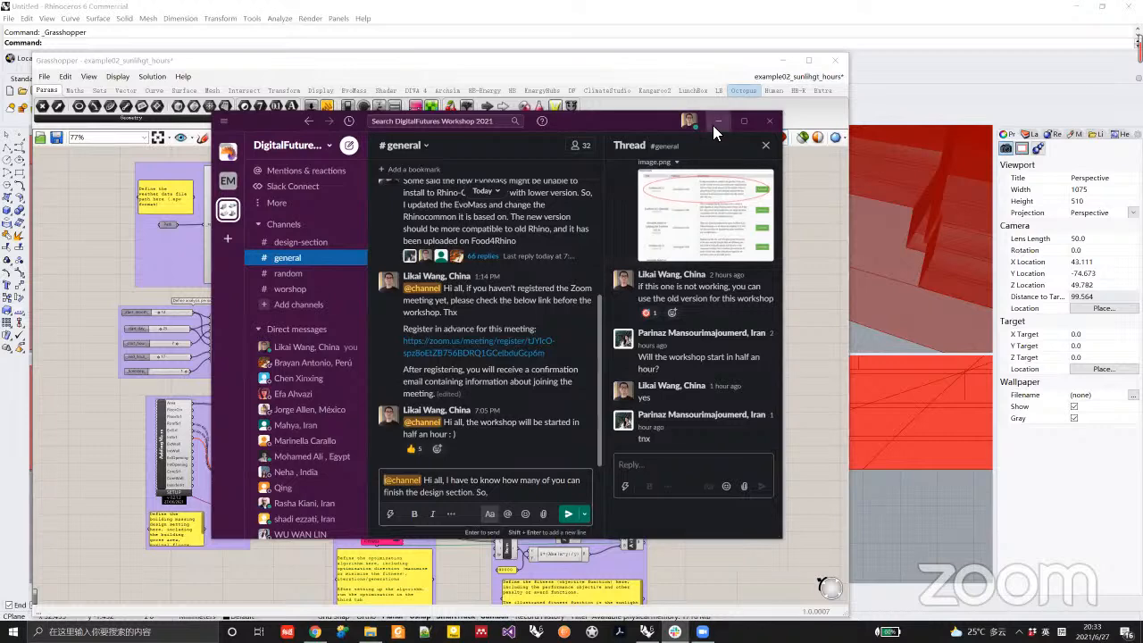
# Save the open sunlight hours definition in Grasshopper and create a new empty document.
pyautogui.click(716, 122)
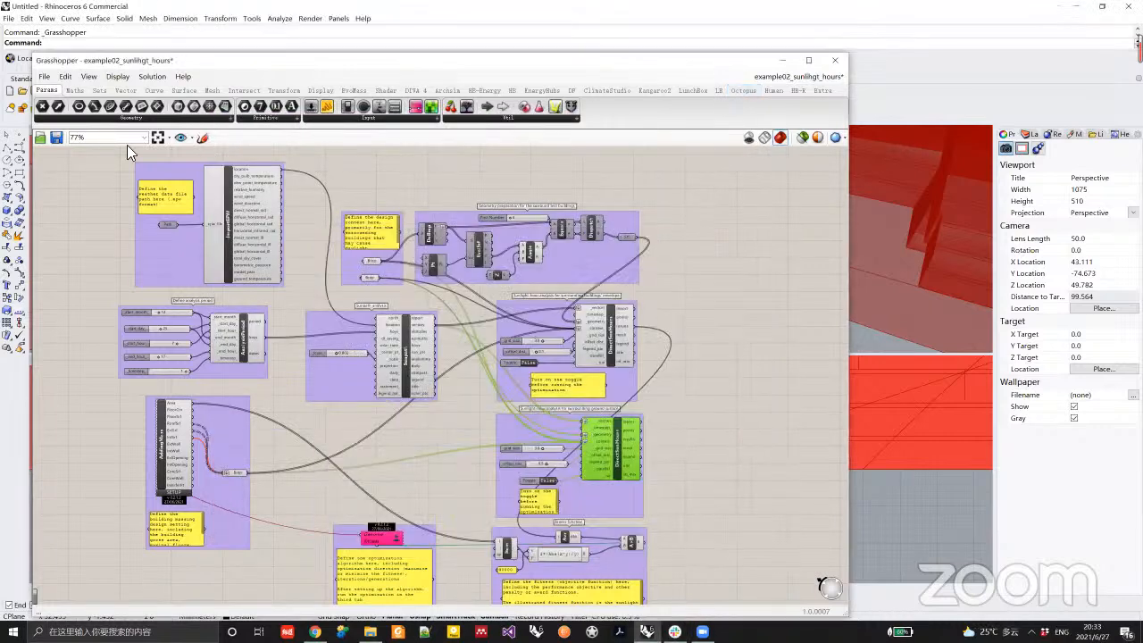
pyautogui.hotkey('ctrl', 's')
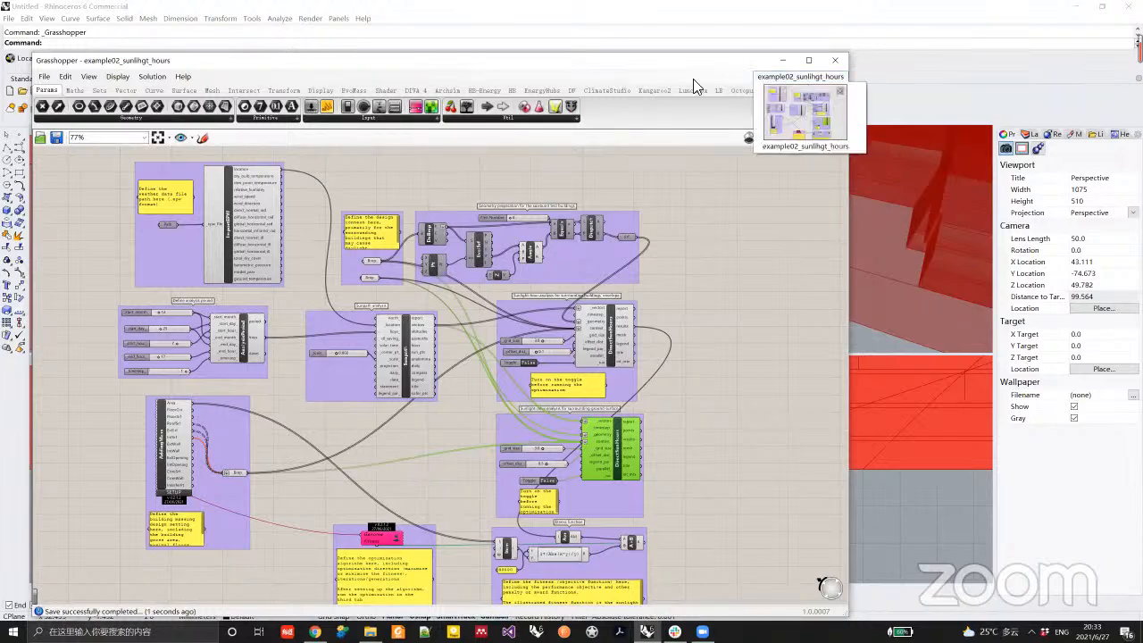
pyautogui.click(49, 81)
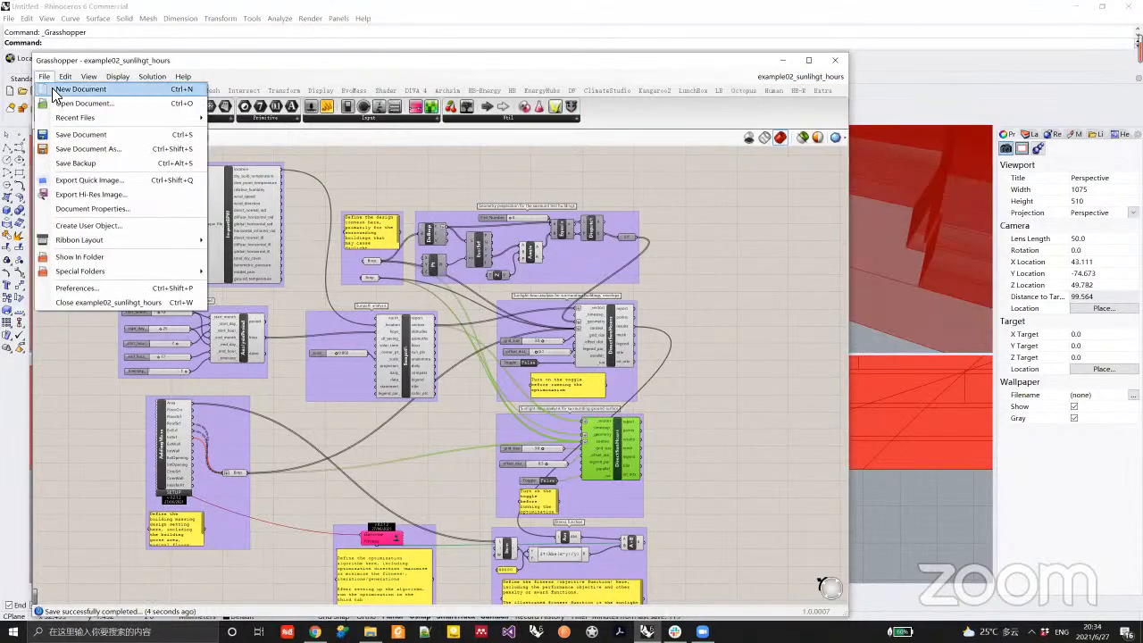
pyautogui.click(67, 89)
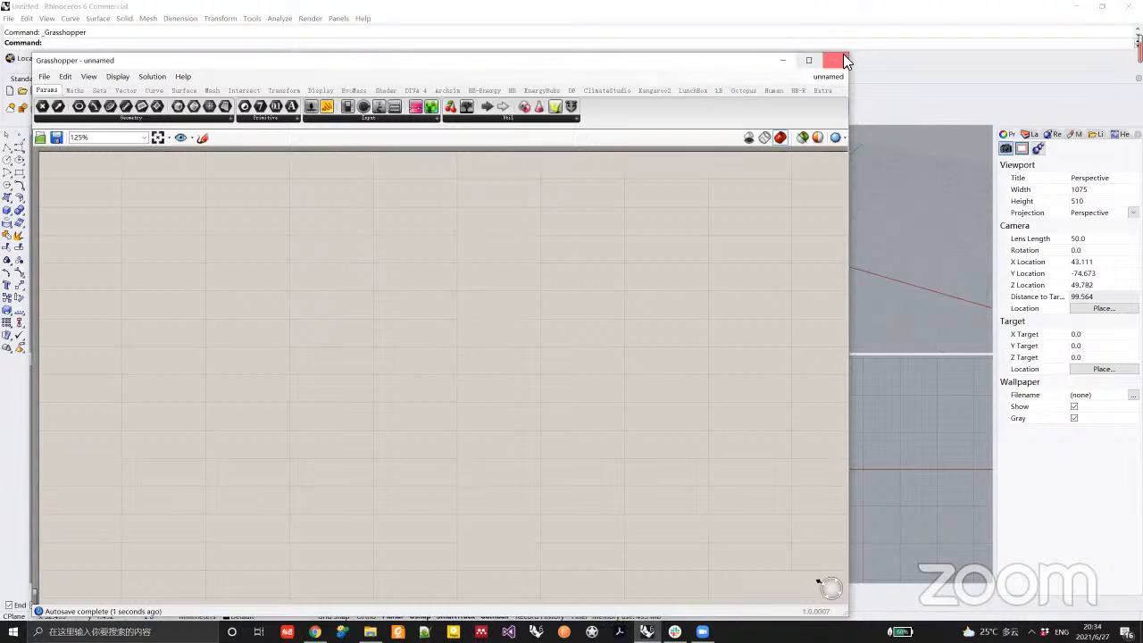
# Shrink the Grasshopper window so the Perspective viewport is exposed, and enlarge that viewport downward over the Right view.
pyautogui.moveTo(318, 222); pyautogui.dragTo(342, 119)
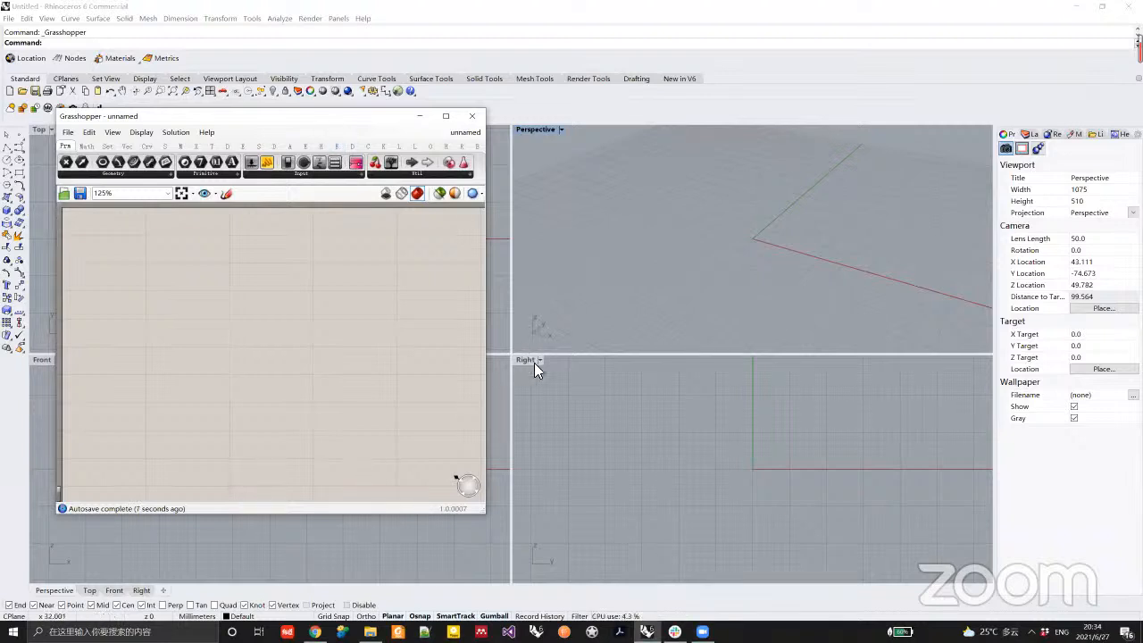
pyautogui.moveTo(668, 357); pyautogui.dragTo(646, 543)
pyautogui.scroll(-12, 699, 411)
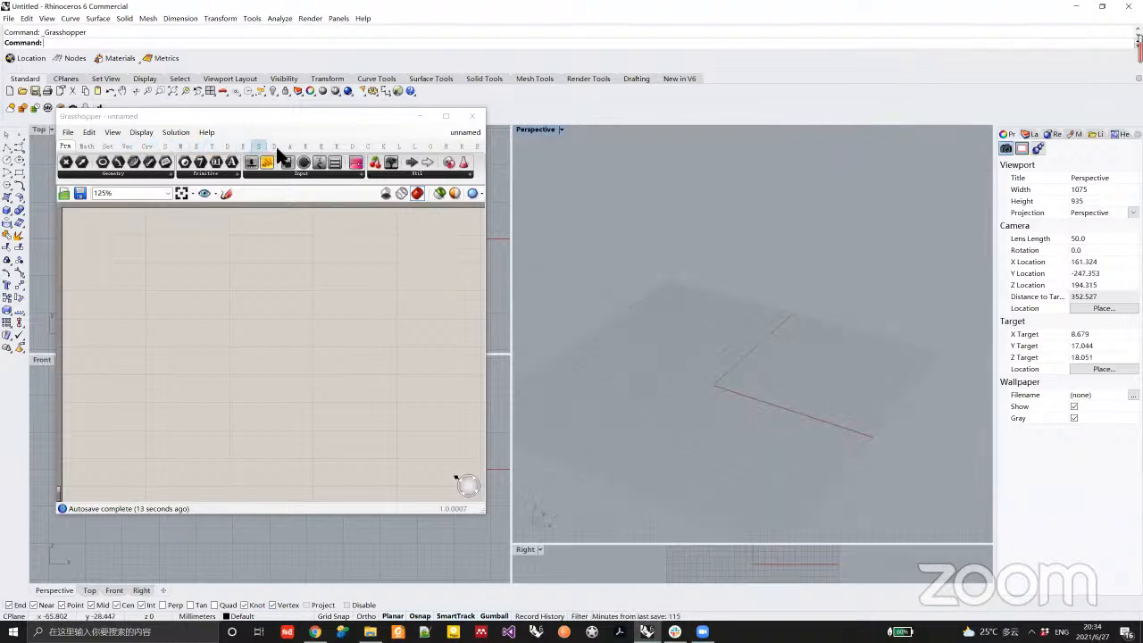
# Place an EvoMass additive form massing component on the empty canvas.
pyautogui.click(239, 145)
pyautogui.moveTo(68, 164); pyautogui.dragTo(188, 351)
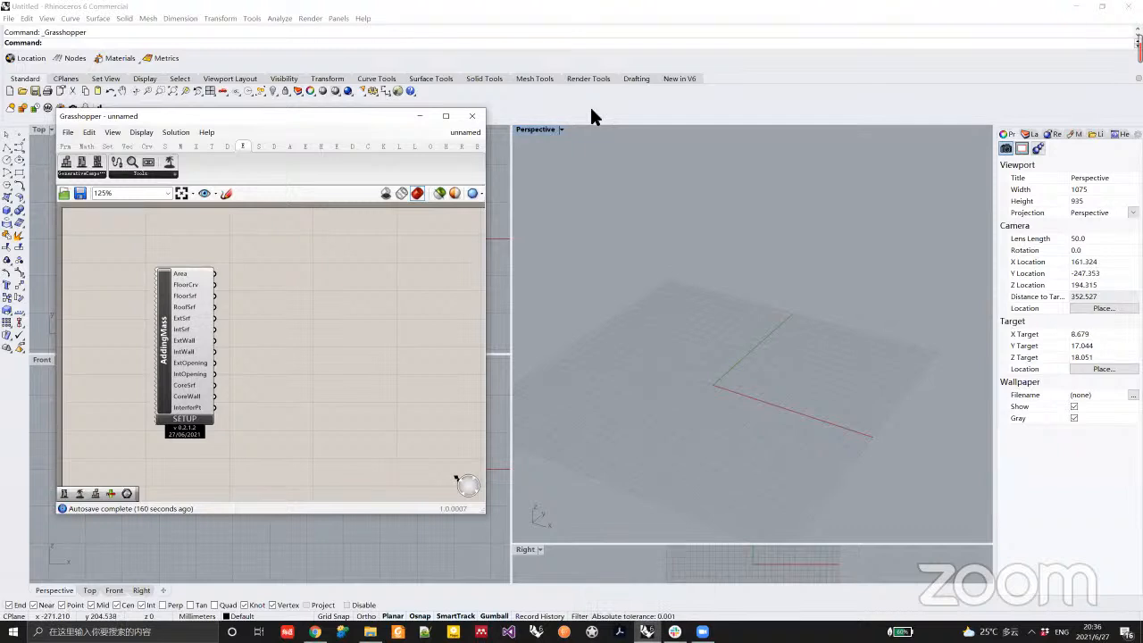
pyautogui.click(982, 290)
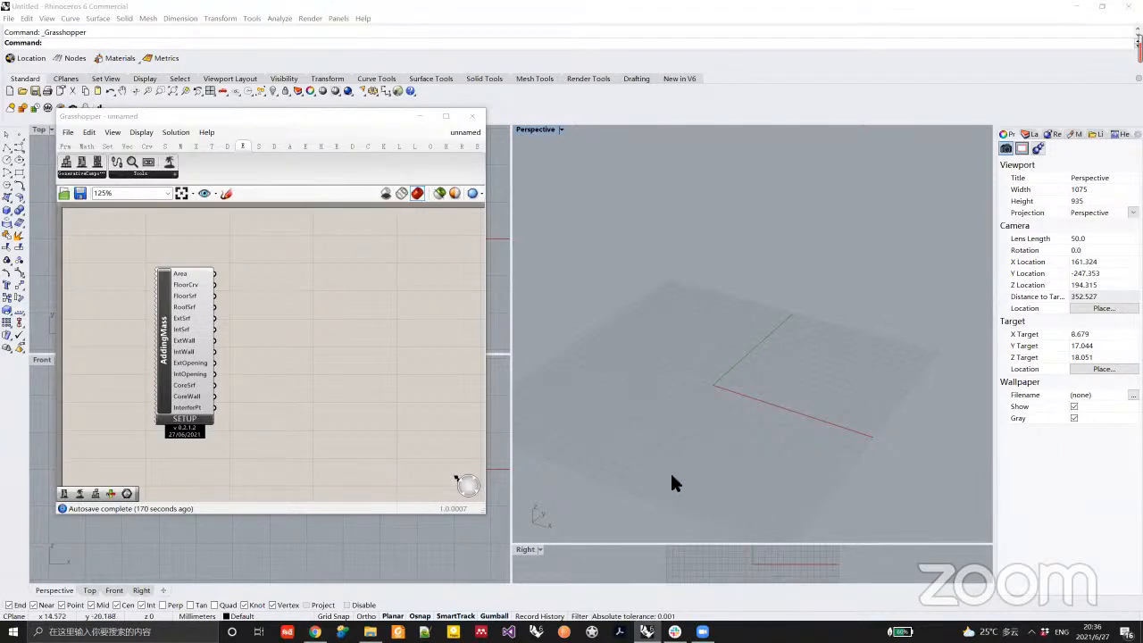
pyautogui.click(674, 631)
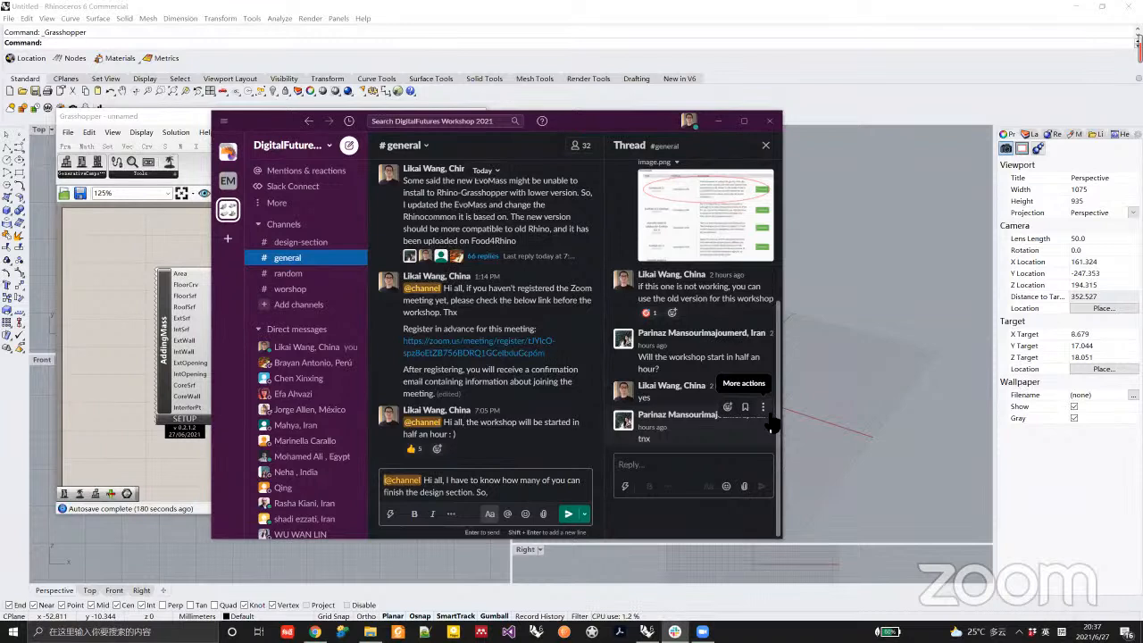
pyautogui.press('BackSpace')
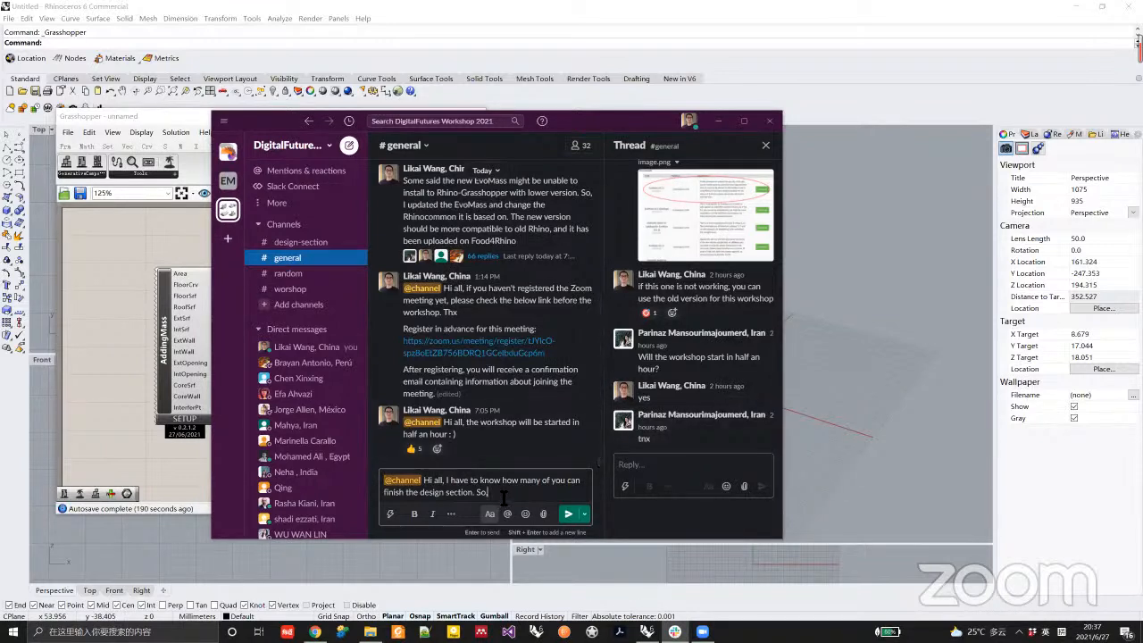
pyautogui.click(718, 121)
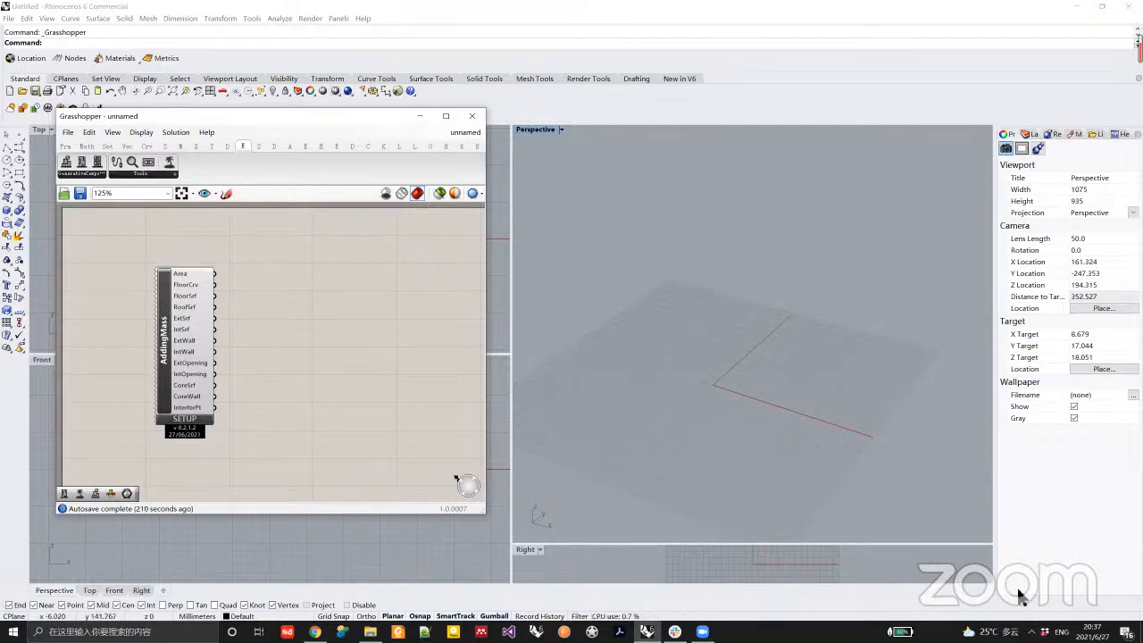
pyautogui.click(1031, 631)
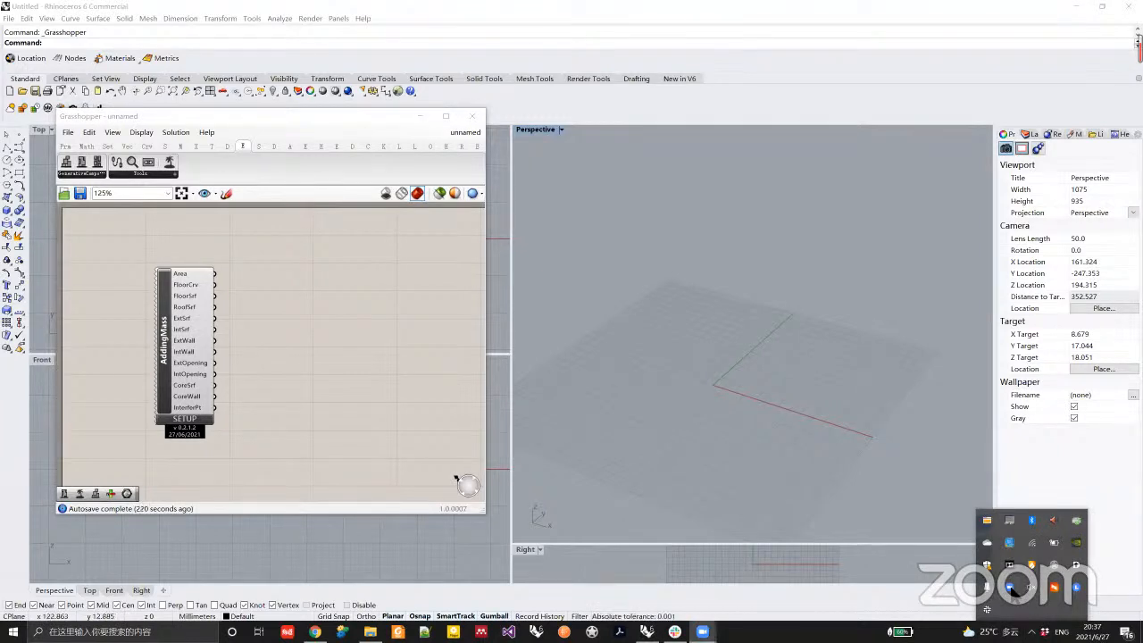
pyautogui.click(1012, 589)
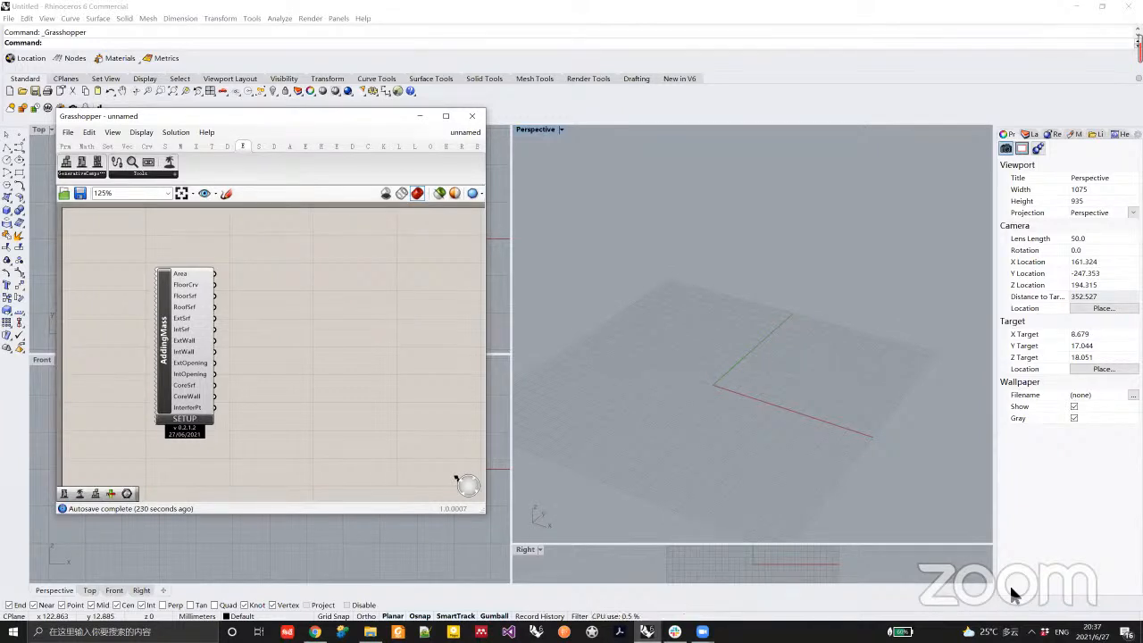
pyautogui.click(1032, 631)
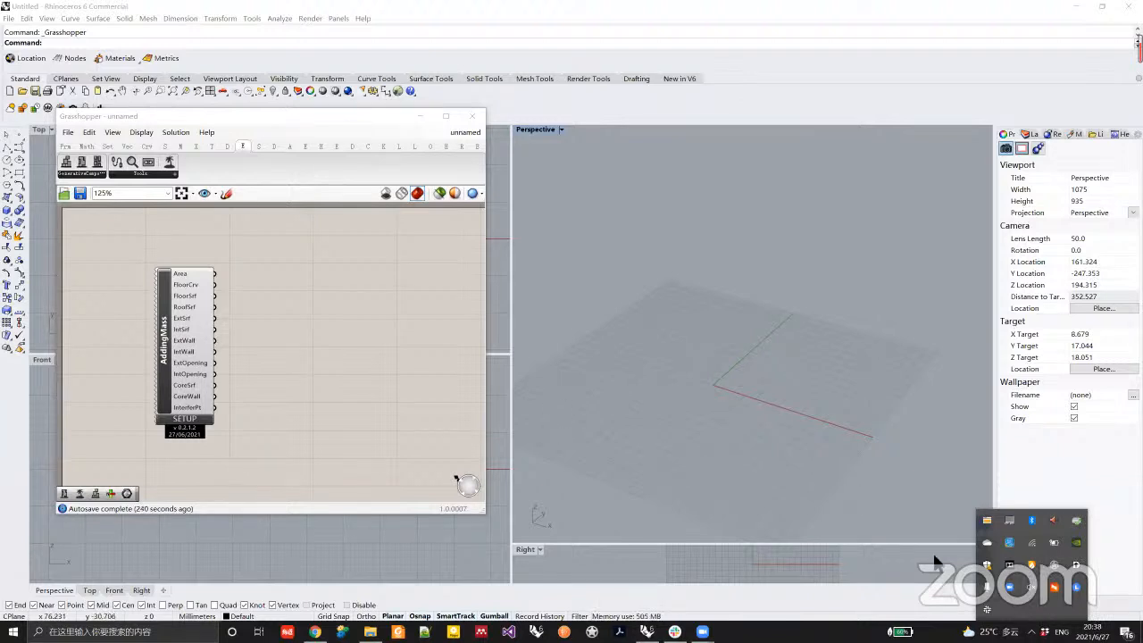
pyautogui.click(1031, 589)
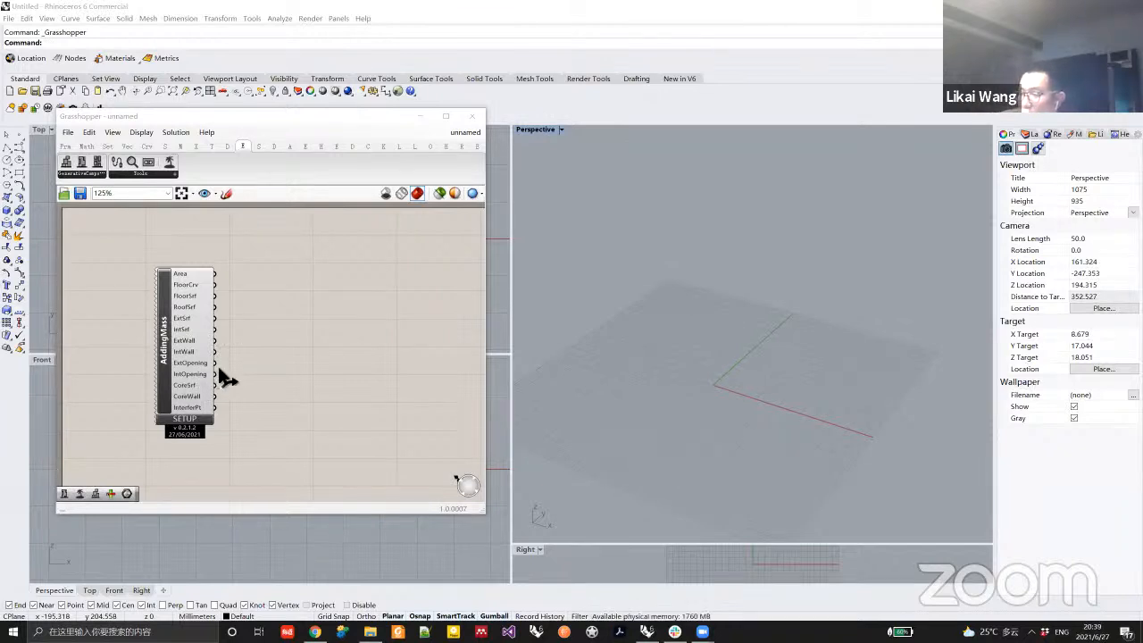
# Resize and reposition the Grasshopper window so it sits beside the Perspective viewport without covering it.
pyautogui.moveTo(480, 516); pyautogui.dragTo(496, 552)
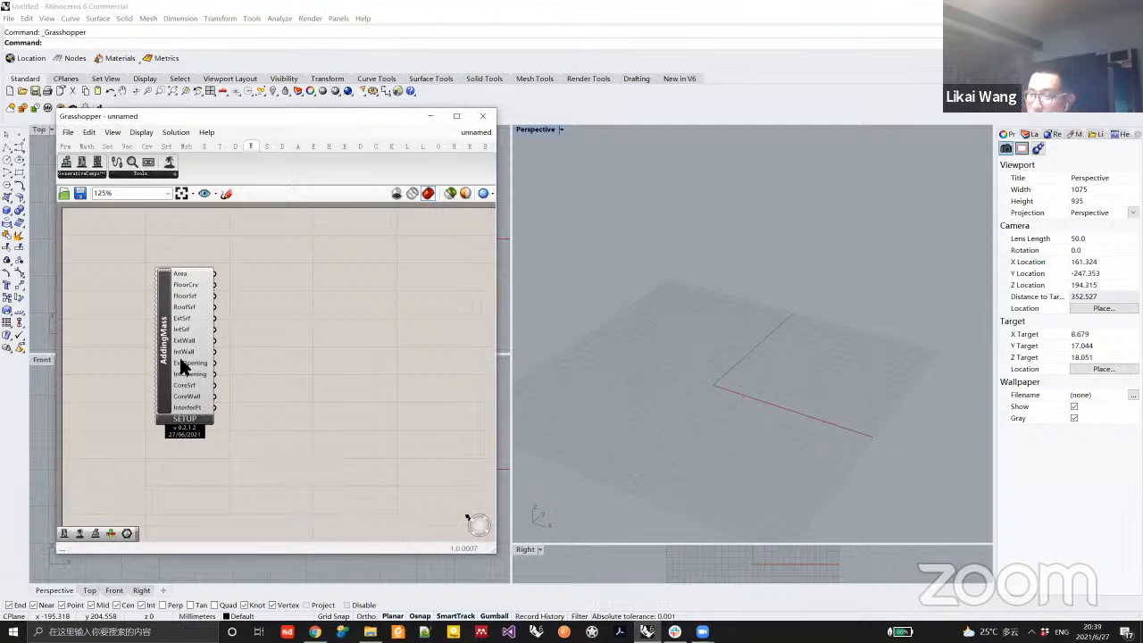
pyautogui.moveTo(164, 331); pyautogui.dragTo(158, 311)
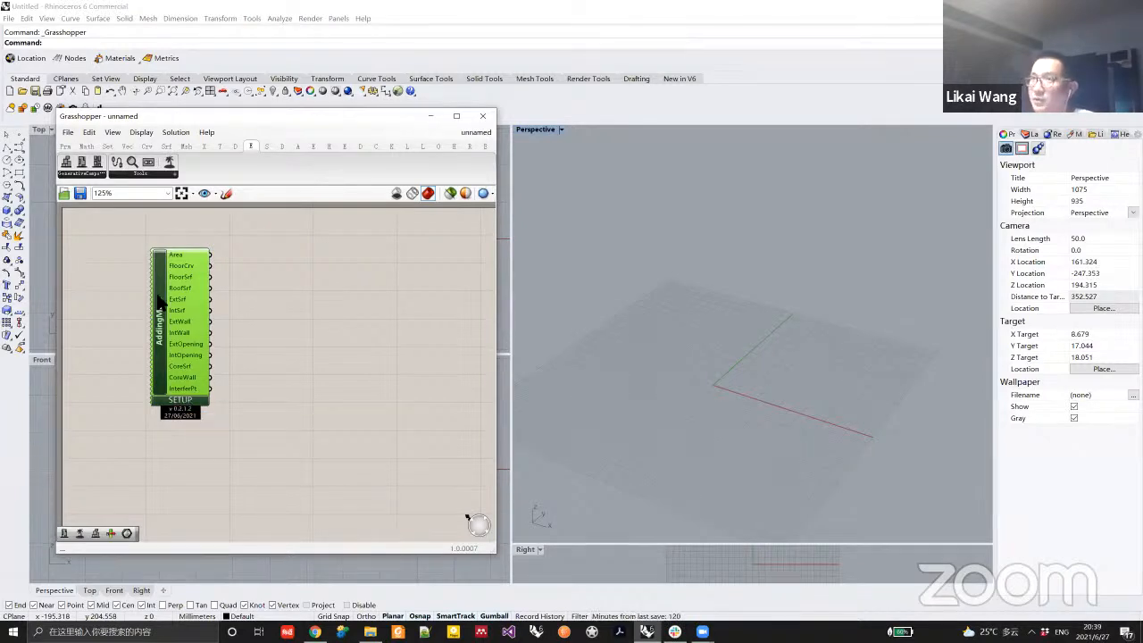
pyautogui.moveTo(291, 114); pyautogui.dragTo(353, 109)
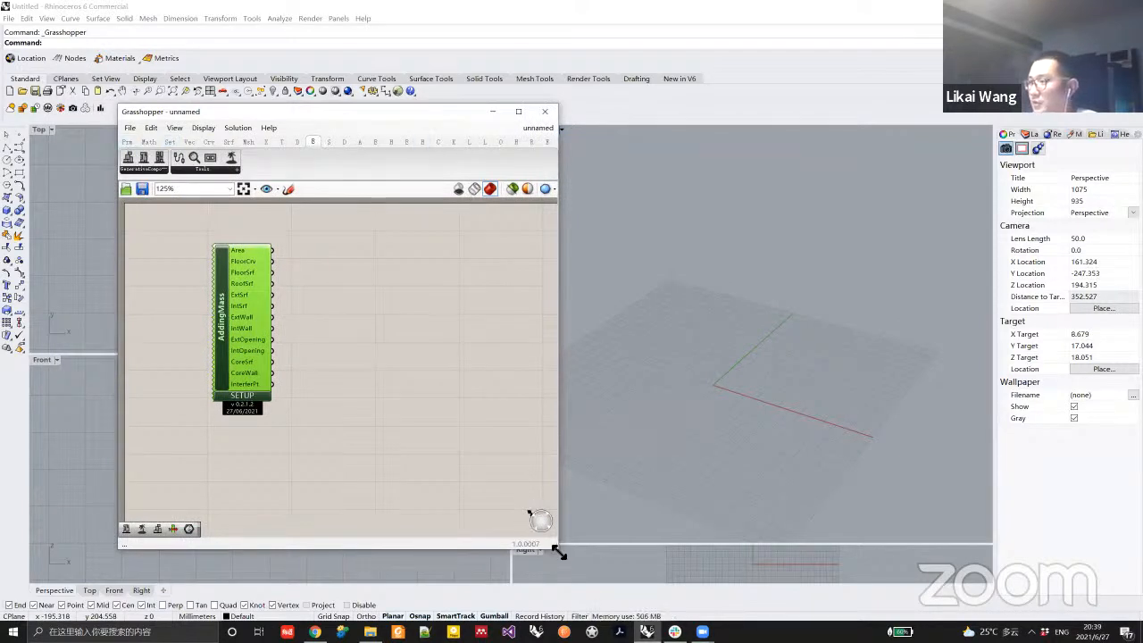
pyautogui.moveTo(558, 553); pyautogui.dragTo(577, 558)
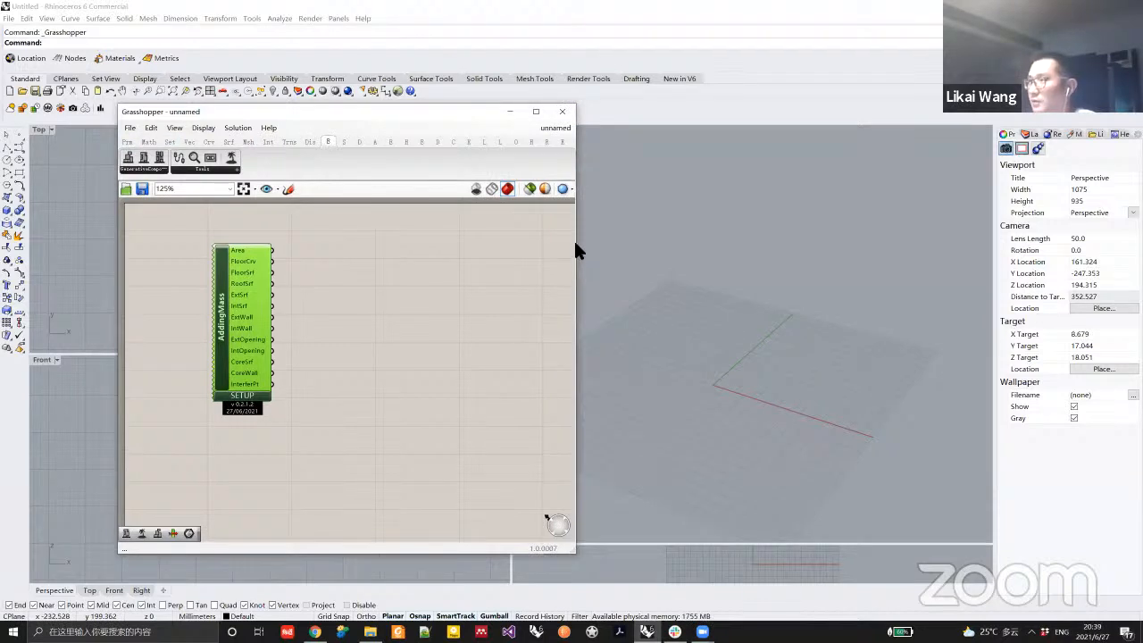
pyautogui.moveTo(579, 245); pyautogui.dragTo(703, 247)
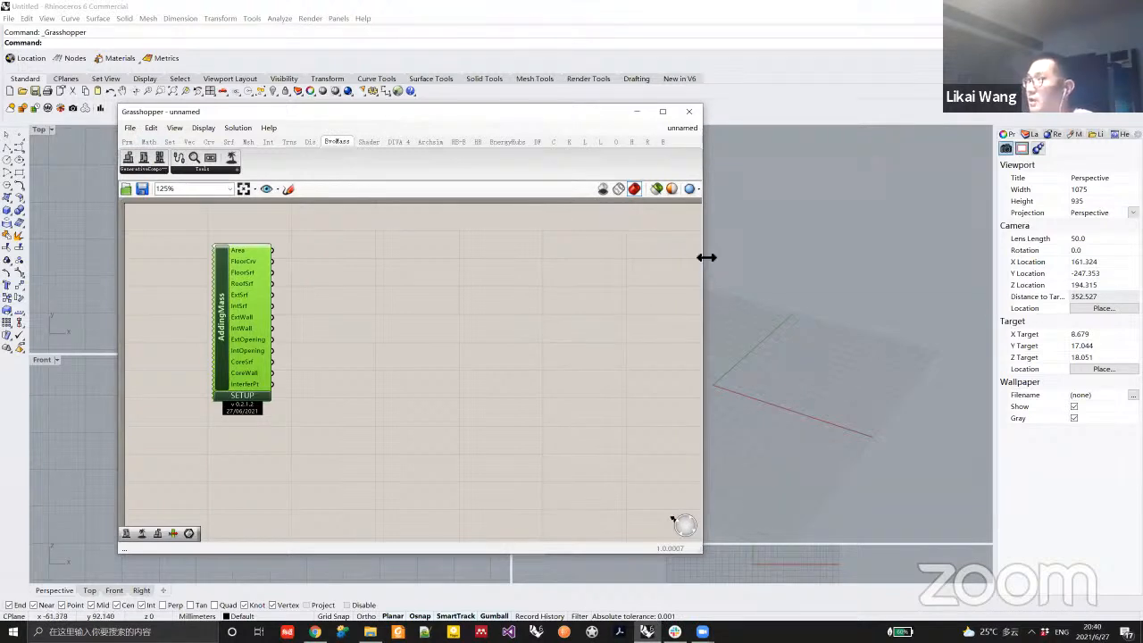
pyautogui.moveTo(700, 251); pyautogui.dragTo(502, 253)
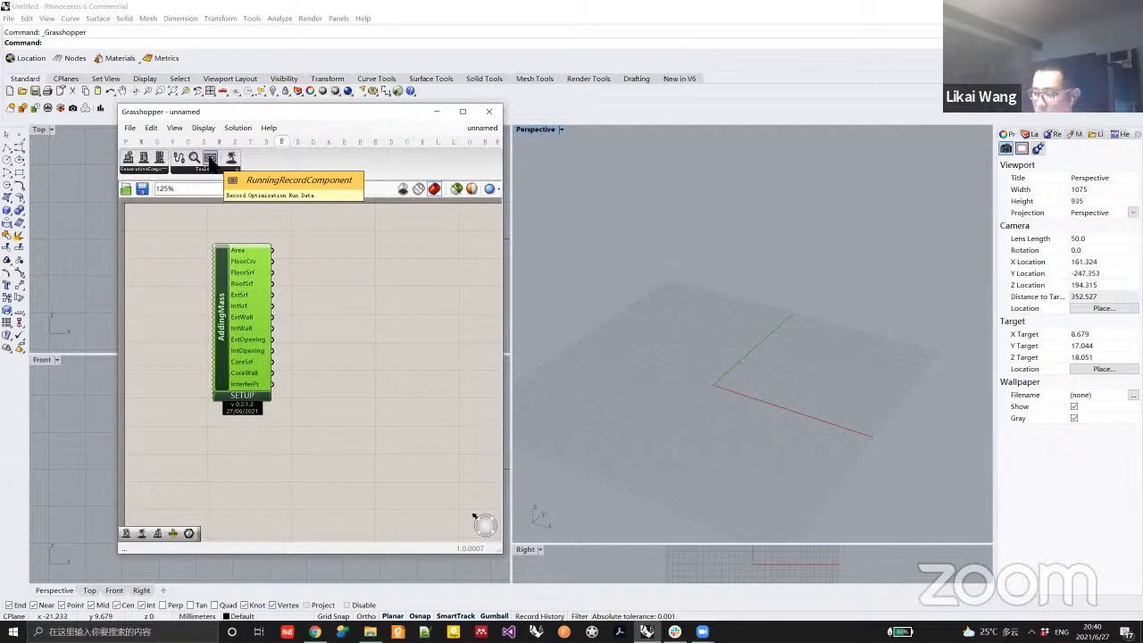
# Delete the AddingMass component to leave the canvas empty.
pyautogui.moveTo(222, 360); pyautogui.dragTo(223, 463)
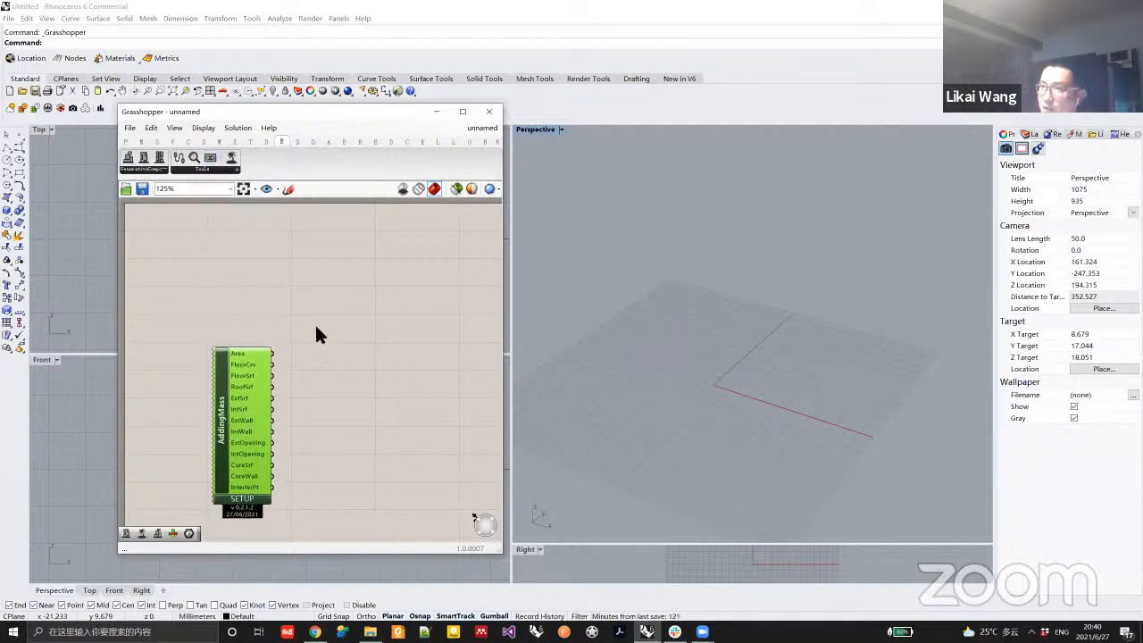
pyautogui.scroll(-2, 314, 324)
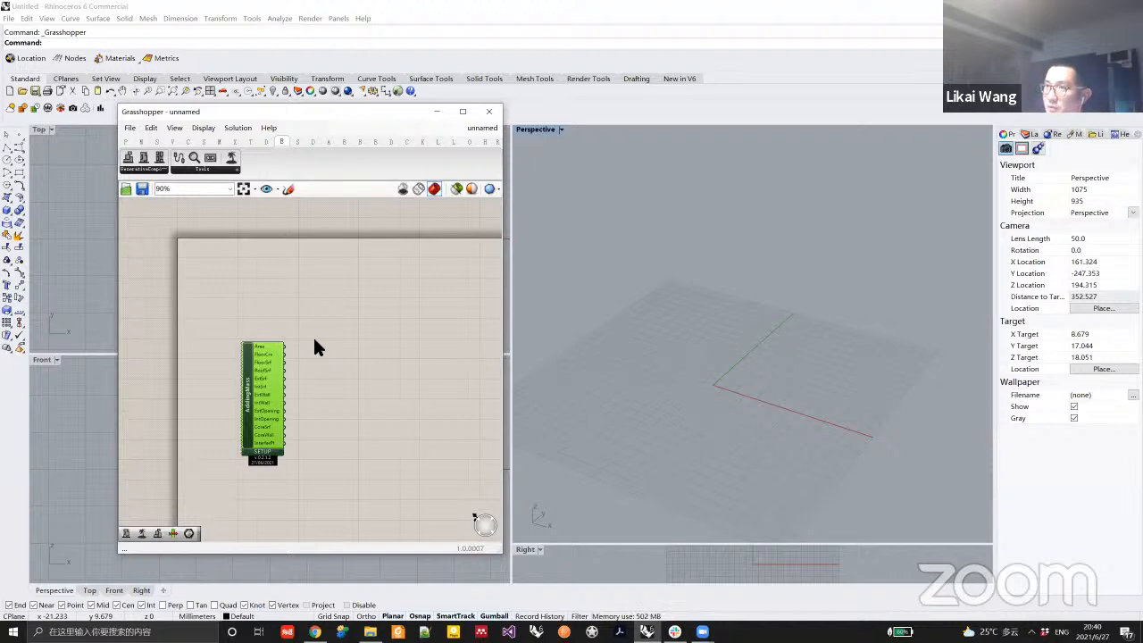
pyautogui.moveTo(259, 440)
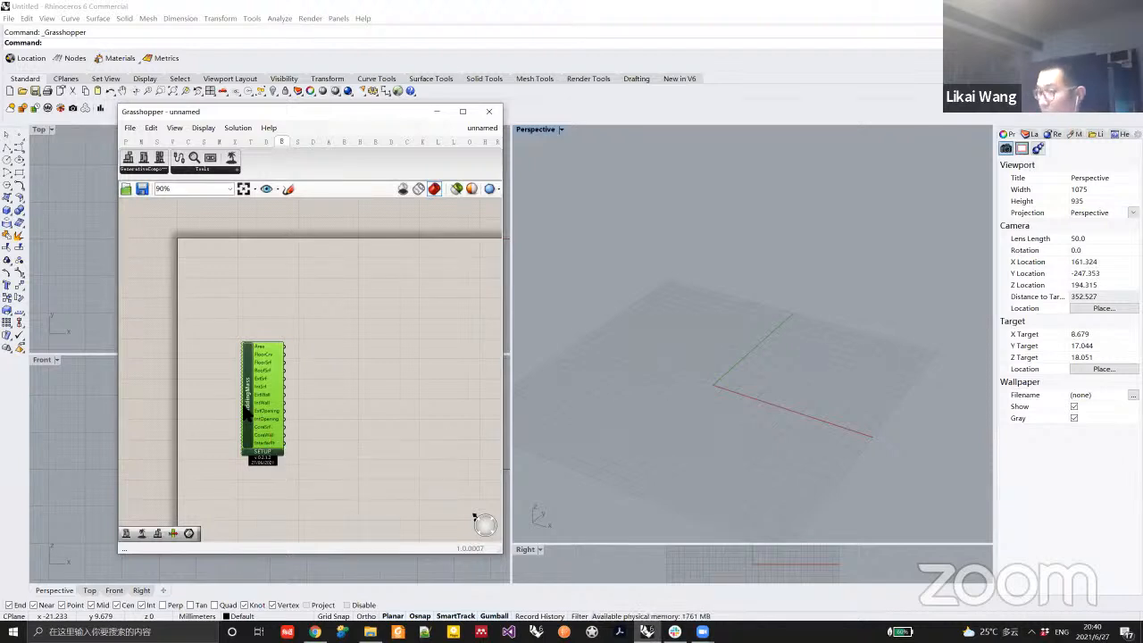
pyautogui.press('Delete')
pyautogui.moveTo(399, 415); pyautogui.dragTo(344, 378, button='right')
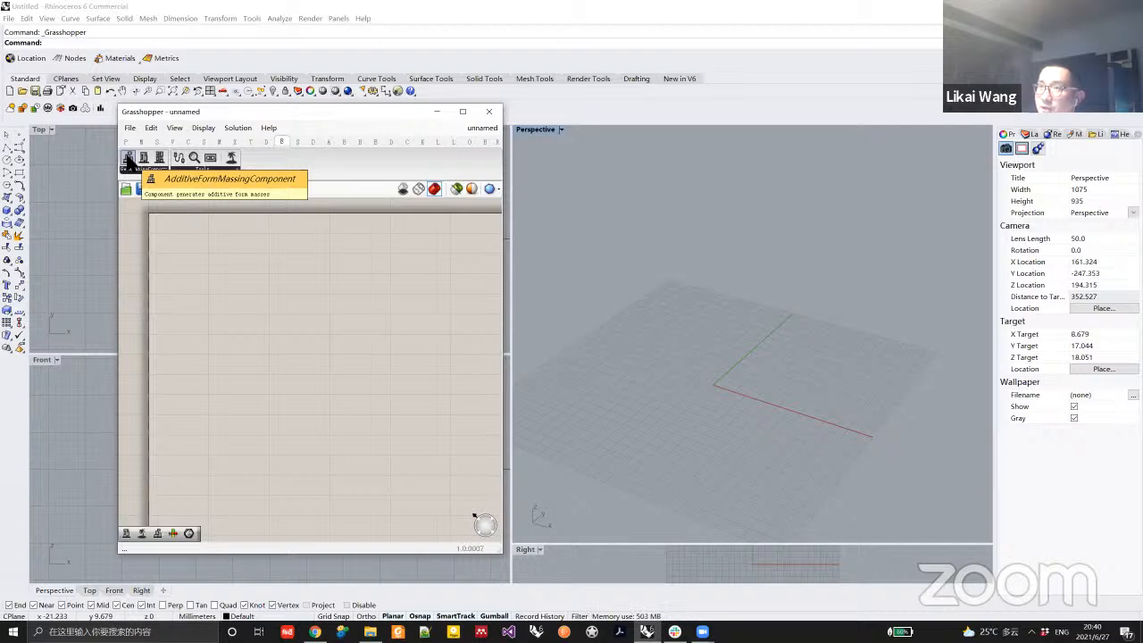
# Place the EvoMass additive and subtractive form massing components on the canvas, with AddingMass aligned above SubtractingMass.
pyautogui.moveTo(128, 159); pyautogui.dragTo(246, 353)
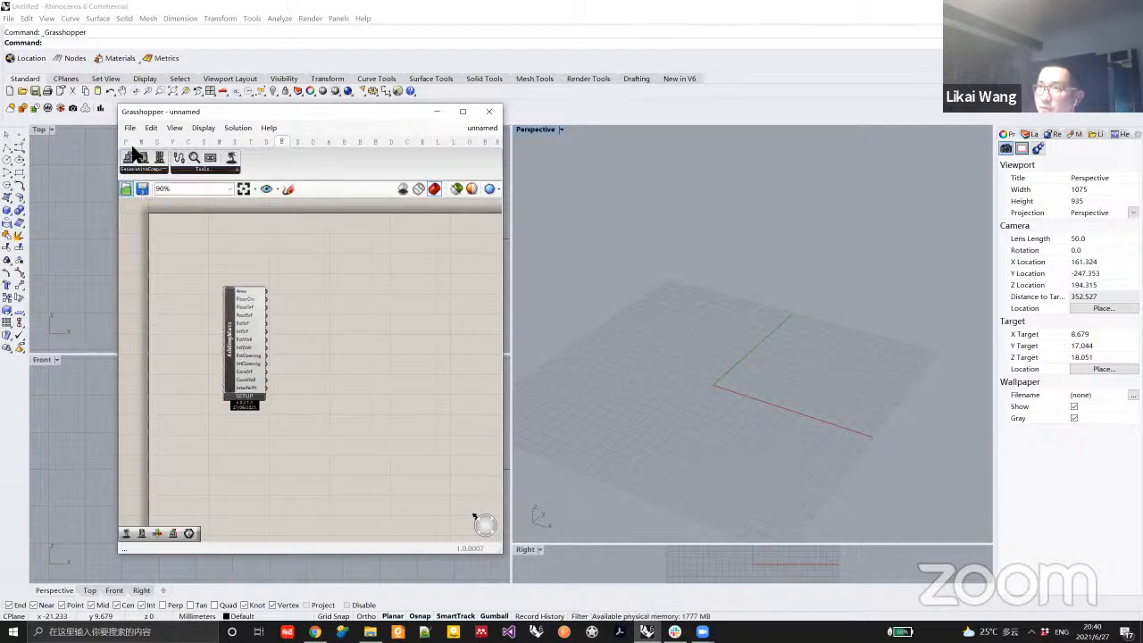
pyautogui.moveTo(143, 161); pyautogui.dragTo(250, 504)
pyautogui.moveTo(318, 453); pyautogui.dragTo(333, 420, button='right')
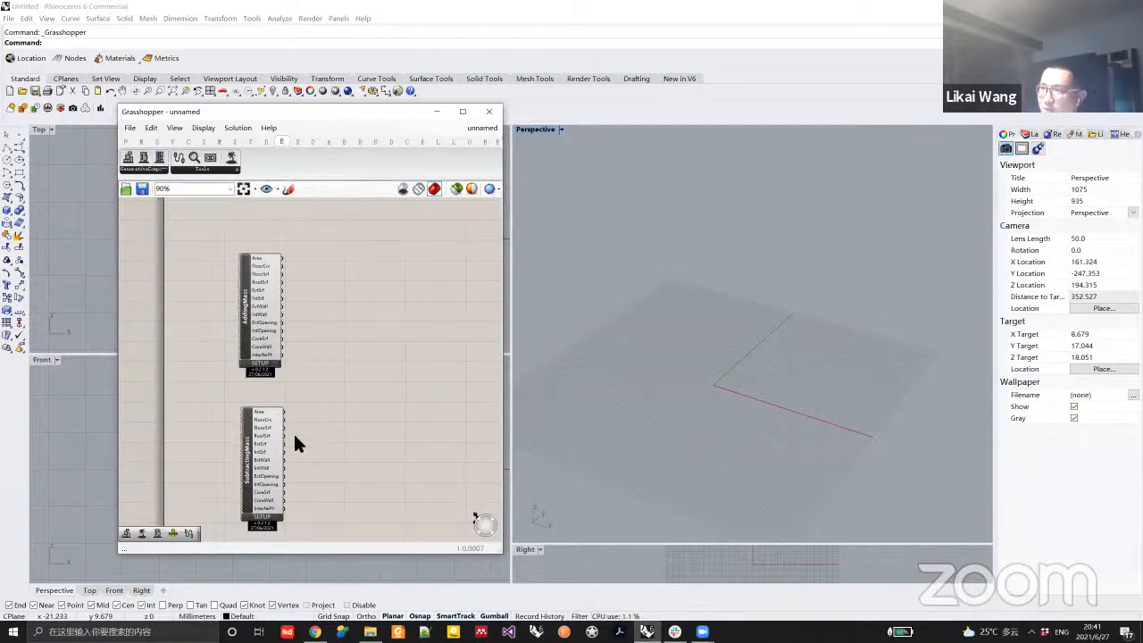
pyautogui.moveTo(249, 426); pyautogui.dragTo(241, 416)
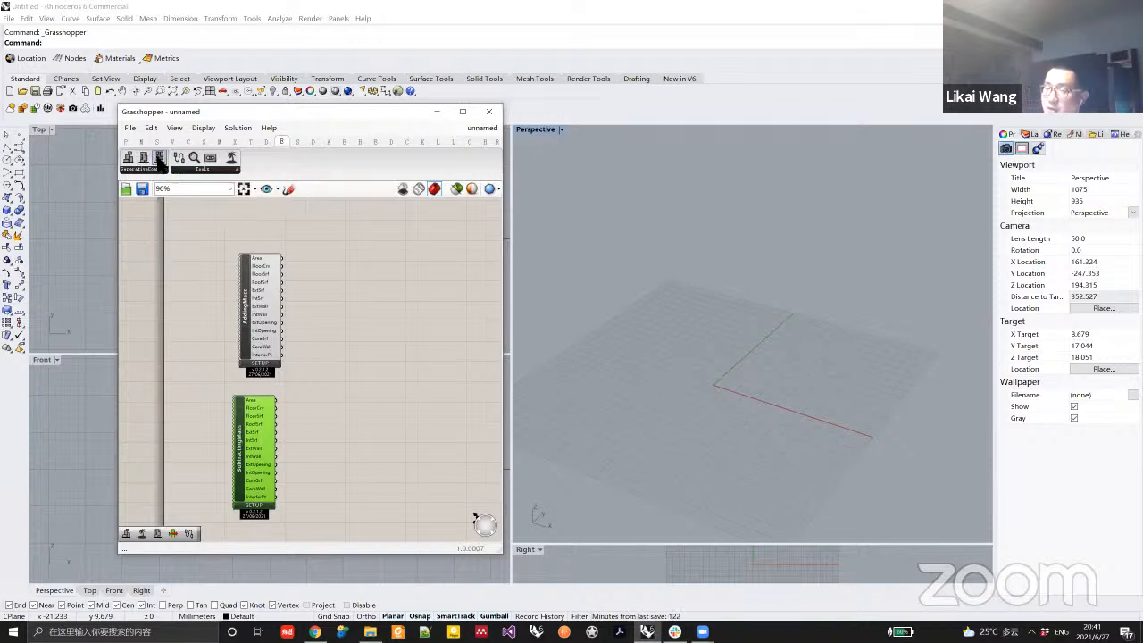
pyautogui.moveTo(251, 329); pyautogui.dragTo(247, 324)
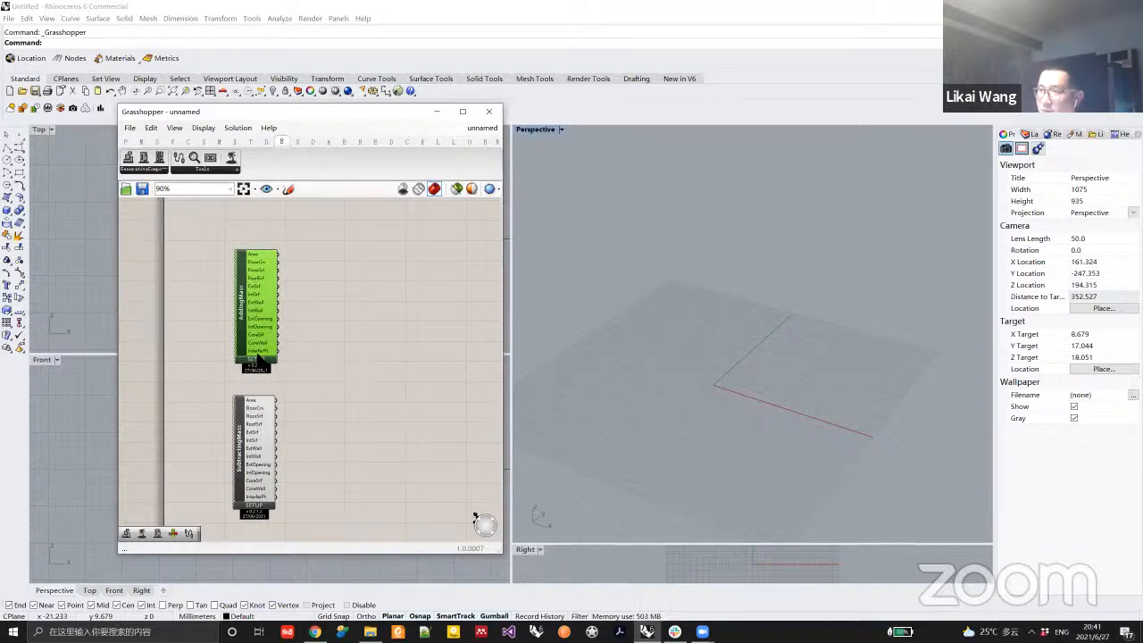
# In the AddingMass component's setup editor, turn off Set Target Gross Area and apply the parameters to generate the mass.
pyautogui.scroll(2, 268, 370)
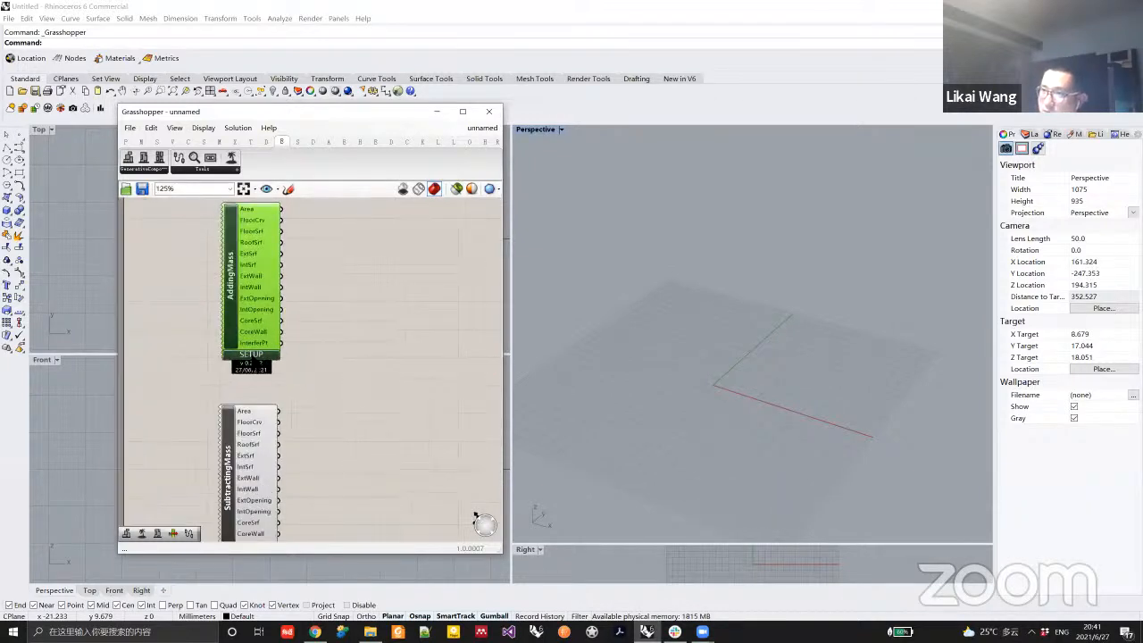
pyautogui.moveTo(334, 386); pyautogui.dragTo(330, 417, button='right')
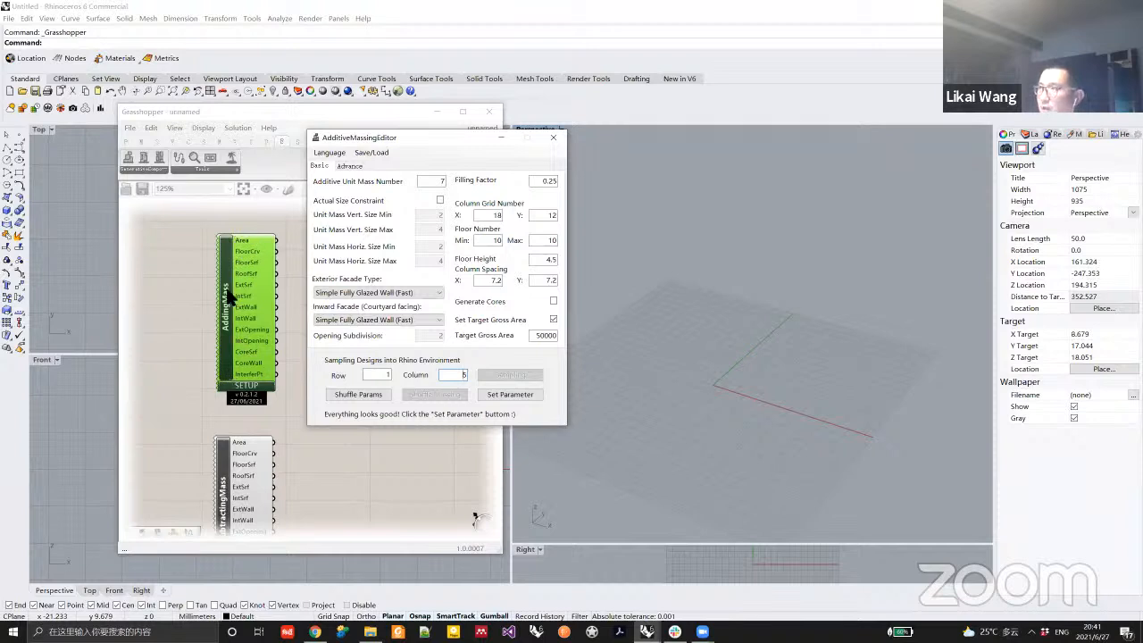
pyautogui.moveTo(418, 136); pyautogui.dragTo(314, 149)
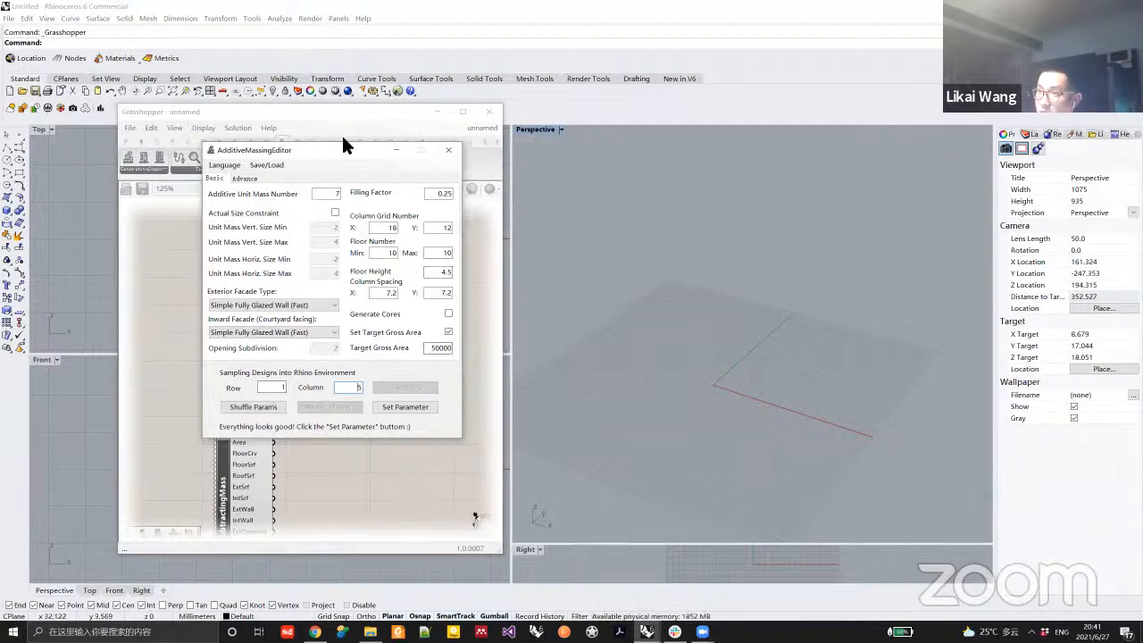
pyautogui.moveTo(447, 329)
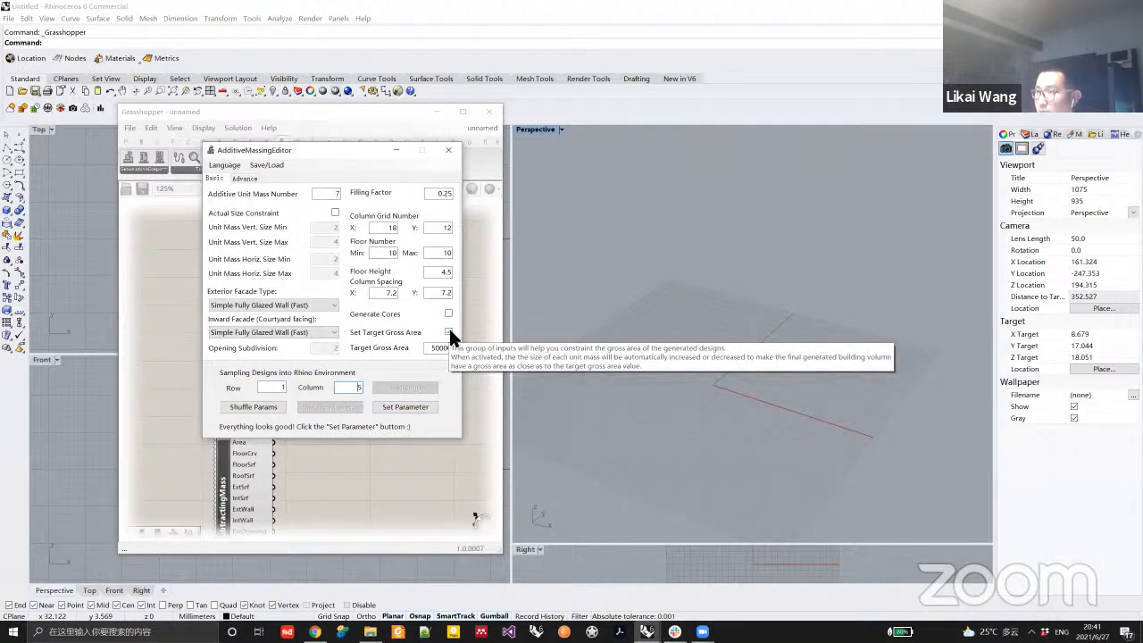
pyautogui.click(448, 331)
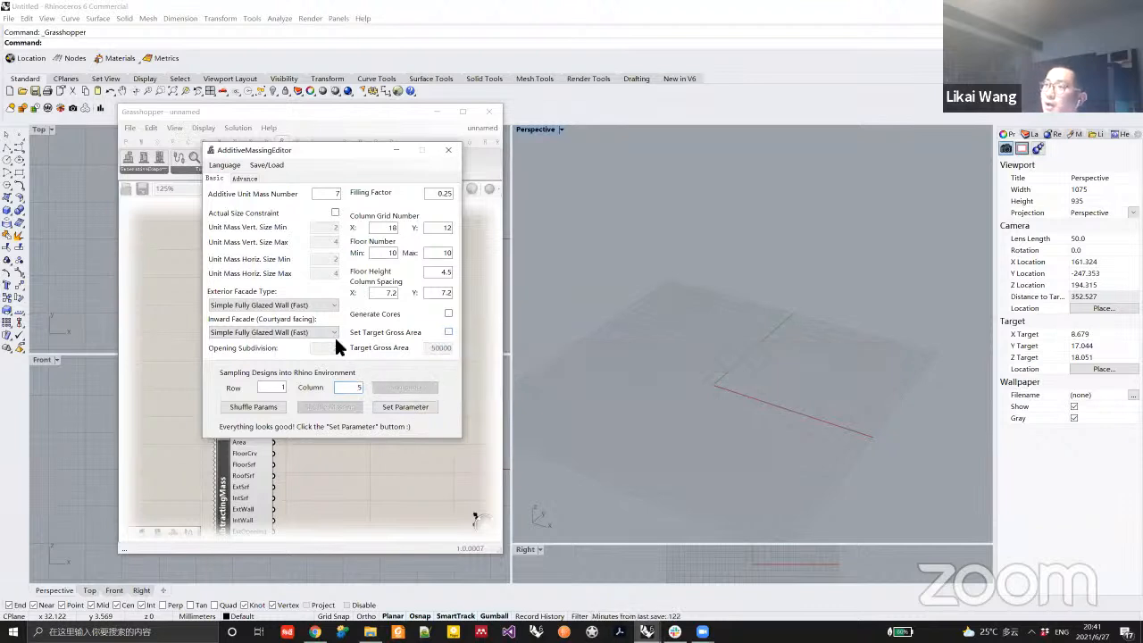
pyautogui.click(403, 407)
pyautogui.moveTo(684, 382); pyautogui.dragTo(641, 332, button='right')
pyautogui.moveTo(332, 159); pyautogui.dragTo(454, 155)
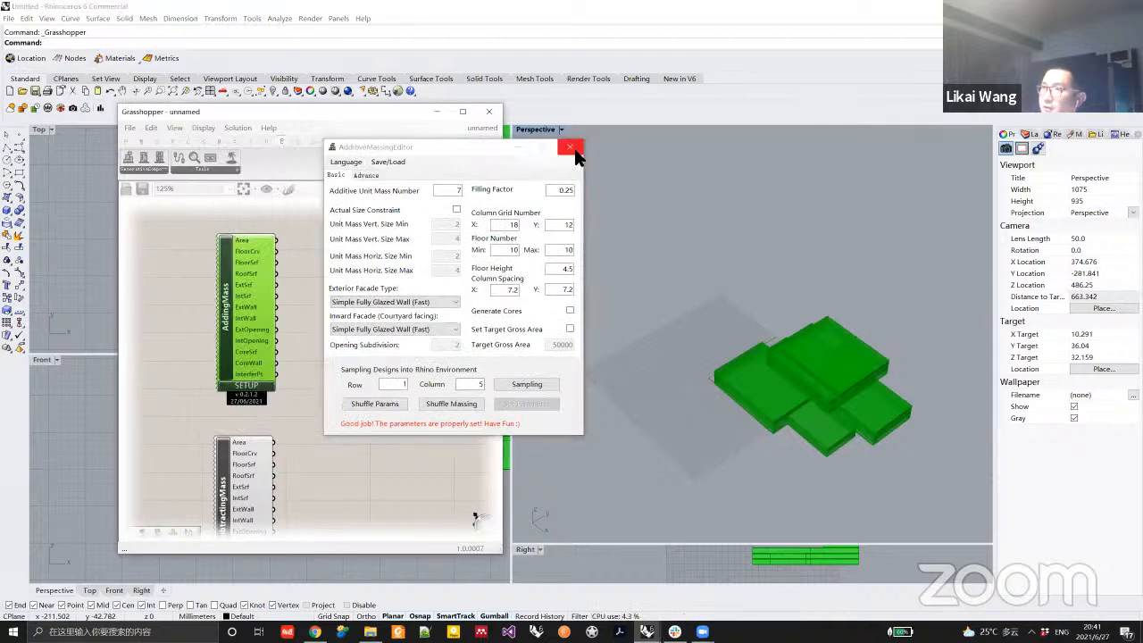
# Close and reopen the AddingMass setup editor, placing it over the Grasshopper canvas clear of the Perspective viewport.
pyautogui.click(570, 148)
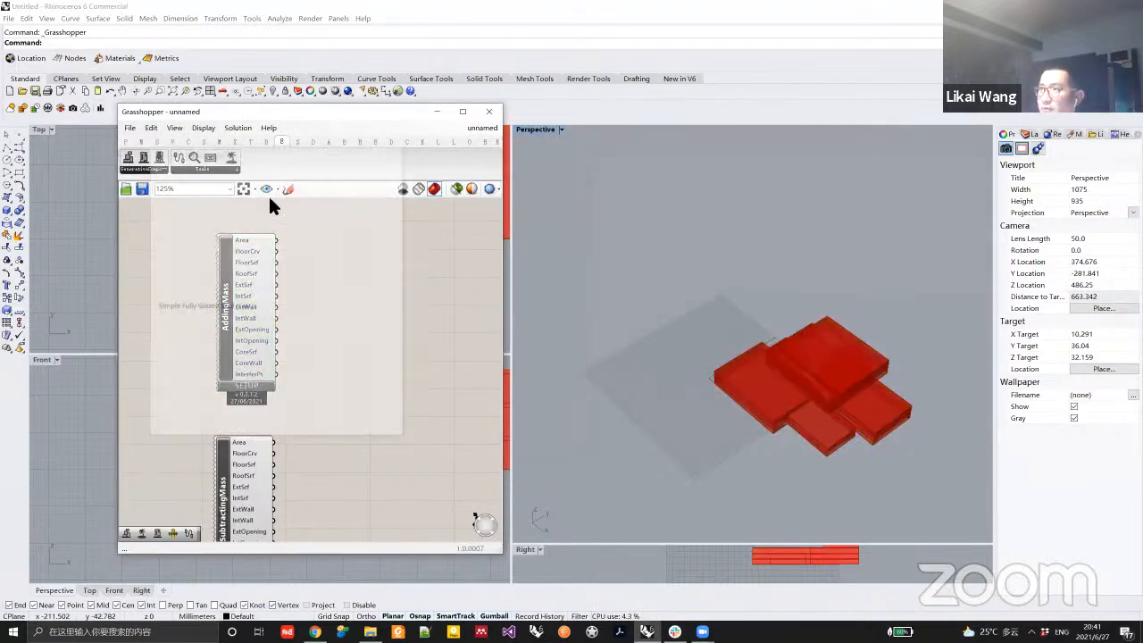
pyautogui.moveTo(286, 149); pyautogui.dragTo(295, 152)
pyautogui.moveTo(735, 405); pyautogui.dragTo(564, 401, button='right')
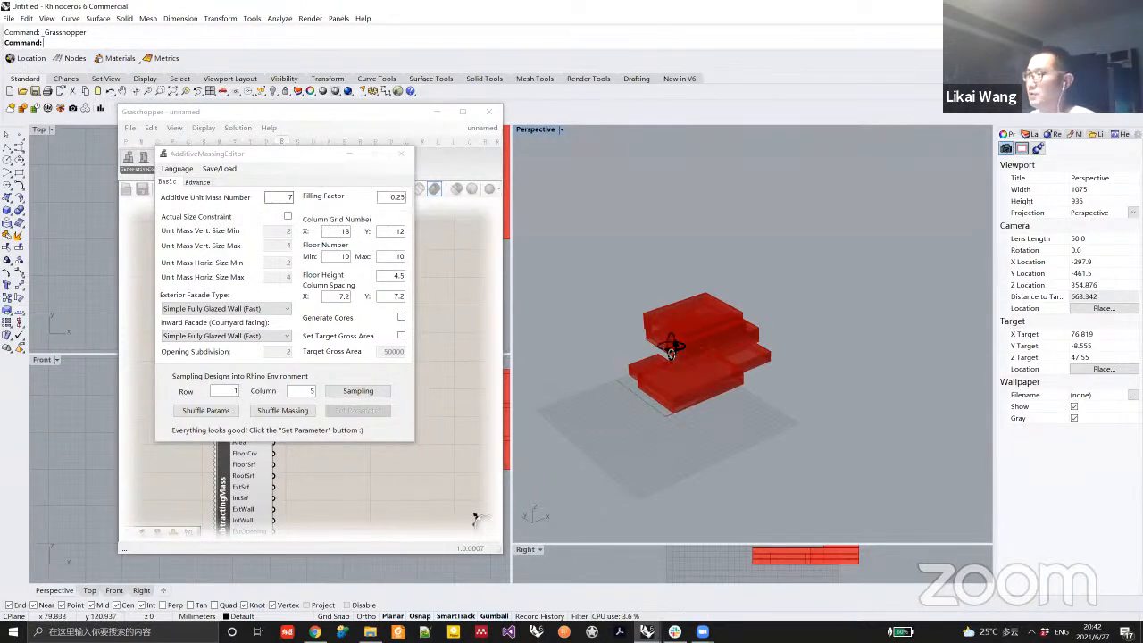
pyautogui.moveTo(670, 347); pyautogui.dragTo(712, 294, button='right')
pyautogui.moveTo(692, 339); pyautogui.dragTo(703, 383, button='right')
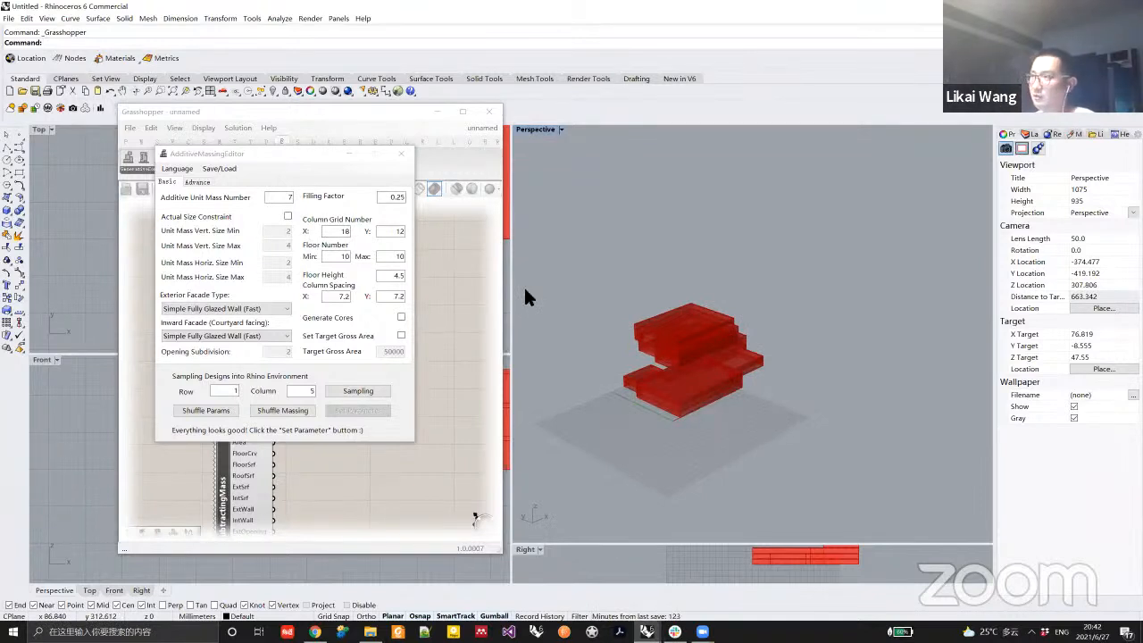
# Set the Additive Unit Mass Number to 3 and apply the parameters to regenerate the mass.
pyautogui.click(295, 196)
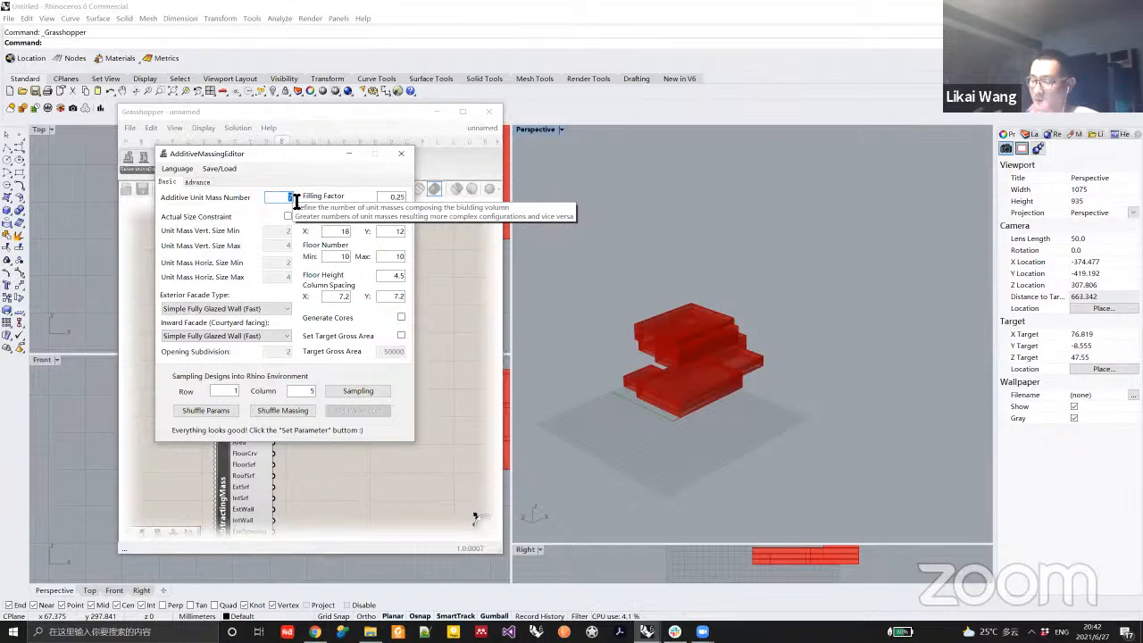
pyautogui.write('3')
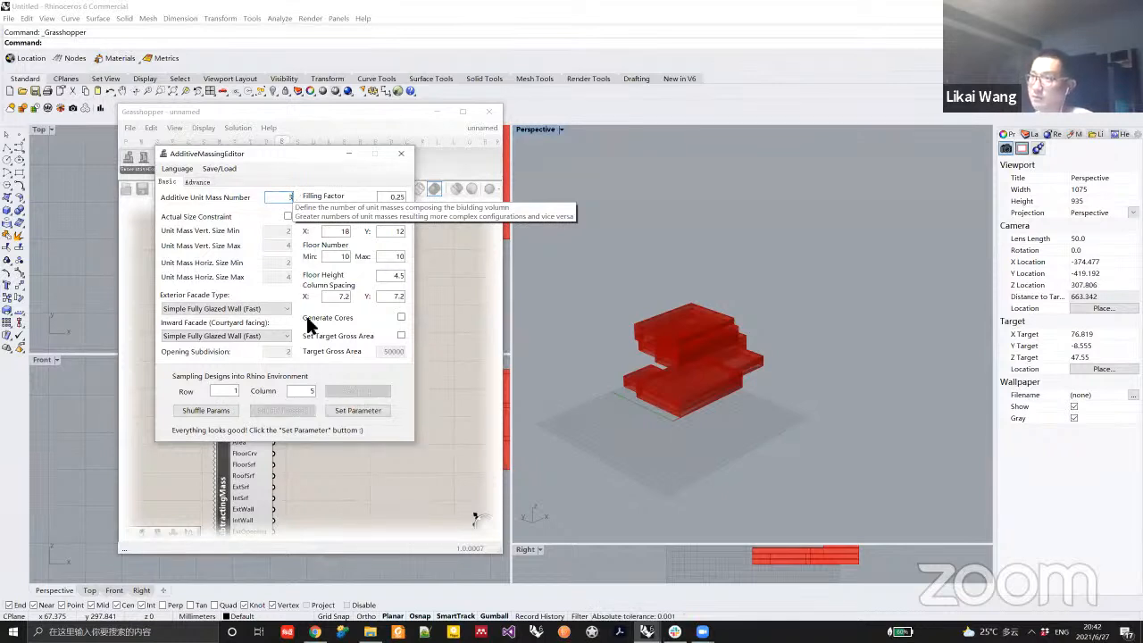
pyautogui.moveTo(703, 429); pyautogui.dragTo(661, 362, button='right')
# Raise the Additive Unit Mass Number to 9 and apply the parameters.
pyautogui.doubleClick(290, 198)
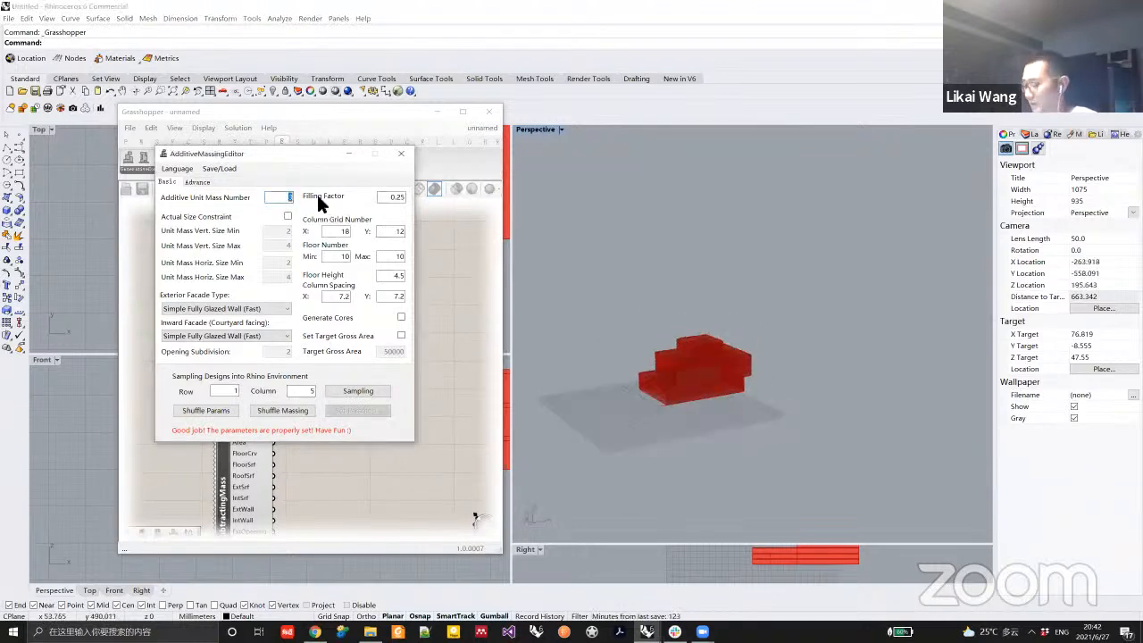
pyautogui.write('9')
pyautogui.click(361, 411)
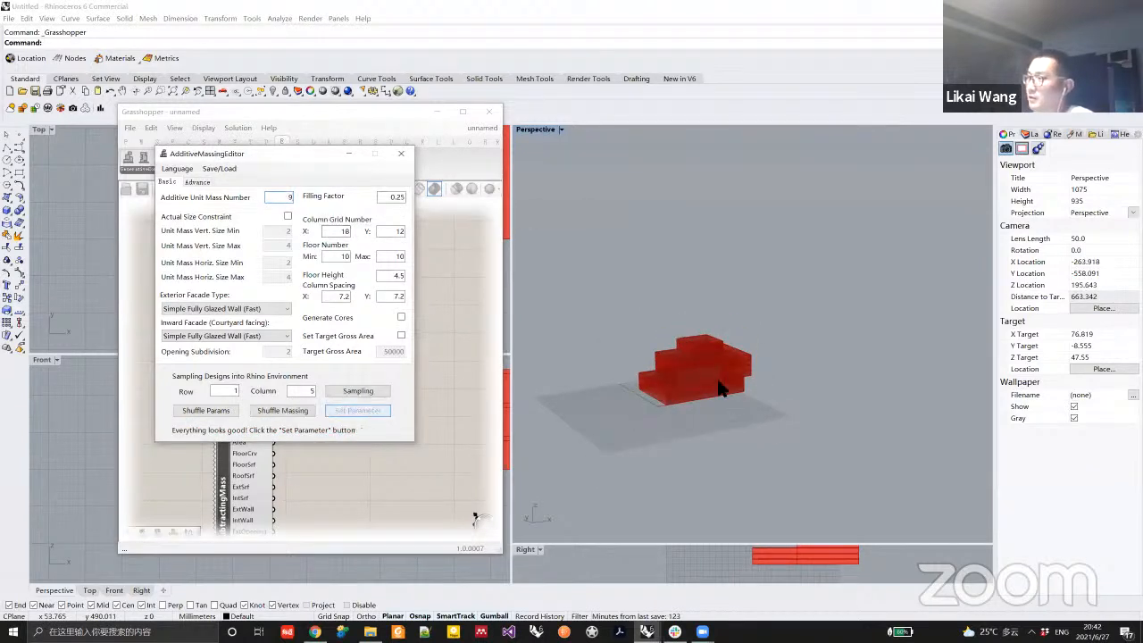
pyautogui.moveTo(671, 382)
pyautogui.mouseDown(button='right')
pyautogui.moveTo(778, 438)
pyautogui.moveTo(821, 390)
pyautogui.moveTo(688, 375)
pyautogui.mouseUp(button='right')
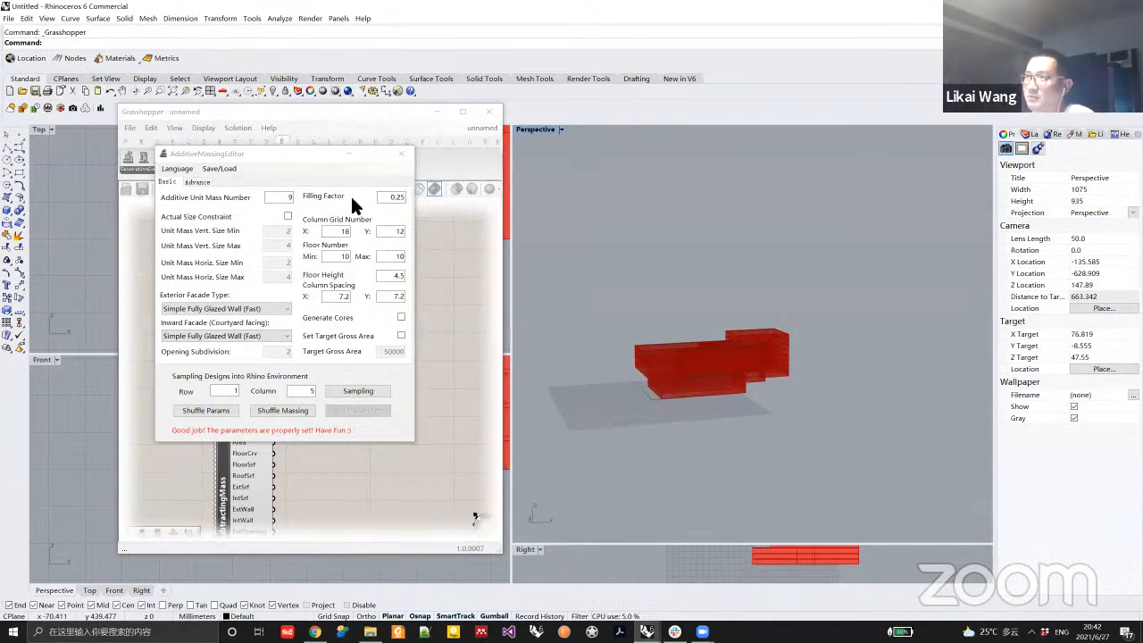
# Set the Additive Unit Mass Number to 5 and regenerate the building mass.
pyautogui.click(282, 196)
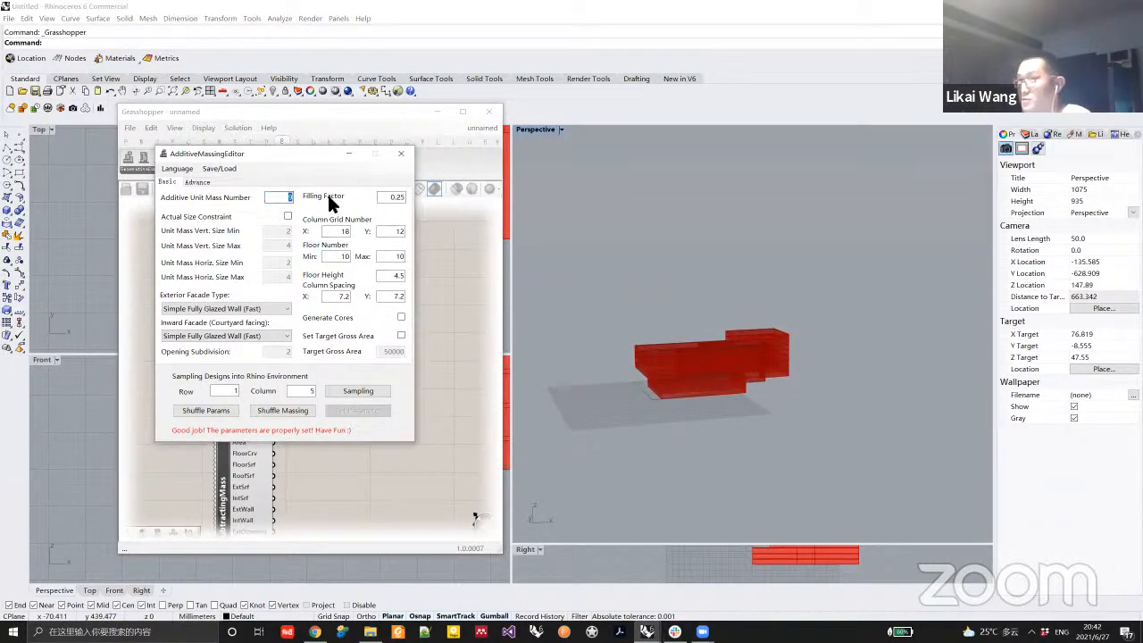
pyautogui.write('5')
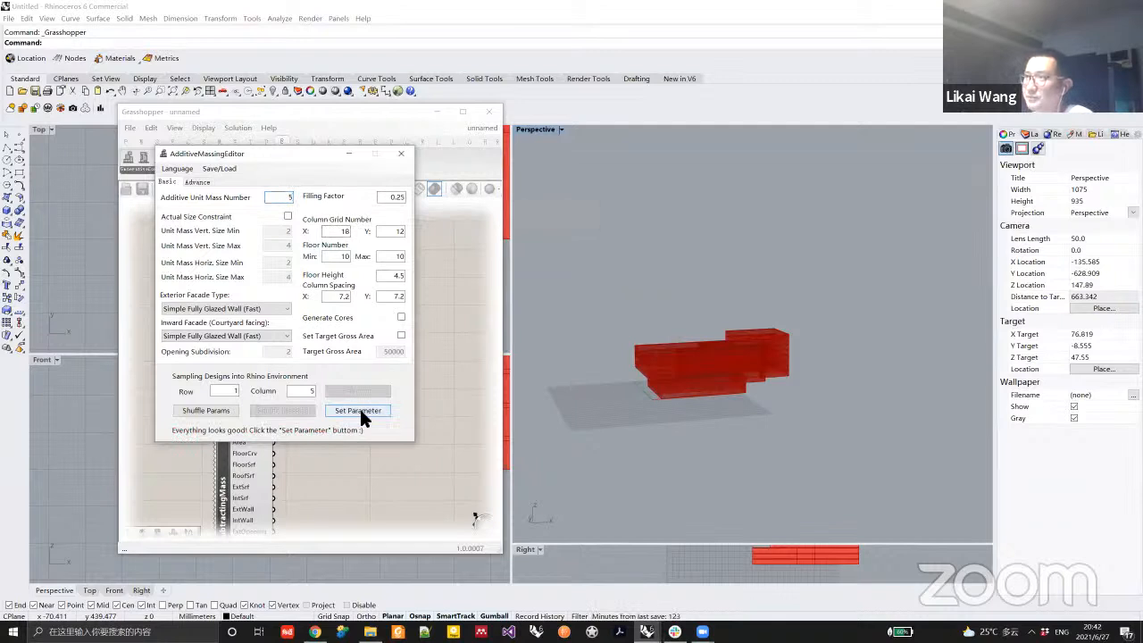
pyautogui.moveTo(674, 402); pyautogui.dragTo(716, 482, button='right')
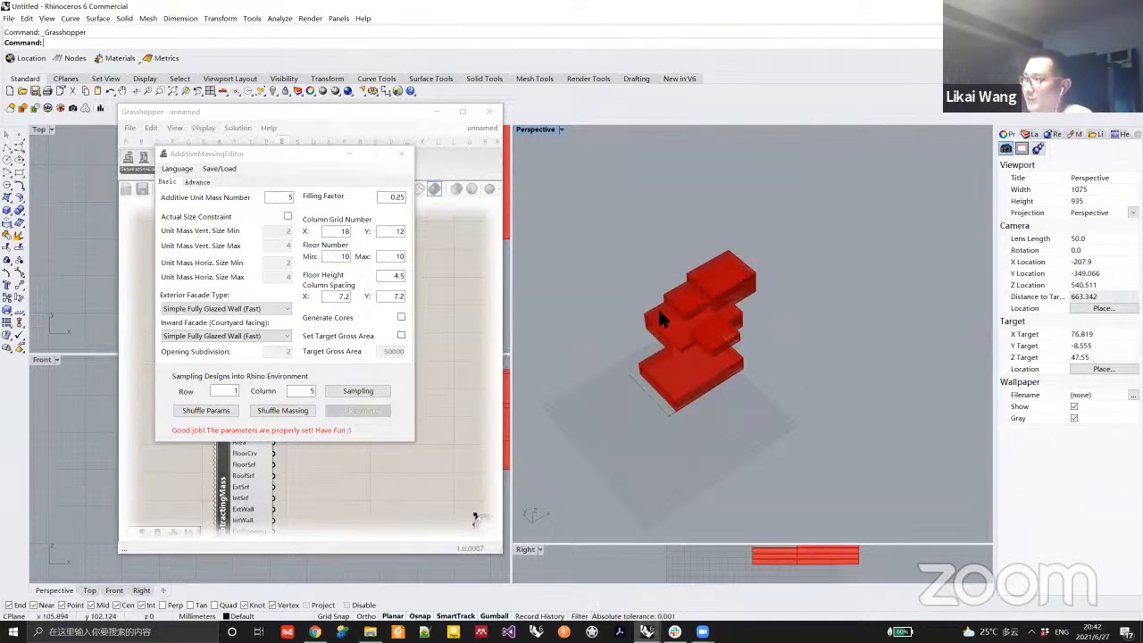
# Lower the Filling Factor to 0.15 and apply the parameters to regenerate the mass.
pyautogui.click(400, 200)
pyautogui.write('1')
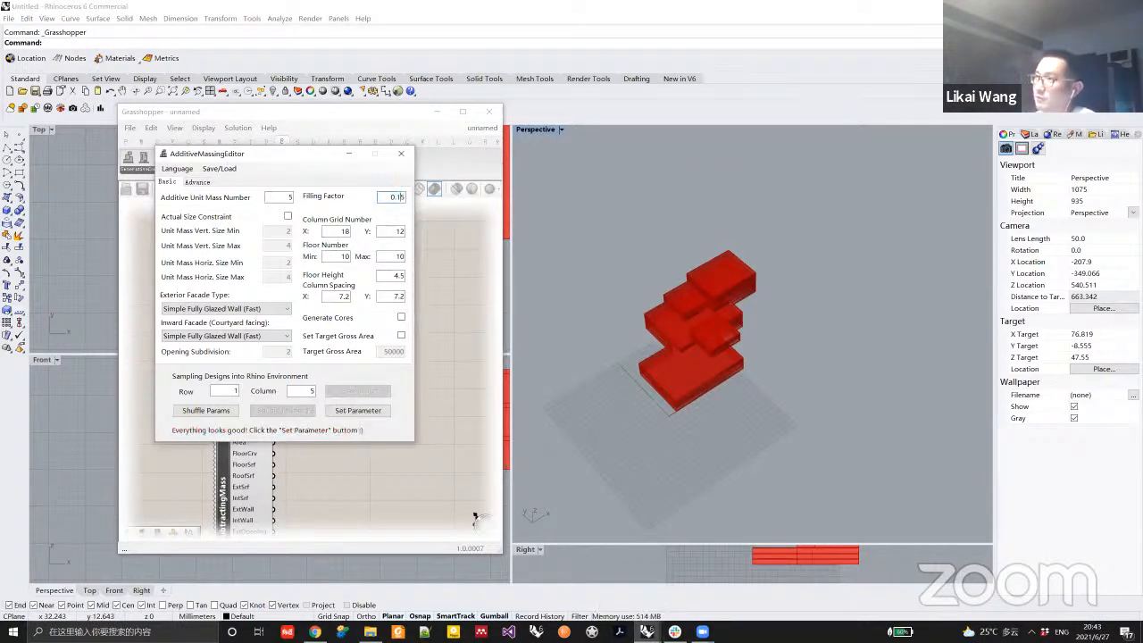
pyautogui.click(369, 409)
pyautogui.moveTo(741, 366); pyautogui.dragTo(754, 370, button='right')
# Set the Filling Factor to 0.35 and apply the parameters.
pyautogui.click(403, 198)
pyautogui.write('3')
pyautogui.click(370, 411)
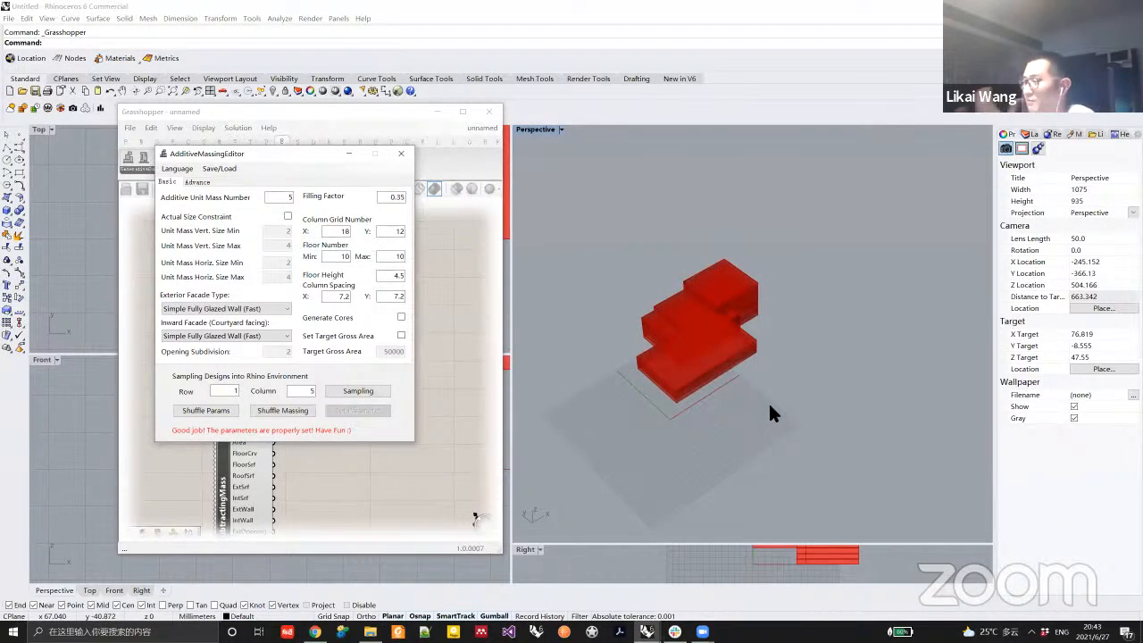
# Set the Filling Factor to 0.45, apply the parameters and inspect the regenerated mass from different angles.
pyautogui.click(402, 198)
pyautogui.press('BackSpace')
pyautogui.write('4')
pyautogui.click(375, 408)
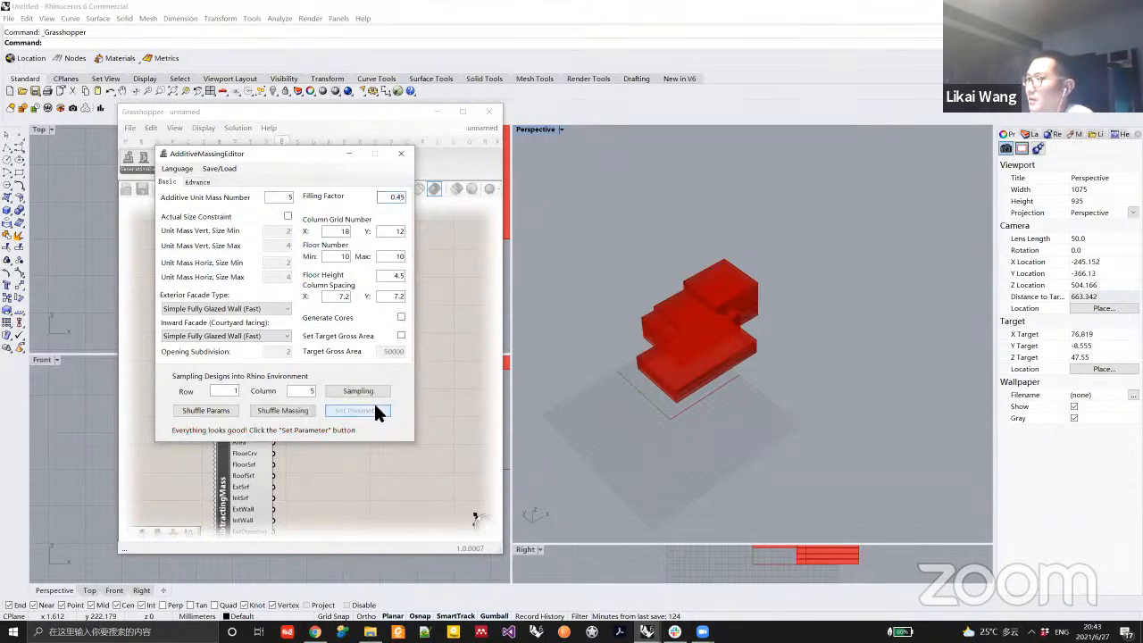
pyautogui.moveTo(699, 347); pyautogui.dragTo(734, 379, button='right')
pyautogui.moveTo(752, 335); pyautogui.dragTo(725, 355, button='right')
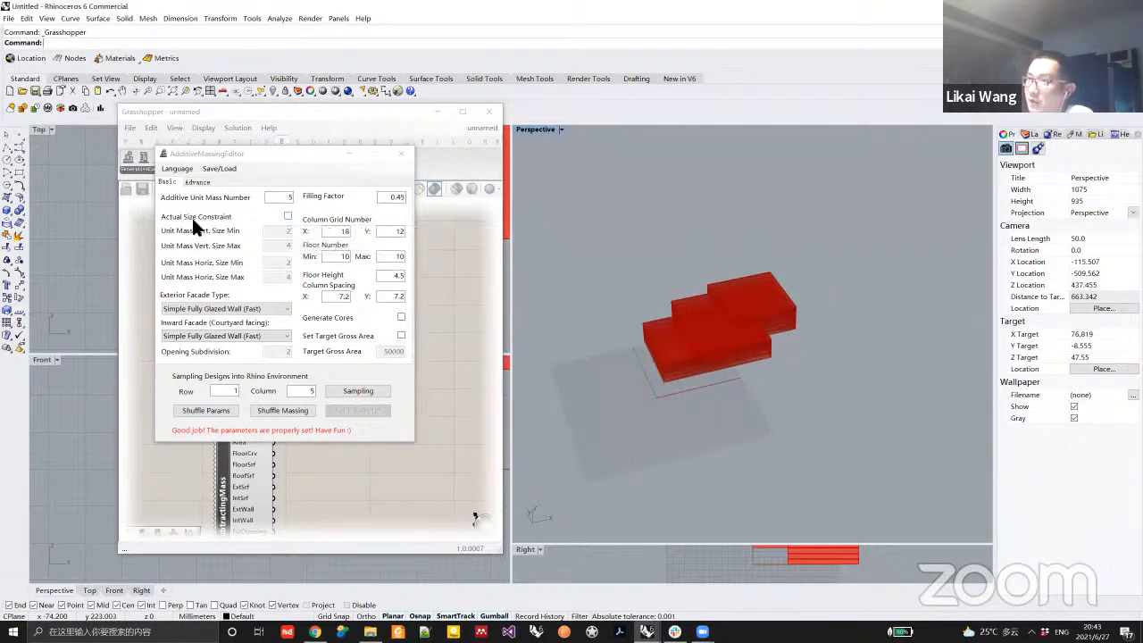
# Turn on Actual Size Constraint, keeping the unit mass minimum sizes at 2 and maximum sizes at 4, and apply the parameters.
pyautogui.click(287, 216)
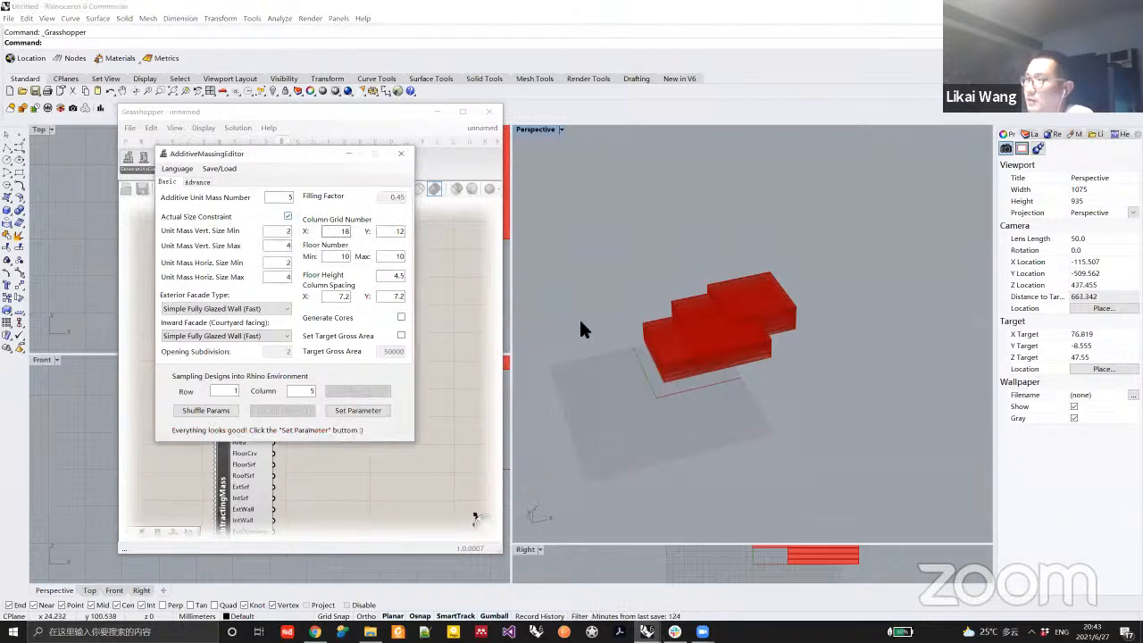
pyautogui.moveTo(676, 357); pyautogui.dragTo(680, 379, button='right')
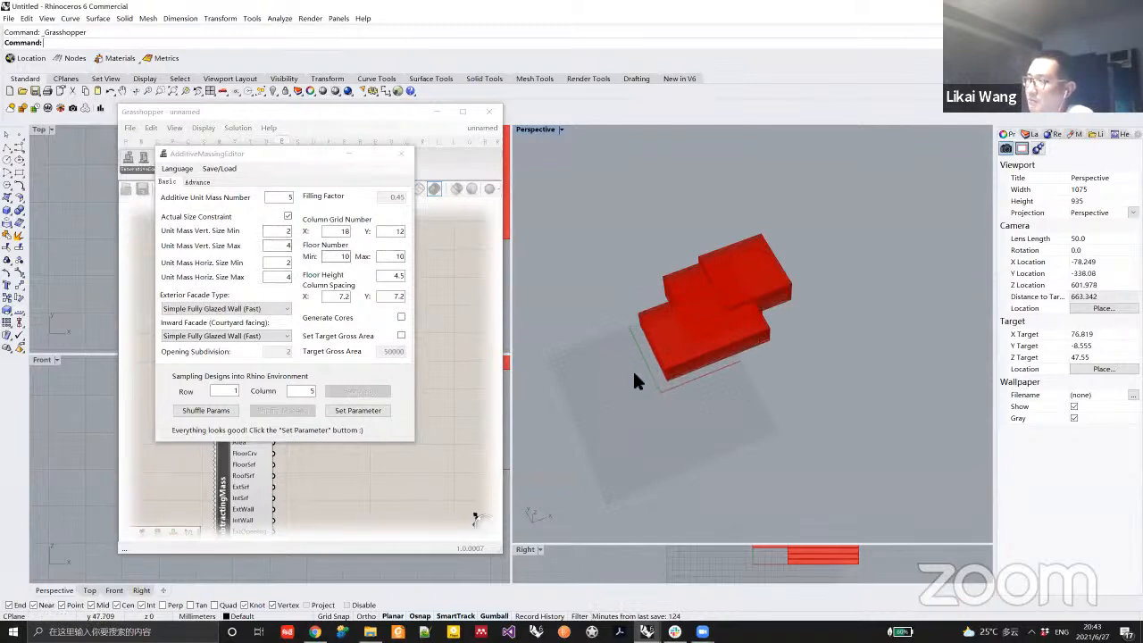
pyautogui.click(296, 233)
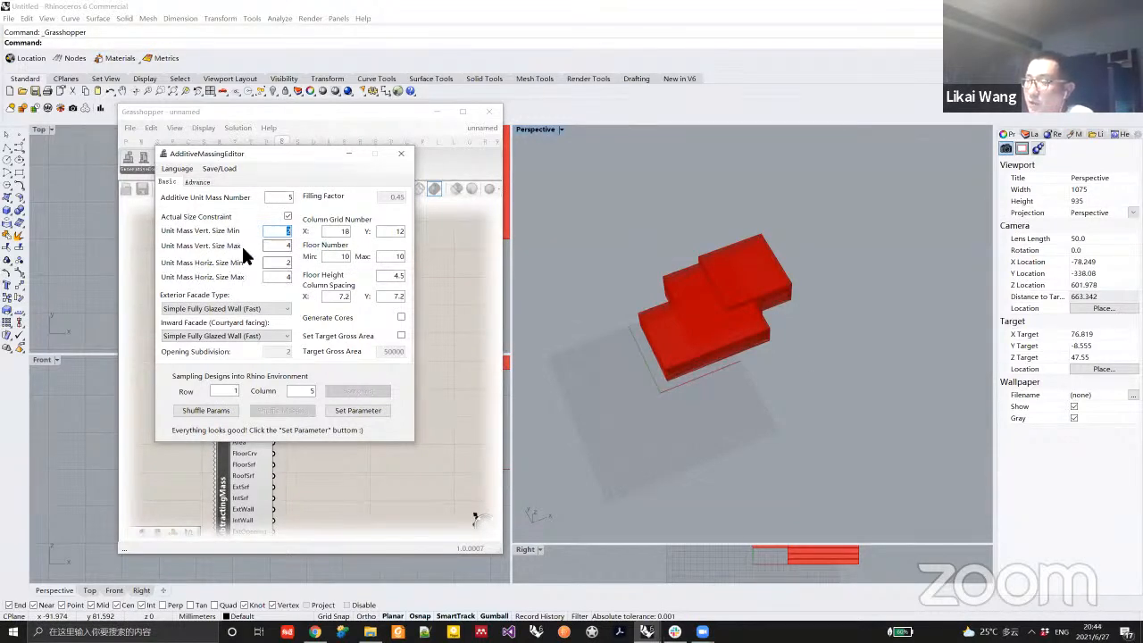
pyautogui.moveTo(690, 357); pyautogui.dragTo(670, 384, button='right')
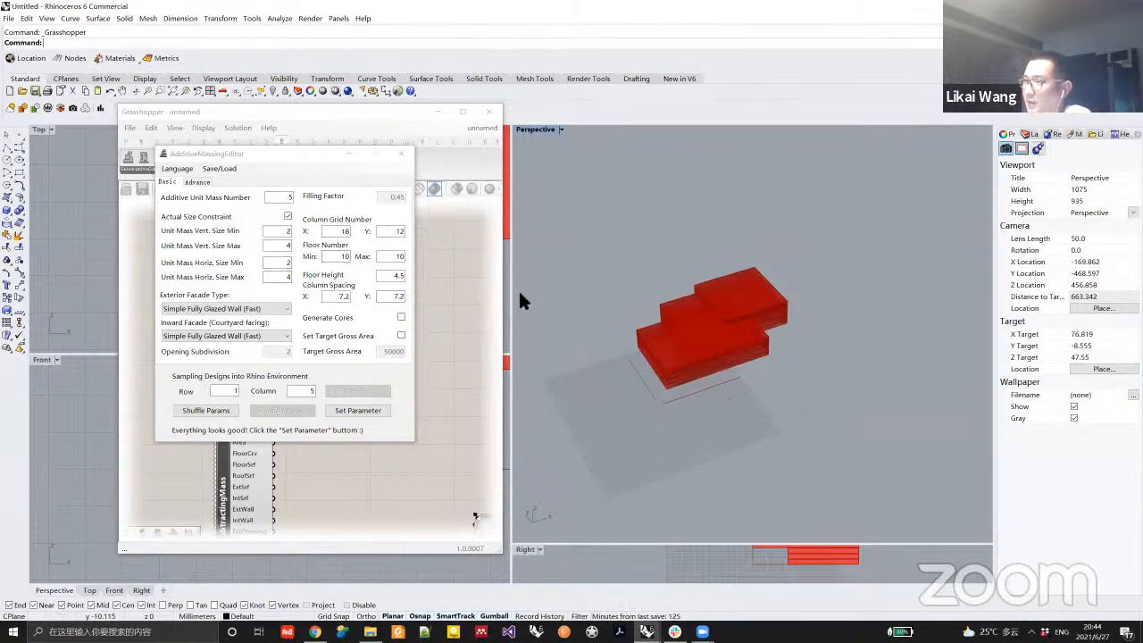
pyautogui.click(359, 411)
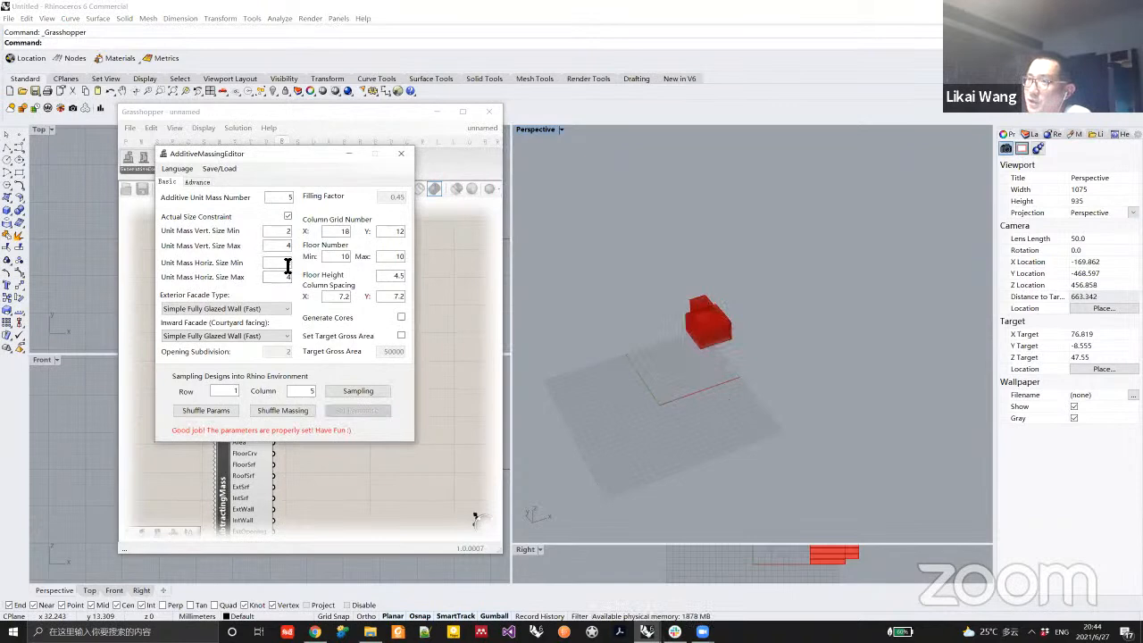
pyautogui.moveTo(727, 327); pyautogui.dragTo(660, 322, button='right')
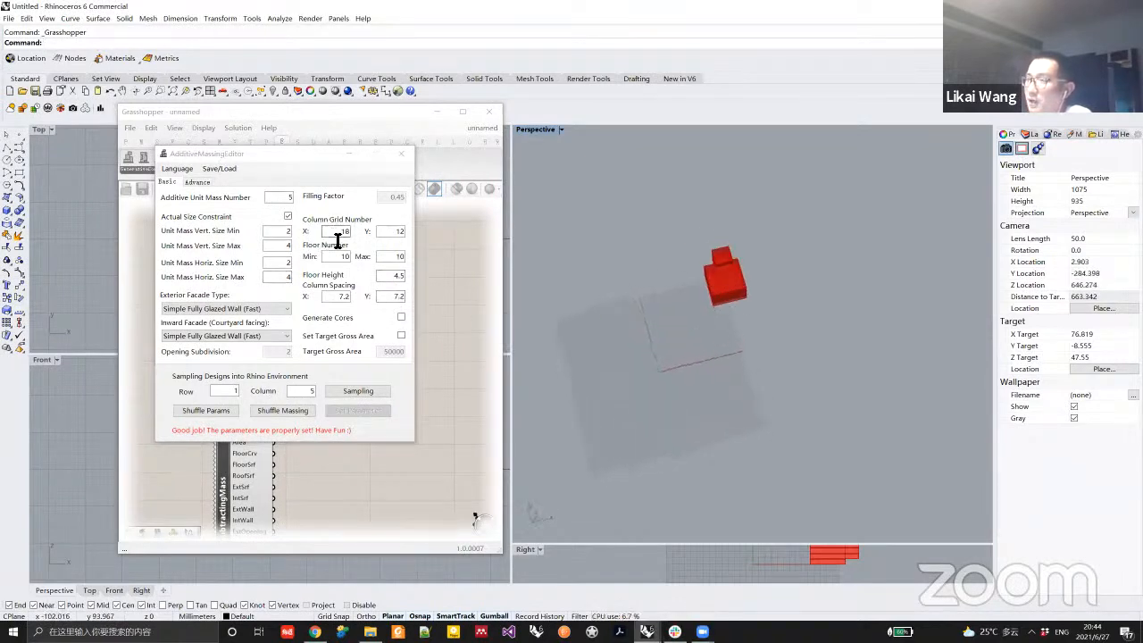
# Turn off Actual Size Constraint and reapply the parameters with the column grid kept at 18 by 12.
pyautogui.click(287, 217)
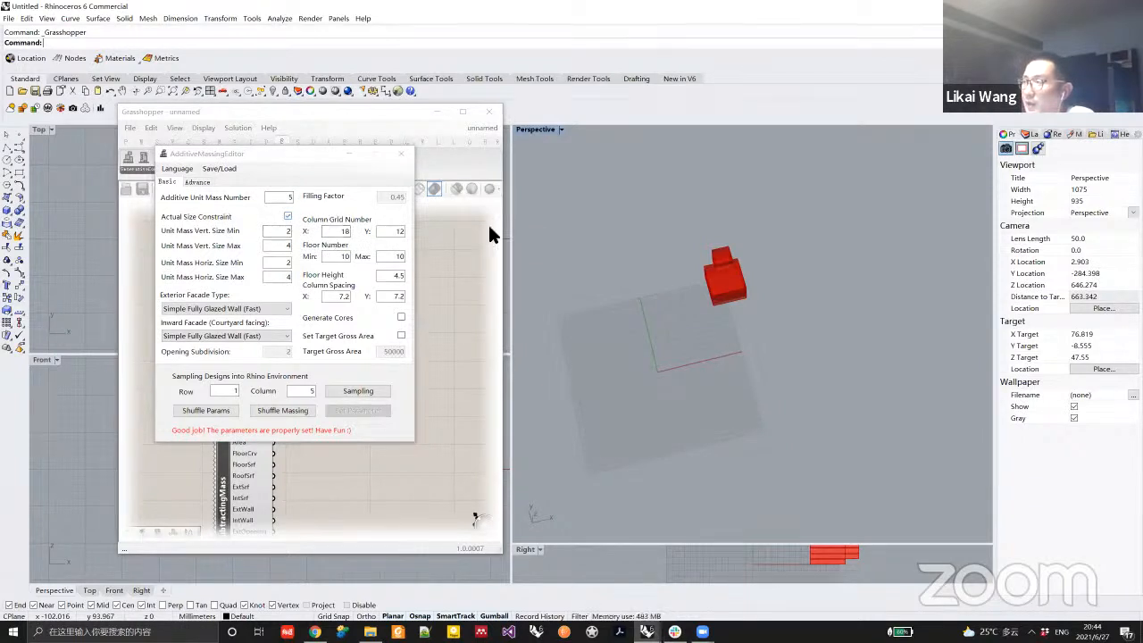
pyautogui.click(288, 217)
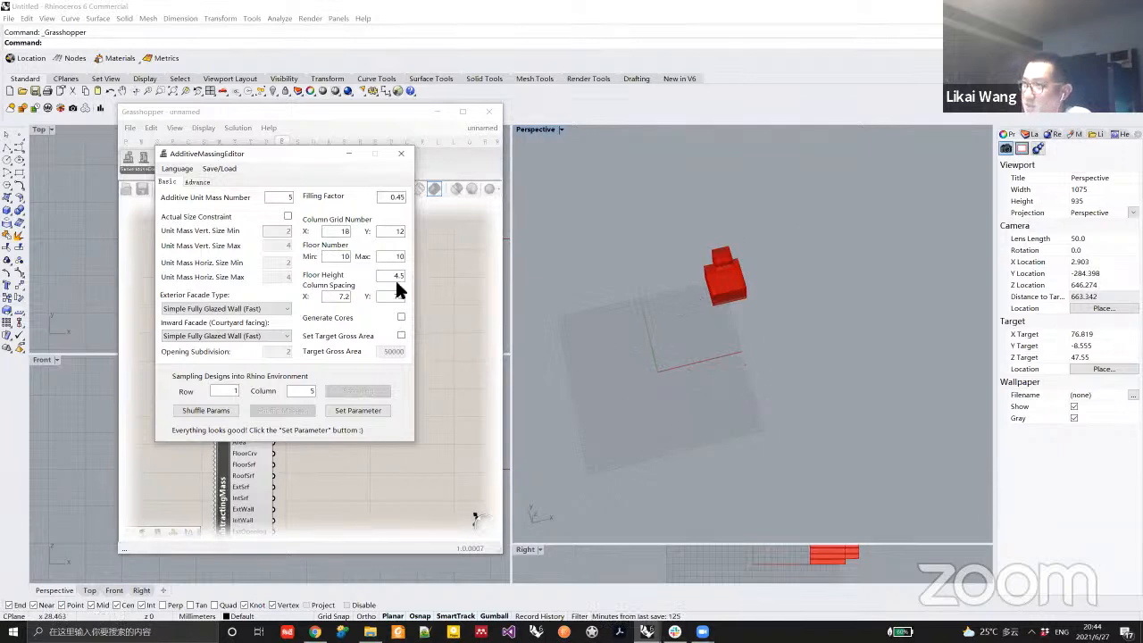
pyautogui.doubleClick(335, 231)
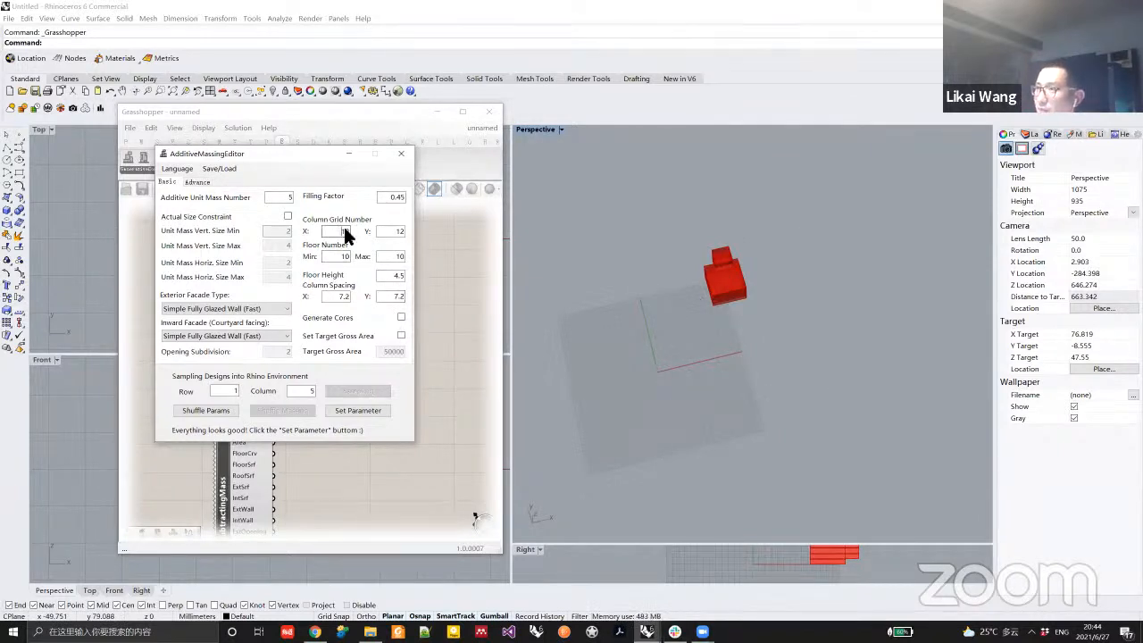
pyautogui.click(343, 233)
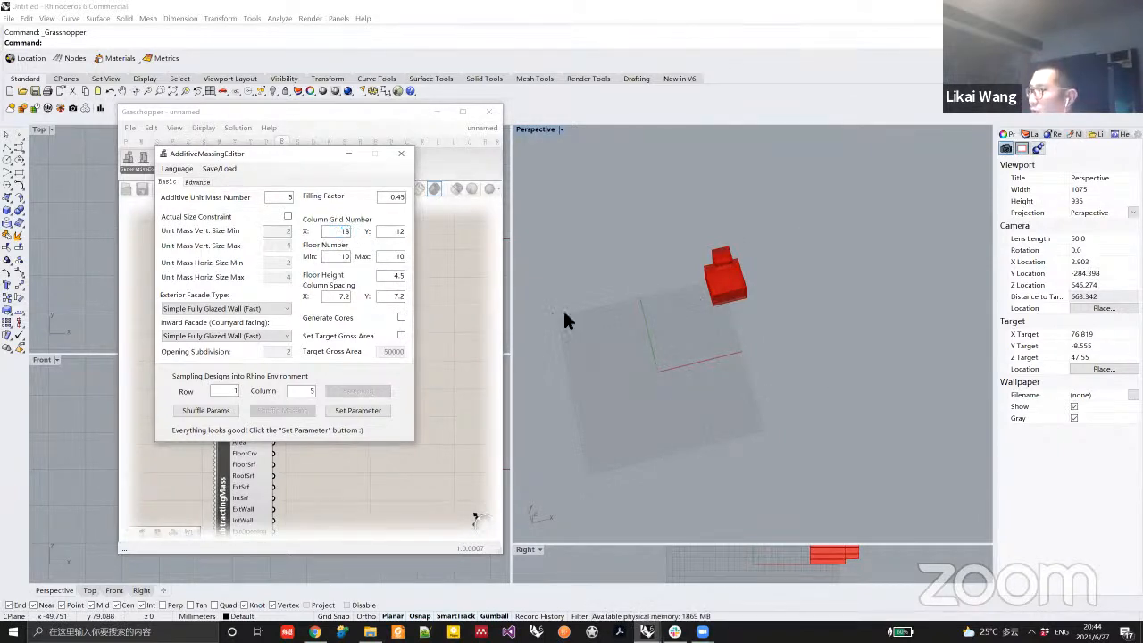
pyautogui.doubleClick(390, 232)
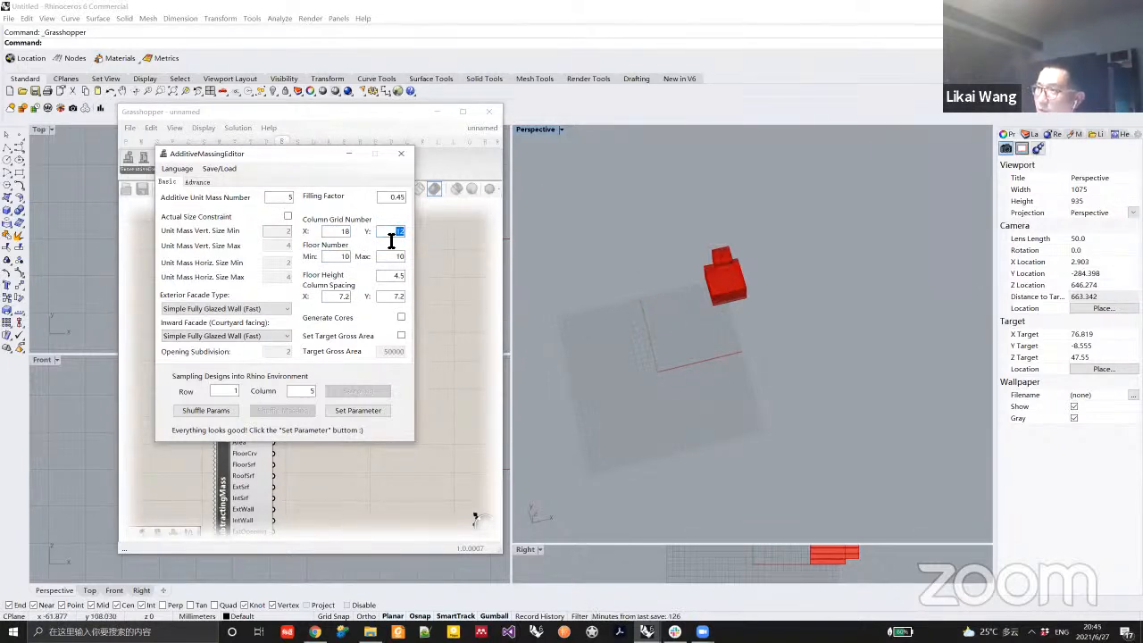
pyautogui.click(370, 411)
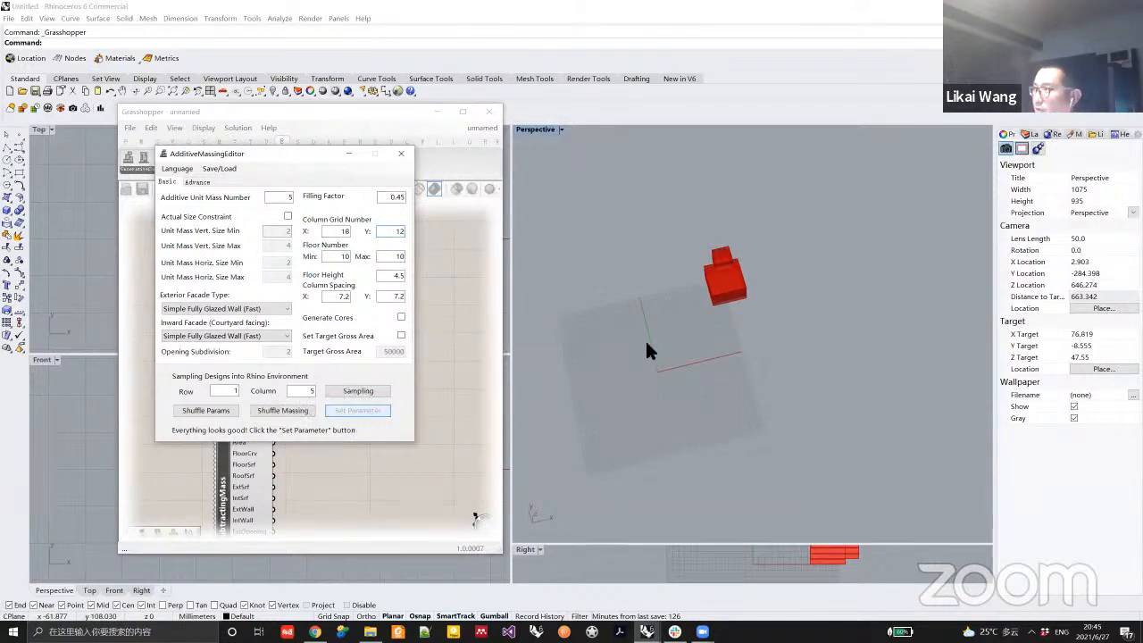
pyautogui.moveTo(812, 306); pyautogui.dragTo(790, 308, button='right')
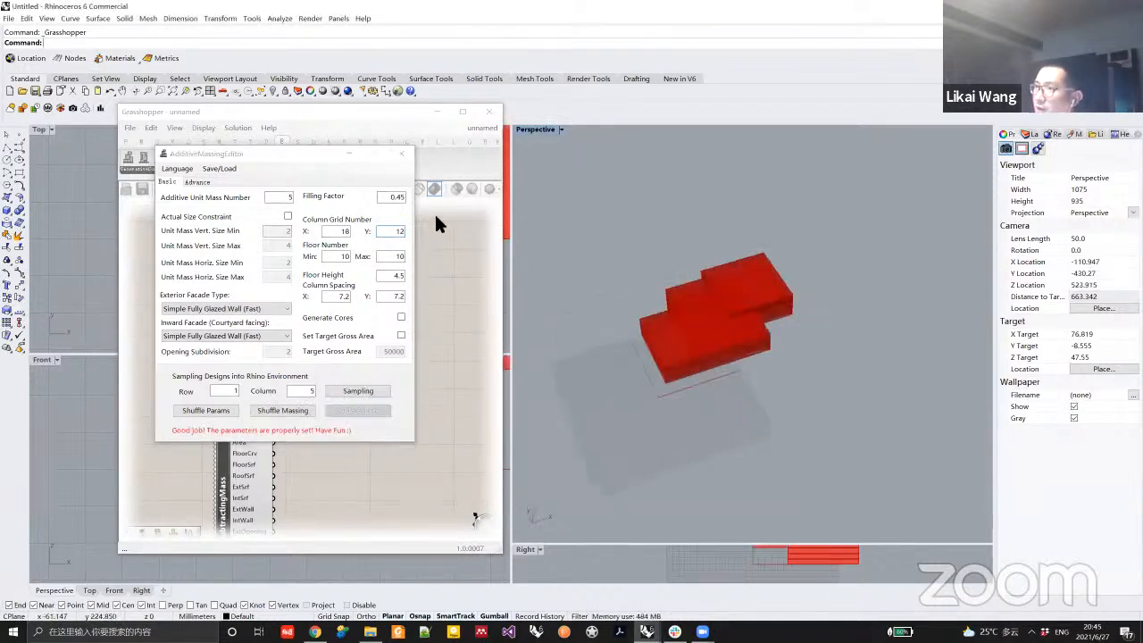
# Set the Column Grid Number to 8 in X and 8 in Y.
pyautogui.doubleClick(345, 231)
pyautogui.write('8')
pyautogui.doubleClick(387, 231)
pyautogui.write('8')
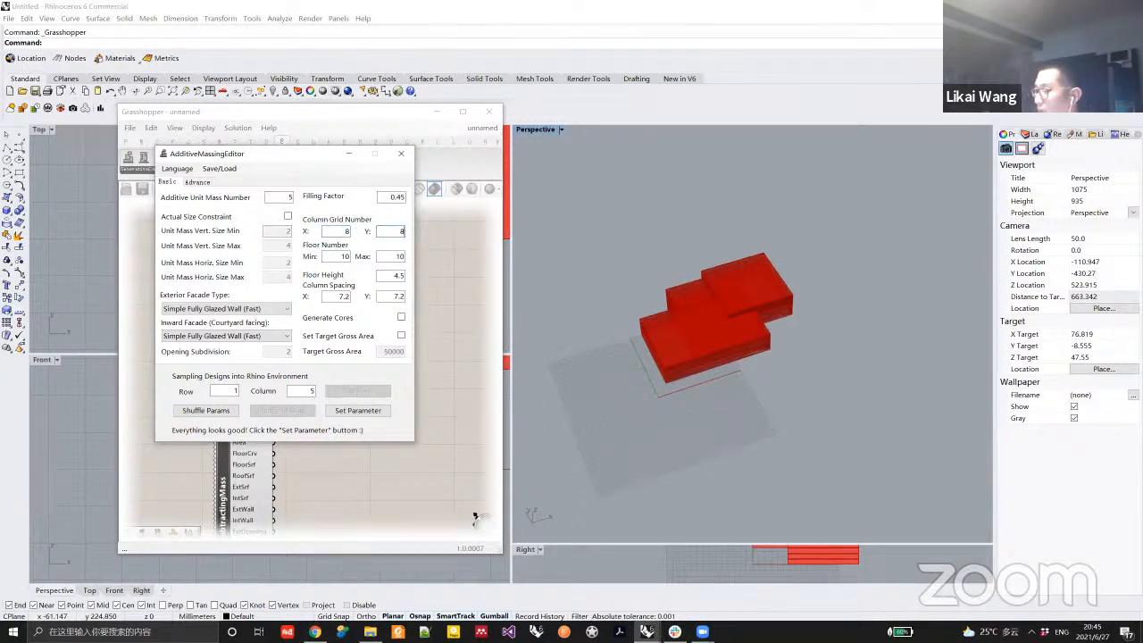
# Set the minimum and maximum Floor Number to 30 and apply the parameters to generate a tower mass.
pyautogui.doubleClick(391, 257)
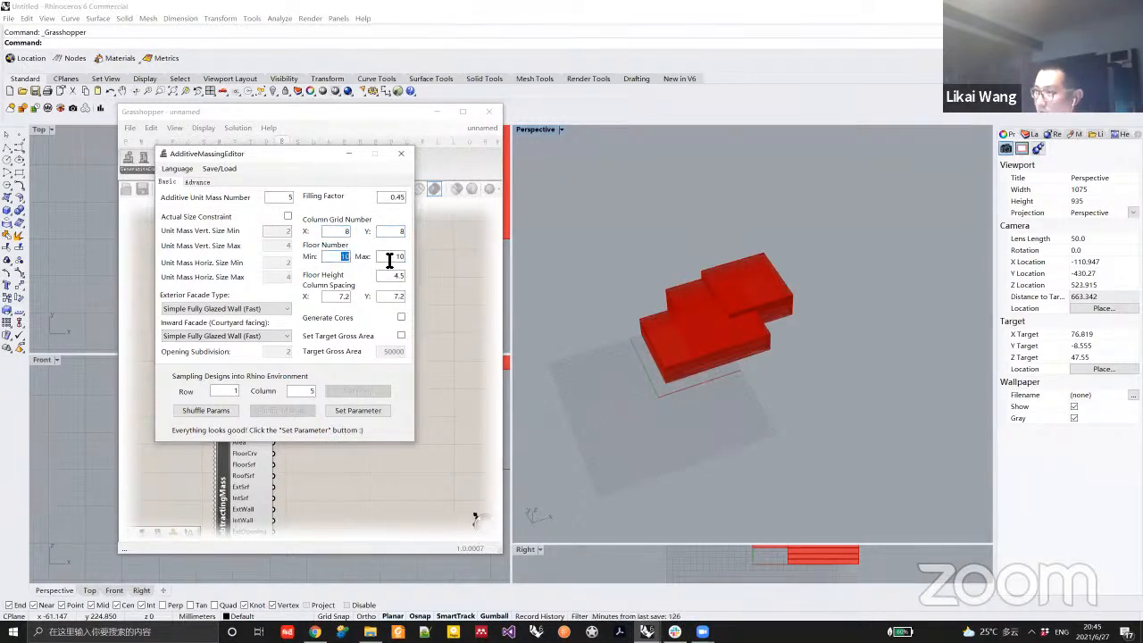
pyautogui.write('30')
pyautogui.moveTo(341, 259); pyautogui.dragTo(397, 260)
pyautogui.write('30')
pyautogui.click(360, 410)
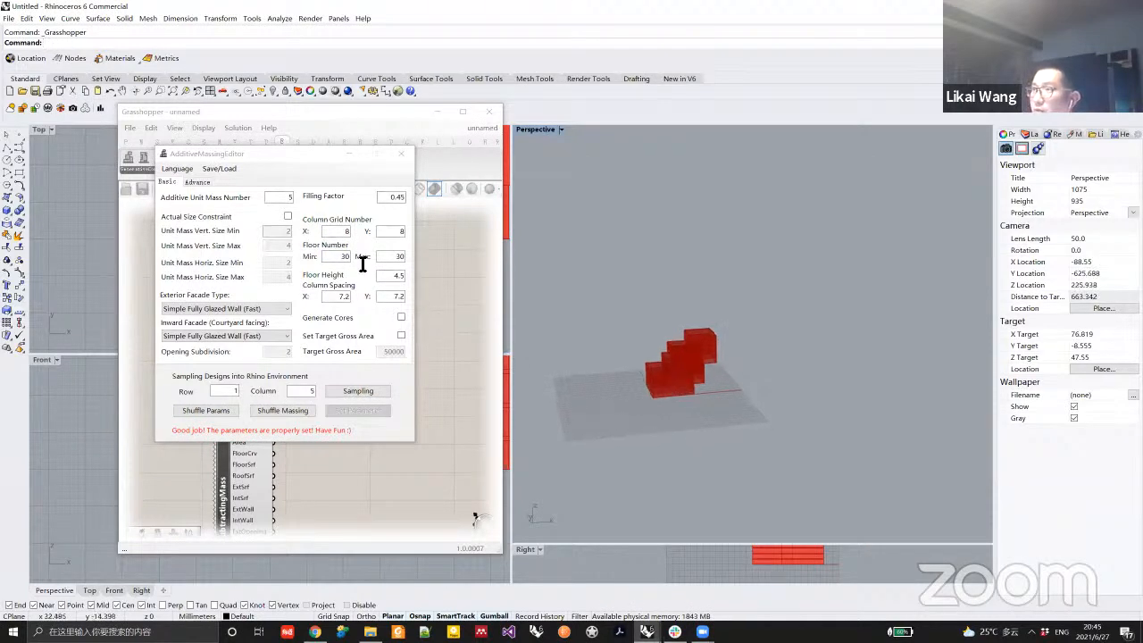
# Shuffle the massing to generate alternative 30-floor tower forms and inspect them in the Perspective viewport.
pyautogui.click(290, 405)
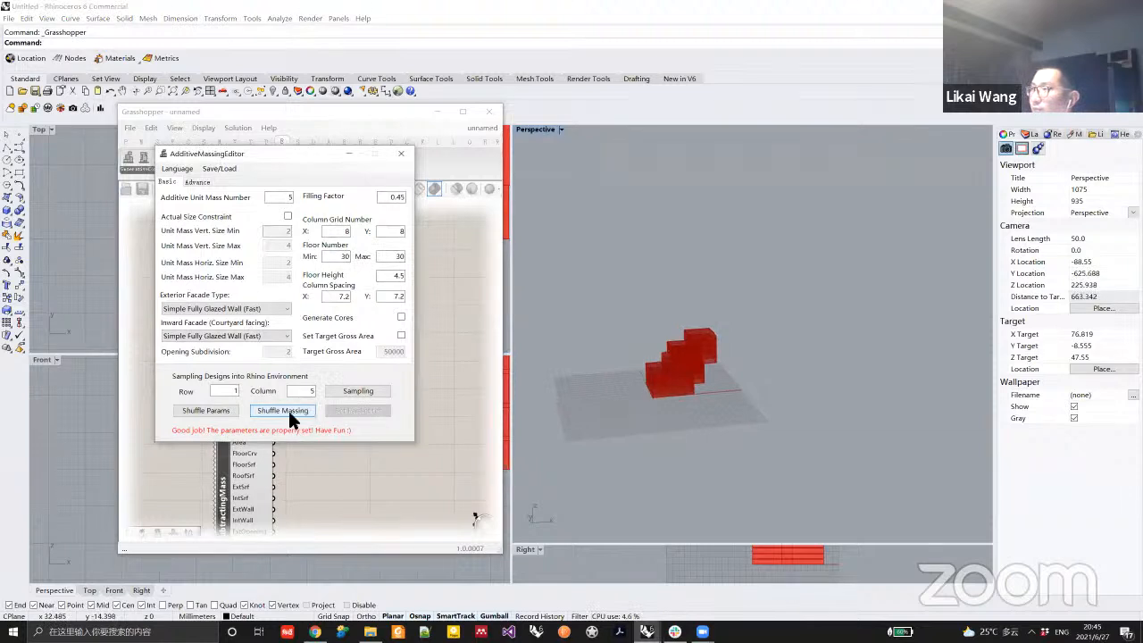
pyautogui.moveTo(748, 403); pyautogui.dragTo(689, 318, button='right')
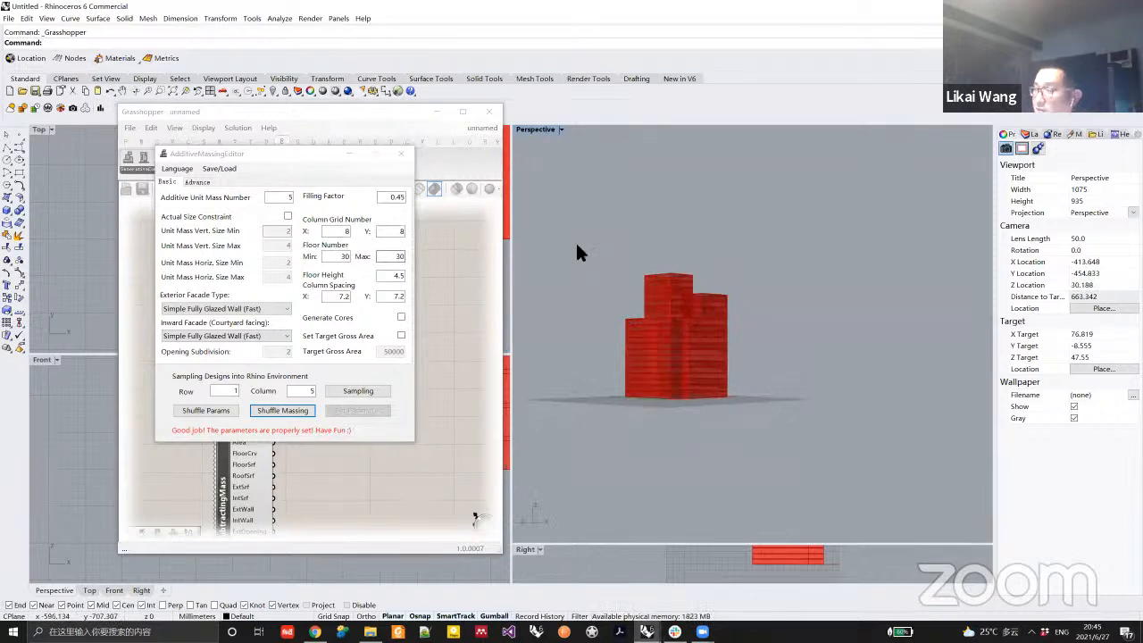
pyautogui.moveTo(690, 317); pyautogui.dragTo(689, 309, button='right')
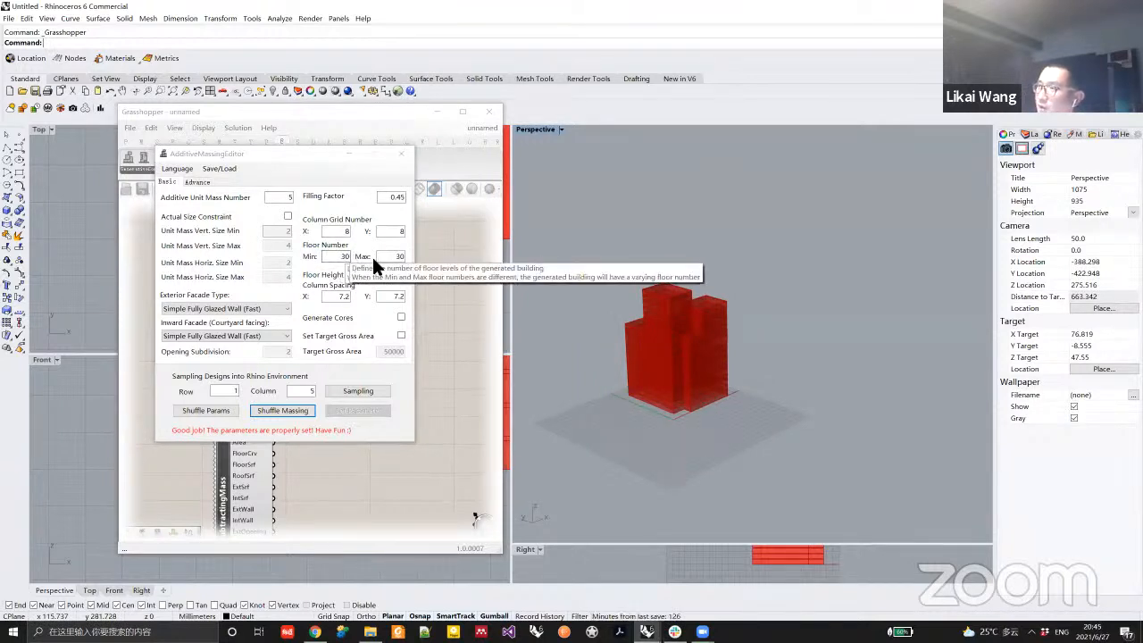
pyautogui.click(296, 410)
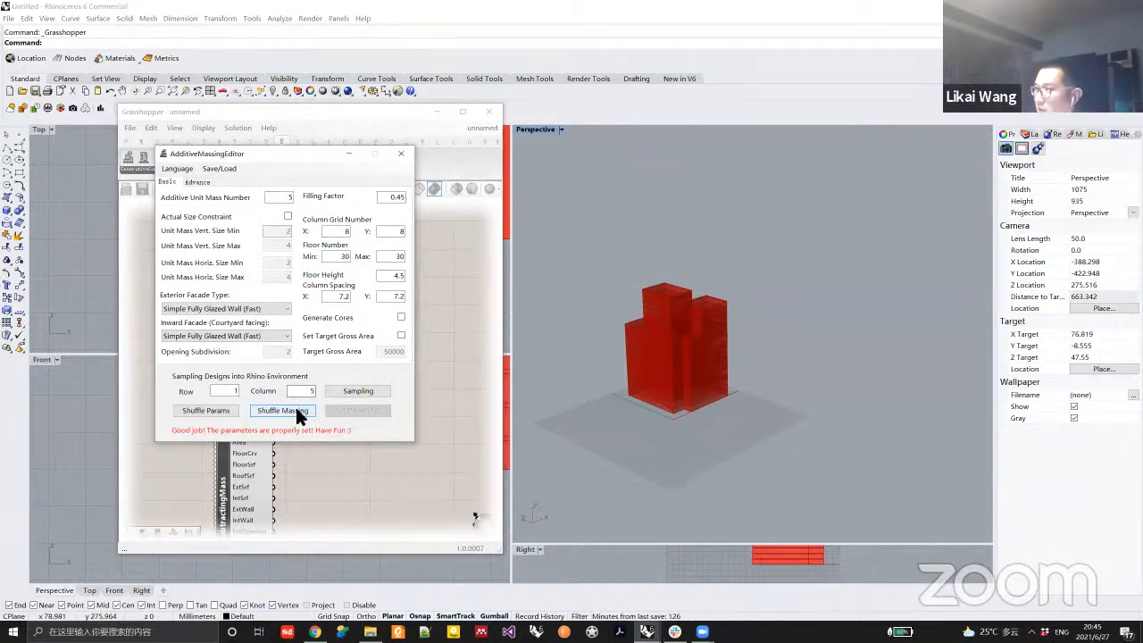
# Shuffle the massing three more times' worth of 30-floor towers on the 8 by 8 grid for comparison.
pyautogui.click(296, 410)
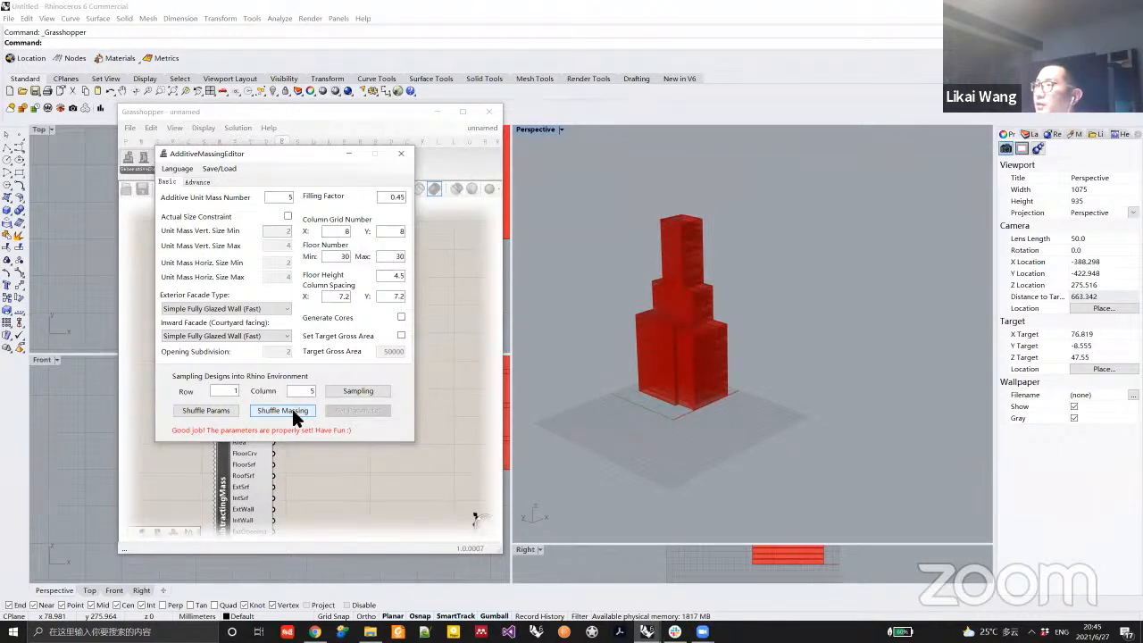
pyautogui.click(293, 412)
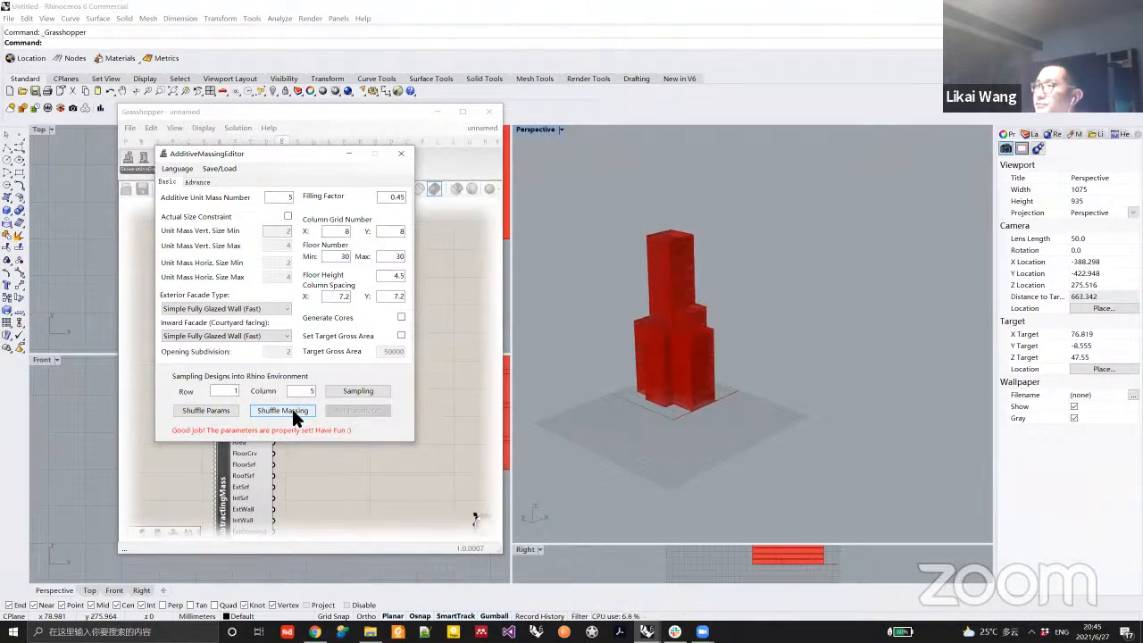
pyautogui.moveTo(735, 346); pyautogui.dragTo(757, 376, button='right')
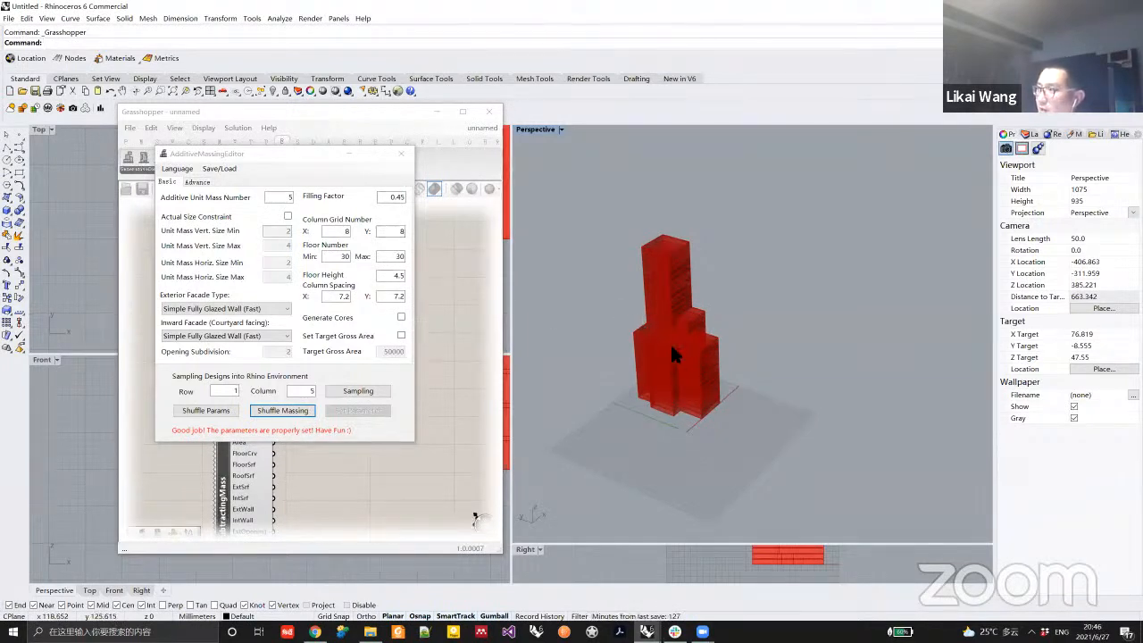
# Set the minimum and maximum Floor Number to 10.
pyautogui.doubleClick(387, 256)
pyautogui.press('BackSpace')
pyautogui.doubleClick(334, 257)
pyautogui.write('10')
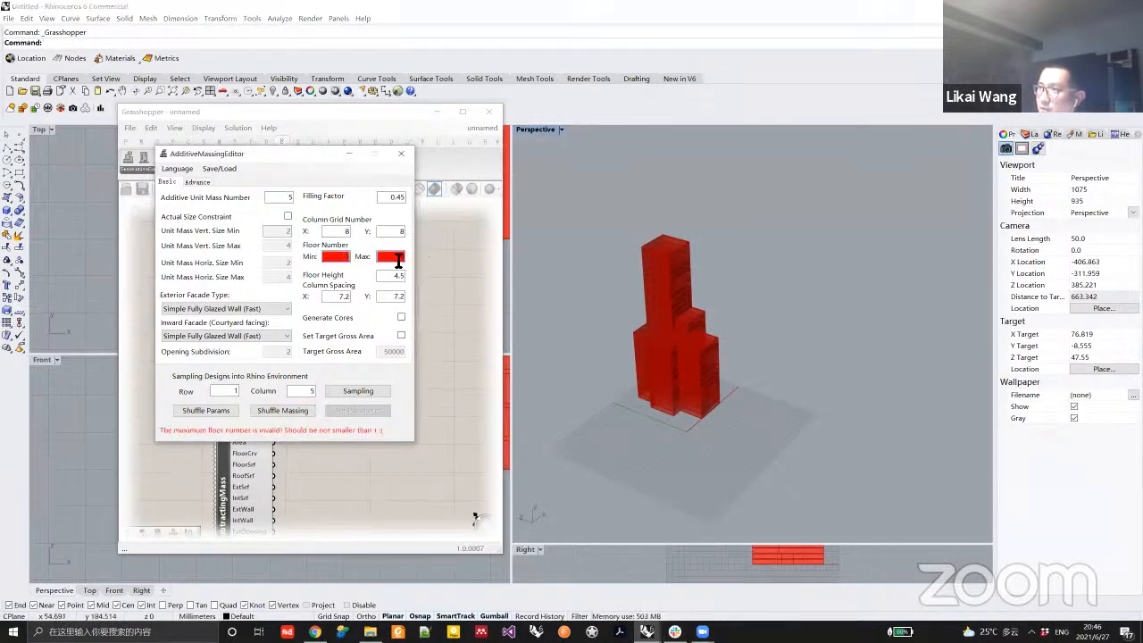
pyautogui.click(401, 258)
pyautogui.write('10')
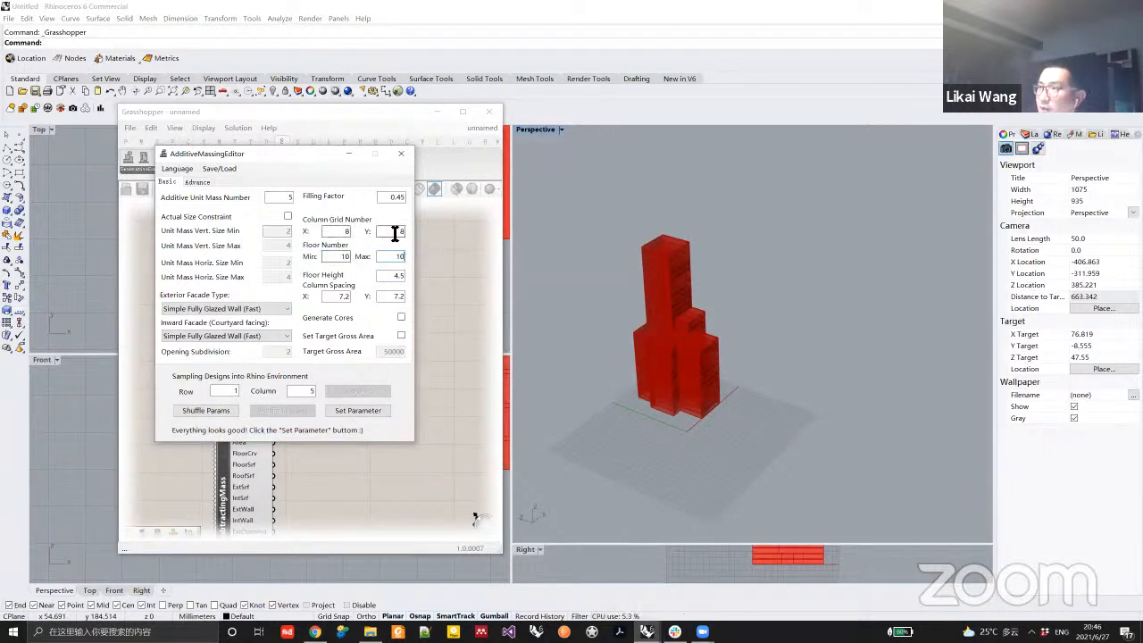
# Set the Column Grid Number to 15 in X and 15 in Y and apply the parameters.
pyautogui.write('15')
pyautogui.doubleClick(337, 231)
pyautogui.write('15')
pyautogui.click(368, 410)
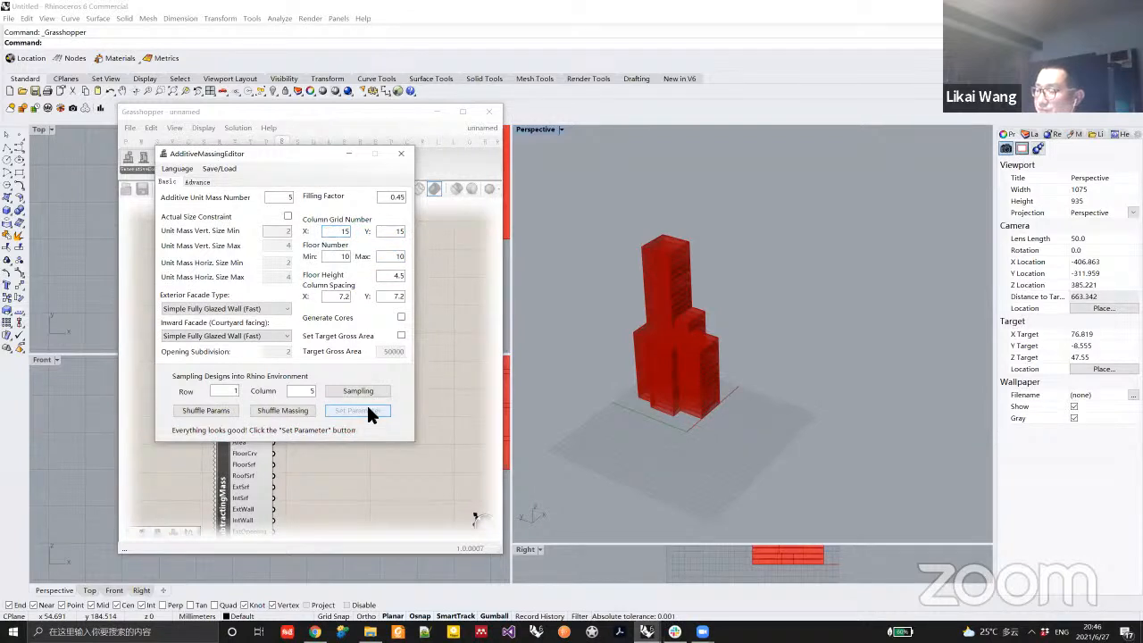
# Shuffle the massing repeatedly to generate 10-floor variants on the 15 by 15 grid and inspect the form from several sides.
pyautogui.click(282, 410)
pyautogui.click(299, 418)
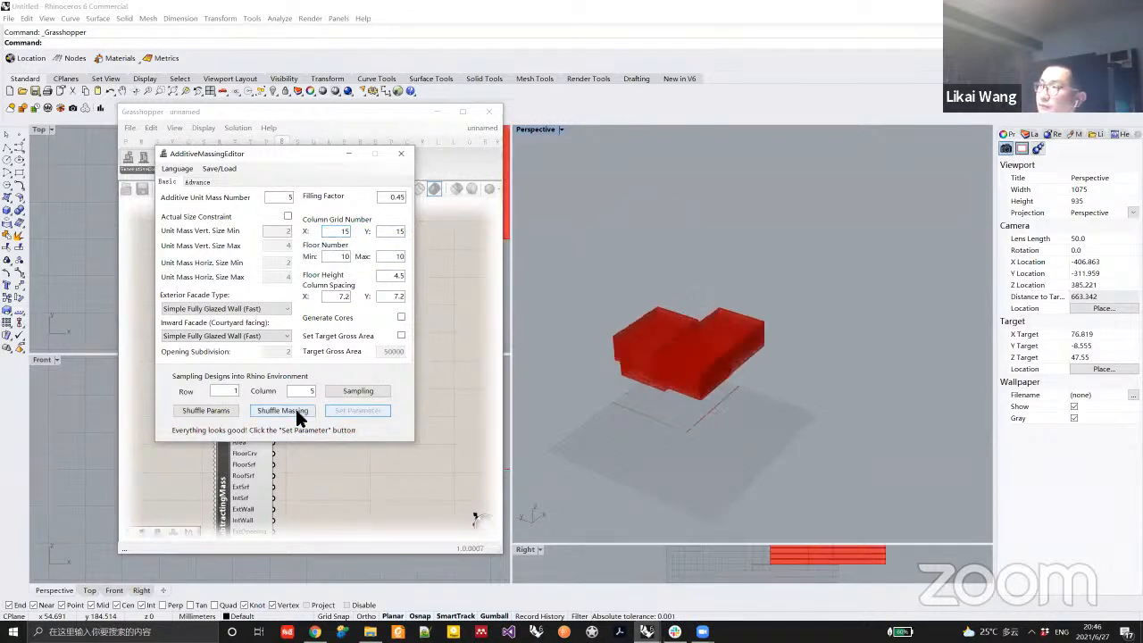
pyautogui.click(298, 418)
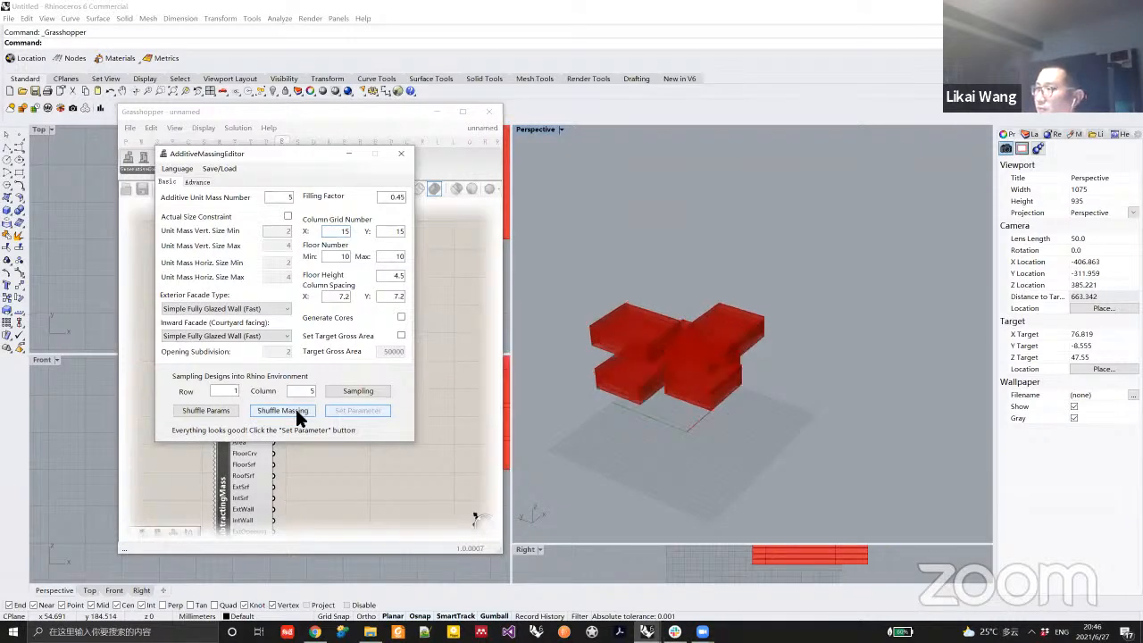
pyautogui.click(298, 418)
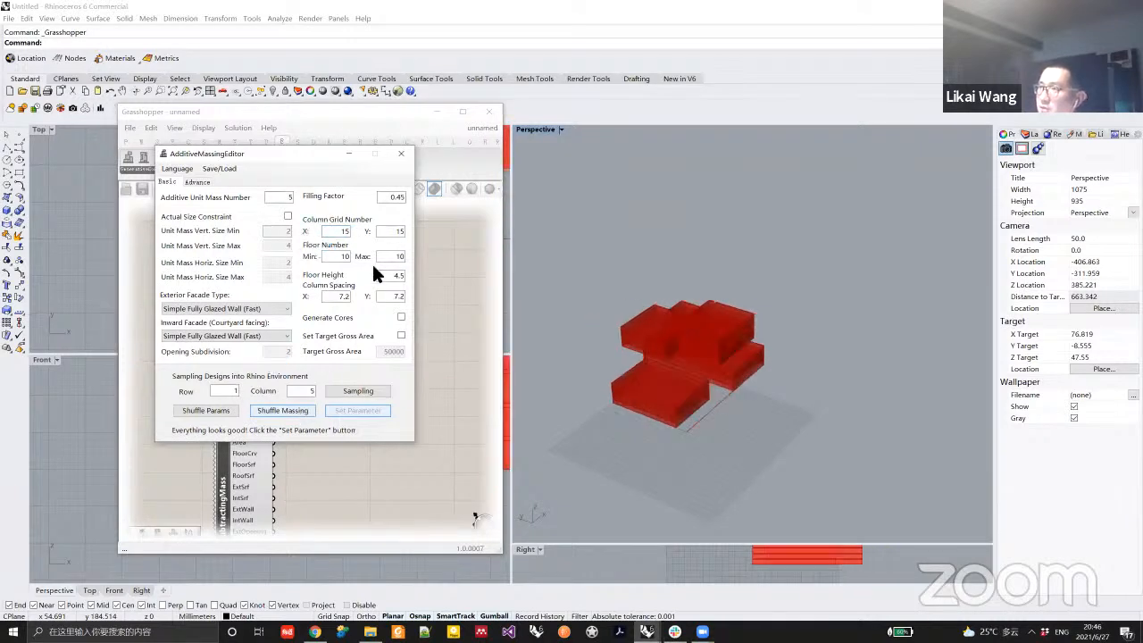
pyautogui.moveTo(761, 352); pyautogui.dragTo(360, 274, button='right')
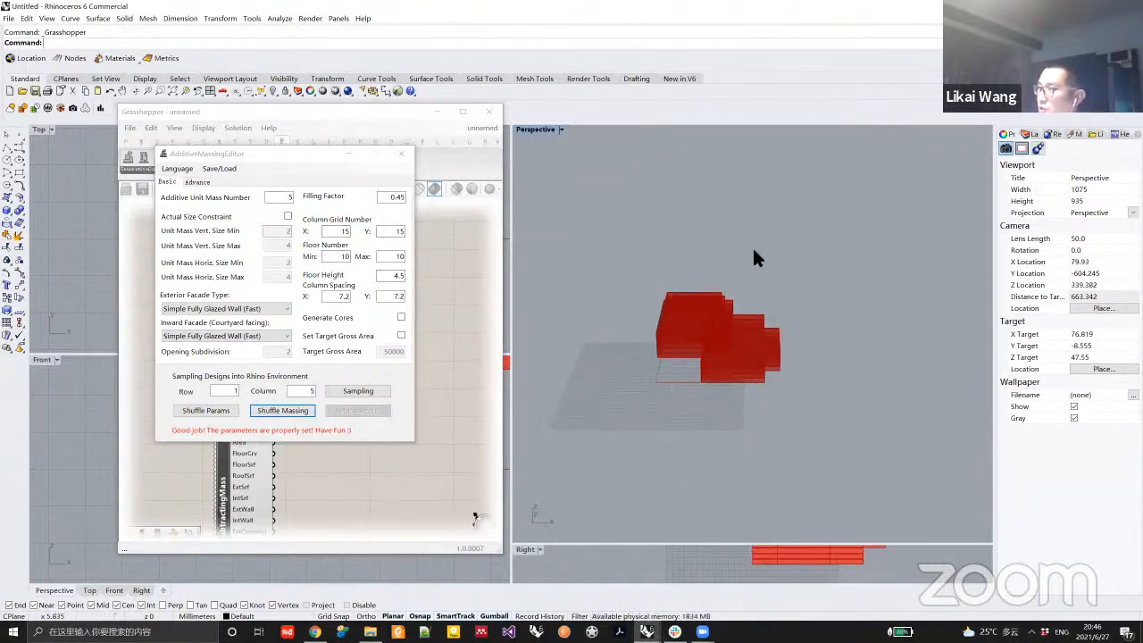
pyautogui.moveTo(783, 344)
pyautogui.mouseDown(button='right')
pyautogui.moveTo(792, 355)
pyautogui.moveTo(775, 362)
pyautogui.mouseUp(button='right')
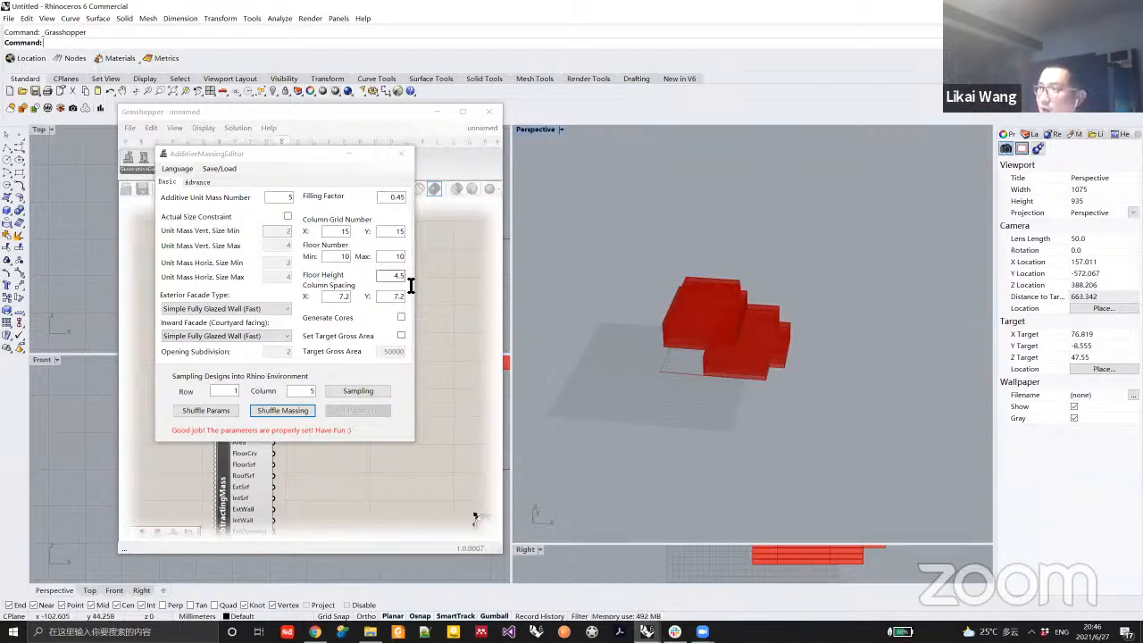
pyautogui.moveTo(647, 314); pyautogui.dragTo(727, 335, button='right')
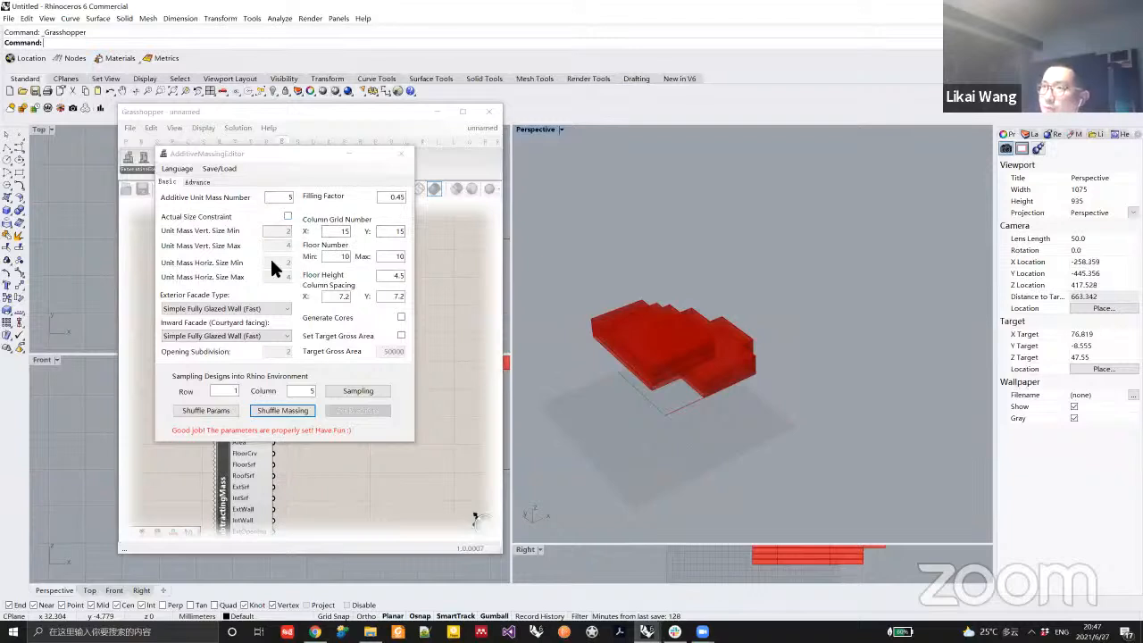
# Turn on Actual Size Constraint and apply the parameters to regenerate the mass with constrained unit sizes.
pyautogui.click(287, 216)
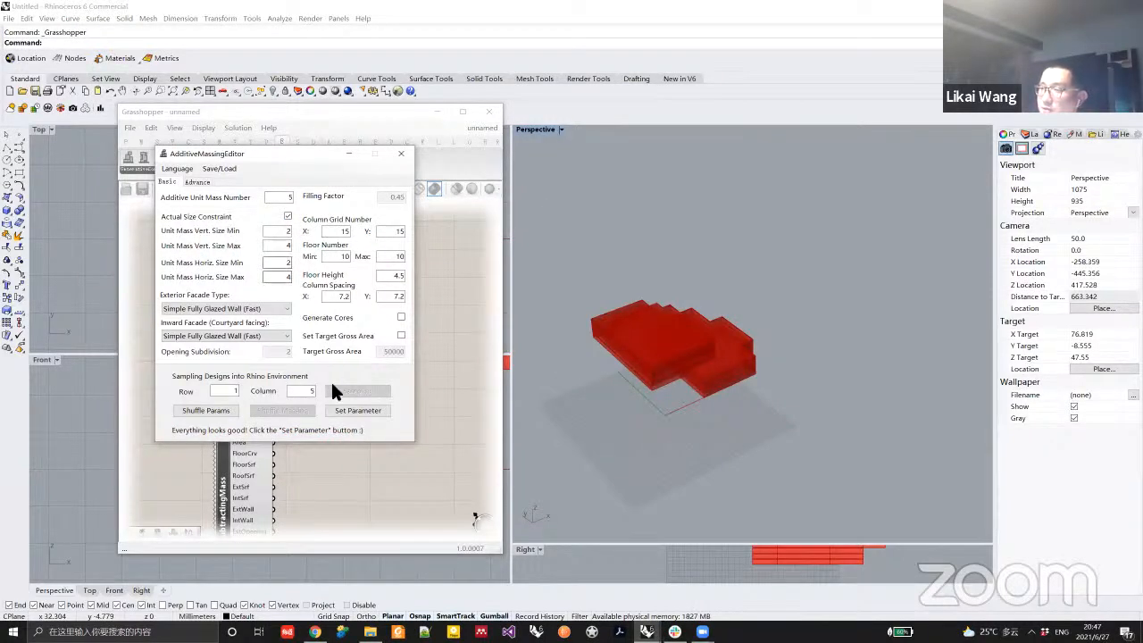
pyautogui.click(357, 409)
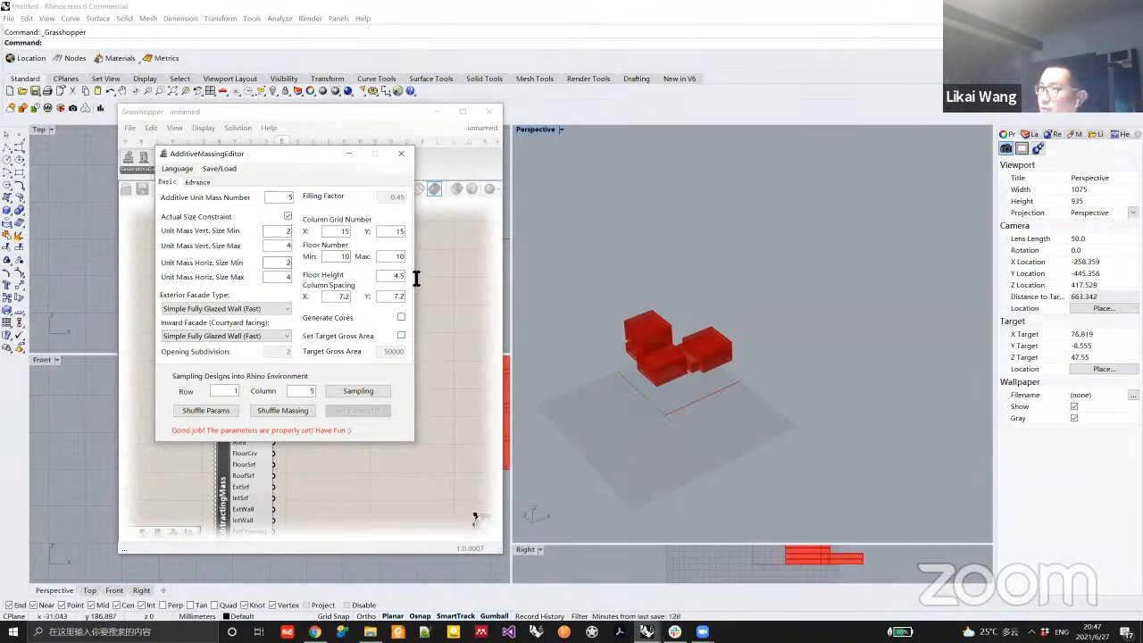
pyautogui.moveTo(660, 380); pyautogui.dragTo(619, 345, button='right')
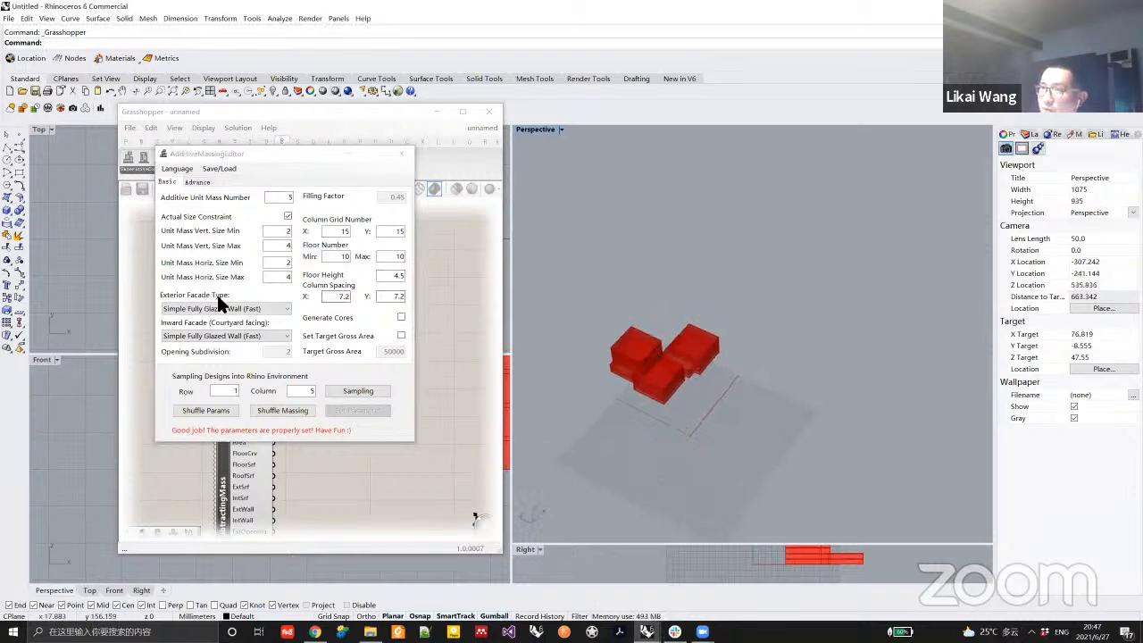
# Set Unit Mass Horiz. Size to a maximum of 12 and a minimum of 8, apply it and shuffle the massing.
pyautogui.moveTo(273, 277); pyautogui.dragTo(338, 284)
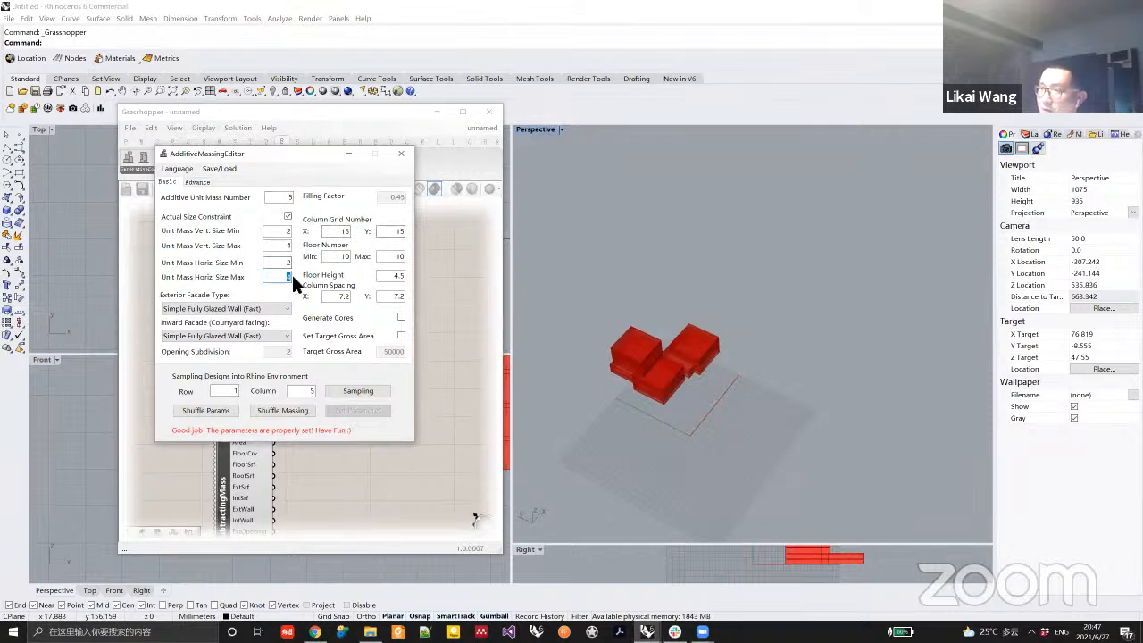
pyautogui.write('12')
pyautogui.moveTo(287, 266); pyautogui.dragTo(329, 263)
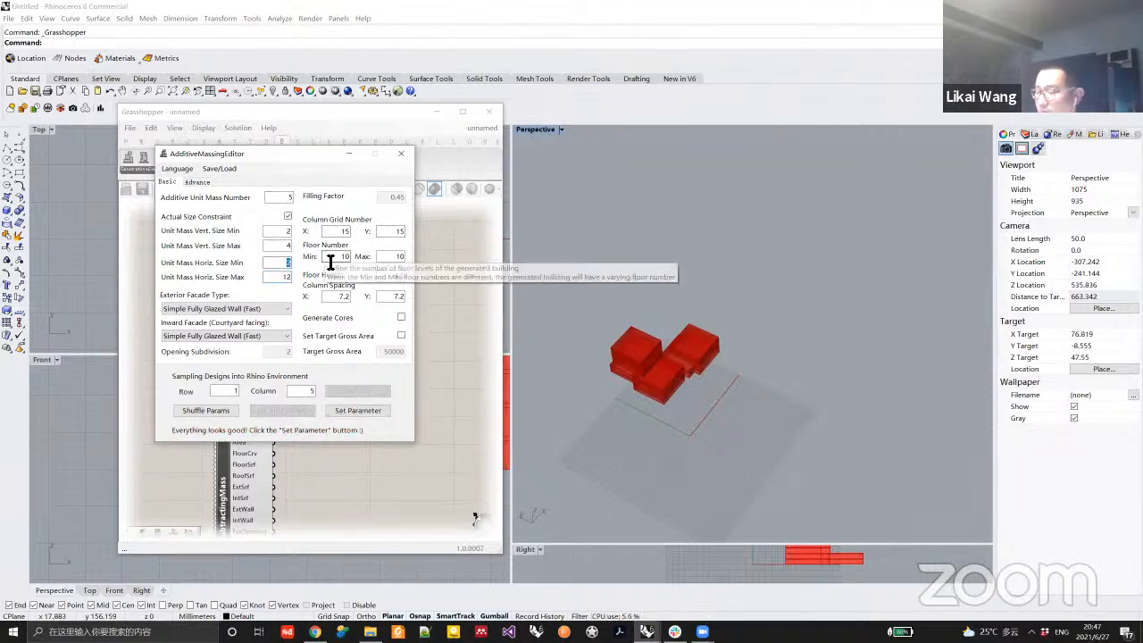
pyautogui.write('8')
pyautogui.click(365, 411)
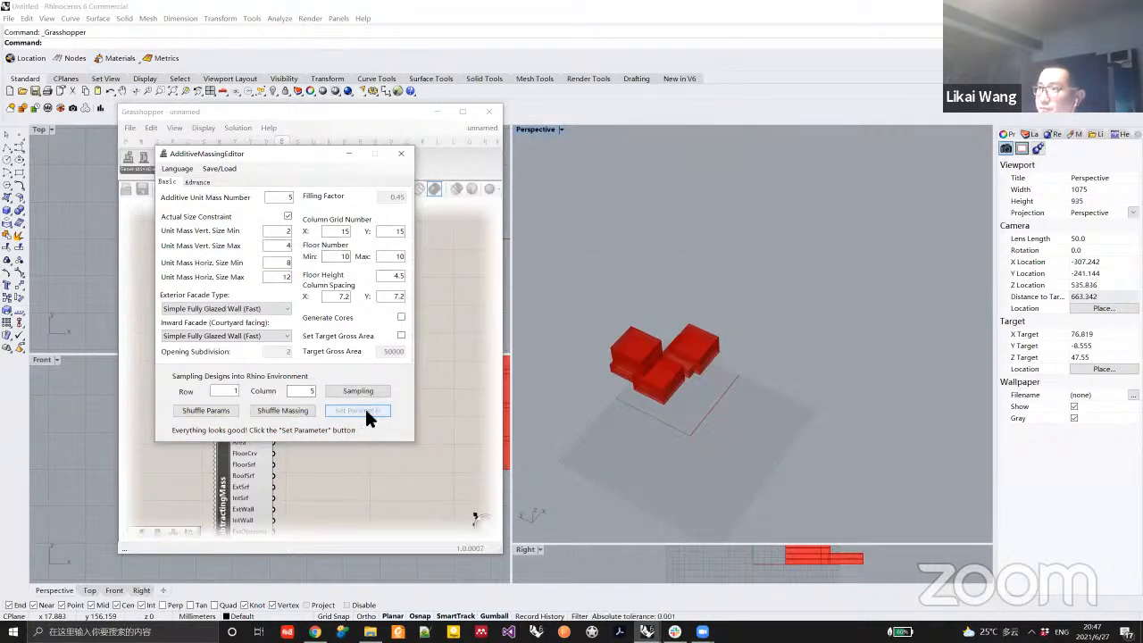
pyautogui.moveTo(642, 366); pyautogui.dragTo(629, 371, button='right')
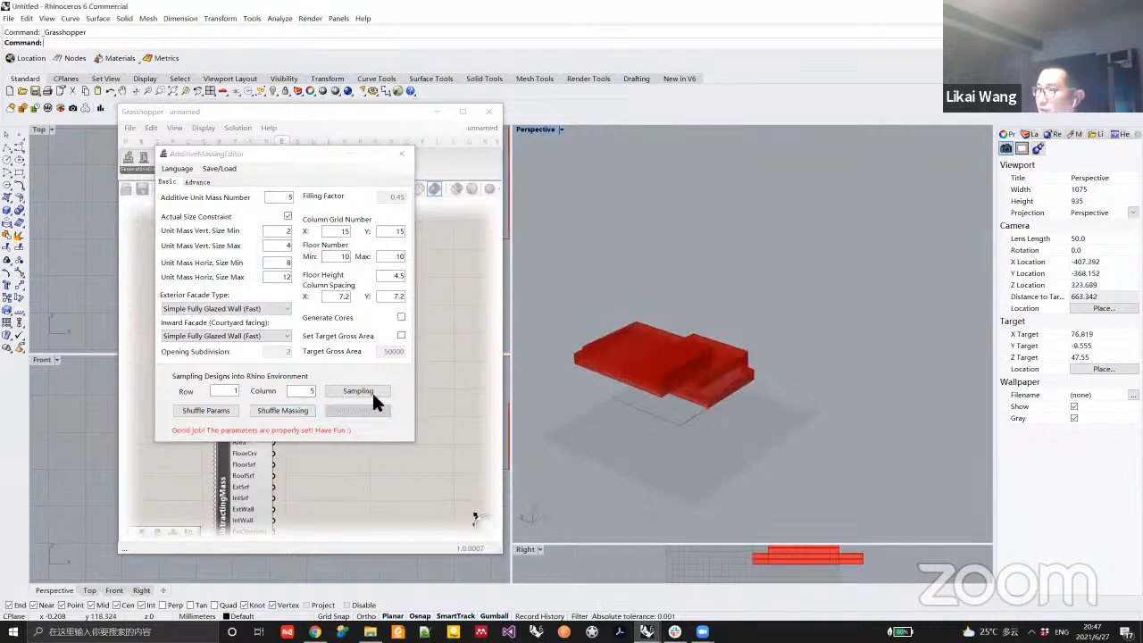
pyautogui.click(294, 413)
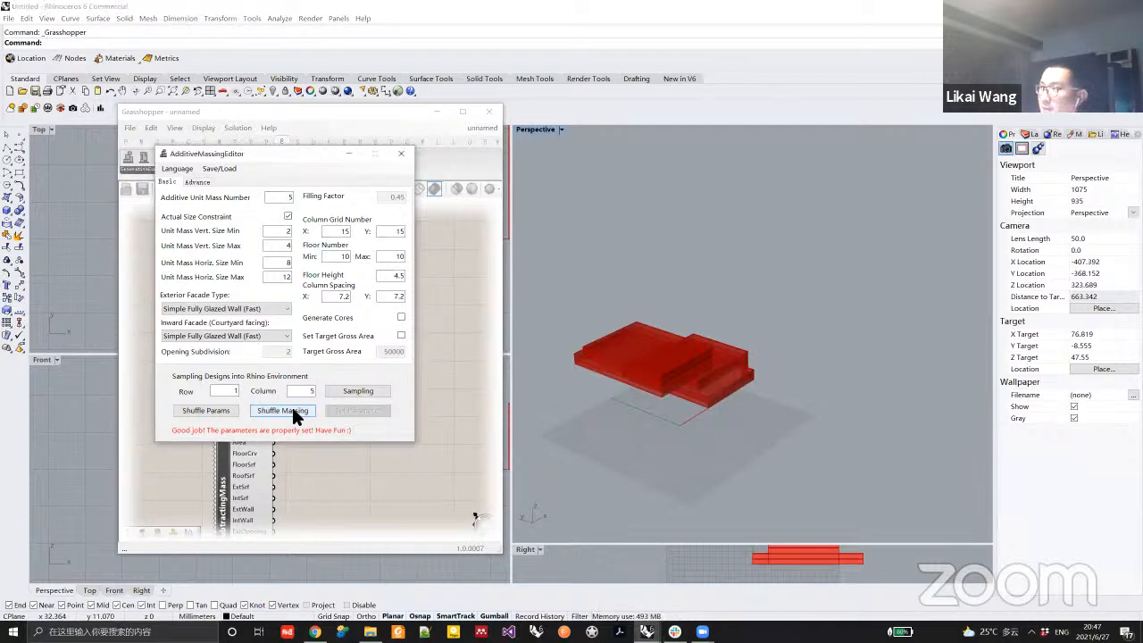
# Set Unit Mass Vert. Size to a maximum of 8 and a minimum of 6, apply it and shuffle the massing.
pyautogui.moveTo(285, 247); pyautogui.dragTo(318, 244)
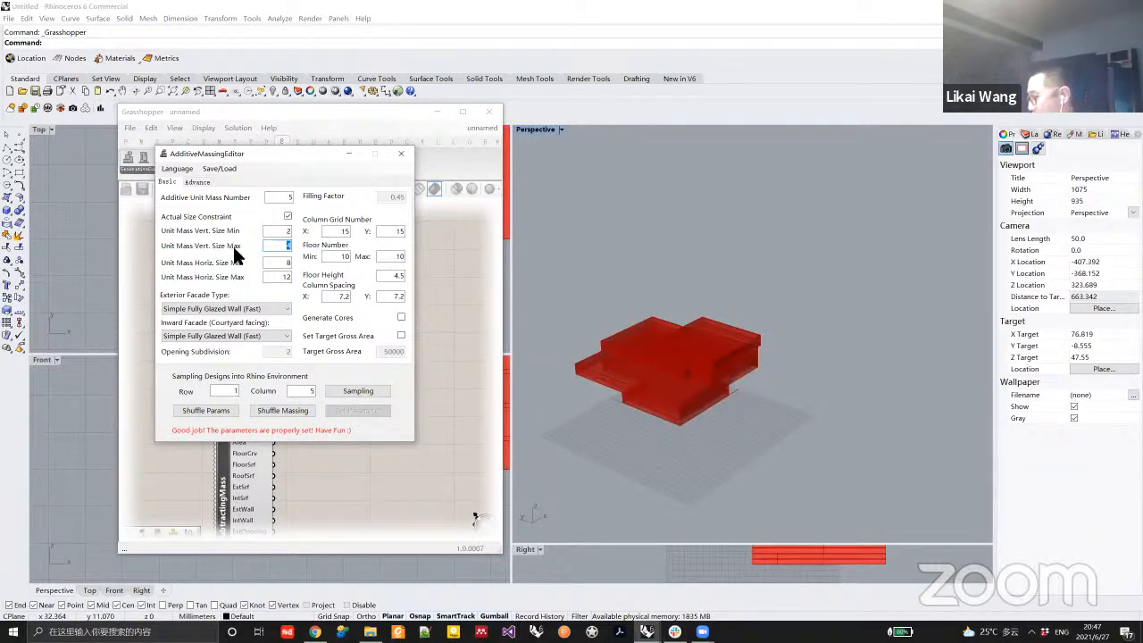
pyautogui.write('8')
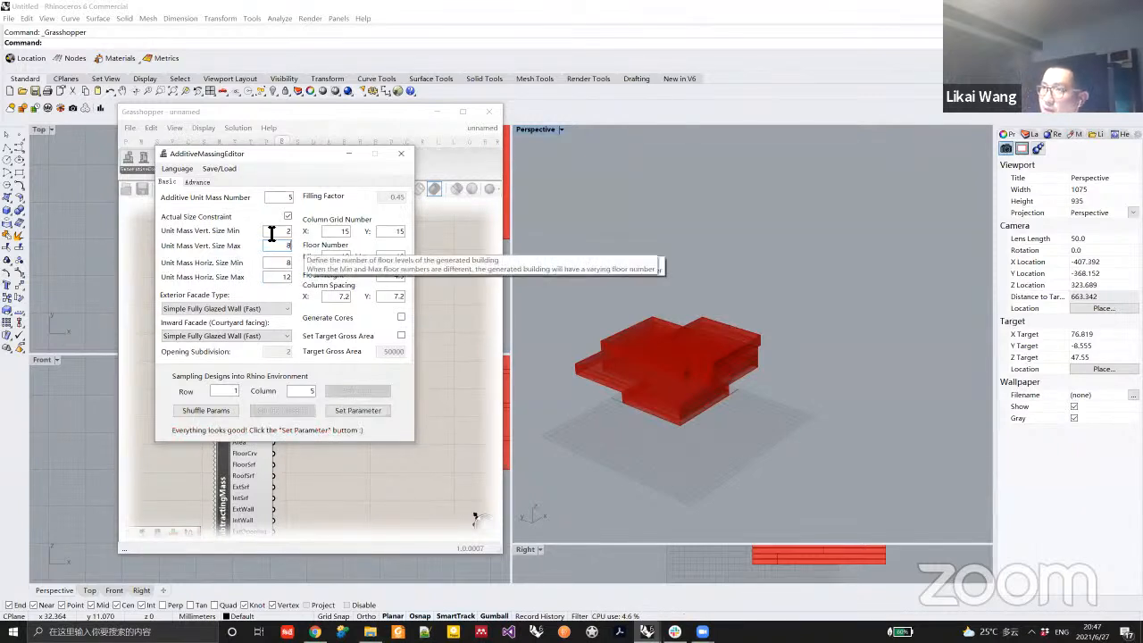
pyautogui.click(366, 411)
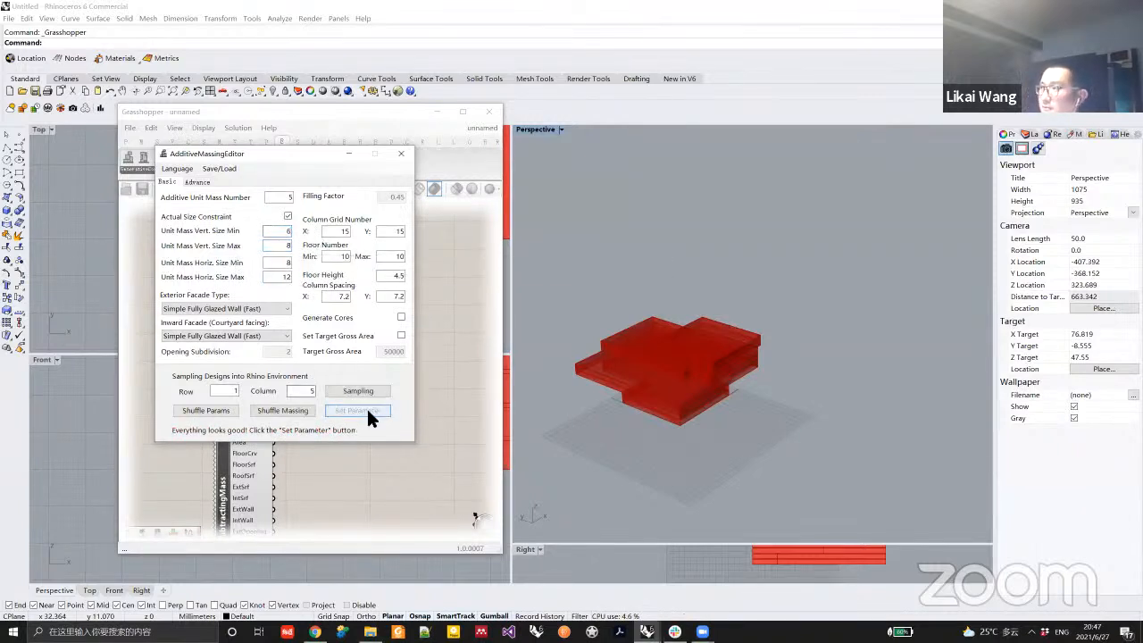
pyautogui.moveTo(753, 366)
pyautogui.mouseDown(button='right')
pyautogui.moveTo(694, 349)
pyautogui.moveTo(767, 351)
pyautogui.mouseUp(button='right')
pyautogui.click(292, 411)
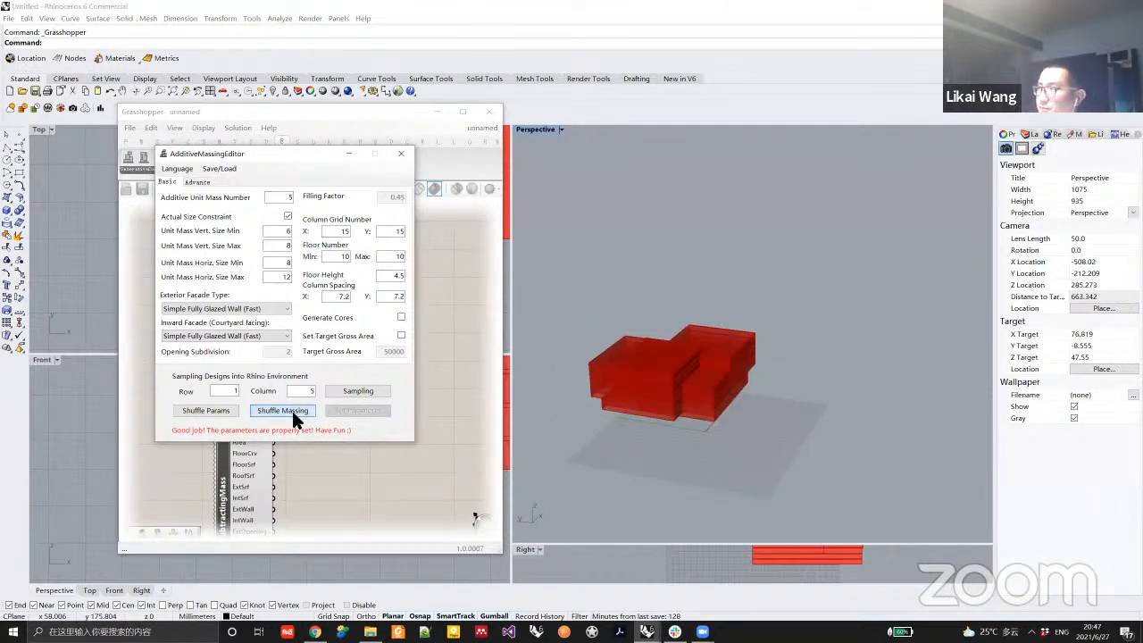
# Lower Unit Mass Vert. Size Min to 2 and apply the parameters to regenerate the mass.
pyautogui.doubleClick(288, 231)
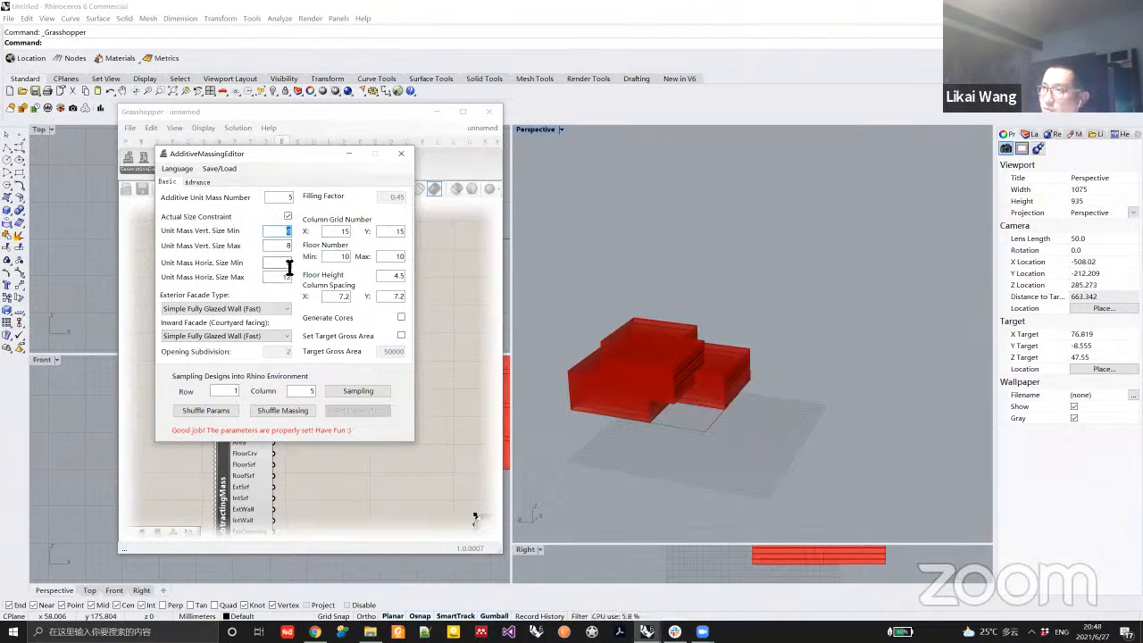
pyautogui.write('2')
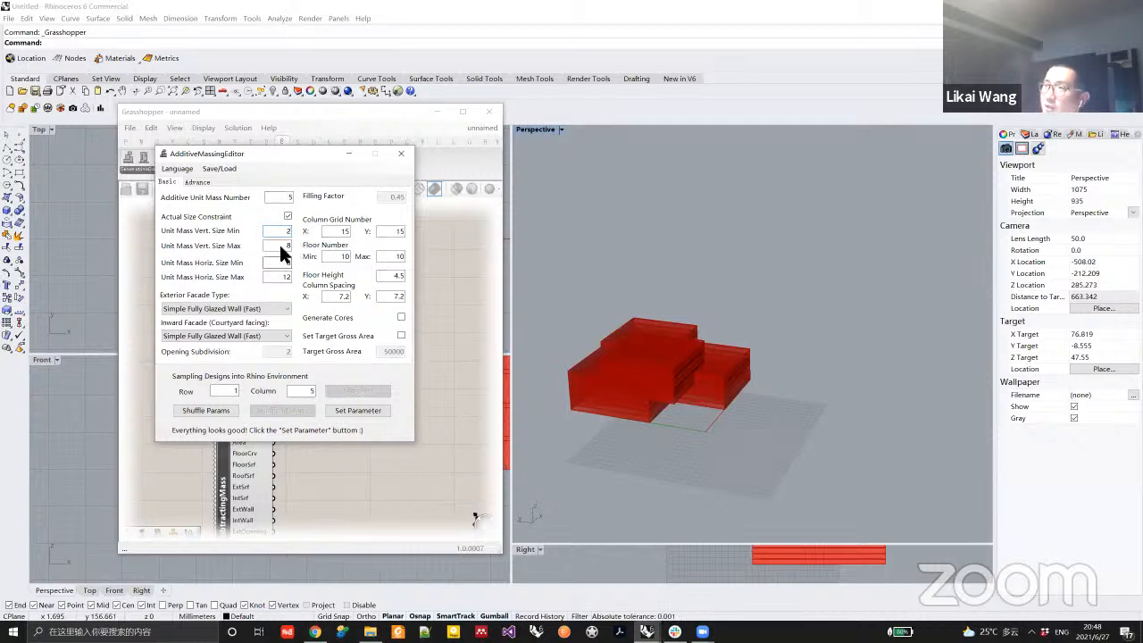
pyautogui.click(344, 410)
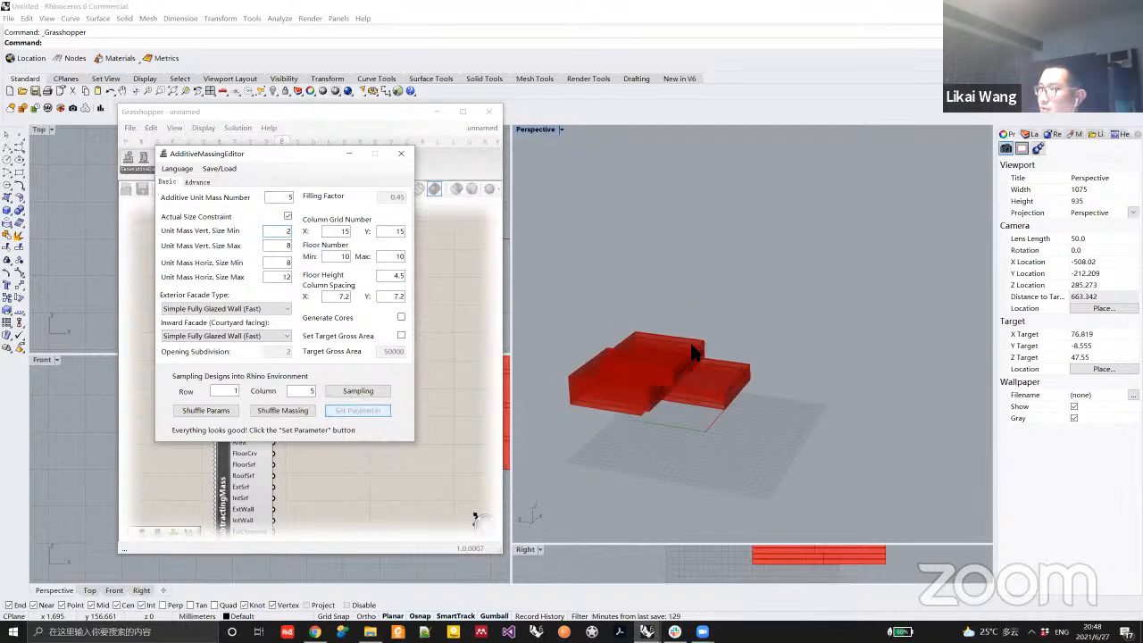
pyautogui.moveTo(691, 345); pyautogui.dragTo(687, 404, button='right')
# Shuffle the massing three times to generate variants with vertical unit sizes ranging from 2 to 8.
pyautogui.click(283, 412)
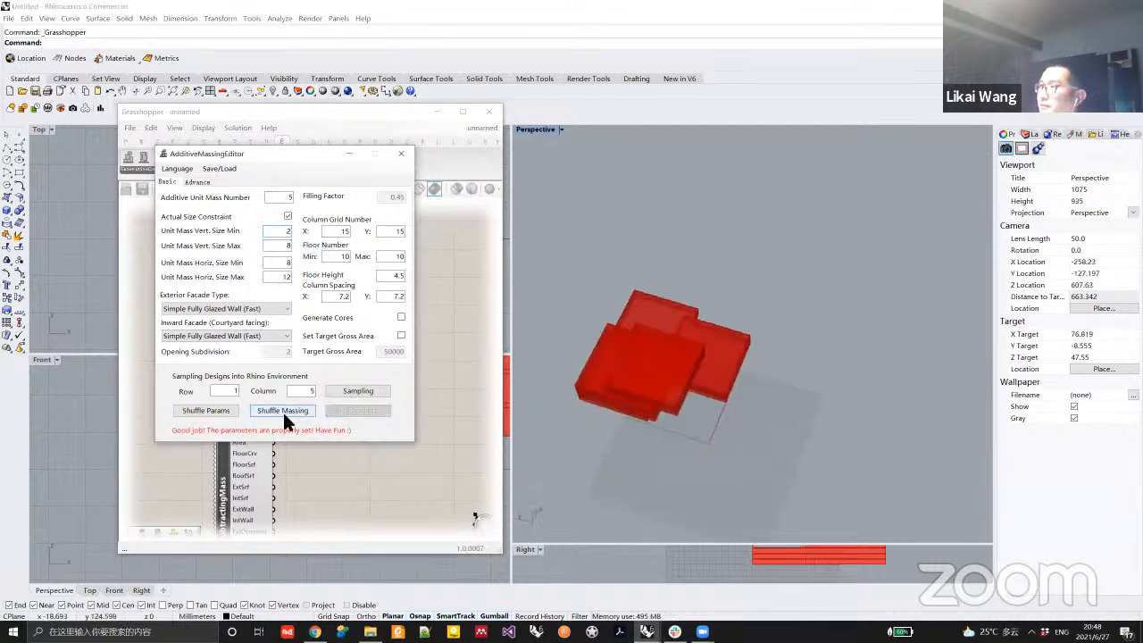
pyautogui.click(283, 412)
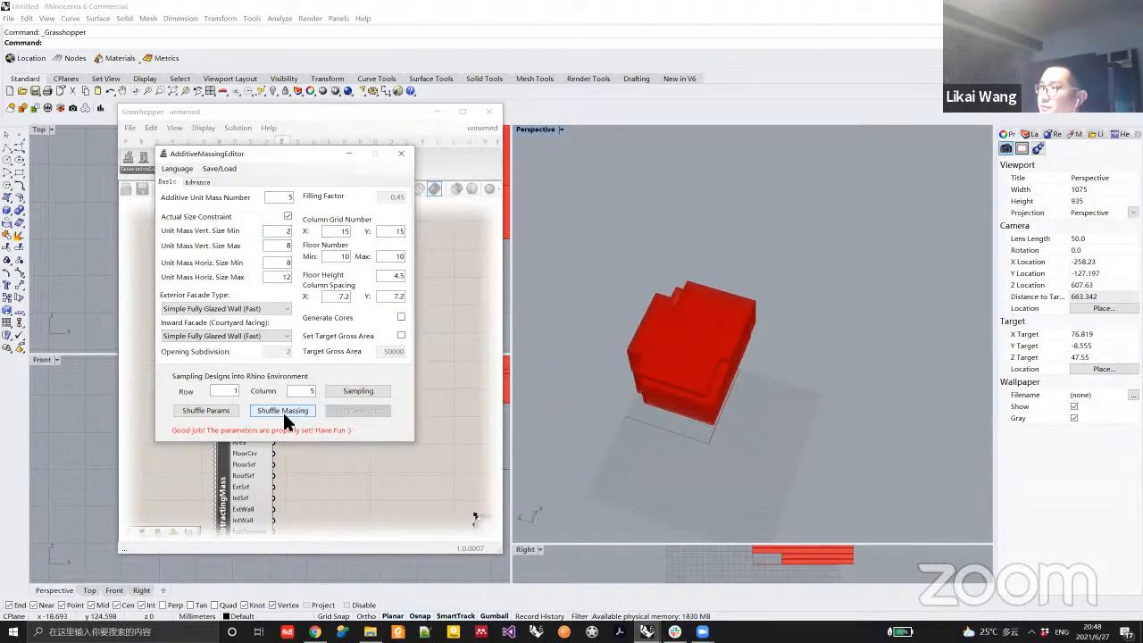
pyautogui.click(283, 413)
pyautogui.moveTo(671, 362); pyautogui.dragTo(650, 290, button='right')
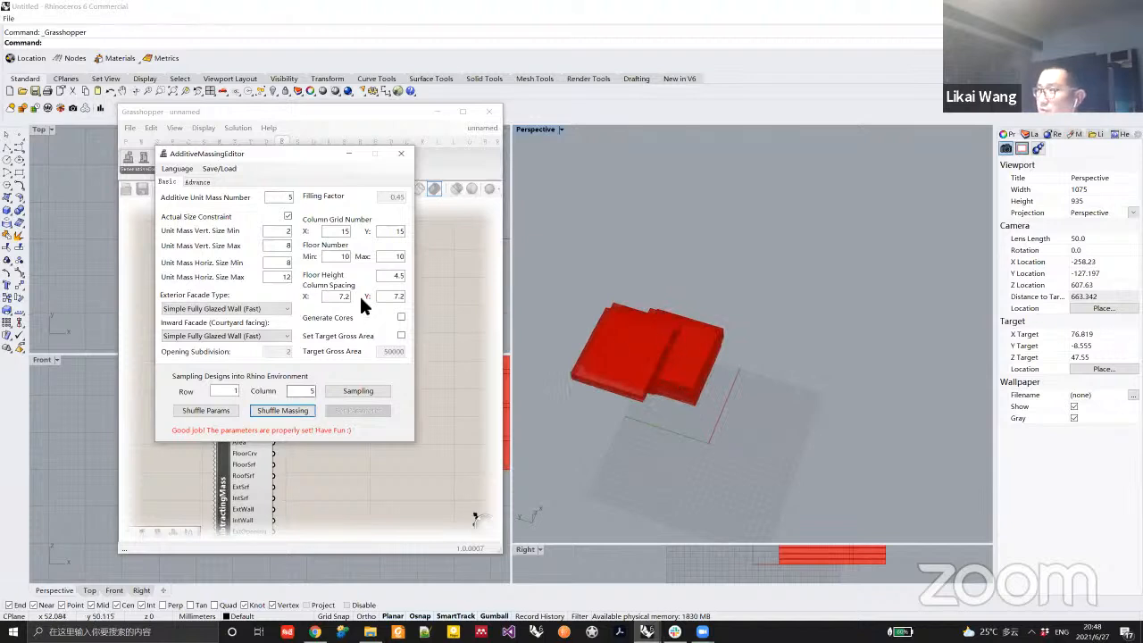
# Lower Unit Mass Horiz. Size Min to 4 and apply the parameters to regenerate the mass.
pyautogui.moveTo(292, 263); pyautogui.dragTo(286, 275)
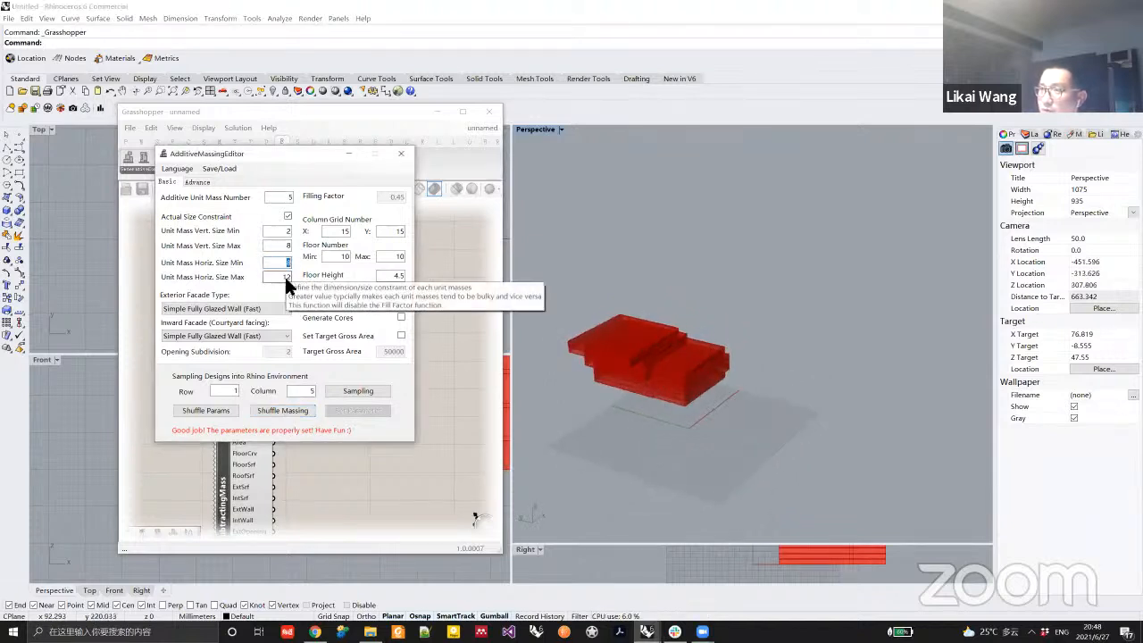
pyautogui.write('4')
pyautogui.click(351, 408)
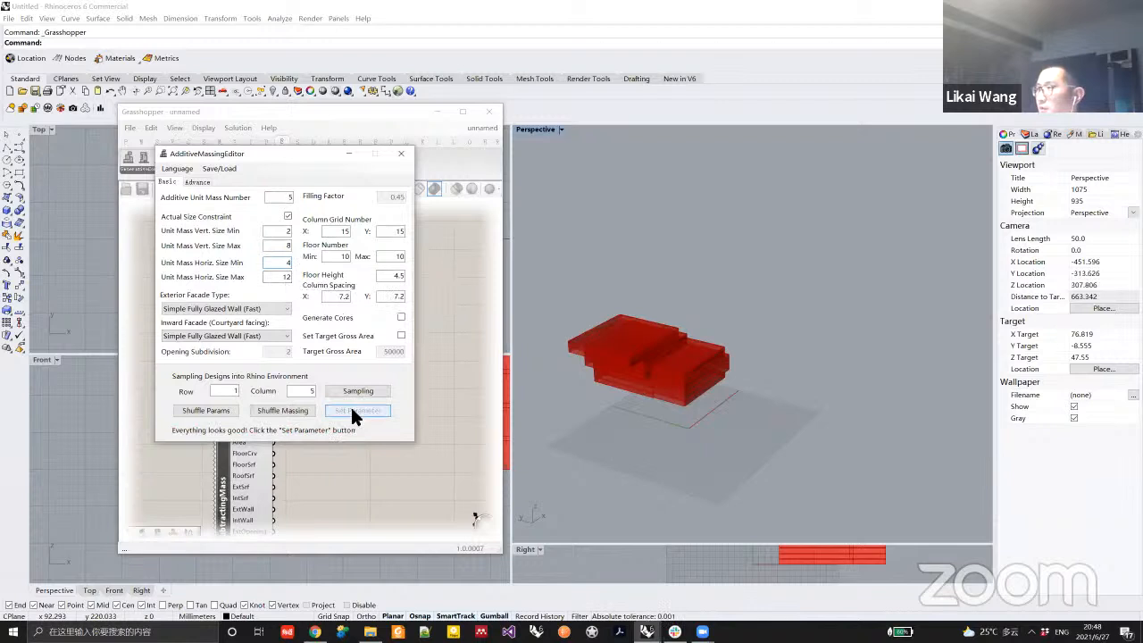
pyautogui.moveTo(698, 387); pyautogui.dragTo(649, 290, button='right')
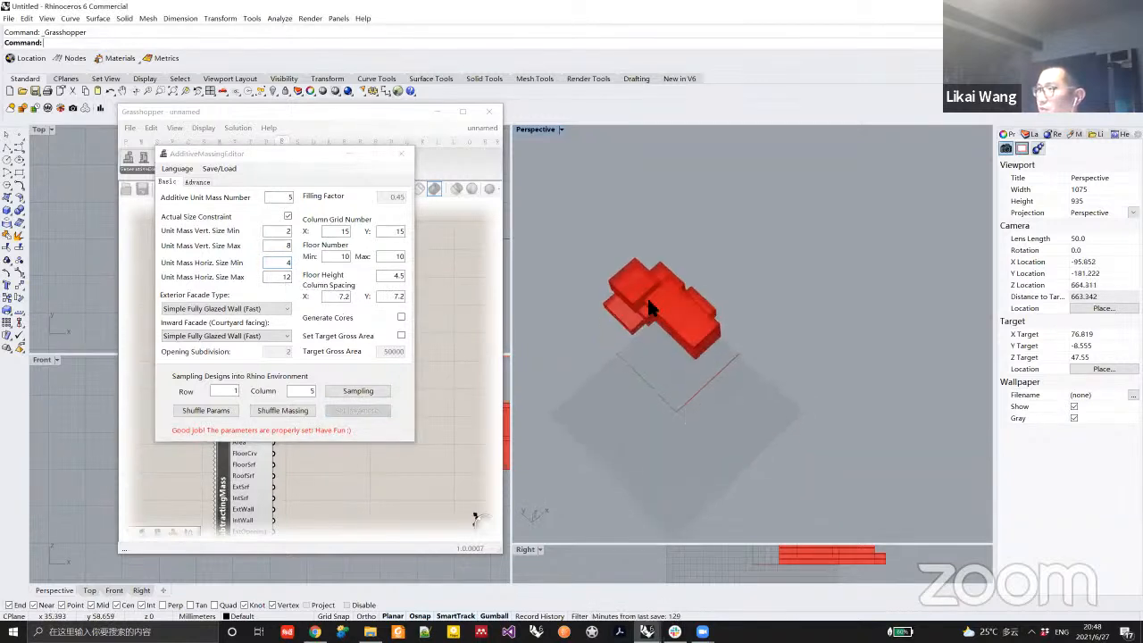
# Shuffle the massing to generate variants with horizontal unit sizes ranging from 4 to 12.
pyautogui.click(298, 409)
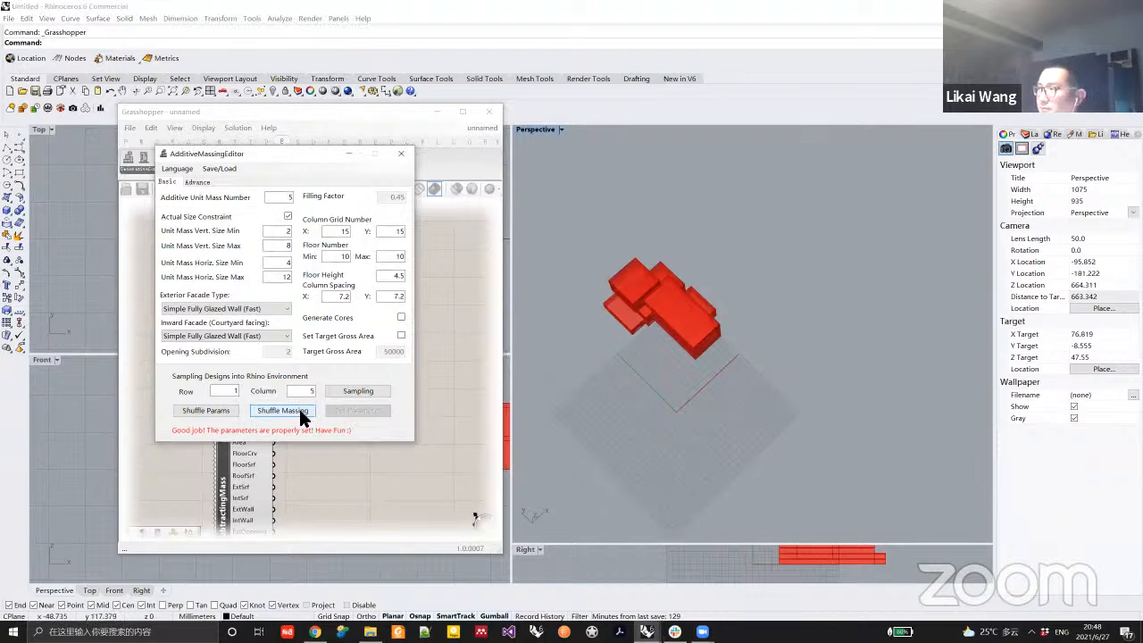
pyautogui.click(301, 412)
pyautogui.click(301, 413)
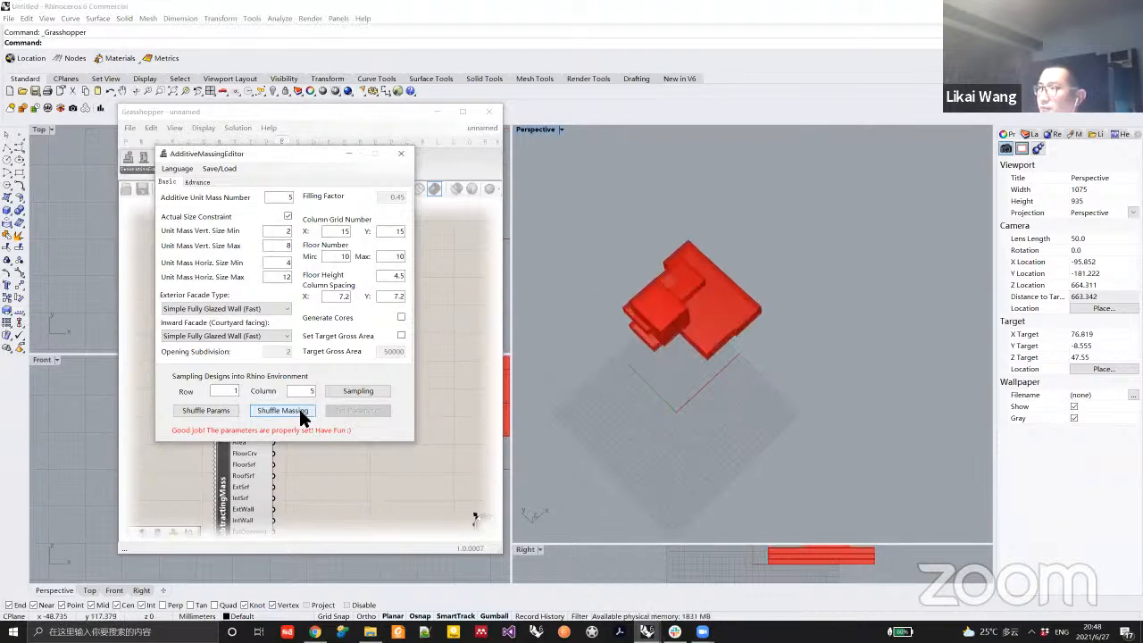
# Shuffle the massing again within the same unit size limits and examine the resulting building mass from several sides.
pyautogui.click(301, 412)
pyautogui.click(301, 412)
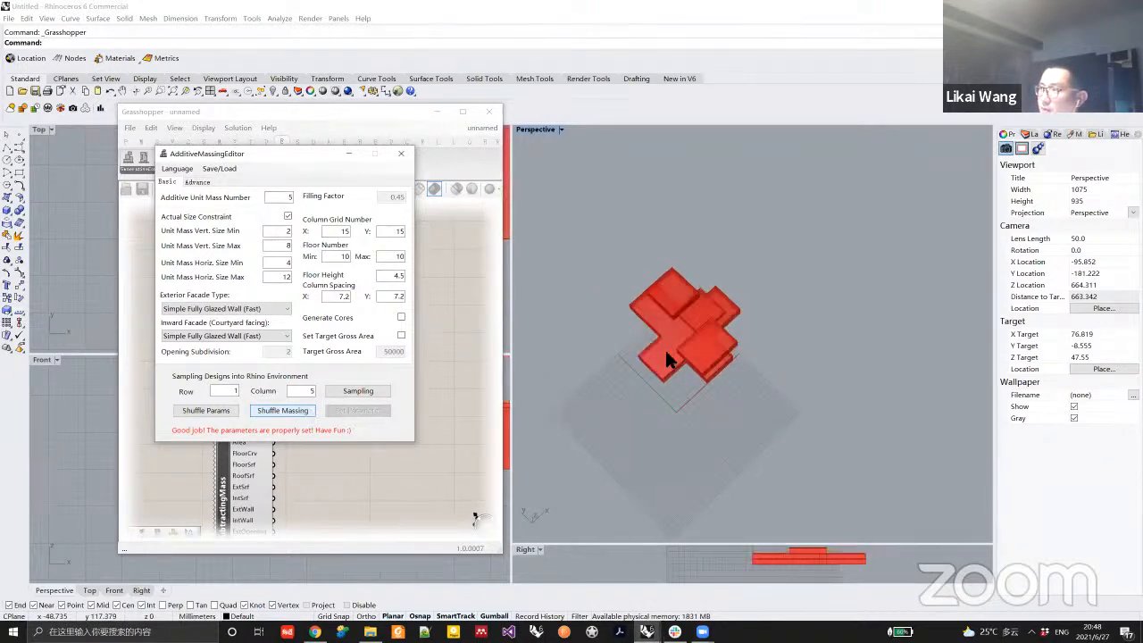
pyautogui.moveTo(730, 333); pyautogui.dragTo(703, 450, button='right')
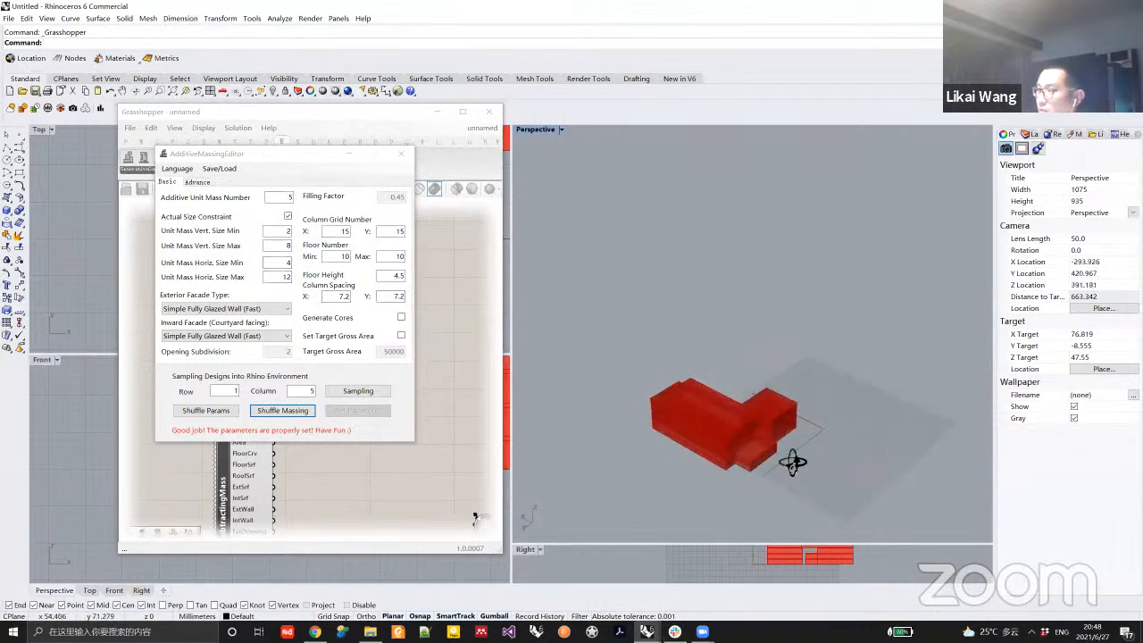
pyautogui.moveTo(791, 461); pyautogui.dragTo(814, 373, button='right')
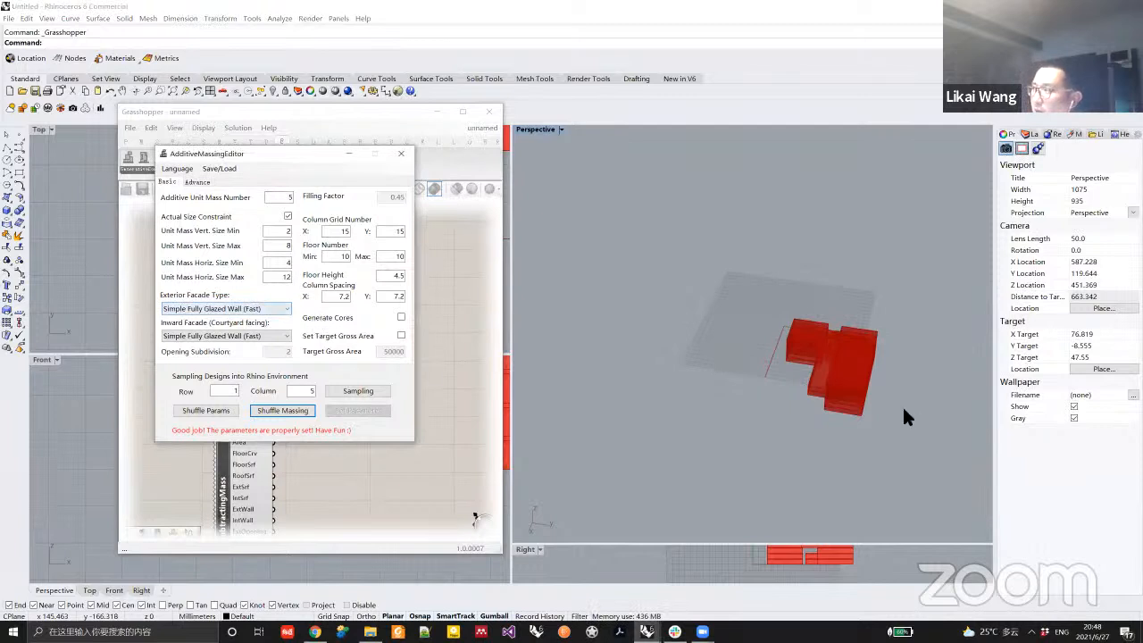
pyautogui.moveTo(866, 391); pyautogui.dragTo(745, 442, button='right')
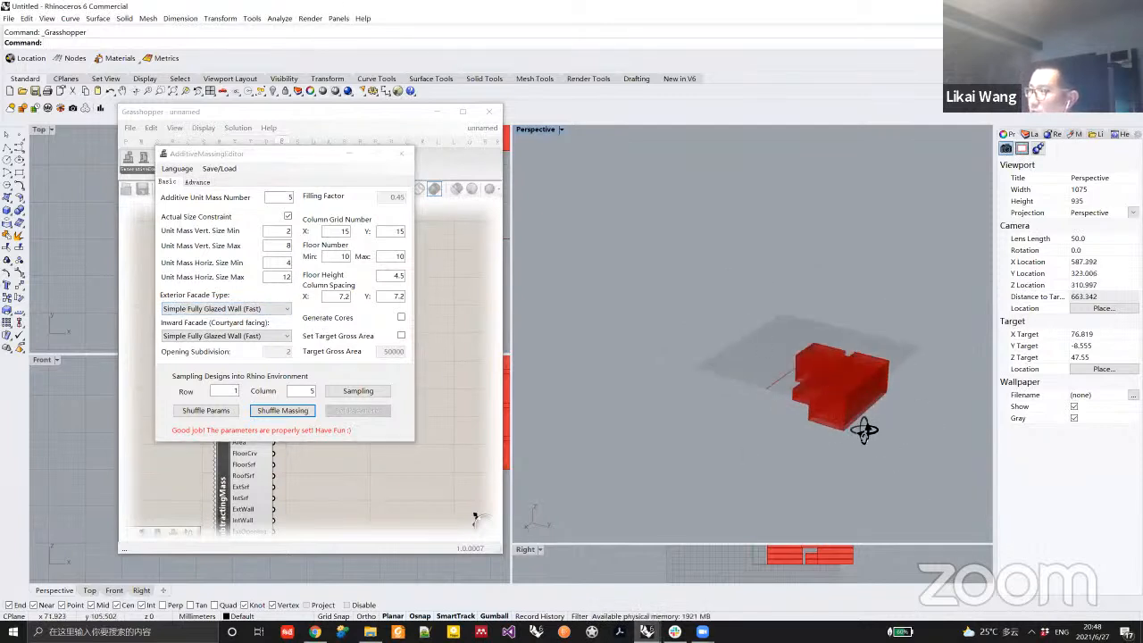
pyautogui.moveTo(895, 434); pyautogui.dragTo(812, 447, button='right')
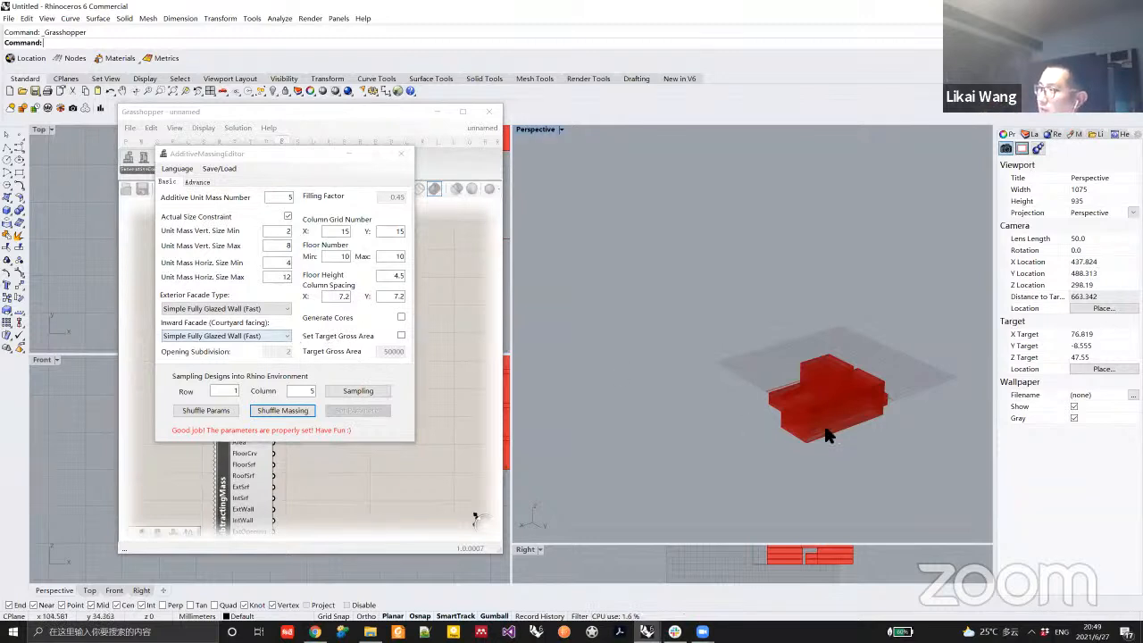
# Set the Exterior Facade Type to Simple Strip Opening (Fast) and apply the parameters to the mass.
pyautogui.moveTo(815, 432); pyautogui.dragTo(736, 417, button='right')
pyautogui.scroll(8, 736, 417)
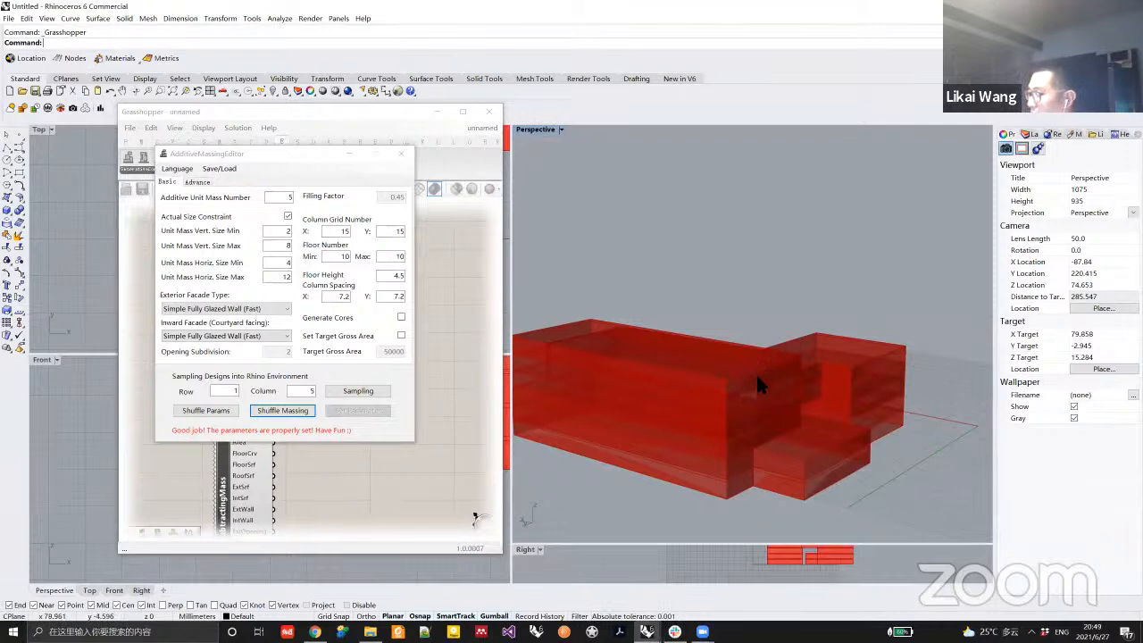
pyautogui.click(246, 308)
pyautogui.click(237, 324)
pyautogui.click(359, 413)
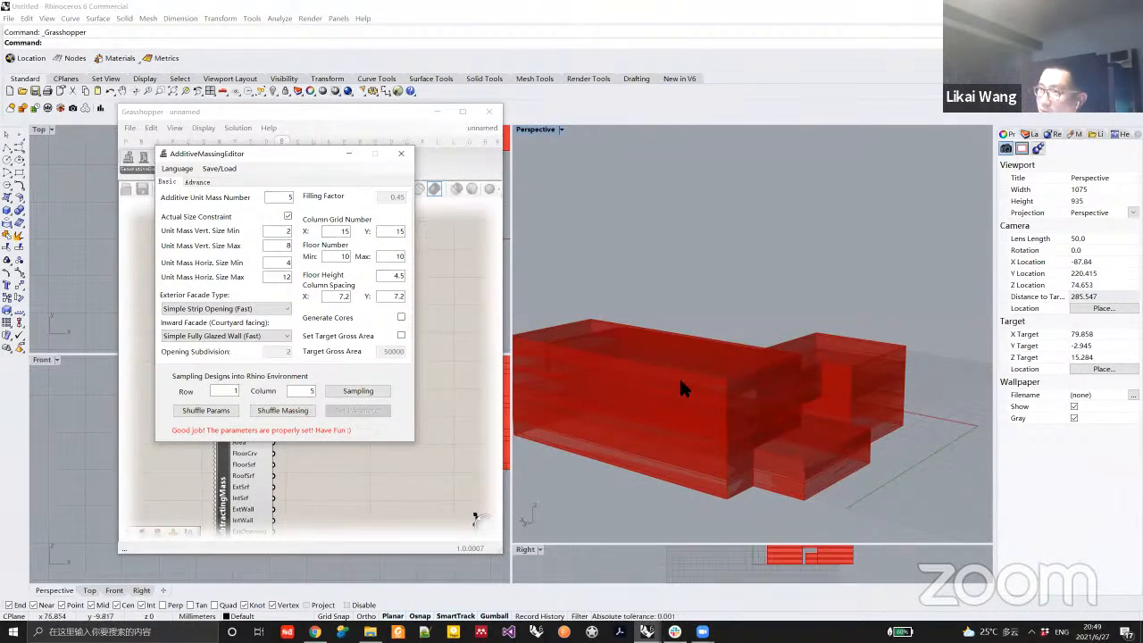
# Change the Exterior Facade Type to Window Opening (Slow), apply it and inspect the window openings up close.
pyautogui.click(244, 307)
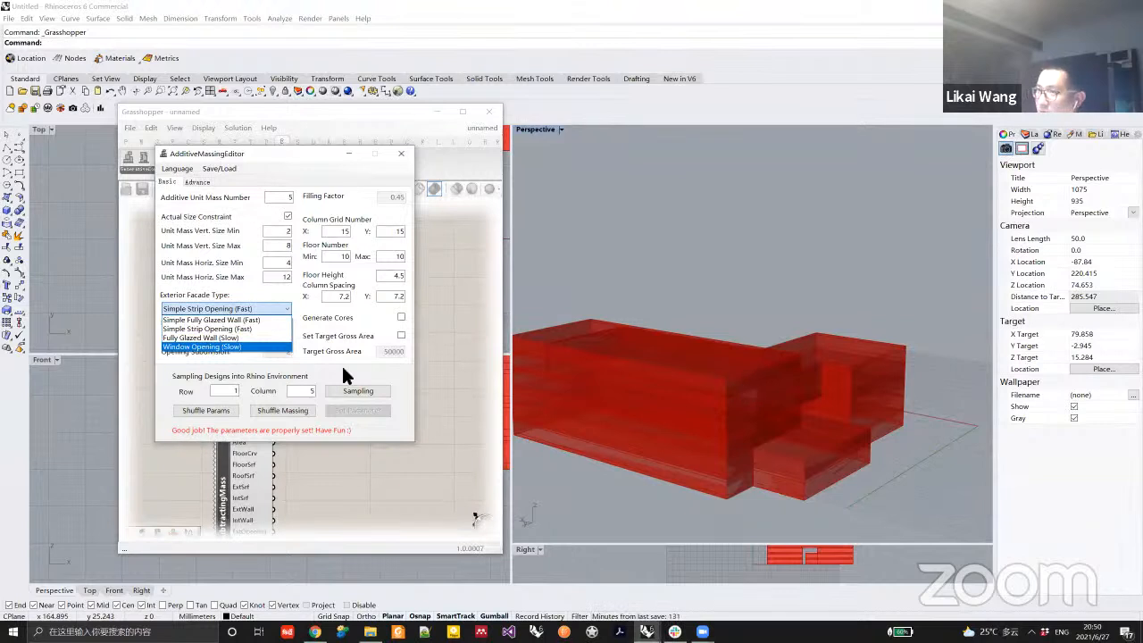
pyautogui.click(207, 348)
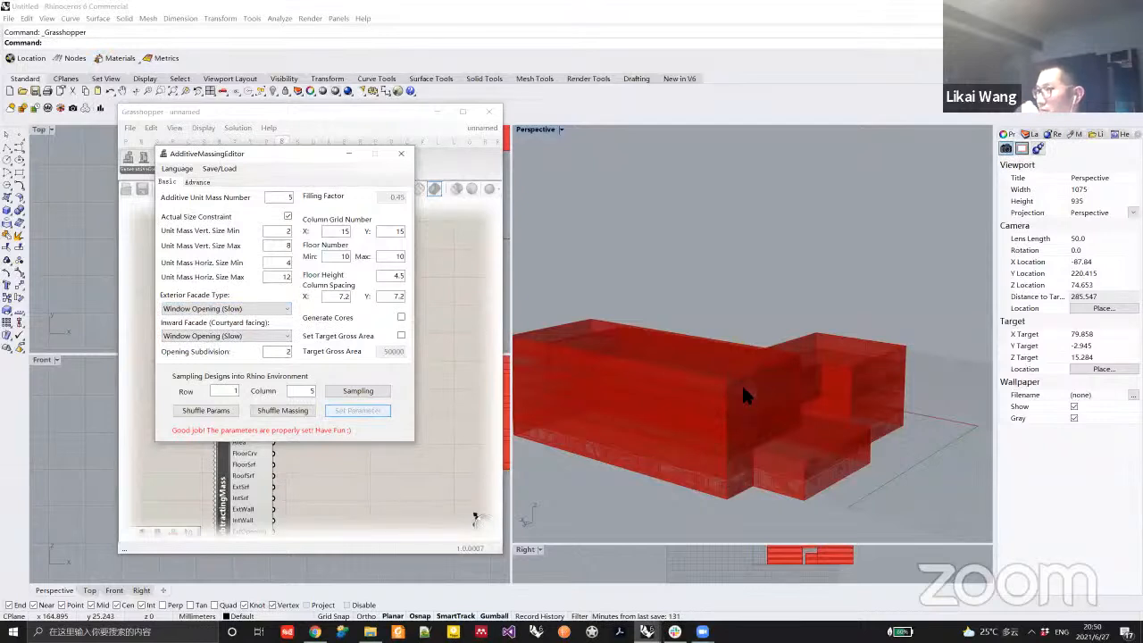
pyautogui.moveTo(750, 392); pyautogui.dragTo(652, 392, button='right')
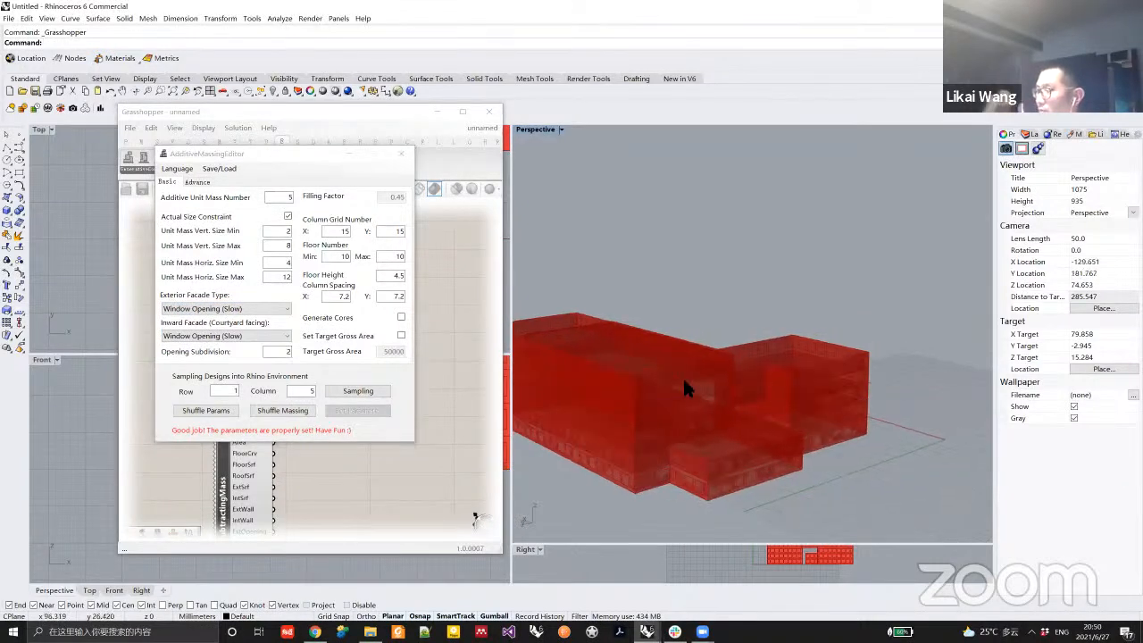
pyautogui.scroll(3, 682, 379)
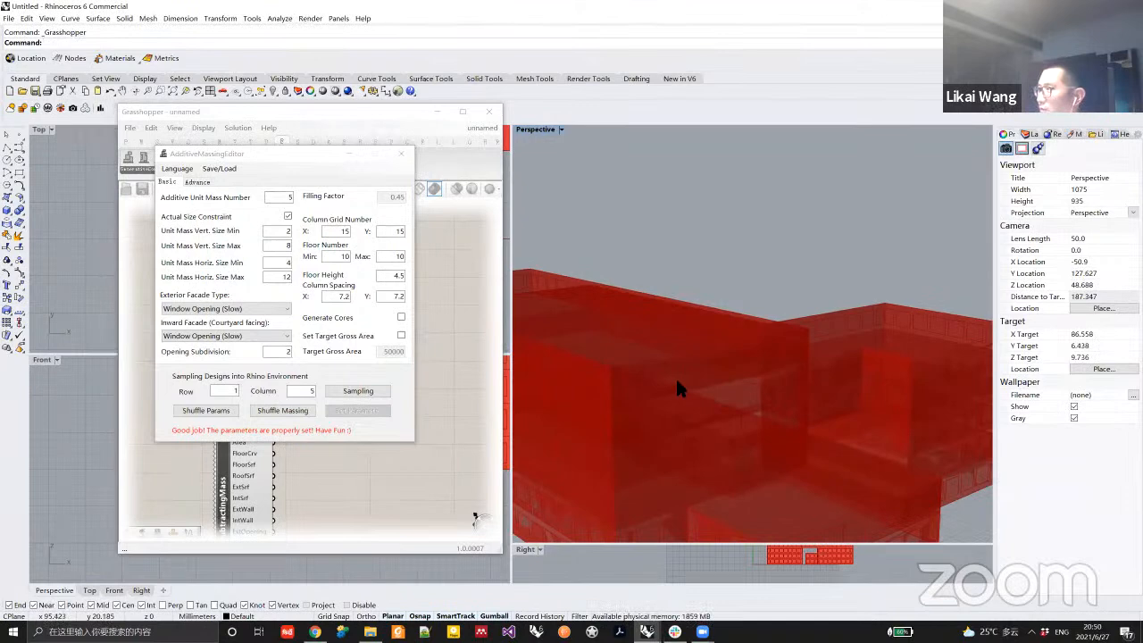
# Set the Opening Subdivision to 3 and apply the parameters to regenerate the windows.
pyautogui.moveTo(285, 353); pyautogui.dragTo(350, 349)
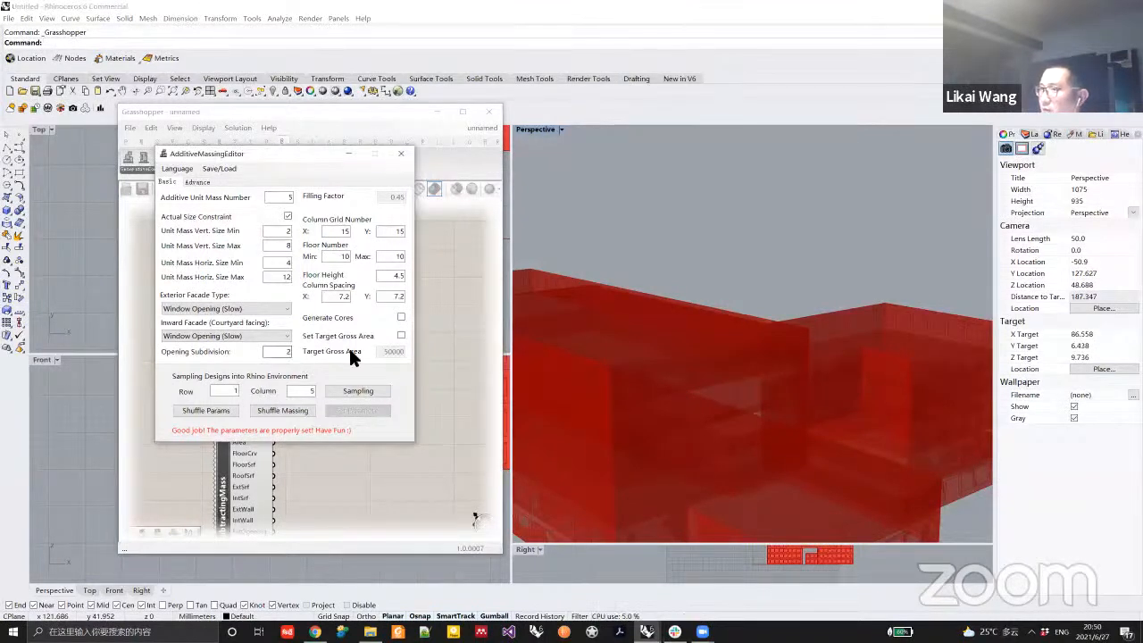
pyautogui.write('3')
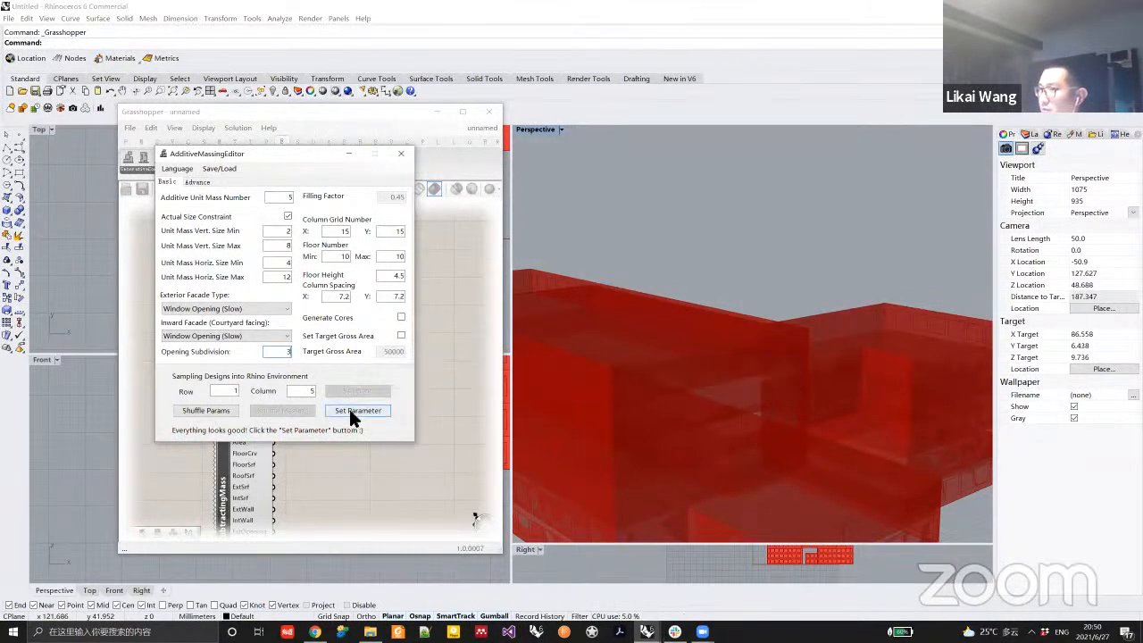
pyautogui.click(358, 409)
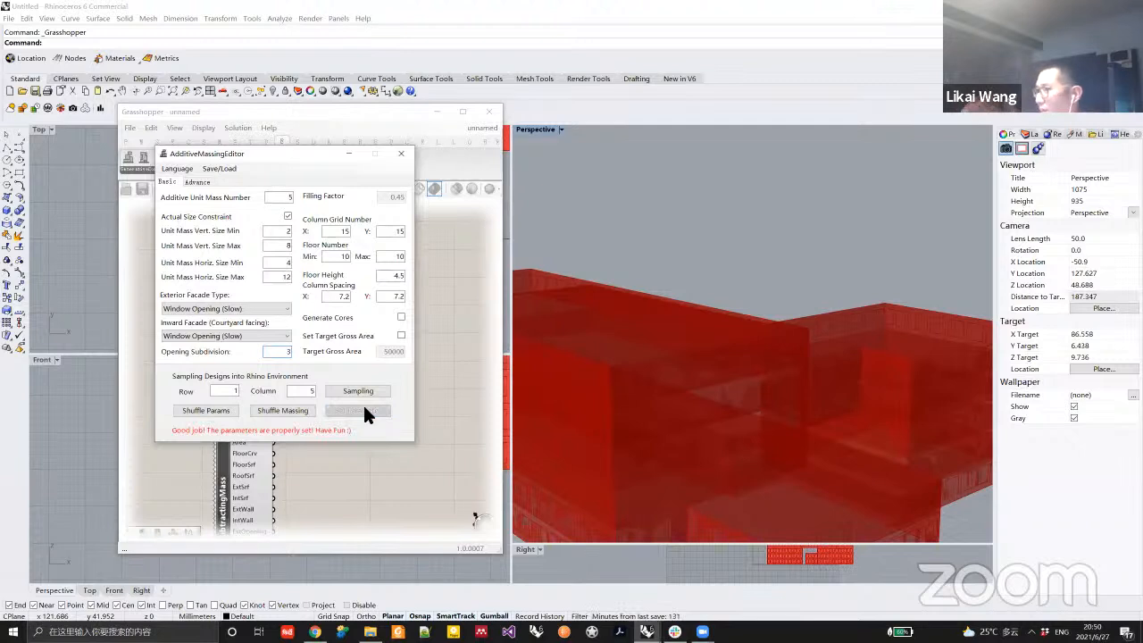
# Switch the Exterior Facade Type to Fully Glazed Wall (Slow), apply it and inspect the glazed facade up close.
pyautogui.click(248, 308)
pyautogui.click(240, 344)
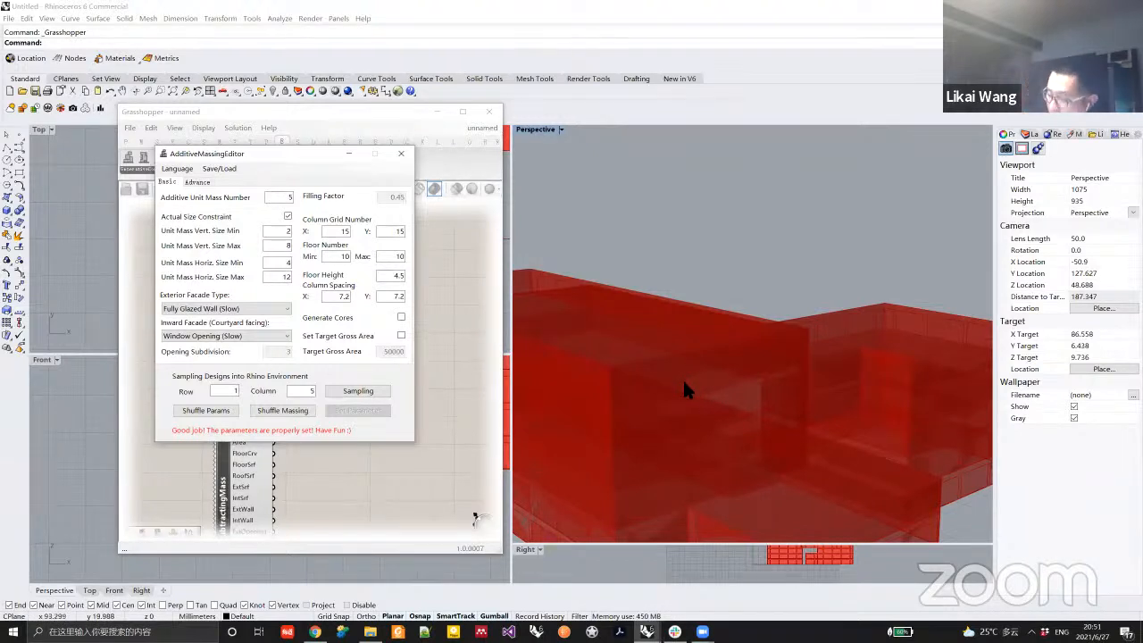
pyautogui.scroll(4, 638, 399)
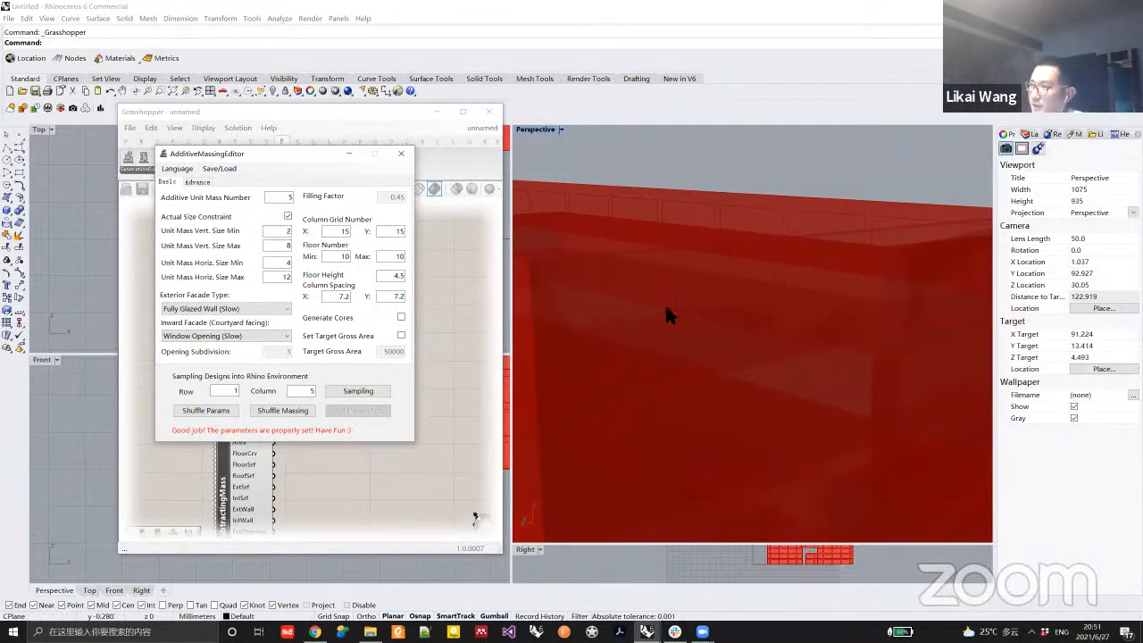
pyautogui.scroll(-5, 667, 328)
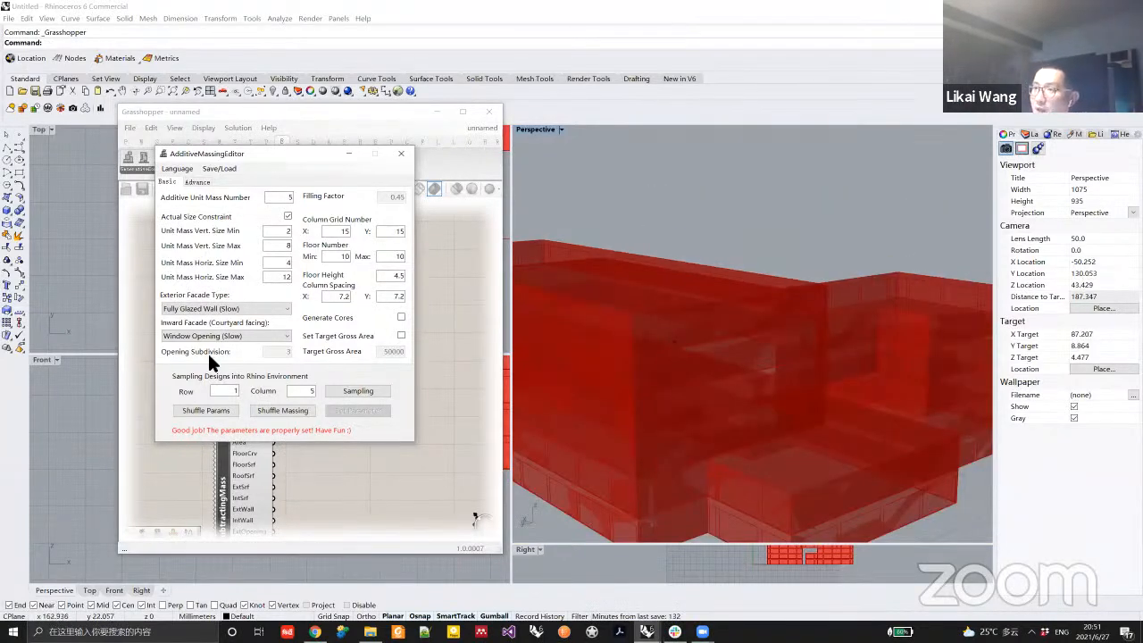
# Return the Exterior Facade Type to Simple Fully Glazed Wall (Fast) and apply the parameters.
pyautogui.click(198, 313)
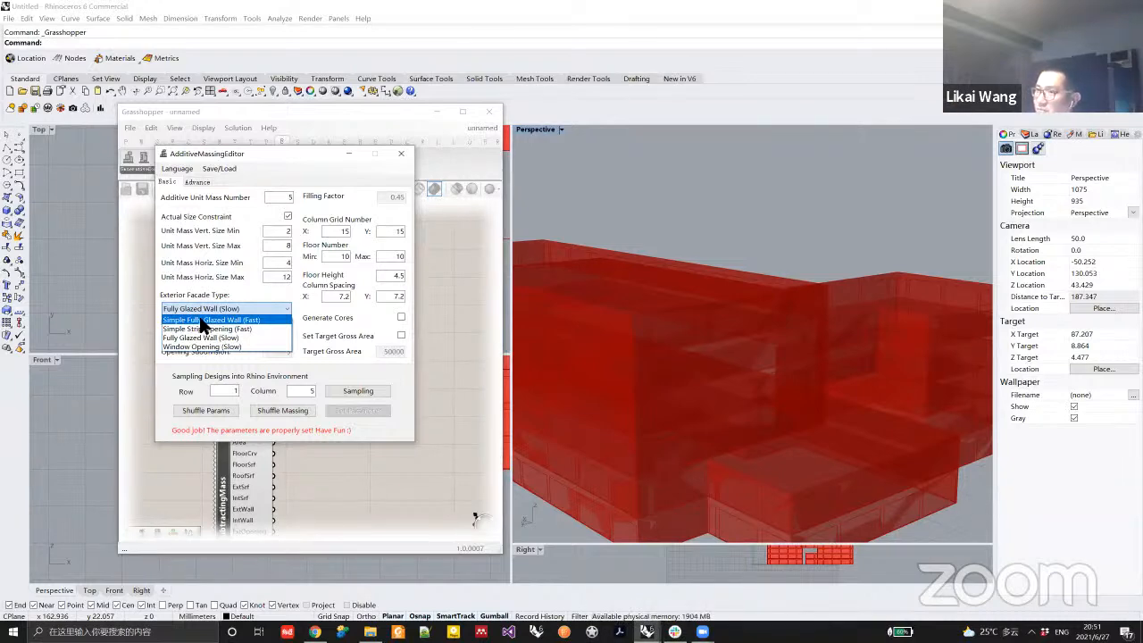
pyautogui.click(201, 321)
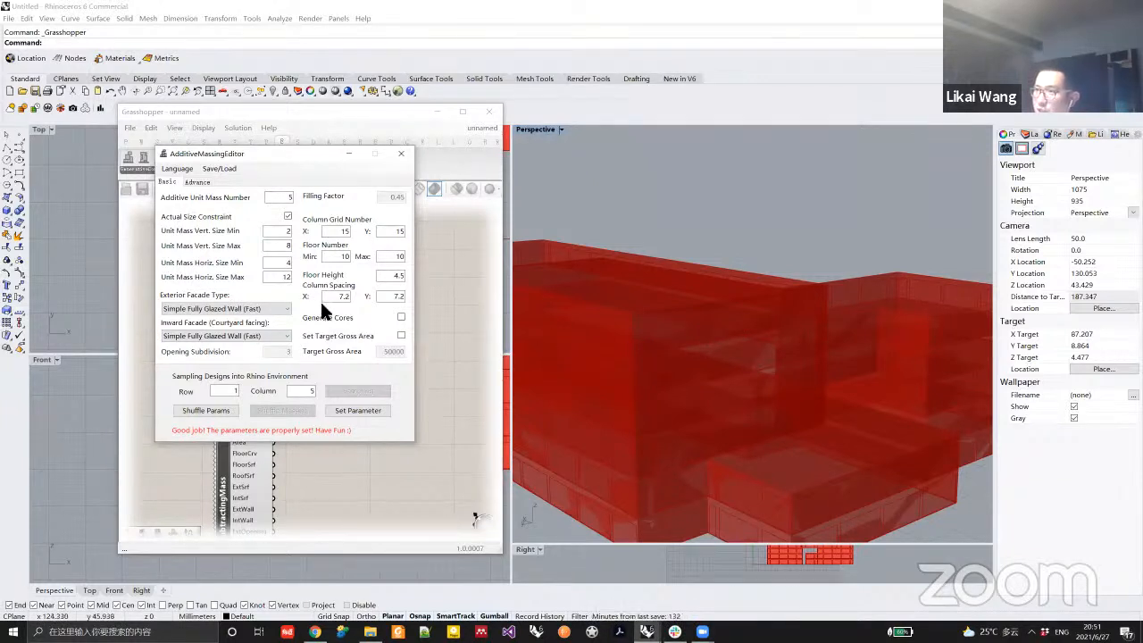
pyautogui.click(357, 411)
# Enable Generate Cores, apply the parameters and examine the regenerated mass with its cores from above.
pyautogui.moveTo(865, 330); pyautogui.dragTo(776, 379, button='right')
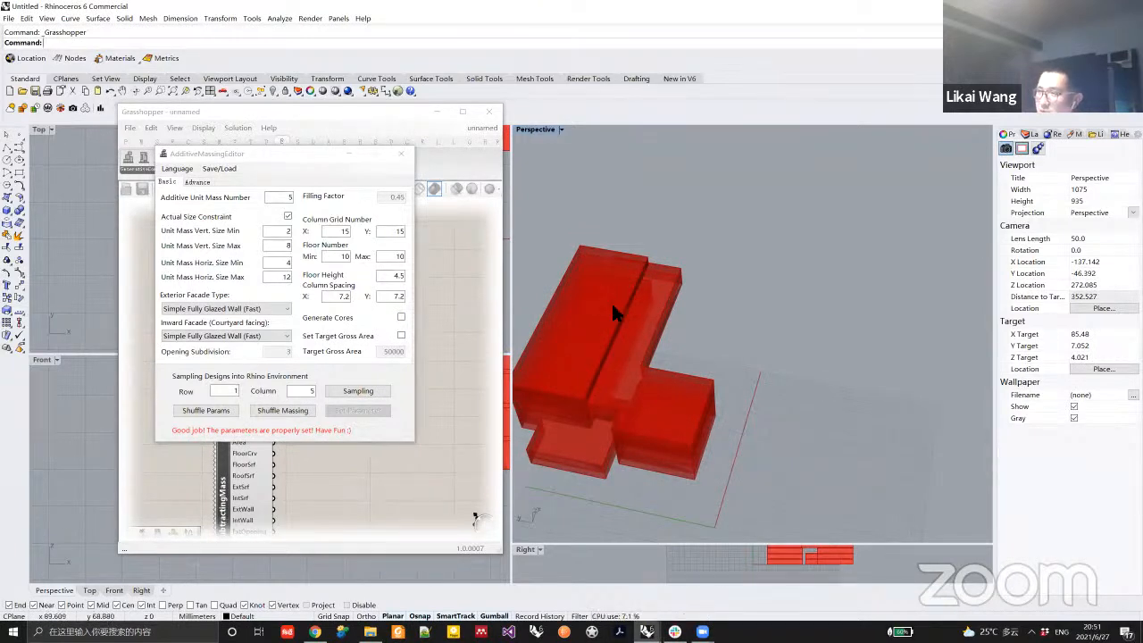
pyautogui.click(400, 317)
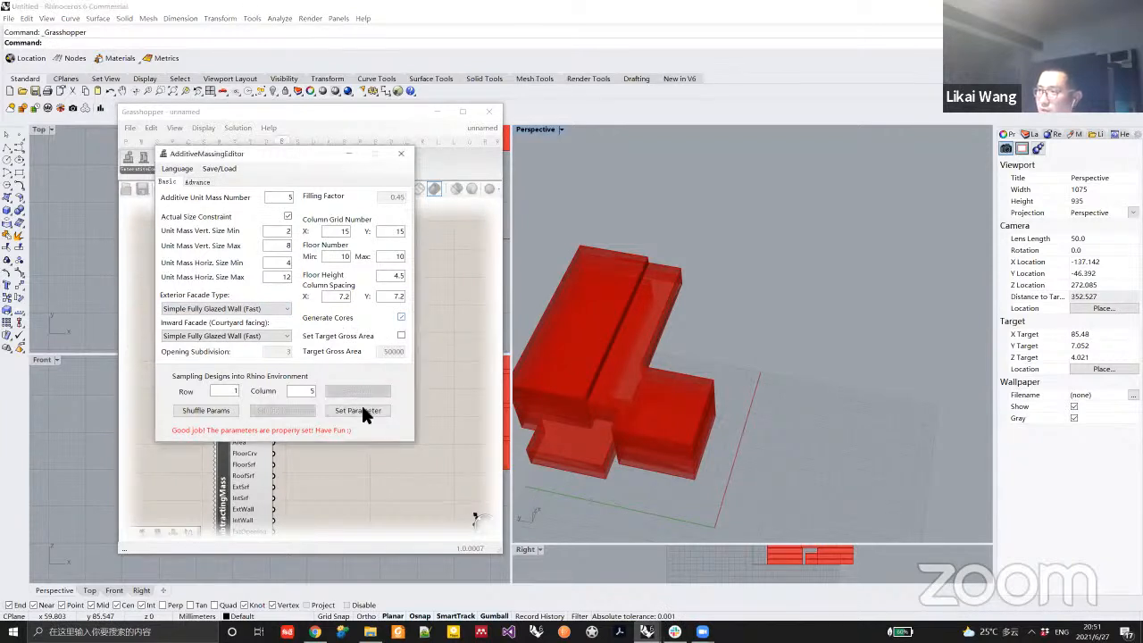
pyautogui.click(362, 407)
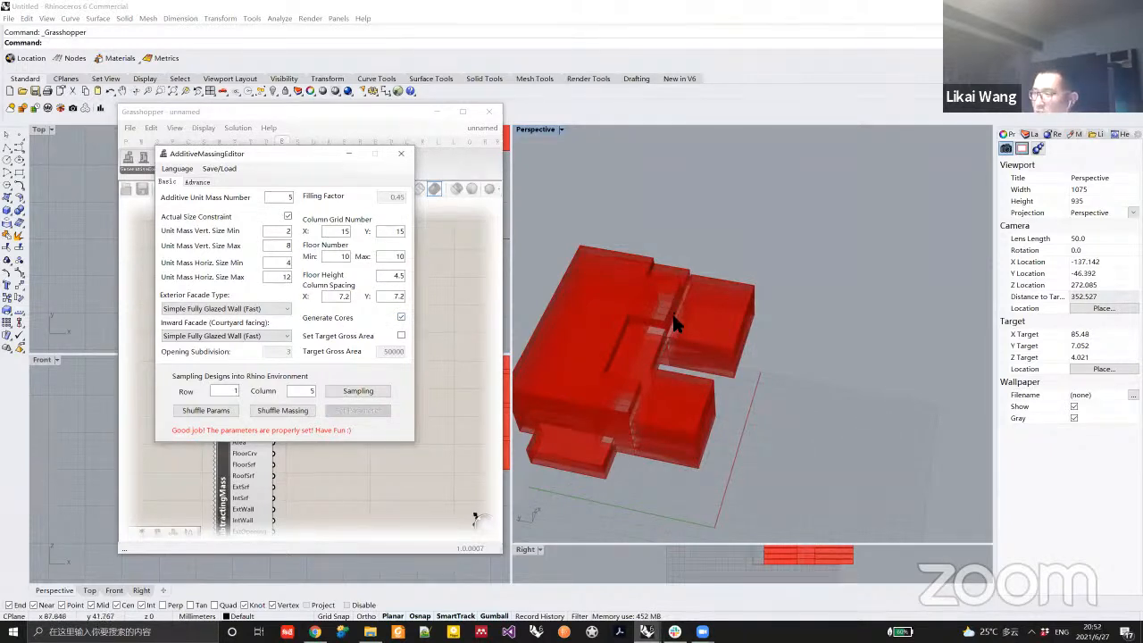
pyautogui.moveTo(541, 354); pyautogui.dragTo(633, 428, button='right')
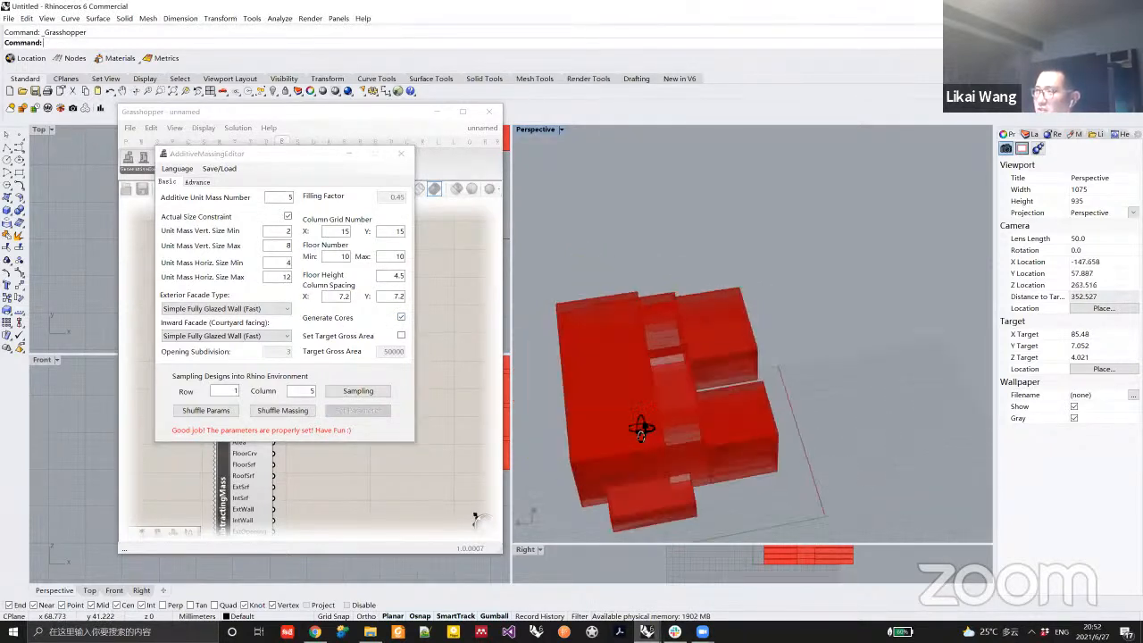
# Disable Generate Cores and apply the parameters to regenerate the mass without cores.
pyautogui.moveTo(703, 425); pyautogui.dragTo(391, 313, button='right')
pyautogui.click(400, 316)
pyautogui.click(358, 411)
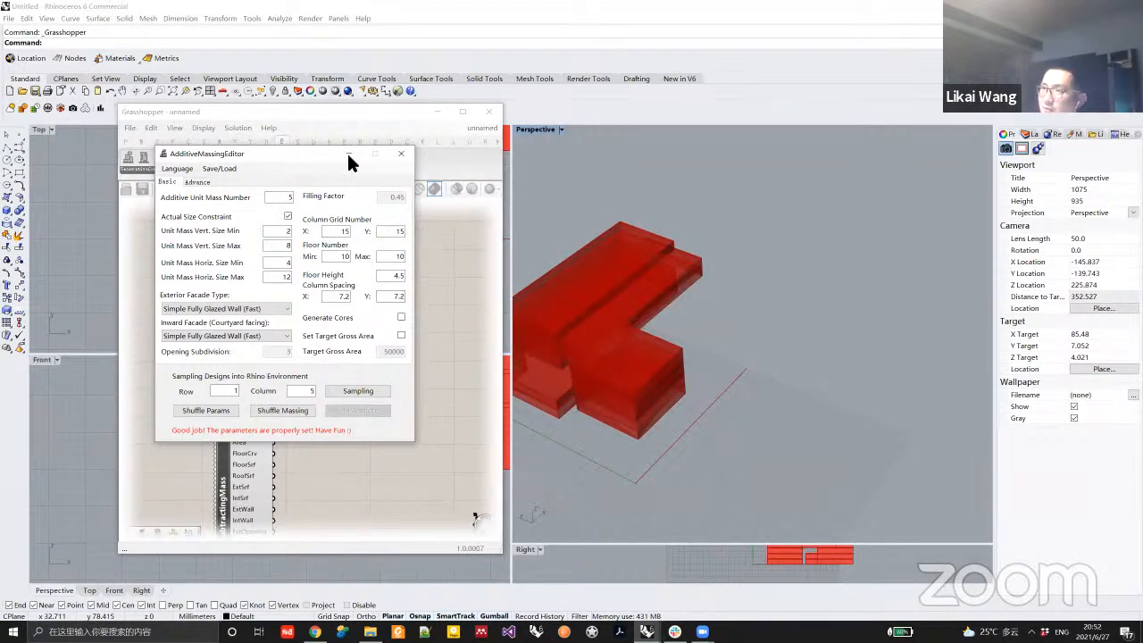
# Move the massing editor off the AddingMass component and read the gross area values of its Area output.
pyautogui.moveTo(348, 161); pyautogui.dragTo(469, 150)
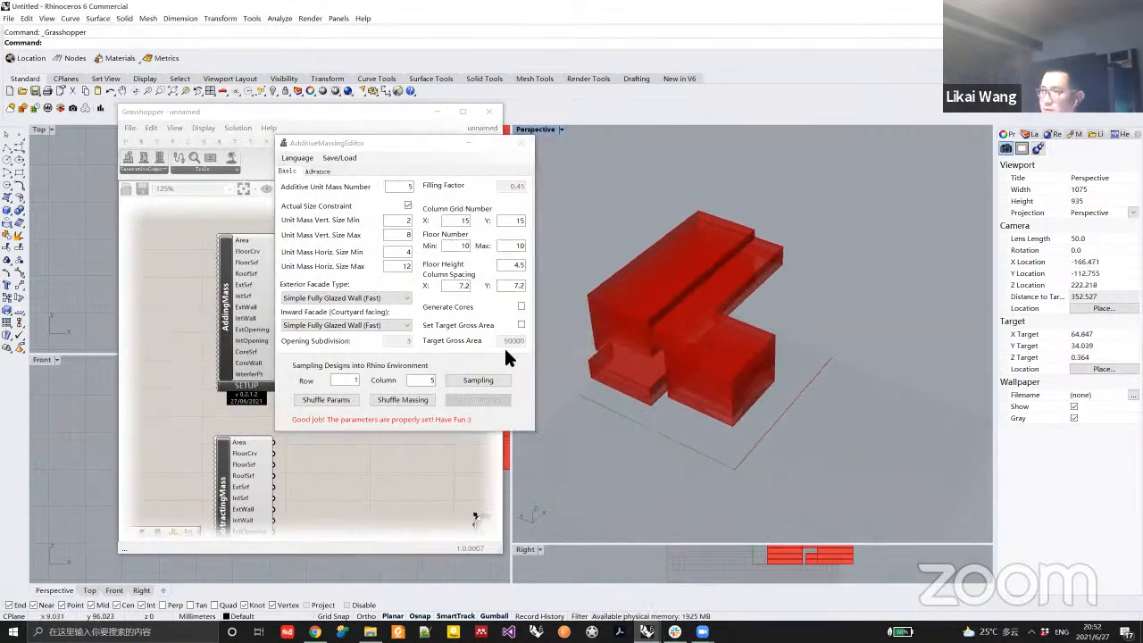
pyautogui.moveTo(208, 277); pyautogui.dragTo(155, 277, button='right')
pyautogui.moveTo(671, 331); pyautogui.dragTo(598, 325, button='right')
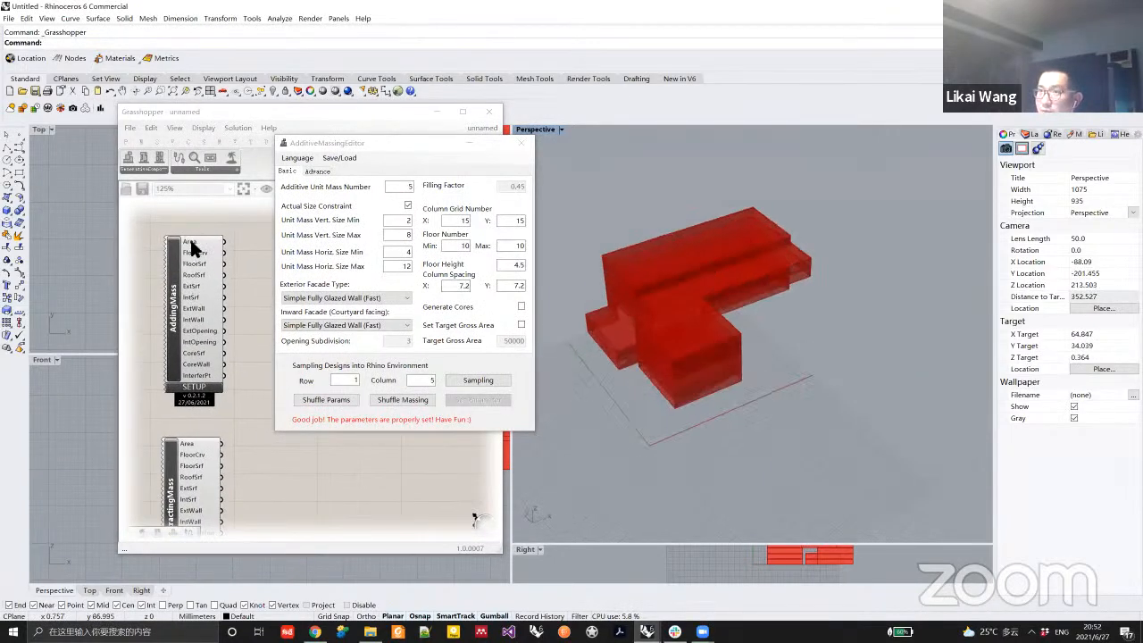
pyautogui.moveTo(191, 249)
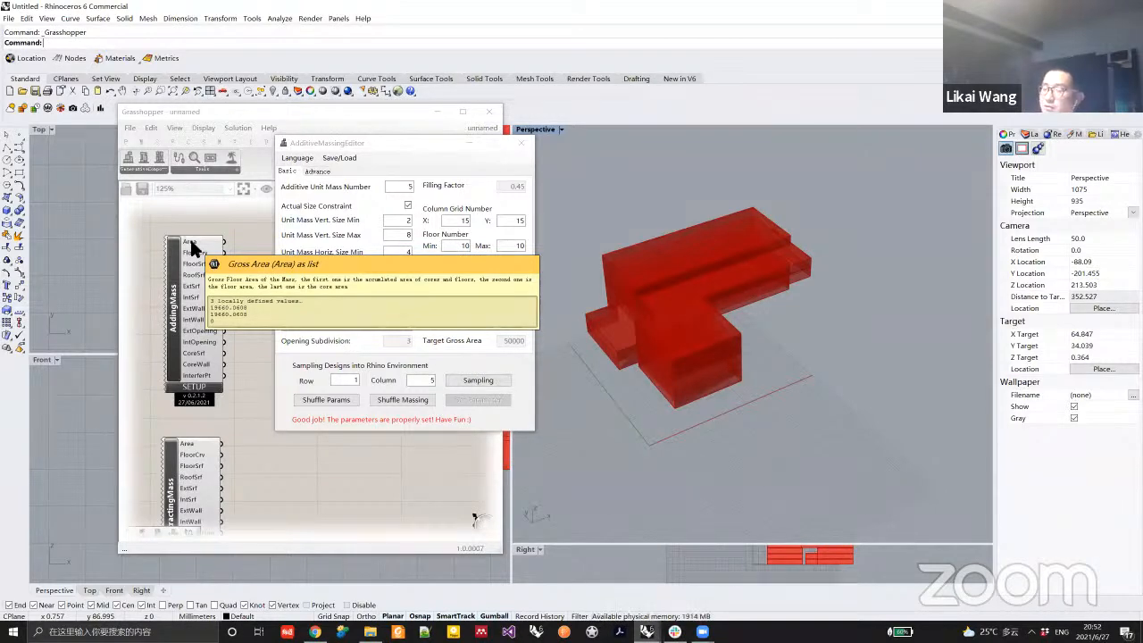
# Enable Set Target Gross Area, set the target to 25000 and apply the parameters to regenerate the mass.
pyautogui.click(521, 325)
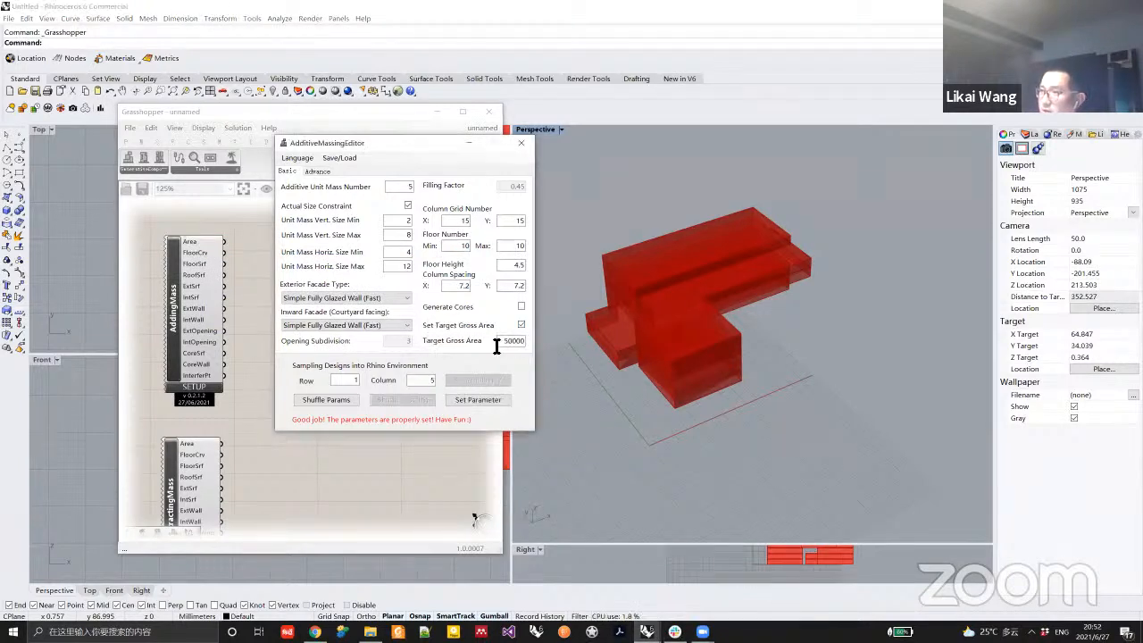
pyautogui.moveTo(509, 345); pyautogui.dragTo(518, 347)
pyautogui.write('25')
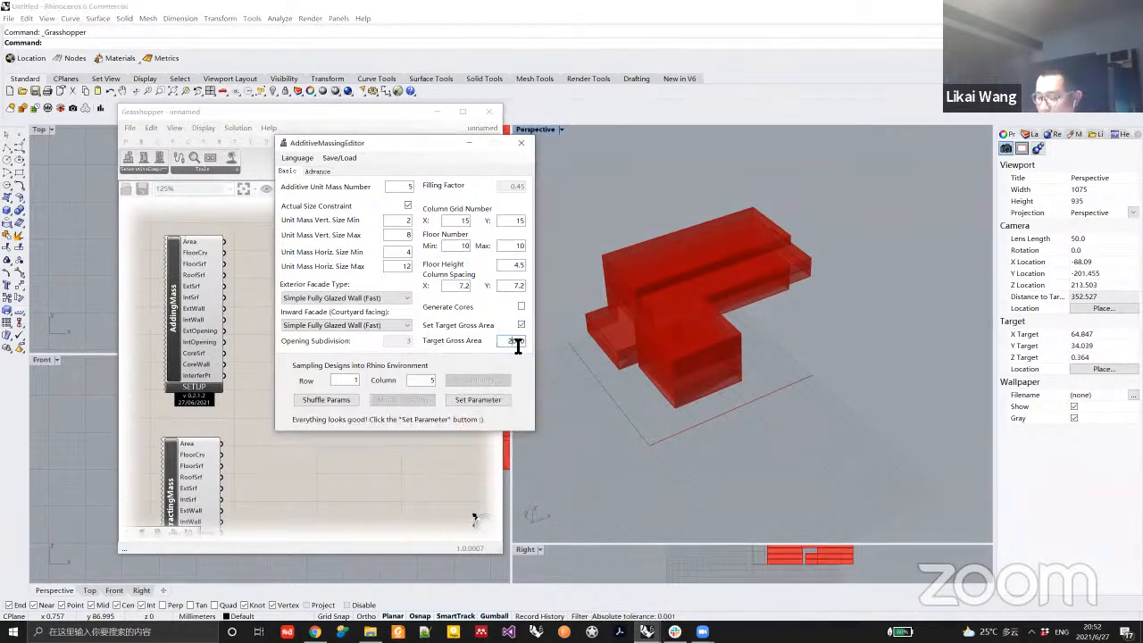
pyautogui.click(484, 400)
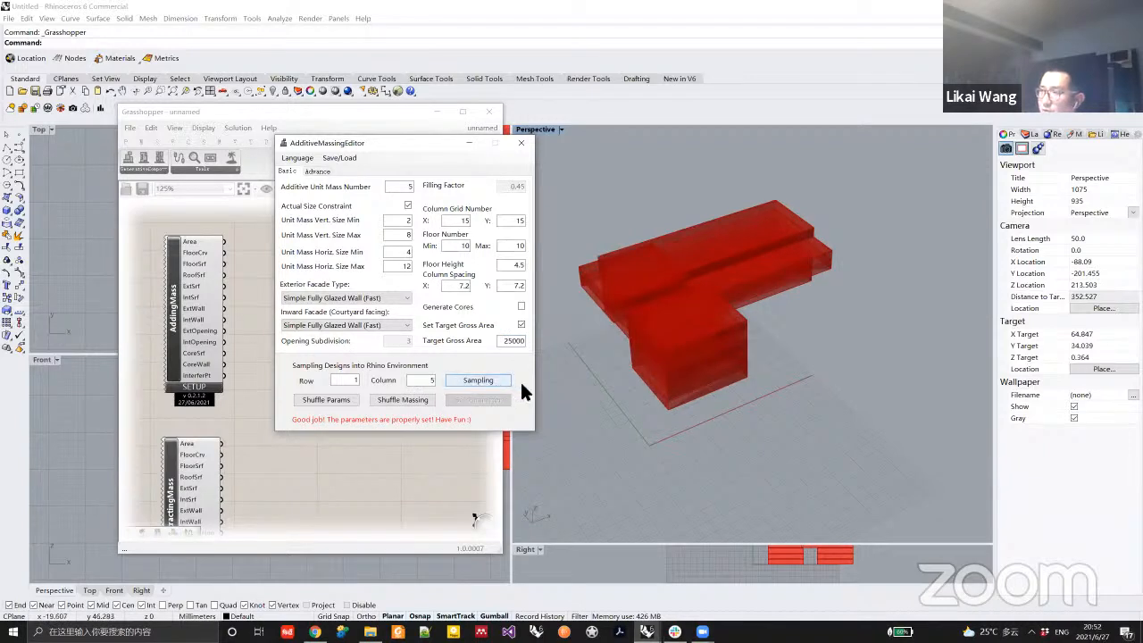
# Raise the Target Gross Area to 125000, apply it, and reposition the editor while viewing the regenerated mass.
pyautogui.moveTo(518, 341)
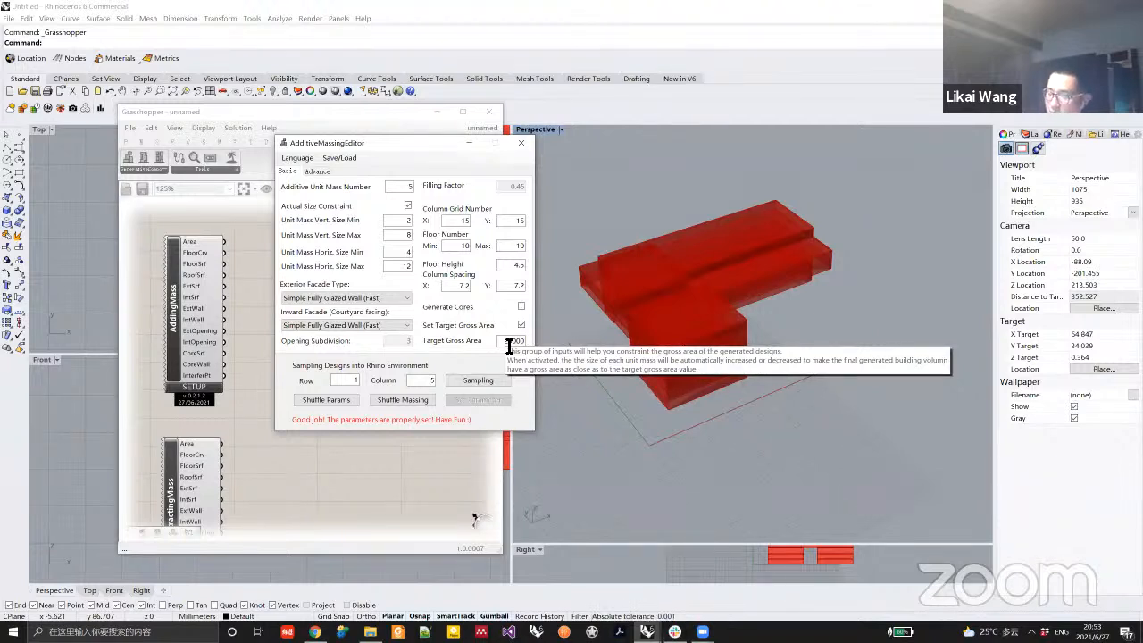
pyautogui.write('125')
pyautogui.click(487, 397)
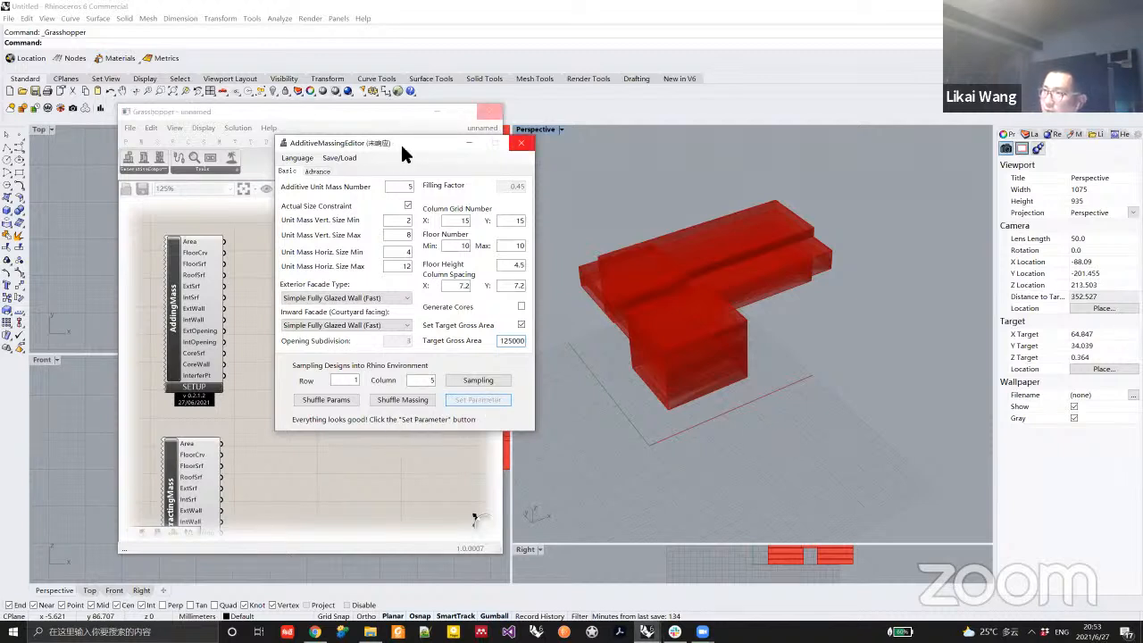
pyautogui.moveTo(399, 151); pyautogui.dragTo(422, 158)
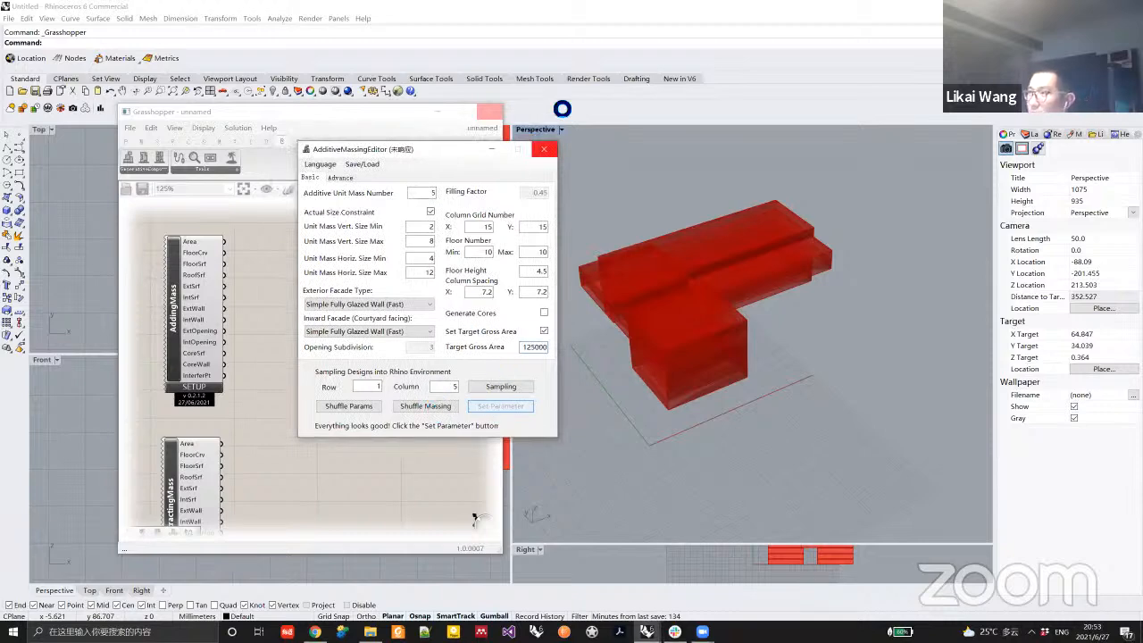
pyautogui.moveTo(471, 156); pyautogui.dragTo(367, 151)
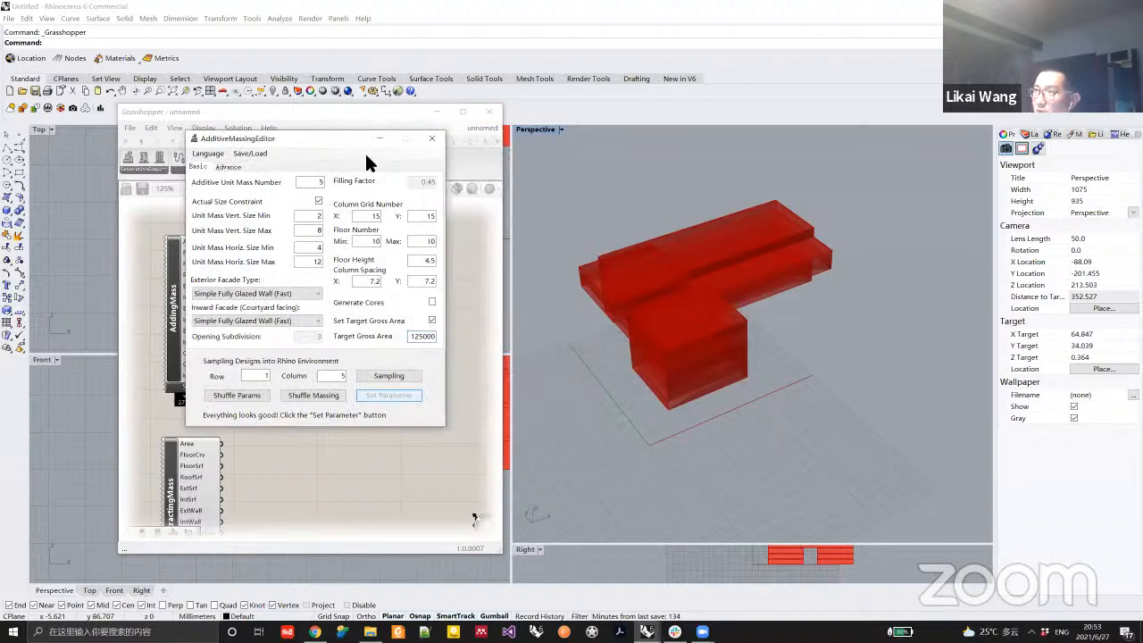
pyautogui.moveTo(714, 320); pyautogui.dragTo(705, 267, button='right')
pyautogui.moveTo(343, 146); pyautogui.dragTo(478, 154)
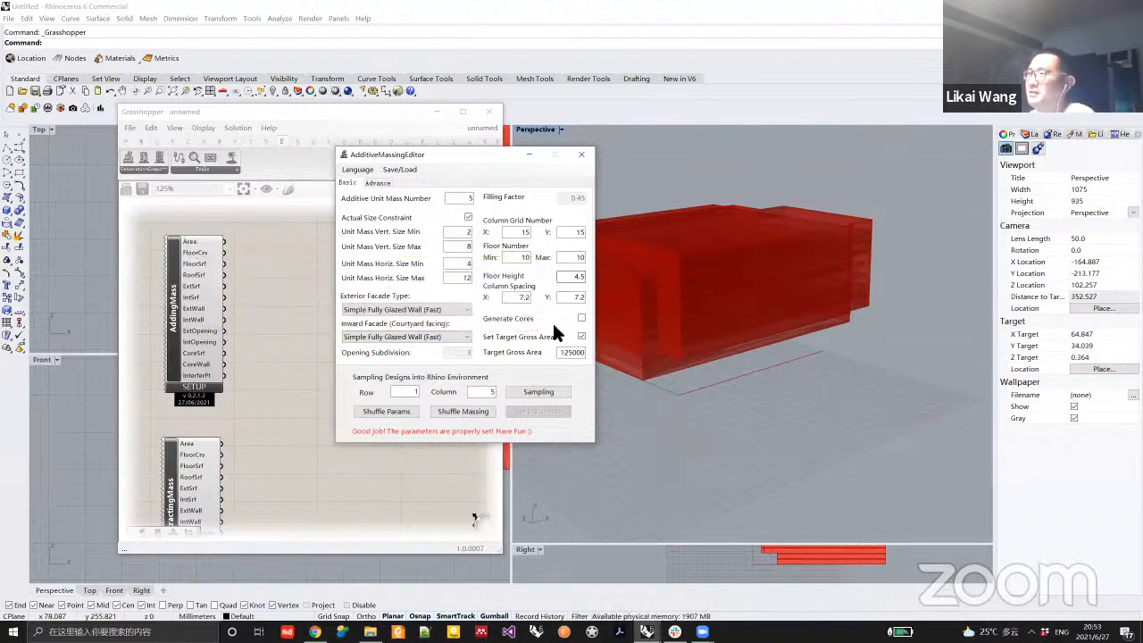
# Disable Set Target Gross Area and apply the parameters to regenerate the mass without an area target.
pyautogui.click(459, 412)
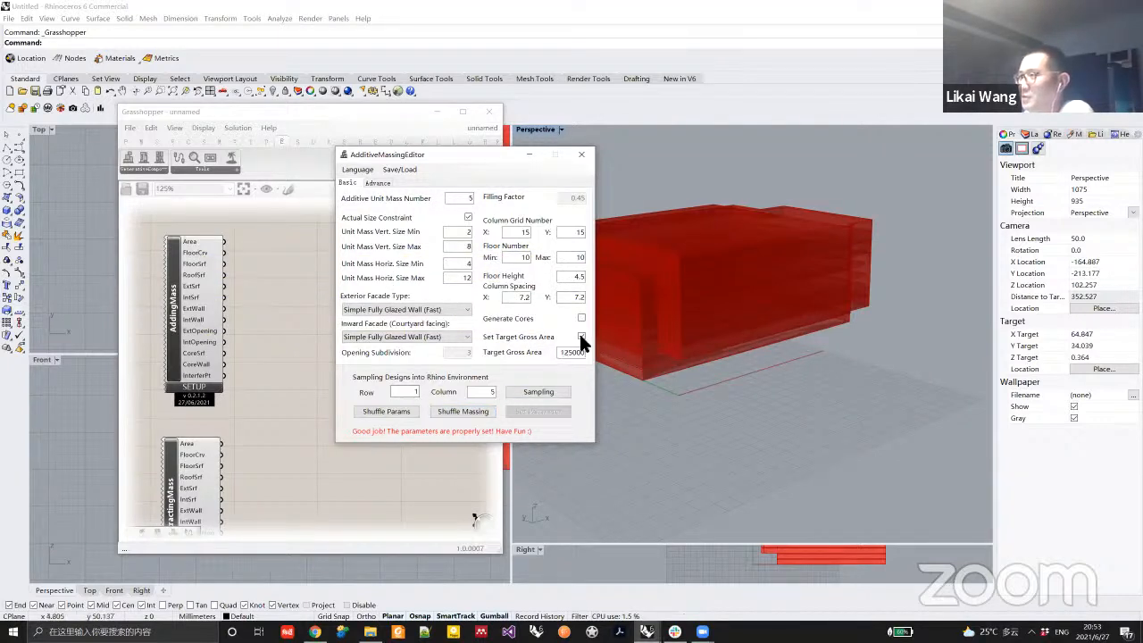
pyautogui.click(523, 415)
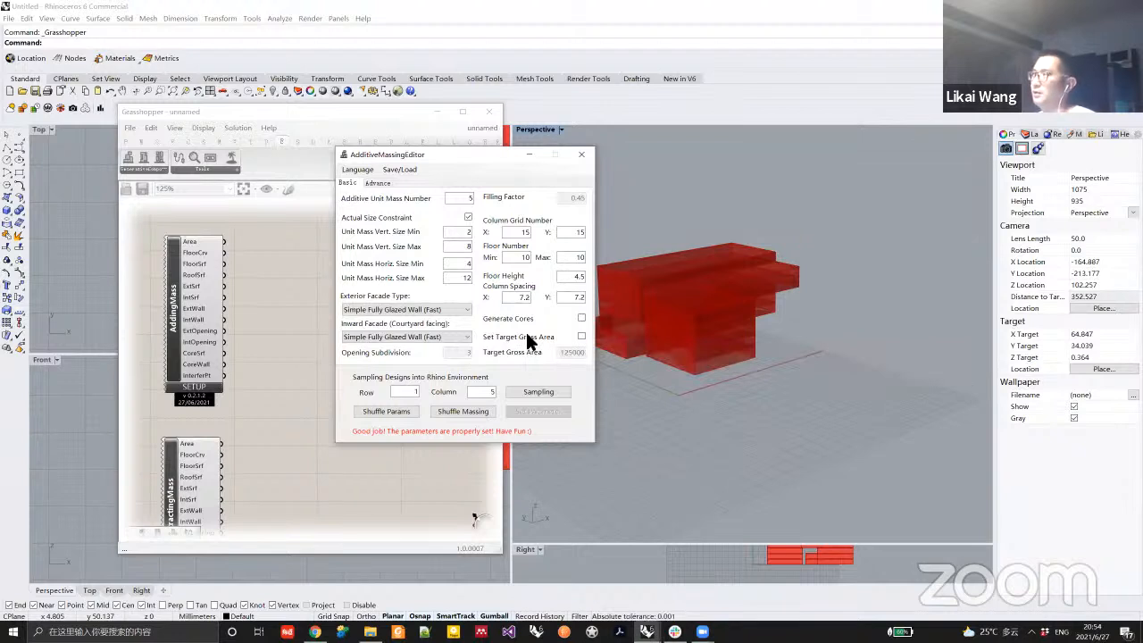
# Show the advanced massing parameters, move the editor clear of the model, and place a point object just outside the grid's origin corner.
pyautogui.click(378, 182)
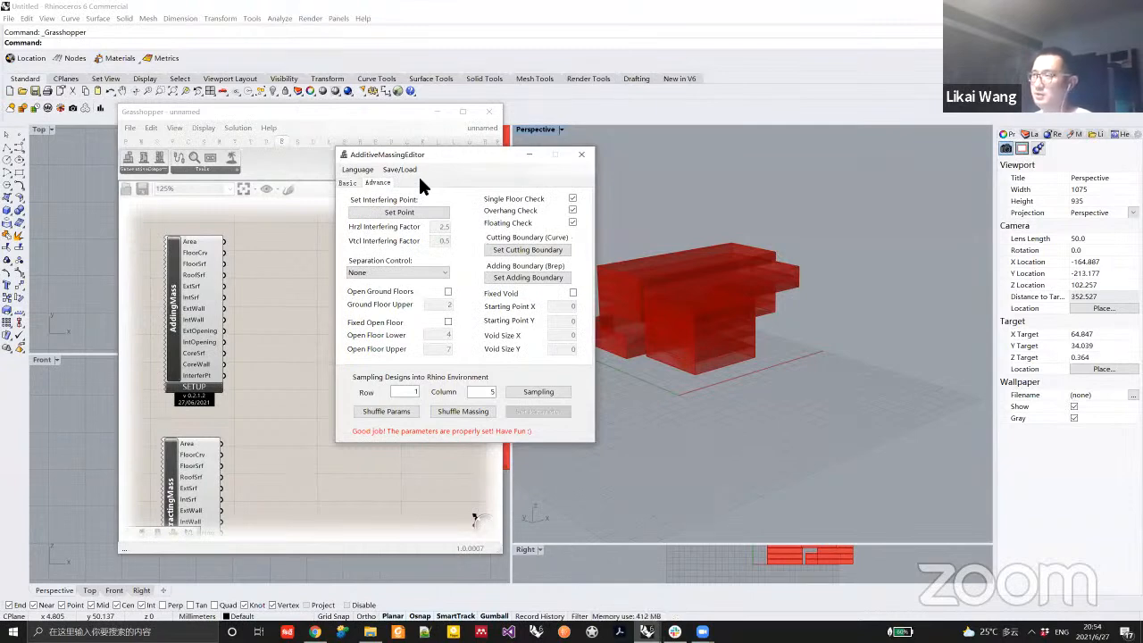
pyautogui.moveTo(454, 161); pyautogui.dragTo(346, 151)
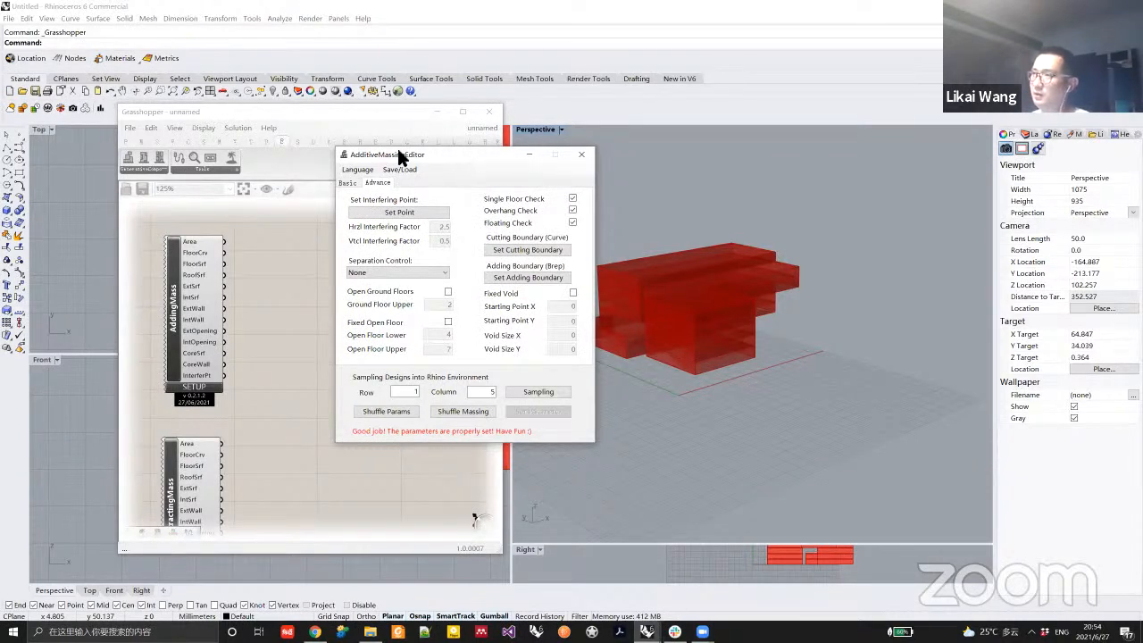
pyautogui.moveTo(712, 288); pyautogui.dragTo(688, 322, button='right')
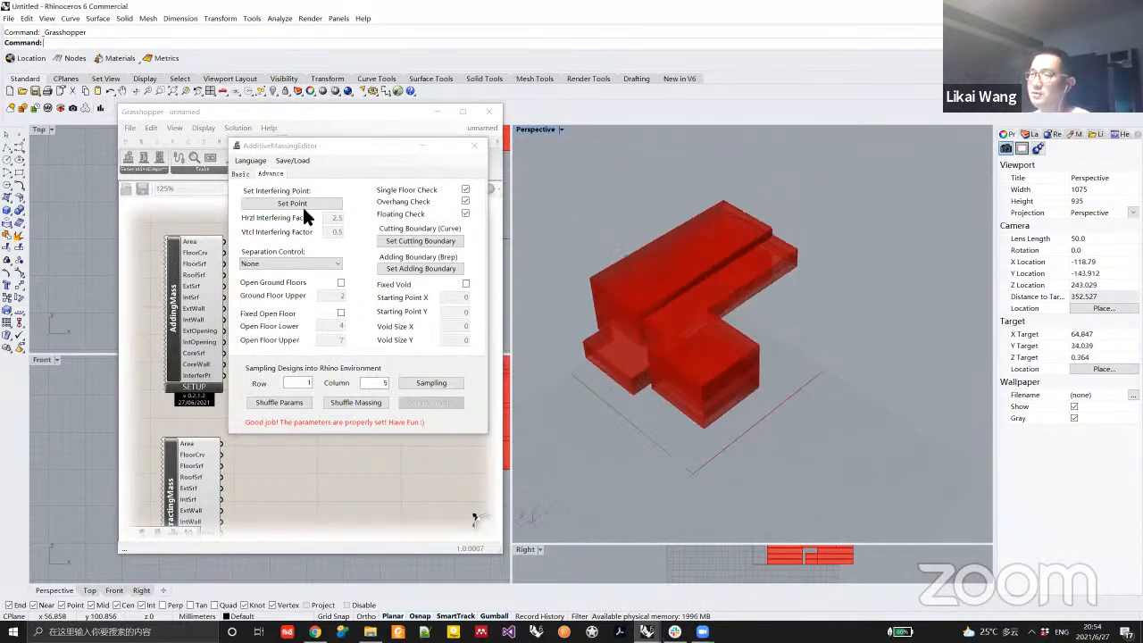
pyautogui.keyDown('shift'); pyautogui.moveTo(649, 339); pyautogui.dragTo(818, 316, button='right'); pyautogui.keyUp('shift')
pyautogui.moveTo(728, 336); pyautogui.dragTo(672, 339, button='right')
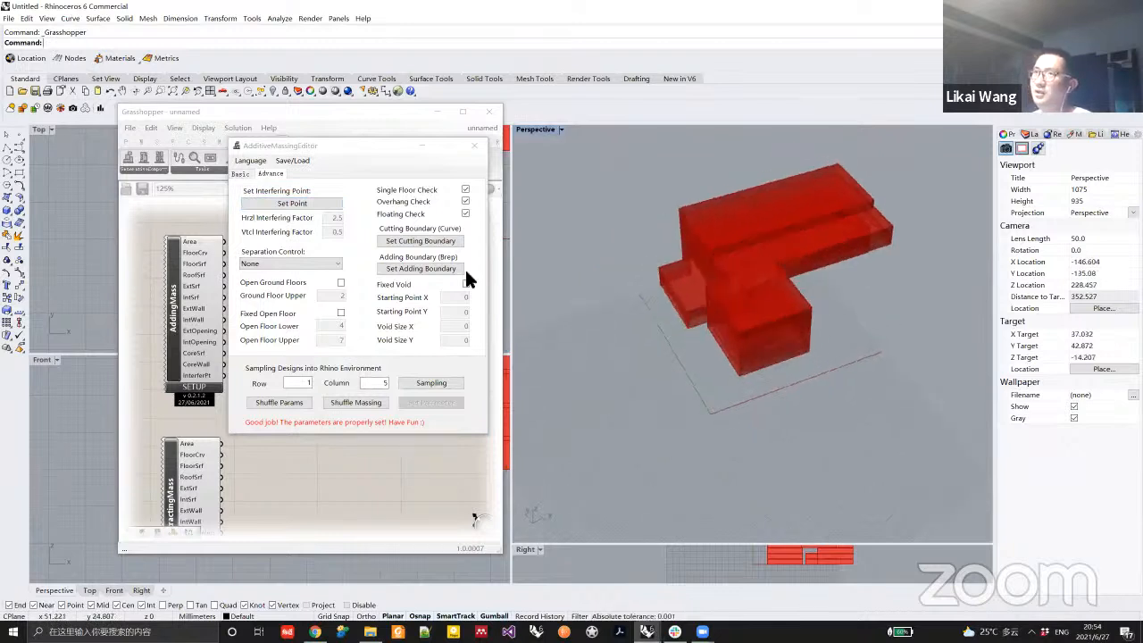
pyautogui.click(18, 137)
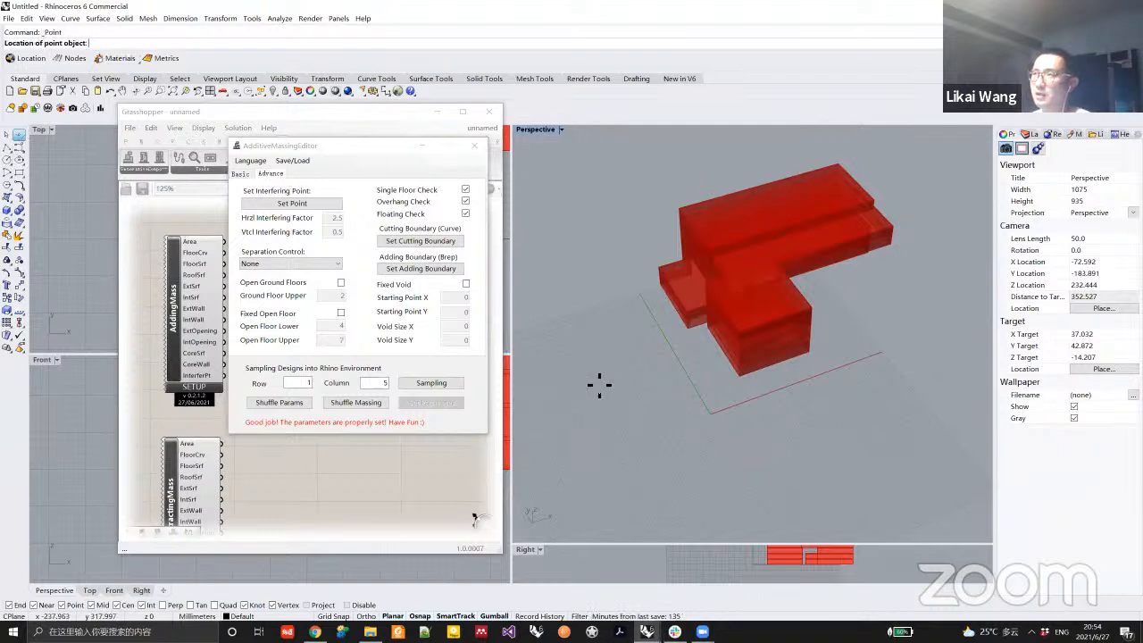
pyautogui.click(704, 424)
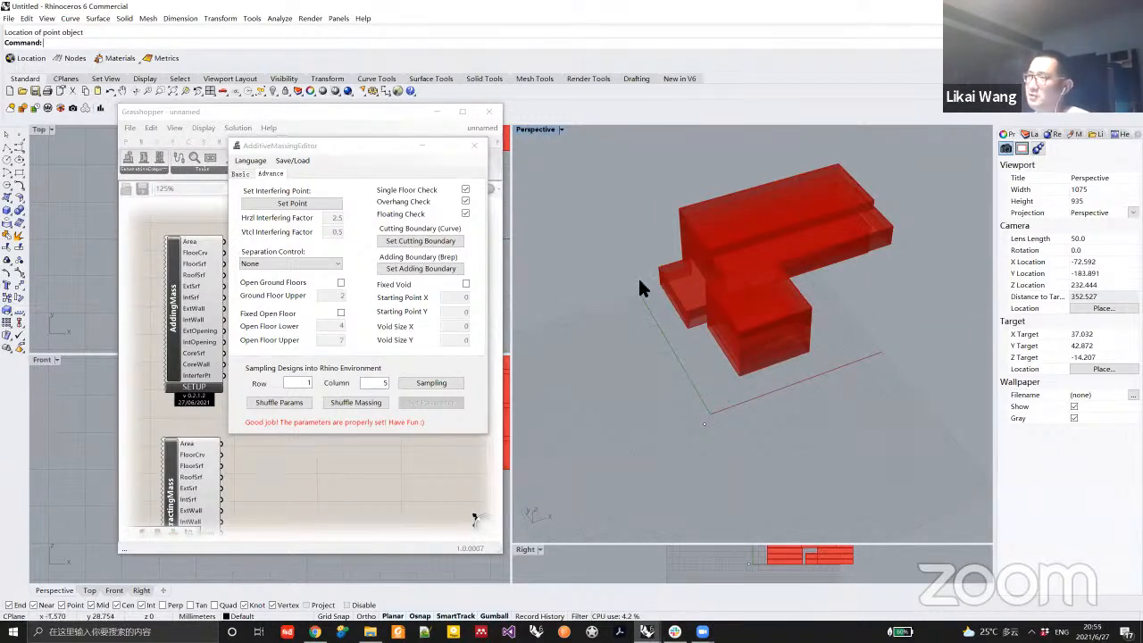
# Reference the placed point as the interfering point, set the Hrzl Interfering Factor to 4.5 and apply the parameters.
pyautogui.click(283, 203)
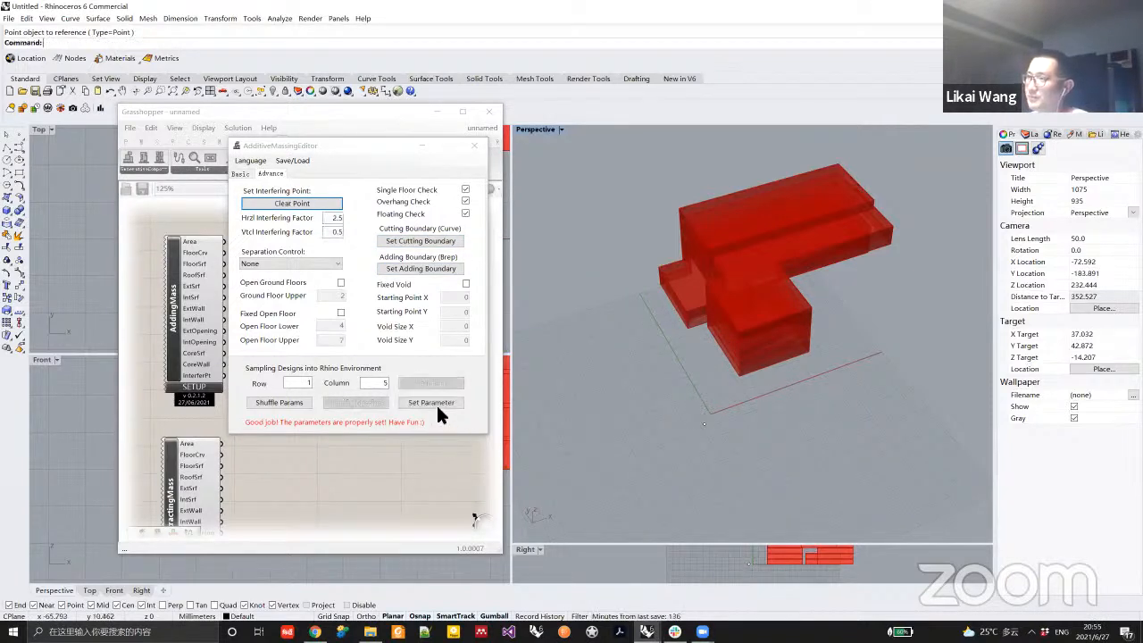
pyautogui.click(703, 423)
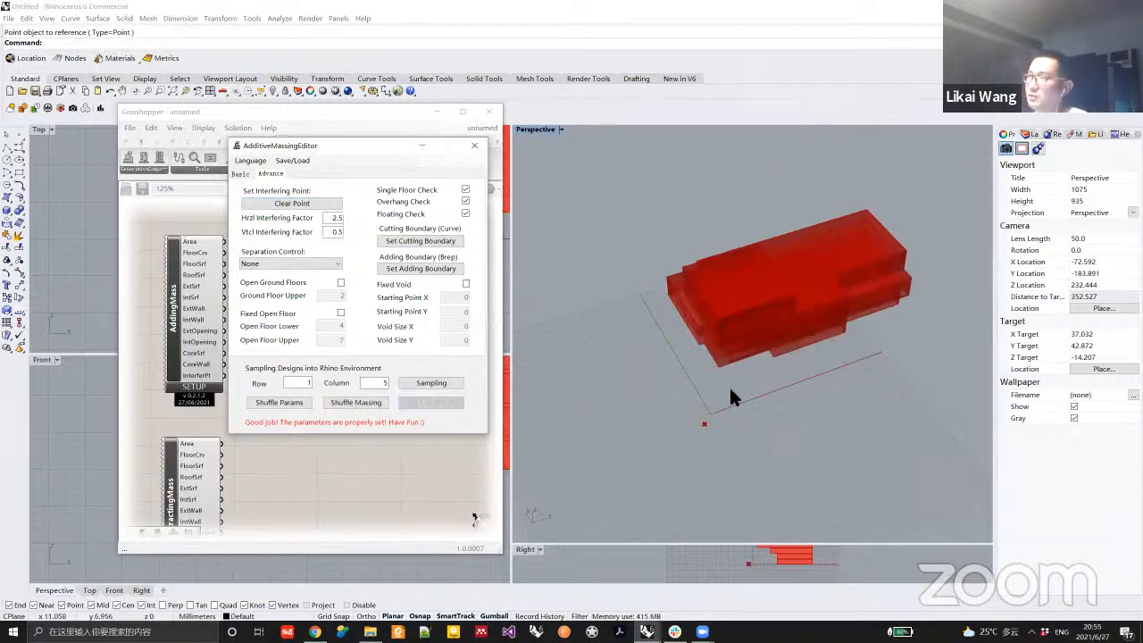
pyautogui.doubleClick(336, 218)
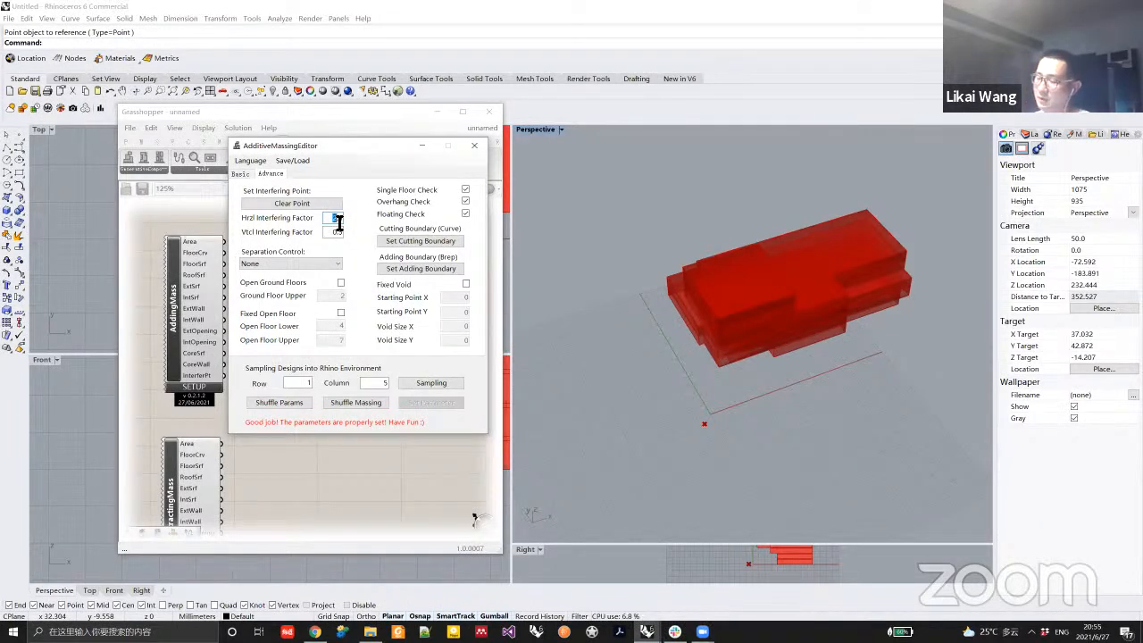
pyautogui.write('3')
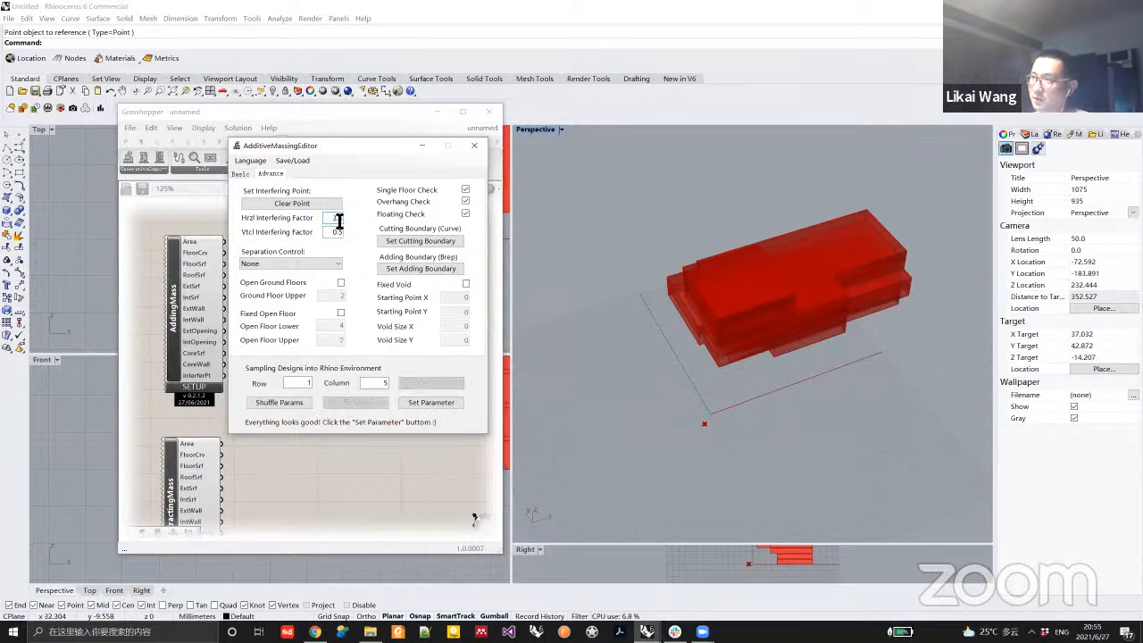
pyautogui.write('4')
pyautogui.click(418, 402)
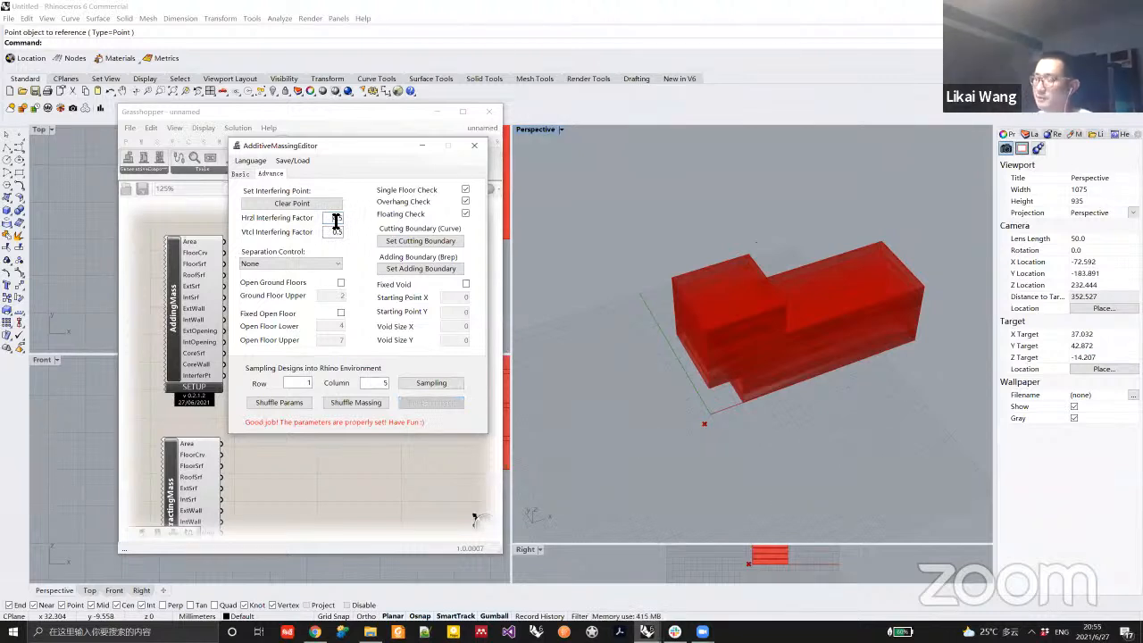
# Try a Hrzl Interfering Factor of -4.5 on the mass, and restore the factor to 4.5 and reapply it.
pyautogui.write('-4.5')
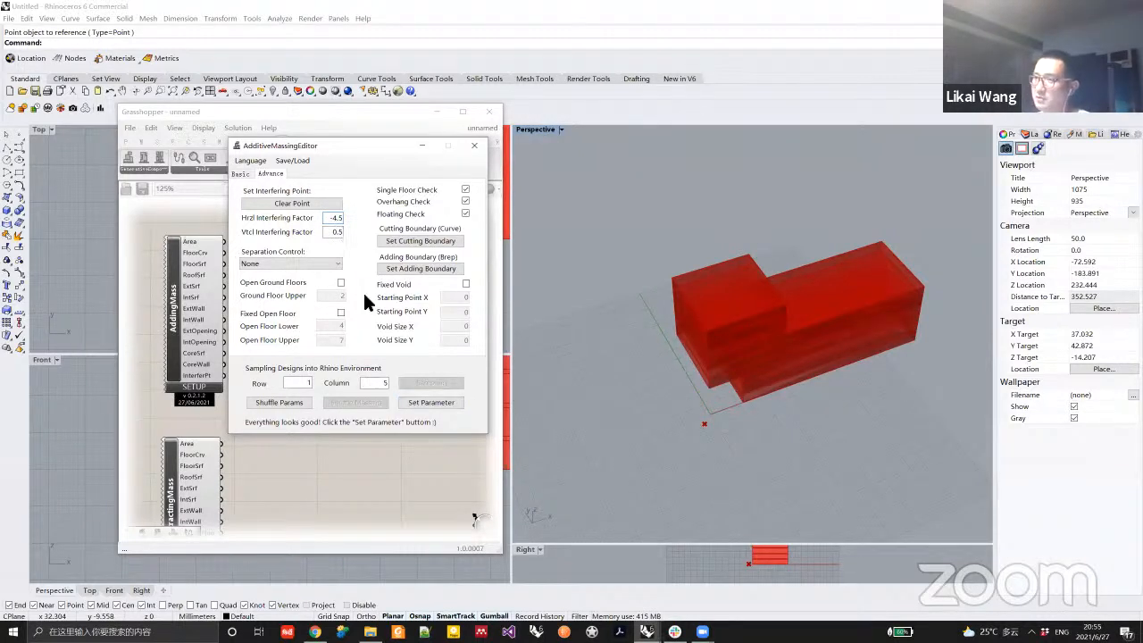
pyautogui.click(426, 402)
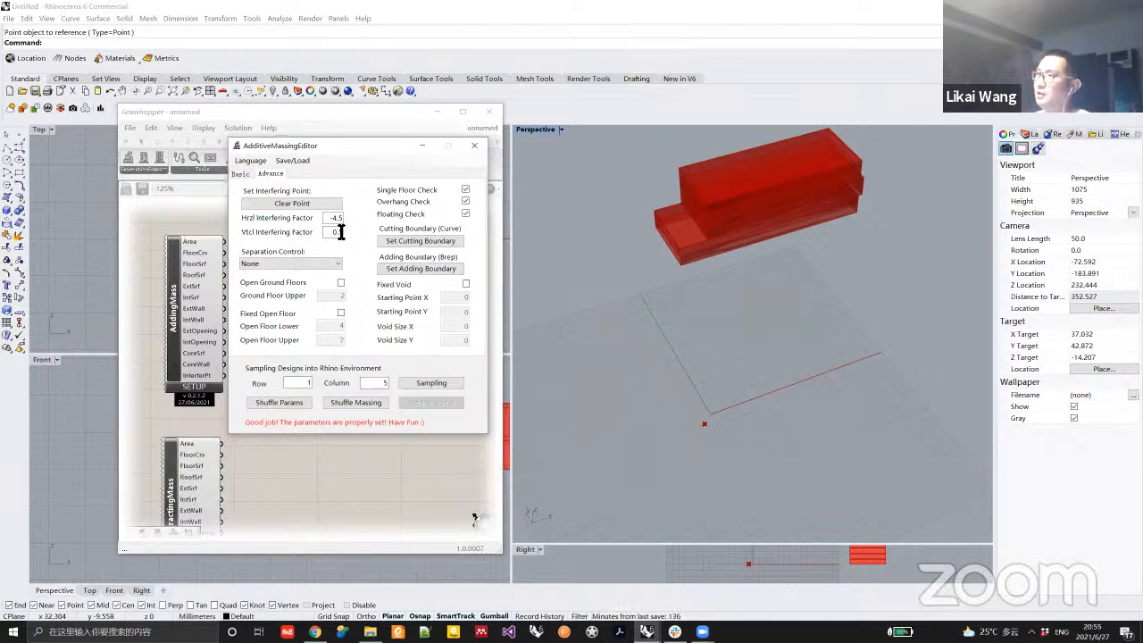
pyautogui.moveTo(335, 219); pyautogui.dragTo(329, 219)
pyautogui.press('BackSpace')
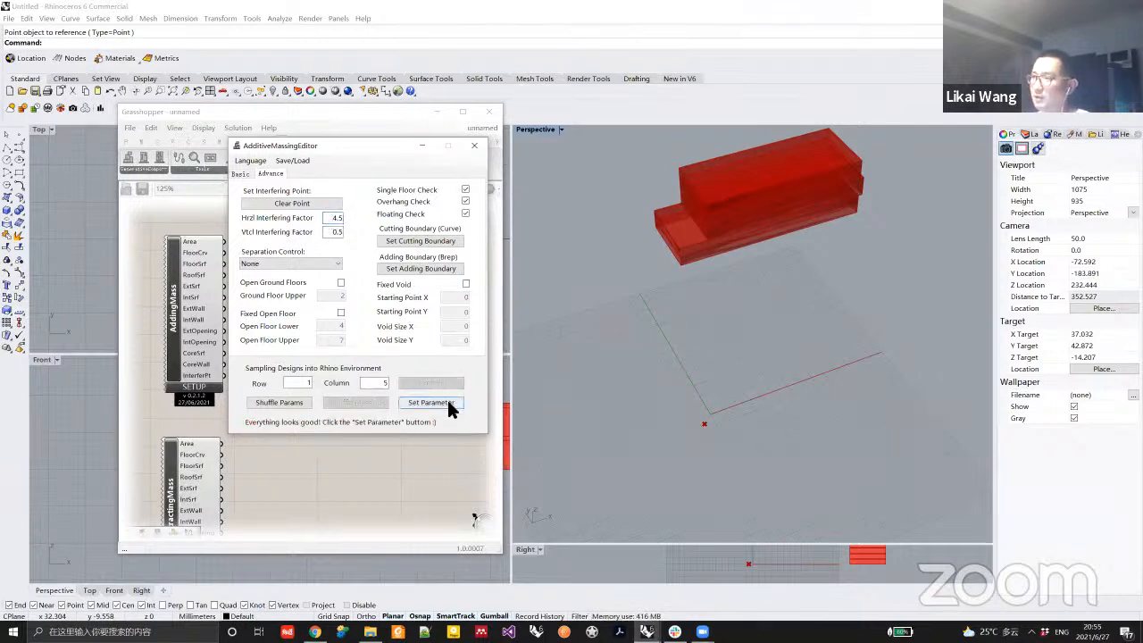
pyautogui.click(431, 402)
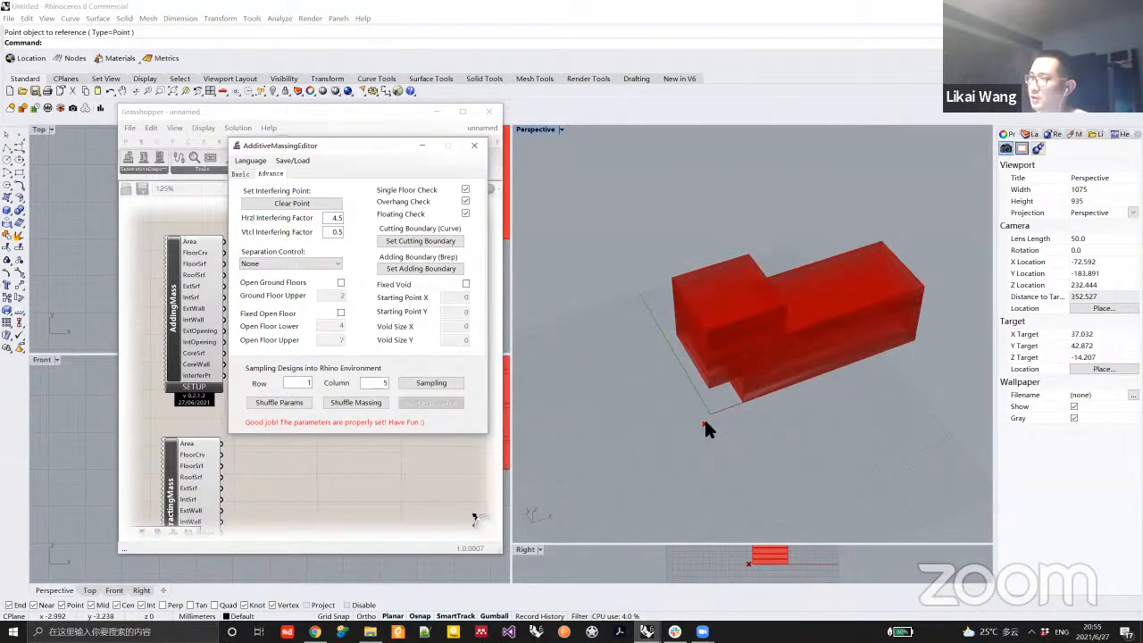
# Set the Vtcl Interfering Factor to -1.5, apply it, and inspect the regenerated mass around the interfering point.
pyautogui.click(333, 233)
pyautogui.write('-1')
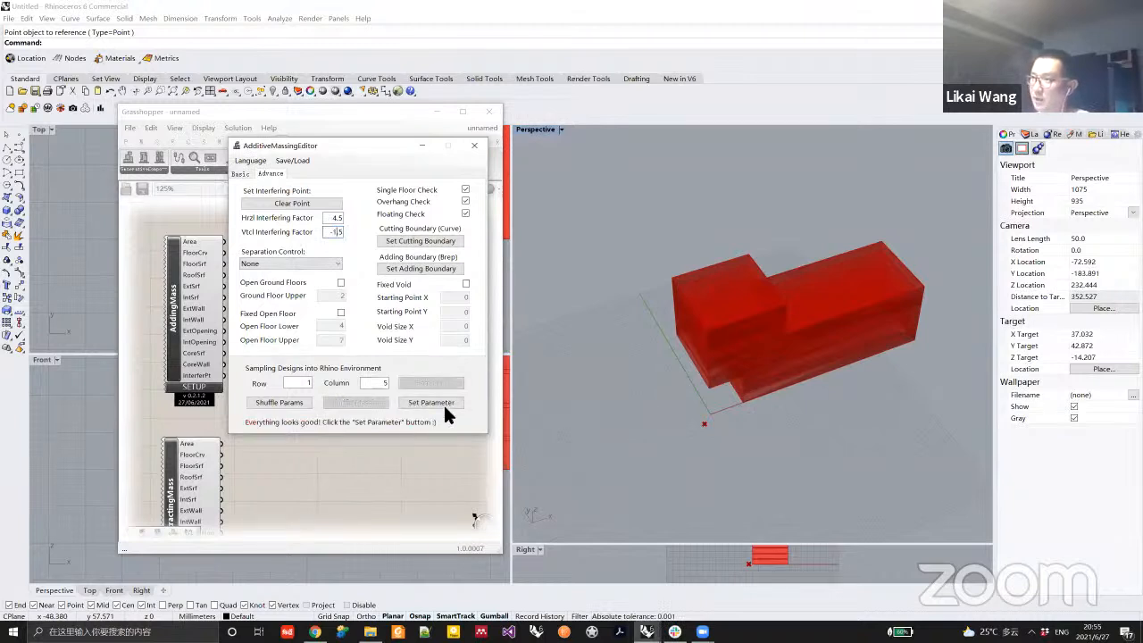
pyautogui.click(443, 401)
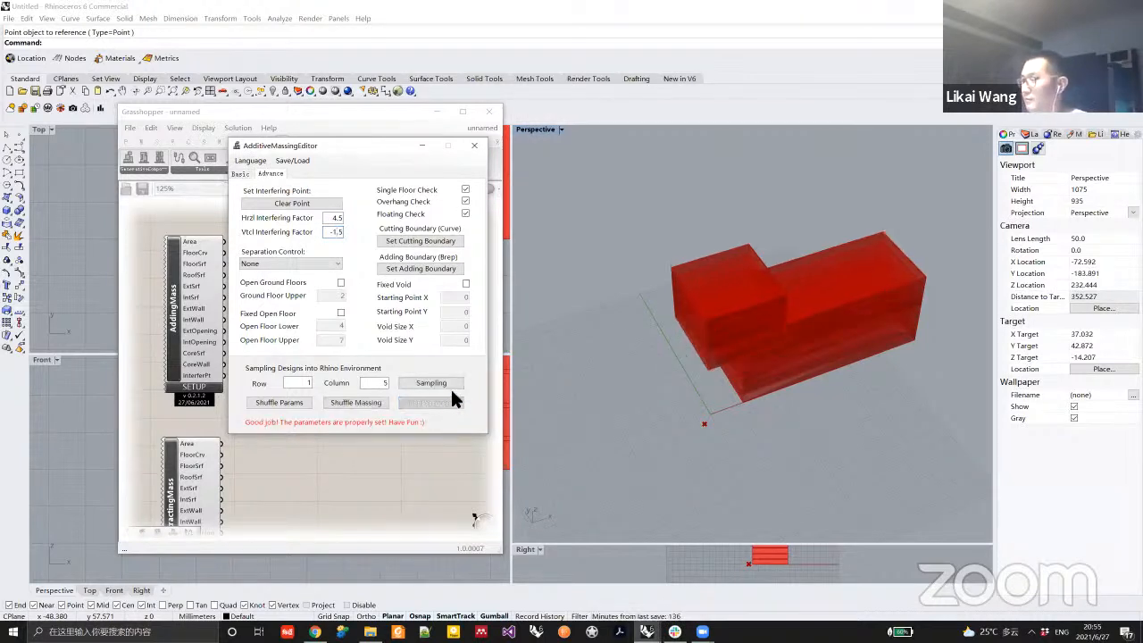
pyautogui.moveTo(746, 371); pyautogui.dragTo(727, 357, button='right')
pyautogui.moveTo(785, 321); pyautogui.dragTo(739, 377, button='right')
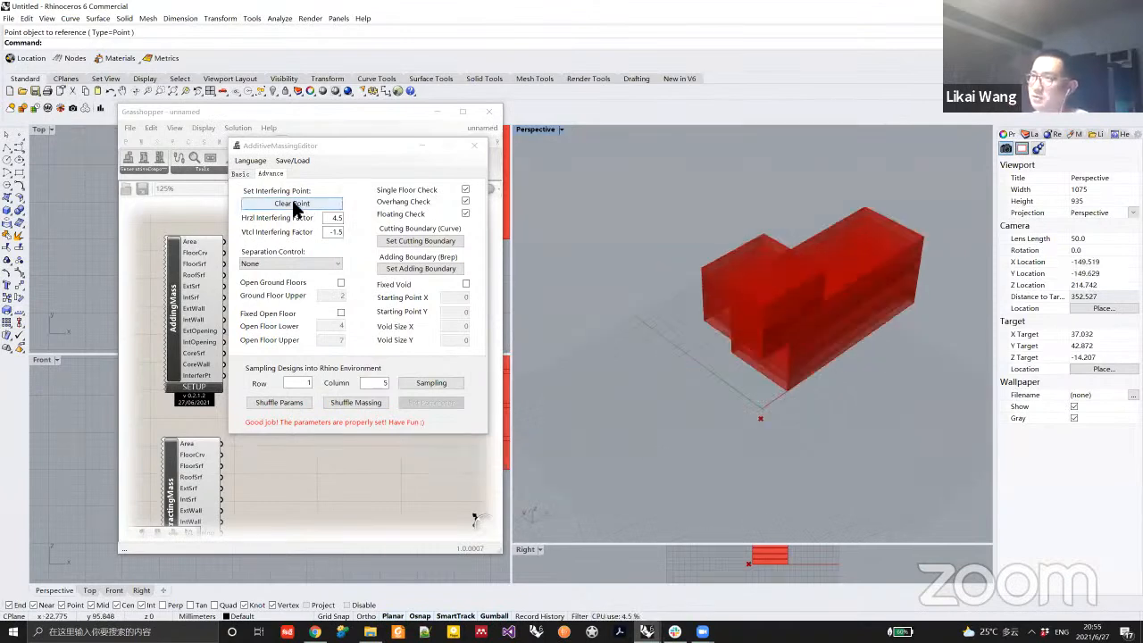
# Clear the interfering point and apply the parameters to regenerate the mass without its influence.
pyautogui.click(295, 206)
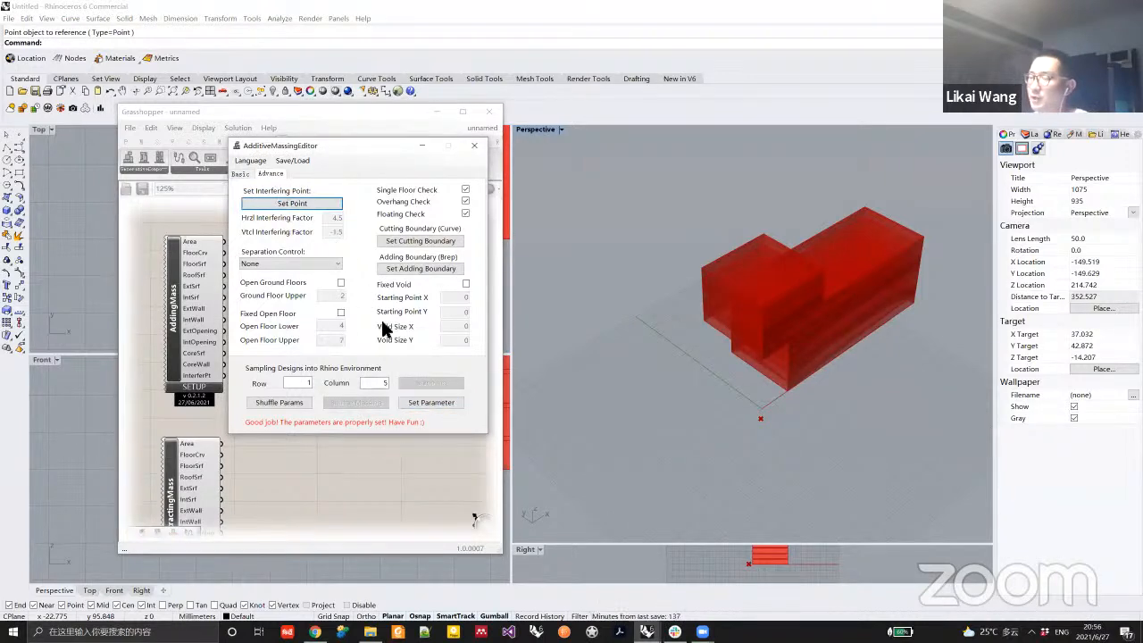
pyautogui.click(429, 403)
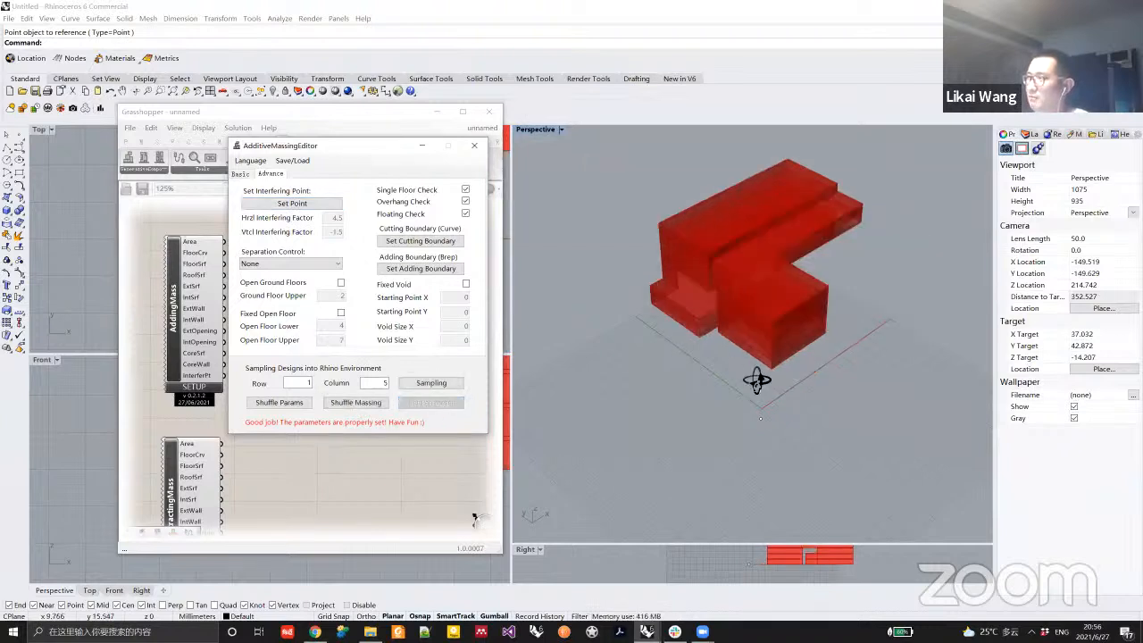
pyautogui.moveTo(756, 381); pyautogui.dragTo(524, 224, button='right')
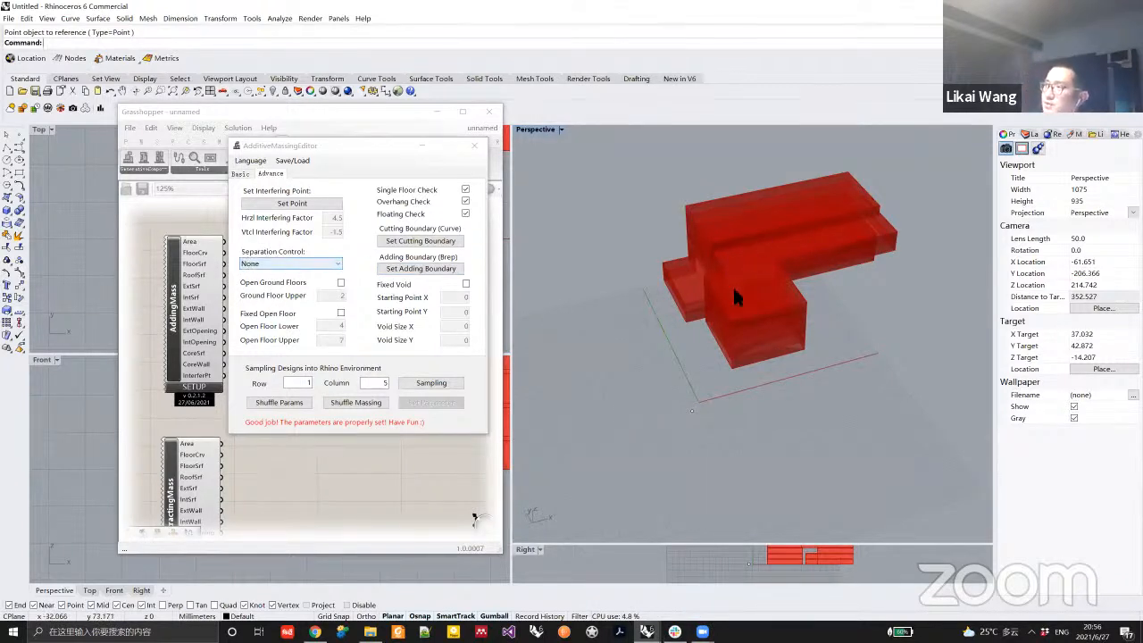
# Set Separation Control to Horizontal, apply it, and inspect the gaps between the unit masses.
pyautogui.moveTo(778, 311); pyautogui.dragTo(830, 324, button='right')
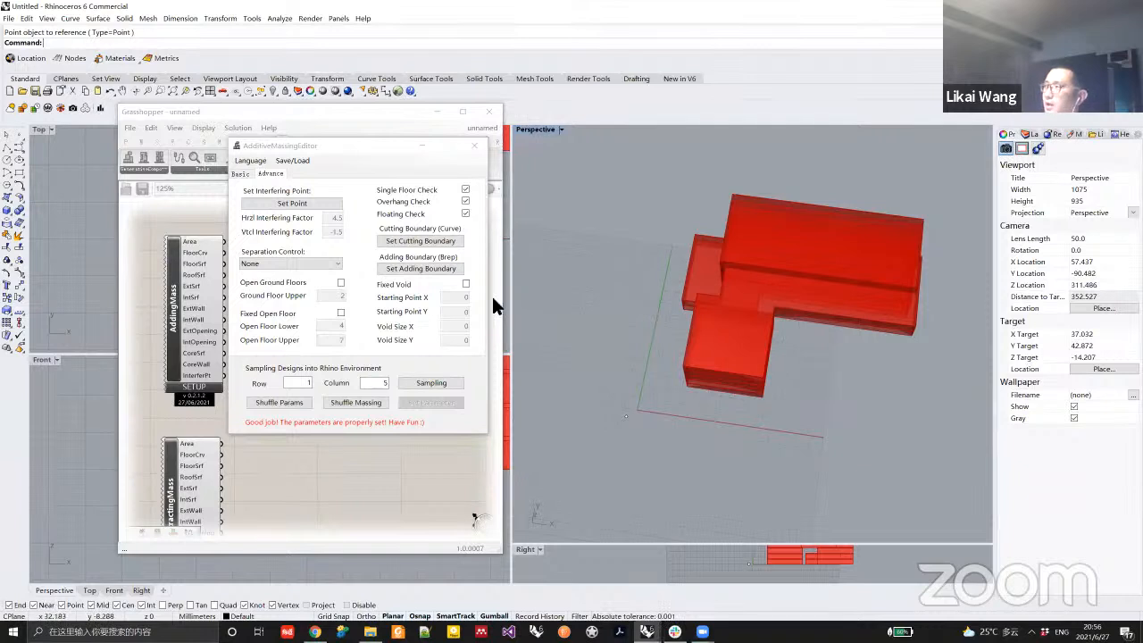
pyautogui.click(323, 264)
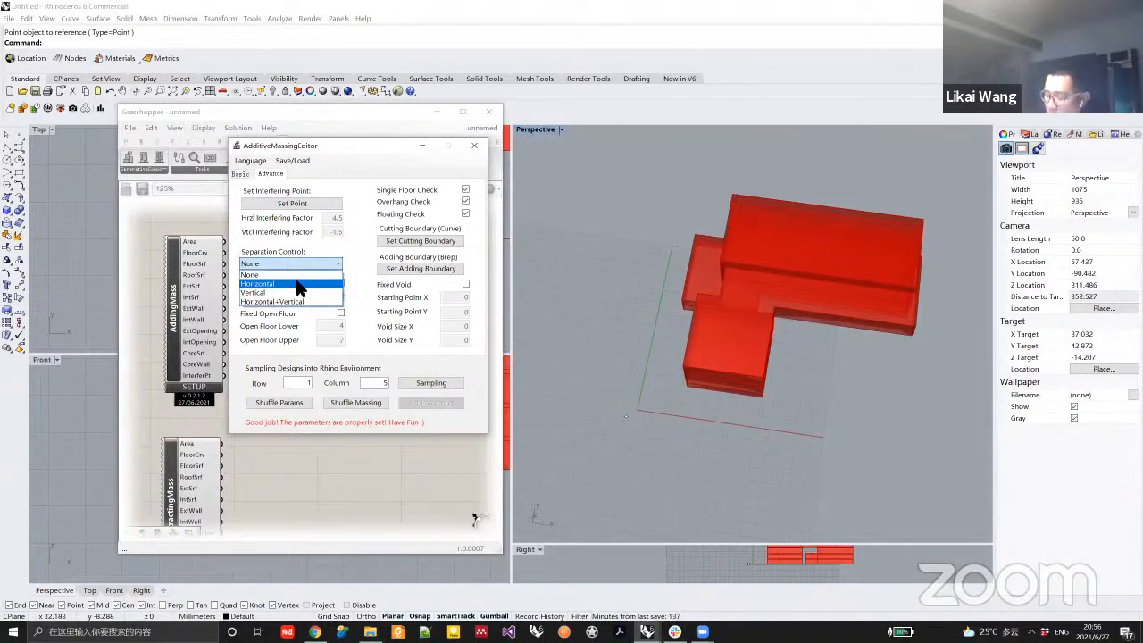
pyautogui.click(301, 285)
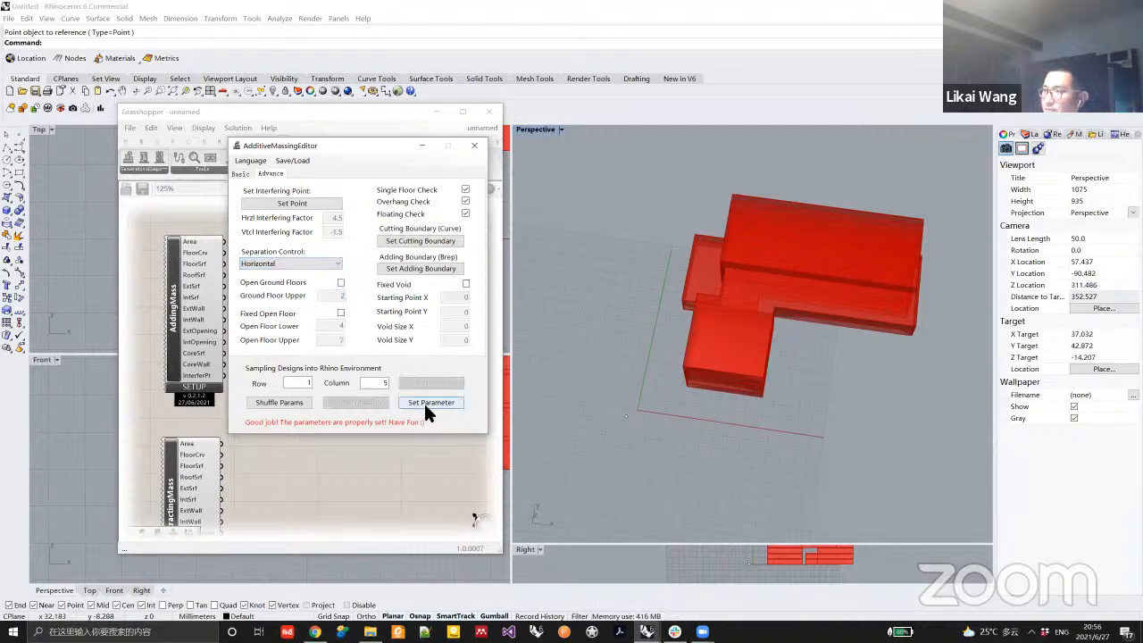
pyautogui.click(425, 403)
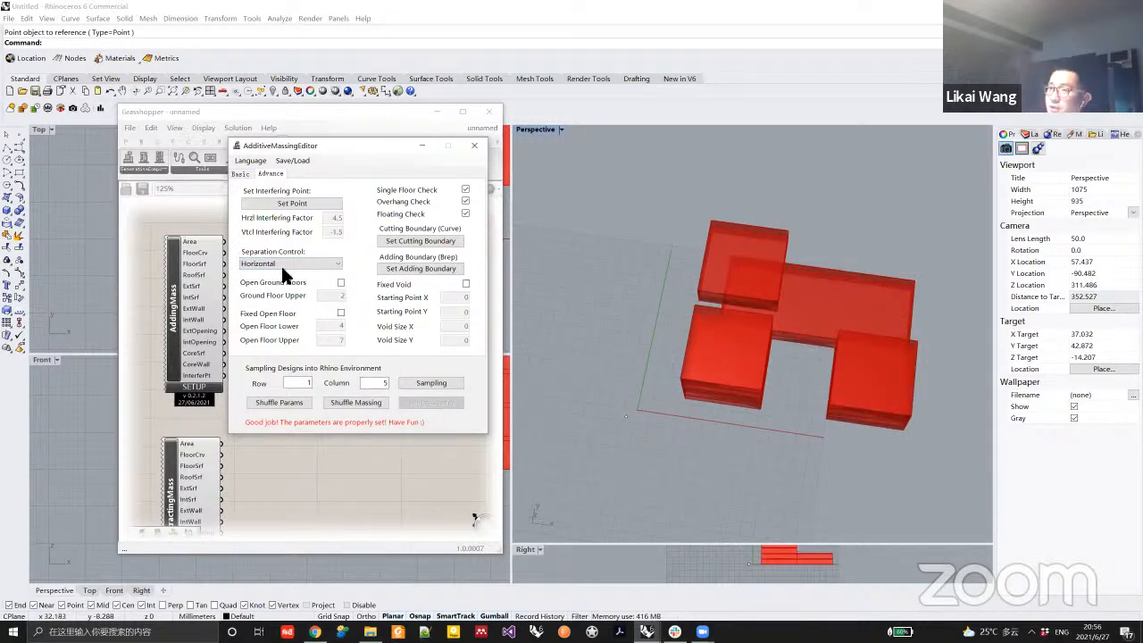
pyautogui.moveTo(765, 348); pyautogui.dragTo(700, 257, button='right')
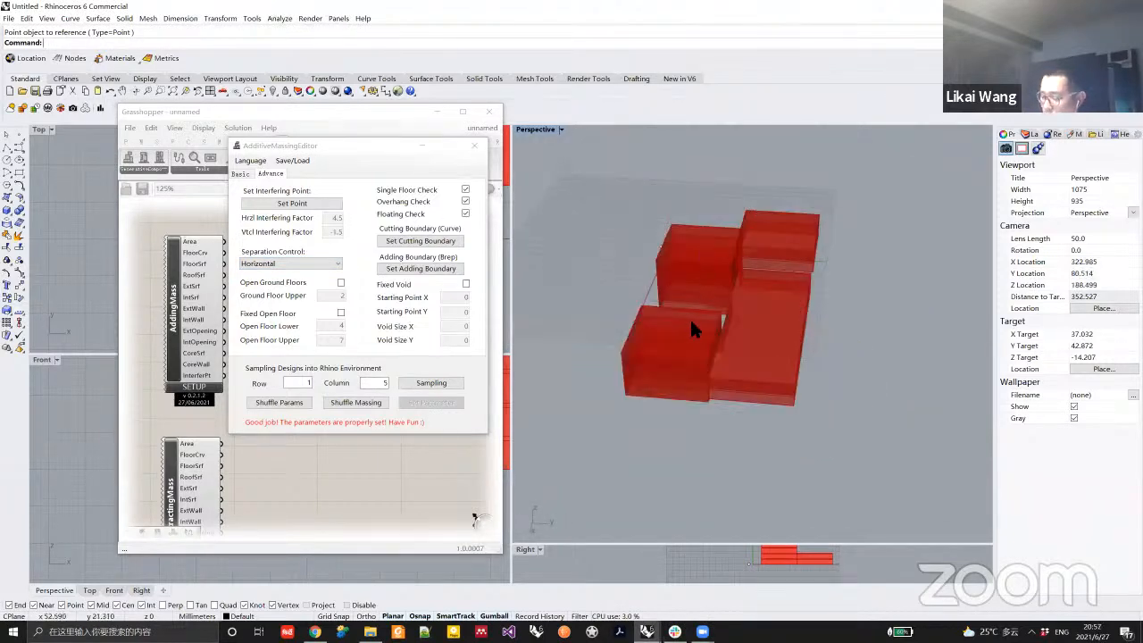
# Shuffle the massing twice to generate other horizontally separated variants and inspect each one.
pyautogui.click(350, 404)
pyautogui.moveTo(858, 346); pyautogui.dragTo(526, 351, button='right')
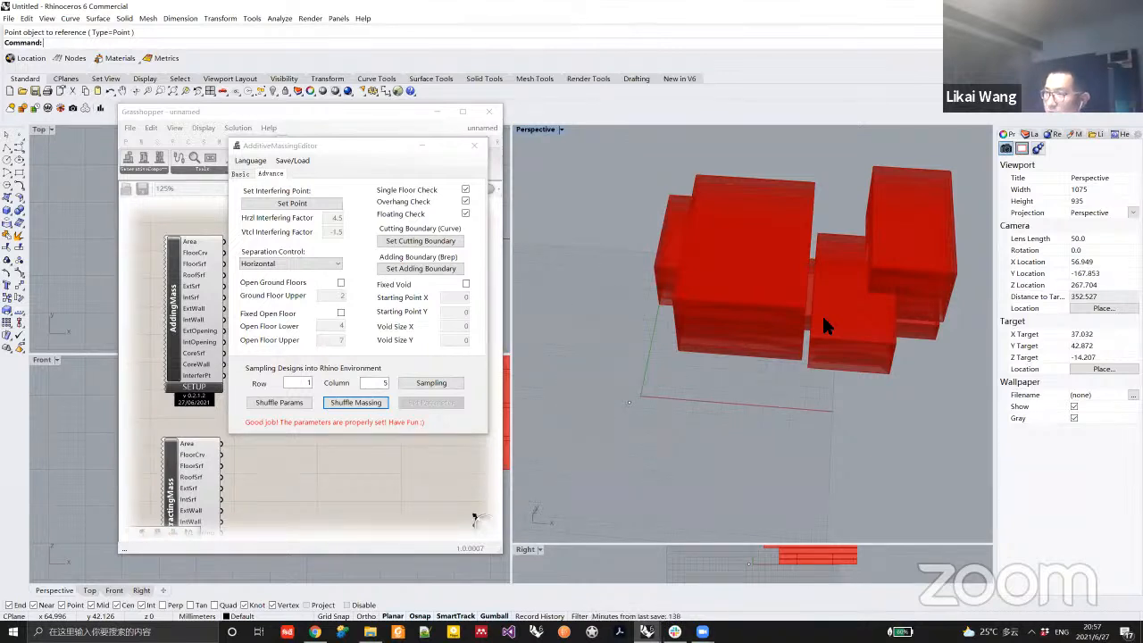
pyautogui.click(373, 403)
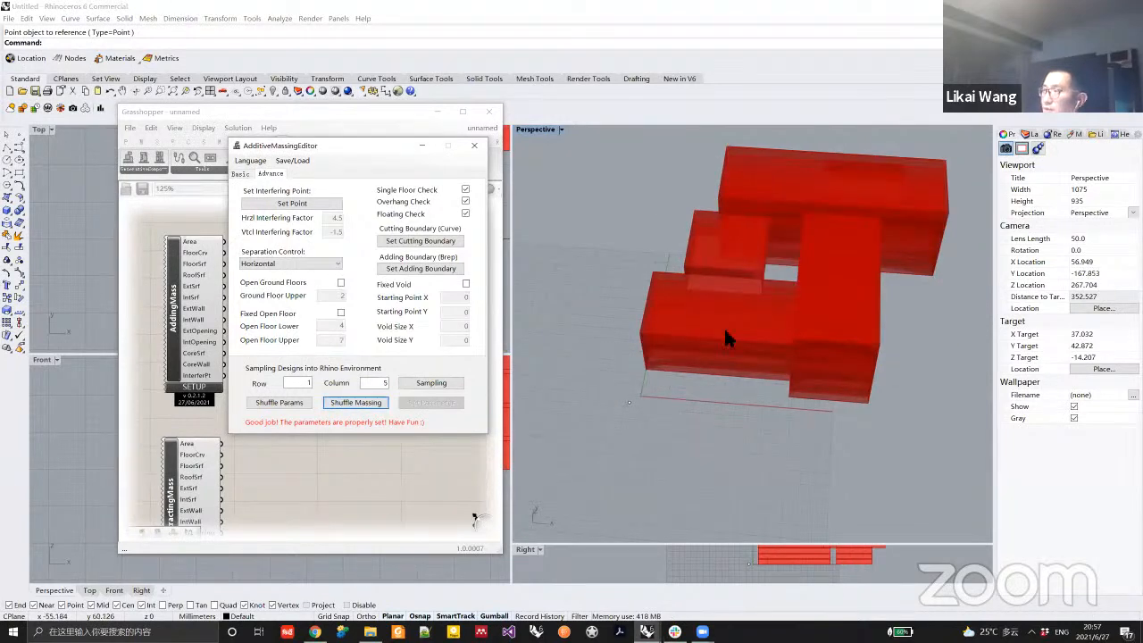
pyautogui.moveTo(798, 319); pyautogui.dragTo(696, 355, button='right')
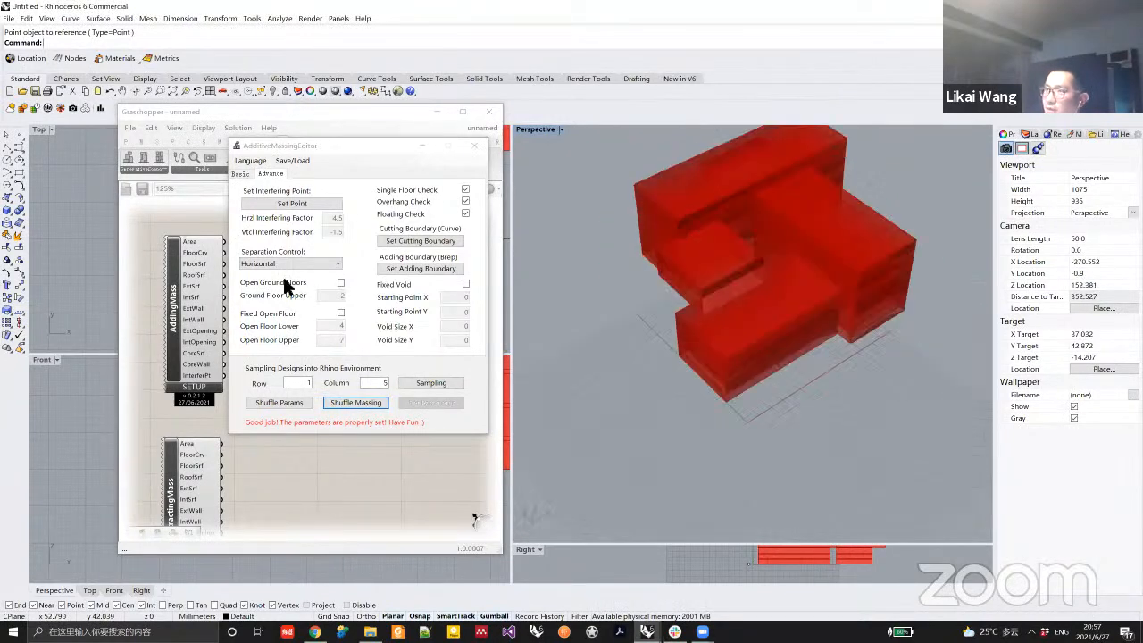
# Set Separation Control back to None and apply it to regenerate the mass without separation.
pyautogui.click(271, 265)
pyautogui.click(272, 285)
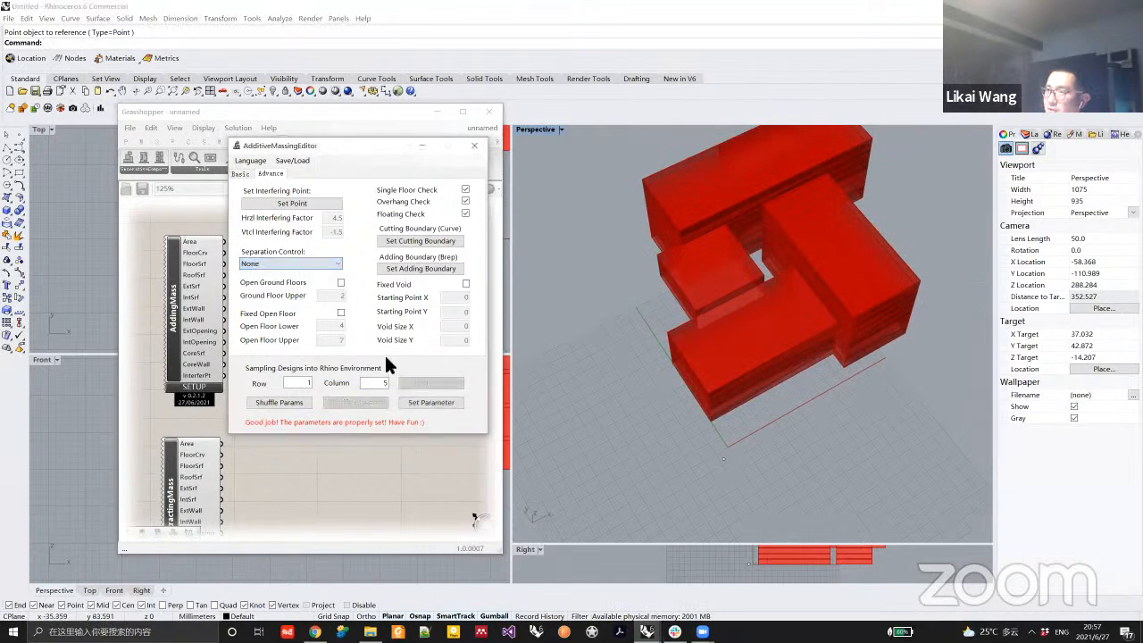
pyautogui.click(448, 402)
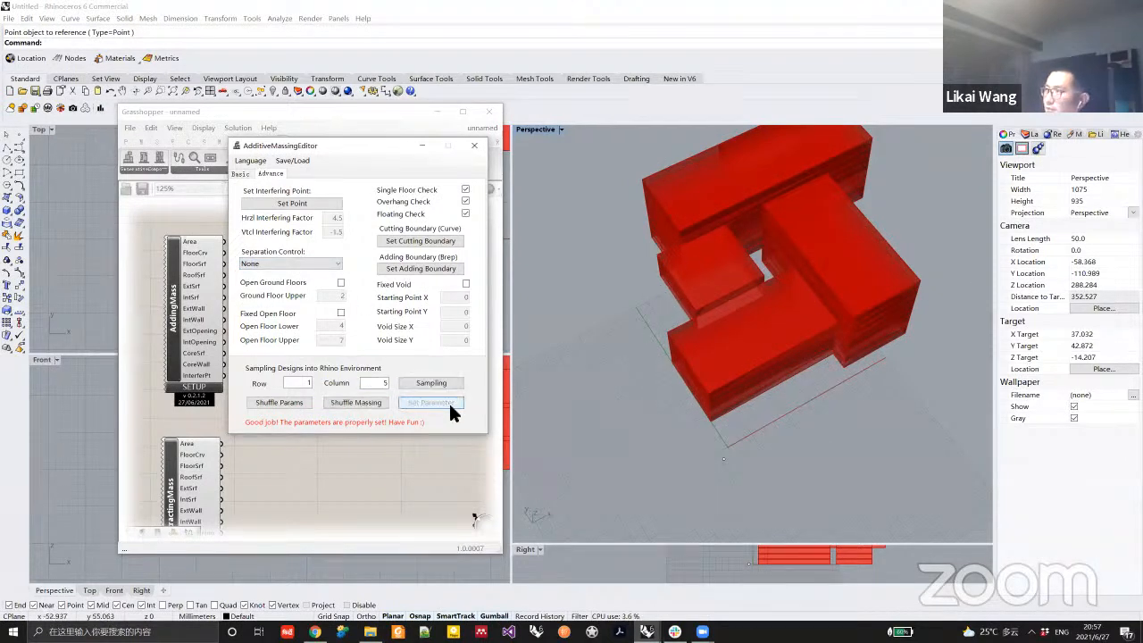
# Set Separation Control to Vertical and apply it while viewing the mass from the side.
pyautogui.click(312, 264)
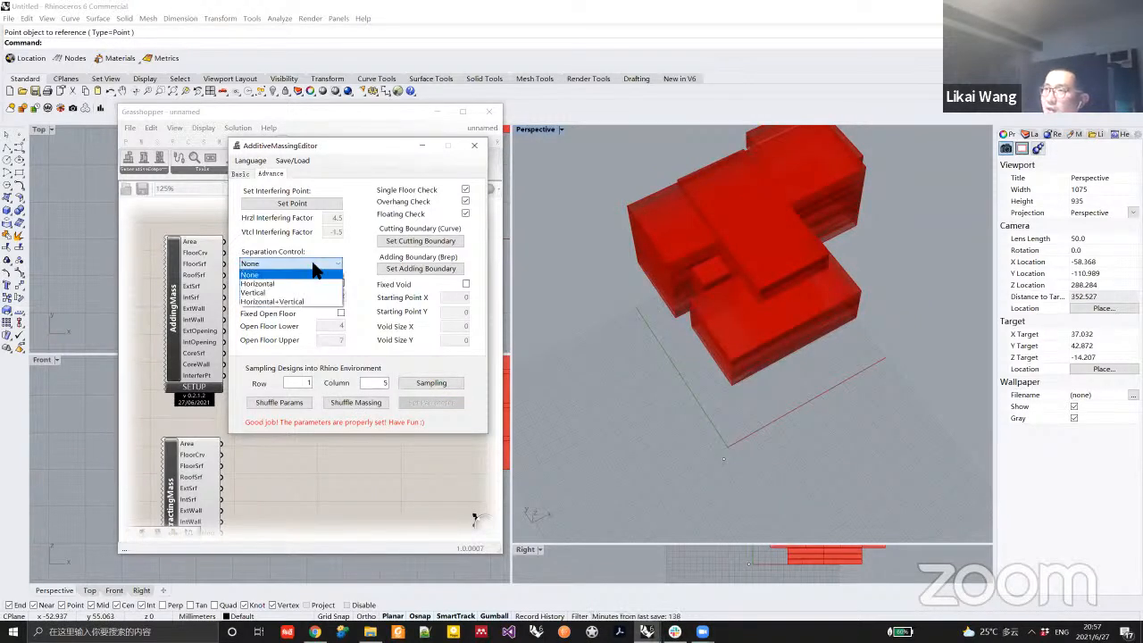
pyautogui.click(268, 276)
pyautogui.moveTo(723, 297); pyautogui.dragTo(332, 386, button='right')
pyautogui.click(416, 401)
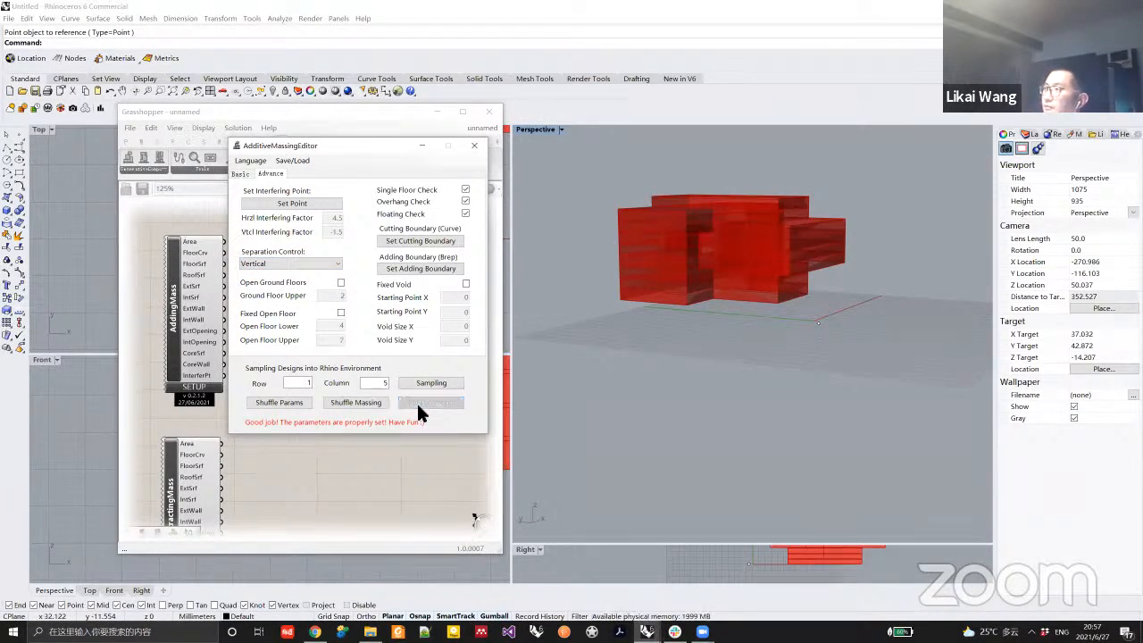
# Shuffle the vertically separated massing, and apply Separation Control None before generating another variant.
pyautogui.click(356, 402)
pyautogui.moveTo(729, 282); pyautogui.dragTo(552, 219, button='right')
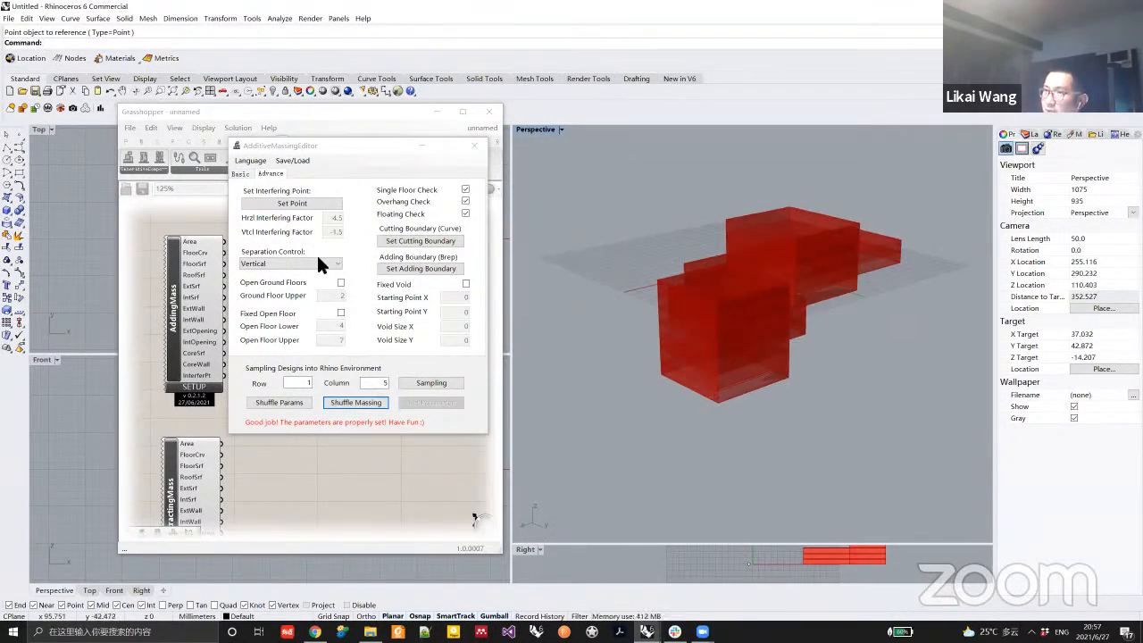
pyautogui.click(290, 263)
pyautogui.click(268, 266)
pyautogui.click(428, 401)
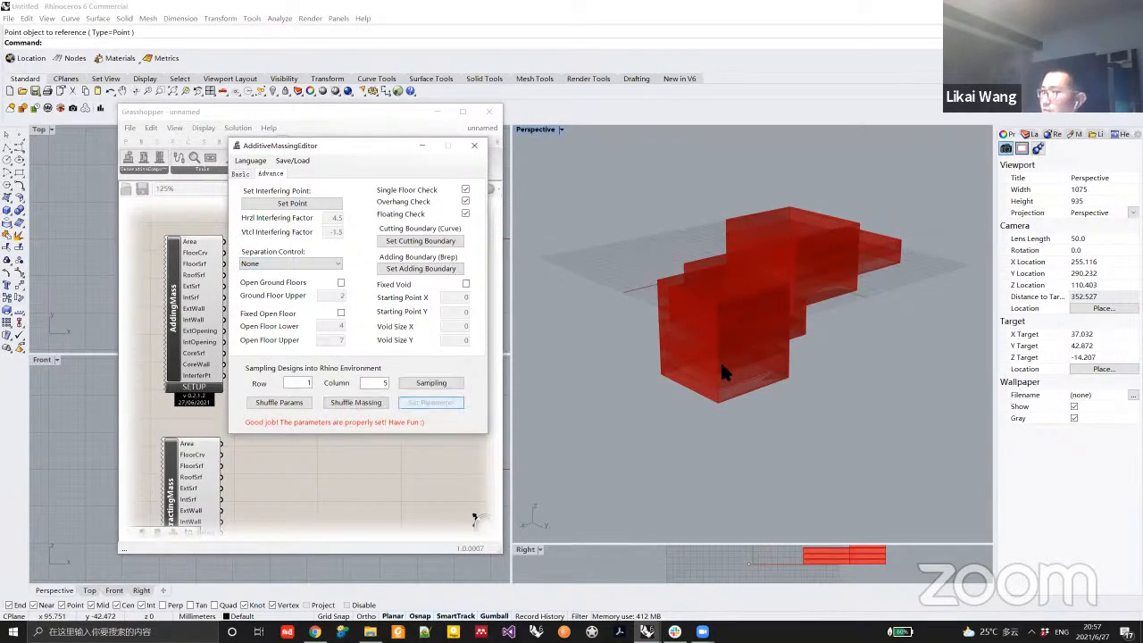
pyautogui.moveTo(725, 373); pyautogui.dragTo(694, 292, button='right')
pyautogui.click(352, 403)
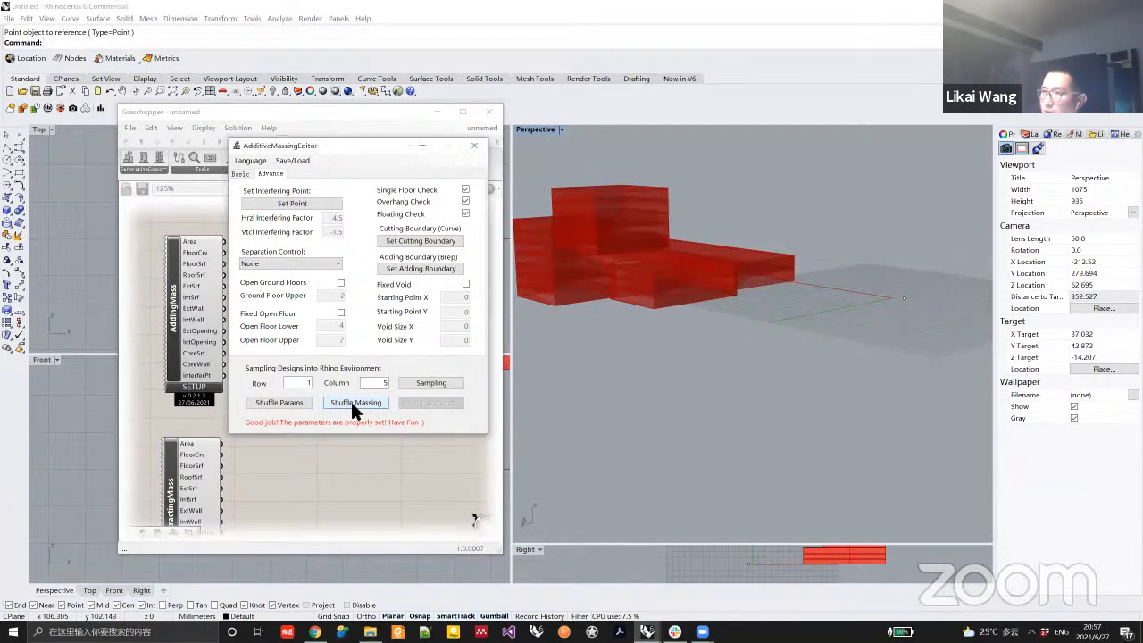
# Set both the minimum and maximum Floor Number to 15 in the basic parameters.
pyautogui.click(241, 173)
pyautogui.moveTo(485, 252); pyautogui.dragTo(496, 250)
pyautogui.write('15')
pyautogui.moveTo(408, 251); pyautogui.dragTo(467, 253)
pyautogui.write('15')
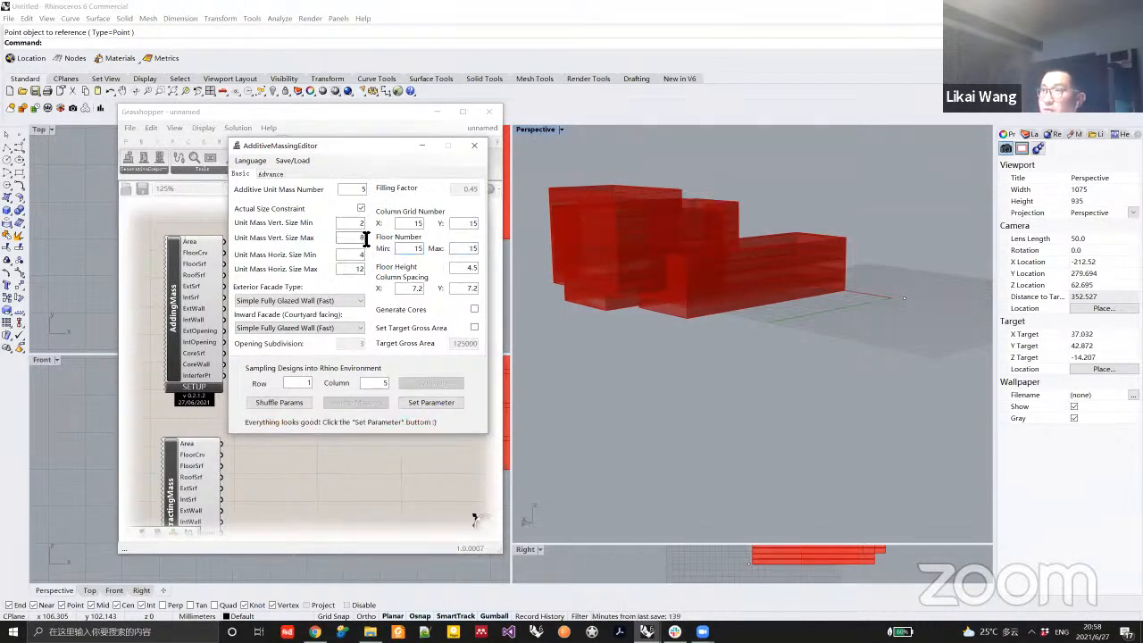
# Set the Unit Mass Vert. Size Min to 4 and Max to 7, and apply the parameters.
pyautogui.doubleClick(362, 222)
pyautogui.write('4')
pyautogui.doubleClick(361, 236)
pyautogui.write('7')
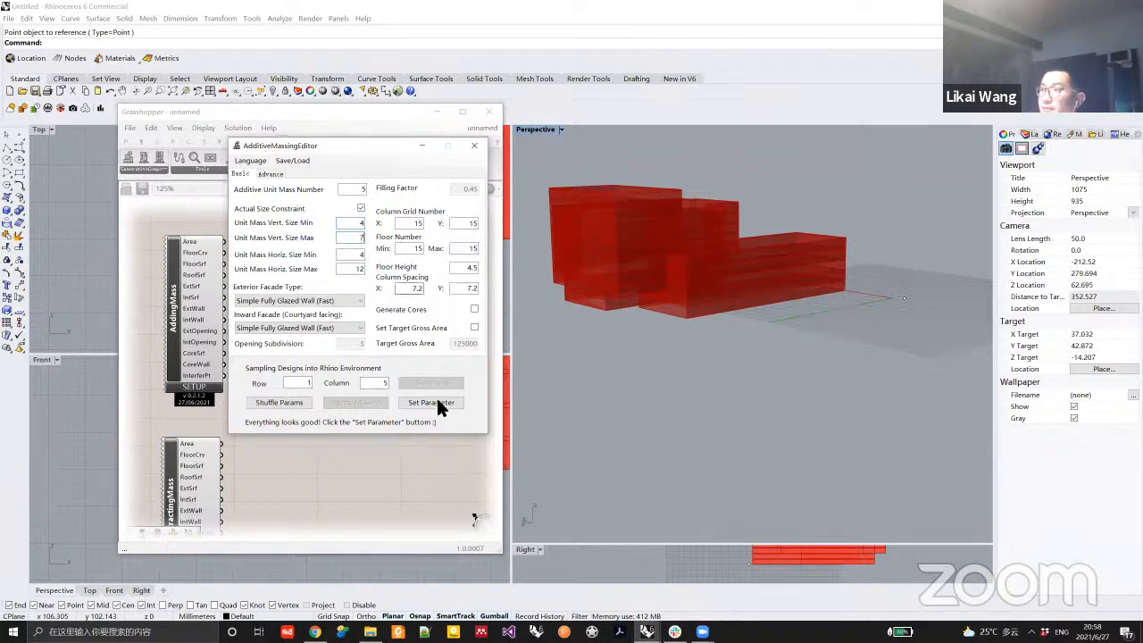
pyautogui.click(437, 403)
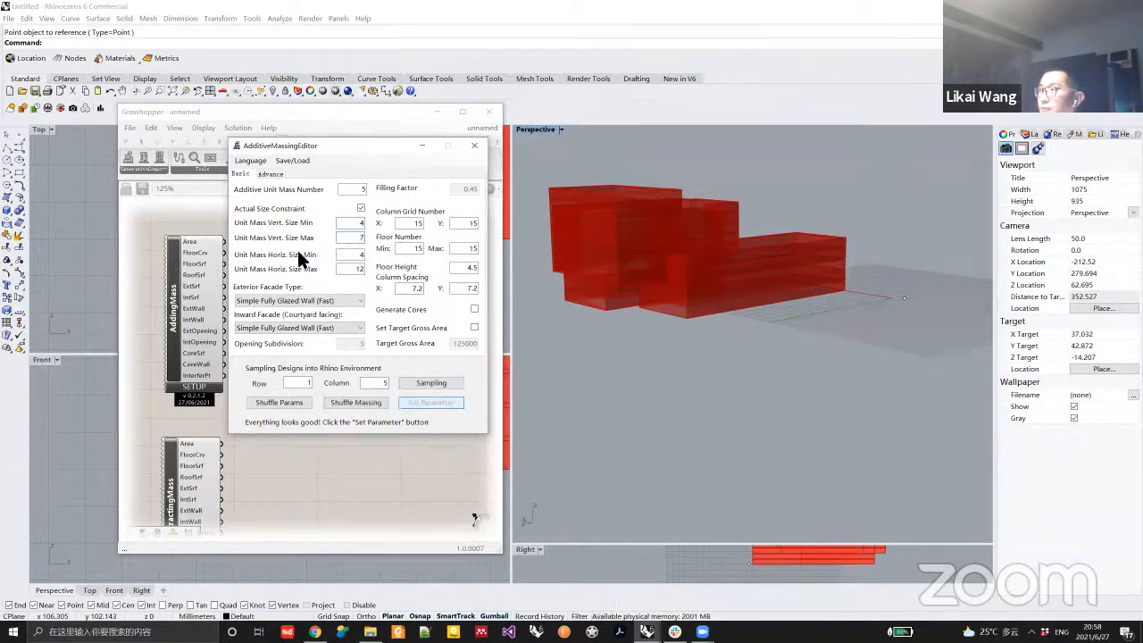
# Set Separation Control to Vertical, apply it, and shuffle the massing to inspect the vertical separation from the side.
pyautogui.click(271, 174)
pyautogui.moveTo(625, 242); pyautogui.dragTo(545, 252, button='right')
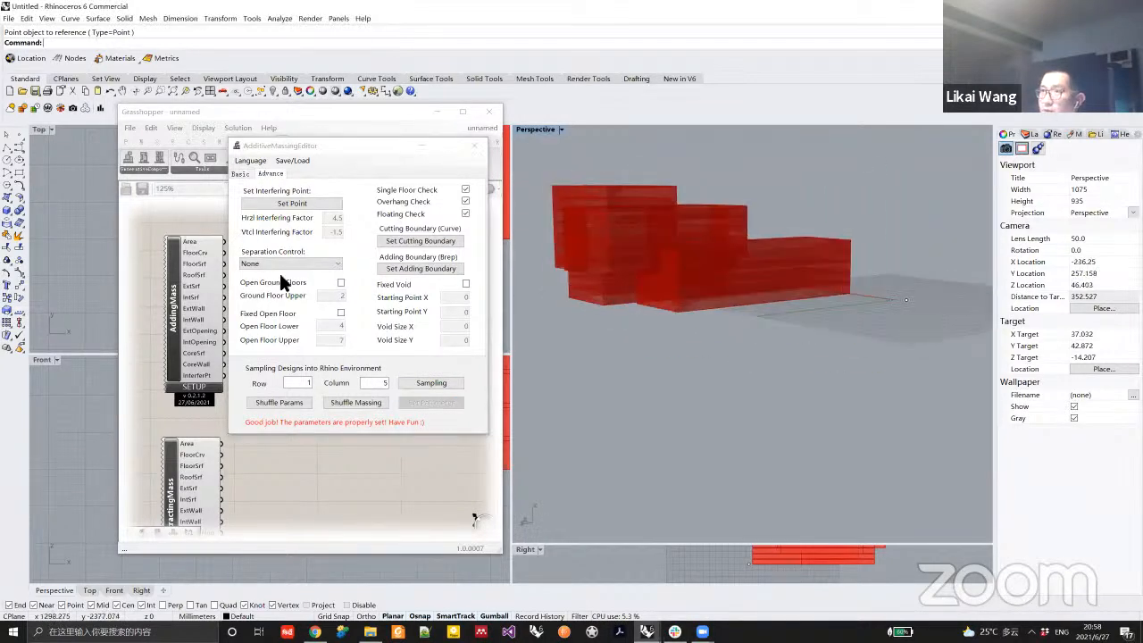
pyautogui.click(295, 264)
pyautogui.click(284, 277)
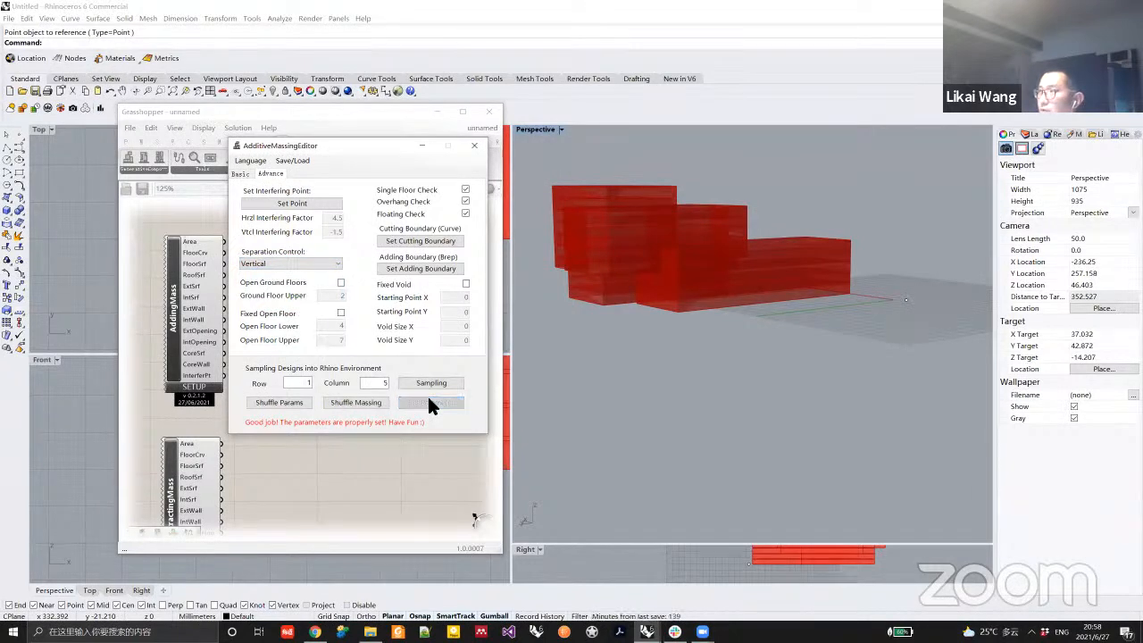
pyautogui.click(360, 403)
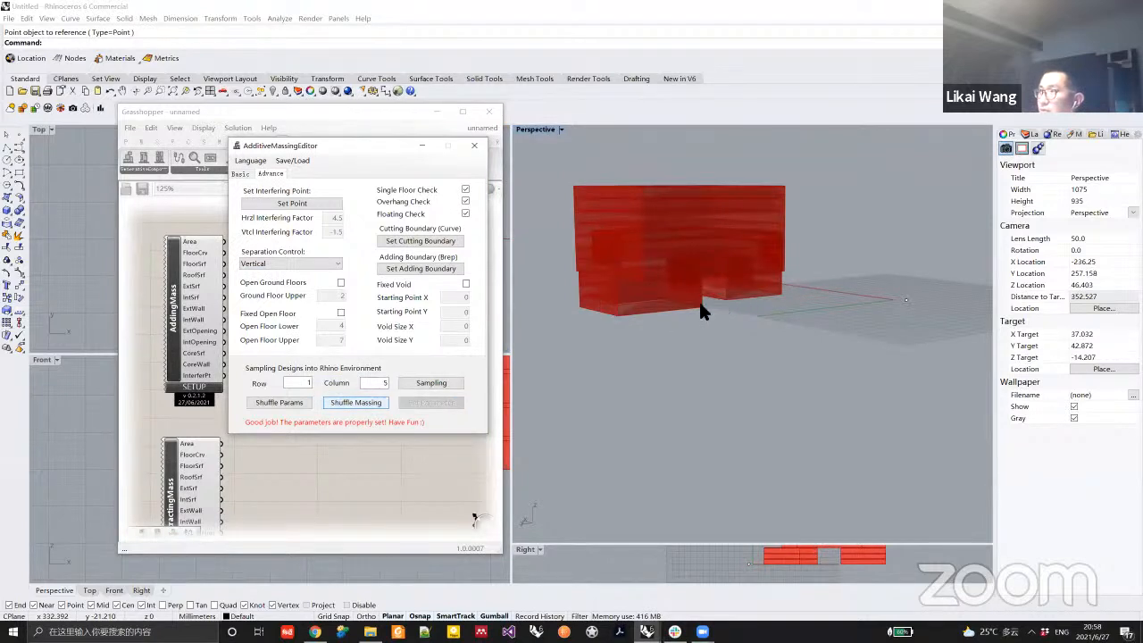
pyautogui.moveTo(661, 308); pyautogui.dragTo(741, 297, button='right')
# Apply Separation Control None for comparison, and switch it to Horizontal+Vertical and apply that.
pyautogui.click(309, 263)
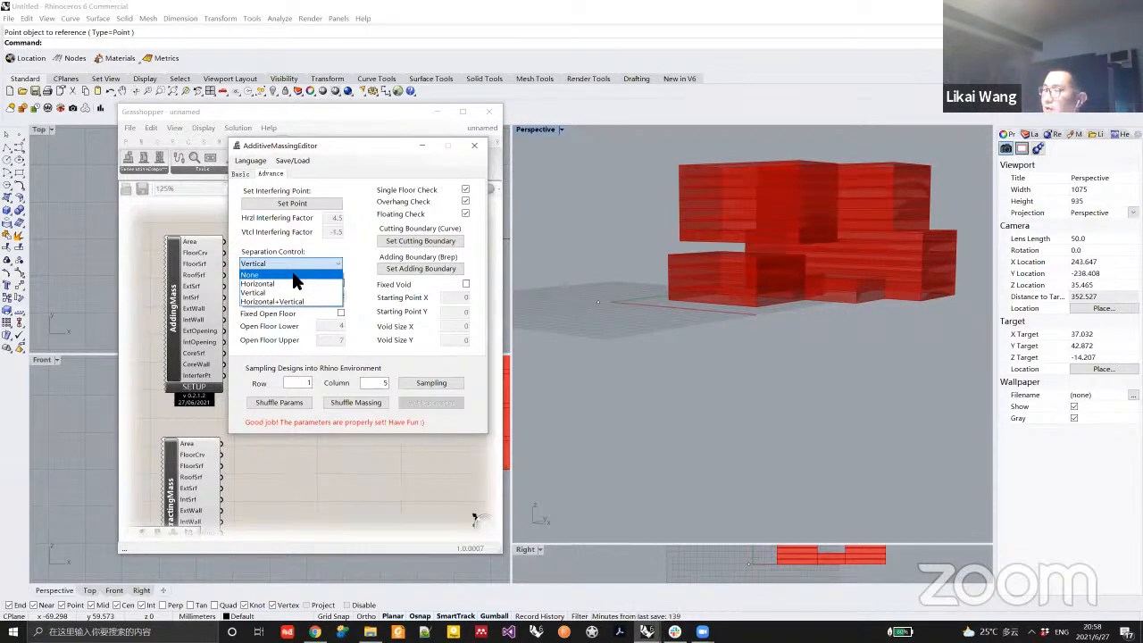
pyautogui.click(294, 275)
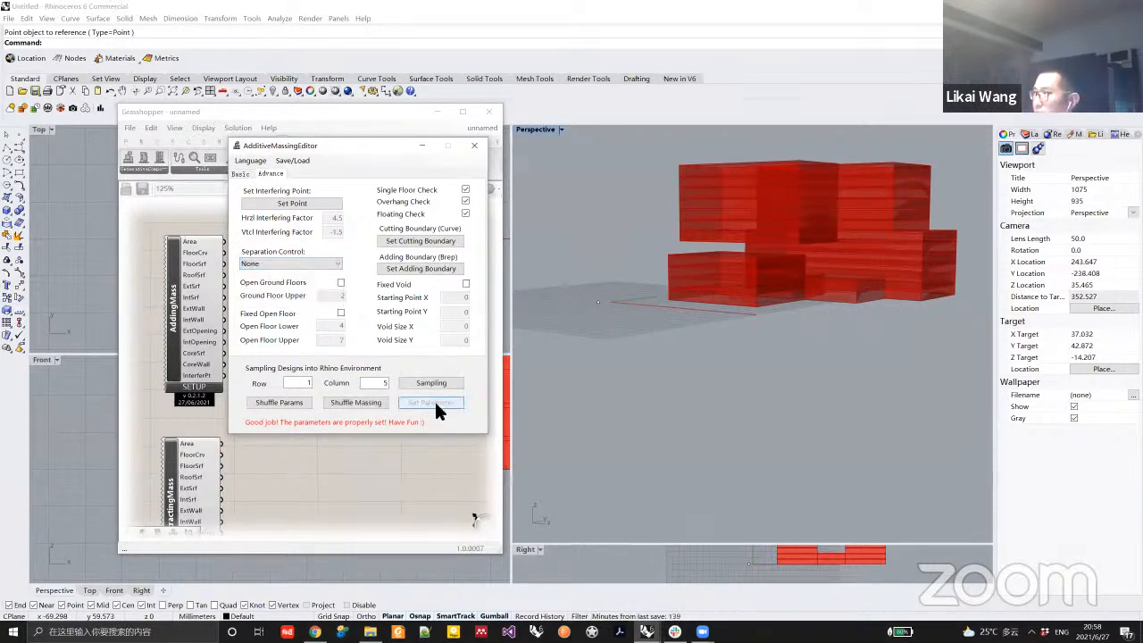
pyautogui.click(287, 264)
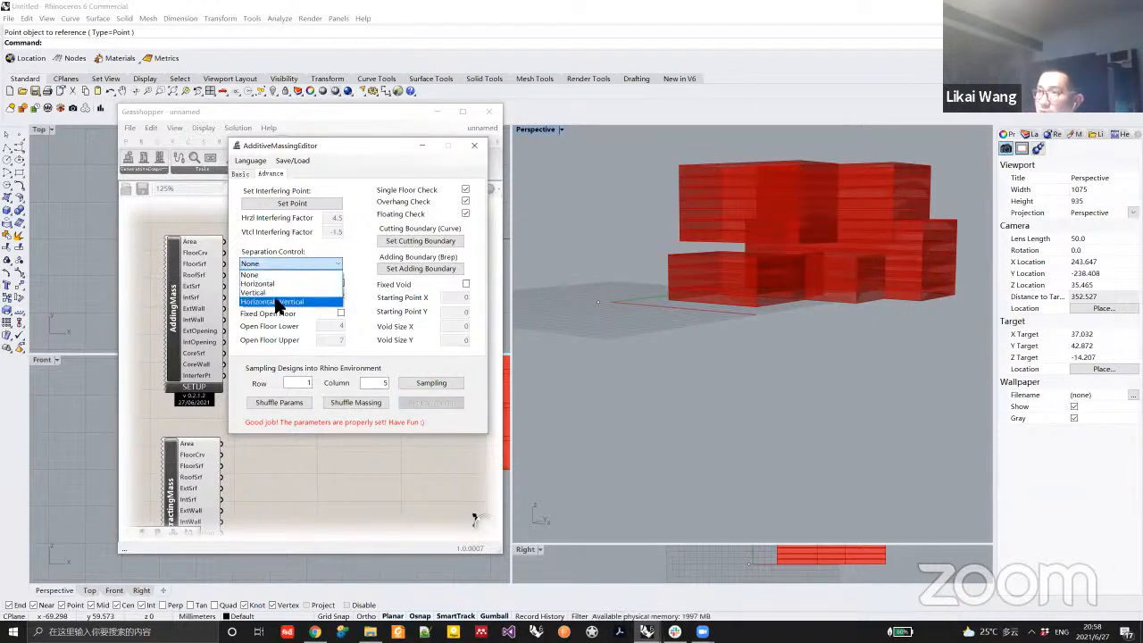
pyautogui.click(276, 303)
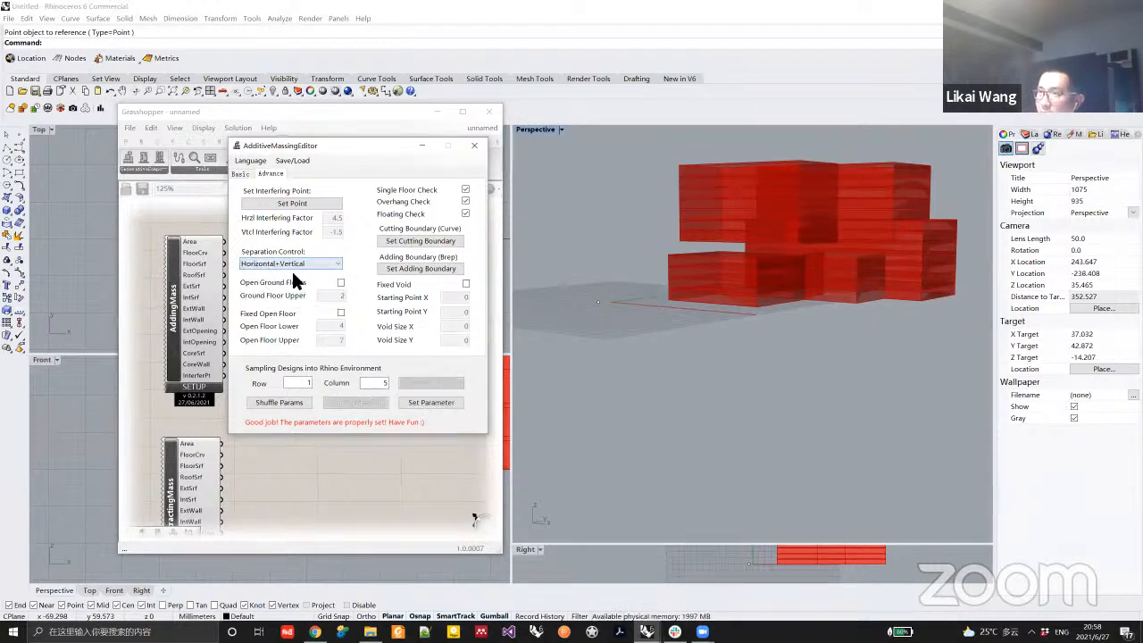
pyautogui.click(427, 402)
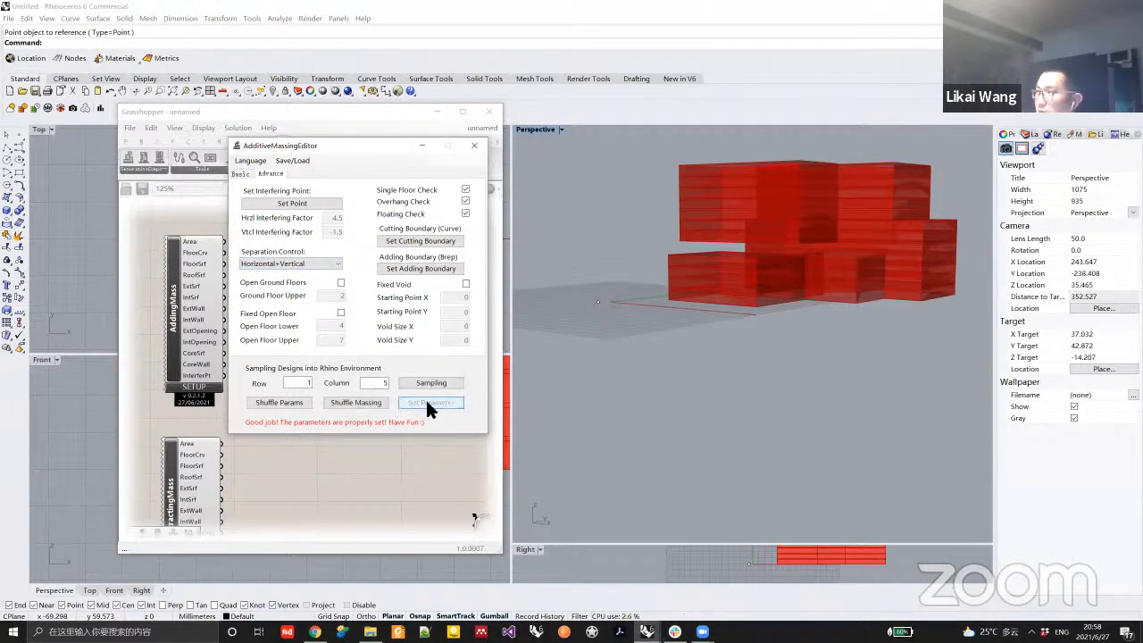
# Shuffle the Horizontal+Vertical massing twice and inspect the variant from above.
pyautogui.click(356, 402)
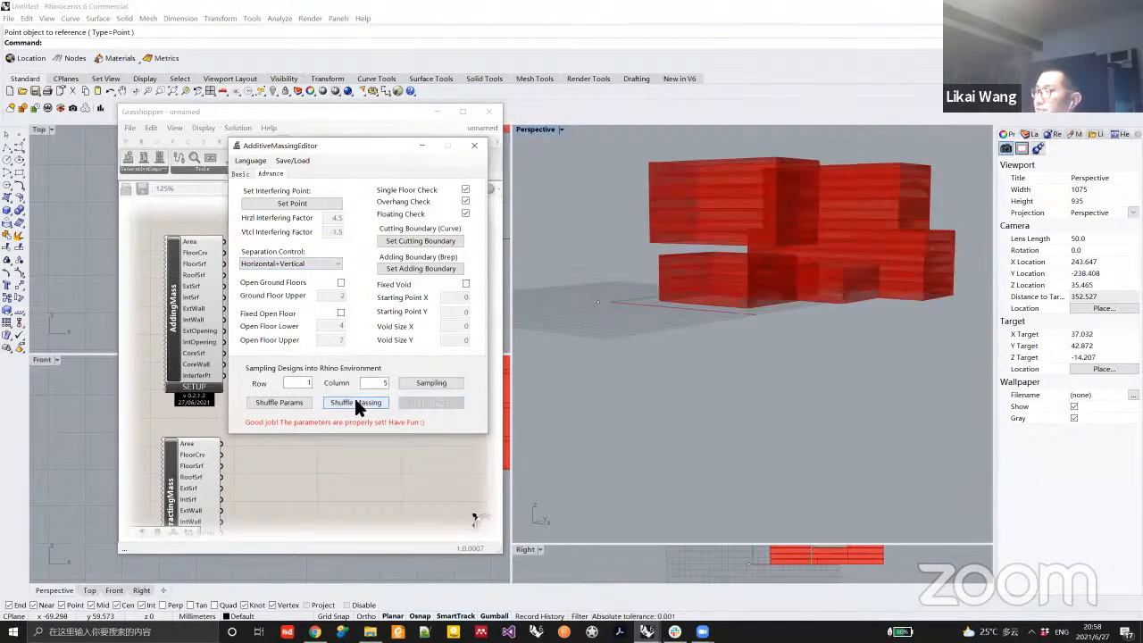
pyautogui.click(355, 401)
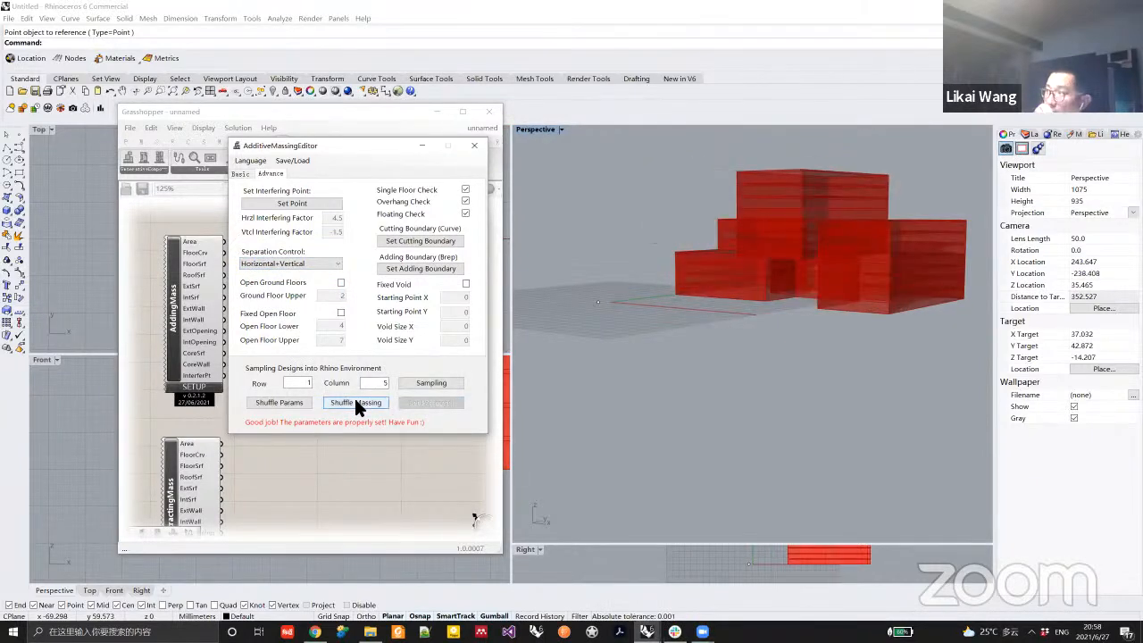
pyautogui.moveTo(816, 256); pyautogui.dragTo(527, 303, button='right')
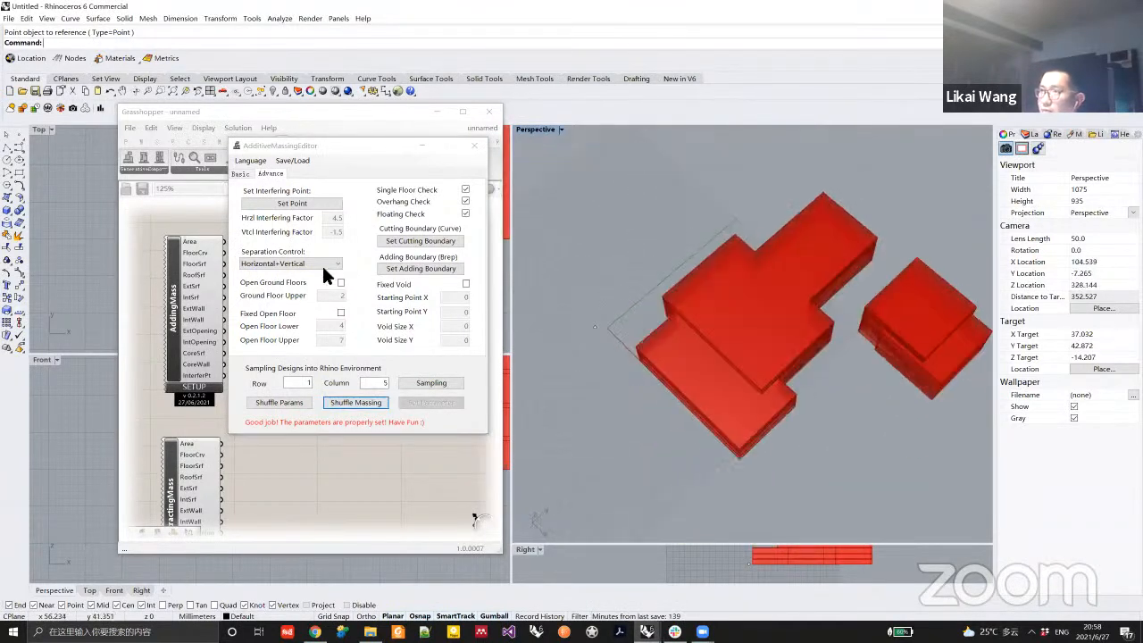
# Return Separation Control to None, apply it, and shuffle the massing to inspect the result from the side.
pyautogui.click(308, 263)
pyautogui.click(291, 274)
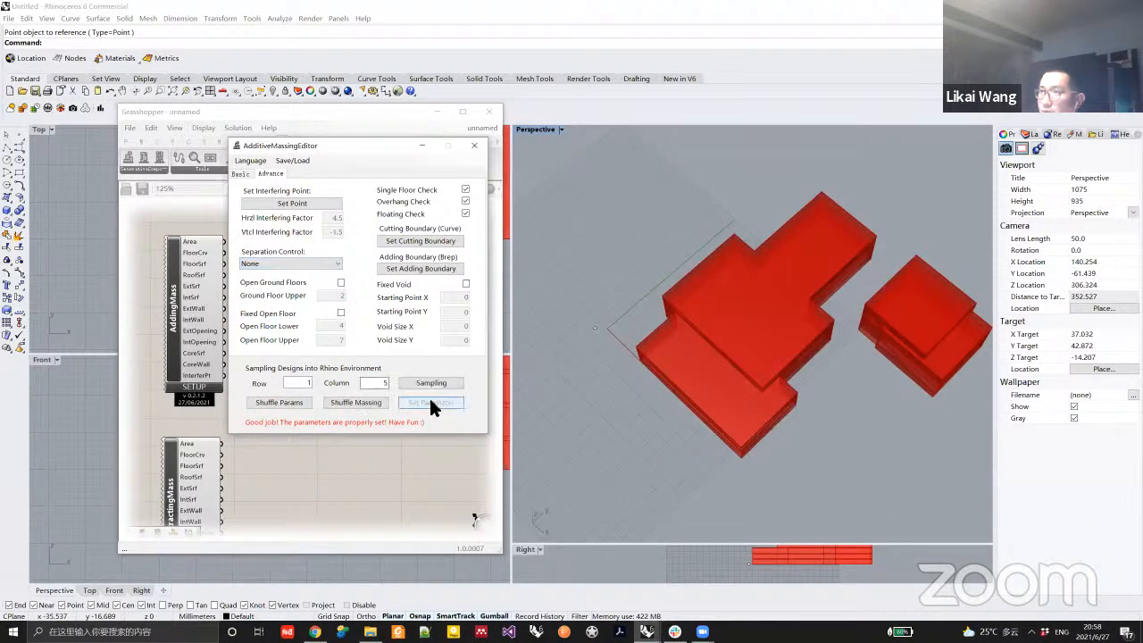
pyautogui.click(355, 403)
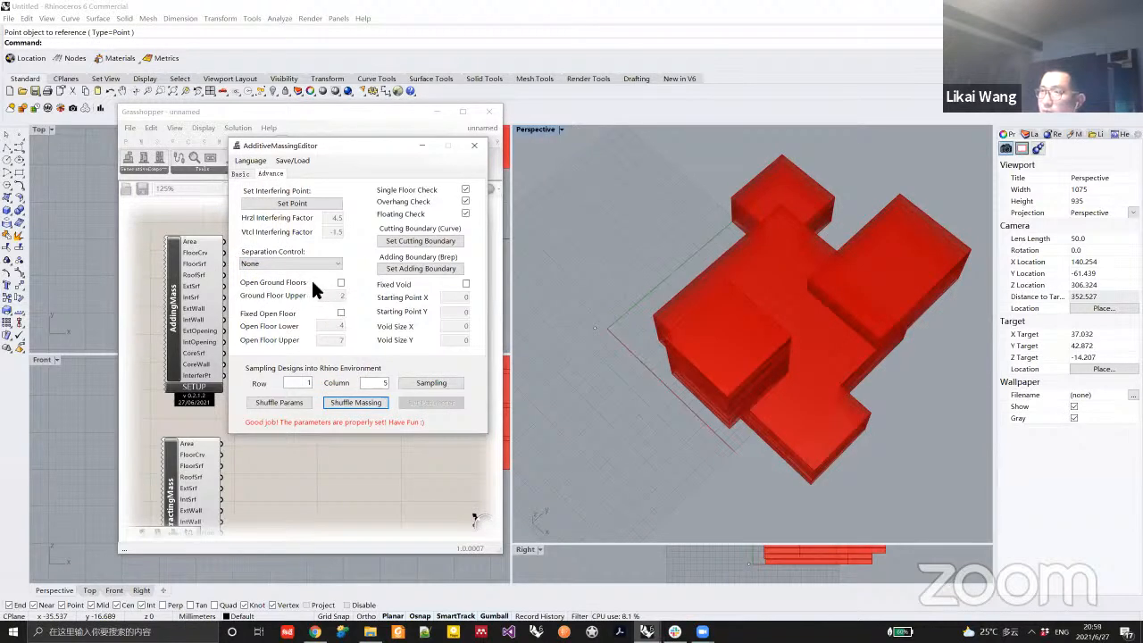
pyautogui.moveTo(732, 324); pyautogui.dragTo(562, 304, button='right')
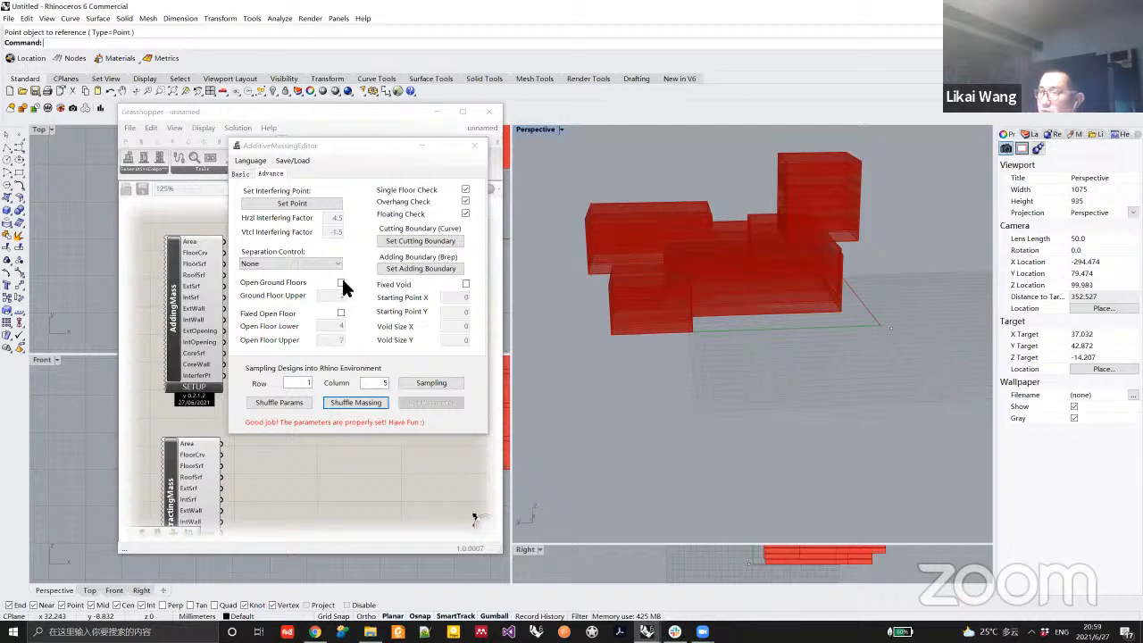
pyautogui.moveTo(686, 308); pyautogui.dragTo(637, 311, button='right')
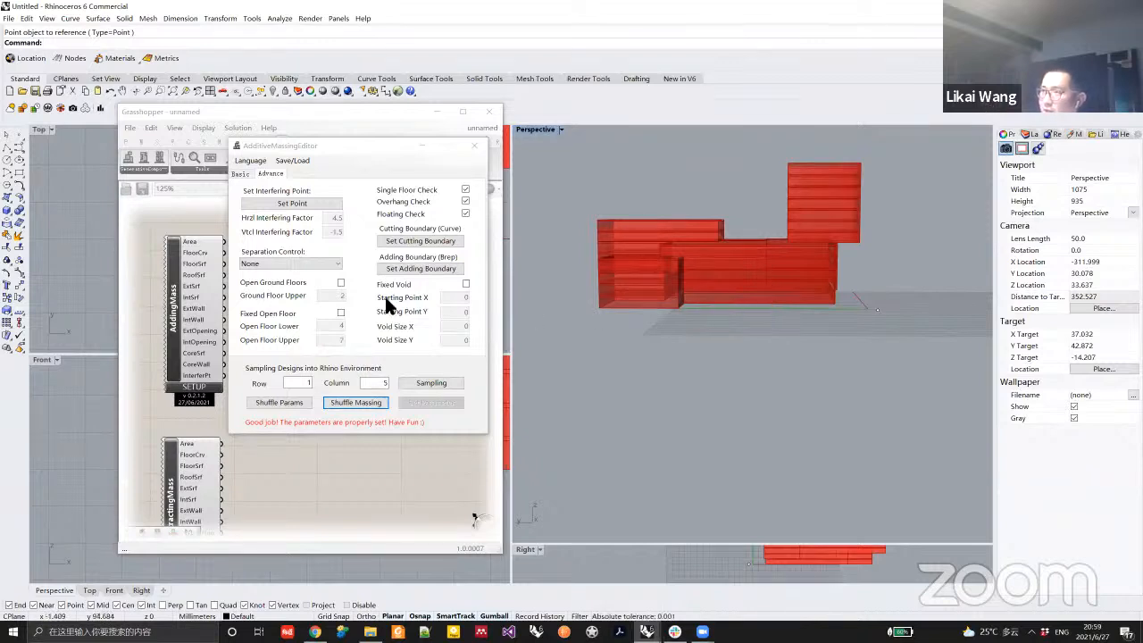
# Apply Open Ground Floors, inspect the base of the mass, and disable the option and reapply the parameters.
pyautogui.click(341, 283)
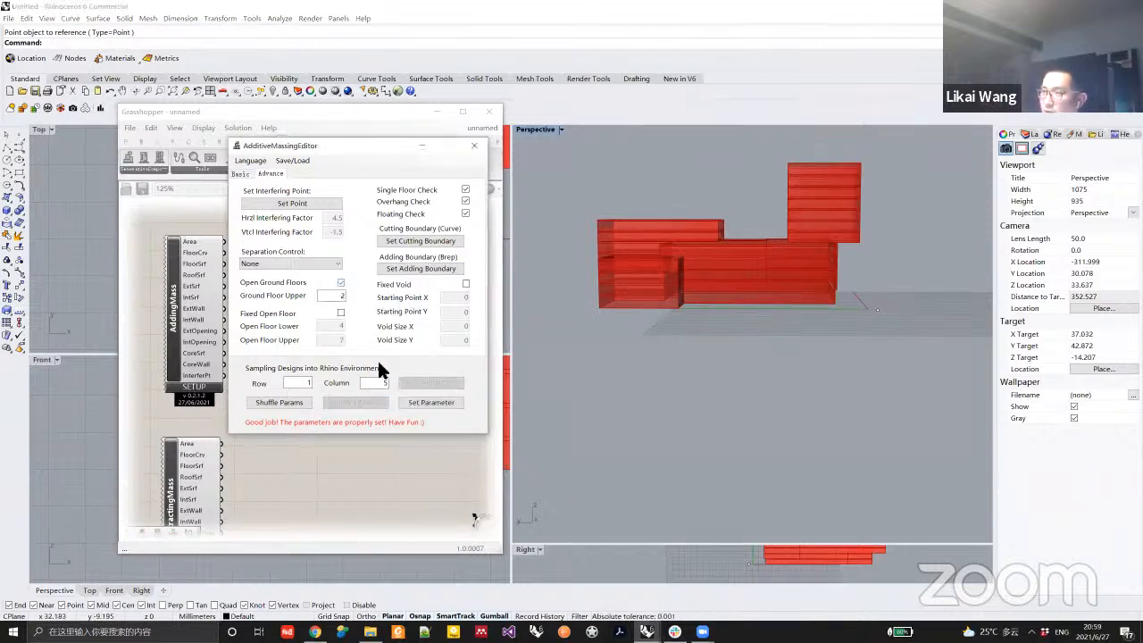
pyautogui.click(422, 401)
pyautogui.moveTo(720, 320); pyautogui.dragTo(720, 304, button='right')
pyautogui.moveTo(637, 281); pyautogui.dragTo(848, 296, button='right')
pyautogui.click(340, 283)
pyautogui.click(431, 401)
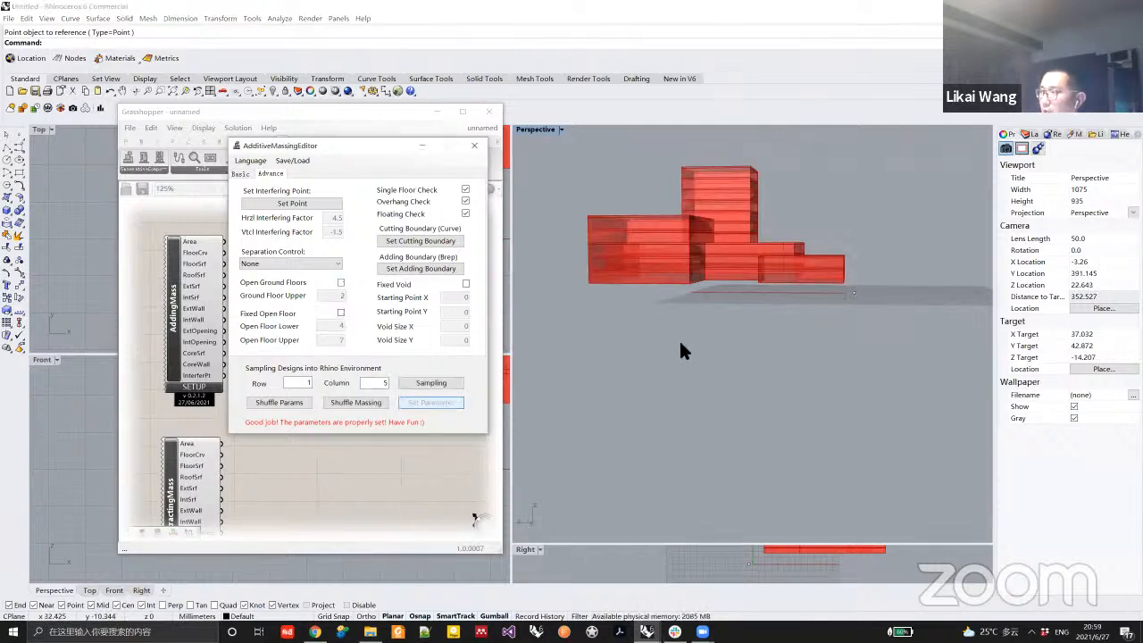
# Set the Column Grid Number to 8 in both X and Y.
pyautogui.click(241, 173)
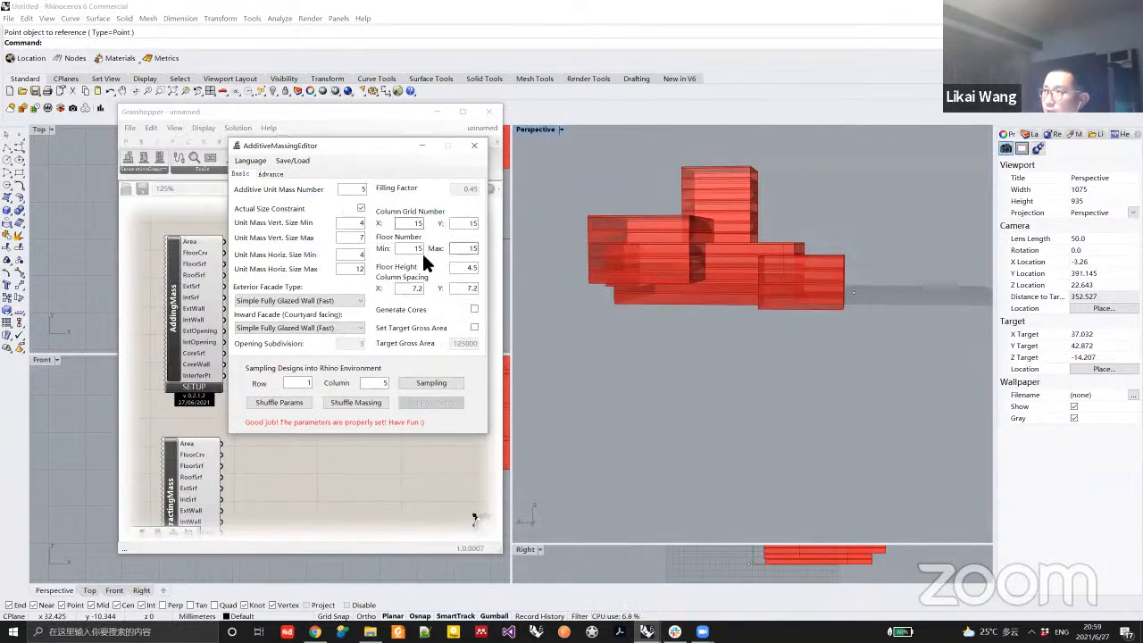
pyautogui.doubleClick(416, 223)
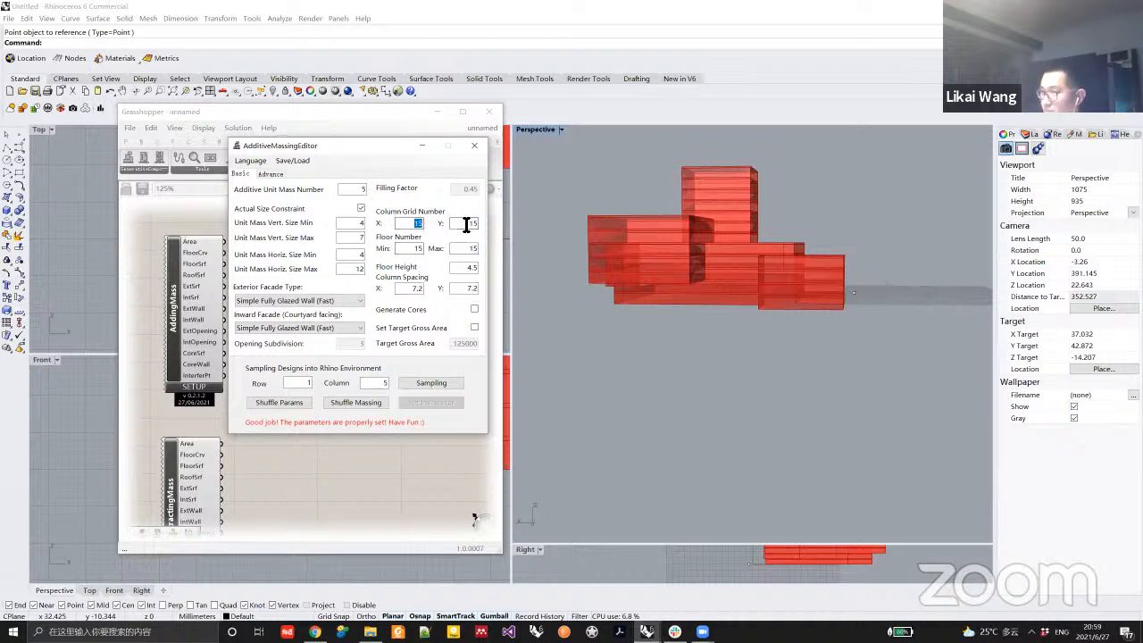
pyautogui.write('8')
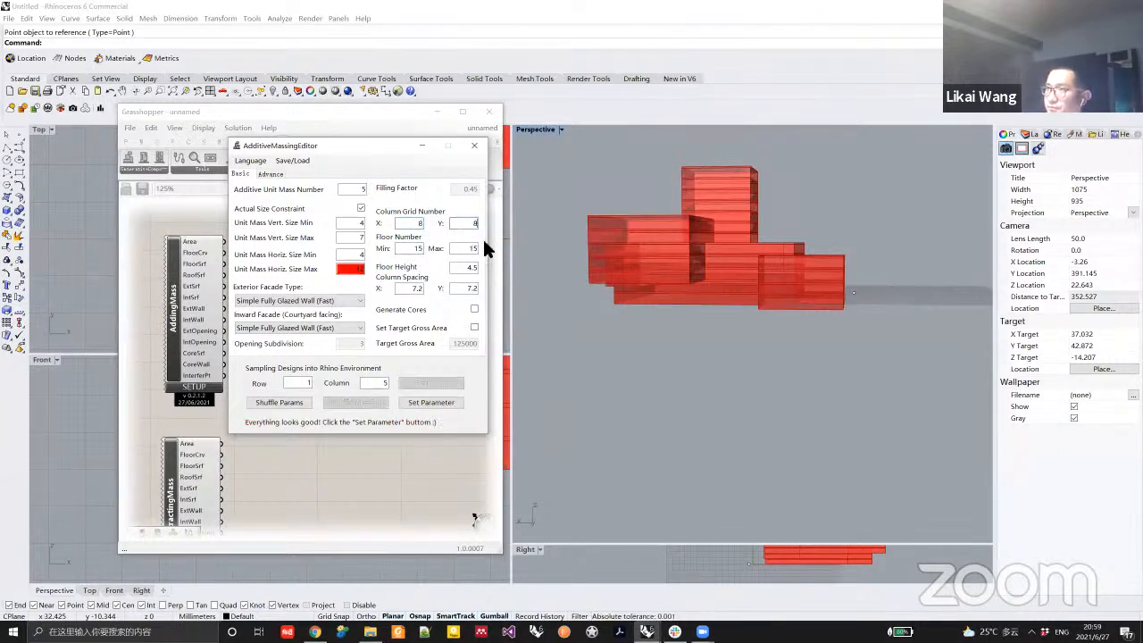
# Set Unit Mass Horiz. Size Max to 8 and Floor Number Min and Max to 30, and apply and shuffle the massing.
pyautogui.doubleClick(416, 248)
pyautogui.write('30')
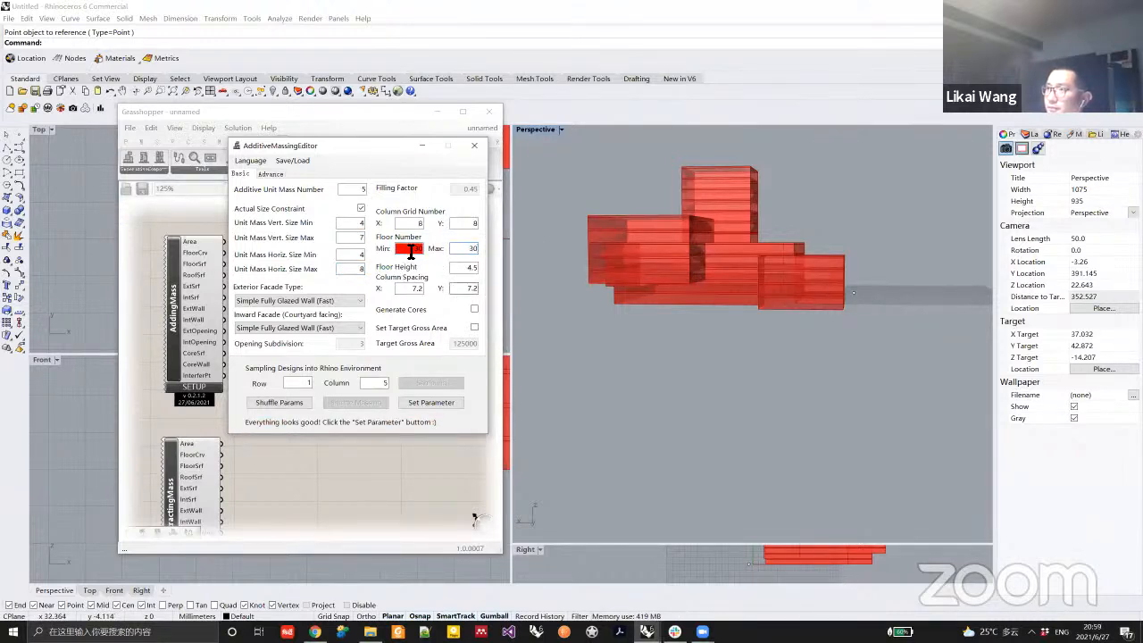
pyautogui.moveTo(410, 252); pyautogui.dragTo(467, 250)
pyautogui.write('3030')
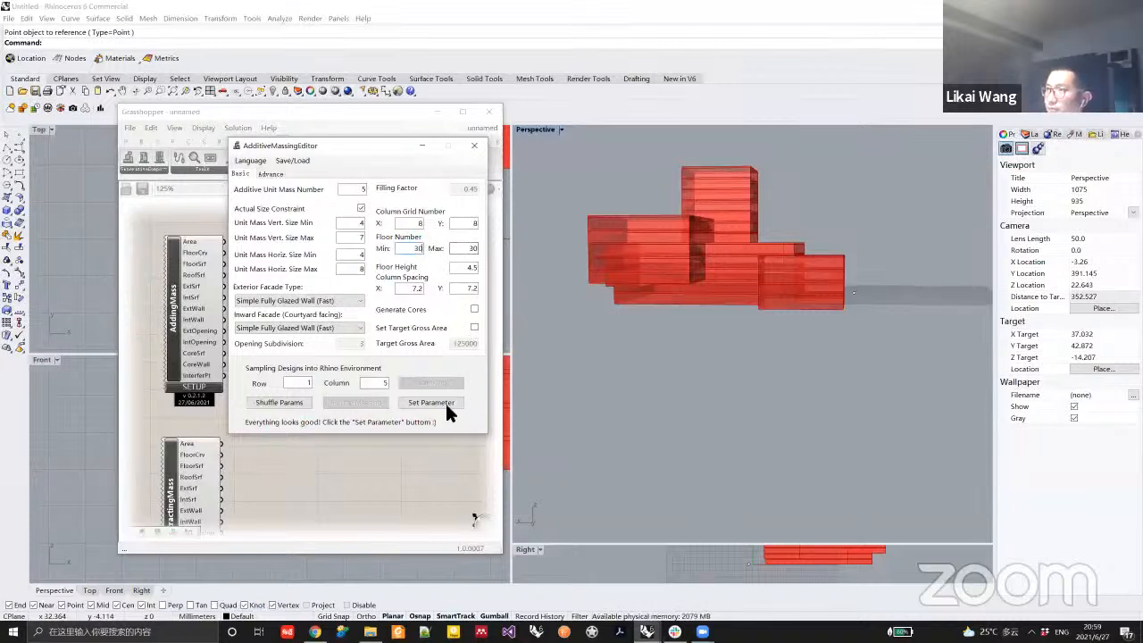
pyautogui.click(432, 403)
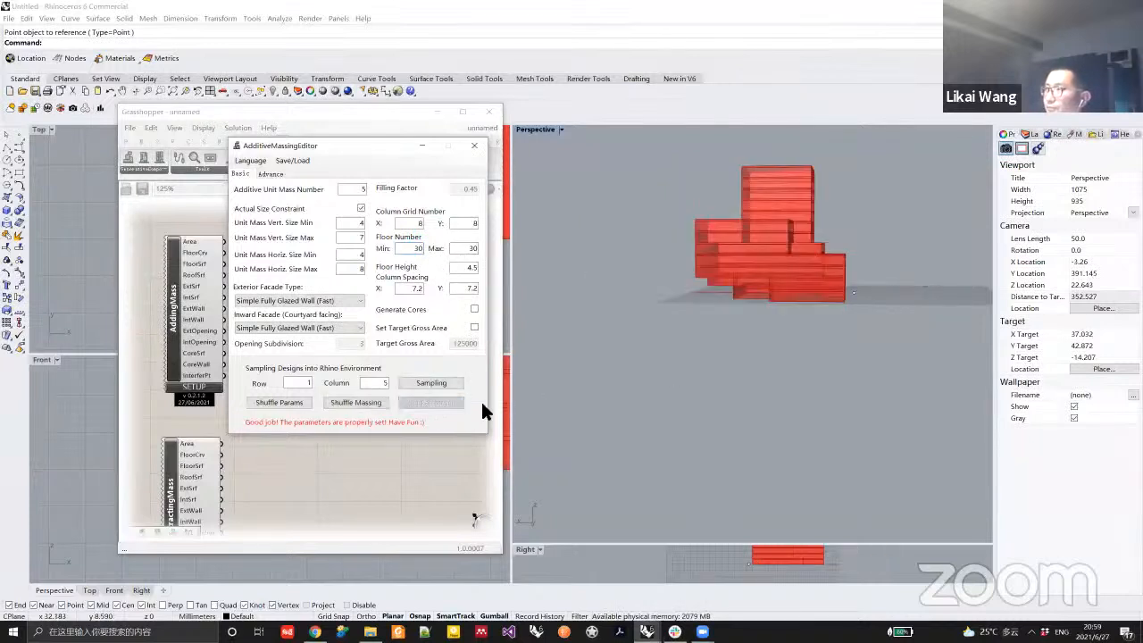
pyautogui.click(361, 402)
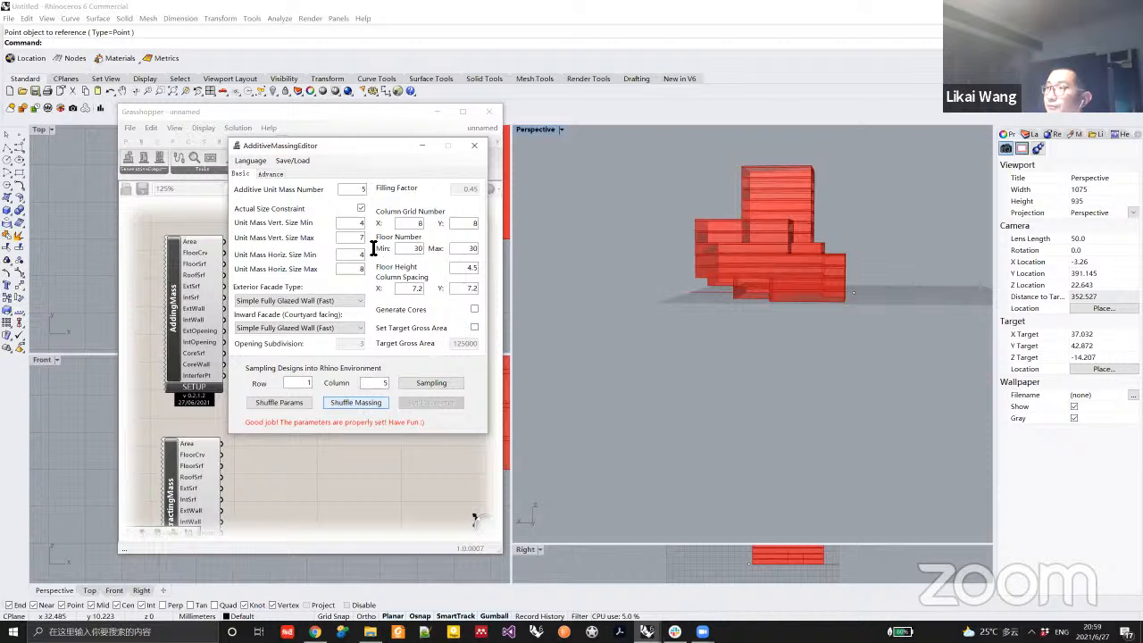
# Disable Actual Size Constraint, apply it, and shuffle the massing twice to inspect the full tower.
pyautogui.click(361, 208)
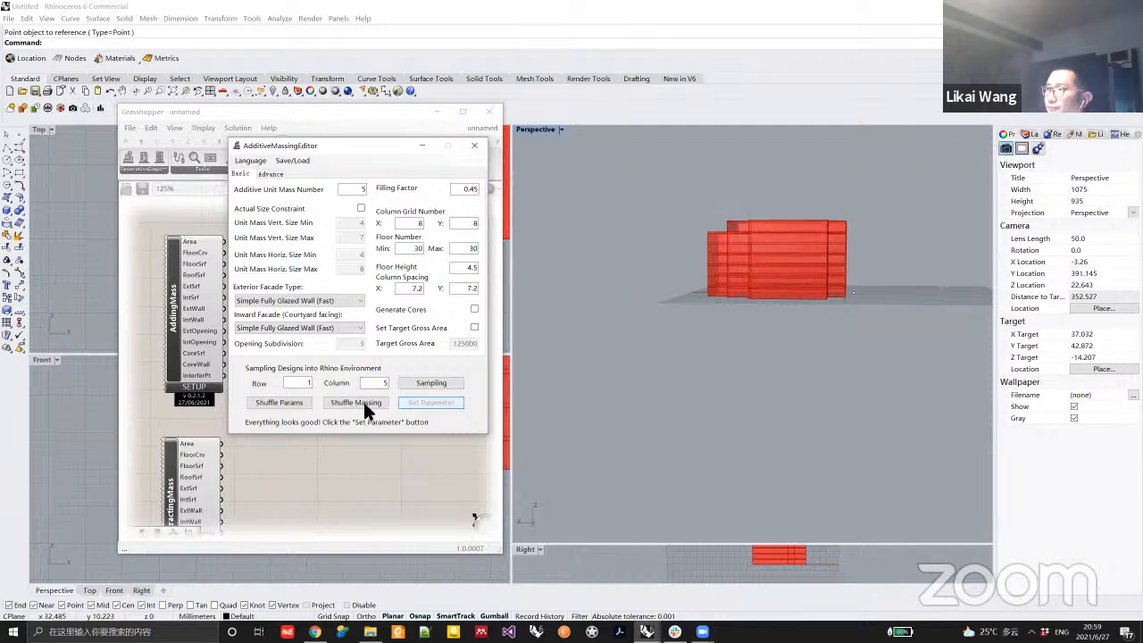
pyautogui.click(363, 404)
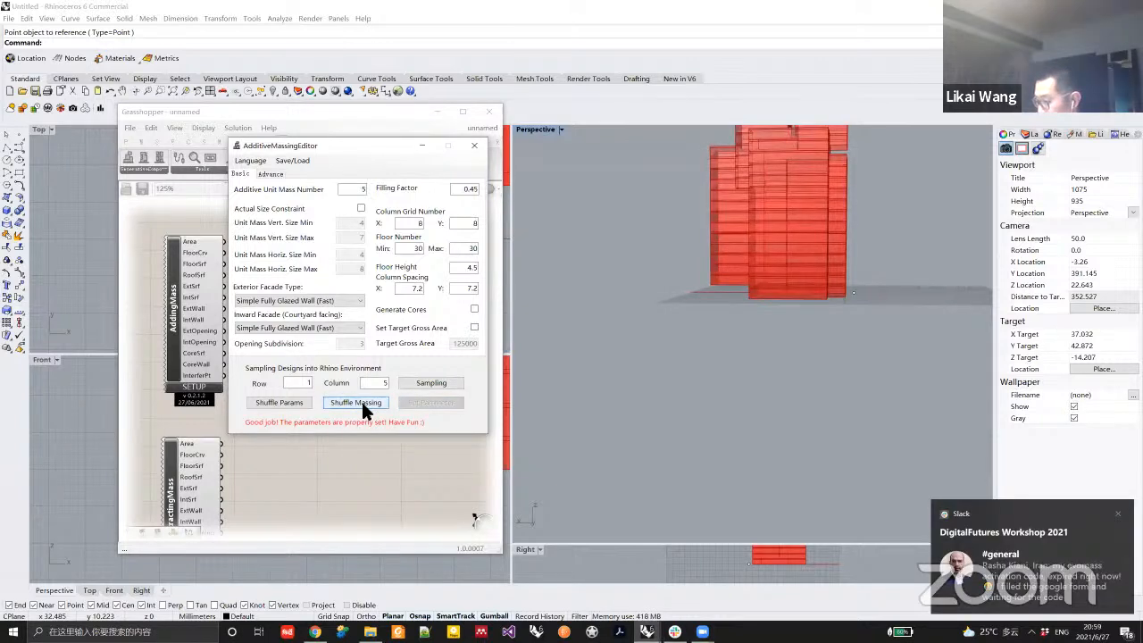
pyautogui.click(364, 402)
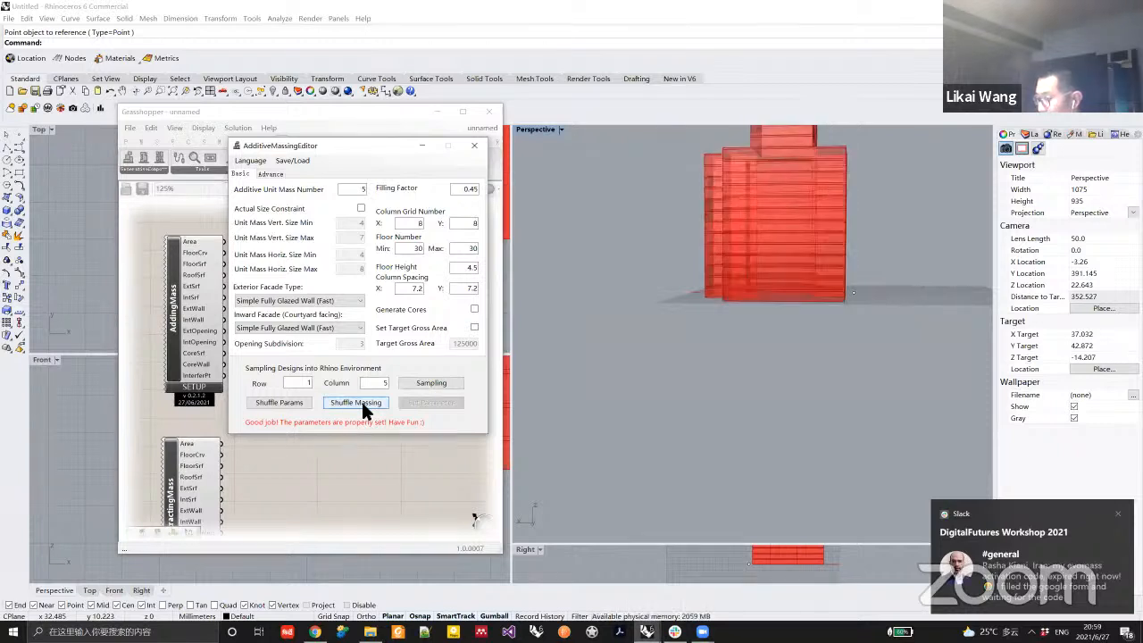
pyautogui.moveTo(758, 305); pyautogui.dragTo(688, 326, button='right')
pyautogui.moveTo(750, 284); pyautogui.dragTo(786, 312, button='right')
# Apply Fixed Open Floor from floor 4 to floor 7 to the tower, and disable the option again.
pyautogui.click(269, 173)
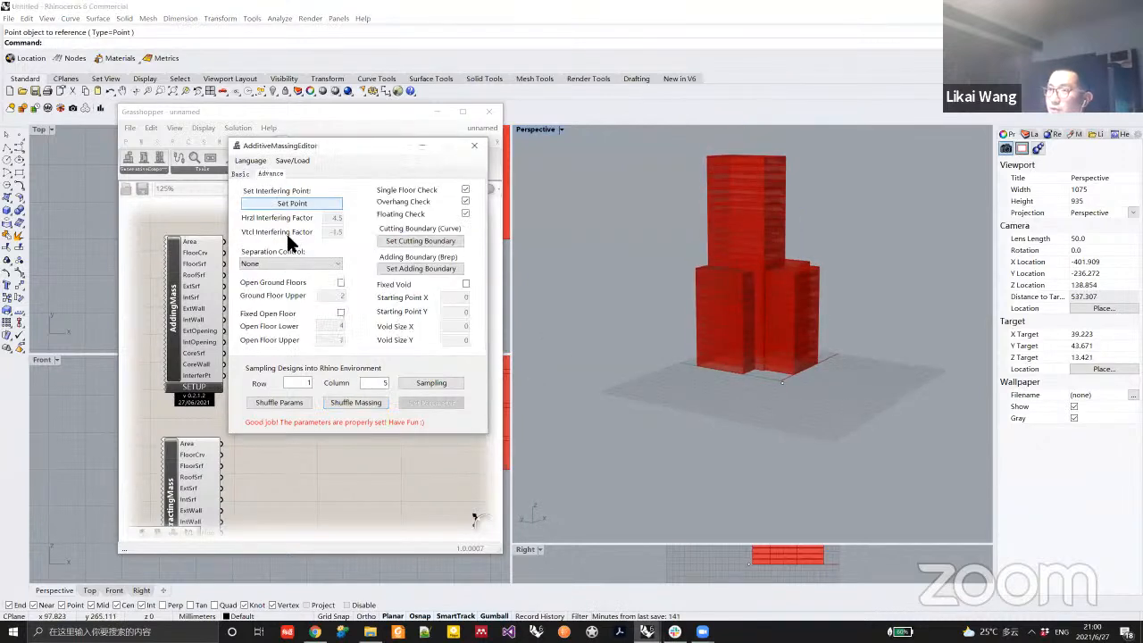
pyautogui.click(340, 313)
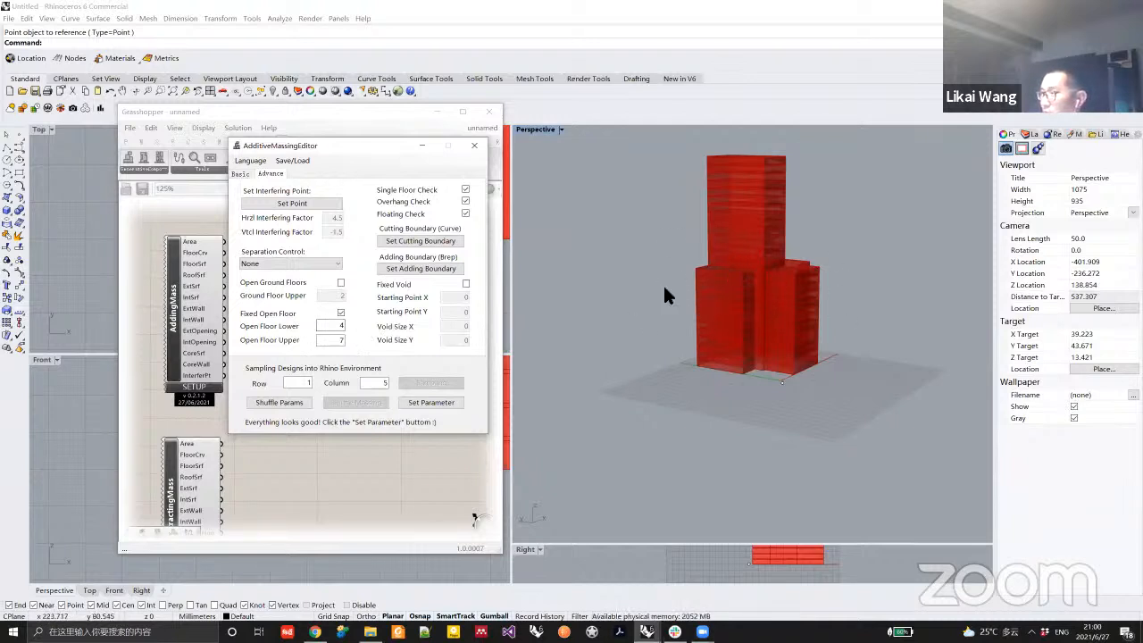
pyautogui.click(440, 402)
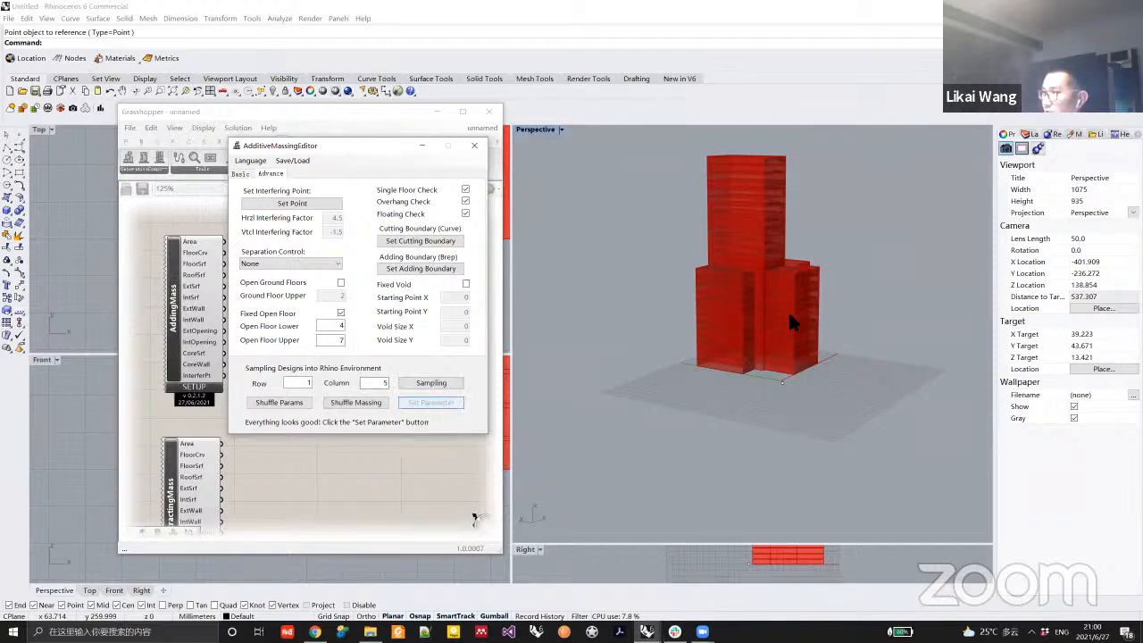
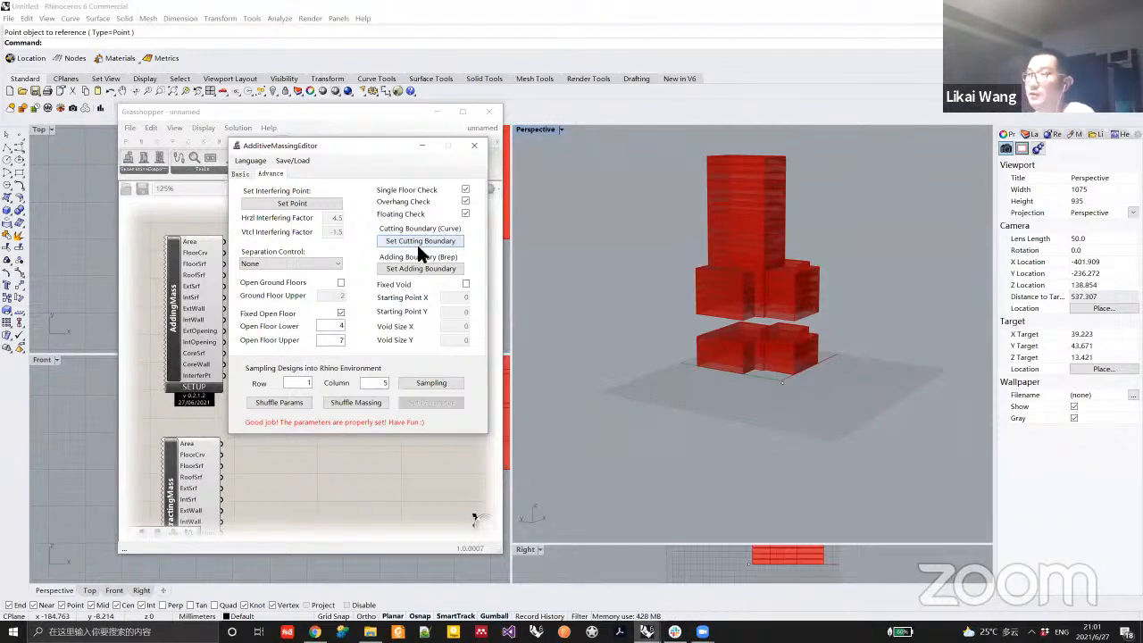
pyautogui.click(338, 312)
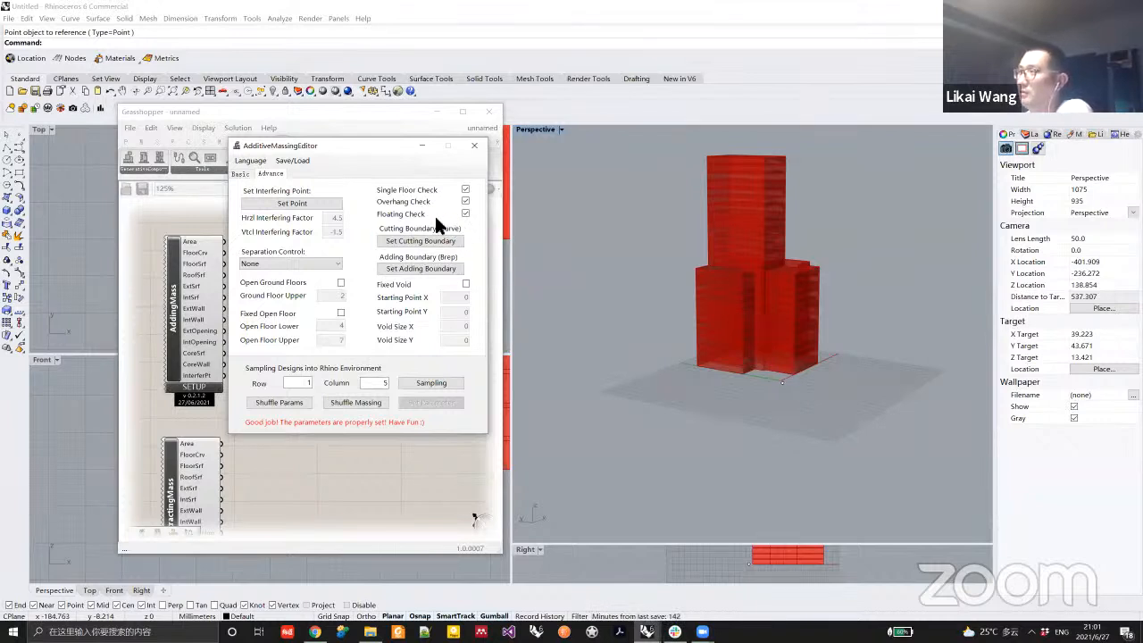
pyautogui.click(457, 190)
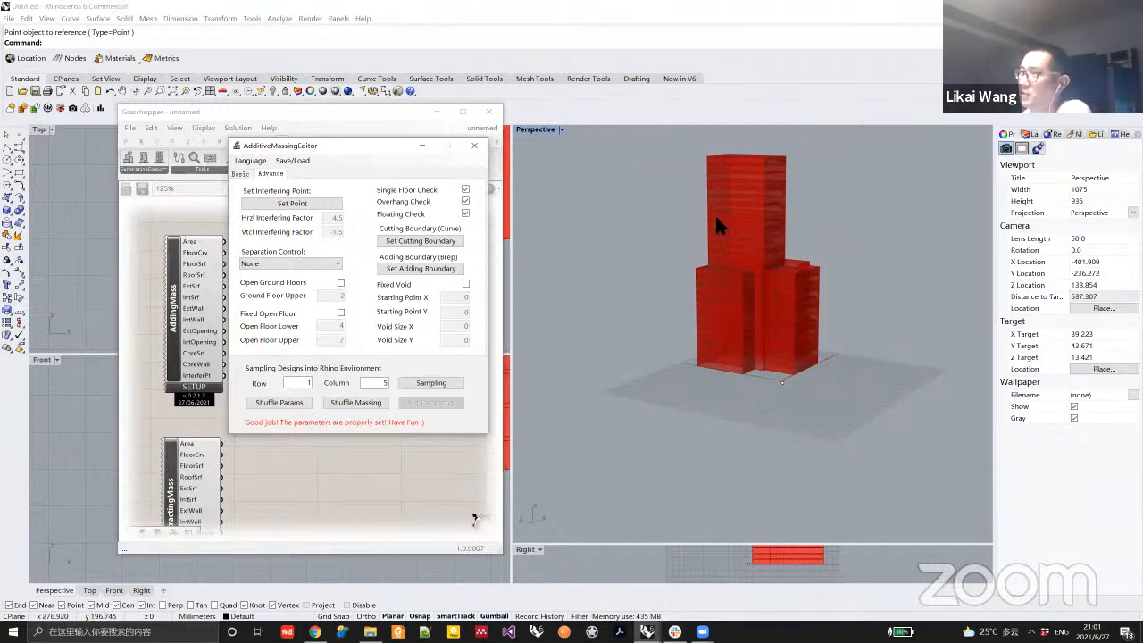
# Set the Floor Number Min and Max to 10 in the basic massing parameters.
pyautogui.click(239, 174)
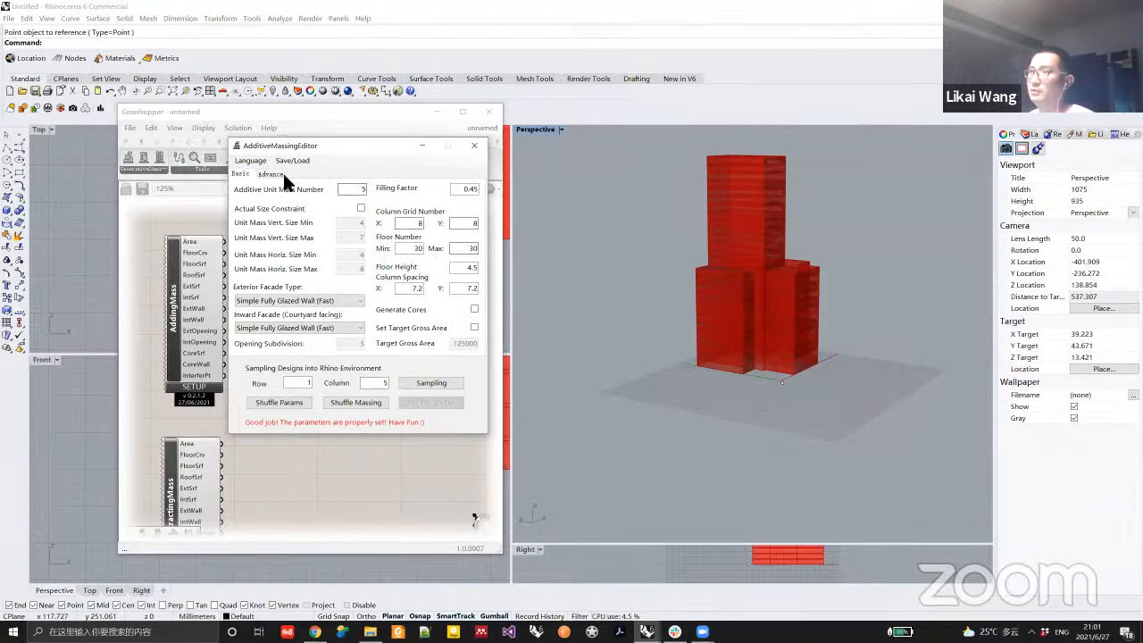
pyautogui.doubleClick(464, 248)
pyautogui.write('10')
pyautogui.moveTo(411, 248); pyautogui.dragTo(476, 250)
pyautogui.write('10')
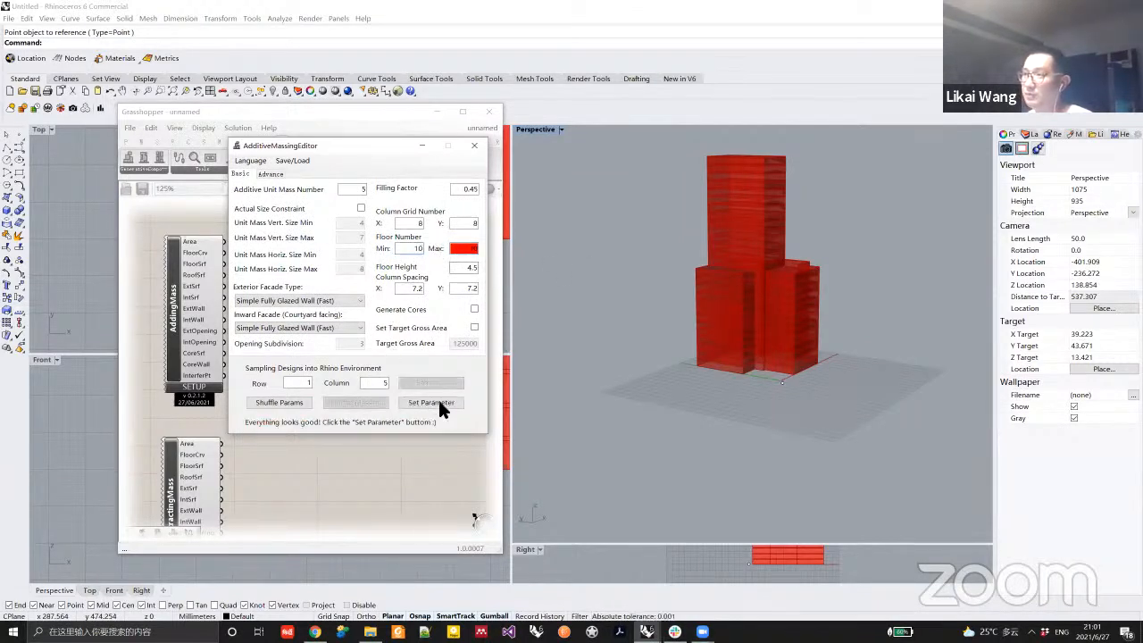
# Set the Column Grid Number to 10 in X and Y, apply the parameters, and shuffle the massing twice.
pyautogui.doubleClick(411, 224)
pyautogui.write('10')
pyautogui.doubleClick(469, 223)
pyautogui.write('10')
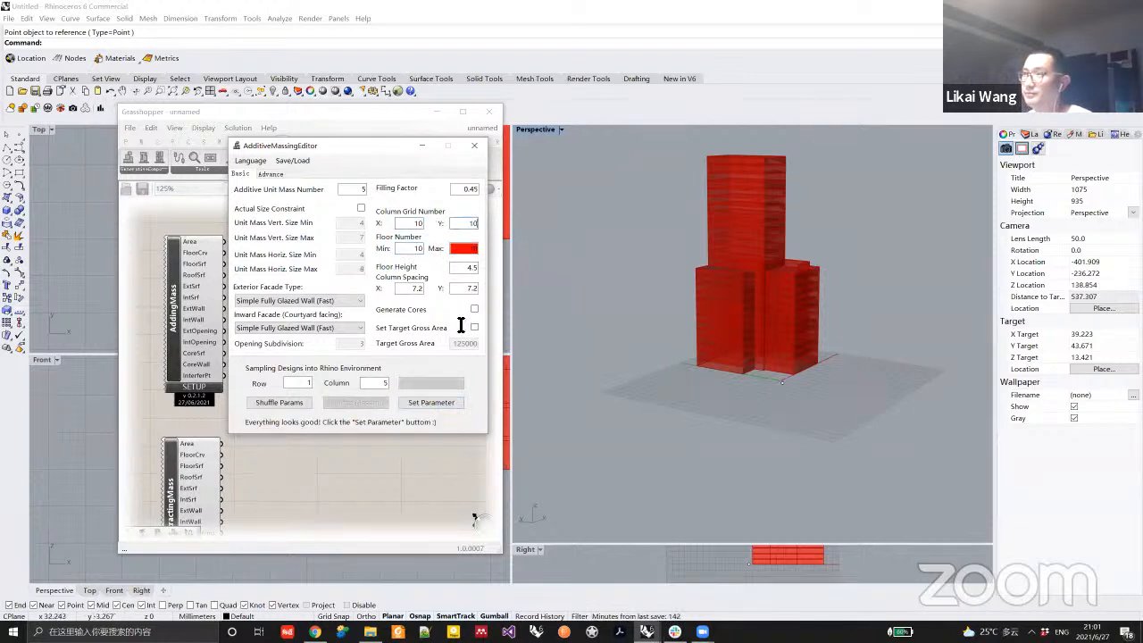
pyautogui.click(432, 401)
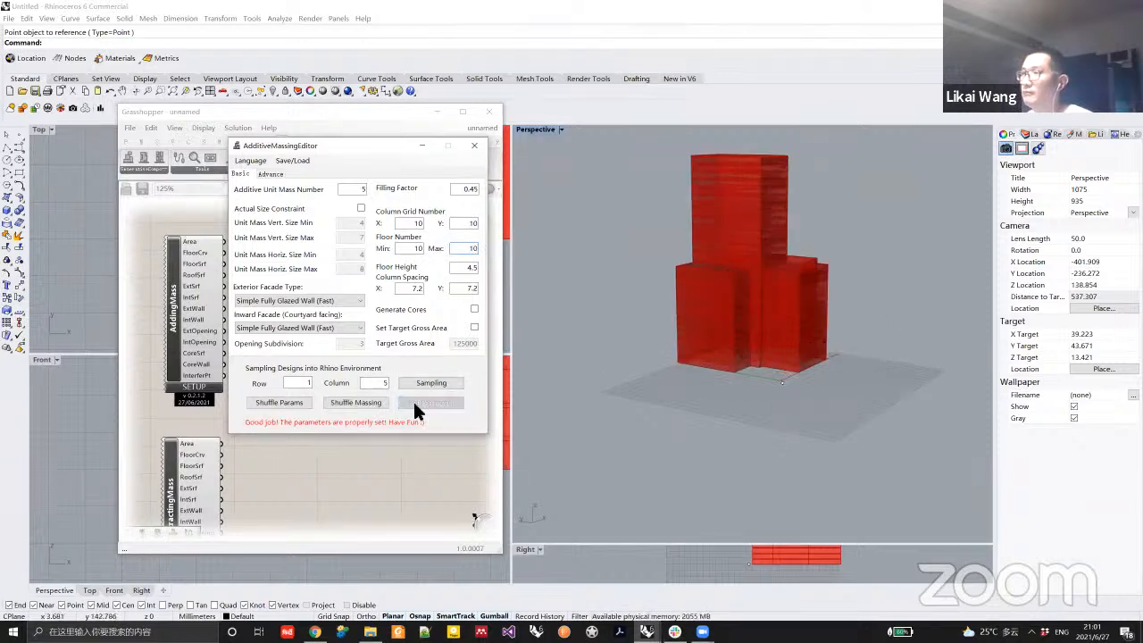
pyautogui.click(366, 402)
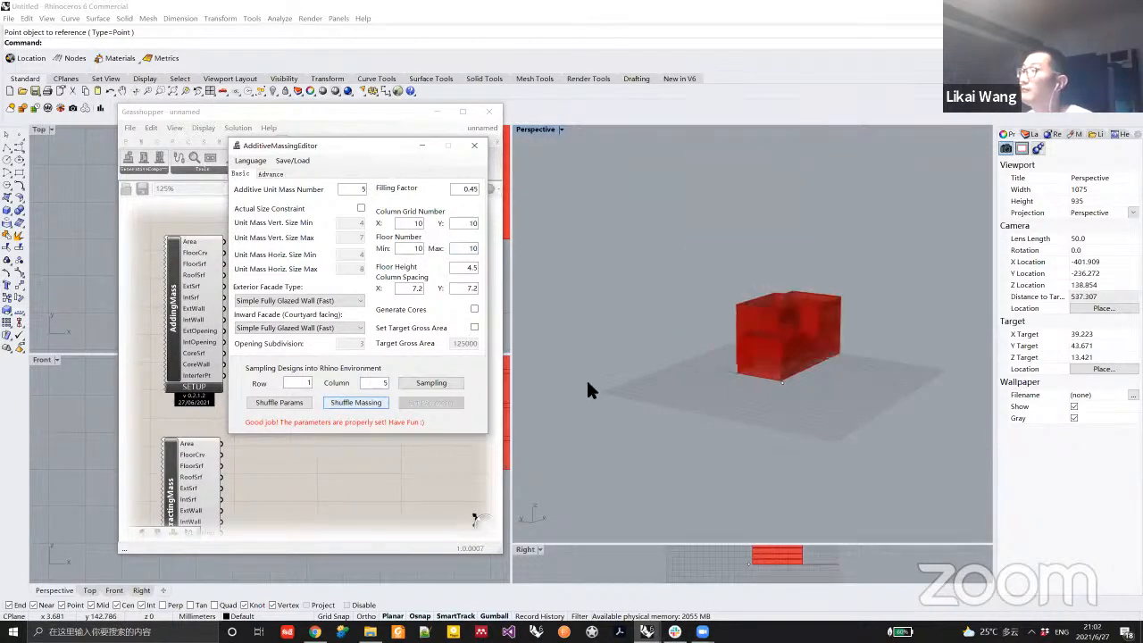
pyautogui.click(356, 402)
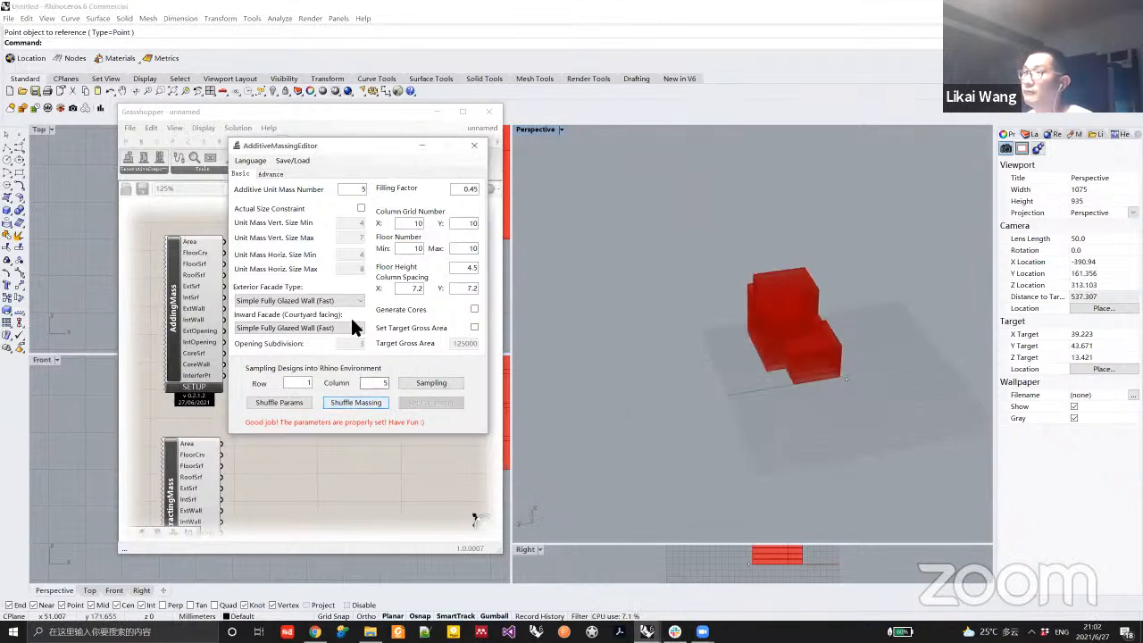
# Set the Column Grid Number to 12 in both X and Y, and apply the parameters.
pyautogui.doubleClick(413, 223)
pyautogui.write('12')
pyautogui.press('Tab')
pyautogui.write('12')
pyautogui.click(428, 403)
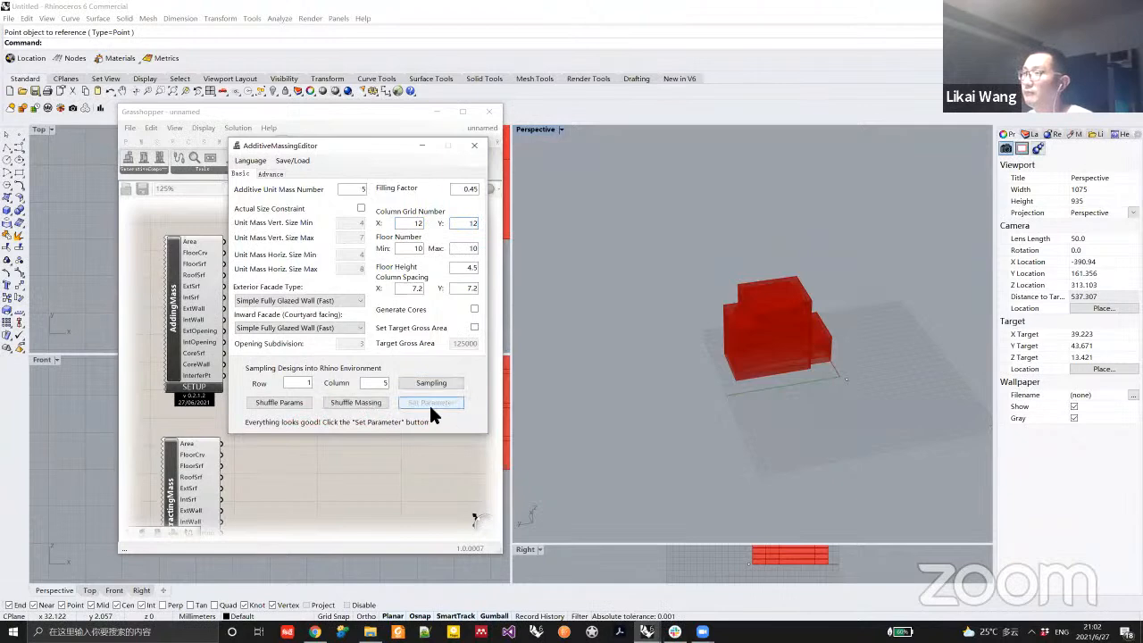
# Draw a closed four-sided polyline around the base of the mass, rotated to its grid, with a first side about 68 mm long.
pyautogui.moveTo(786, 317); pyautogui.dragTo(855, 397, button='right')
pyautogui.click(273, 174)
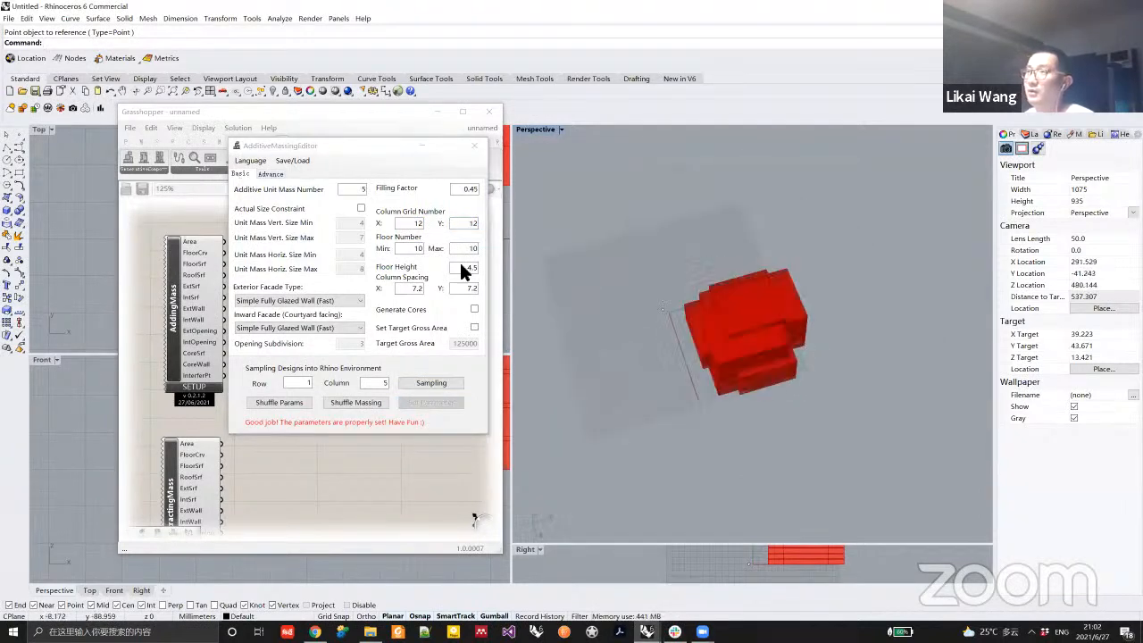
pyautogui.moveTo(715, 323); pyautogui.dragTo(701, 294, button='right')
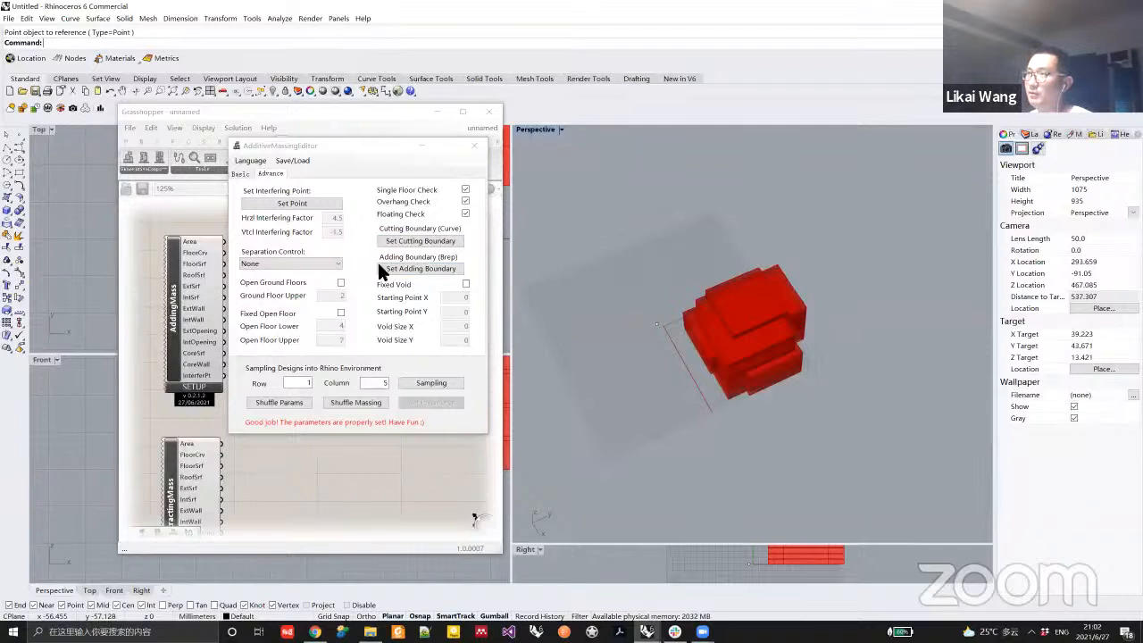
pyautogui.click(432, 266)
pyautogui.moveTo(735, 326); pyautogui.dragTo(786, 355, button='right')
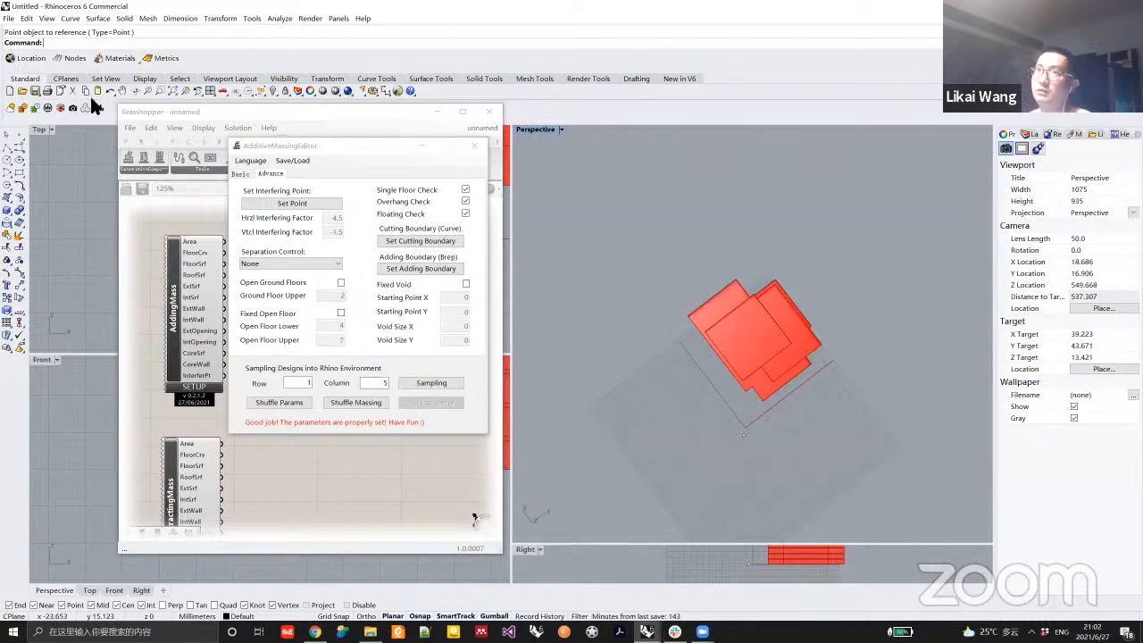
pyautogui.click(7, 152)
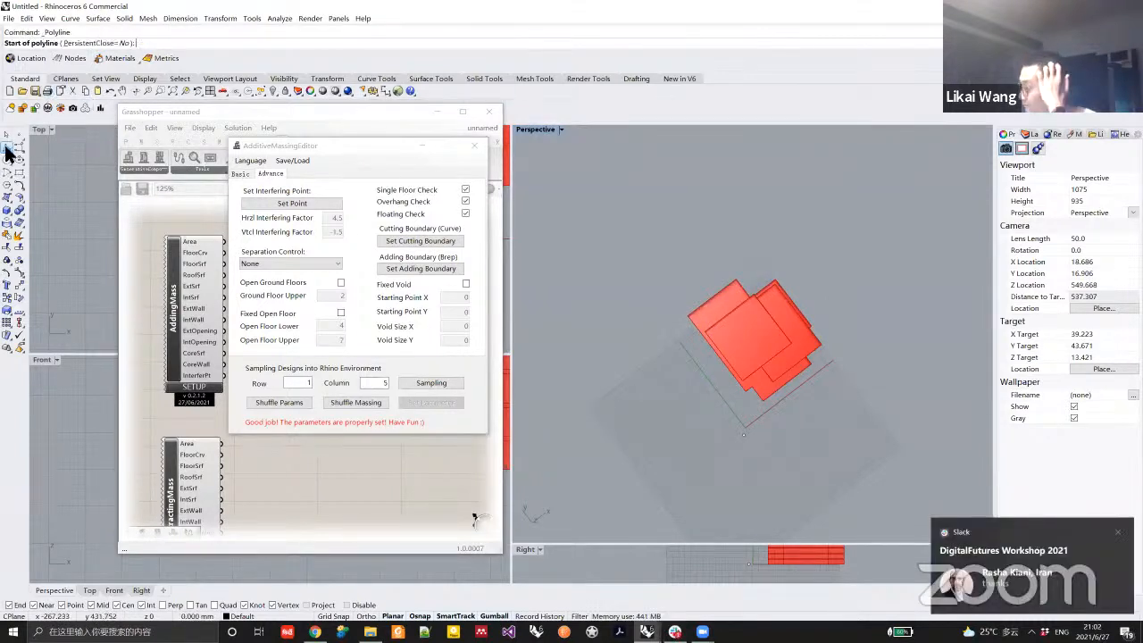
pyautogui.click(719, 274)
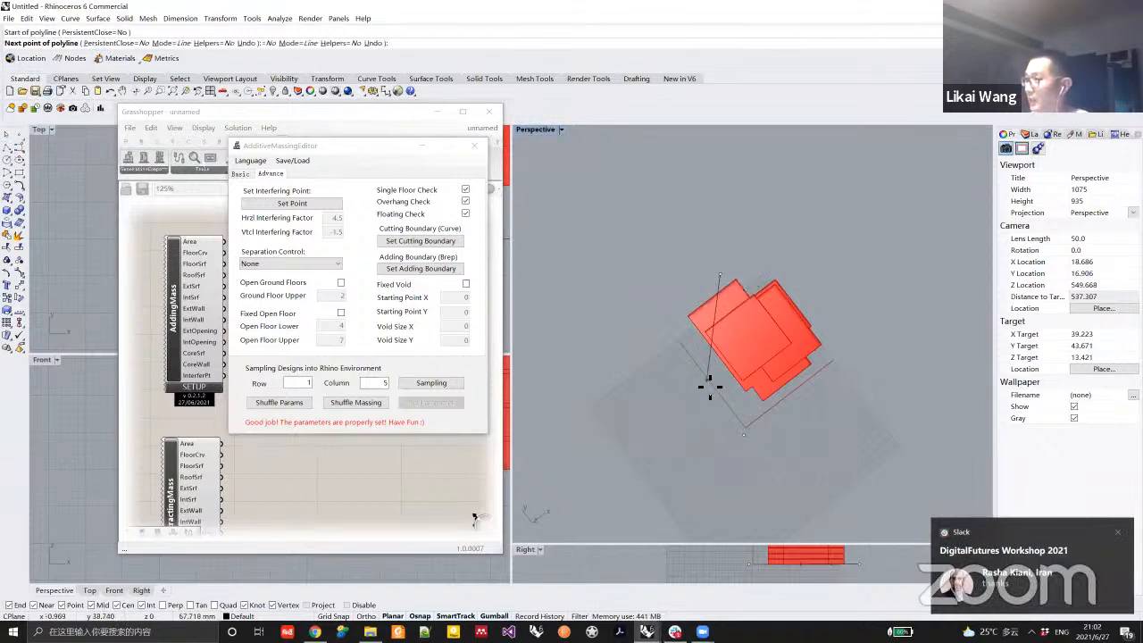
pyautogui.click(793, 413)
pyautogui.click(808, 292)
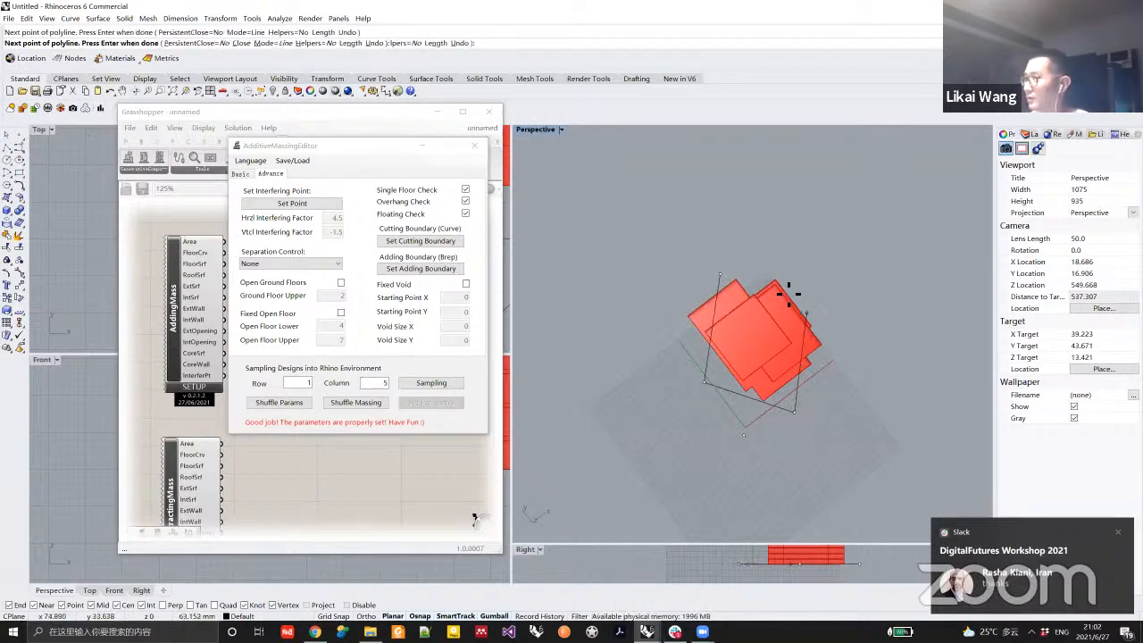
pyautogui.click(721, 276)
pyautogui.moveTo(752, 311); pyautogui.dragTo(791, 368, button='right')
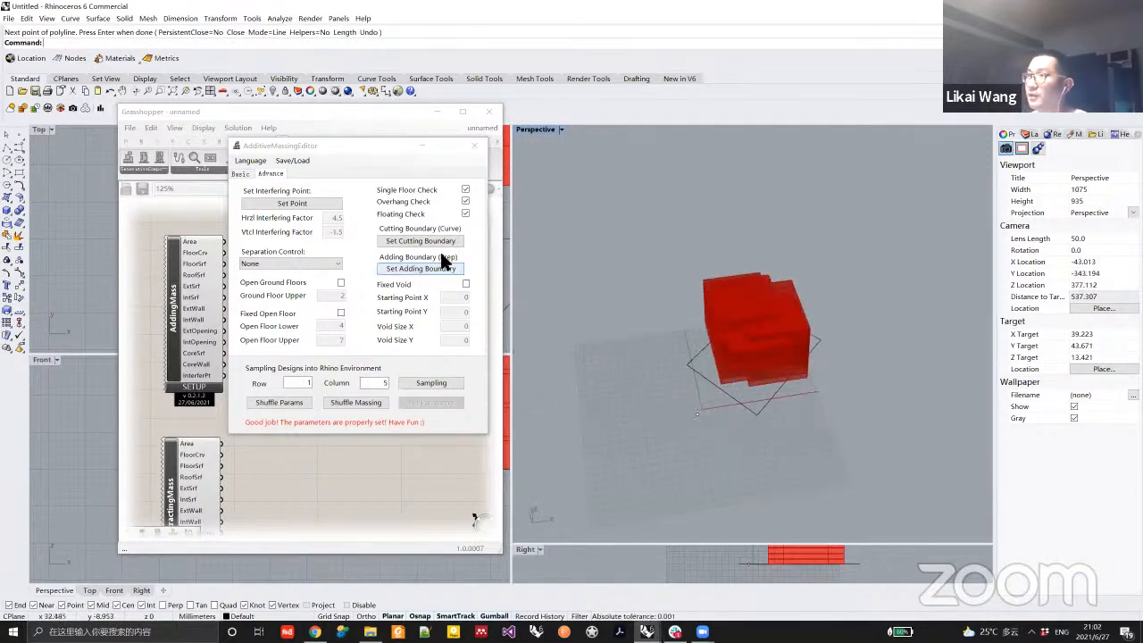
# Set the drawn polyline as the cutting boundary, apply it, and inspect the trimmed mass from several angles.
pyautogui.click(440, 240)
pyautogui.click(711, 378)
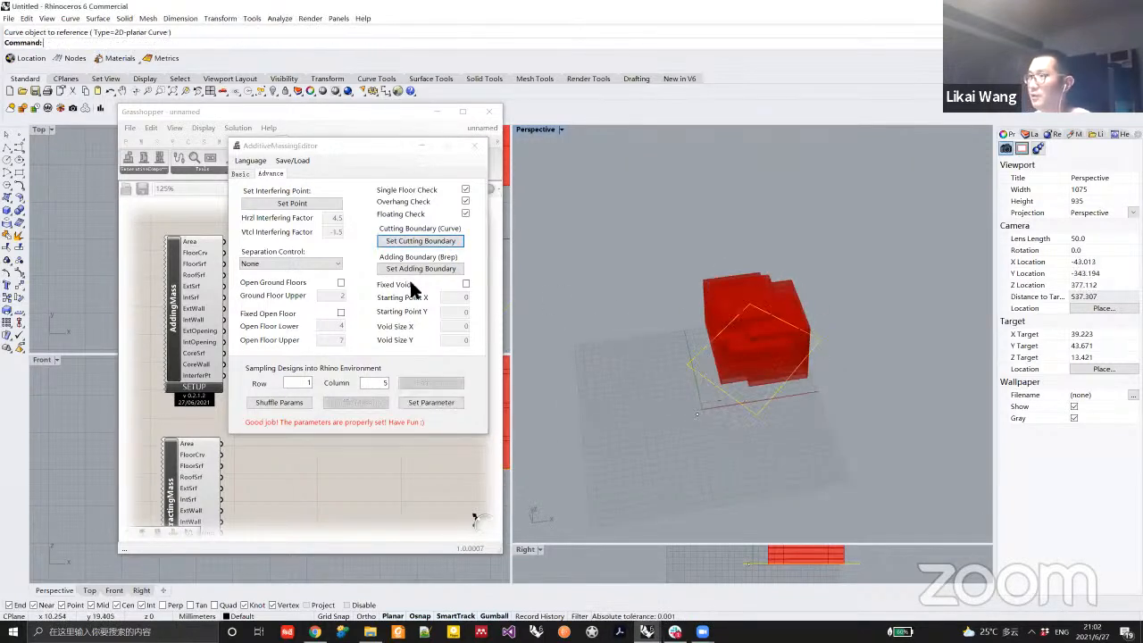
pyautogui.click(443, 402)
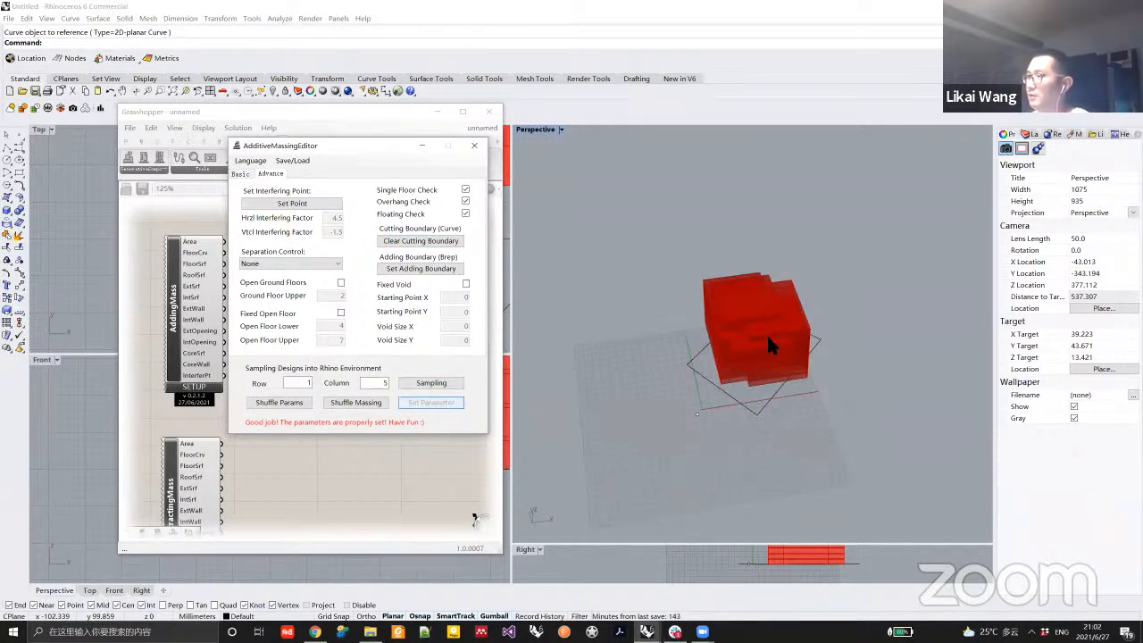
pyautogui.moveTo(764, 406); pyautogui.dragTo(832, 361, button='right')
pyautogui.rightClick(737, 355)
pyautogui.moveTo(718, 382); pyautogui.dragTo(702, 324, button='right')
pyautogui.rightClick(702, 324)
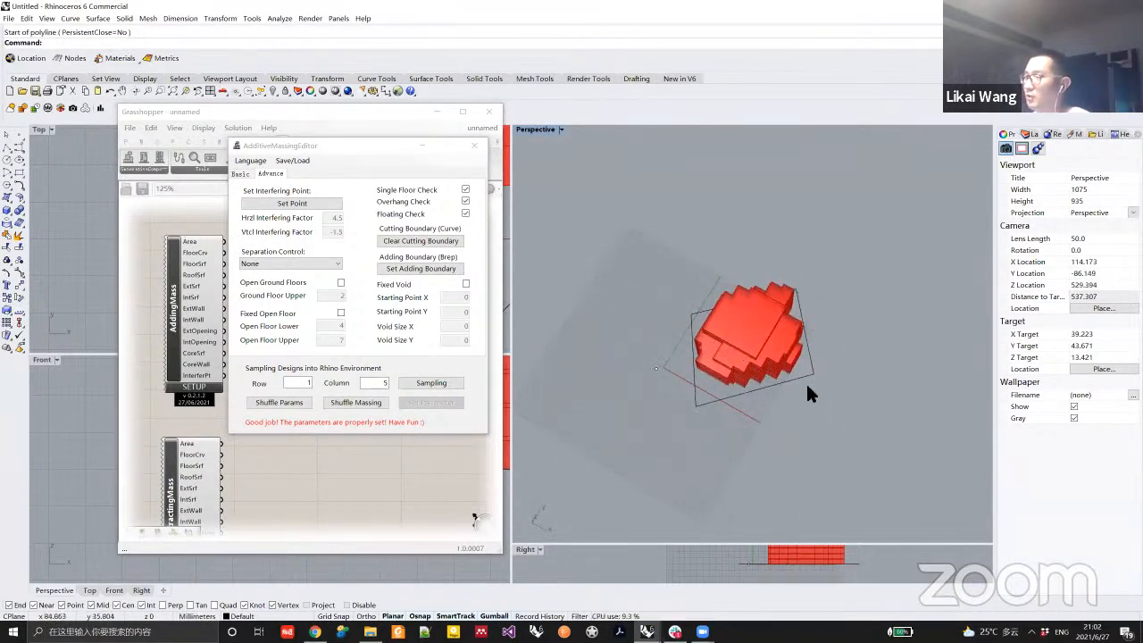
pyautogui.moveTo(716, 394); pyautogui.dragTo(730, 382, button='right')
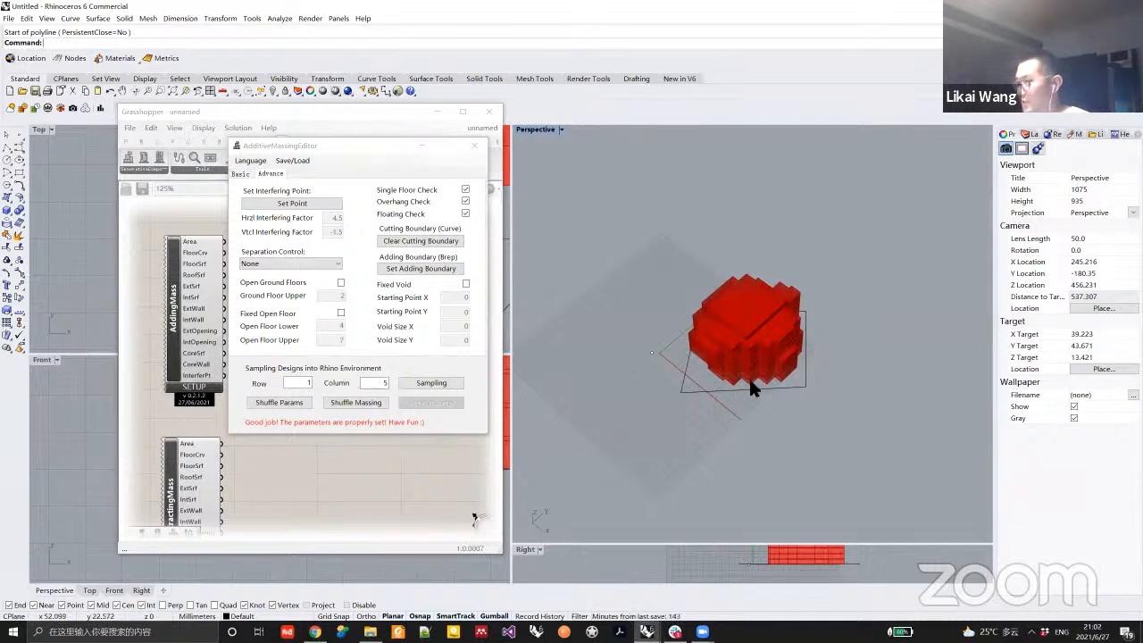
pyautogui.moveTo(806, 350); pyautogui.dragTo(776, 388, button='right')
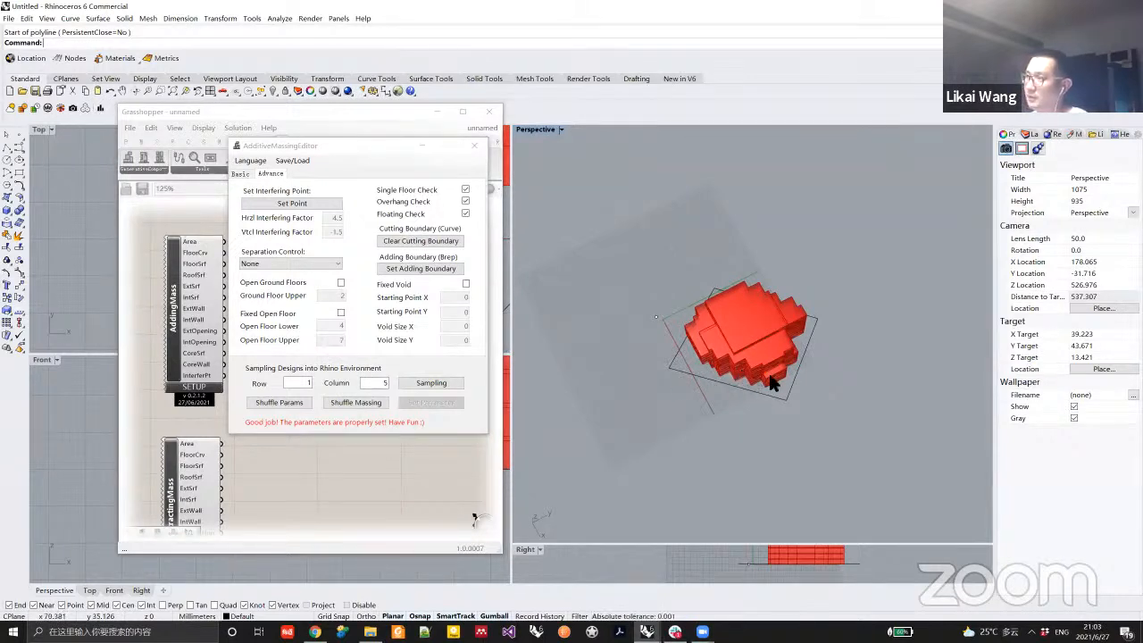
# Clear the cutting boundary, reapply the parameters, and inspect the mass from all around.
pyautogui.click(419, 241)
pyautogui.click(431, 402)
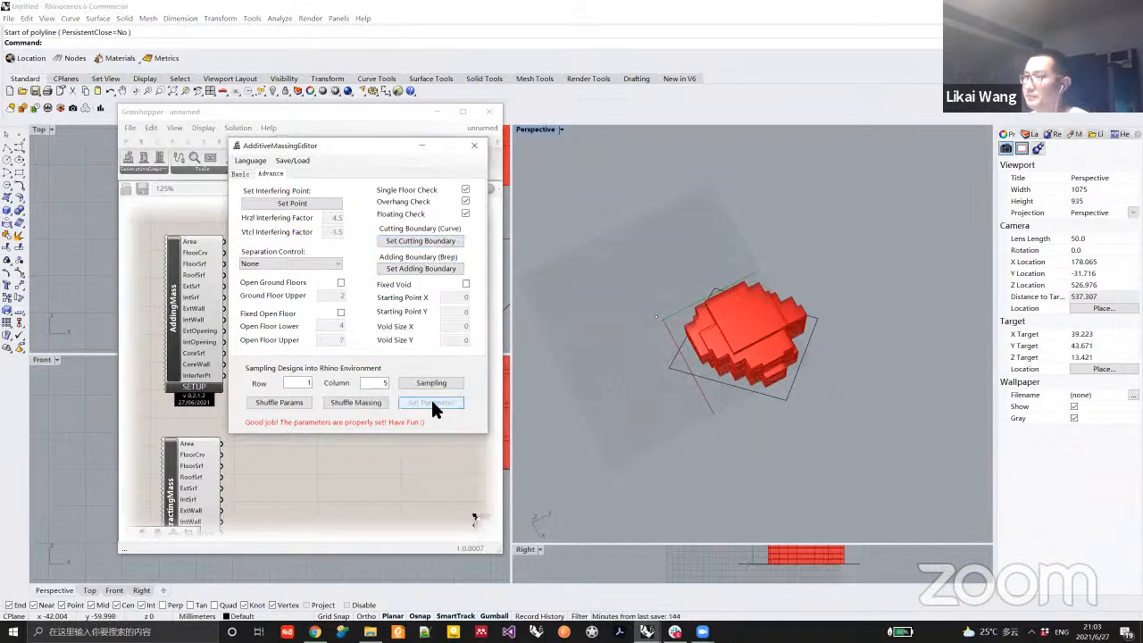
pyautogui.moveTo(669, 365); pyautogui.dragTo(786, 268, button='right')
pyautogui.moveTo(825, 344); pyautogui.dragTo(778, 222, button='right')
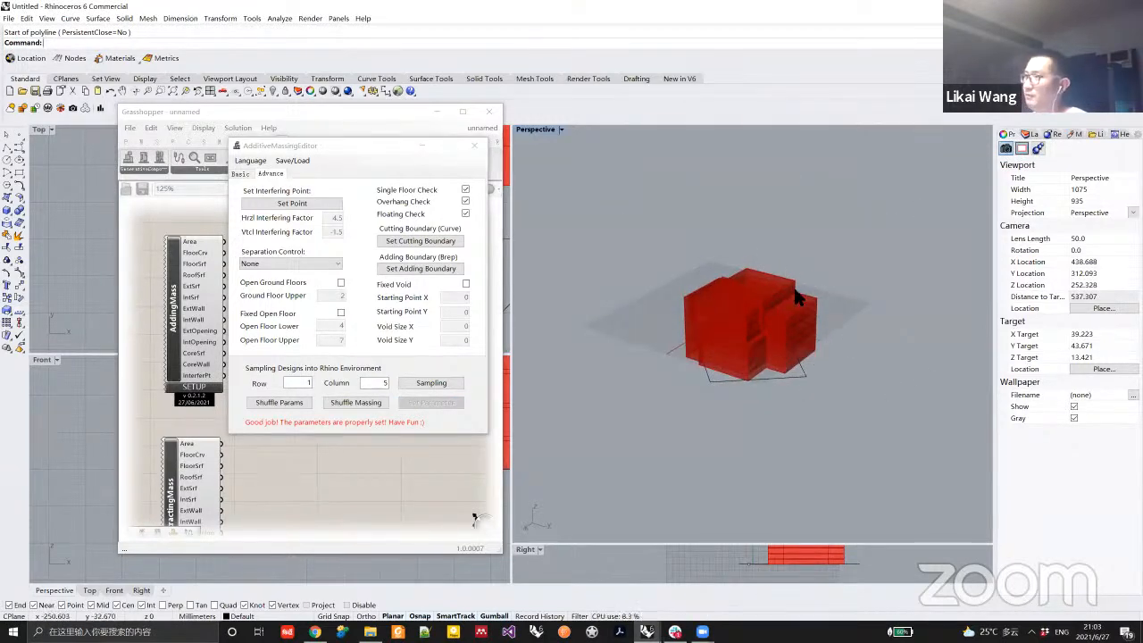
pyautogui.moveTo(803, 317); pyautogui.dragTo(770, 303, button='right')
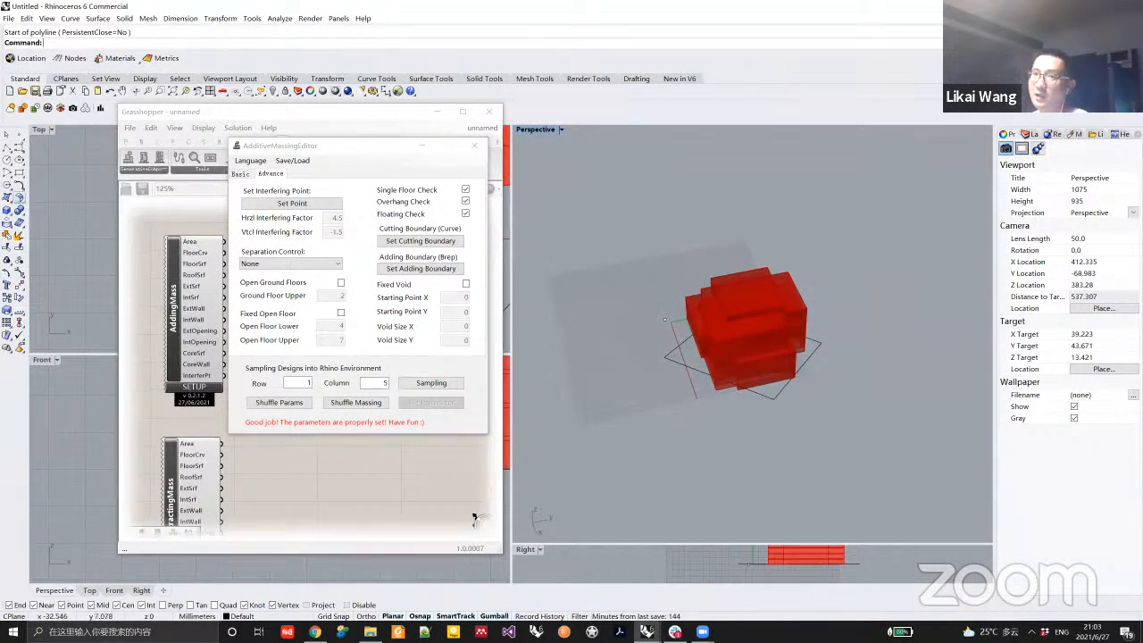
pyautogui.click(8, 209)
pyautogui.moveTo(837, 341)
pyautogui.mouseDown(button='right')
pyautogui.moveTo(721, 339)
pyautogui.moveTo(839, 334)
pyautogui.mouseUp(button='right')
pyautogui.click(833, 335)
pyautogui.click(892, 392)
pyautogui.press('Escape')
# Draw a tall box beside the mass, clearly higher than the existing building.
pyautogui.rightClick(844, 332)
pyautogui.click(839, 325)
pyautogui.click(866, 440)
pyautogui.click(866, 277)
pyautogui.moveTo(799, 364); pyautogui.dragTo(714, 358, button='right')
# Set the tall box as the adding boundary and apply it to the massing.
pyautogui.click(425, 265)
pyautogui.click(785, 166)
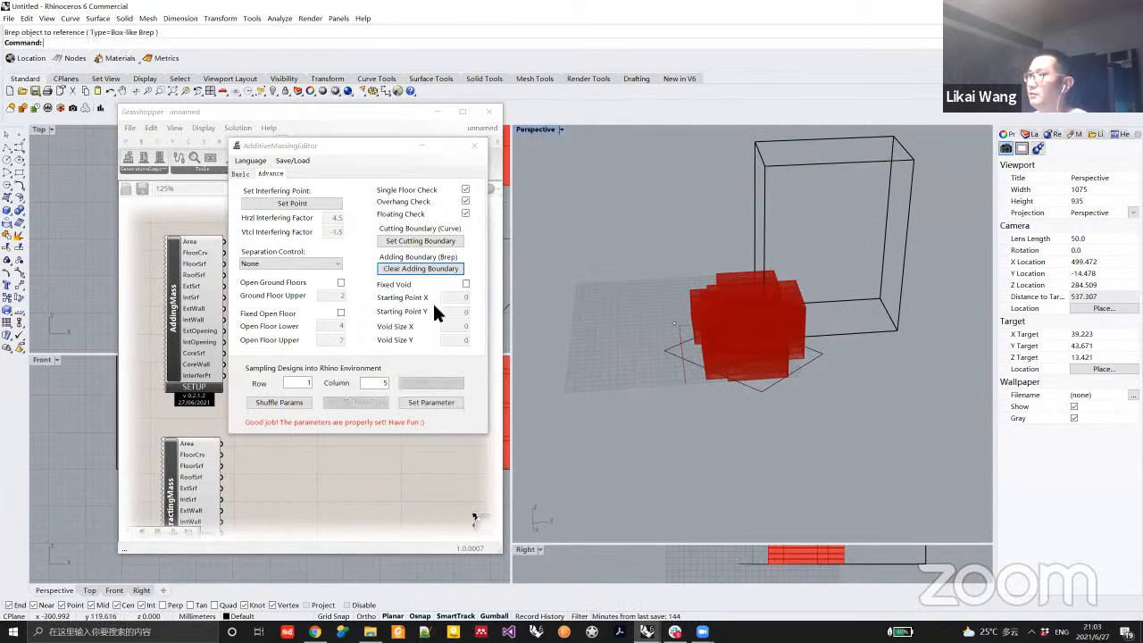
pyautogui.click(435, 402)
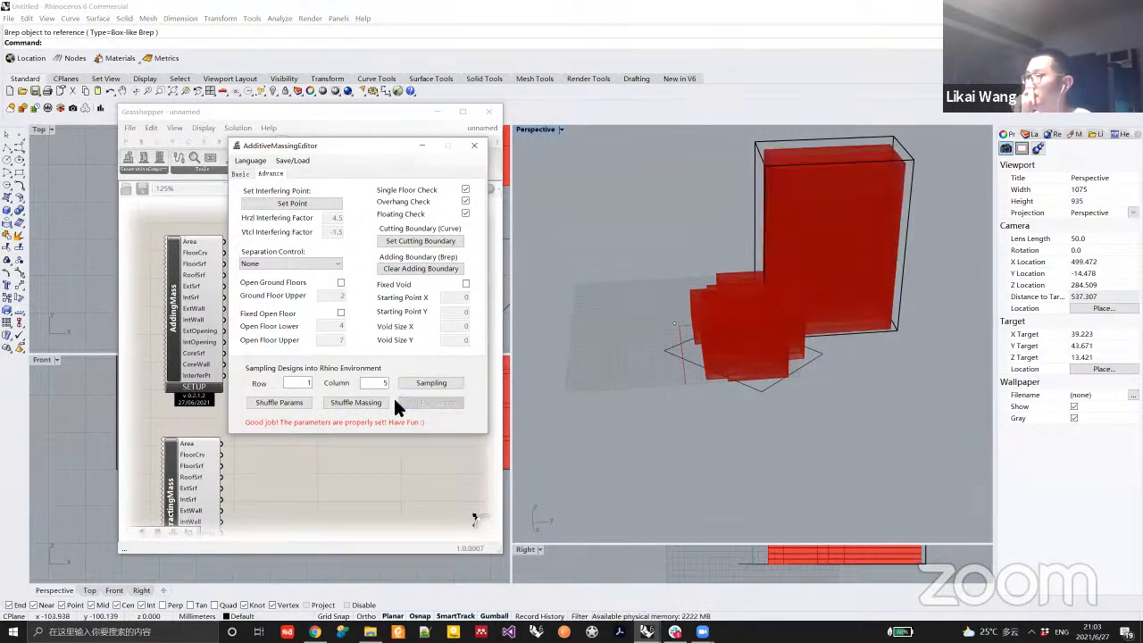
# Inspect the added volume next to the main mass from several sides, and clear the adding boundary.
pyautogui.moveTo(770, 301); pyautogui.dragTo(703, 324, button='right')
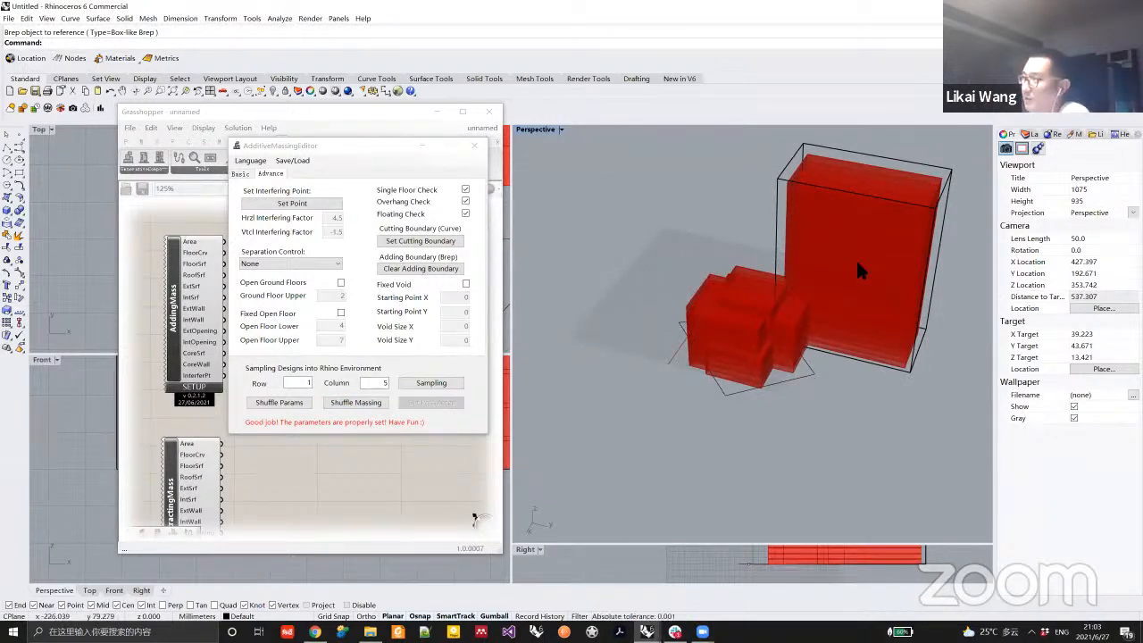
pyautogui.moveTo(836, 308); pyautogui.dragTo(732, 257, button='right')
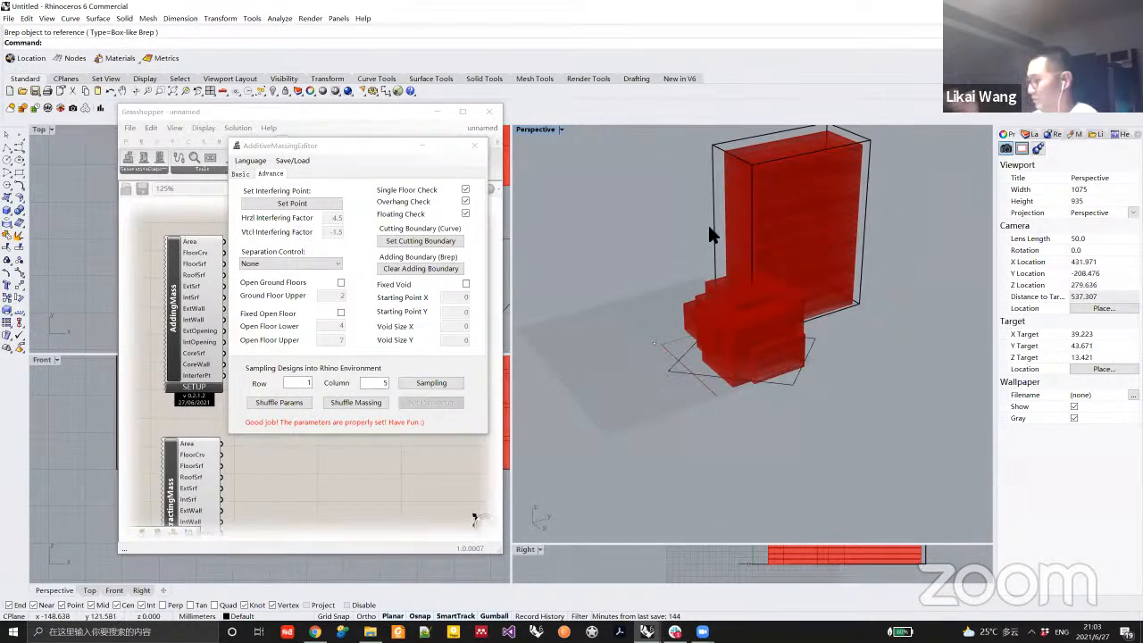
pyautogui.moveTo(709, 229); pyautogui.dragTo(757, 225, button='right')
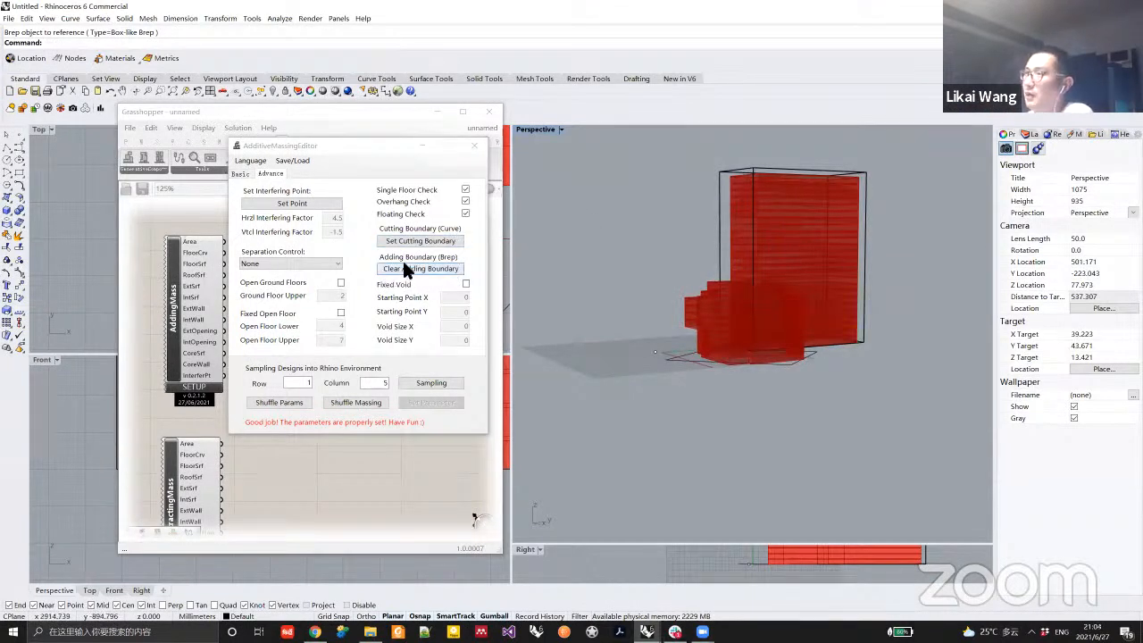
pyautogui.moveTo(754, 335); pyautogui.dragTo(762, 337, button='right')
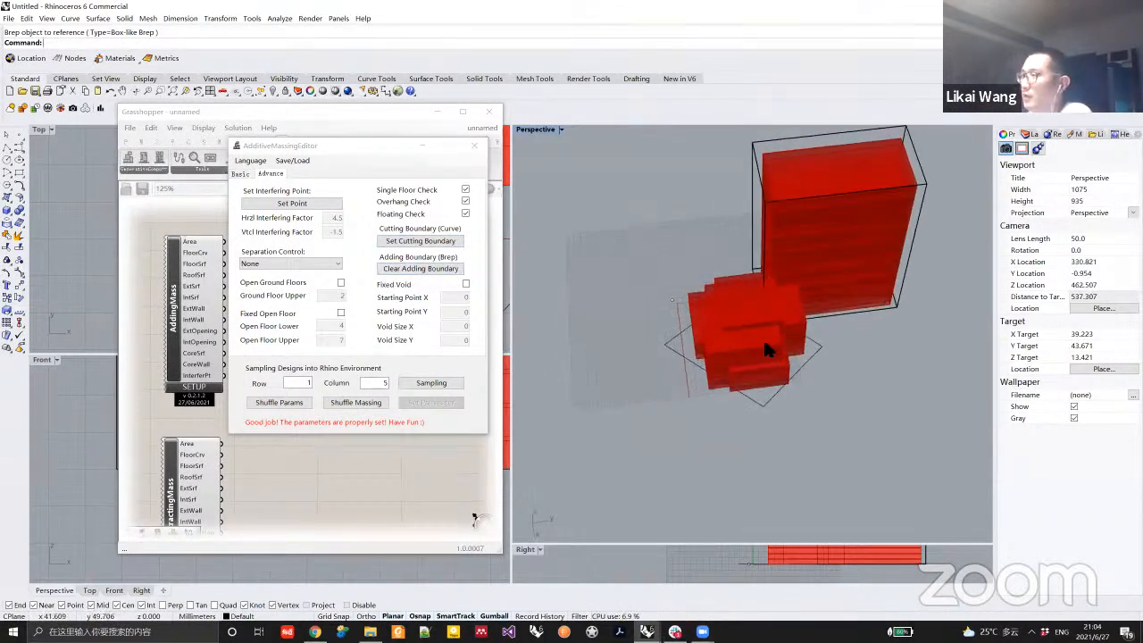
pyautogui.click(414, 268)
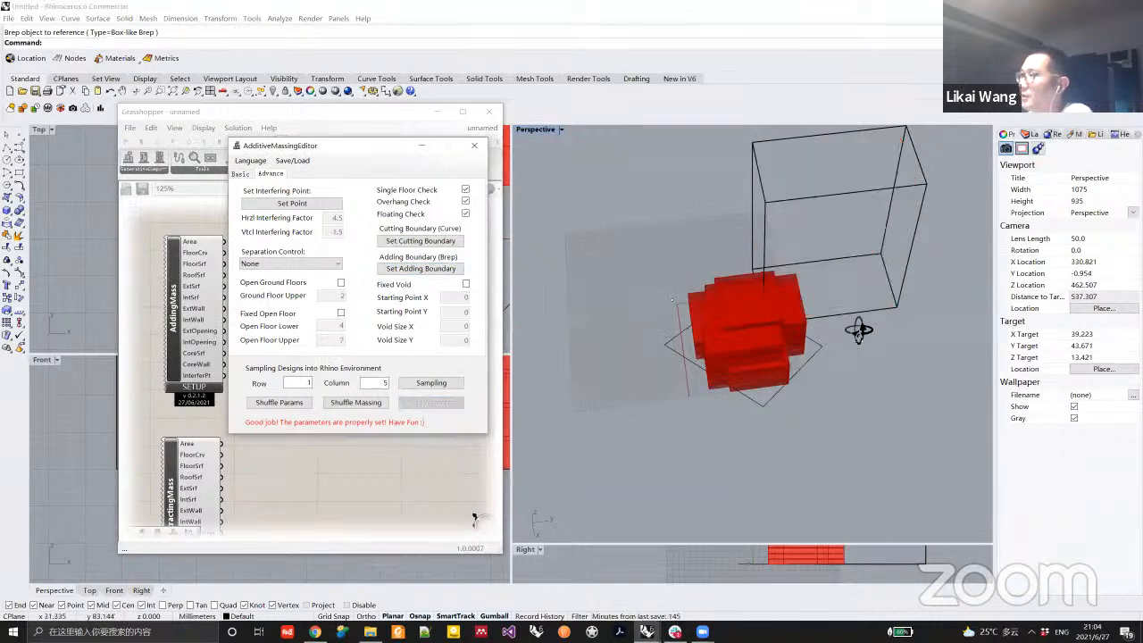
# Enable the actual size constraint, set the unit mass vertical size to 2 minimum and 4 maximum, and apply the parameters.
pyautogui.moveTo(859, 330); pyautogui.dragTo(760, 329, button='right')
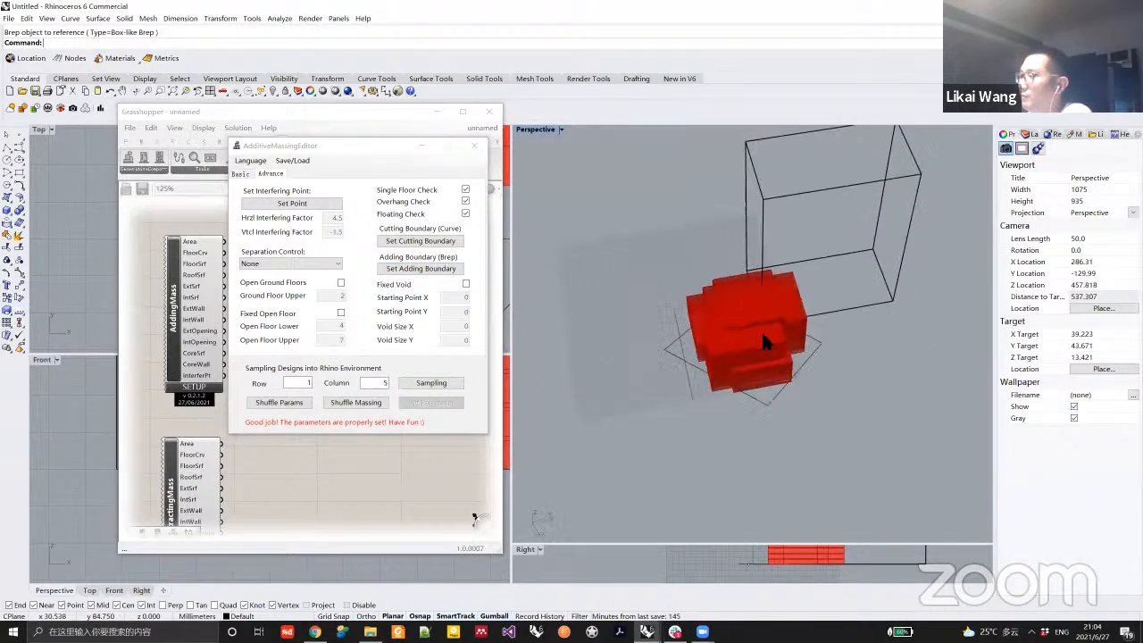
pyautogui.click(240, 173)
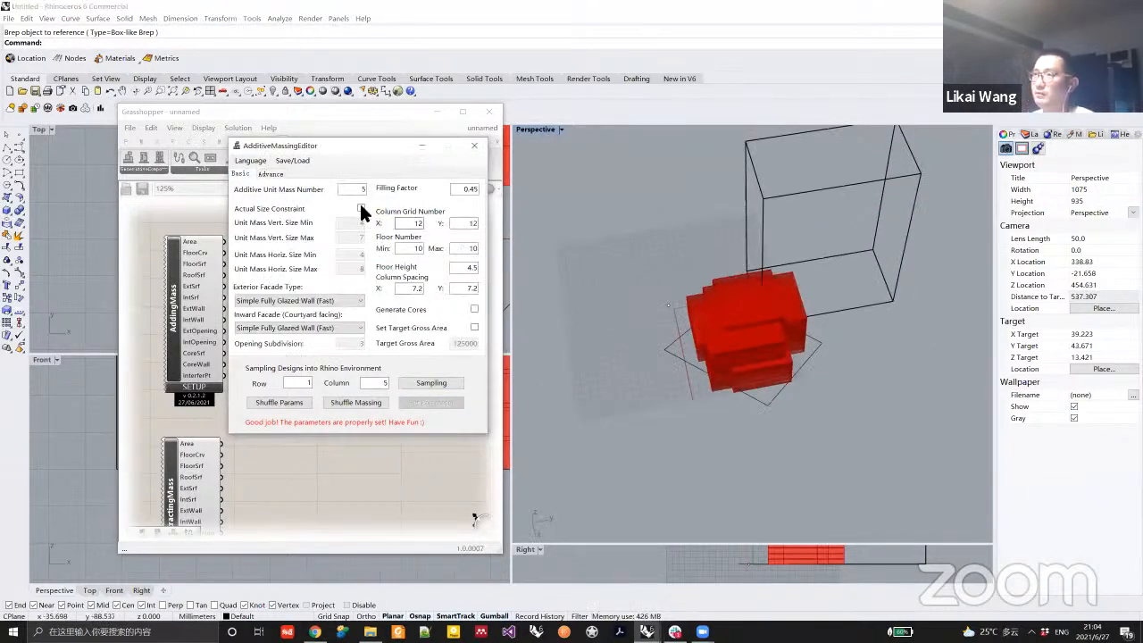
pyautogui.click(360, 208)
pyautogui.doubleClick(357, 223)
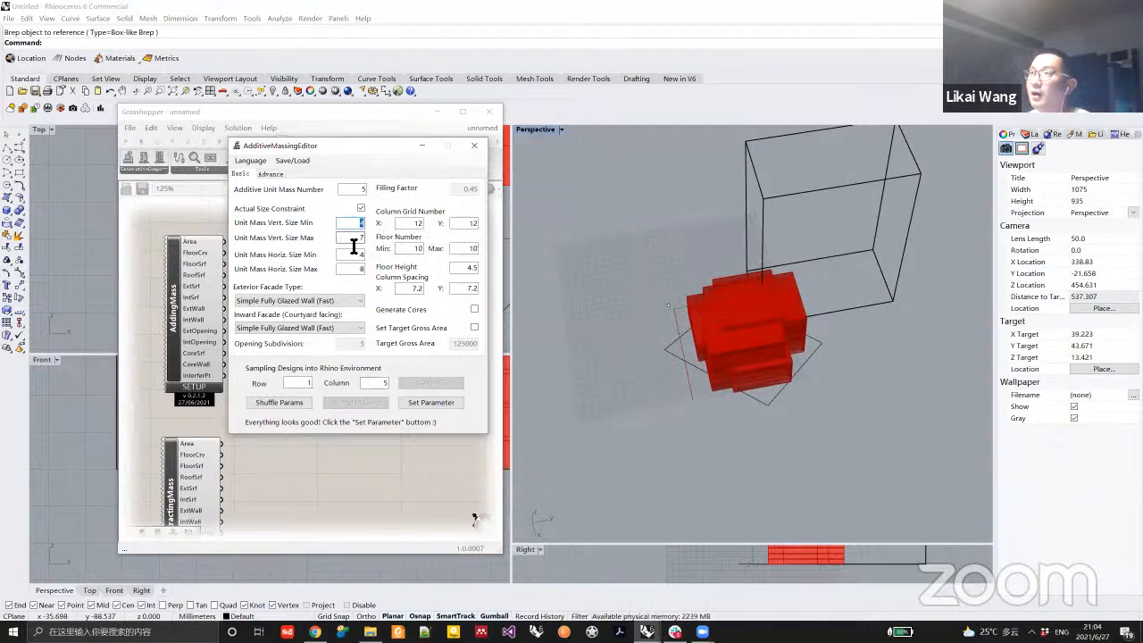
pyautogui.doubleClick(361, 239)
pyautogui.write('3')
pyautogui.doubleClick(361, 240)
pyautogui.write('4')
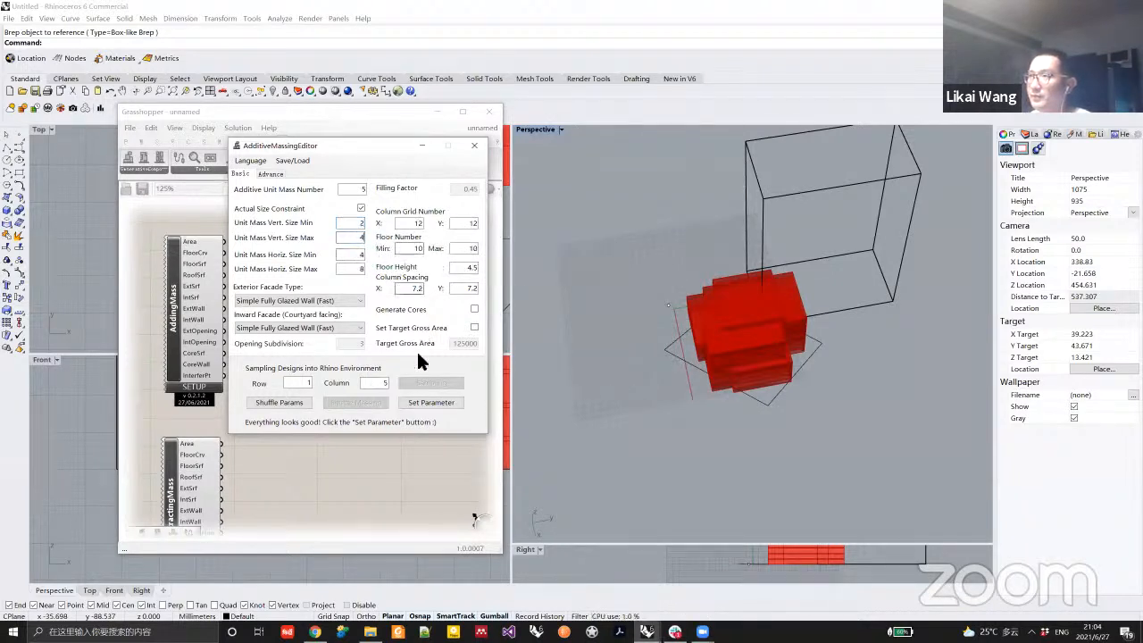
pyautogui.click(432, 401)
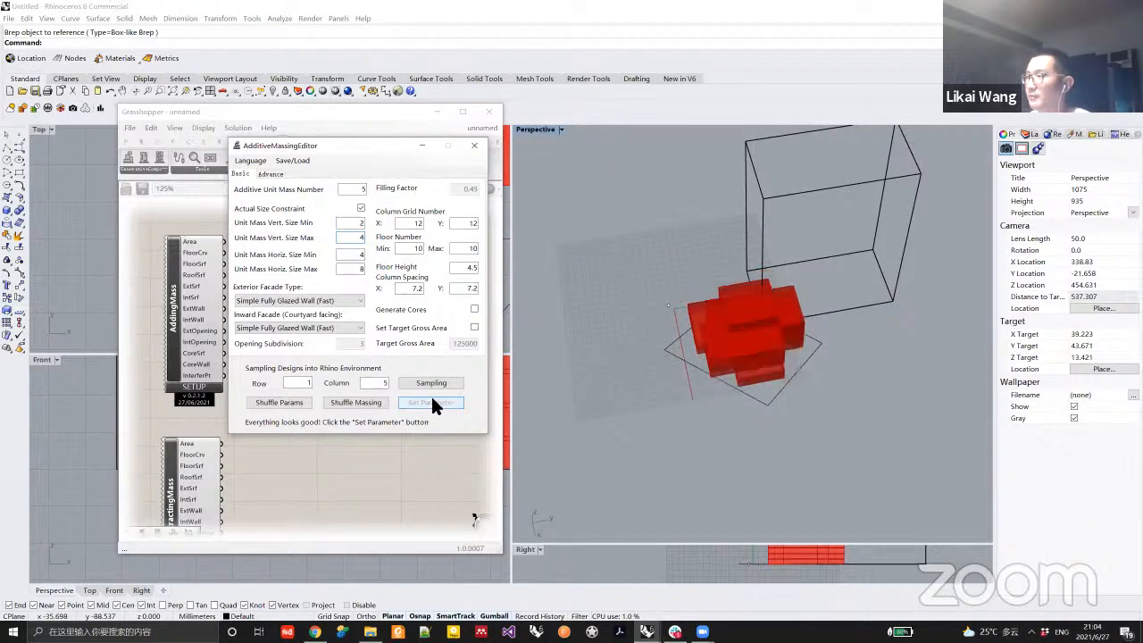
# Reduce the maximum unit mass vertical size to 3 and apply the parameters.
pyautogui.doubleClick(361, 239)
pyautogui.write('3')
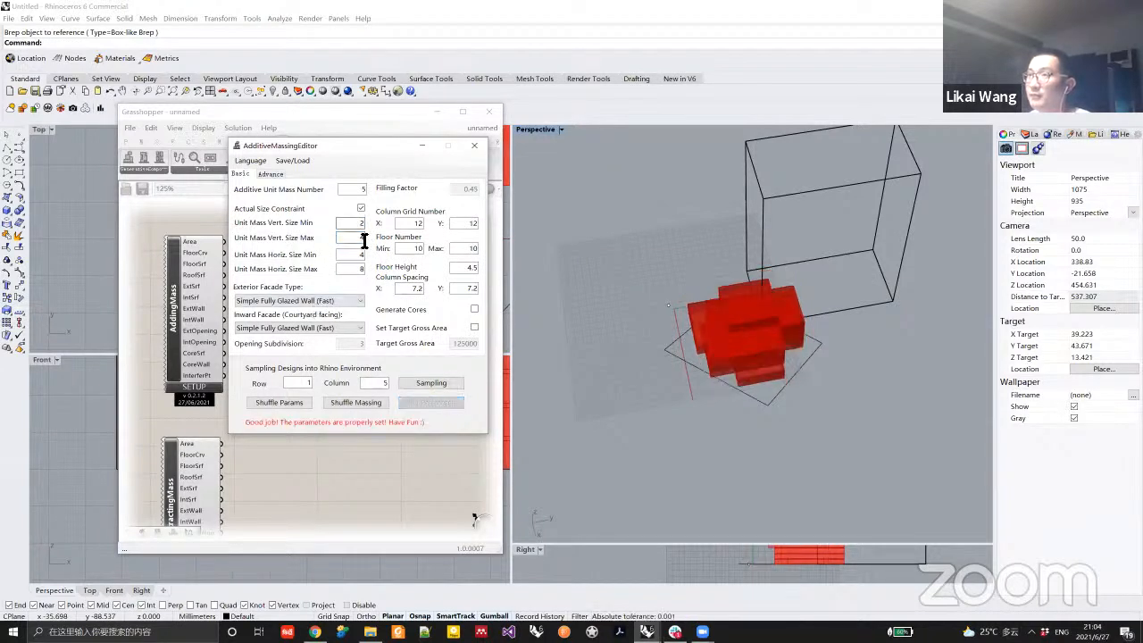
pyautogui.click(438, 403)
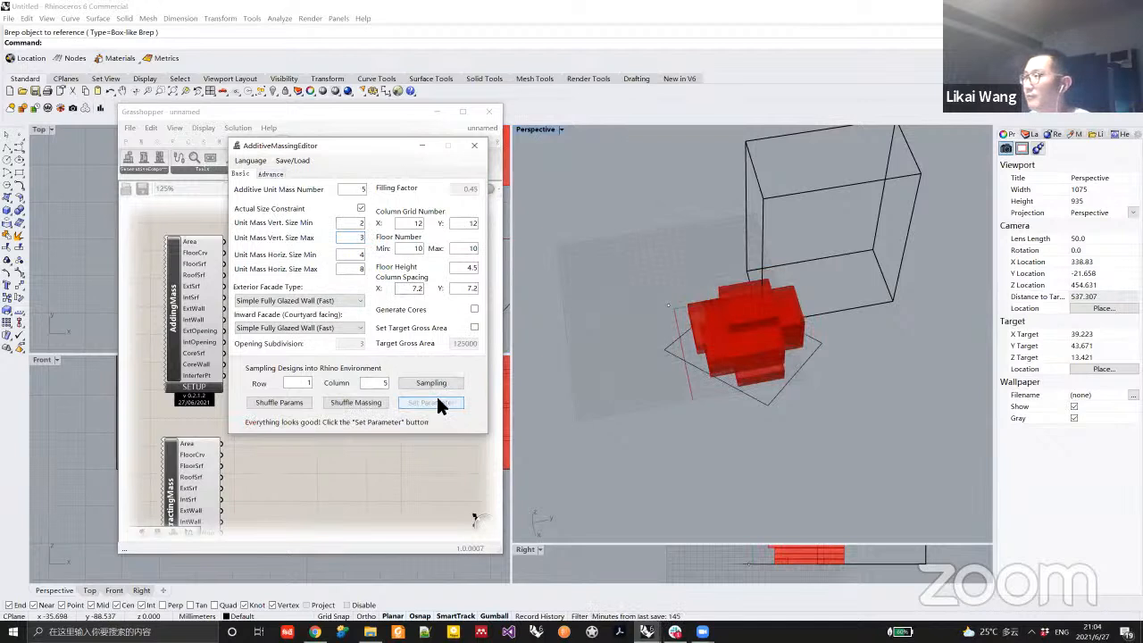
# Set both the minimum and maximum floor number to 30 and apply the parameters to the massing.
pyautogui.doubleClick(416, 248)
pyautogui.write('3')
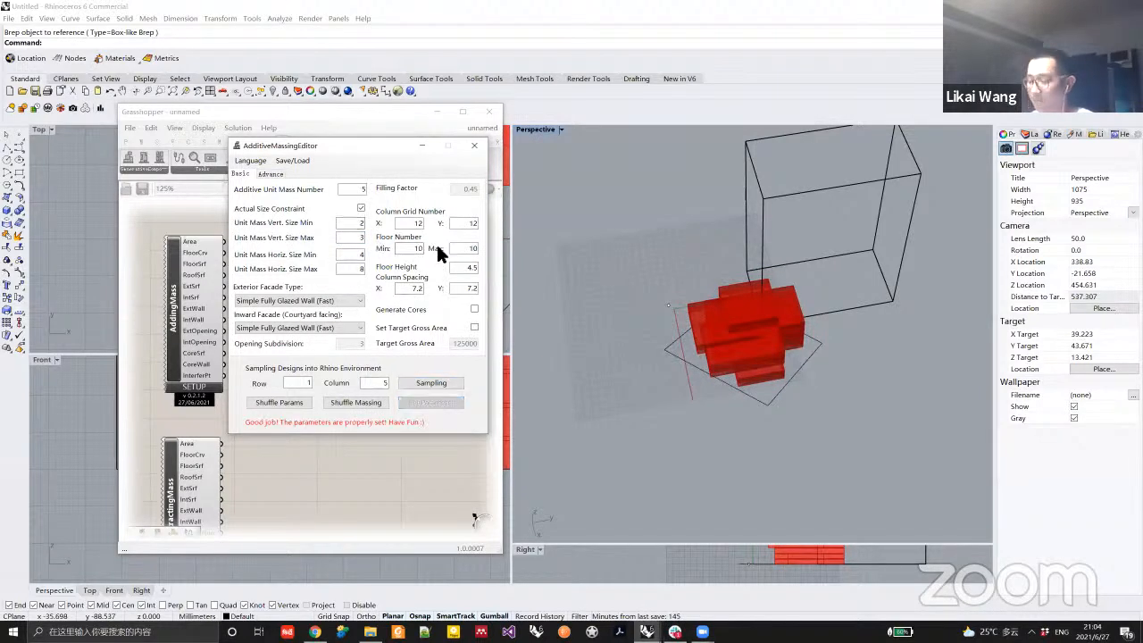
pyautogui.write('0')
pyautogui.doubleClick(469, 251)
pyautogui.write('30')
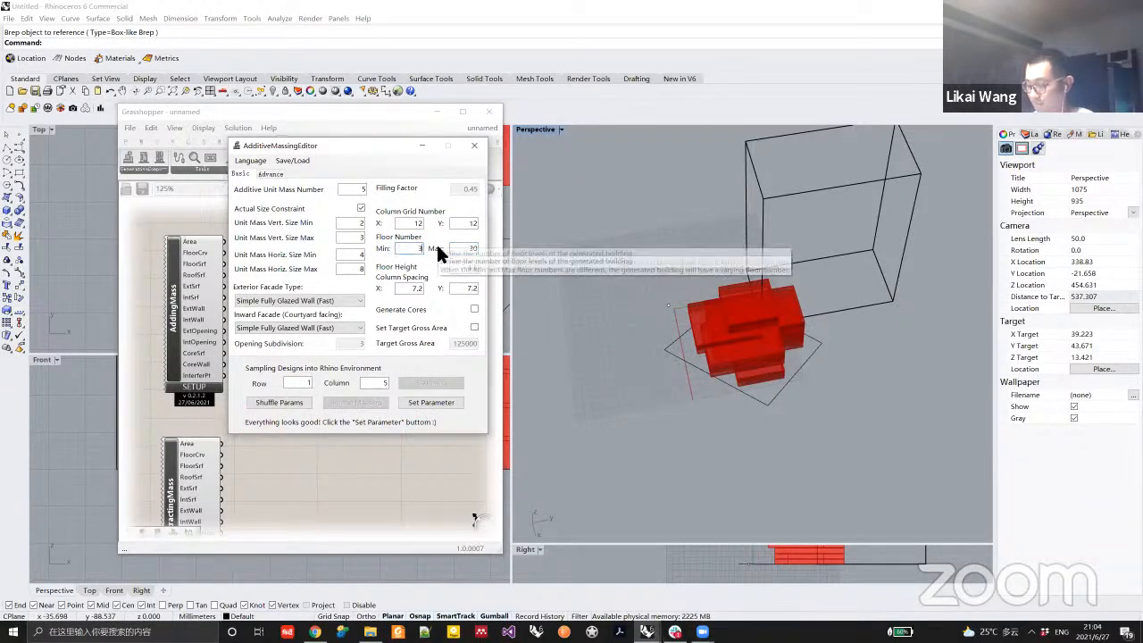
pyautogui.click(432, 402)
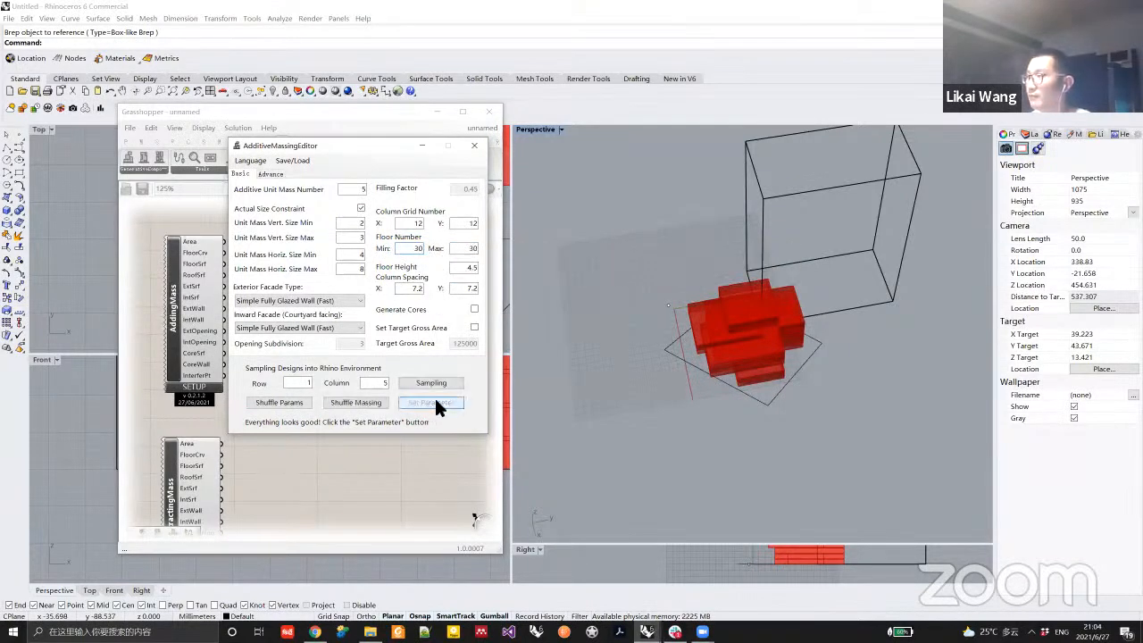
pyautogui.moveTo(743, 382); pyautogui.dragTo(630, 312, button='right')
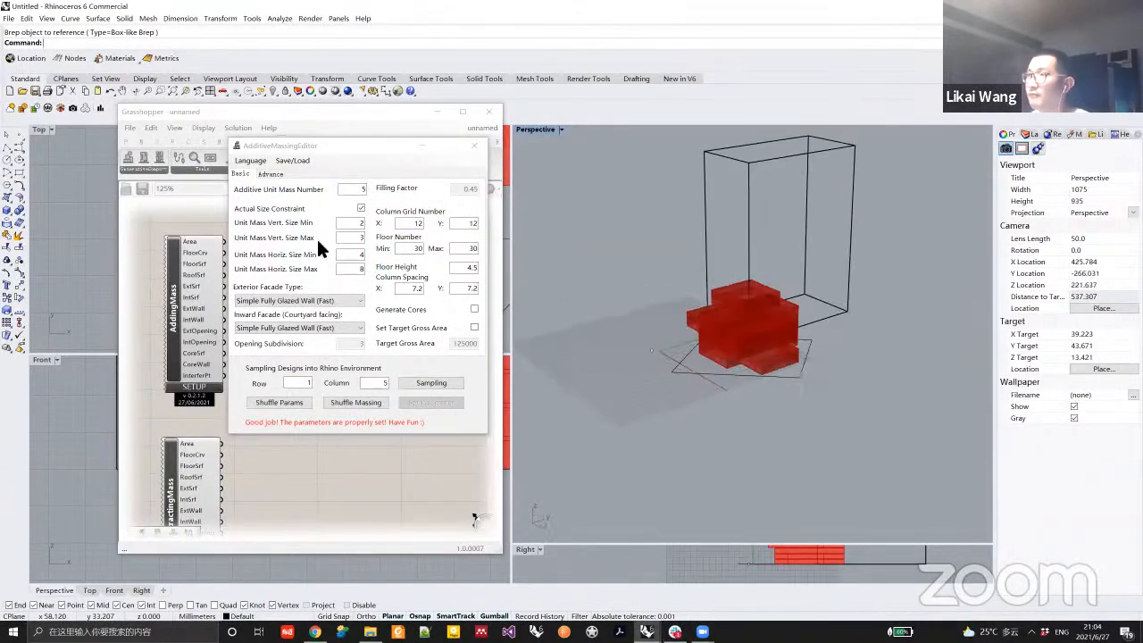
# Disable the single floor, overhang and floating checks among the advanced parameters and apply the change.
pyautogui.click(271, 173)
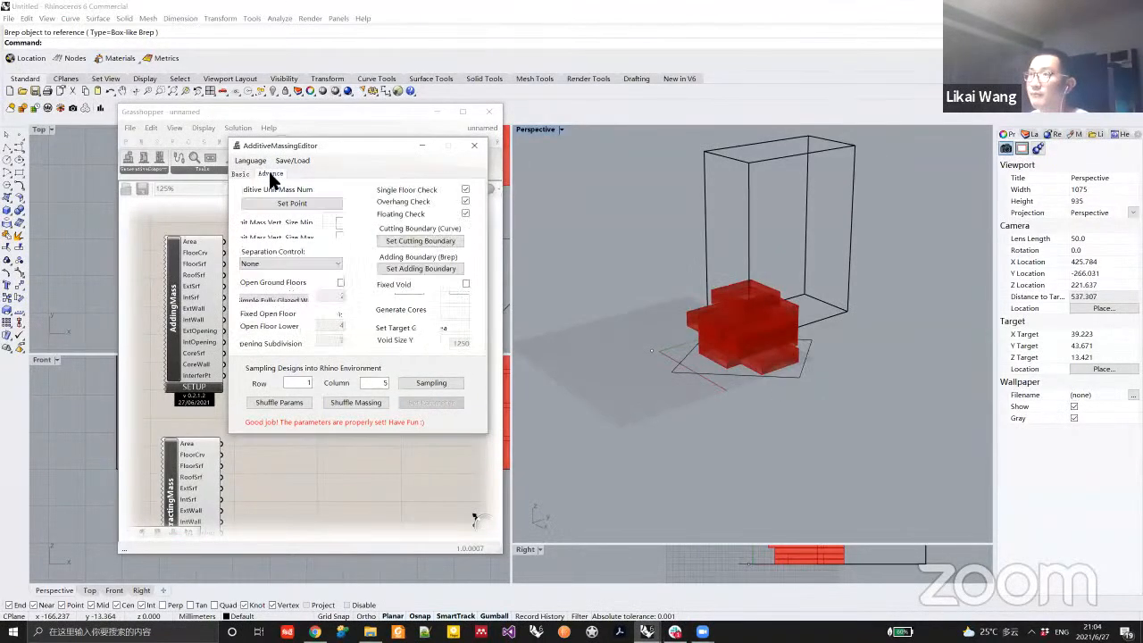
pyautogui.click(465, 201)
pyautogui.click(465, 189)
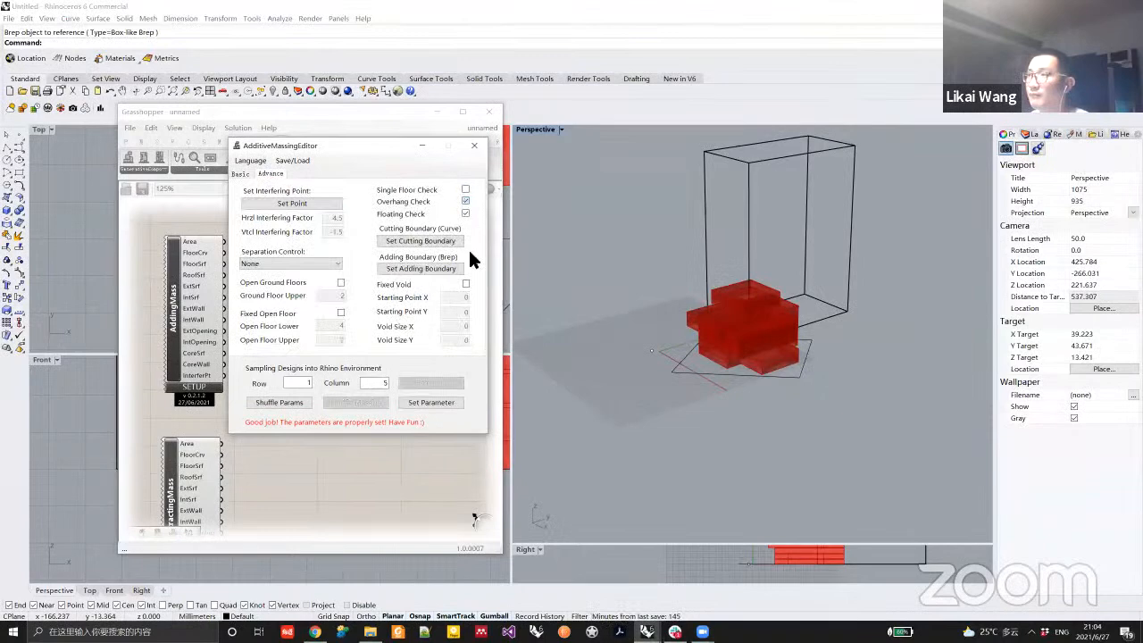
pyautogui.click(439, 394)
pyautogui.moveTo(759, 383)
pyautogui.mouseDown(button='right')
pyautogui.moveTo(801, 370)
pyautogui.moveTo(772, 354)
pyautogui.moveTo(770, 366)
pyautogui.mouseUp(button='right')
# Set the separation control to Vertical, apply it, and shuffle the massing several times.
pyautogui.click(316, 264)
pyautogui.click(299, 282)
pyautogui.click(424, 403)
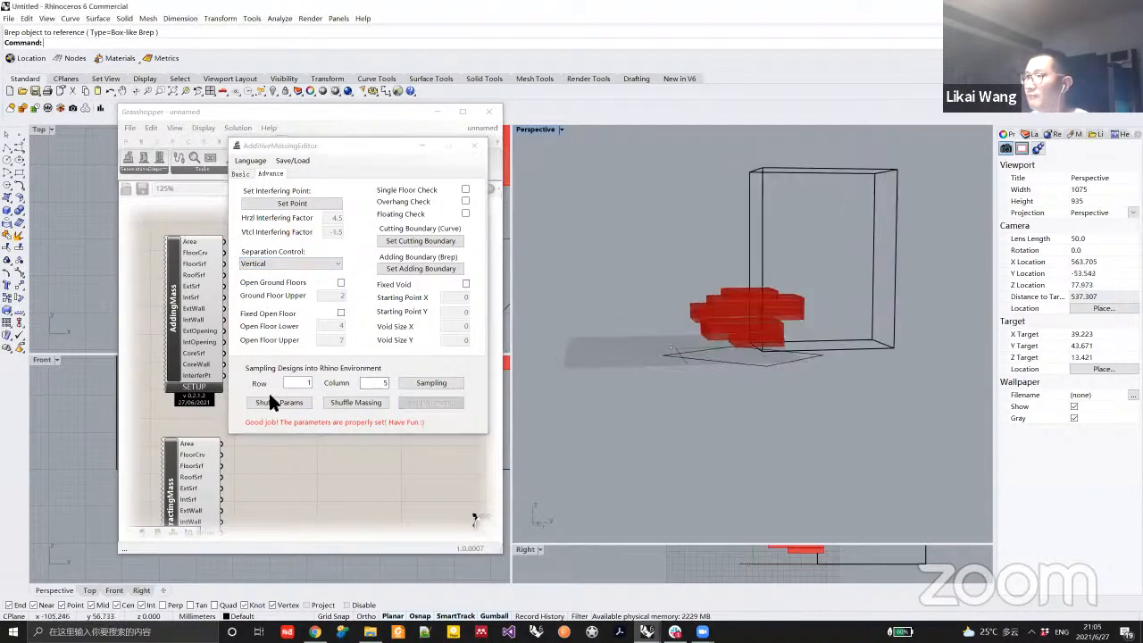
pyautogui.click(354, 403)
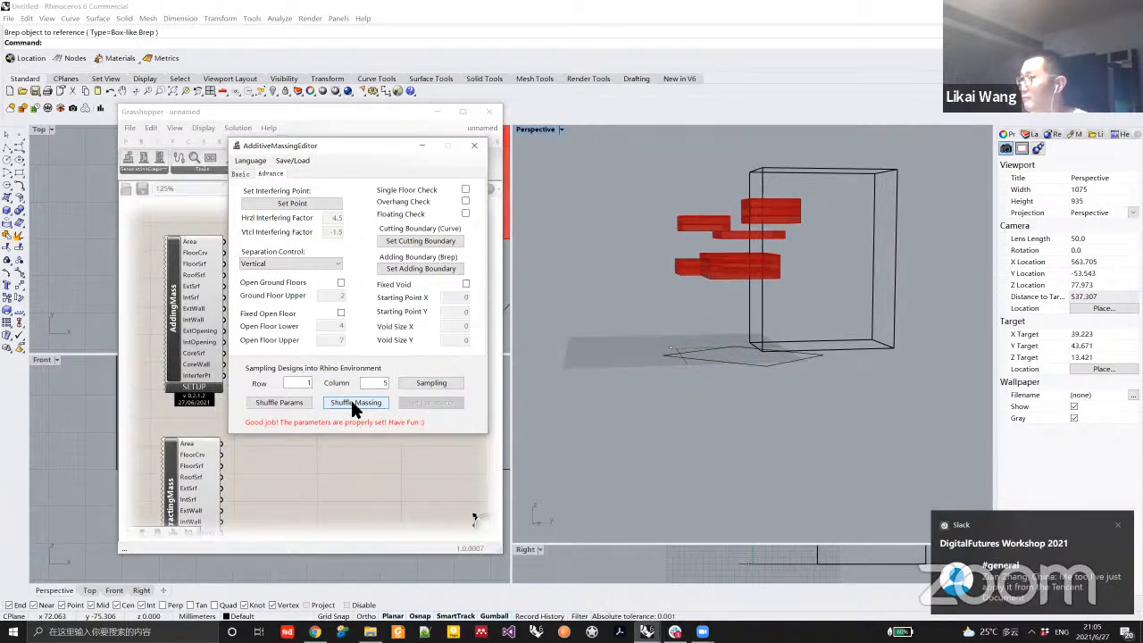
pyautogui.click(353, 403)
pyautogui.moveTo(714, 286); pyautogui.dragTo(573, 338, button='right')
pyautogui.click(369, 402)
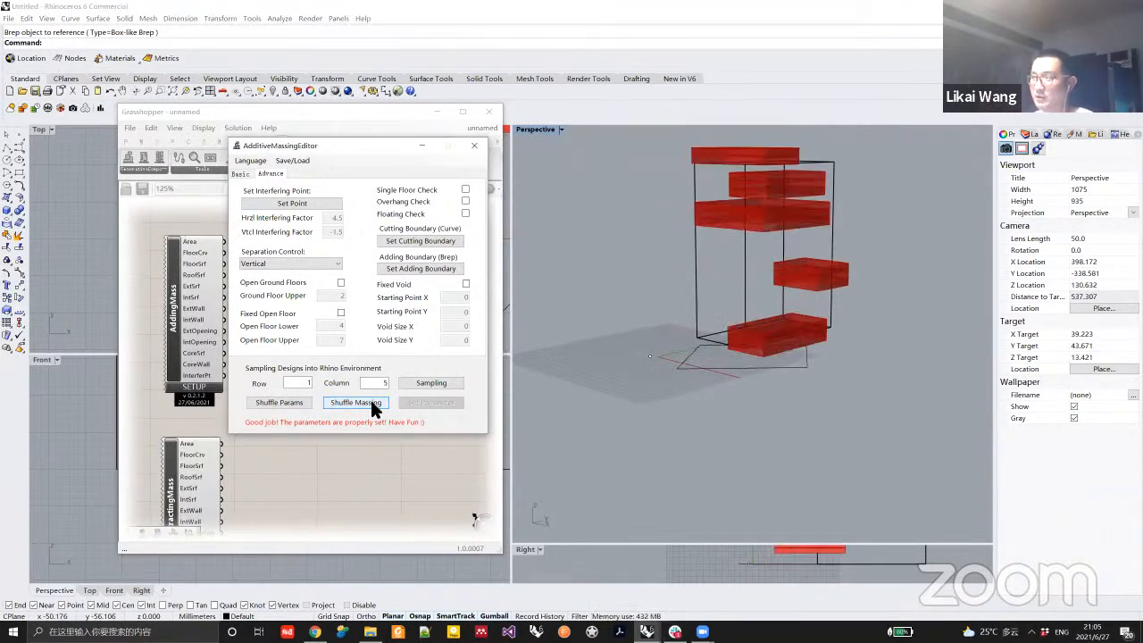
# Raise the wireframe box above the ground and move it in plan so that it overlaps the massing.
pyautogui.moveTo(734, 286); pyautogui.dragTo(689, 429, button='right')
pyautogui.click(650, 360)
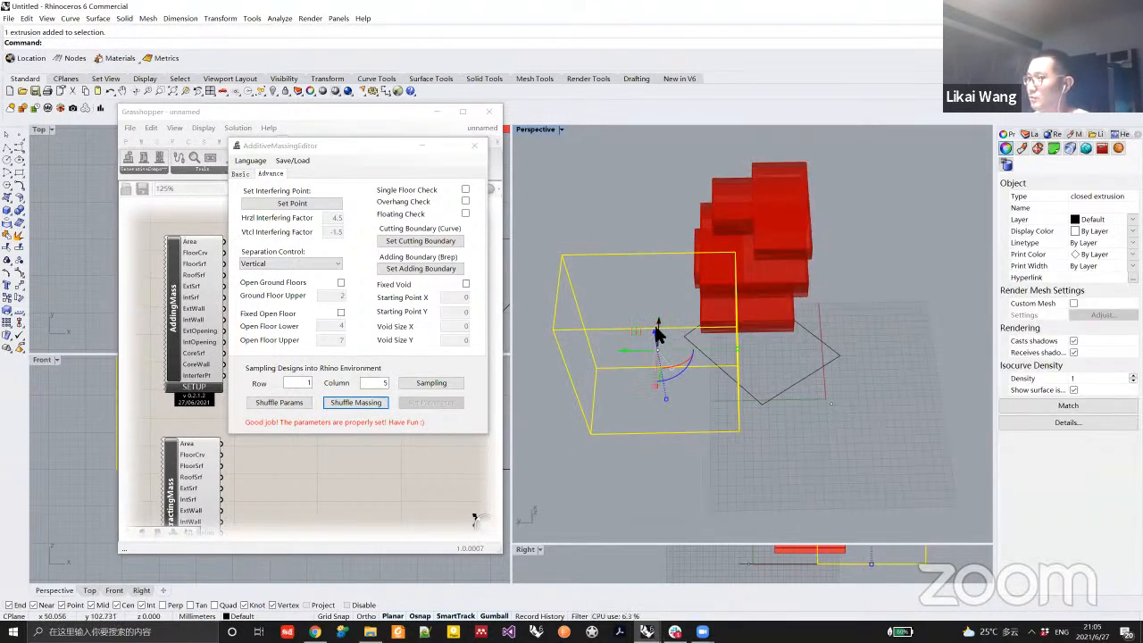
pyautogui.moveTo(658, 331); pyautogui.dragTo(659, 257)
pyautogui.moveTo(192, 114); pyautogui.dragTo(358, 119)
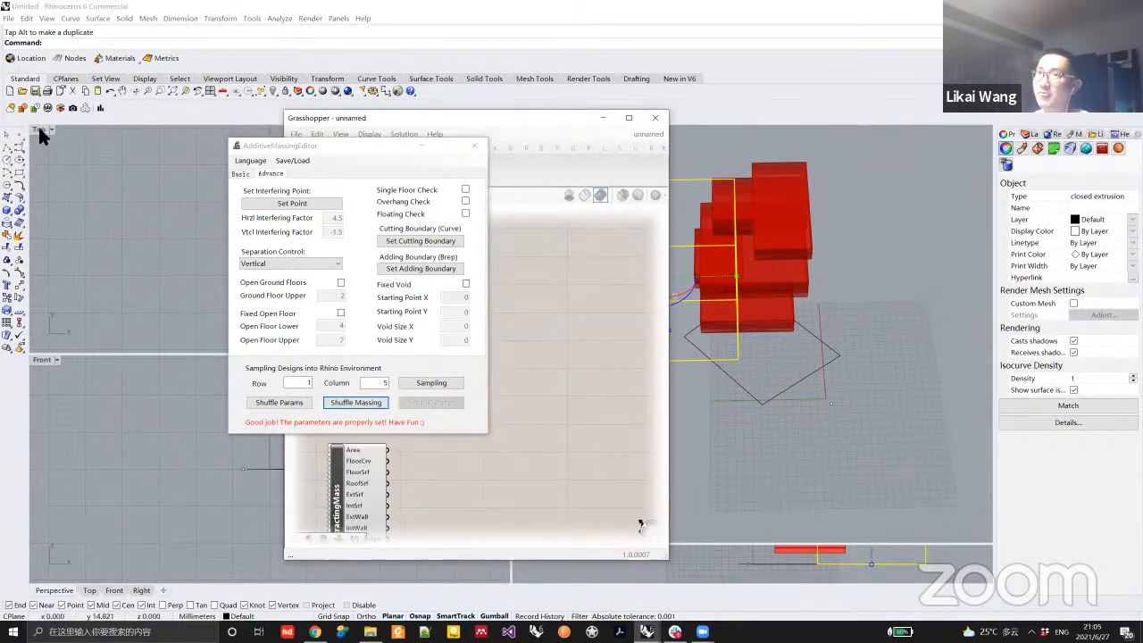
pyautogui.doubleClick(39, 130)
pyautogui.scroll(-18, 758, 318)
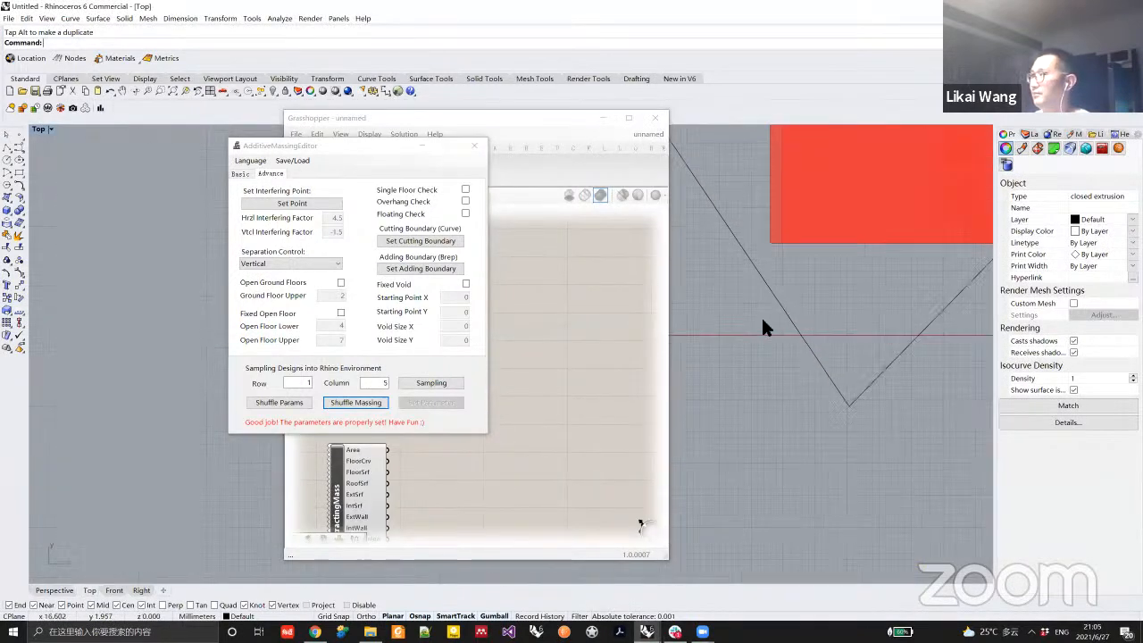
pyautogui.moveTo(797, 239); pyautogui.dragTo(795, 367, button='right')
pyautogui.moveTo(800, 217); pyautogui.dragTo(773, 290)
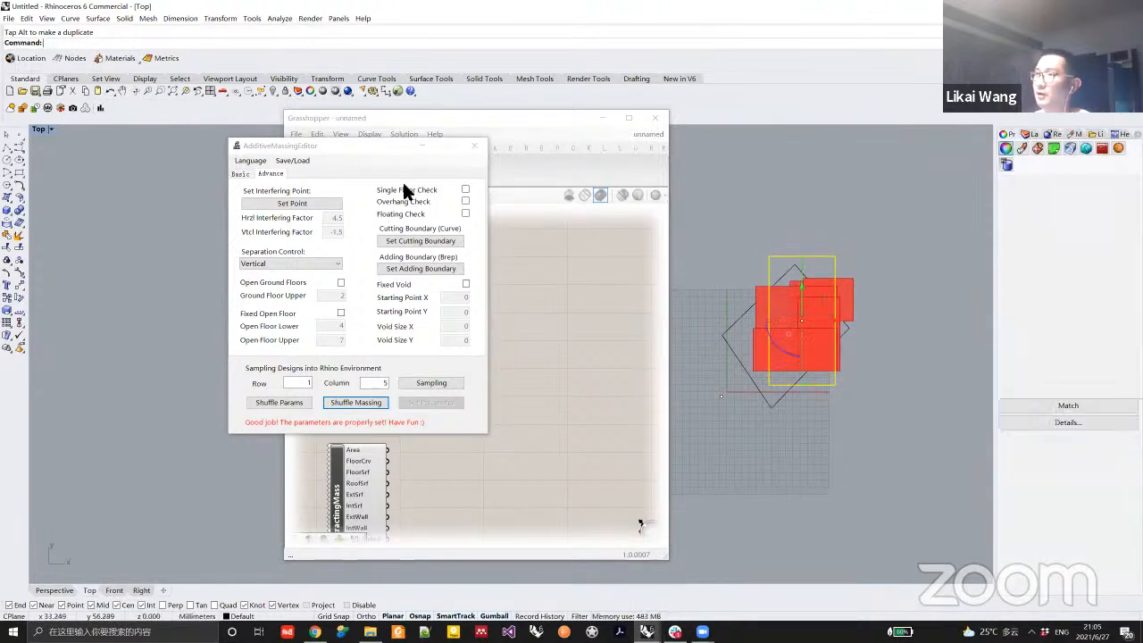
# Set the moved box as the adding boundary and apply it to the massing.
pyautogui.click(416, 269)
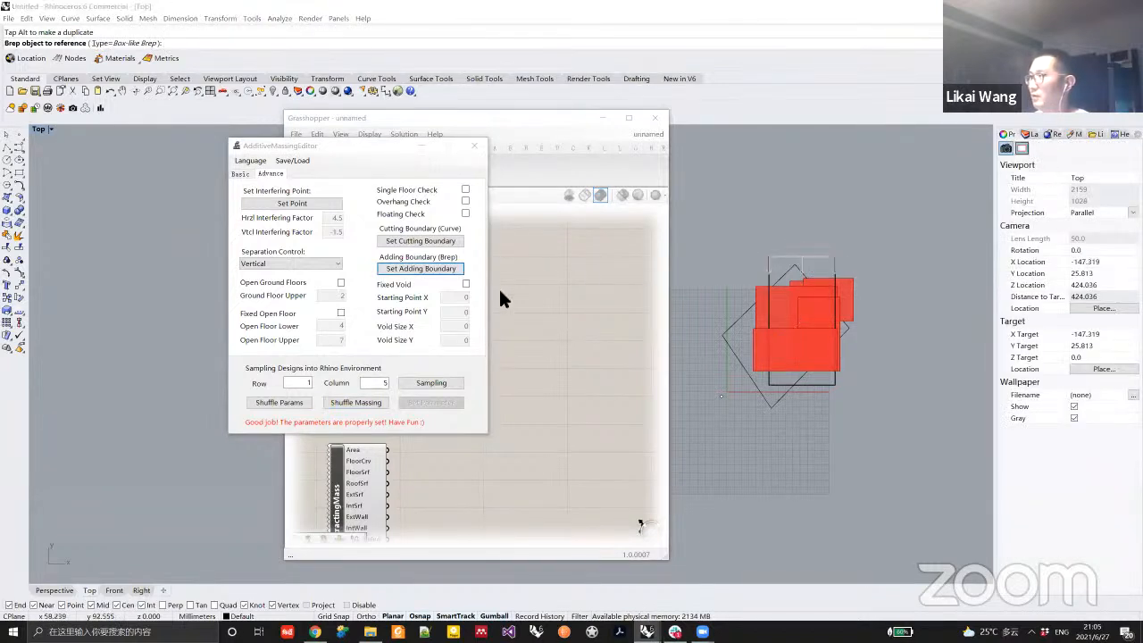
pyautogui.click(814, 264)
pyautogui.click(800, 294)
pyautogui.click(426, 397)
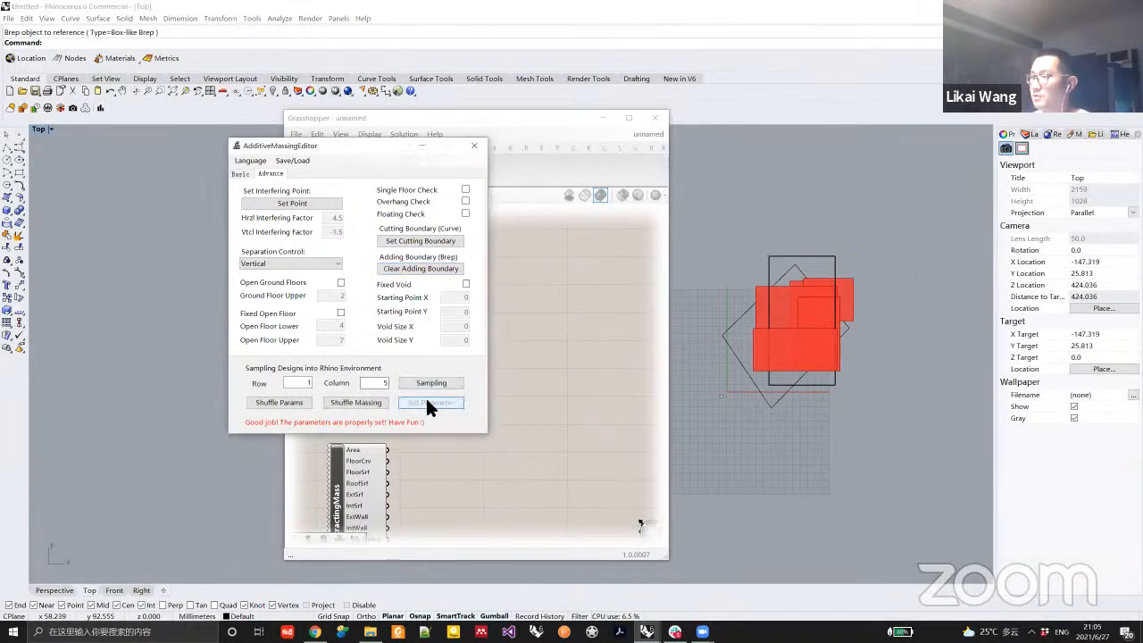
# Inspect in perspective how the added box volume merges with the separated unit masses.
pyautogui.doubleClick(35, 126)
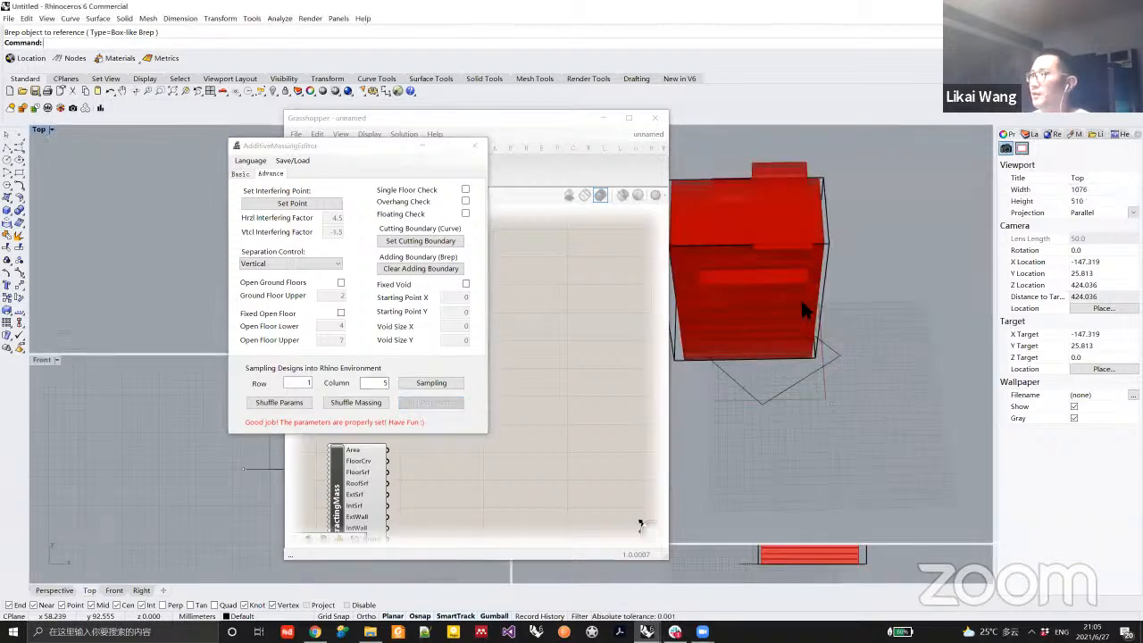
pyautogui.scroll(-6, 765, 276)
pyautogui.moveTo(750, 273); pyautogui.dragTo(818, 279, button='right')
pyautogui.keyDown('shift'); pyautogui.moveTo(711, 265); pyautogui.dragTo(863, 319, button='right'); pyautogui.keyUp('shift')
pyautogui.moveTo(807, 289); pyautogui.dragTo(910, 281, button='right')
pyautogui.scroll(4, 770, 264)
pyautogui.keyDown('shift'); pyautogui.moveTo(776, 272); pyautogui.dragTo(824, 309, button='right'); pyautogui.keyUp('shift')
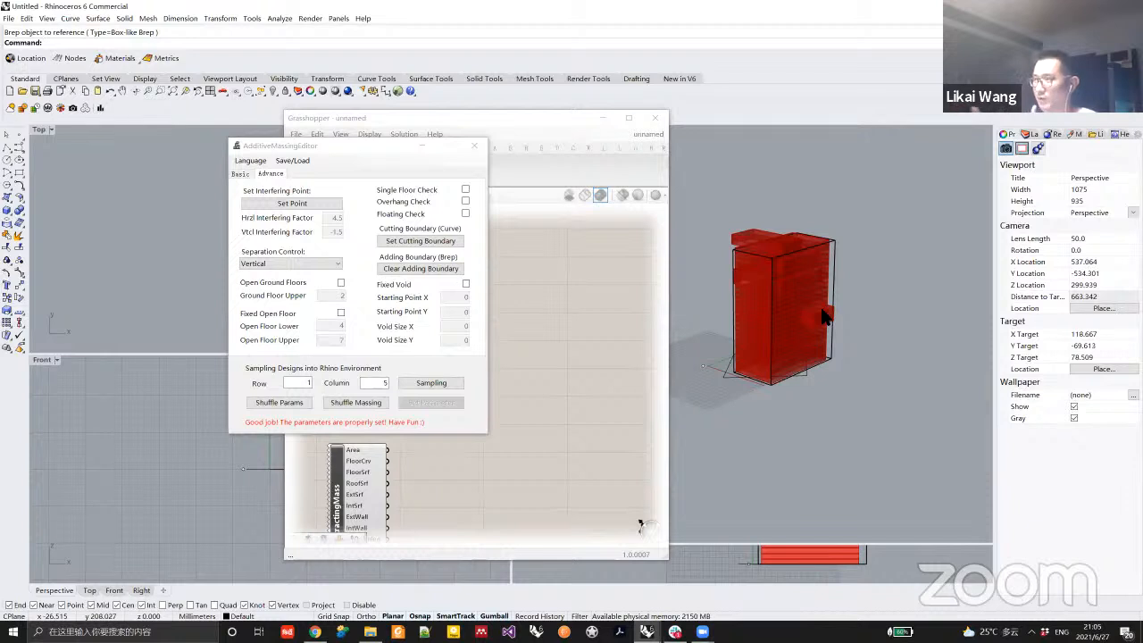
# Shuffle the massing repeatedly with the adding boundary in place, checking each variant from different sides.
pyautogui.click(345, 404)
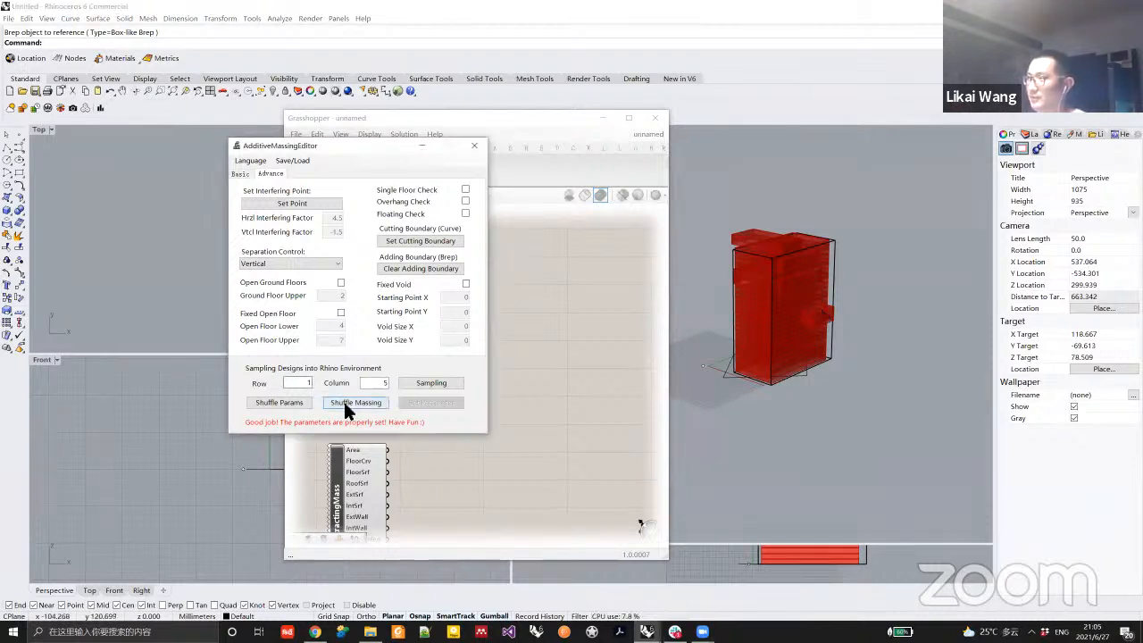
pyautogui.moveTo(776, 353); pyautogui.dragTo(821, 402, button='right')
pyautogui.moveTo(503, 117); pyautogui.dragTo(290, 113)
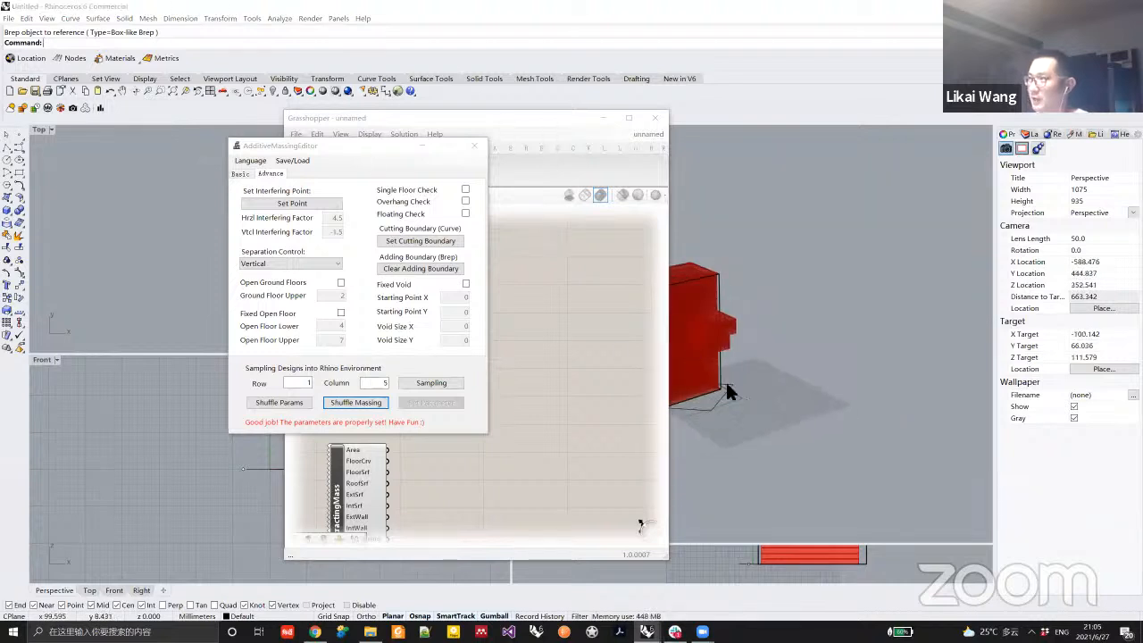
pyautogui.moveTo(696, 400); pyautogui.dragTo(730, 372, button='right')
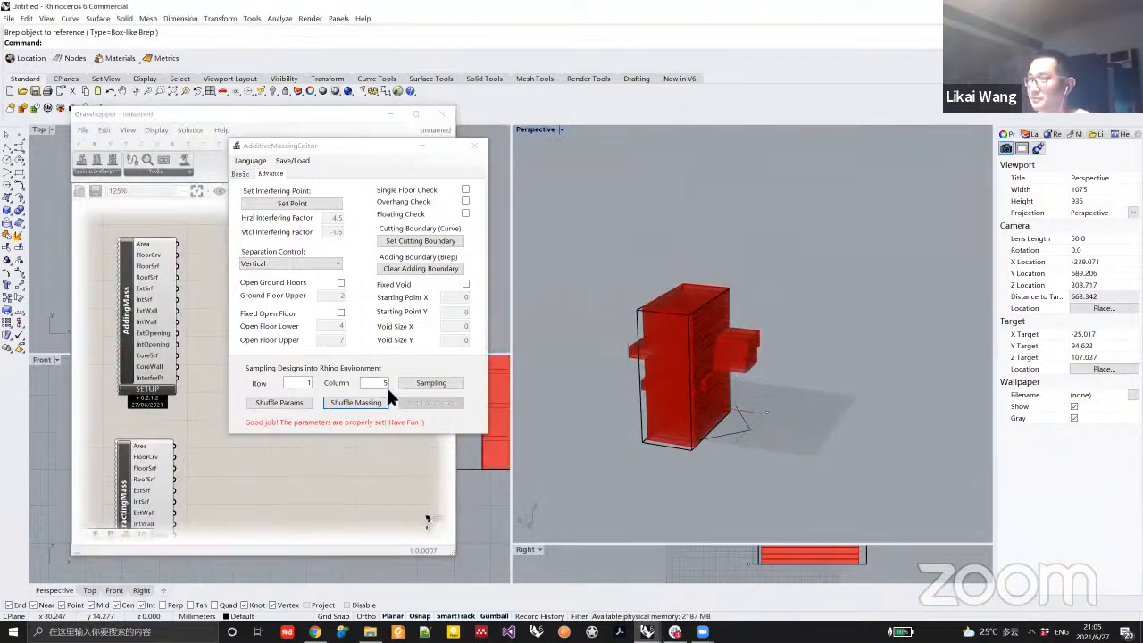
pyautogui.click(344, 403)
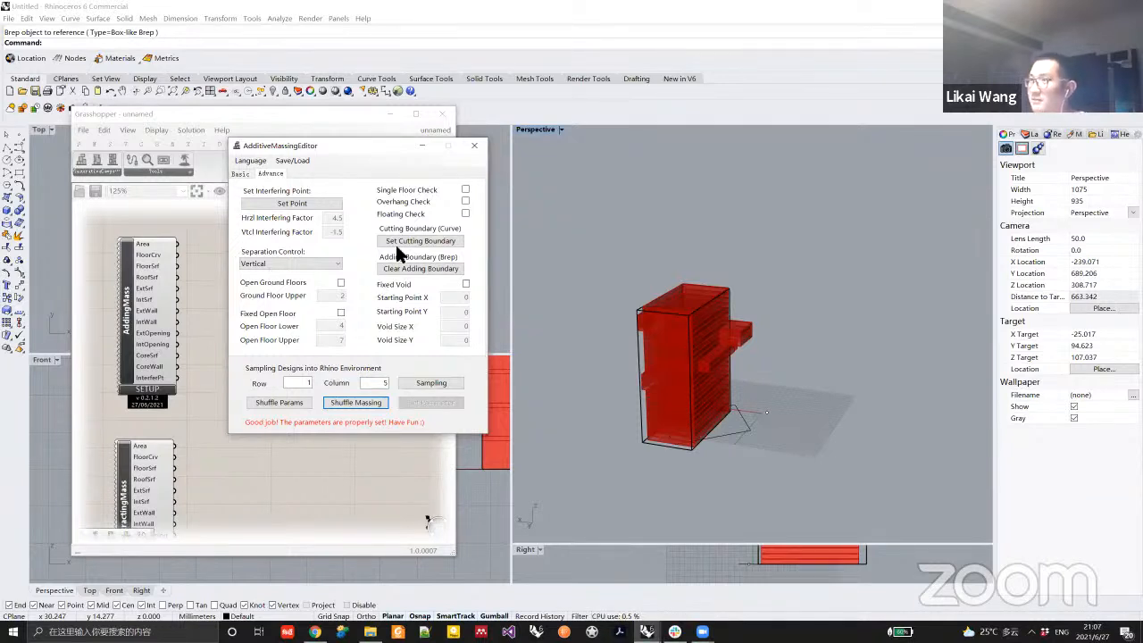
pyautogui.moveTo(757, 356); pyautogui.dragTo(727, 379, button='right')
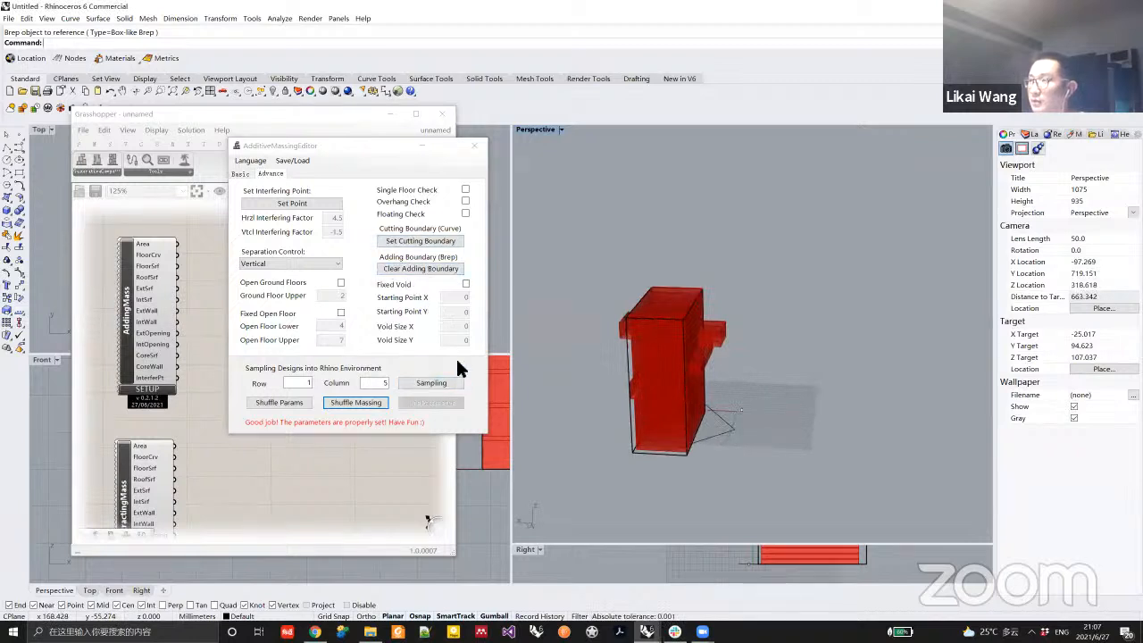
pyautogui.click(356, 403)
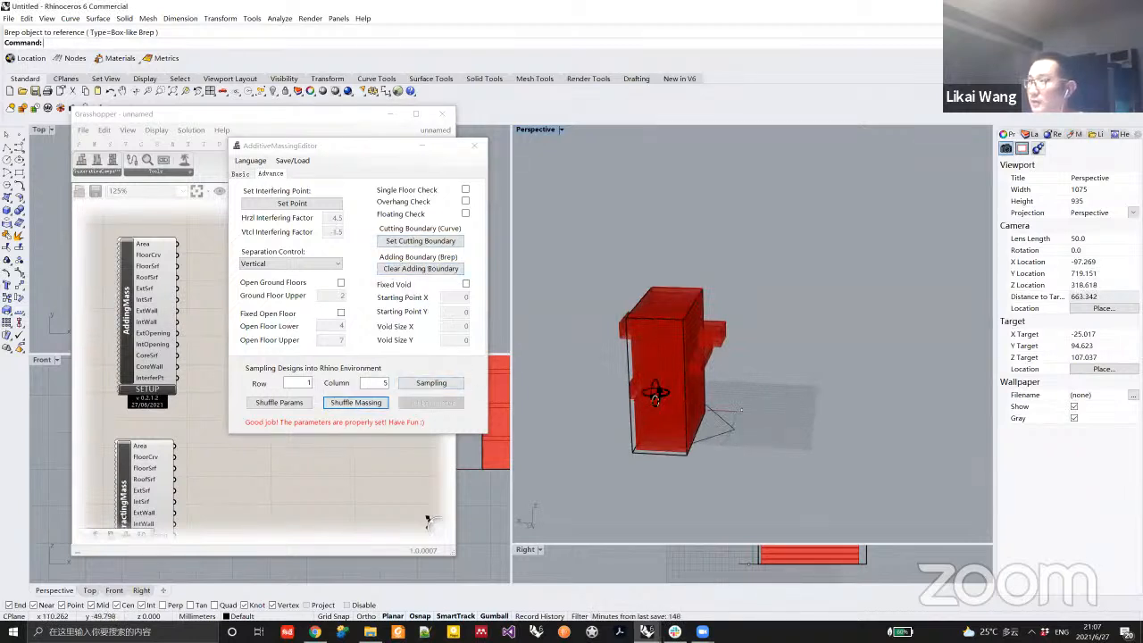
# Clear the adding boundary and set both the minimum and maximum floor number to 10, applying each change.
pyautogui.click(420, 266)
pyautogui.click(442, 403)
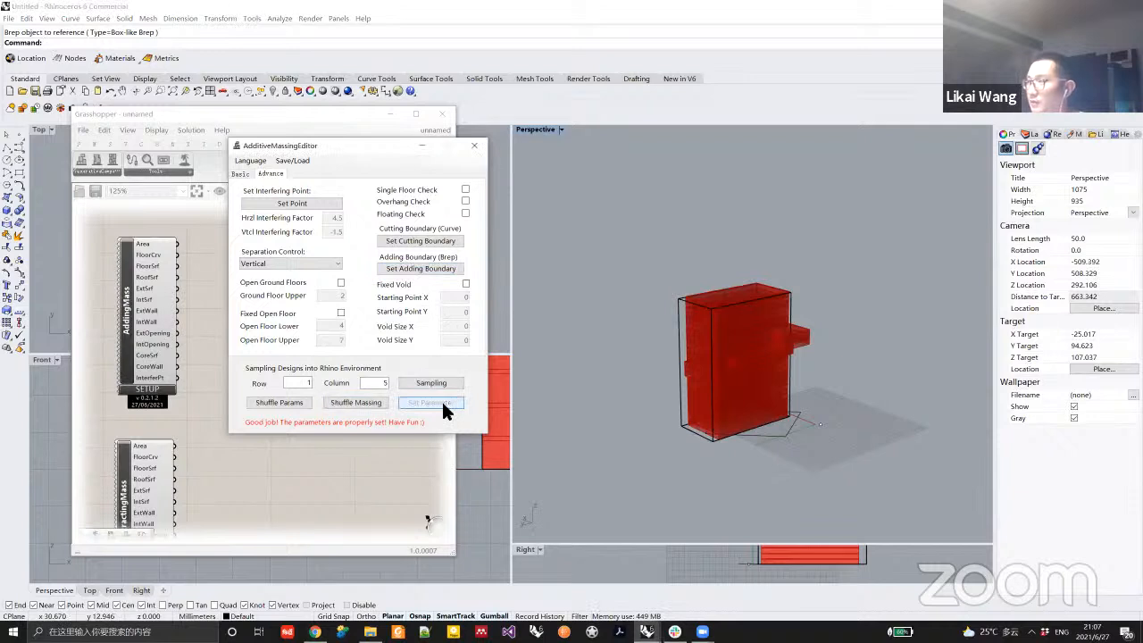
pyautogui.click(241, 175)
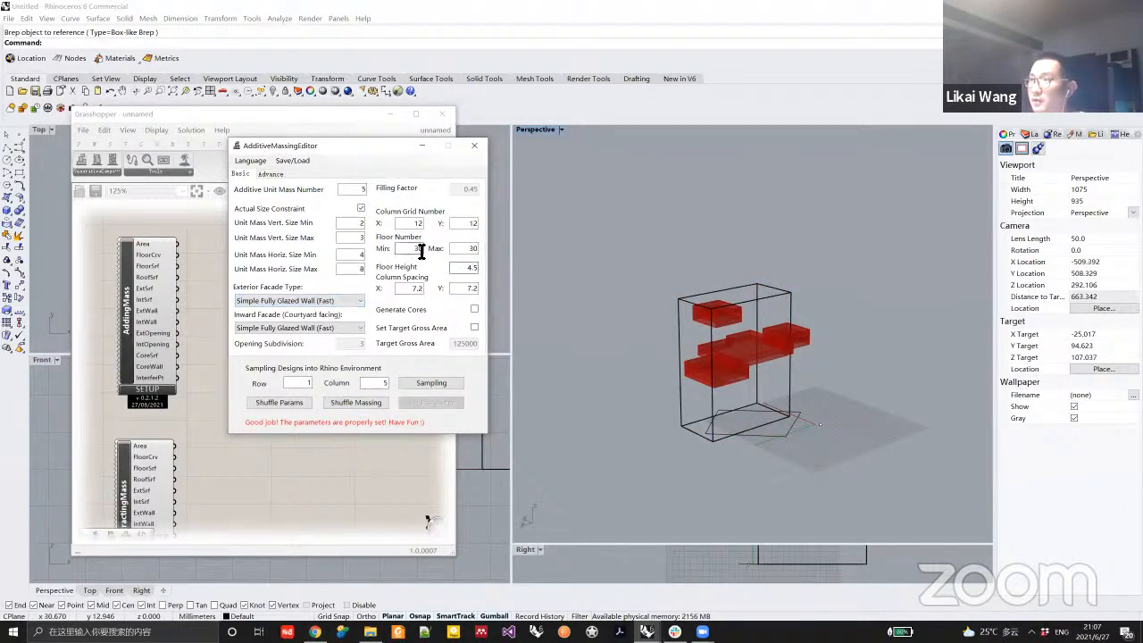
pyautogui.moveTo(410, 250); pyautogui.dragTo(460, 256)
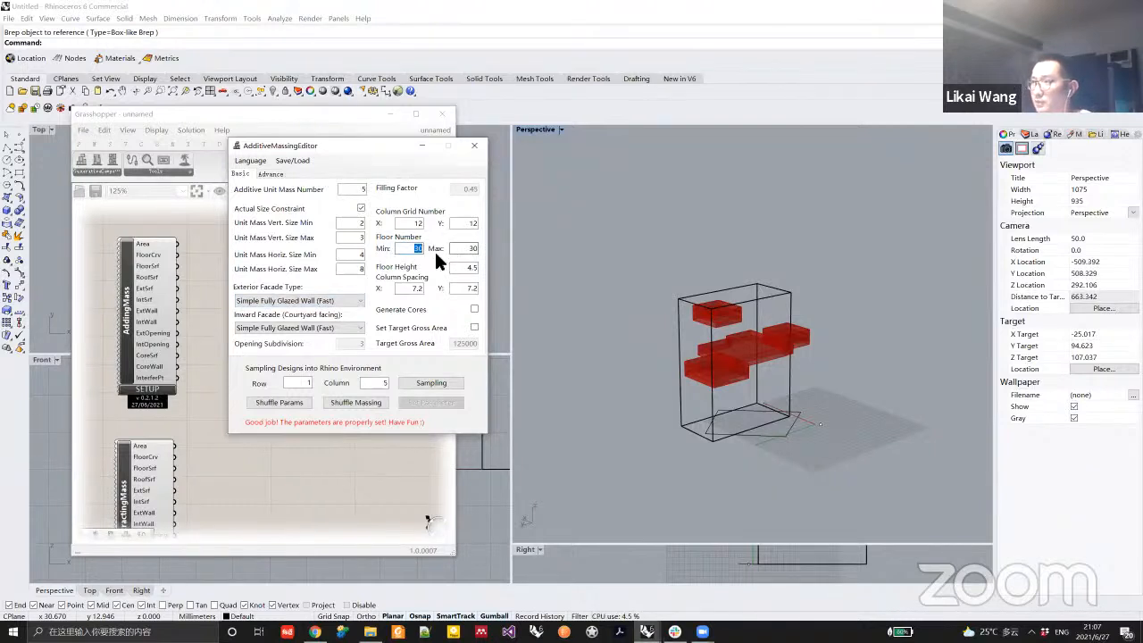
pyautogui.write('10')
pyautogui.click(460, 248)
pyautogui.write('10')
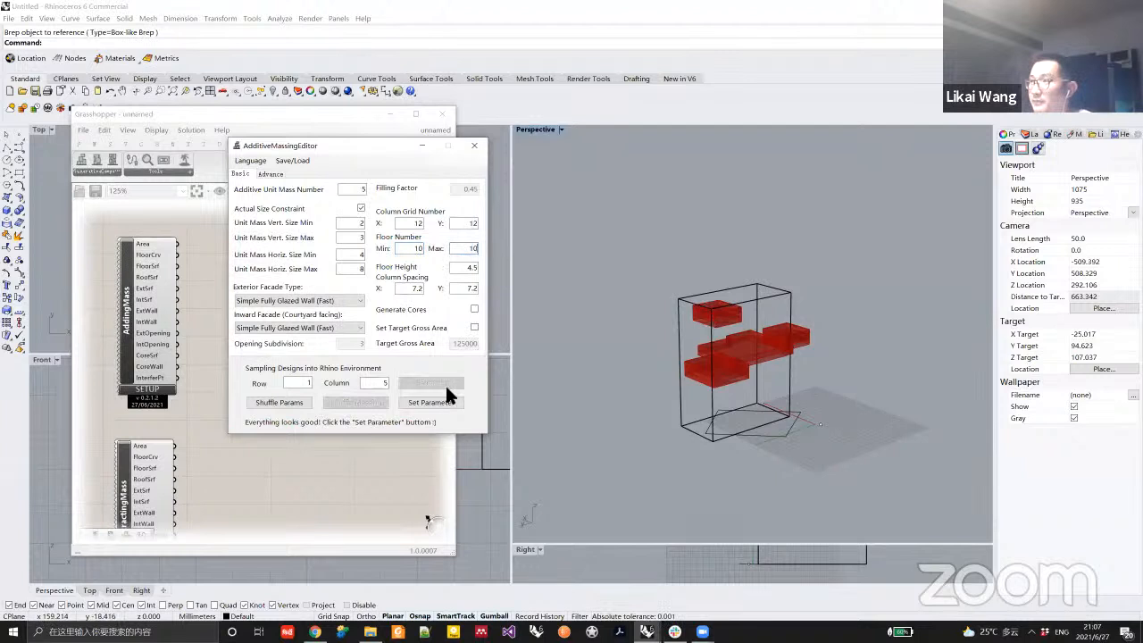
pyautogui.click(436, 401)
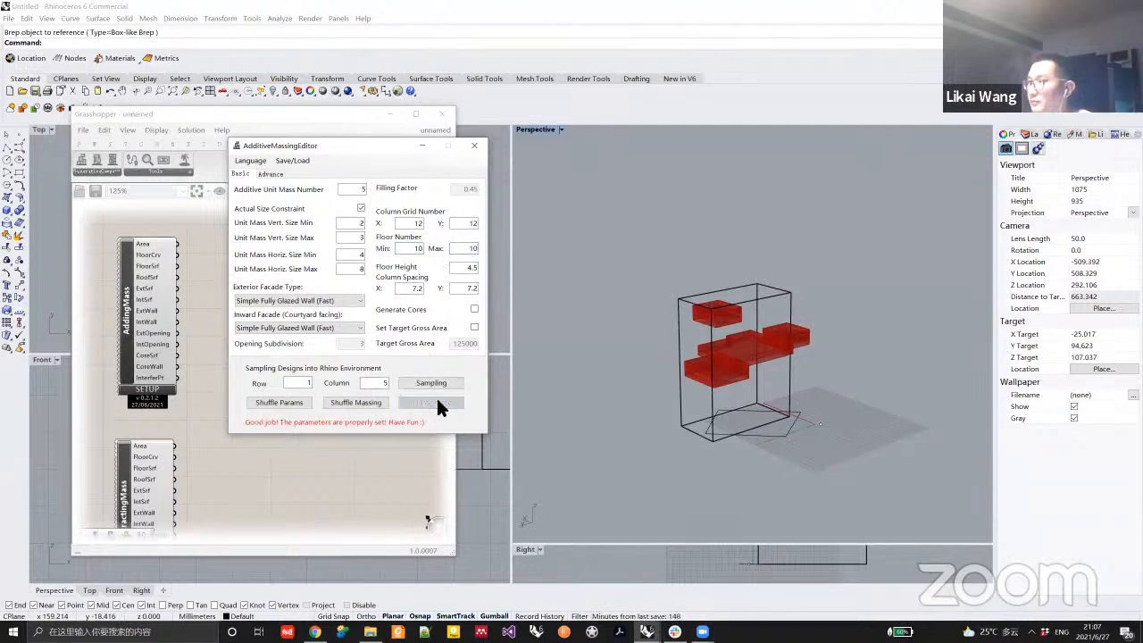
# Shuffle the massing once, set the maximum vertical unit mass size to 5, and apply the parameter.
pyautogui.click(373, 401)
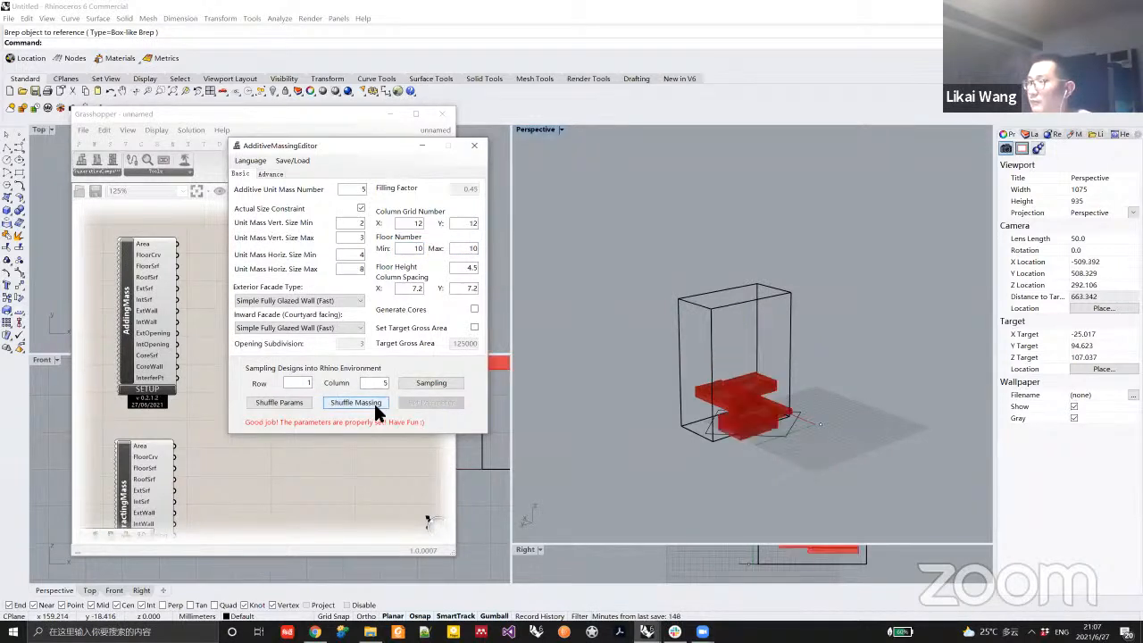
pyautogui.doubleClick(359, 239)
pyautogui.write('5')
pyautogui.click(430, 402)
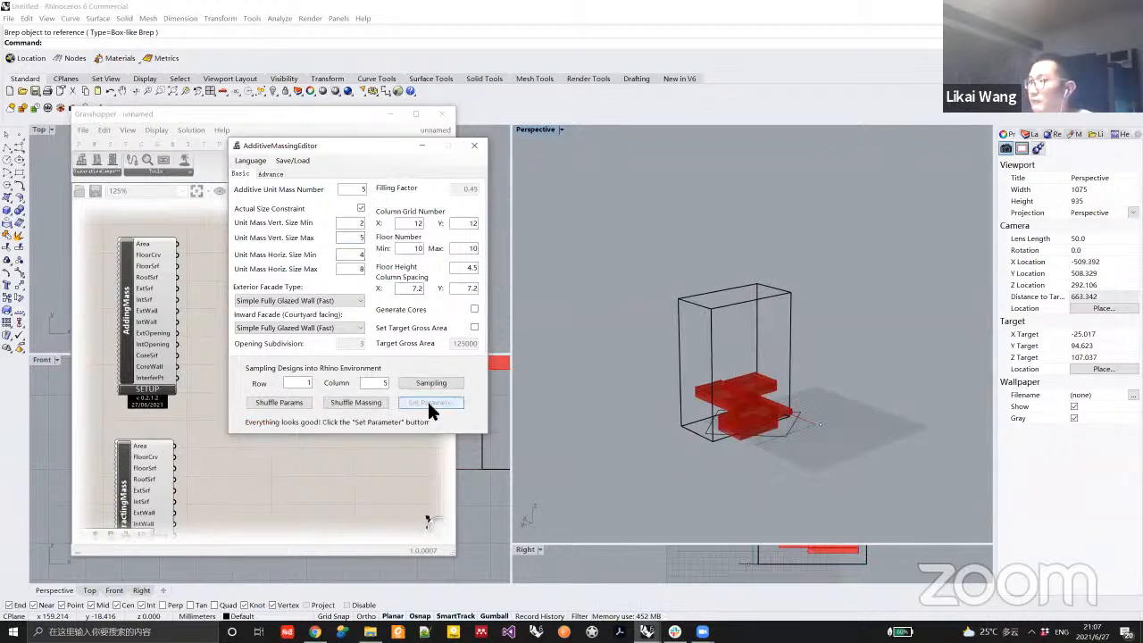
# Shuffle the massing twice with the taller unit masses and examine the variants from different angles in perspective.
pyautogui.moveTo(778, 409); pyautogui.dragTo(737, 430, button='right')
pyautogui.click(273, 175)
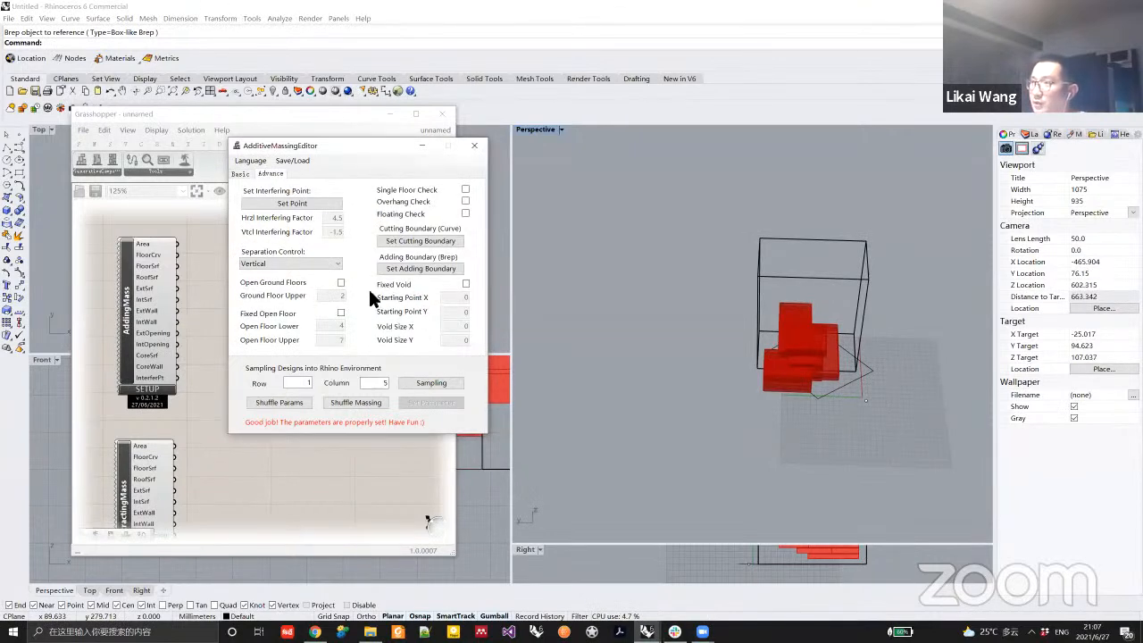
pyautogui.moveTo(747, 349); pyautogui.dragTo(707, 394, button='right')
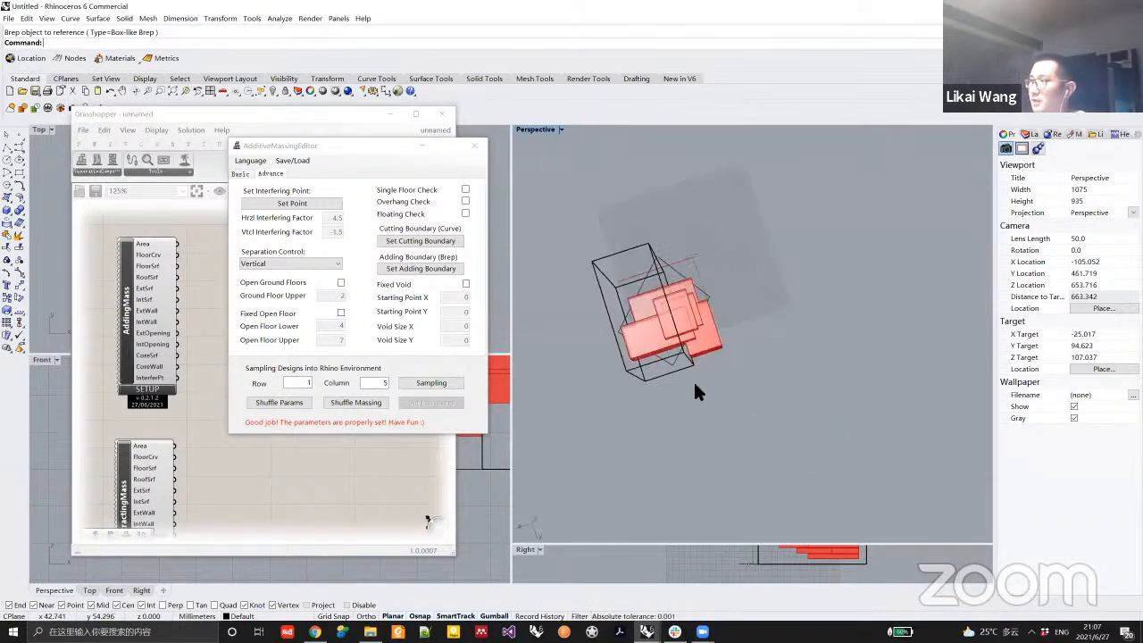
pyautogui.moveTo(681, 467)
pyautogui.mouseDown(button='right')
pyautogui.moveTo(509, 375)
pyautogui.moveTo(824, 349)
pyautogui.moveTo(637, 404)
pyautogui.moveTo(798, 418)
pyautogui.moveTo(778, 449)
pyautogui.moveTo(805, 446)
pyautogui.moveTo(688, 400)
pyautogui.mouseUp(button='right')
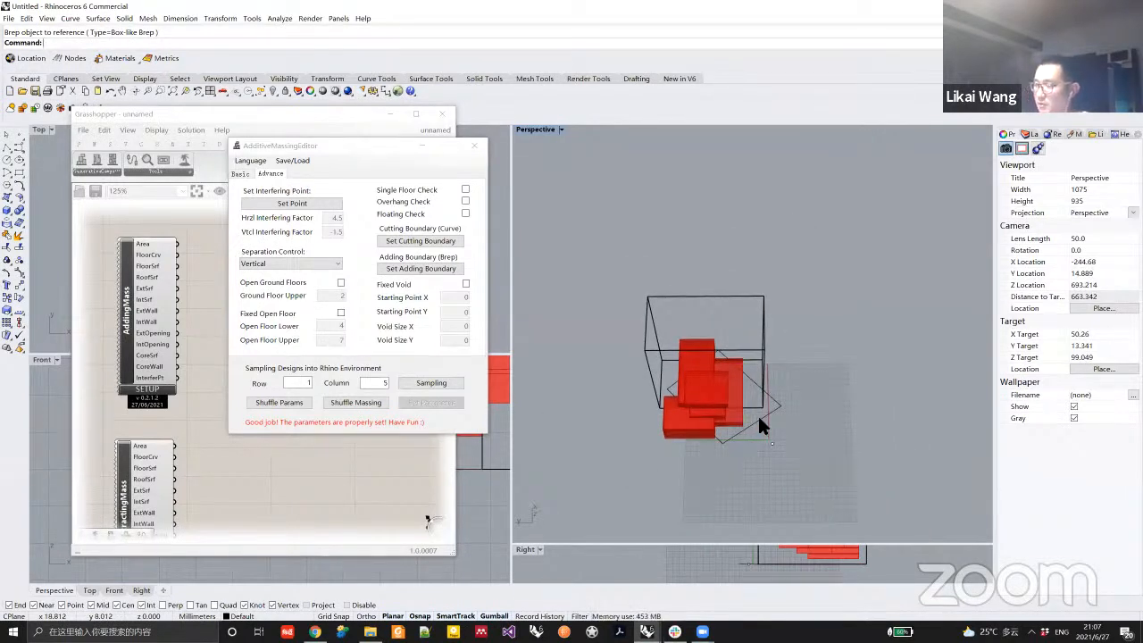
pyautogui.click(385, 402)
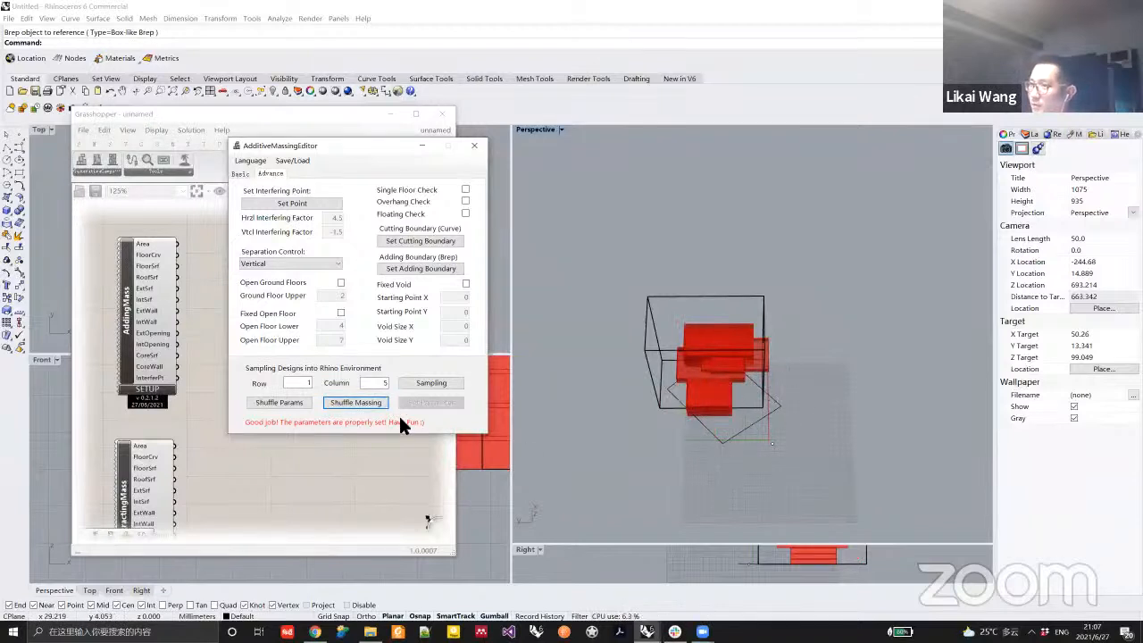
pyautogui.click(361, 403)
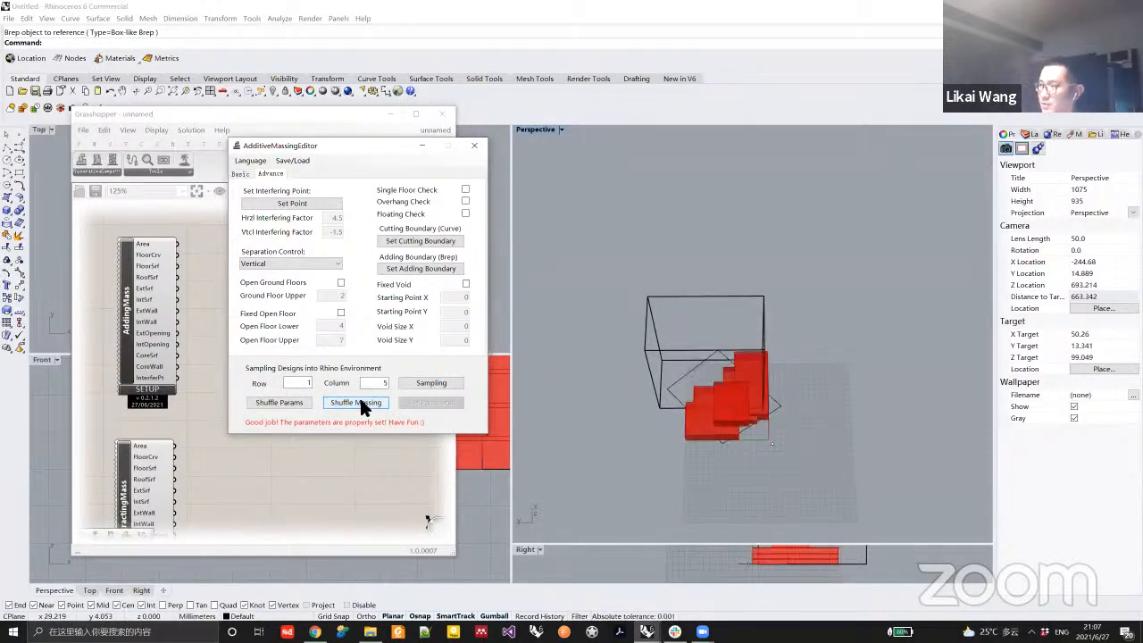
pyautogui.moveTo(770, 464); pyautogui.dragTo(664, 387, button='right')
# Enable the fixed void in the advanced settings and open its starting point X value for editing.
pyautogui.click(465, 283)
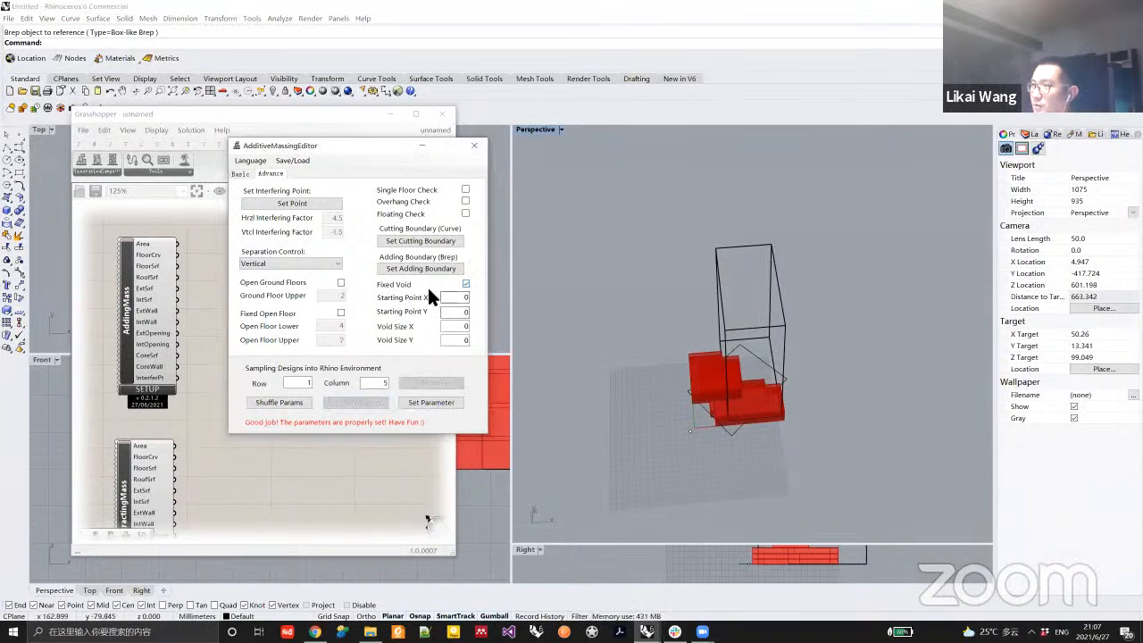
pyautogui.click(455, 297)
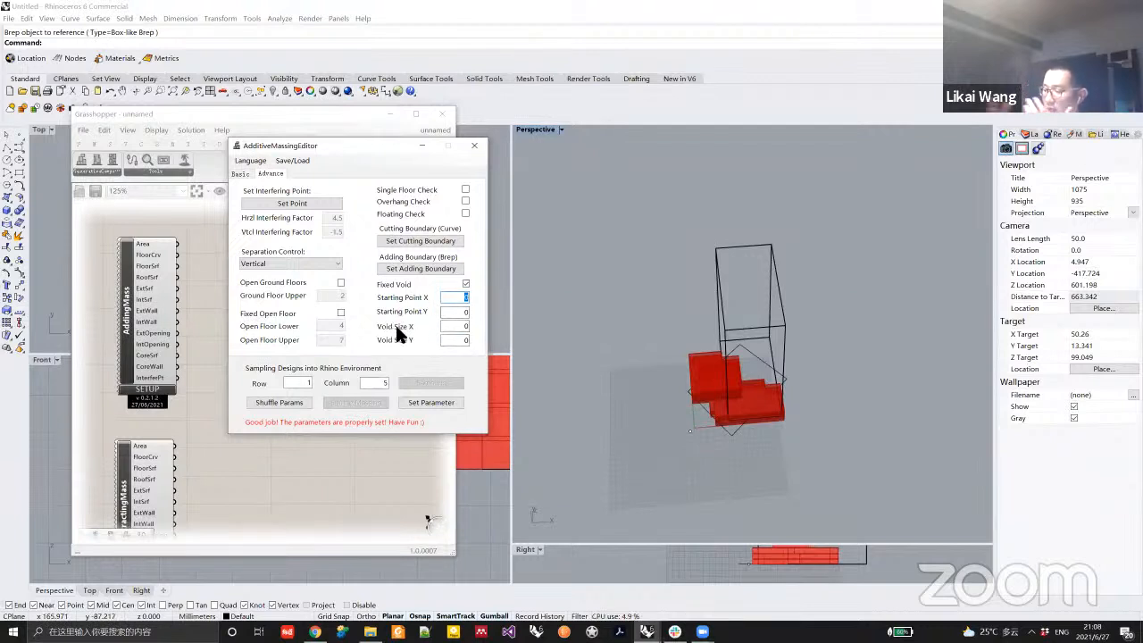
# Set the fixed void's Void Size X and Void Size Y to 3 and apply the parameters.
pyautogui.click(455, 326)
pyautogui.write('3')
pyautogui.click(457, 339)
pyautogui.write('3')
pyautogui.click(432, 403)
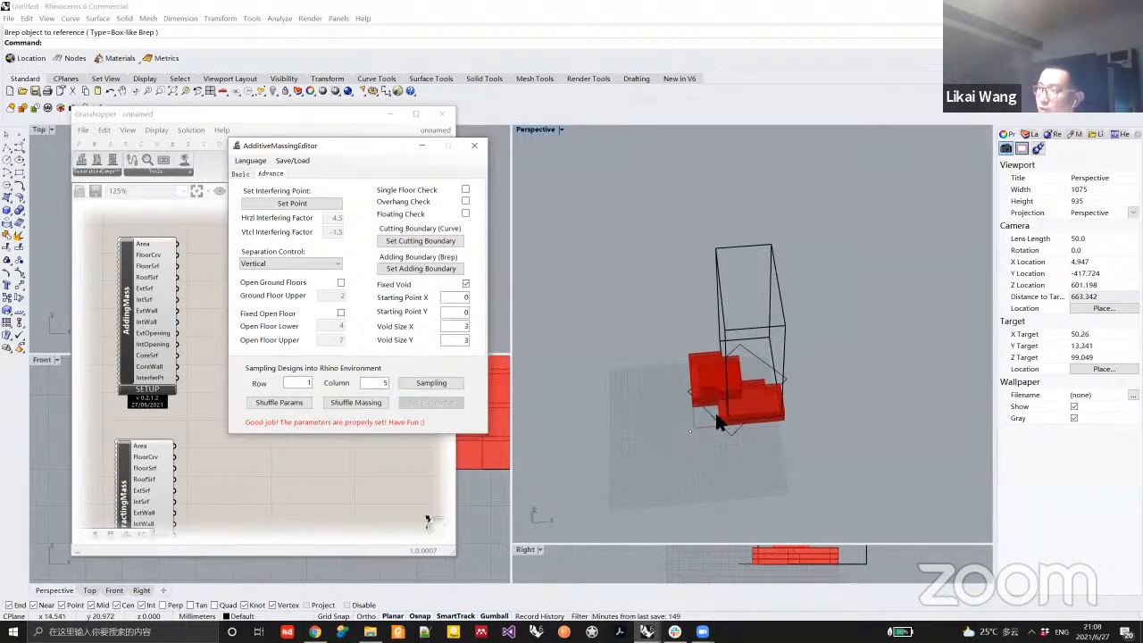
# Move the fixed void by setting Starting Point X and Starting Point Y to 1, and apply the parameters.
pyautogui.moveTo(712, 410); pyautogui.dragTo(726, 407, button='right')
pyautogui.moveTo(456, 298); pyautogui.dragTo(477, 295)
pyautogui.write('1')
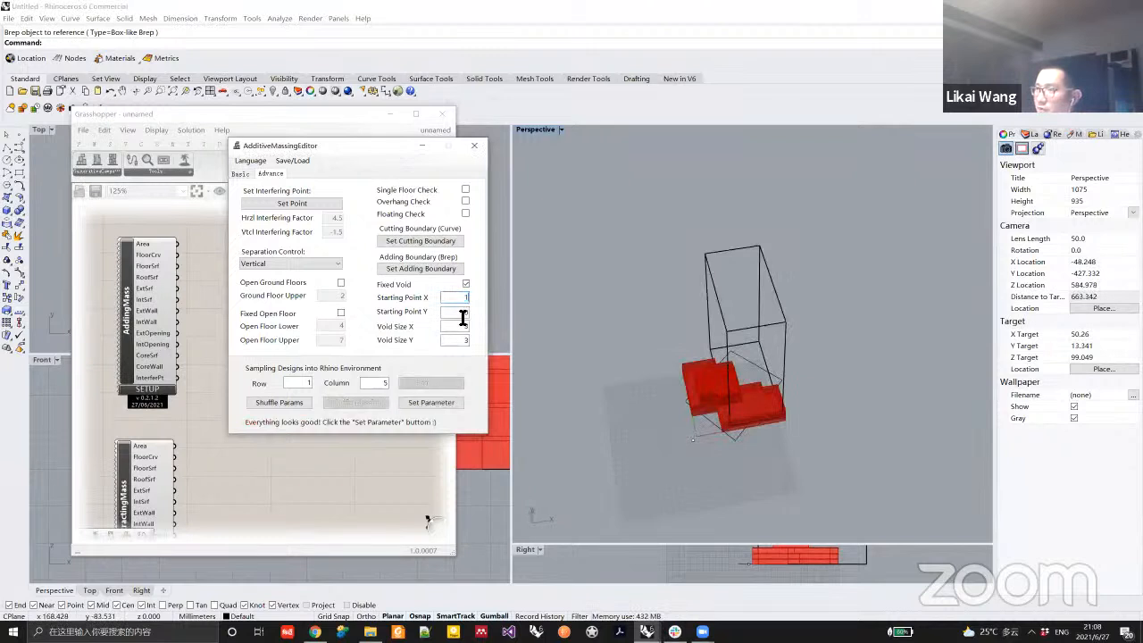
pyautogui.click(455, 311)
pyautogui.write('1')
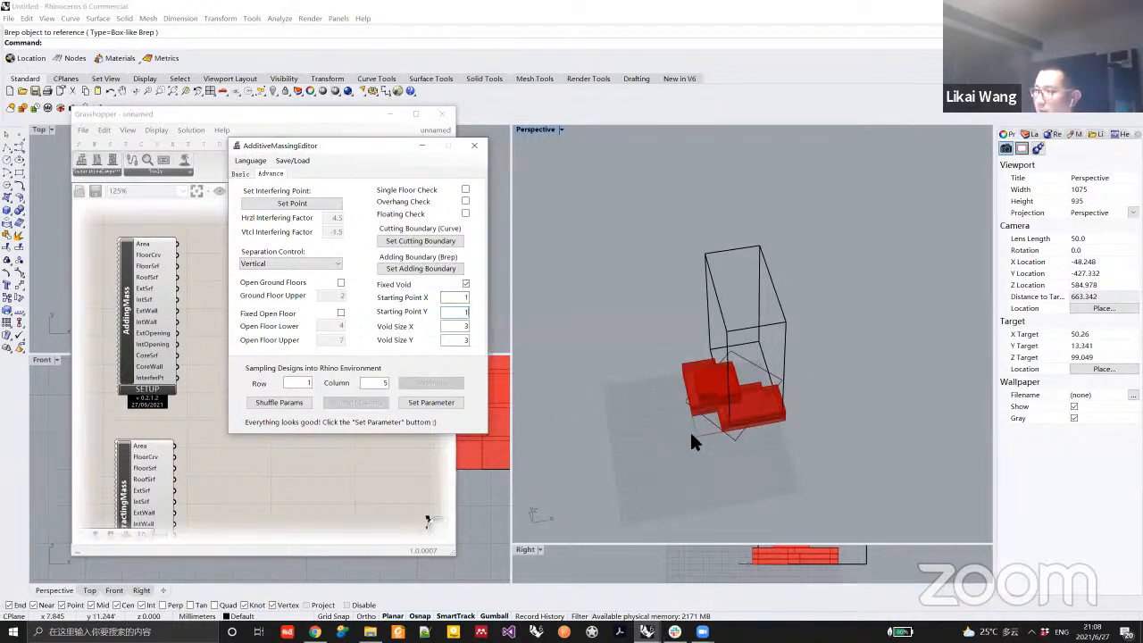
pyautogui.click(433, 401)
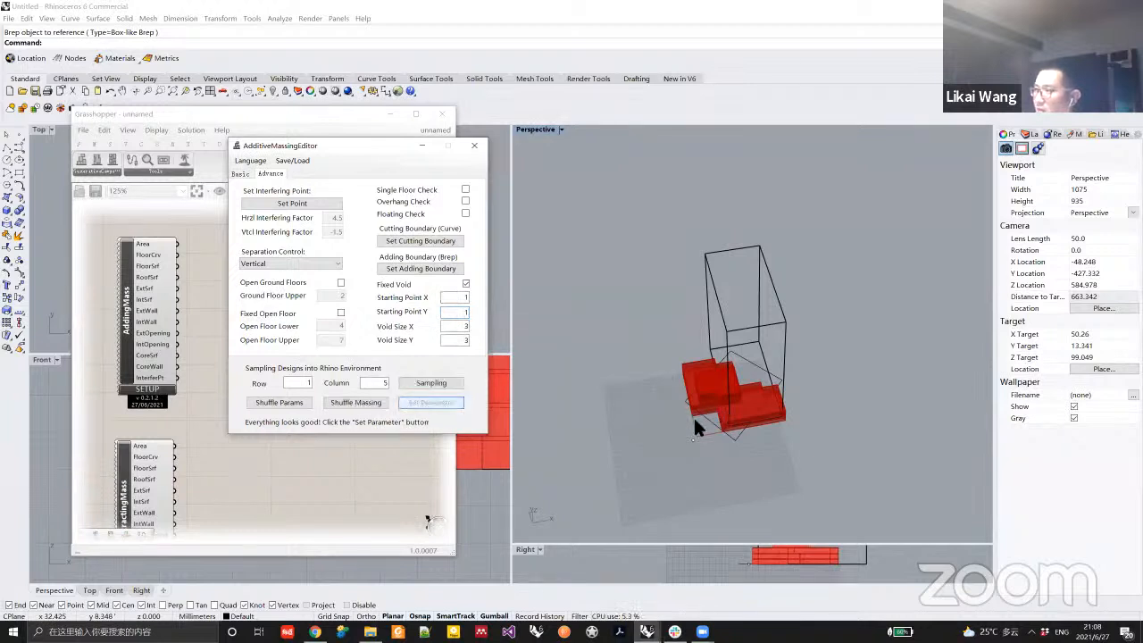
pyautogui.moveTo(725, 421); pyautogui.dragTo(705, 372, button='right')
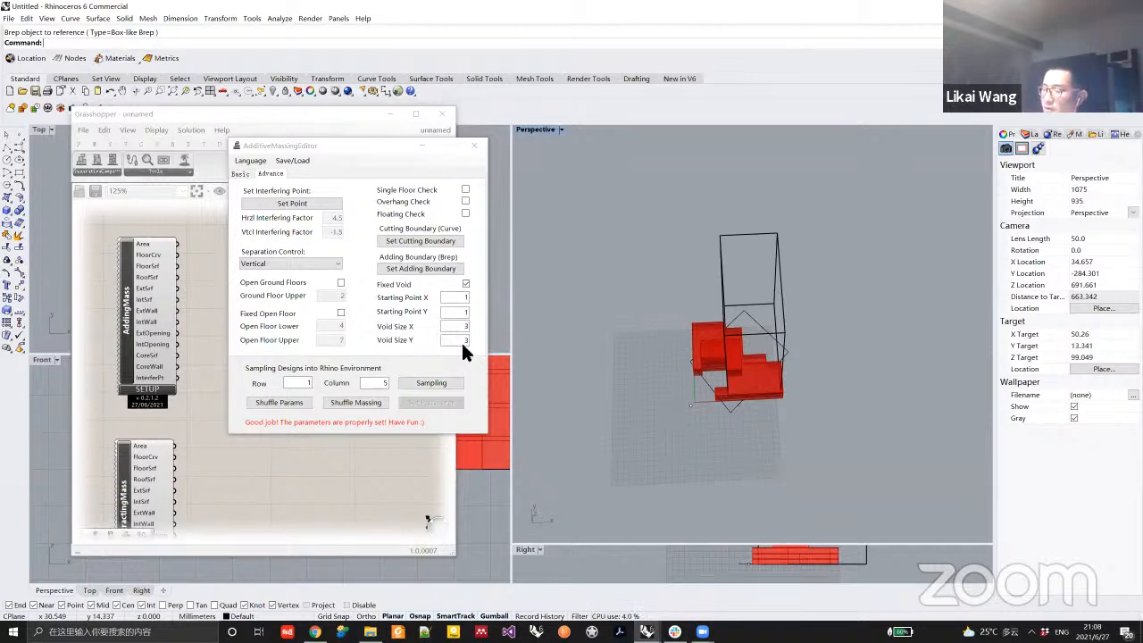
# Shuffle the massing repeatedly to generate several additive variants around the fixed void.
pyautogui.click(351, 403)
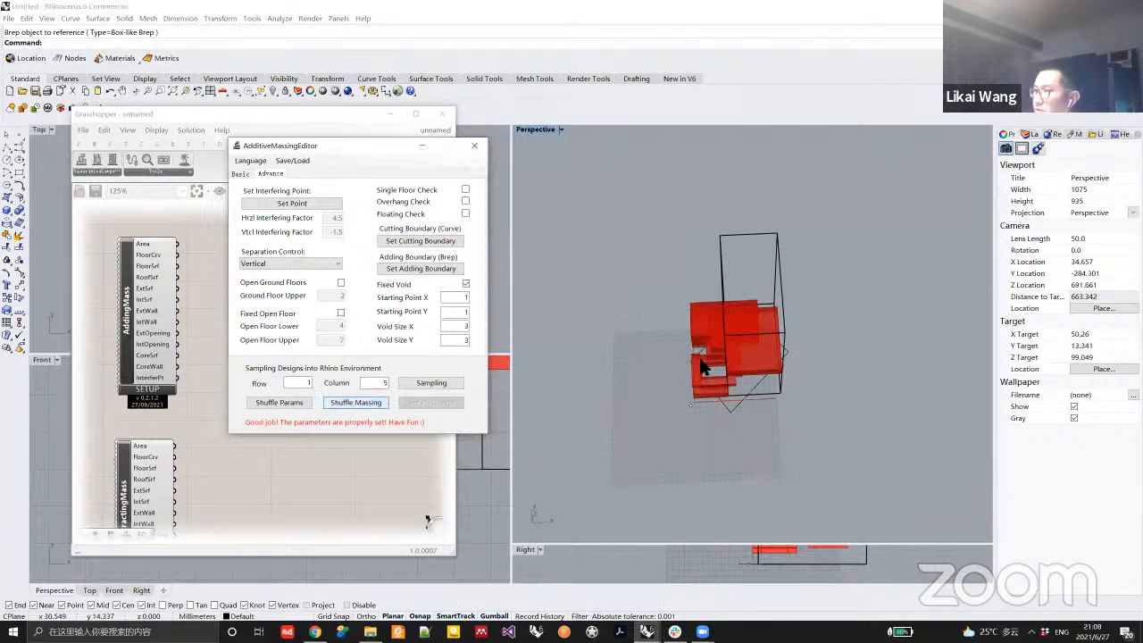
pyautogui.click(370, 401)
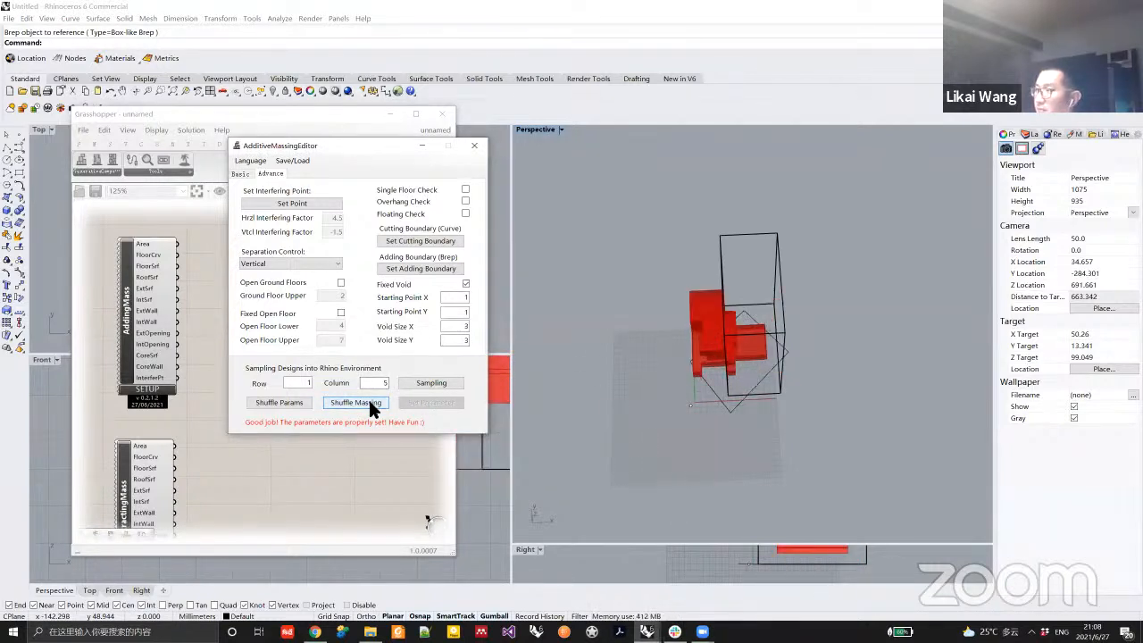
pyautogui.click(368, 402)
pyautogui.click(367, 402)
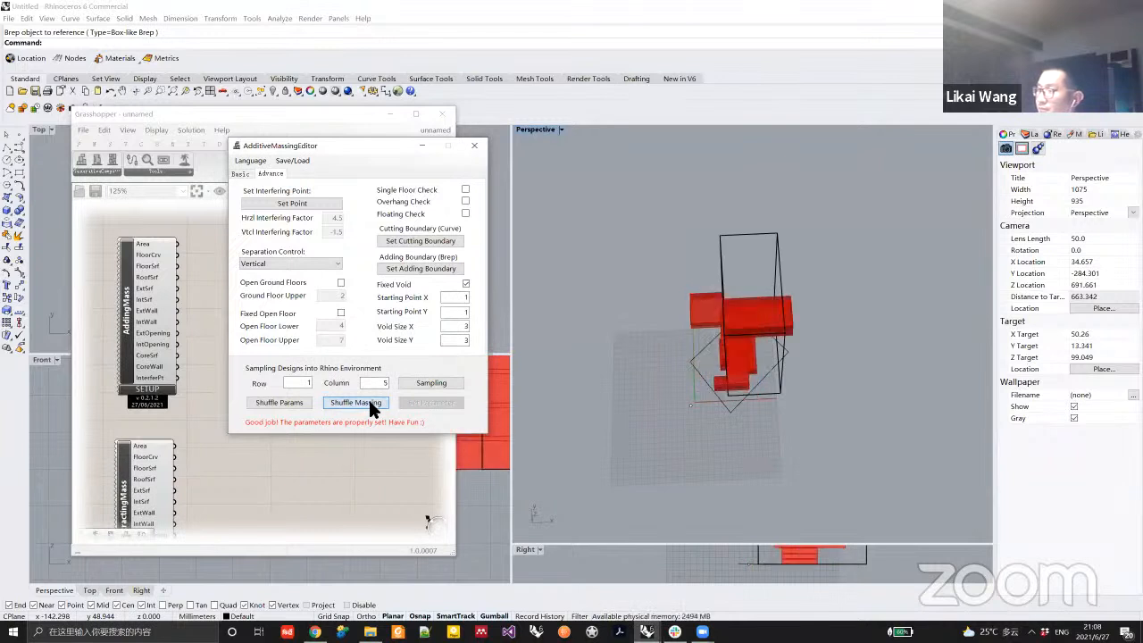
pyautogui.click(368, 401)
pyautogui.moveTo(655, 215); pyautogui.dragTo(901, 457)
pyautogui.moveTo(793, 431); pyautogui.dragTo(819, 426, button='right')
pyautogui.click(821, 429)
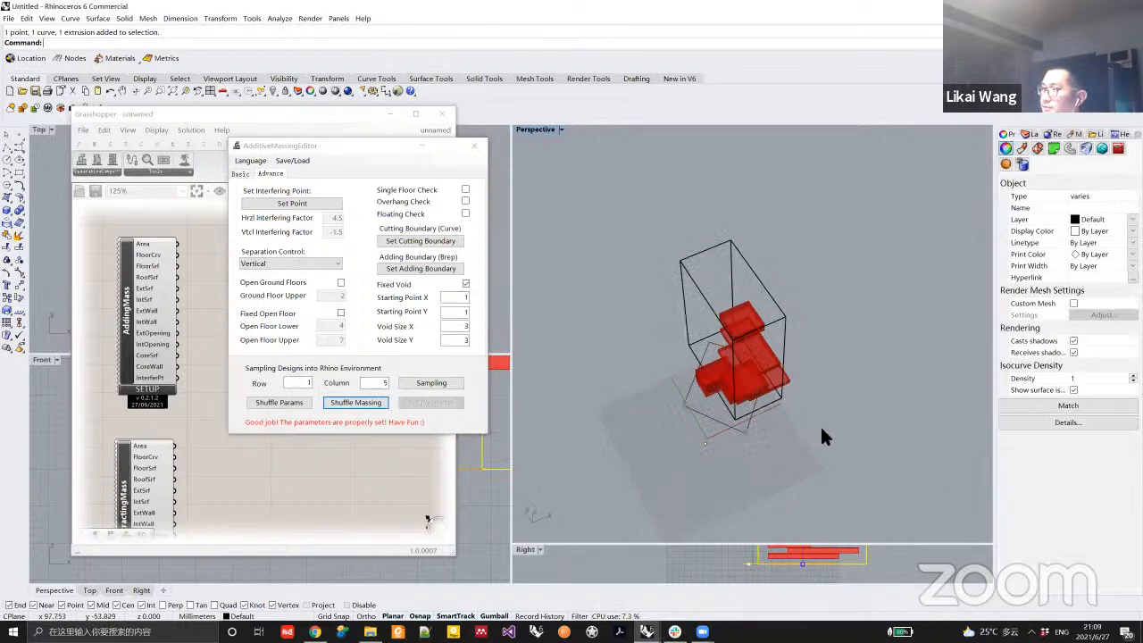
pyautogui.click(361, 399)
pyautogui.click(361, 404)
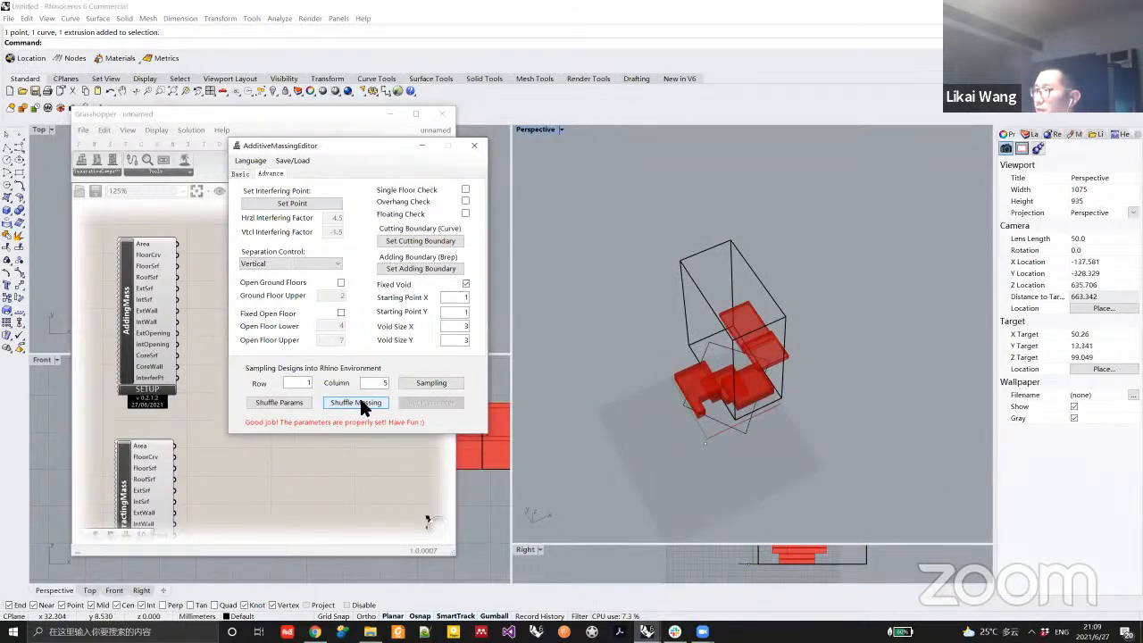
pyautogui.click(361, 403)
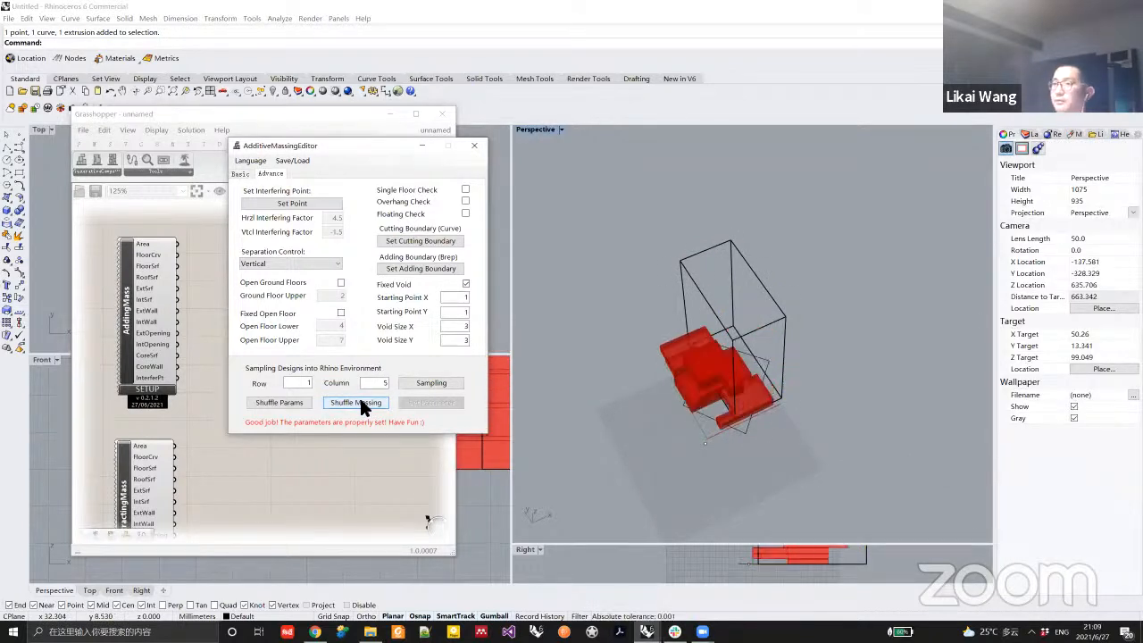
pyautogui.click(362, 403)
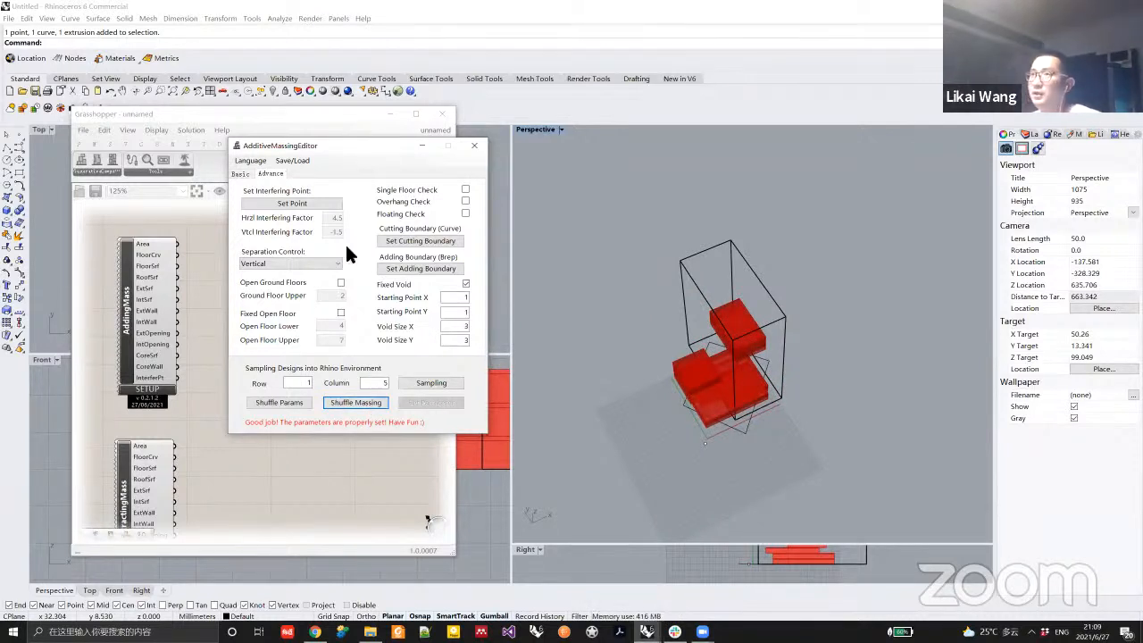
# Save the additive massing setup to the desktop, overwriting the existing setup_file.xml.
pyautogui.click(284, 156)
pyautogui.click(277, 161)
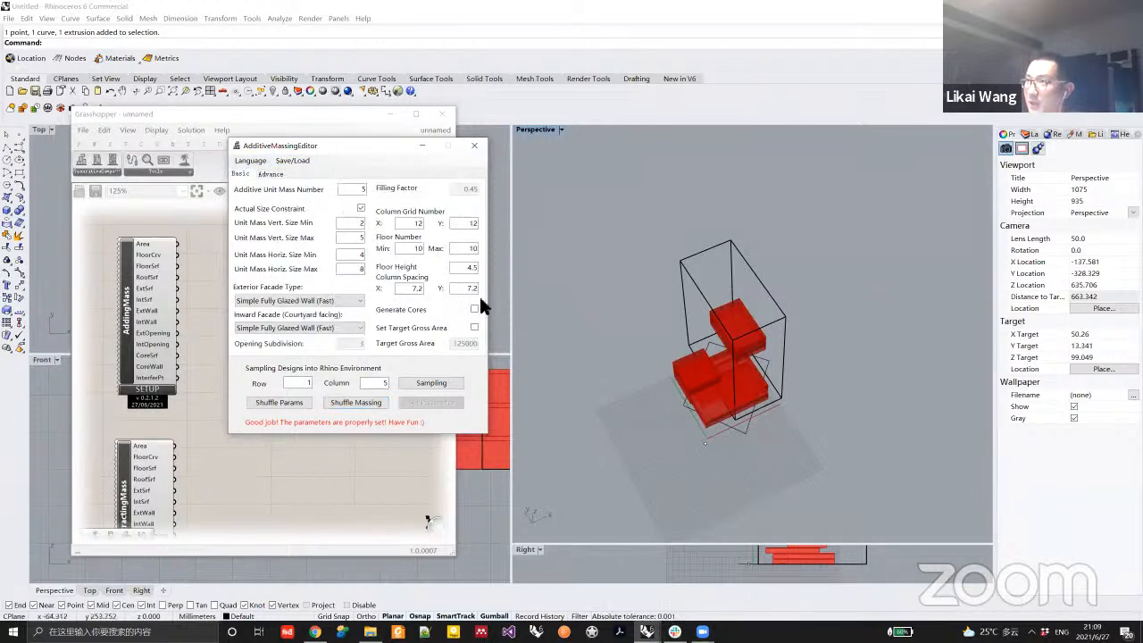
pyautogui.click(293, 158)
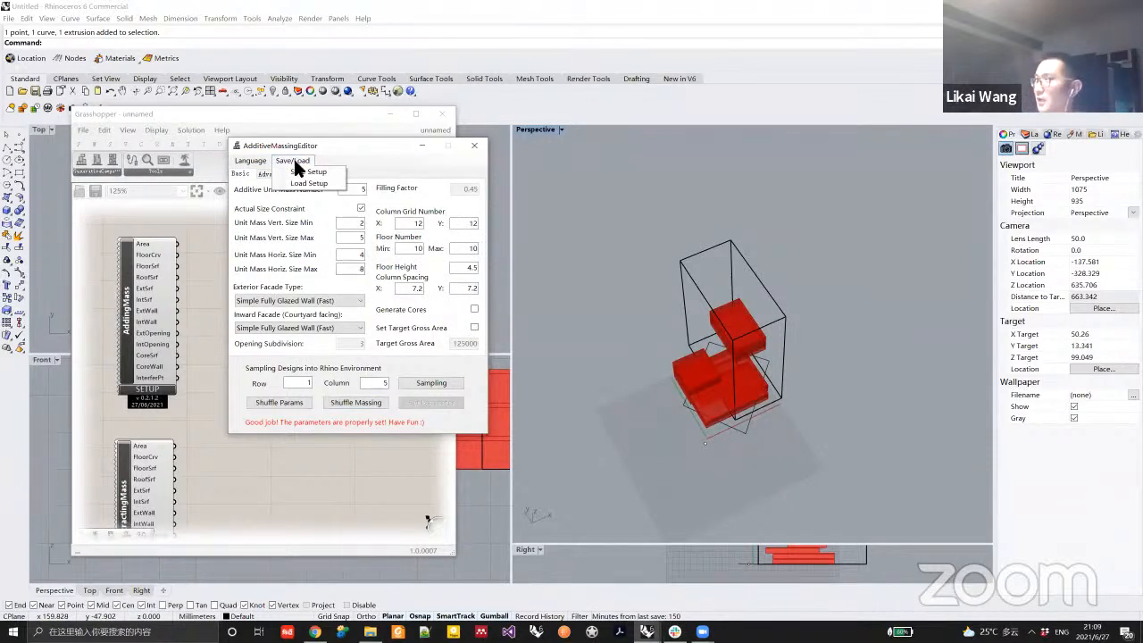
pyautogui.click(304, 173)
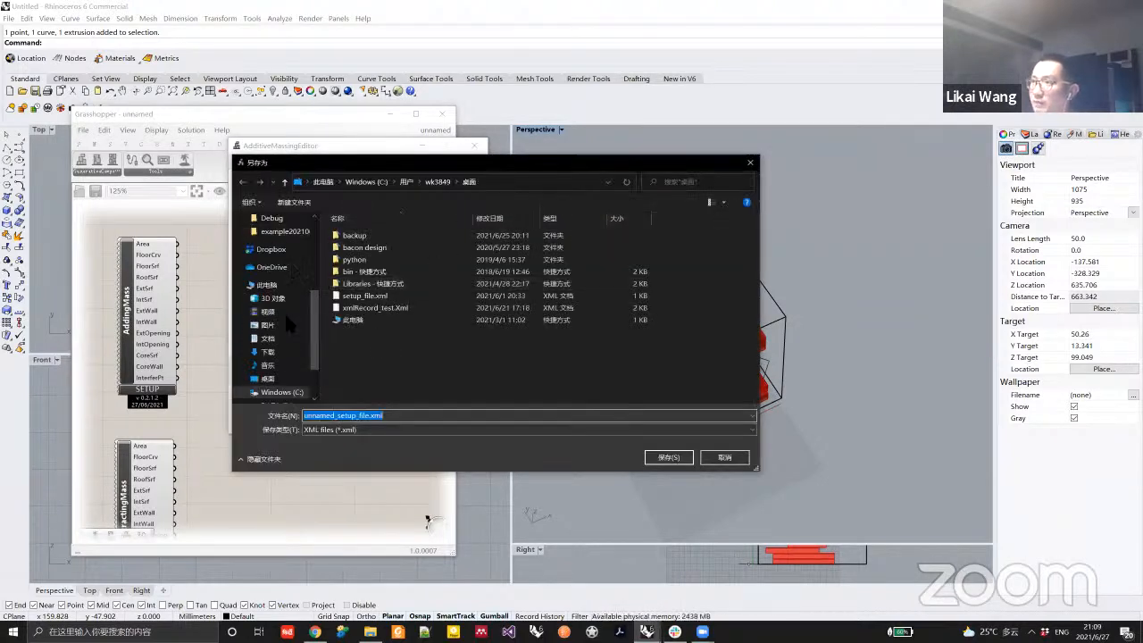
pyautogui.click(375, 296)
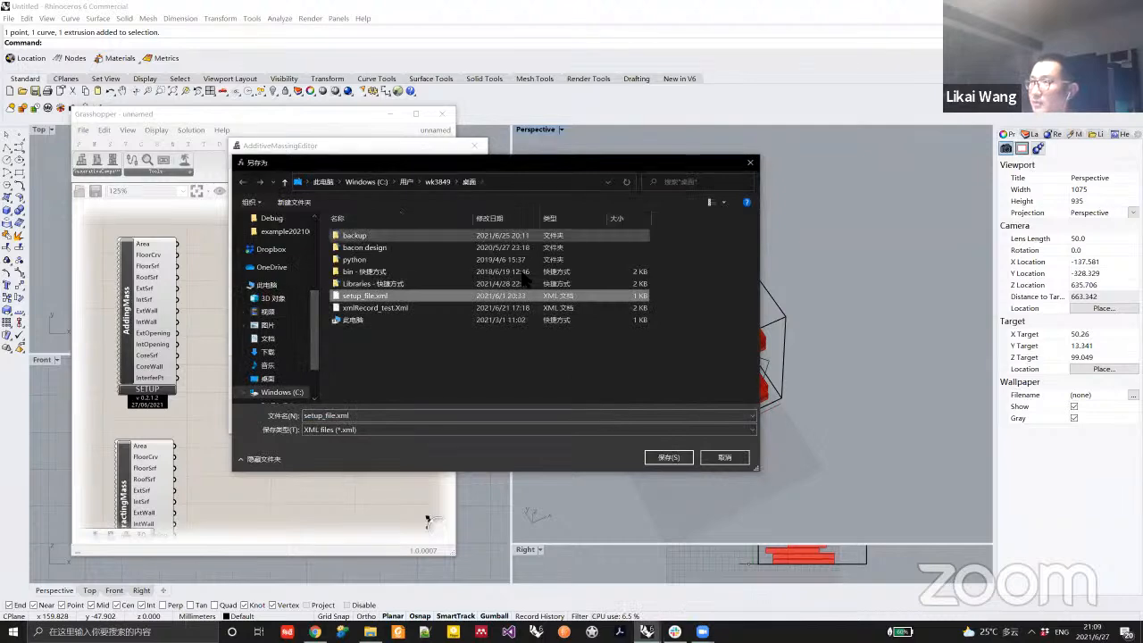
pyautogui.click(669, 457)
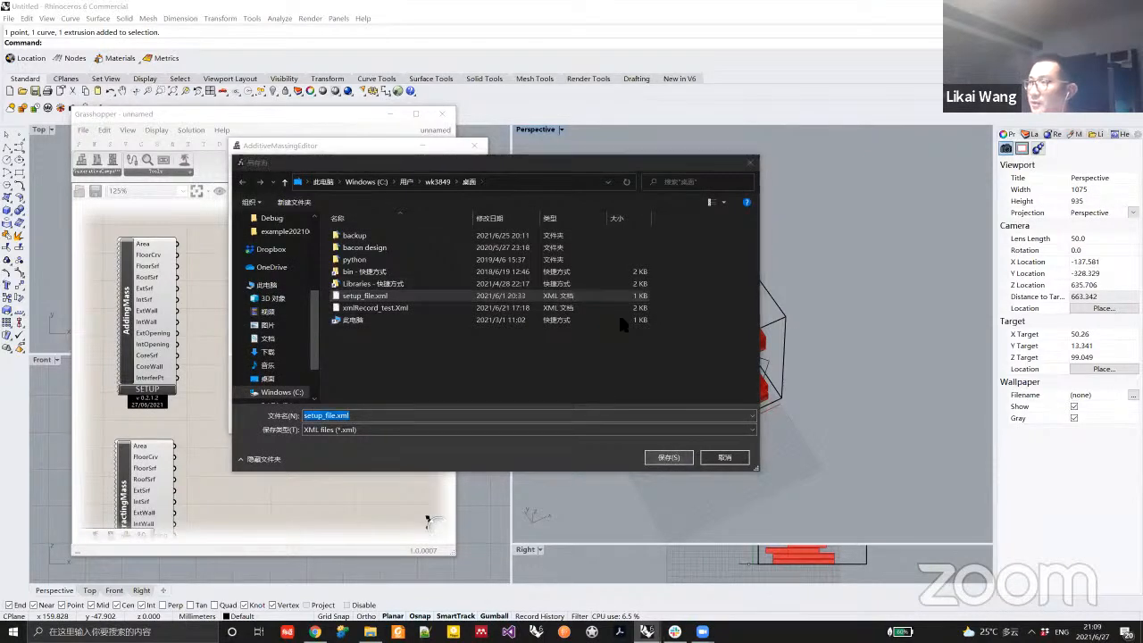
pyautogui.click(603, 316)
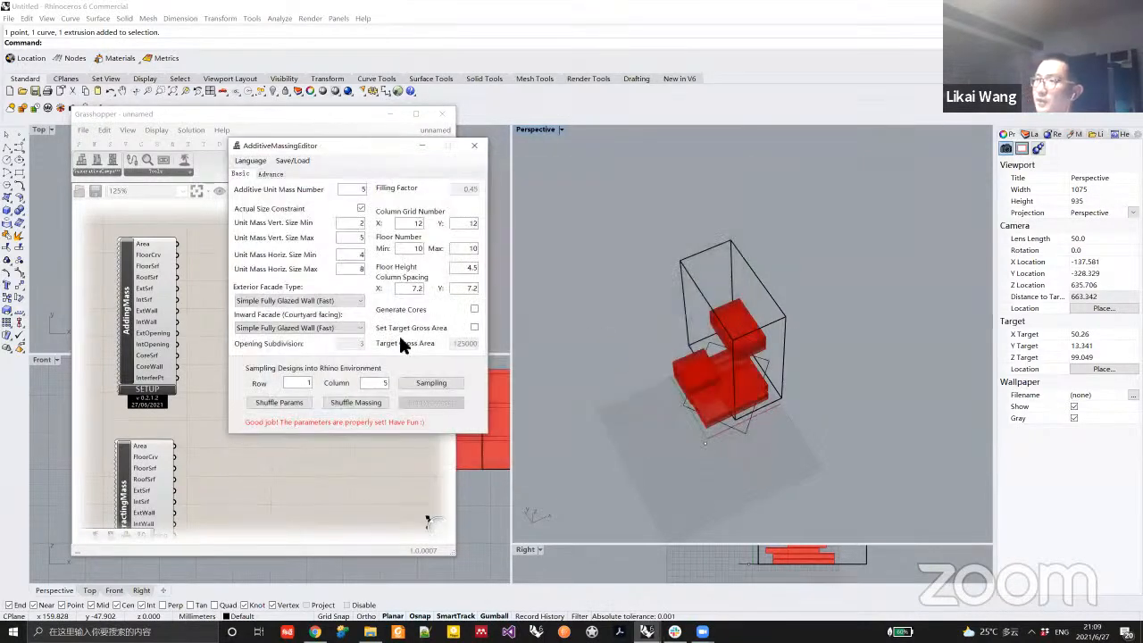
pyautogui.click(600, 351)
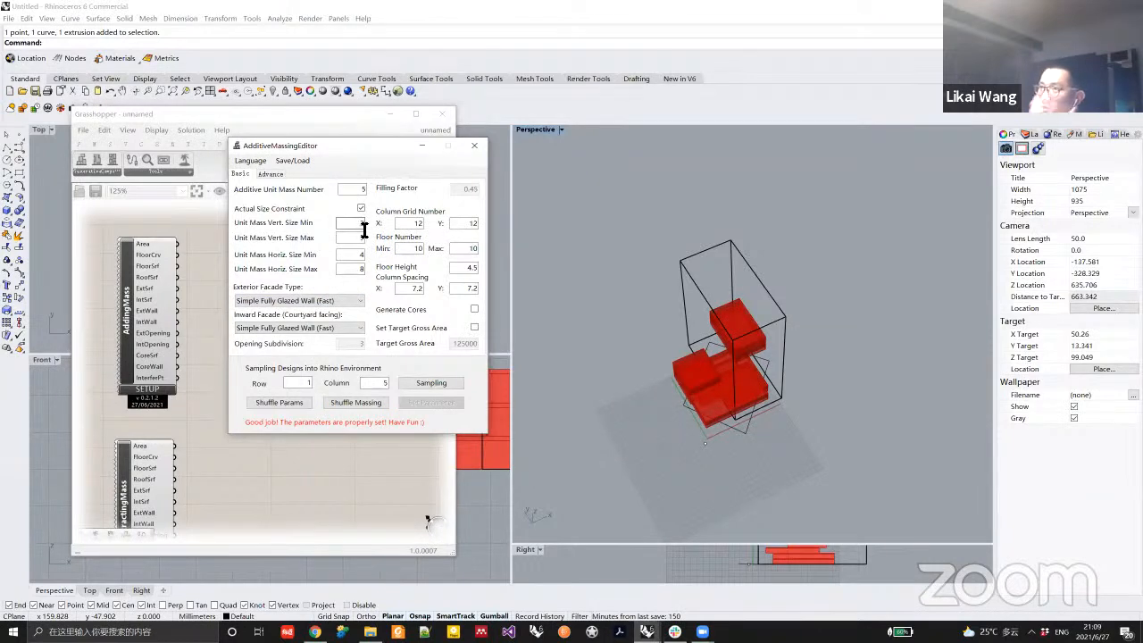
# Change the unit mass size constraint and apply the parameters.
pyautogui.moveTo(358, 223); pyautogui.dragTo(398, 276)
pyautogui.write('4.5')
pyautogui.click(443, 402)
# Load the saved massing setup from setup_file.xml on the desktop.
pyautogui.click(286, 159)
pyautogui.click(296, 183)
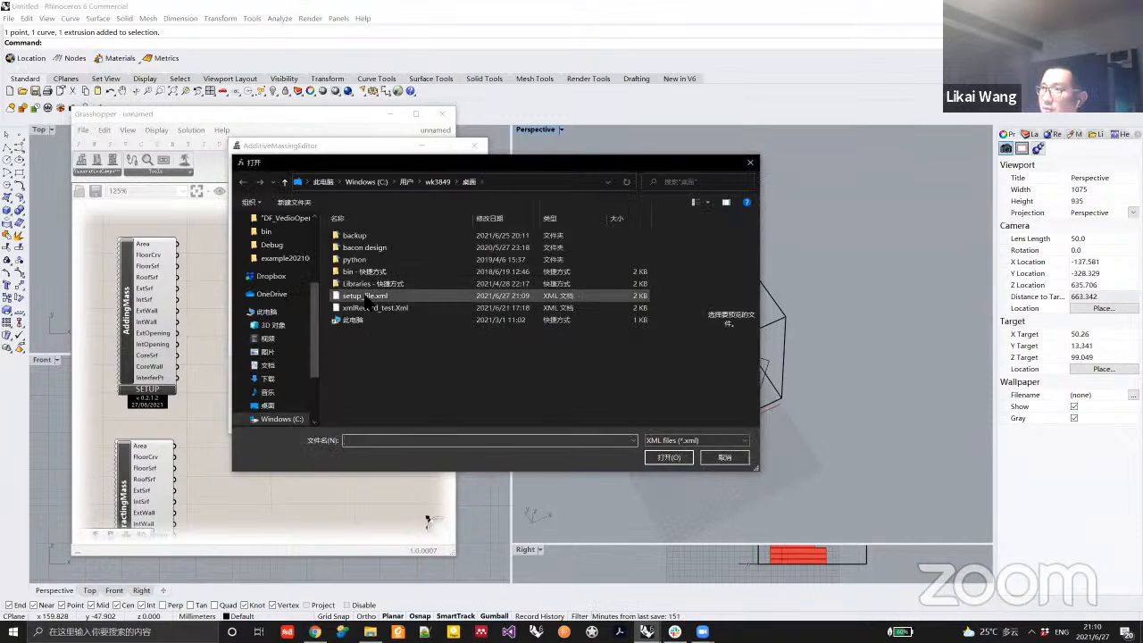
pyautogui.doubleClick(364, 297)
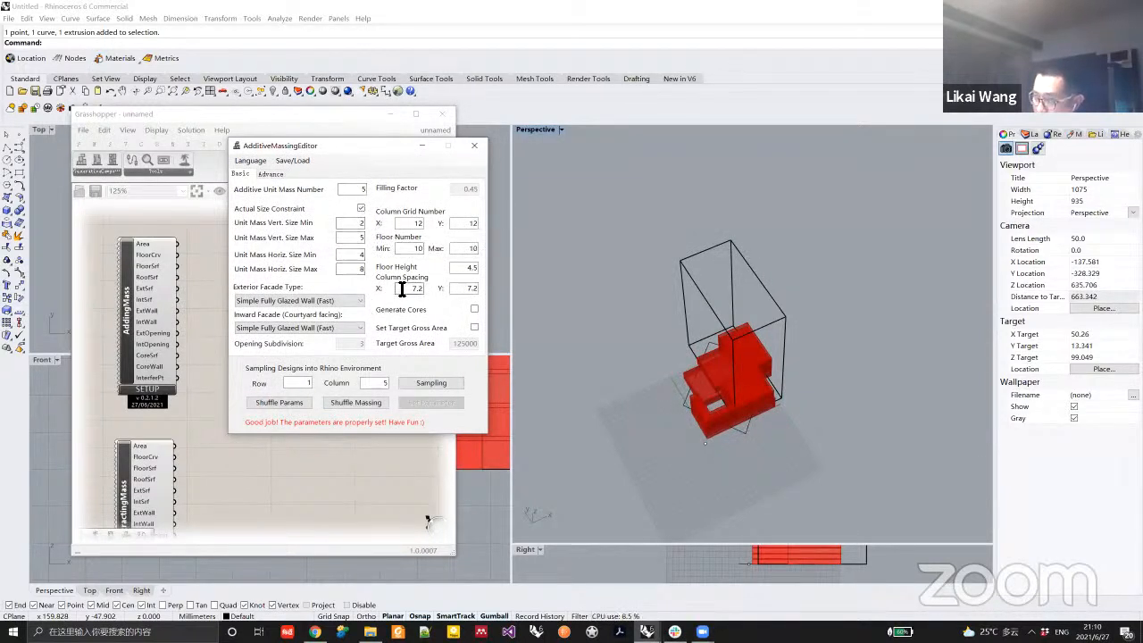
pyautogui.moveTo(410, 341)
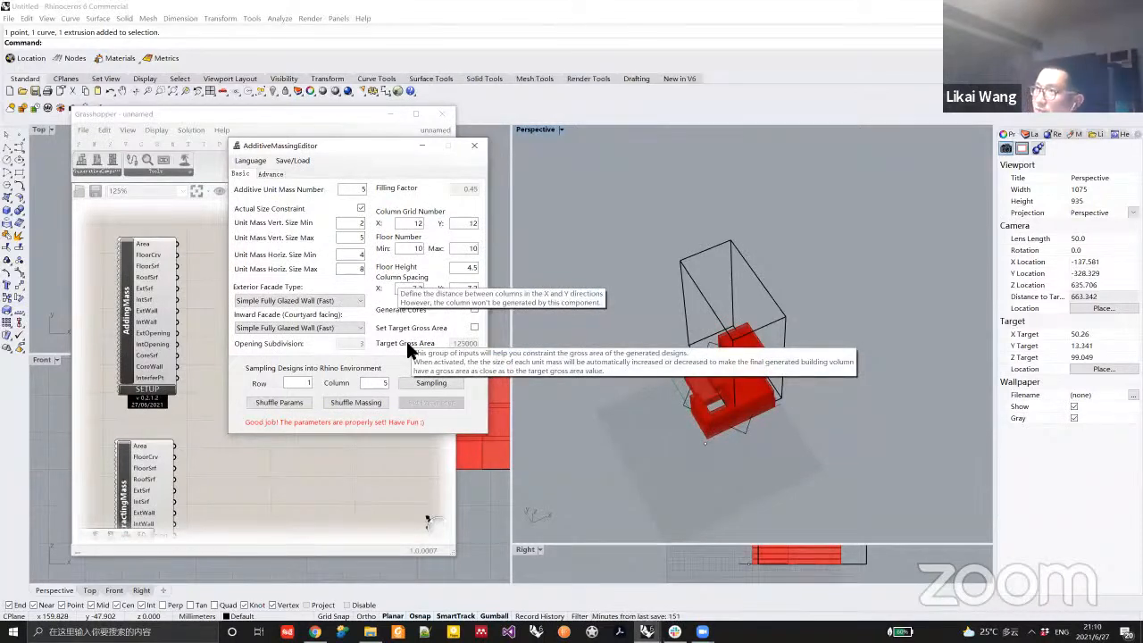
pyautogui.click(292, 161)
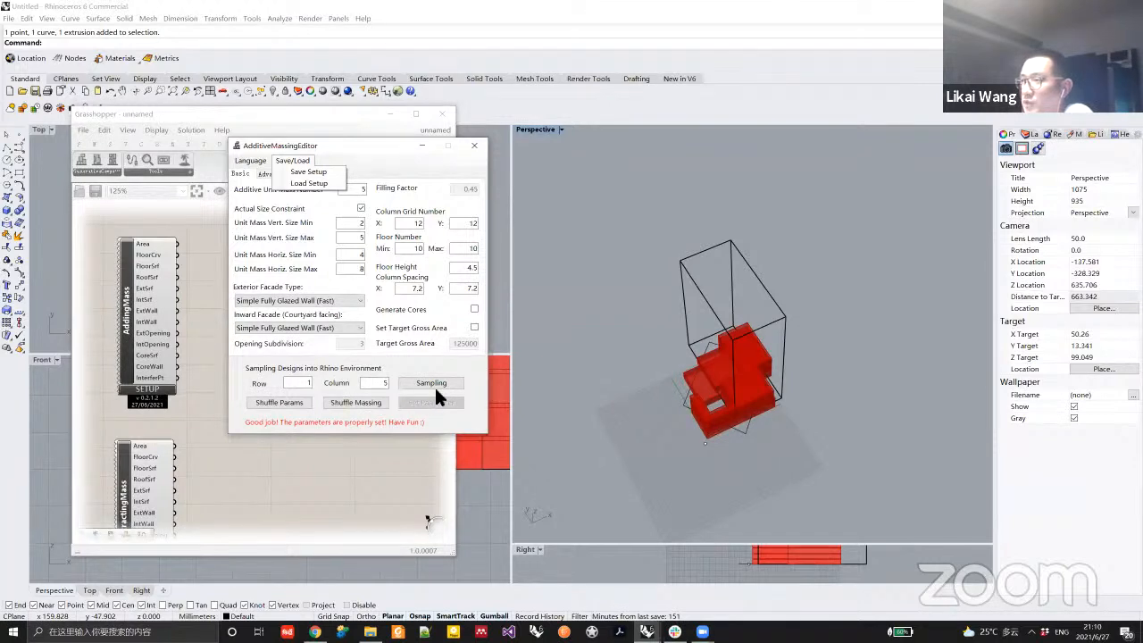
pyautogui.click(408, 365)
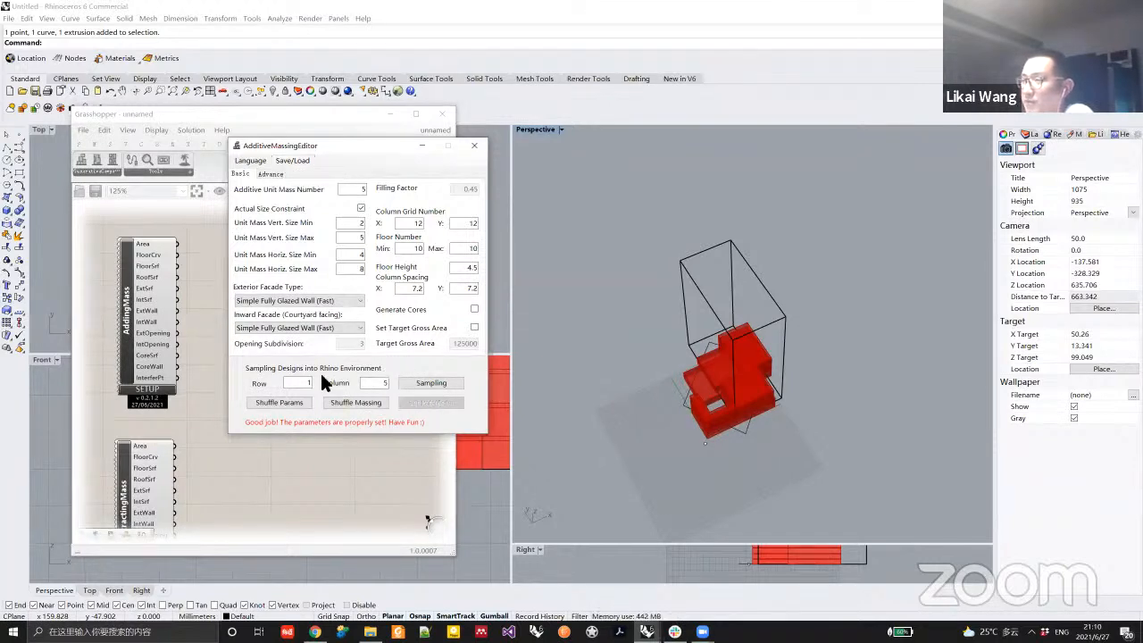
pyautogui.scroll(-4, 671, 384)
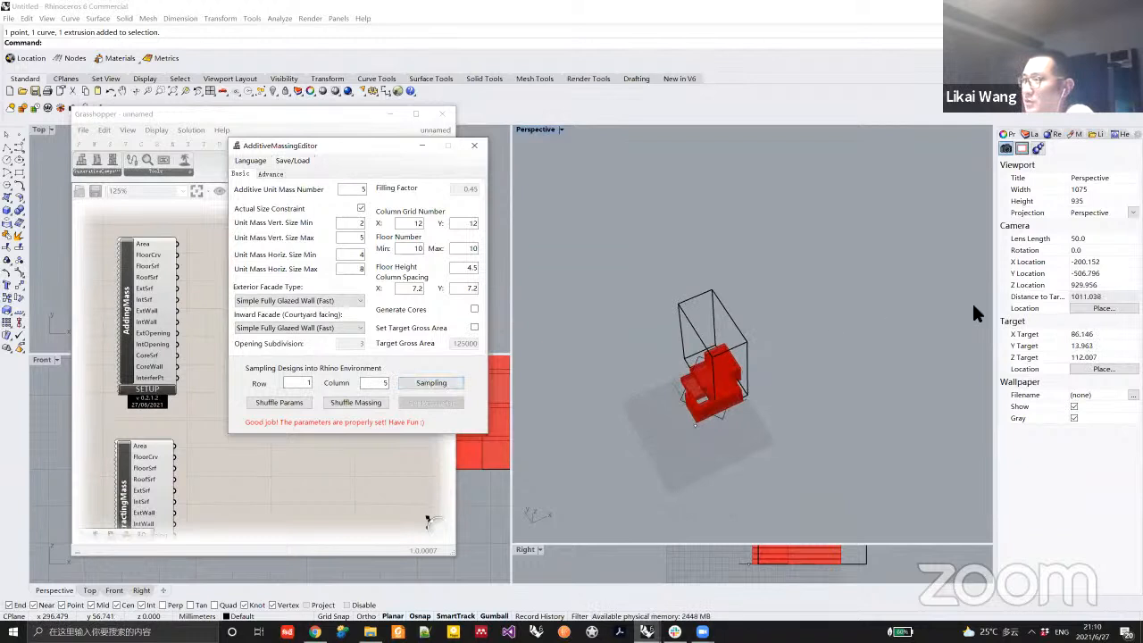
pyautogui.moveTo(725, 415); pyautogui.dragTo(609, 391, button='right')
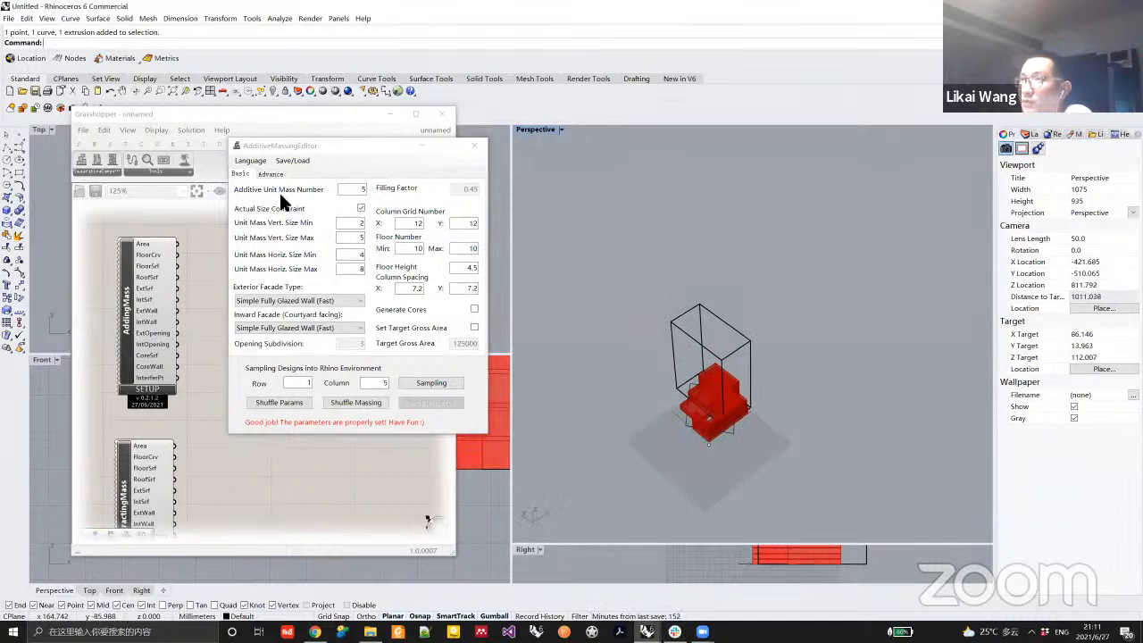
pyautogui.moveTo(280, 192)
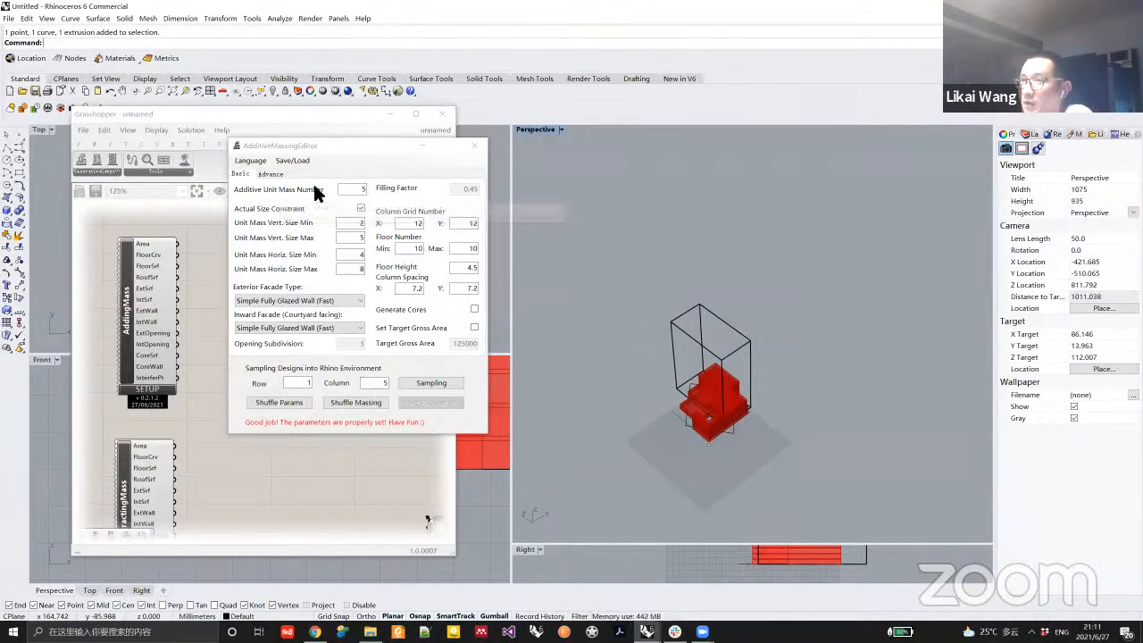
# Close the additive massing editor and turn off the preview of the AddingMass component.
pyautogui.click(471, 145)
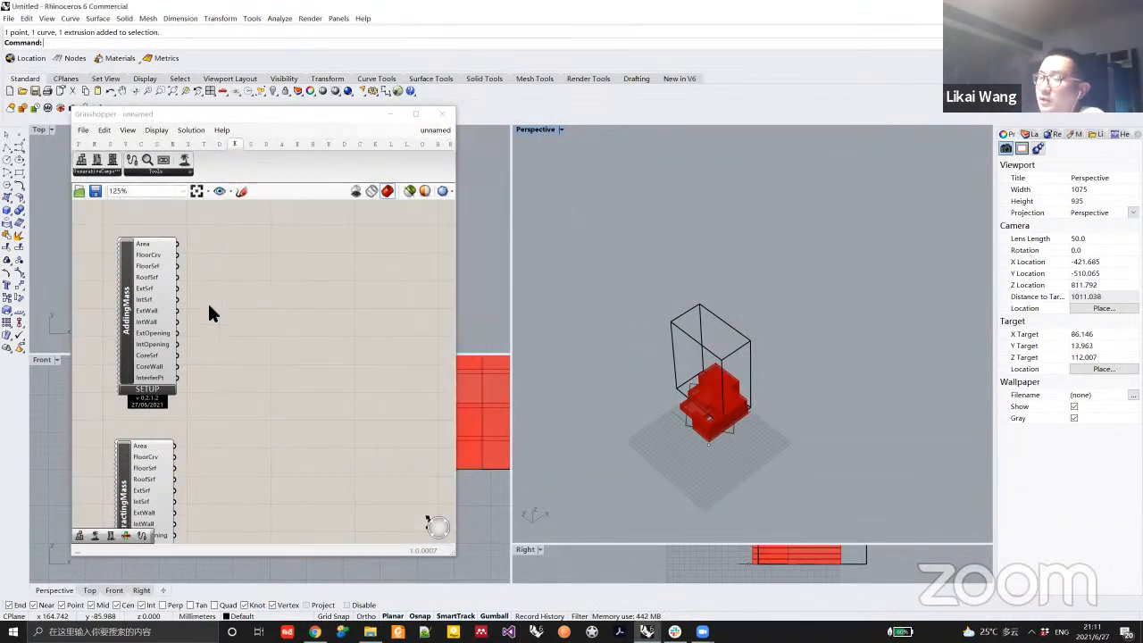
pyautogui.moveTo(211, 305); pyautogui.dragTo(270, 302, button='right')
pyautogui.scroll(-1, 271, 302)
pyautogui.scroll(3, 197, 284)
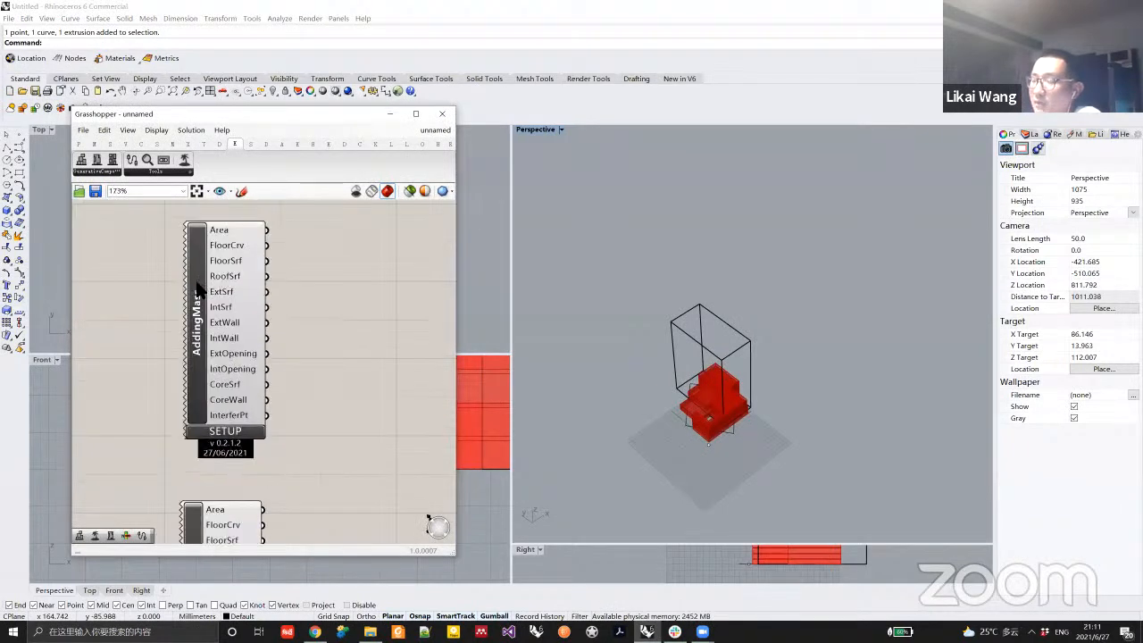
pyautogui.click(197, 285)
pyautogui.scroll(-2, 238, 401)
pyautogui.moveTo(229, 463); pyautogui.dragTo(306, 274, button='right')
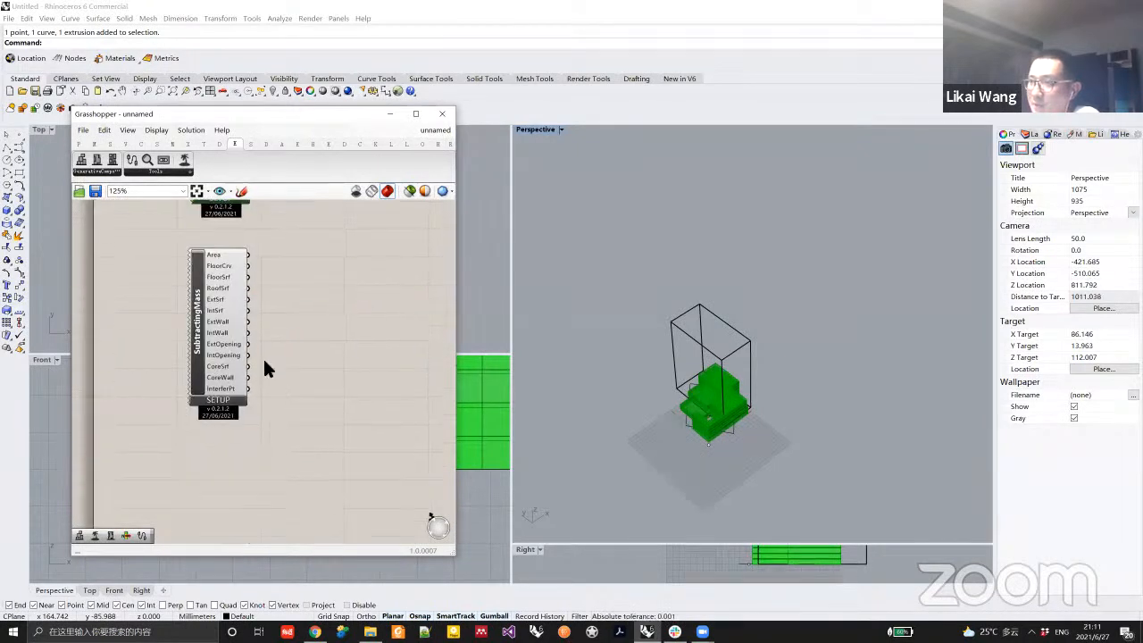
pyautogui.moveTo(571, 298); pyautogui.dragTo(824, 462)
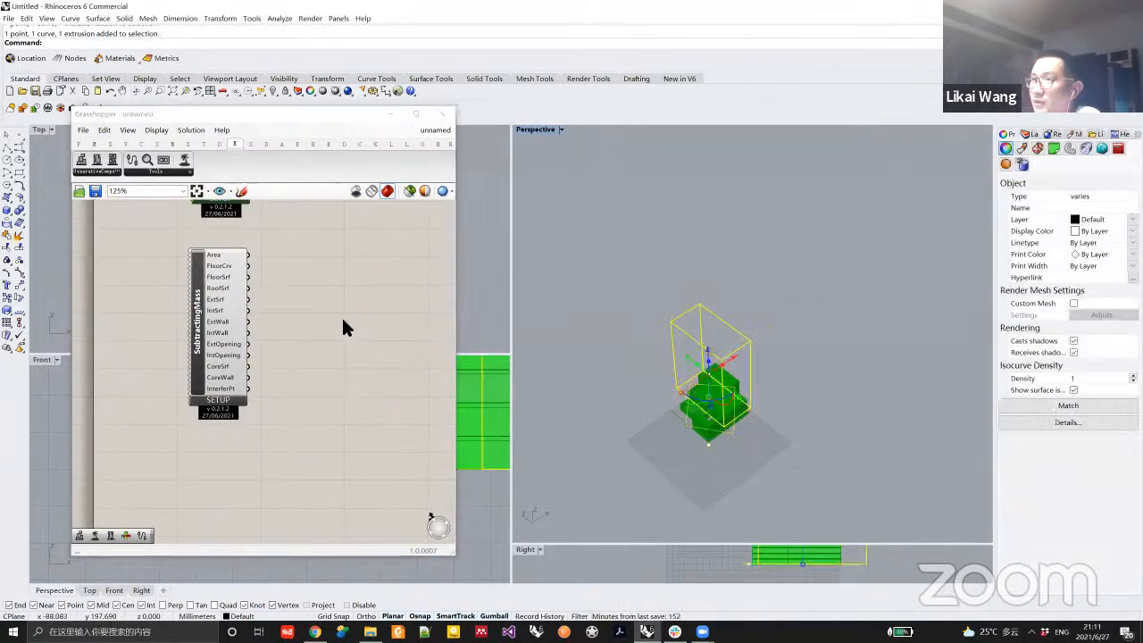
pyautogui.moveTo(340, 287); pyautogui.dragTo(346, 384, button='right')
pyautogui.click(349, 393)
pyautogui.rightClick(207, 254)
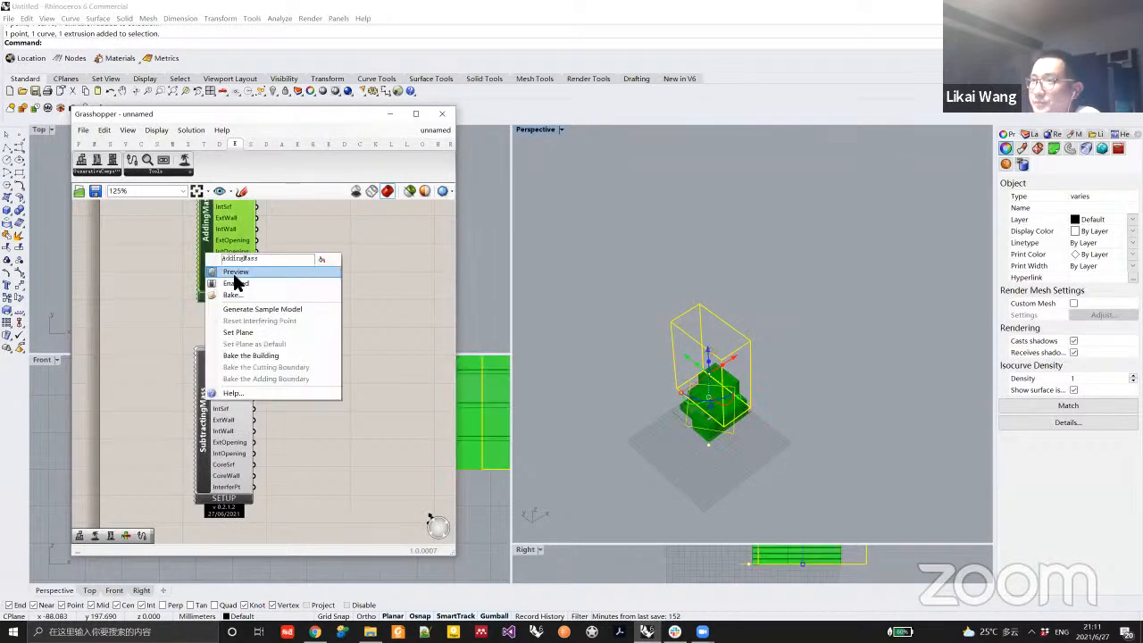
pyautogui.click(234, 273)
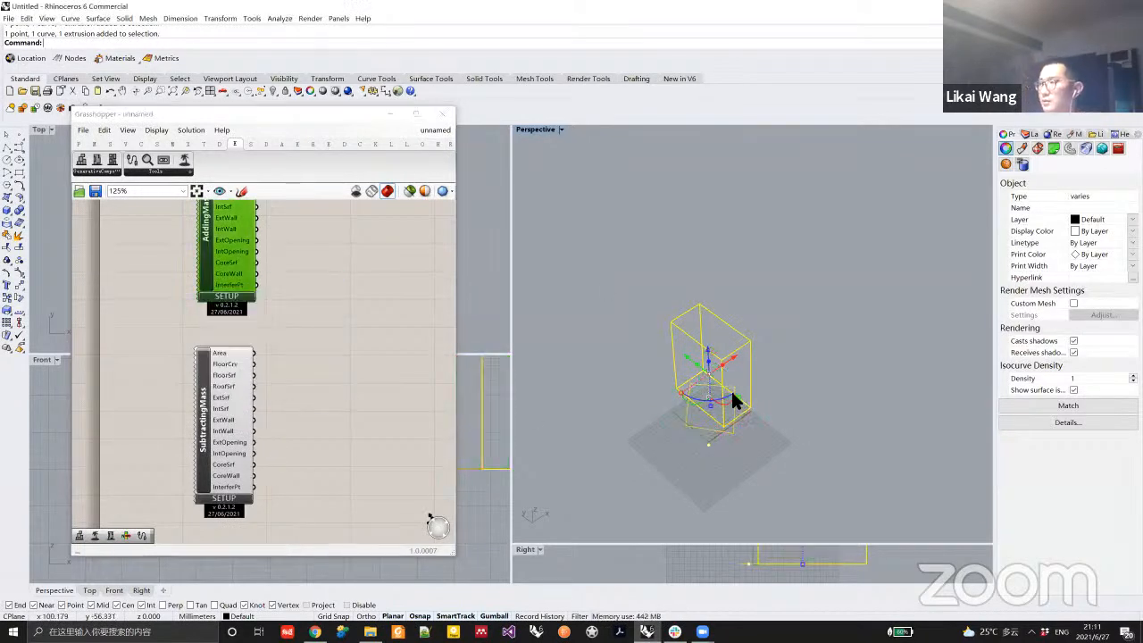
# Move the box, curve and point together about 217 mm along the X axis, away from the origin.
pyautogui.click(825, 476)
pyautogui.moveTo(825, 465); pyautogui.dragTo(614, 287)
pyautogui.moveTo(732, 355); pyautogui.dragTo(899, 265)
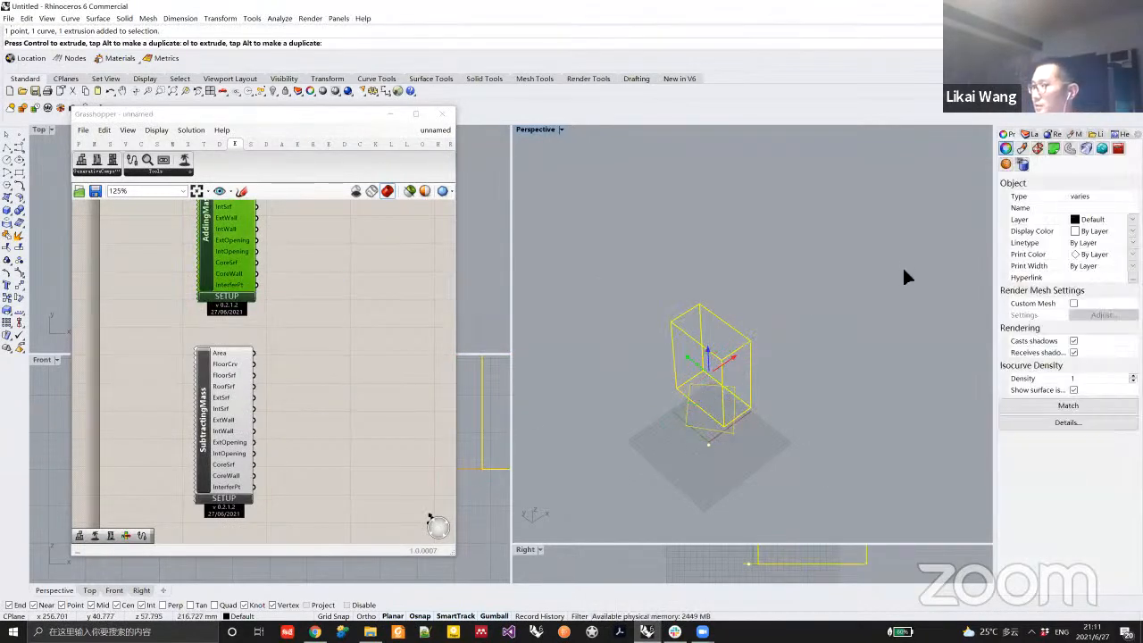
pyautogui.click(884, 424)
# Open the SubtractingMass component's setup editor and apply its default parameters to generate the mass.
pyautogui.click(226, 498)
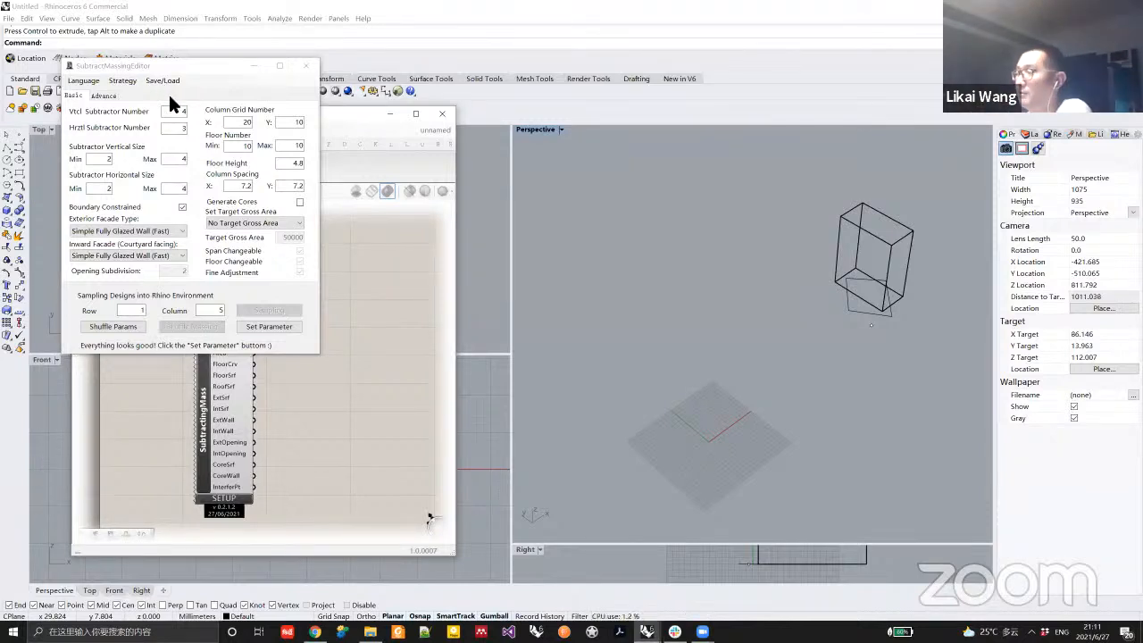
pyautogui.click(273, 326)
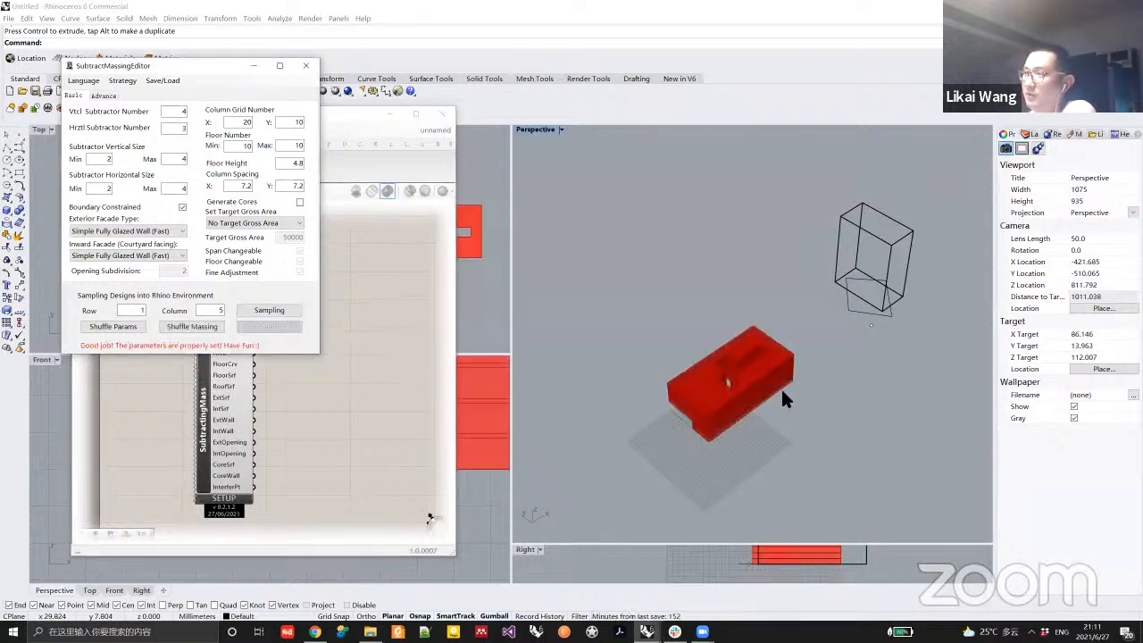
pyautogui.moveTo(752, 416); pyautogui.dragTo(727, 452, button='right')
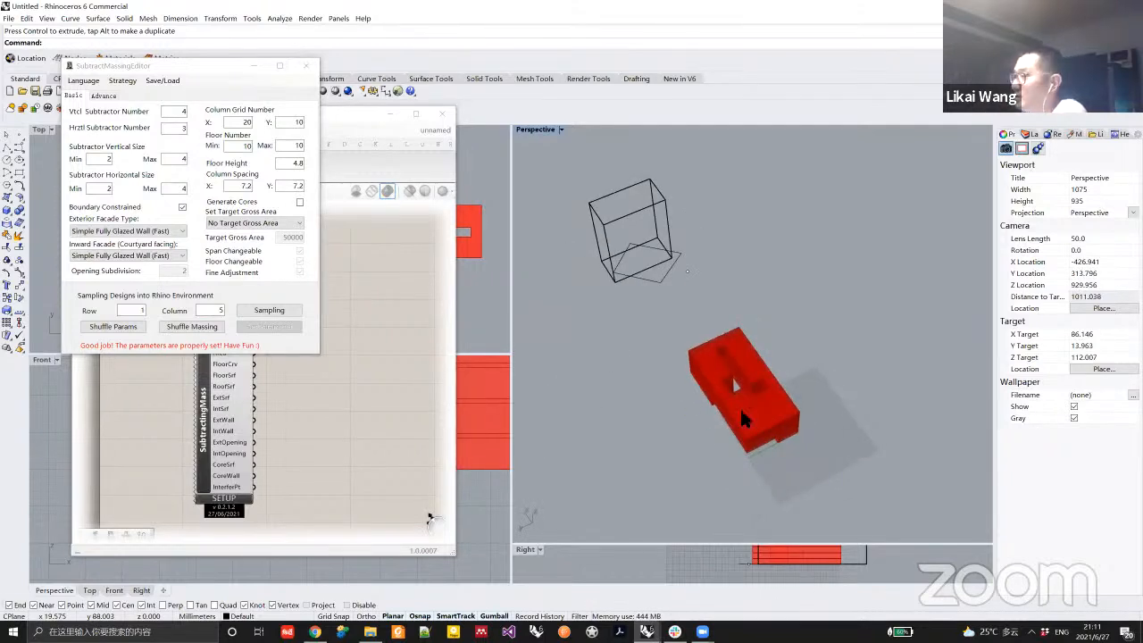
# Examine the generated mass's voids from several angles and read the explanation of the vertical and horizontal subtractor numbers.
pyautogui.moveTo(731, 374); pyautogui.dragTo(741, 401, button='right')
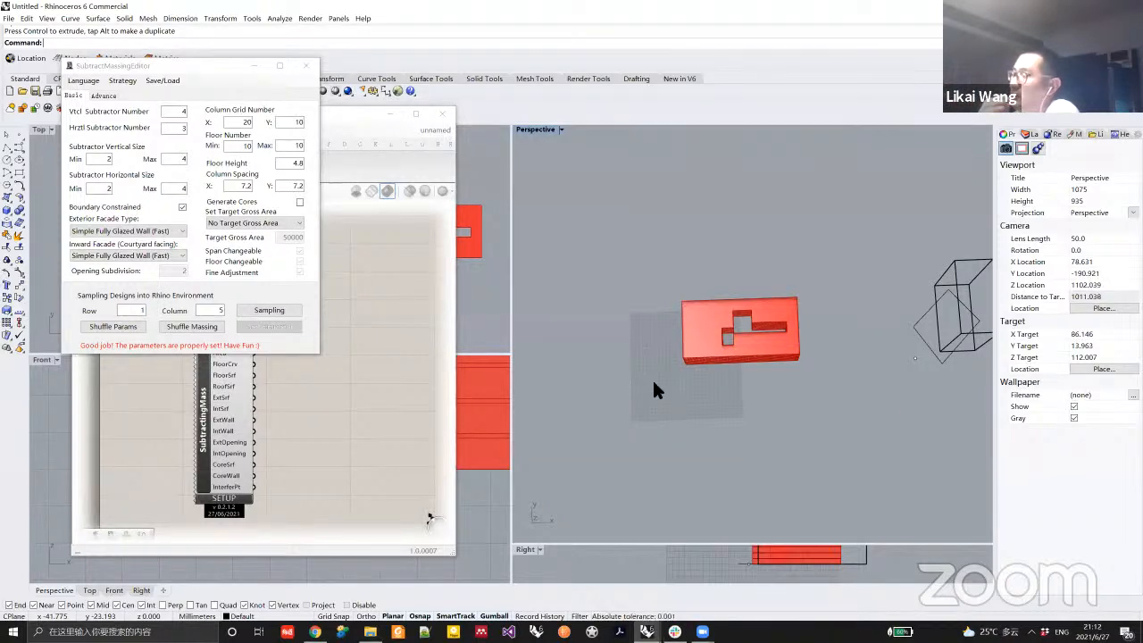
pyautogui.moveTo(701, 365); pyautogui.dragTo(732, 364, button='right')
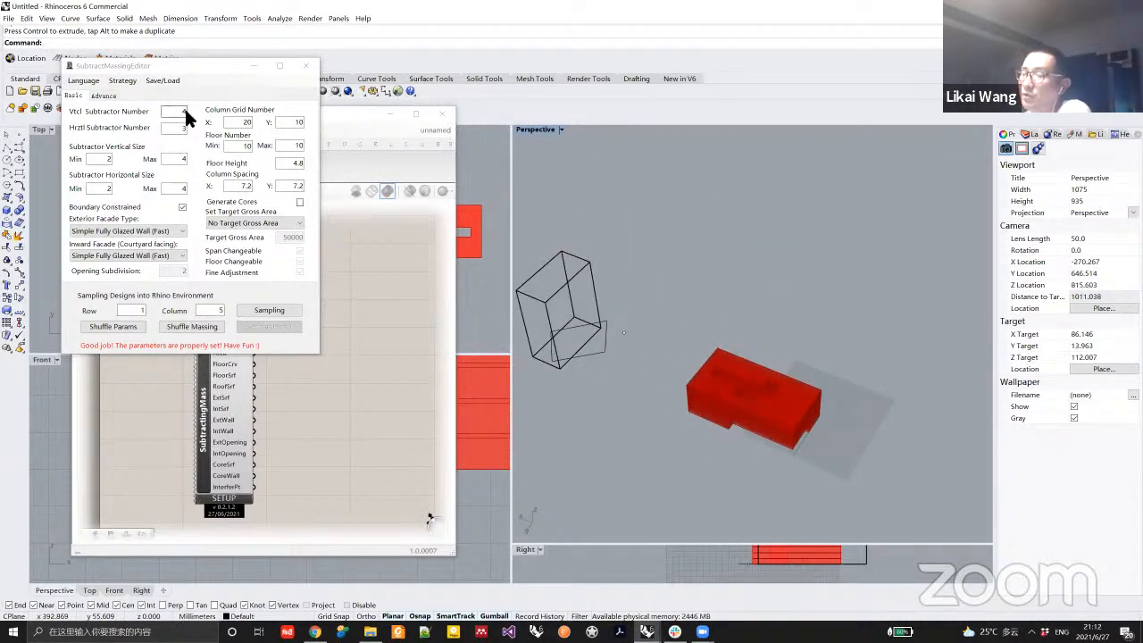
pyautogui.click(120, 119)
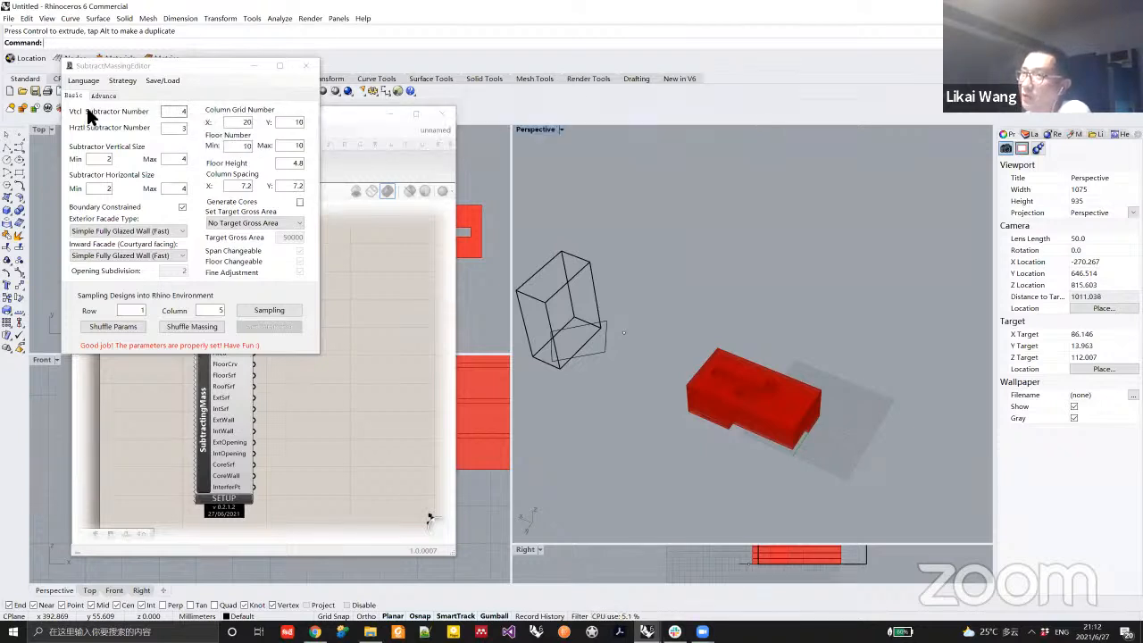
pyautogui.moveTo(716, 382); pyautogui.dragTo(732, 428, button='right')
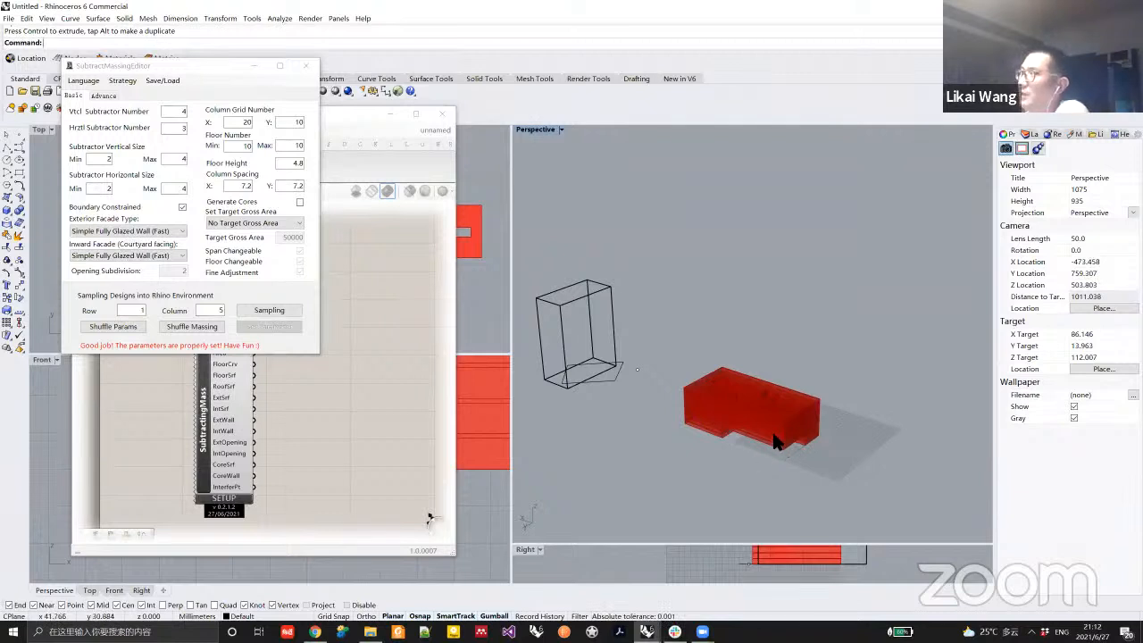
pyautogui.moveTo(773, 445)
pyautogui.mouseDown(button='right')
pyautogui.moveTo(721, 439)
pyautogui.moveTo(755, 451)
pyautogui.mouseUp(button='right')
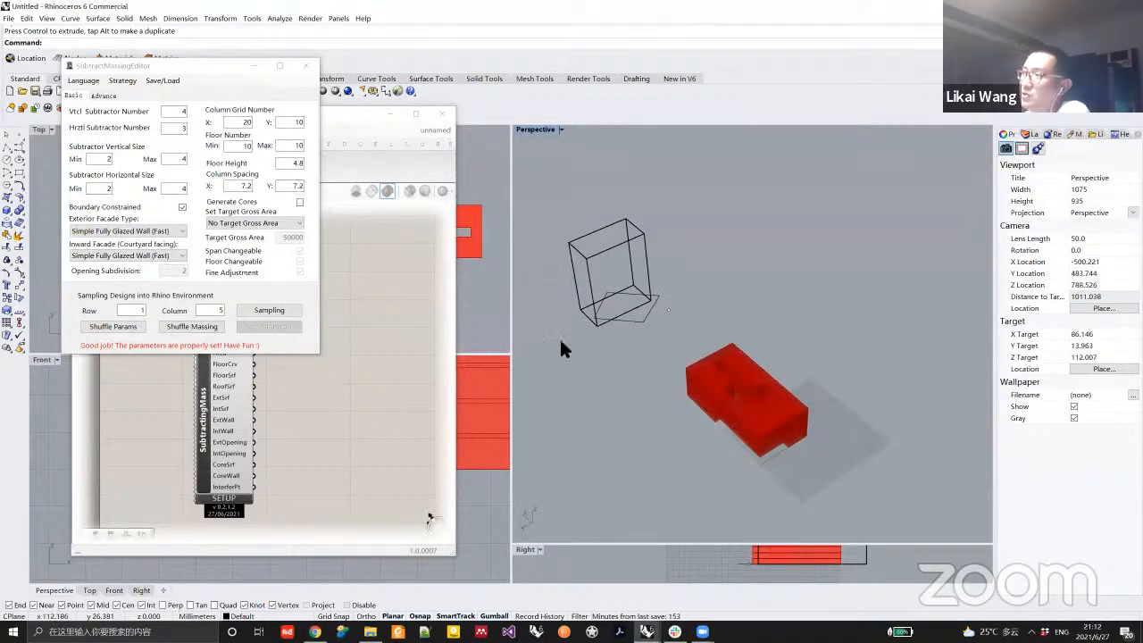
pyautogui.moveTo(124, 112)
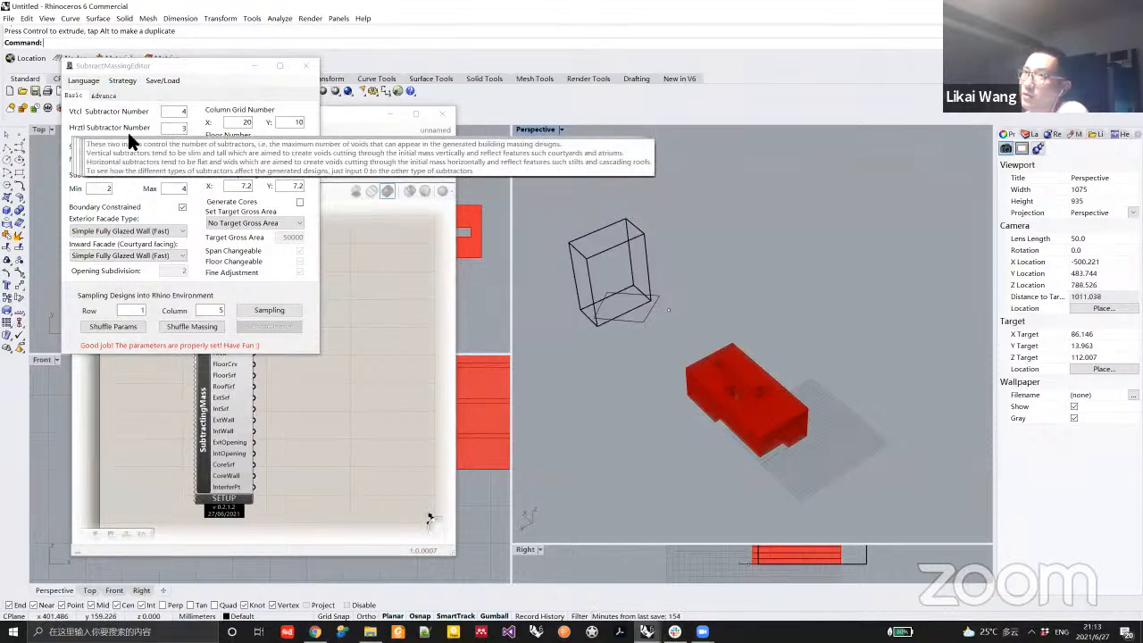
pyautogui.moveTo(659, 433); pyautogui.dragTo(788, 443, button='right')
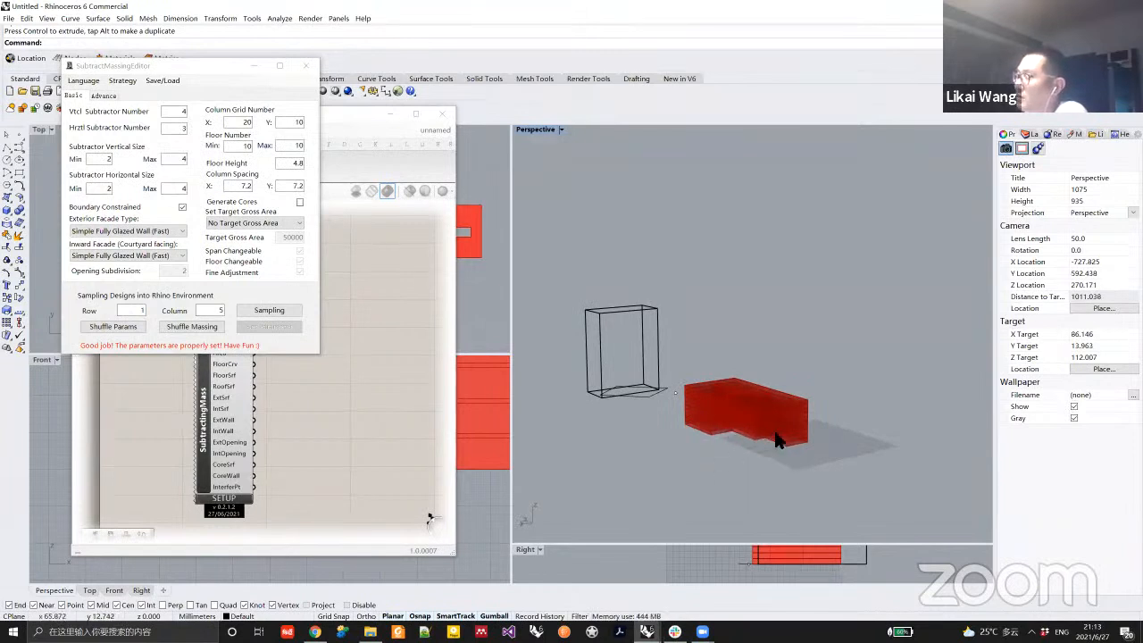
pyautogui.moveTo(741, 442); pyautogui.dragTo(757, 370, button='right')
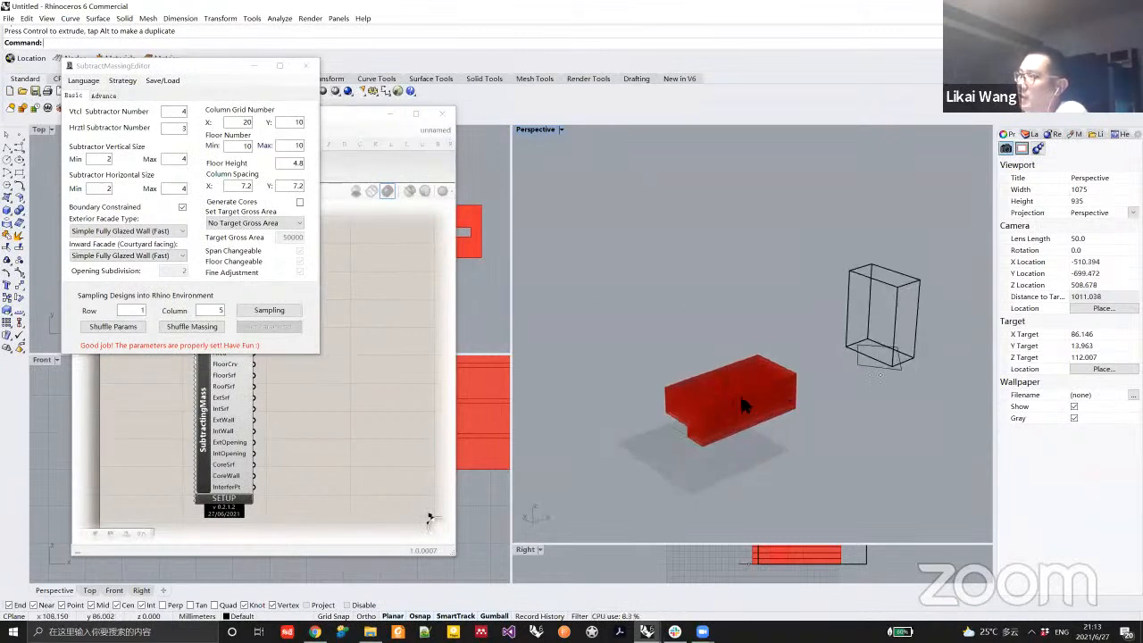
# Set the horizontal subtractor number to 0 and apply the parameters.
pyautogui.doubleClick(181, 127)
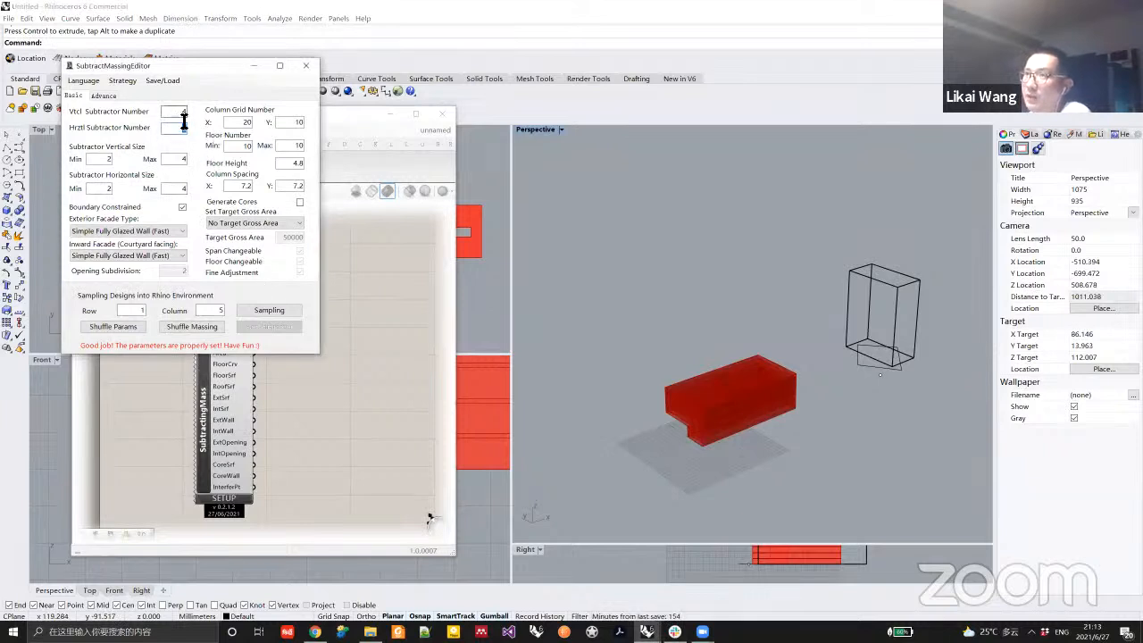
pyautogui.write('0')
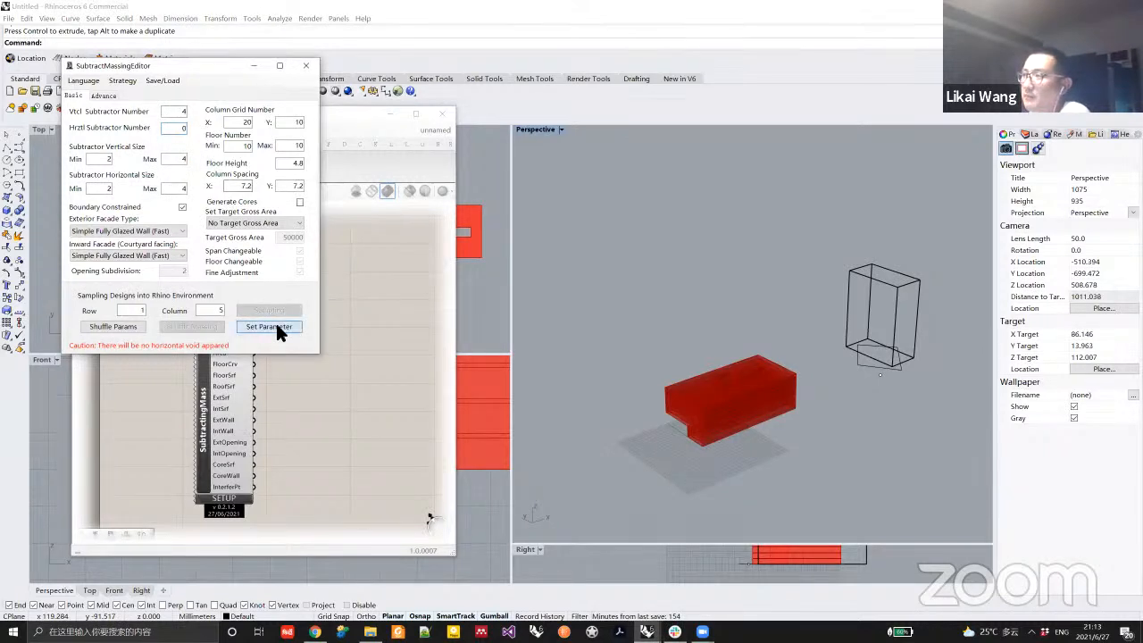
pyautogui.click(277, 327)
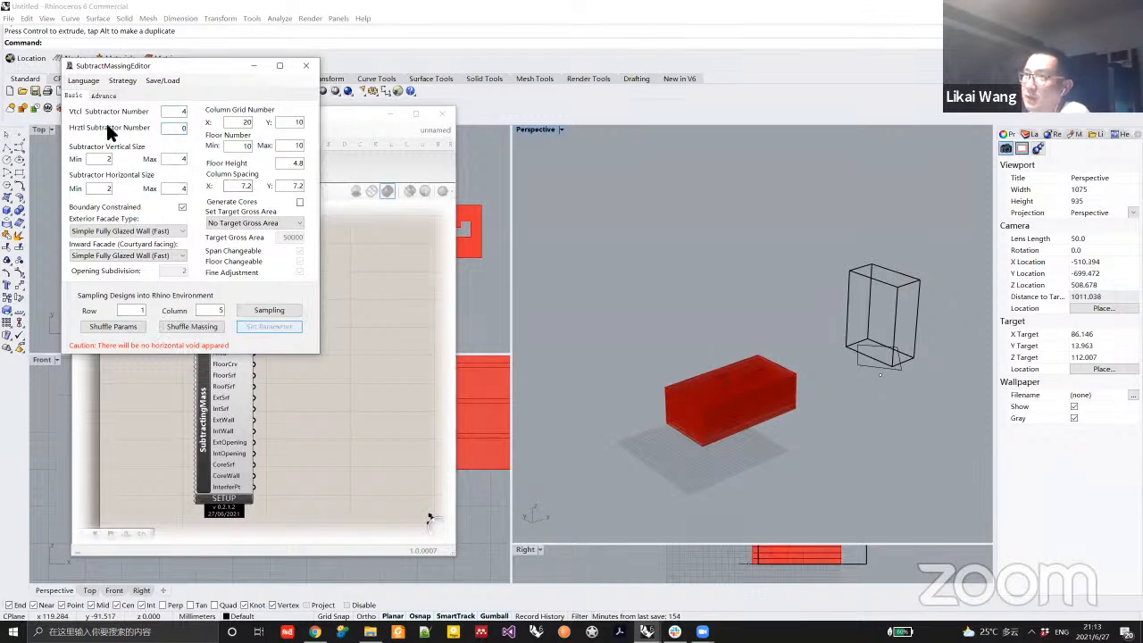
pyautogui.moveTo(724, 404); pyautogui.dragTo(769, 394, button='right')
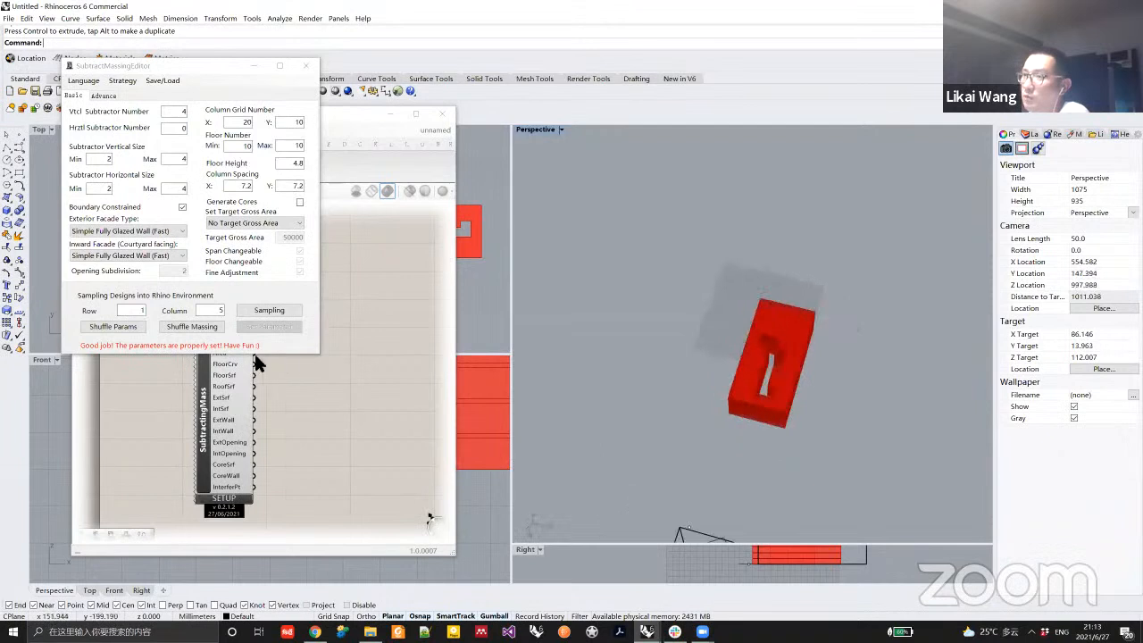
# Shuffle the massing three times to generate variants with vertical voids only.
pyautogui.click(198, 328)
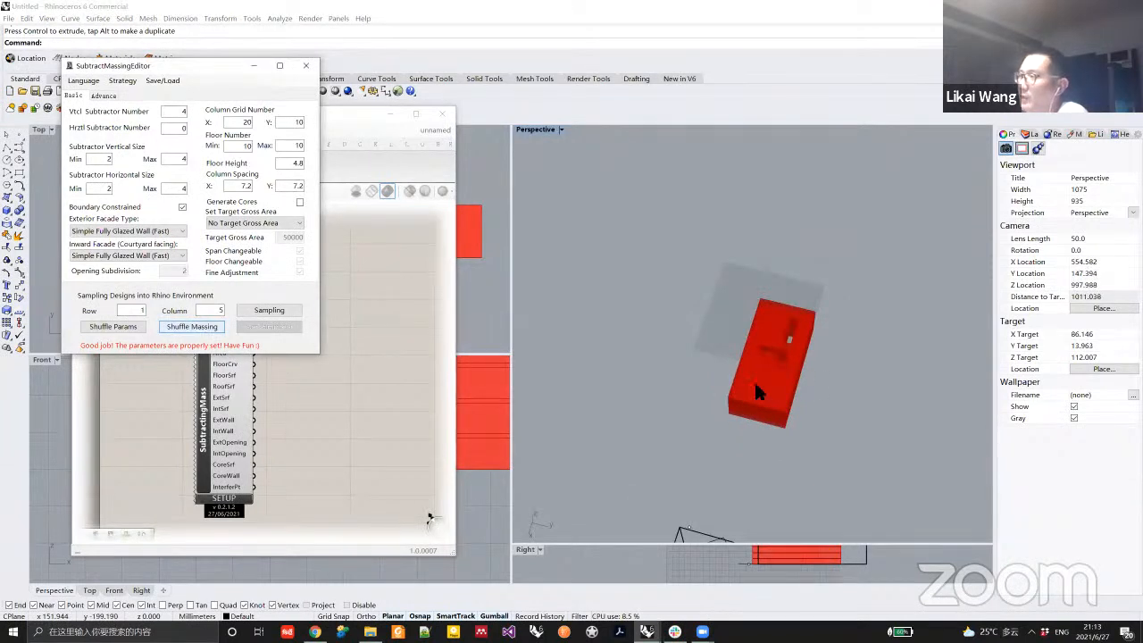
pyautogui.moveTo(755, 378); pyautogui.dragTo(749, 354, button='right')
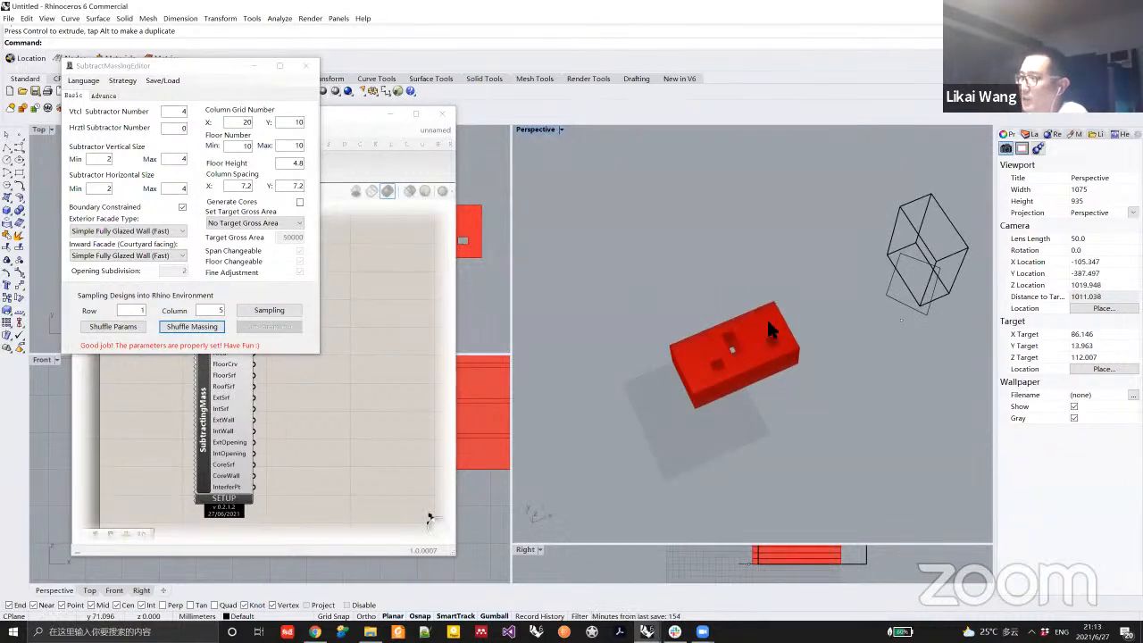
pyautogui.click(202, 329)
pyautogui.click(202, 328)
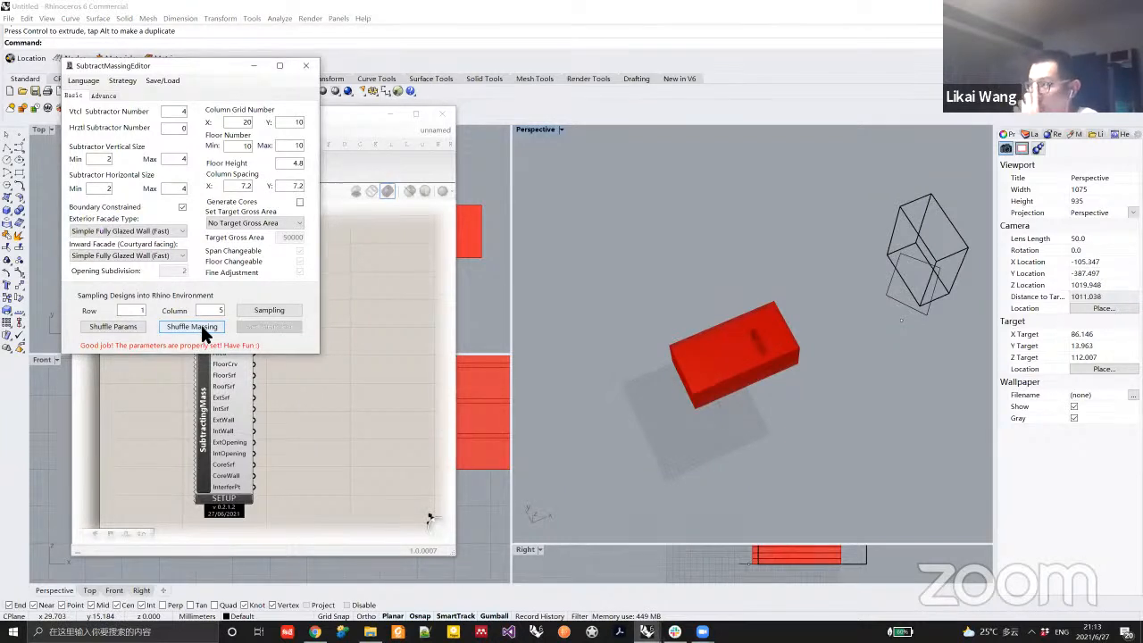
# Set the vertical subtractor number to 0 and the horizontal subtractor number to 4, and apply the parameters.
pyautogui.doubleClick(183, 112)
pyautogui.write('0')
pyautogui.press('Tab')
pyautogui.write('4')
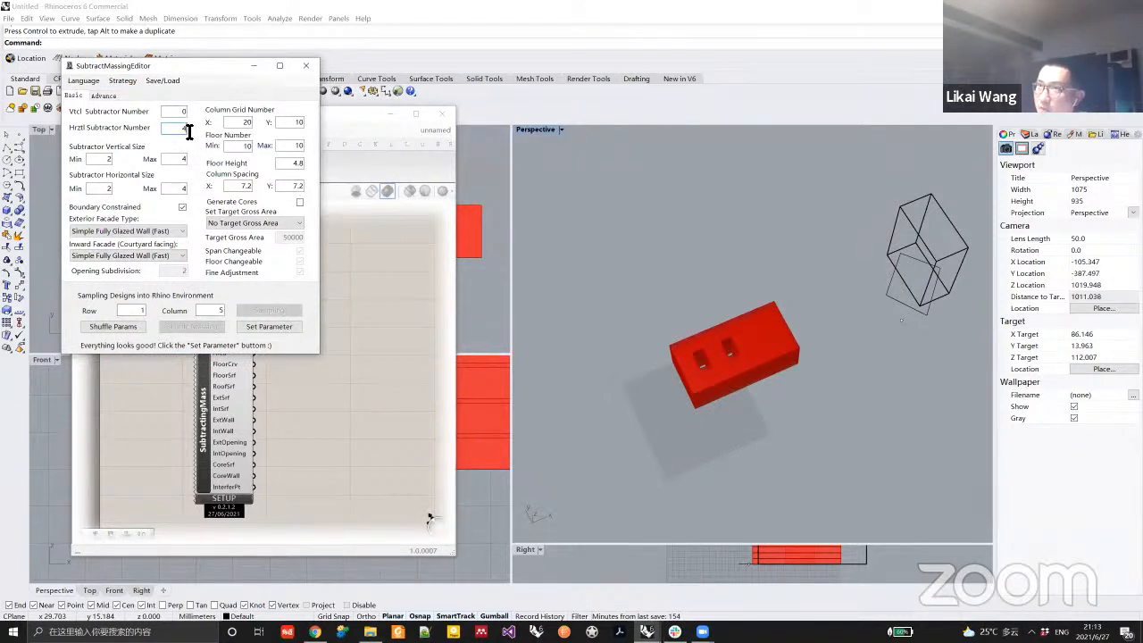
pyautogui.click(282, 326)
pyautogui.moveTo(721, 402); pyautogui.dragTo(804, 406, button='right')
# Shuffle the massing three times to generate variants with horizontal voids only, inspecting each from different angles.
pyautogui.click(198, 328)
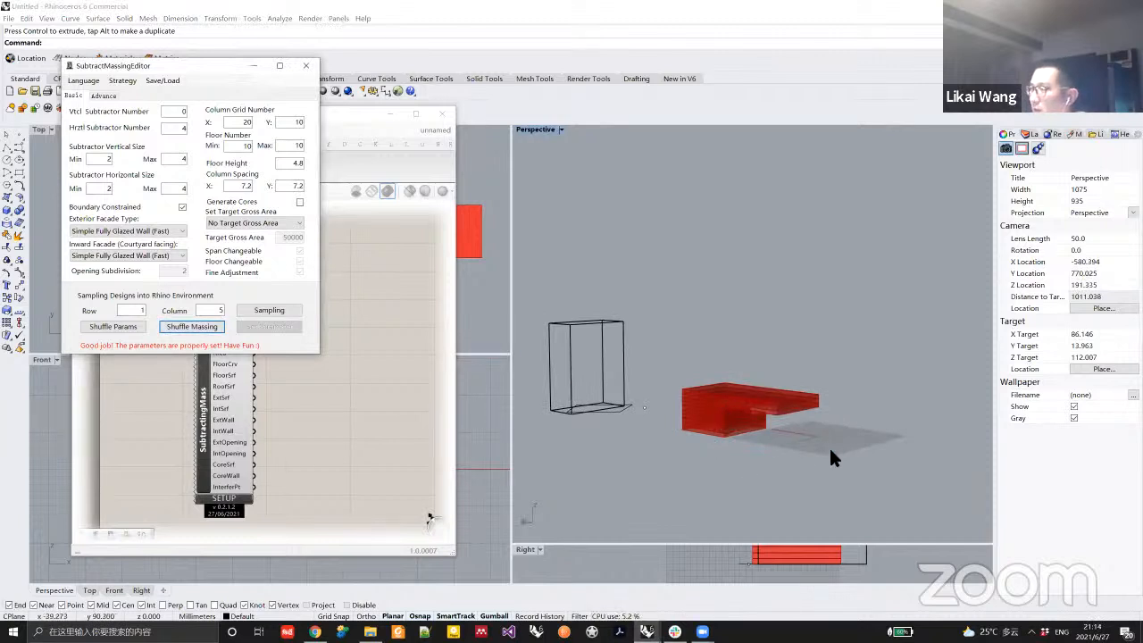
pyautogui.moveTo(798, 439)
pyautogui.mouseDown(button='right')
pyautogui.moveTo(697, 439)
pyautogui.moveTo(785, 420)
pyautogui.mouseUp(button='right')
pyautogui.click(200, 326)
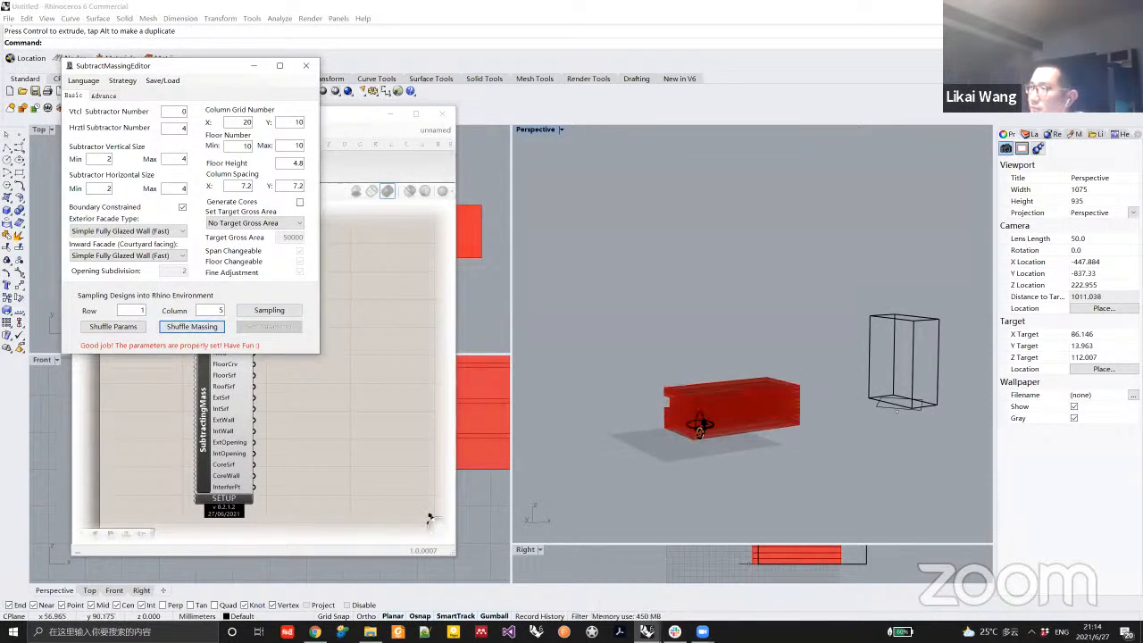
pyautogui.moveTo(687, 429); pyautogui.dragTo(757, 435, button='right')
pyautogui.click(186, 328)
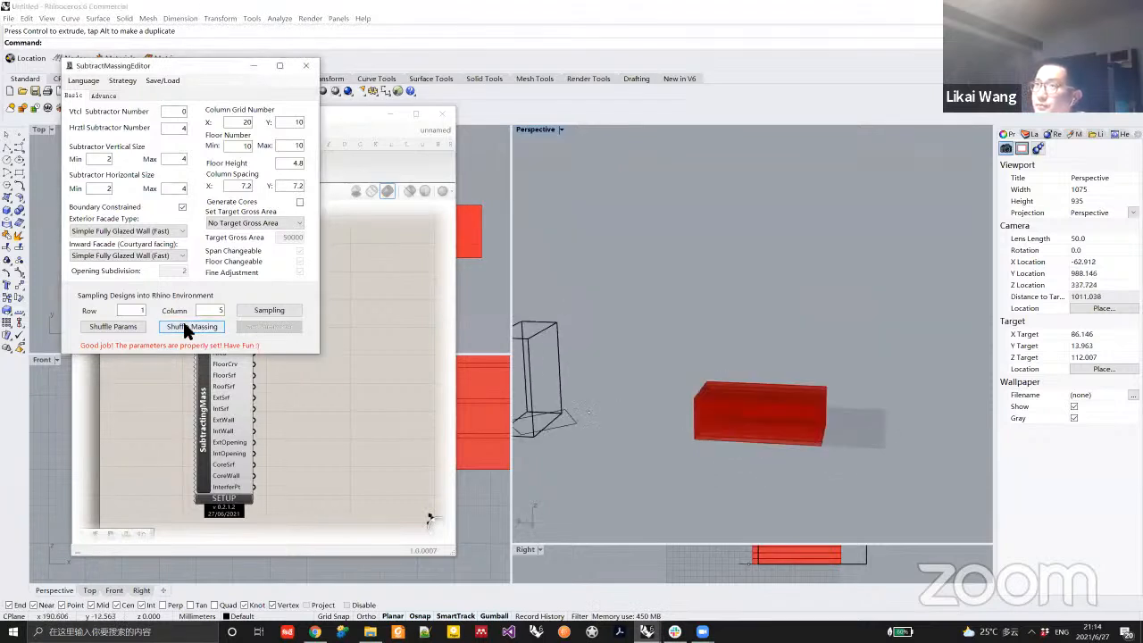
# Set both the vertical and horizontal subtractor numbers to 3, apply the parameters and dismiss the Grasshopper breakpoint message.
pyautogui.moveTo(182, 115); pyautogui.dragTo(222, 142)
pyautogui.write('33')
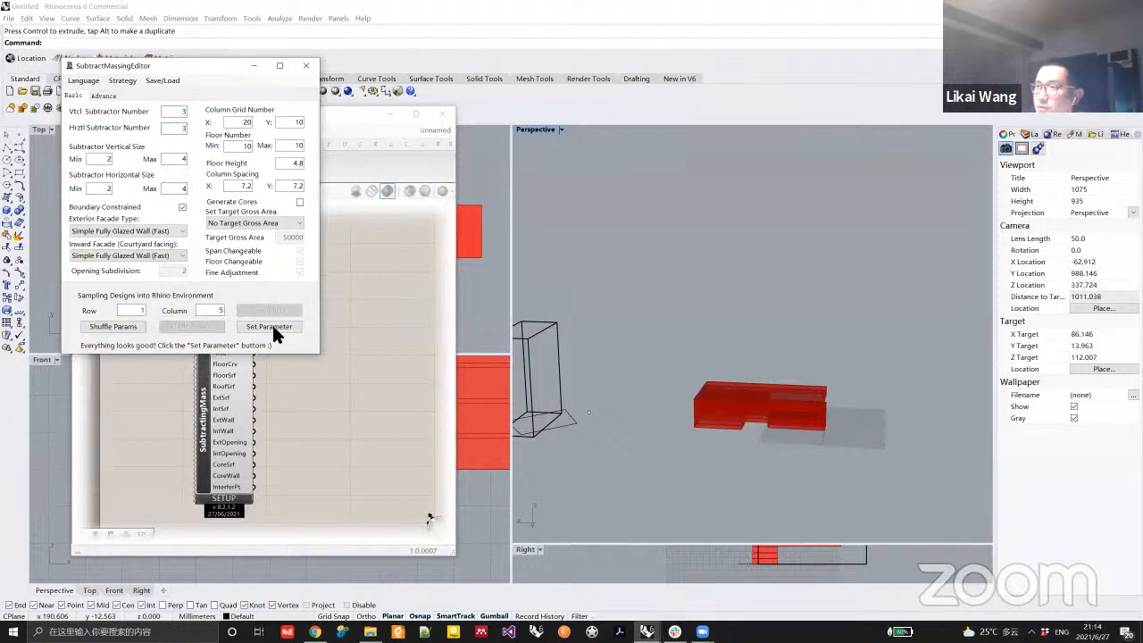
pyautogui.click(273, 327)
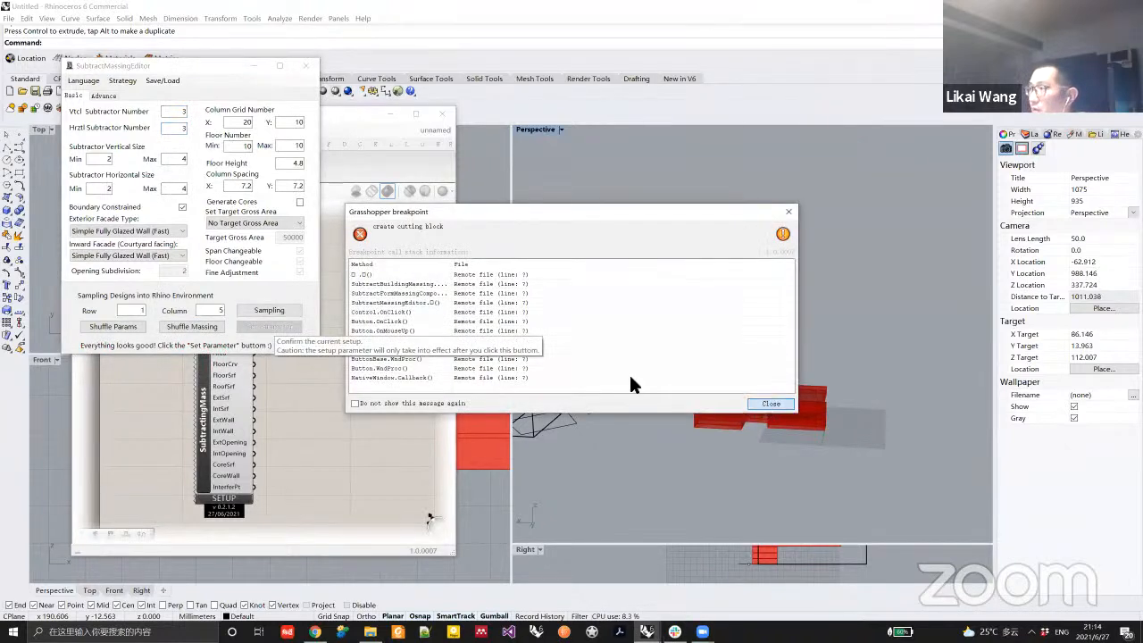
pyautogui.click(768, 404)
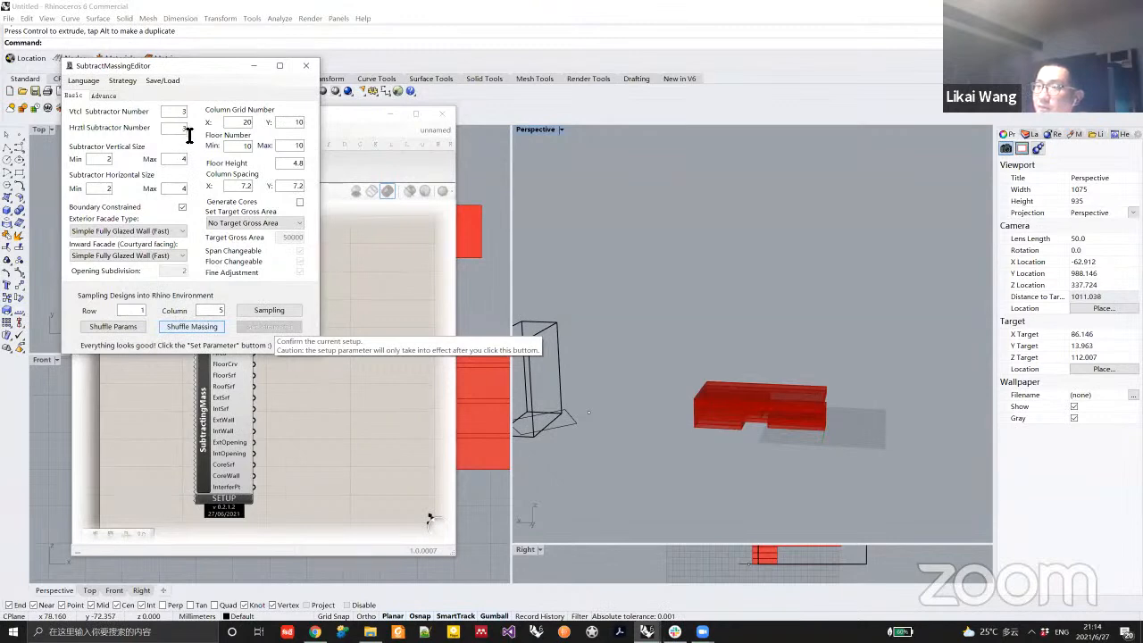
pyautogui.moveTo(902, 395); pyautogui.dragTo(764, 397, button='right')
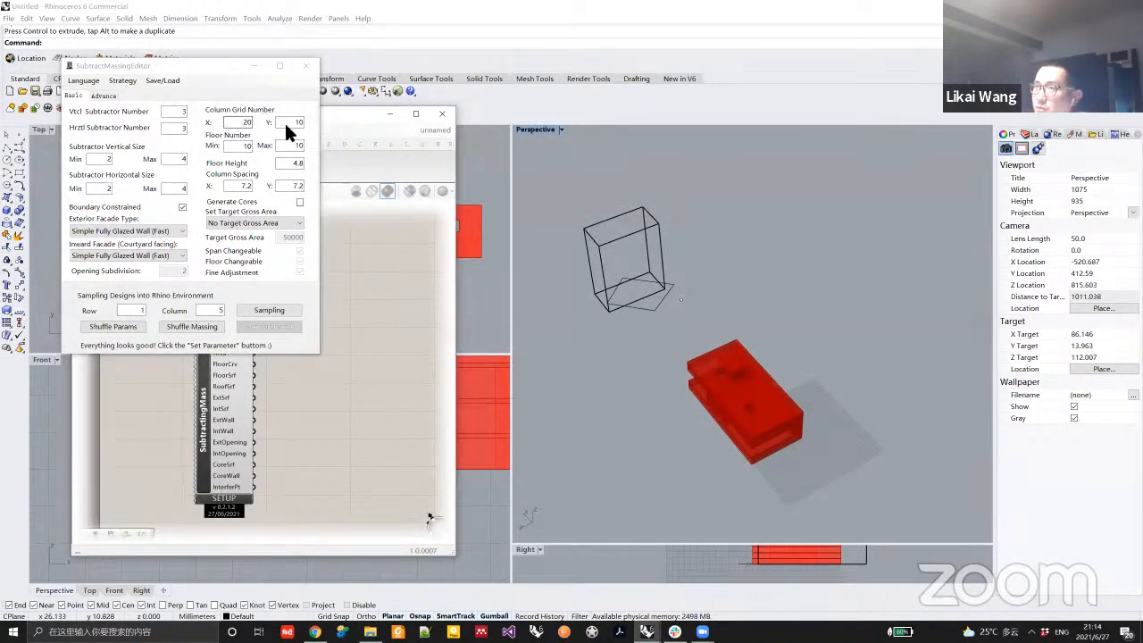
# Set the column grid number in X to 15 and apply the parameters.
pyautogui.moveTo(243, 124); pyautogui.dragTo(305, 125)
pyautogui.write('15')
pyautogui.click(268, 324)
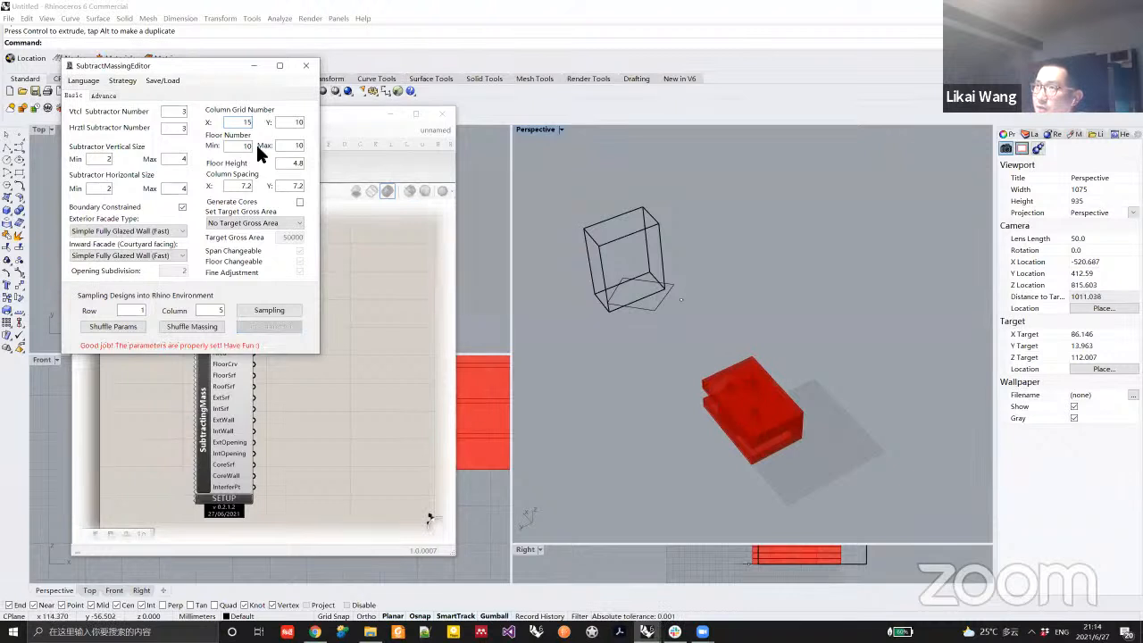
# Set both the minimum and maximum floor number to 30 and apply the parameters.
pyautogui.moveTo(284, 149); pyautogui.dragTo(345, 139)
pyautogui.write('30')
pyautogui.moveTo(232, 147); pyautogui.dragTo(293, 148)
pyautogui.write('30')
pyautogui.click(277, 325)
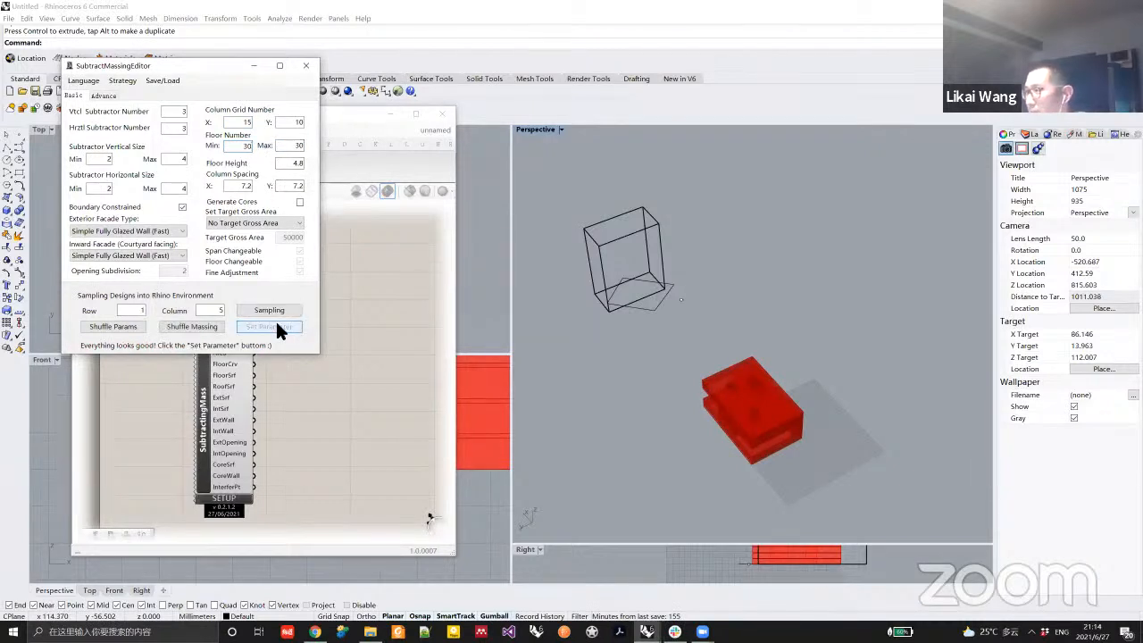
# Shuffle the massing twice and inspect the taller variant's voids from different sides.
pyautogui.click(203, 331)
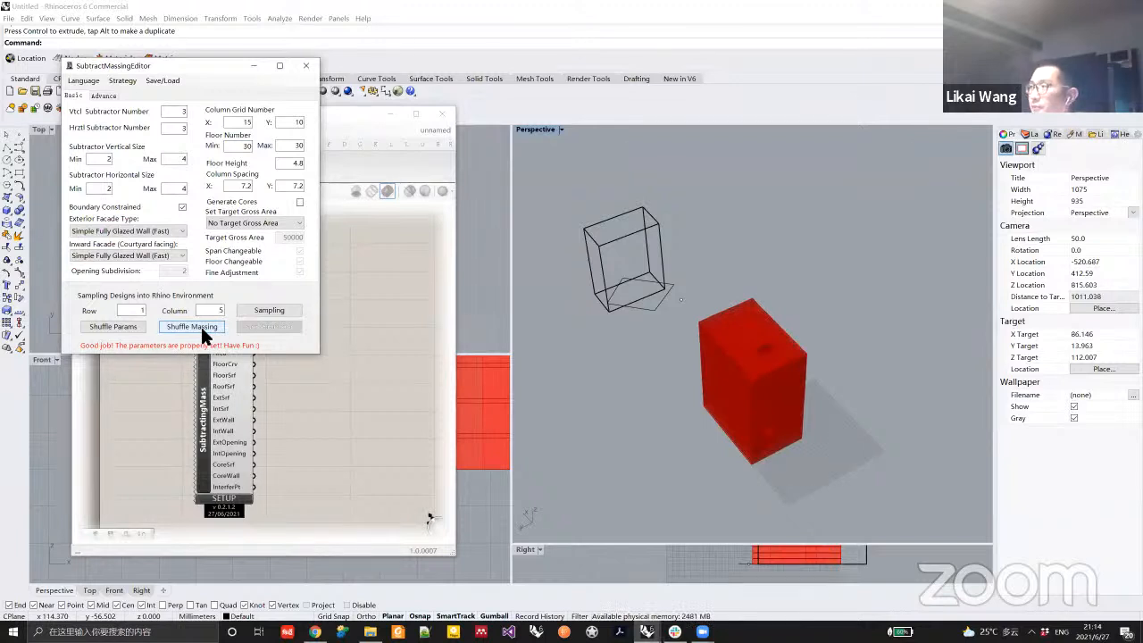
pyautogui.click(203, 328)
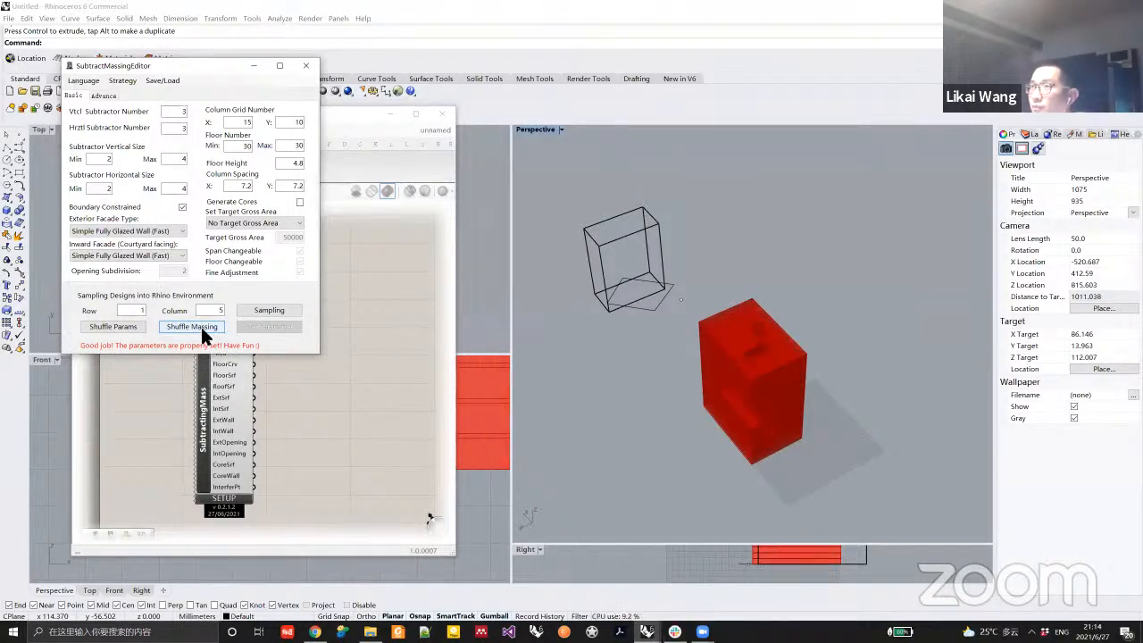
pyautogui.moveTo(636, 391); pyautogui.dragTo(759, 375, button='right')
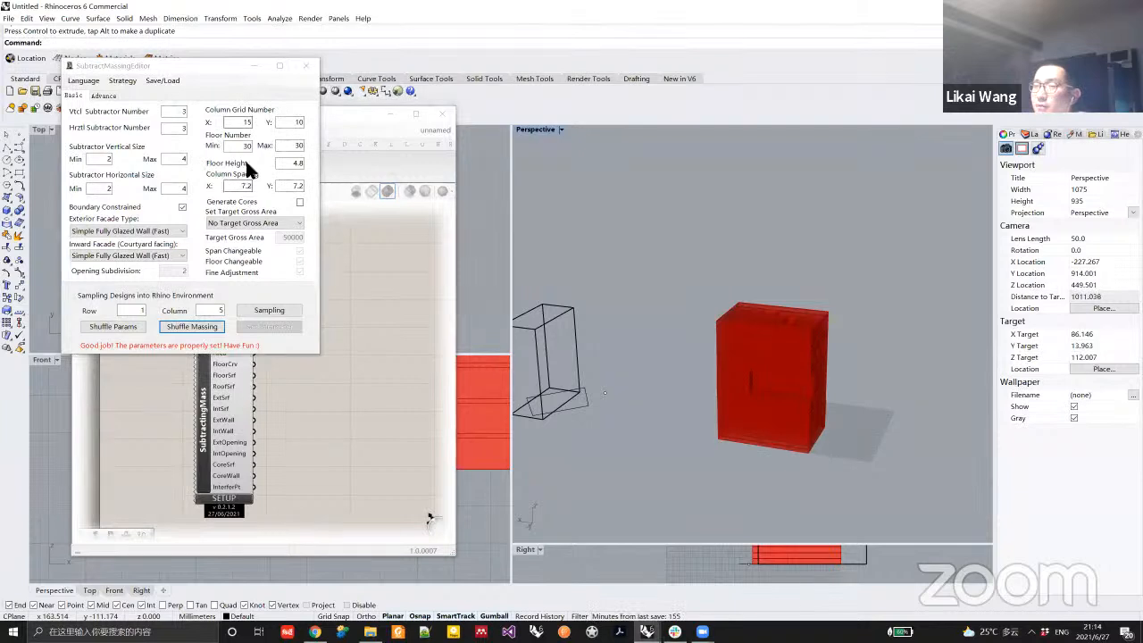
pyautogui.moveTo(786, 434); pyautogui.dragTo(667, 429, button='right')
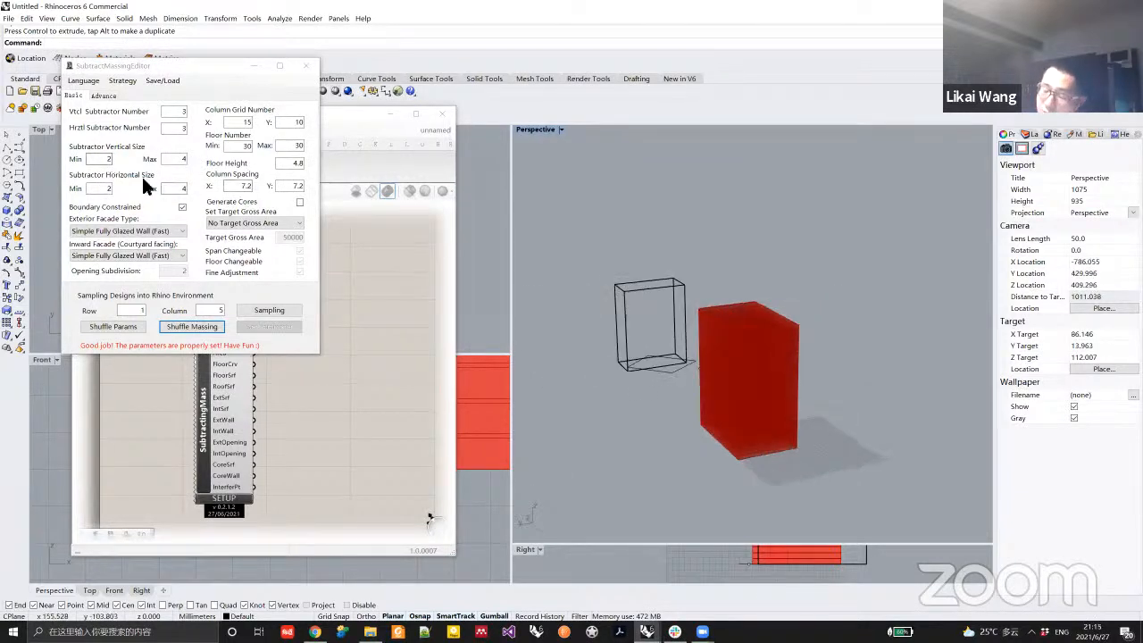
# Set the subtractor vertical size to minimum 4 and maximum 8, and apply the parameters.
pyautogui.moveTo(143, 178)
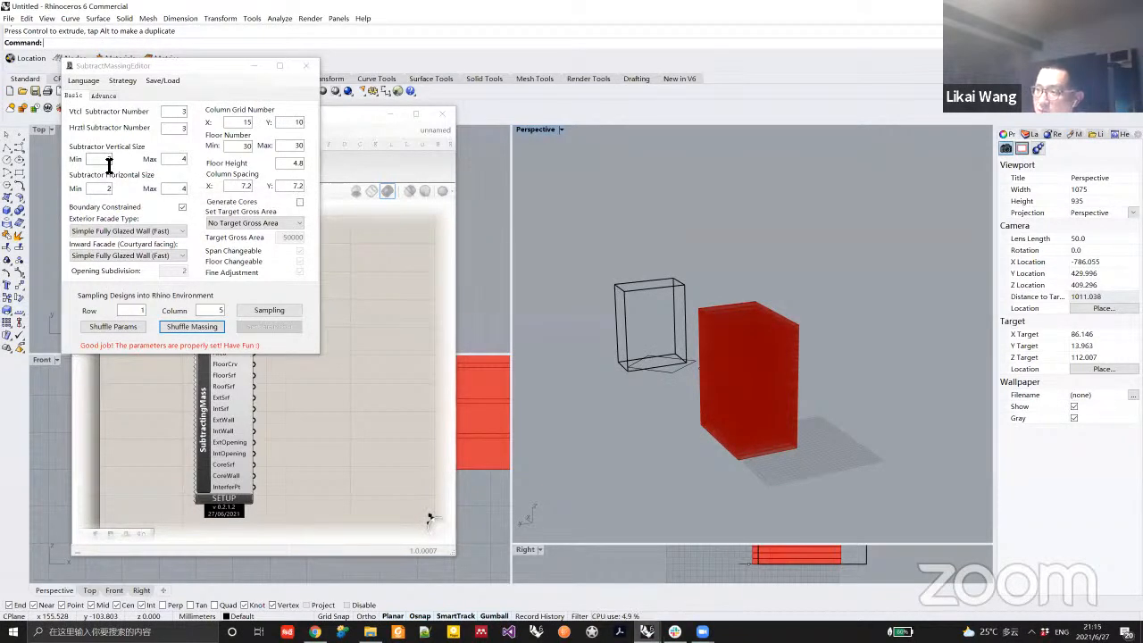
pyautogui.moveTo(109, 164)
pyautogui.moveTo(695, 387)
pyautogui.mouseDown(button='right')
pyautogui.moveTo(734, 381)
pyautogui.moveTo(713, 392)
pyautogui.mouseUp(button='right')
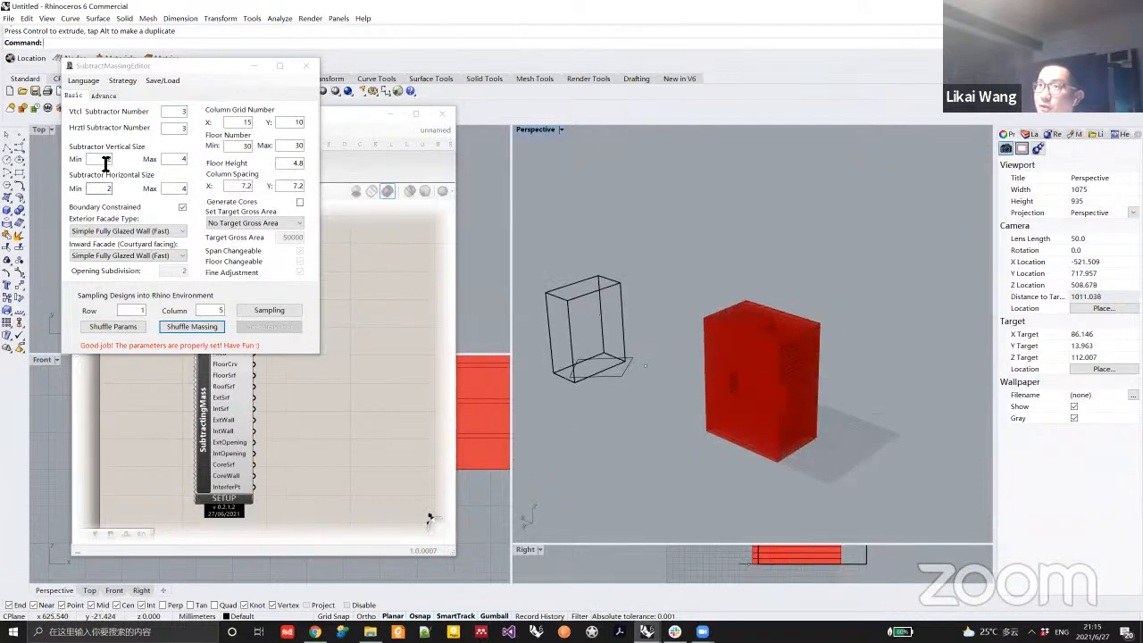
pyautogui.doubleClick(182, 159)
pyautogui.write('6')
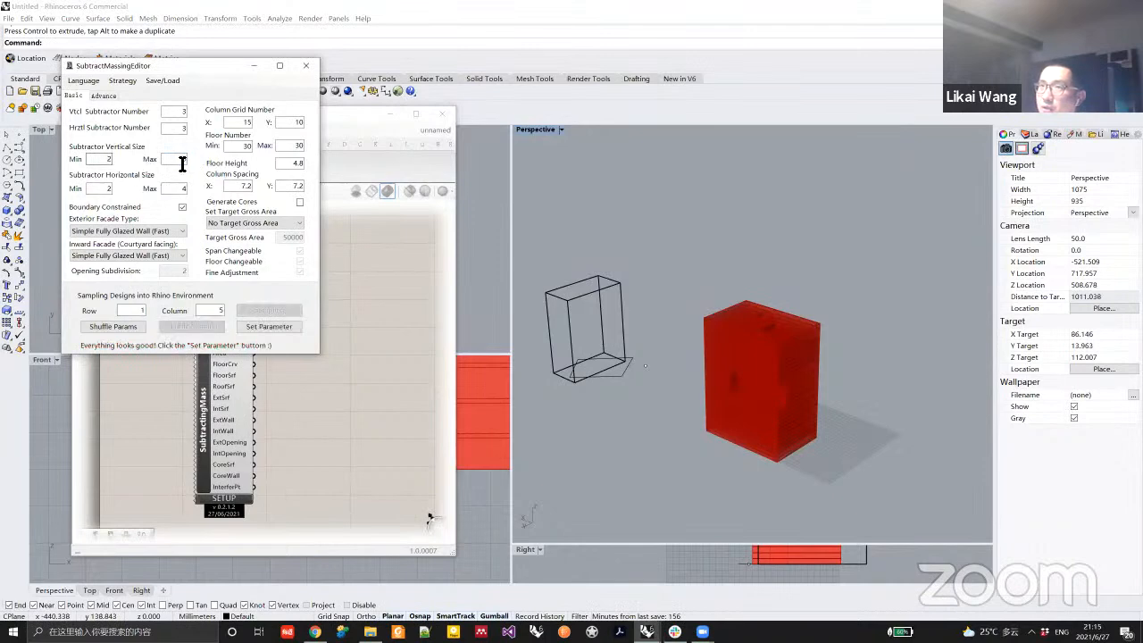
pyautogui.press('BackSpace')
pyautogui.write('10')
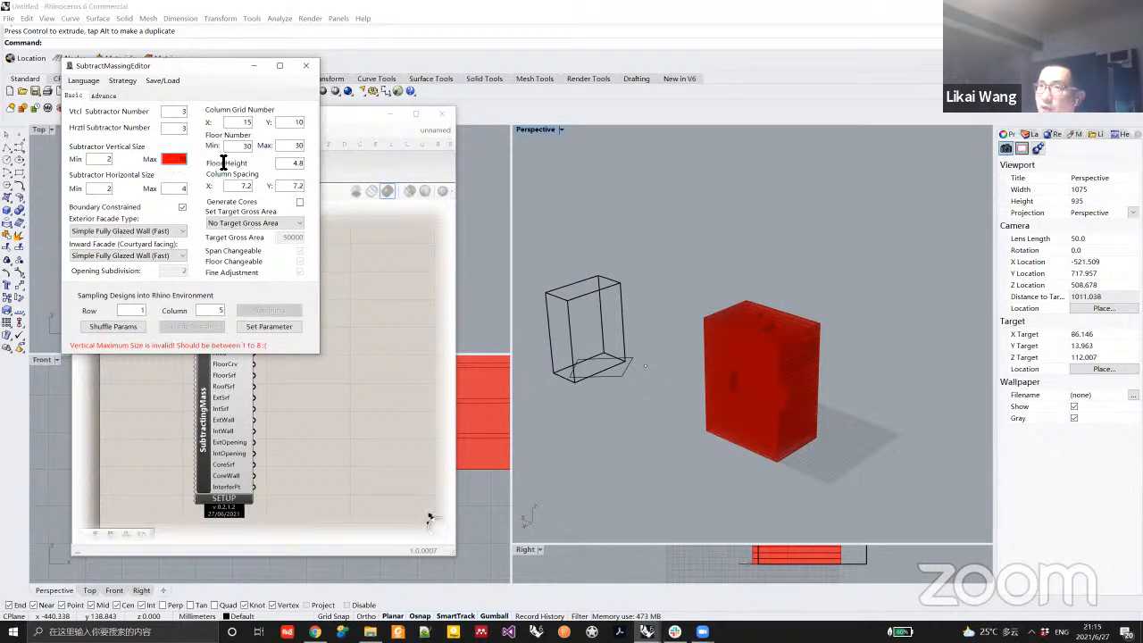
pyautogui.moveTo(102, 159); pyautogui.dragTo(149, 160)
pyautogui.write('4')
pyautogui.click(270, 327)
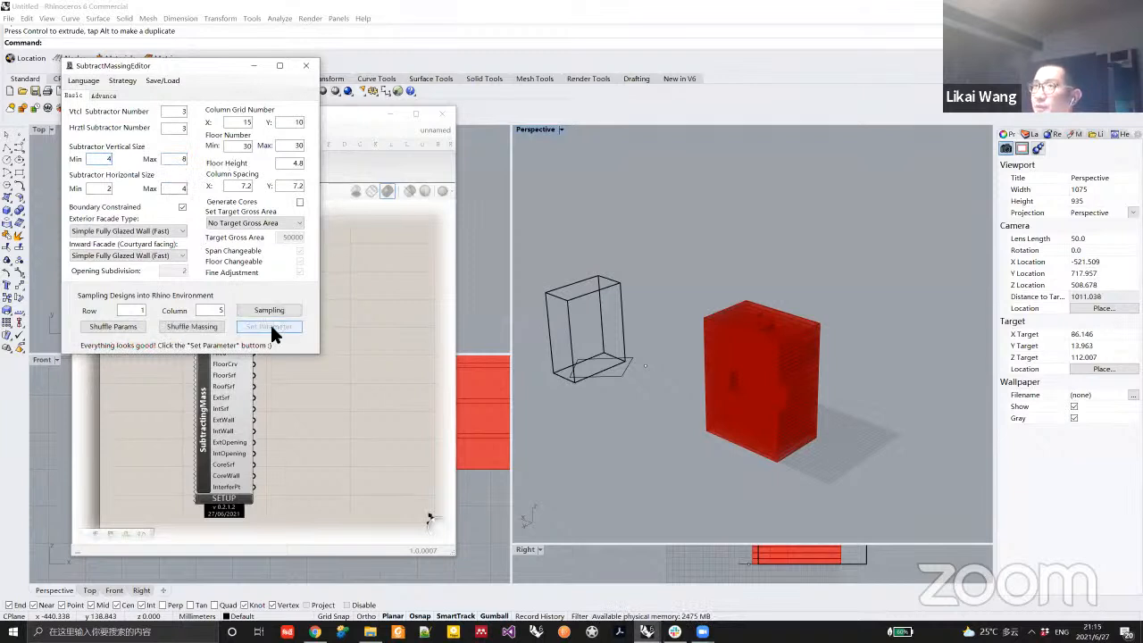
# Shuffle the massing and inspect the larger vertical voids from different sides.
pyautogui.moveTo(843, 359); pyautogui.dragTo(687, 375, button='right')
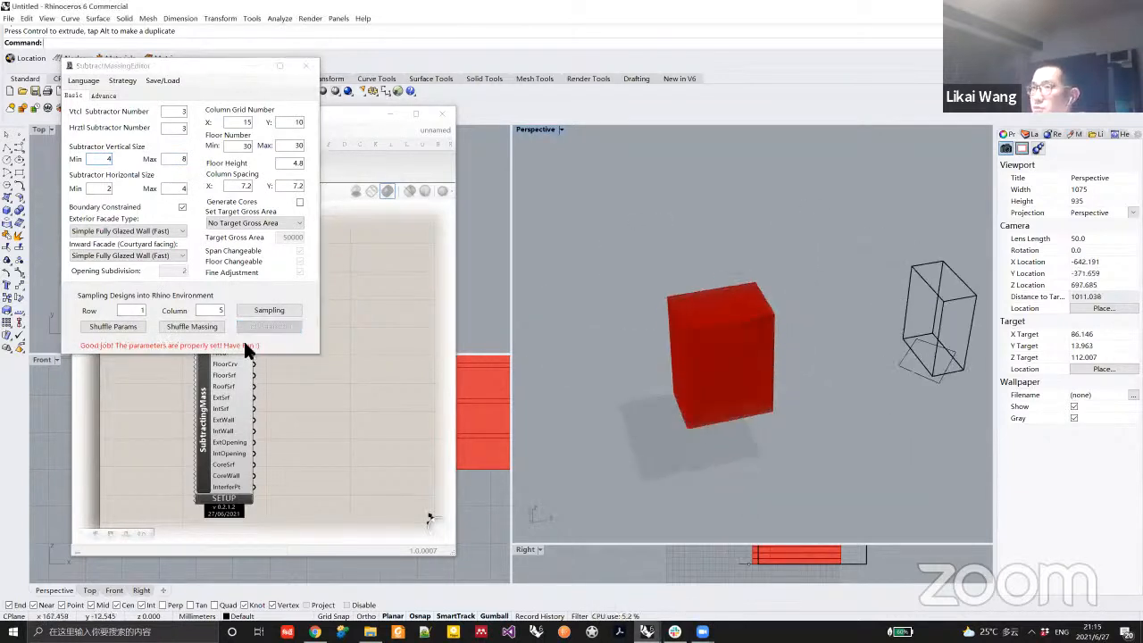
pyautogui.click(193, 327)
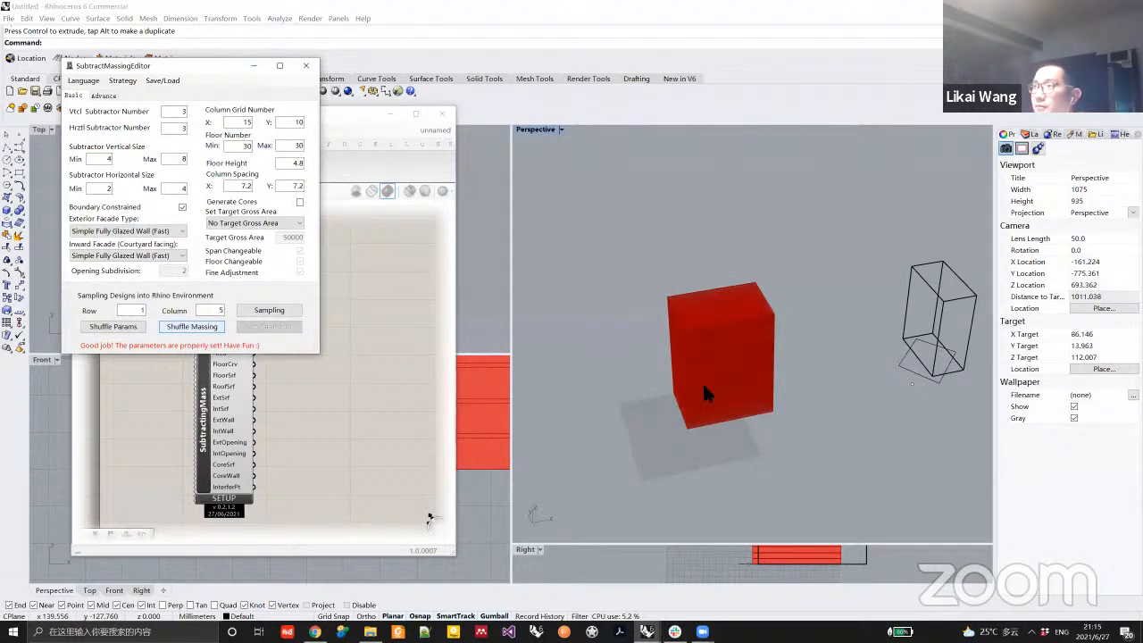
pyautogui.moveTo(720, 386); pyautogui.dragTo(760, 389, button='right')
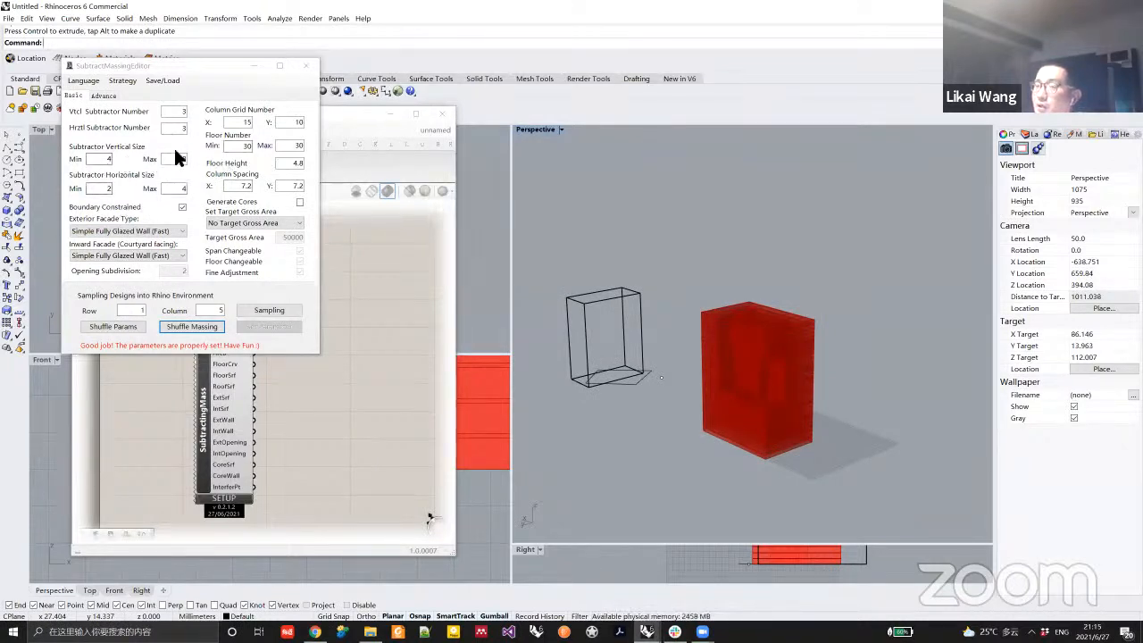
# Set the subtractor vertical size to 2–4 and the horizontal size to 3–6, apply the parameters and inspect the massing.
pyautogui.moveTo(104, 158); pyautogui.dragTo(229, 191)
pyautogui.write('24')
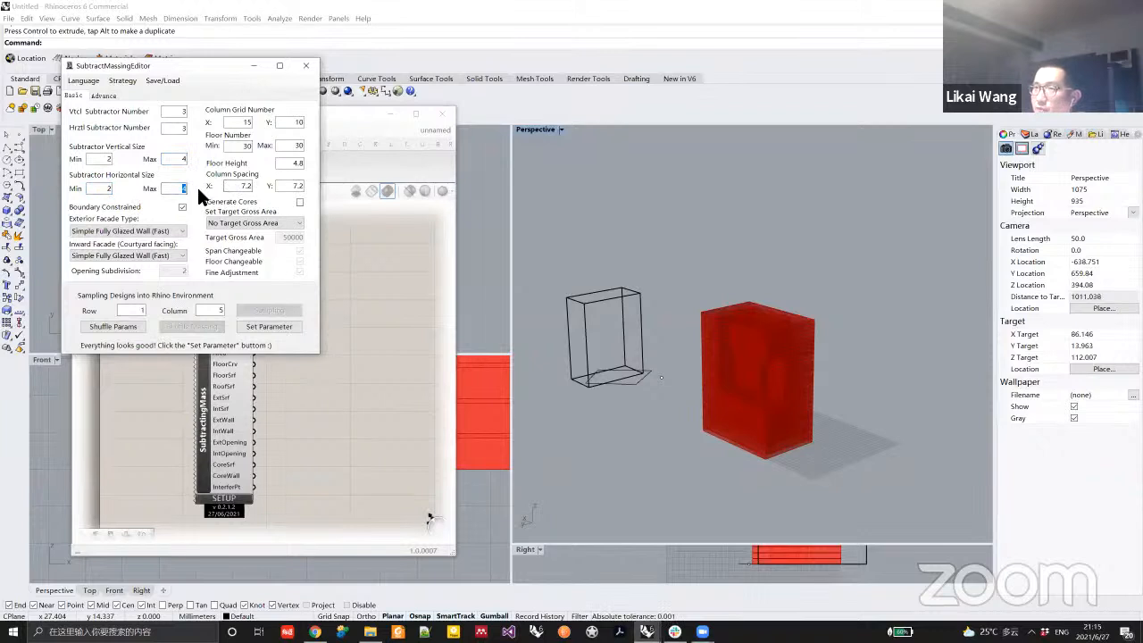
pyautogui.write('3')
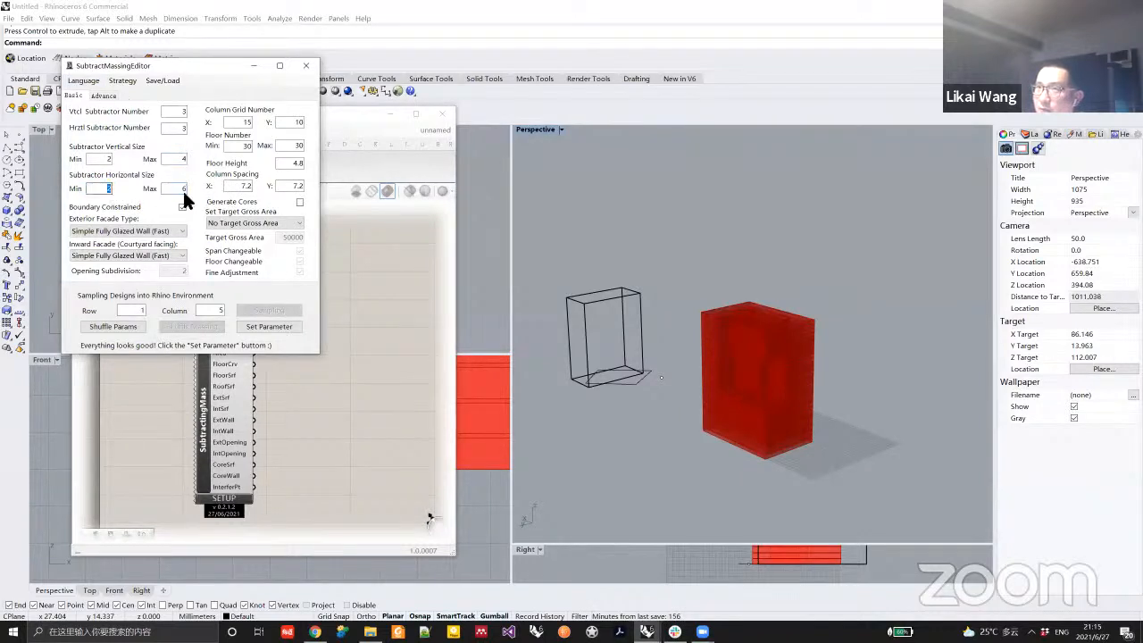
pyautogui.click(268, 325)
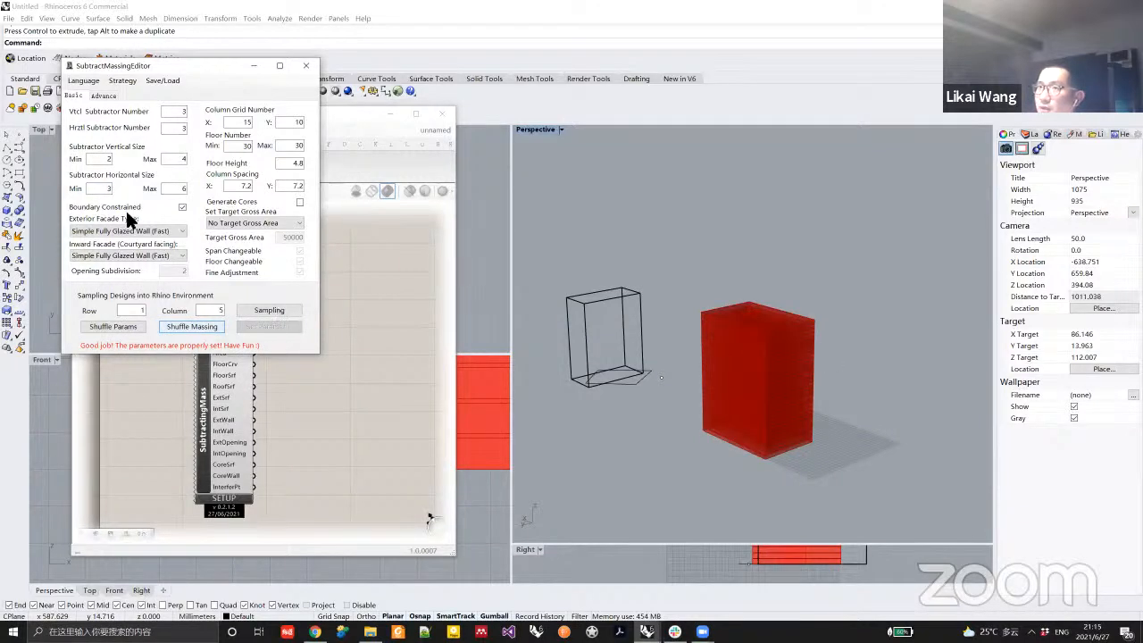
pyautogui.moveTo(784, 317); pyautogui.dragTo(754, 333, button='right')
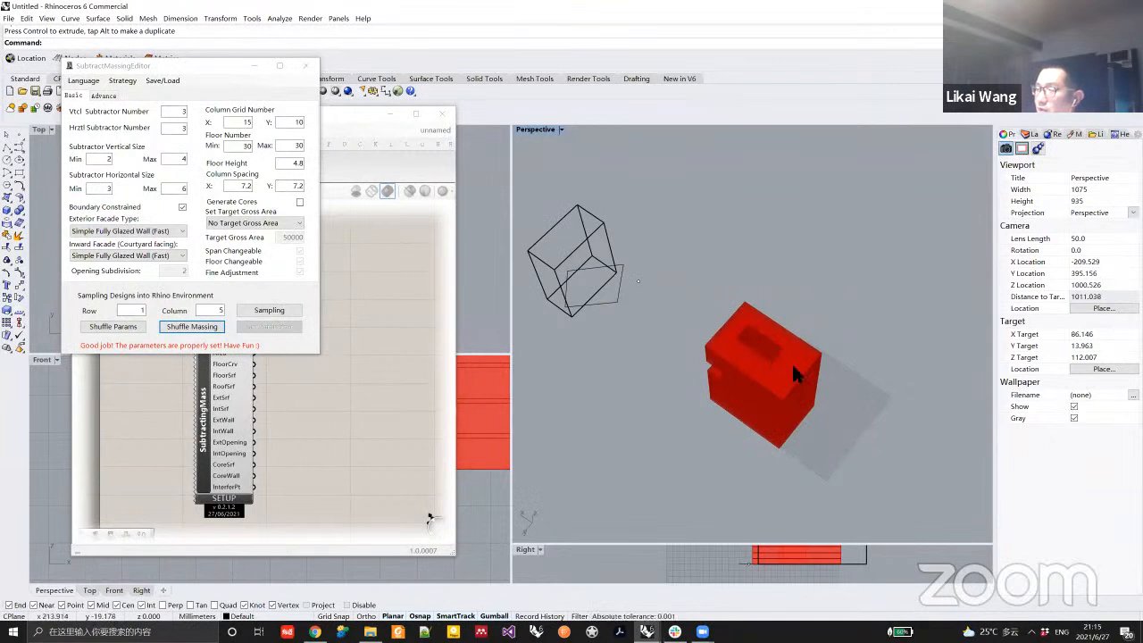
pyautogui.moveTo(795, 399); pyautogui.dragTo(839, 367, button='right')
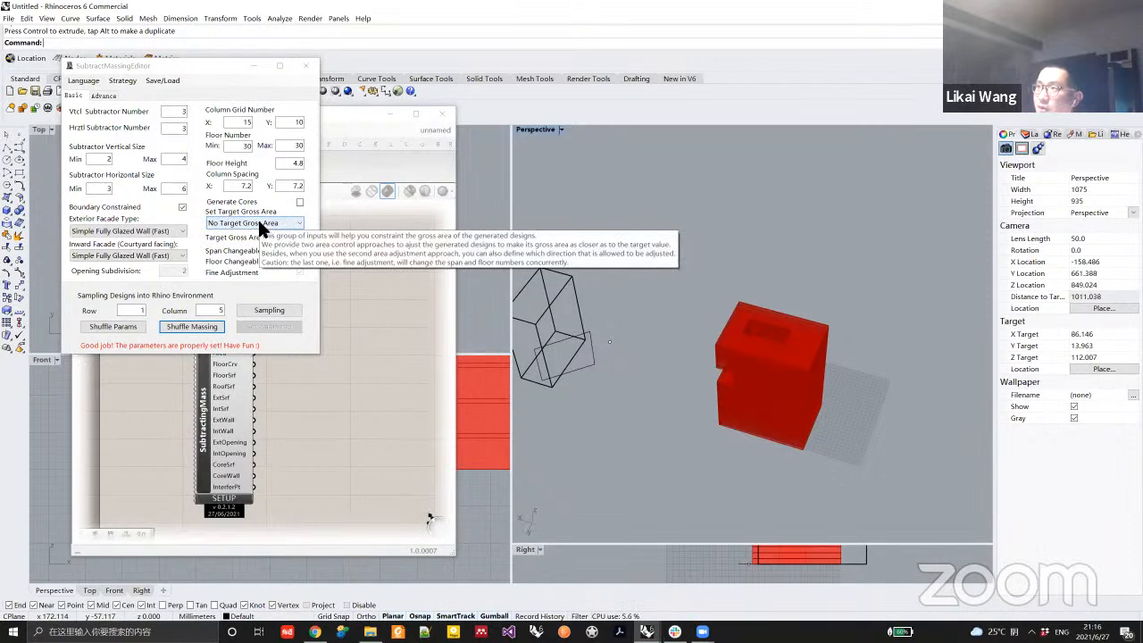
pyautogui.moveTo(823, 420); pyautogui.dragTo(571, 375, button='right')
# Set both the minimum and maximum floor number to 15, apply the parameters and shuffle the massing.
pyautogui.moveTo(199, 70); pyautogui.dragTo(419, 105)
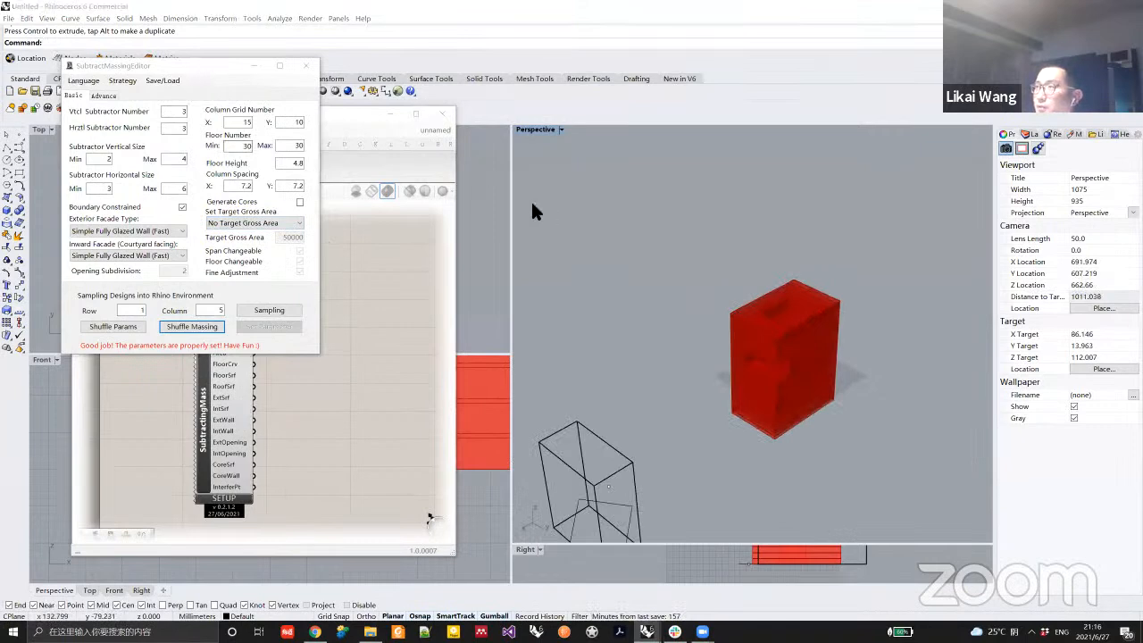
pyautogui.moveTo(586, 188); pyautogui.dragTo(449, 186)
pyautogui.write('1')
pyautogui.moveTo(521, 183)
pyautogui.mouseDown()
pyautogui.moveTo(576, 185)
pyautogui.moveTo(502, 186)
pyautogui.mouseUp()
pyautogui.write('15')
pyautogui.click(492, 362)
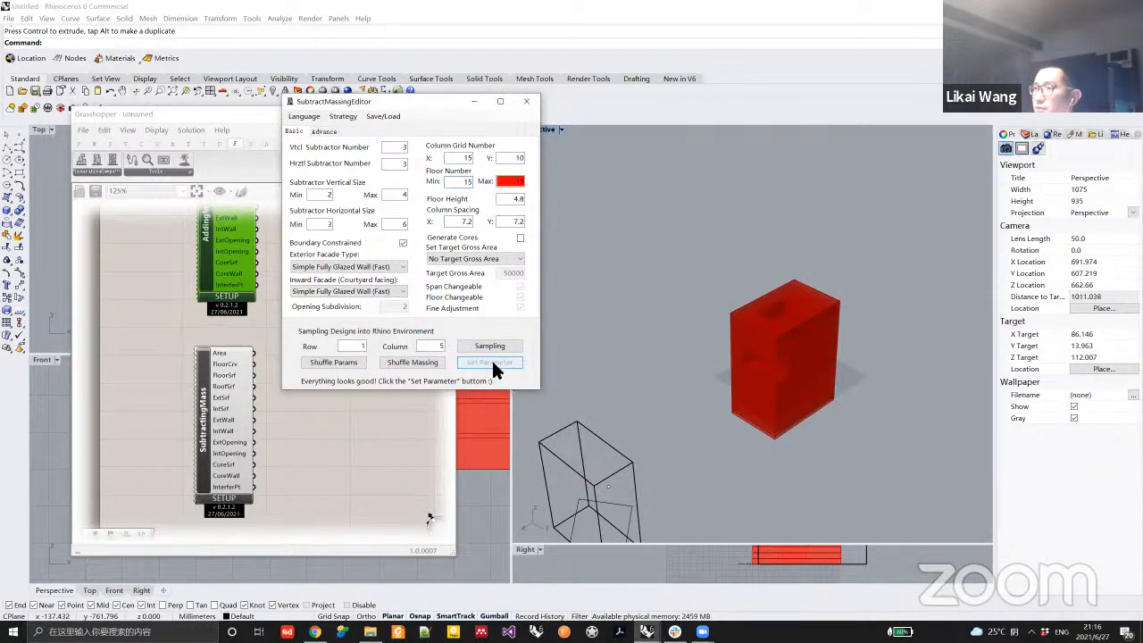
pyautogui.click(425, 371)
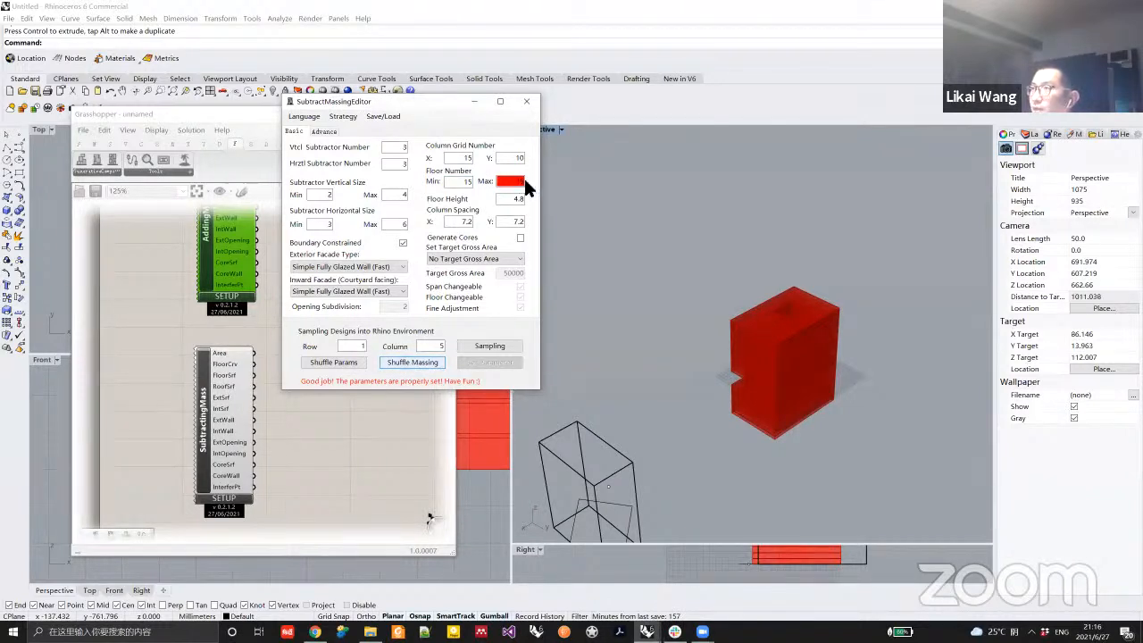
# Set the maximum floor number to 16 and apply the parameters.
pyautogui.doubleClick(513, 181)
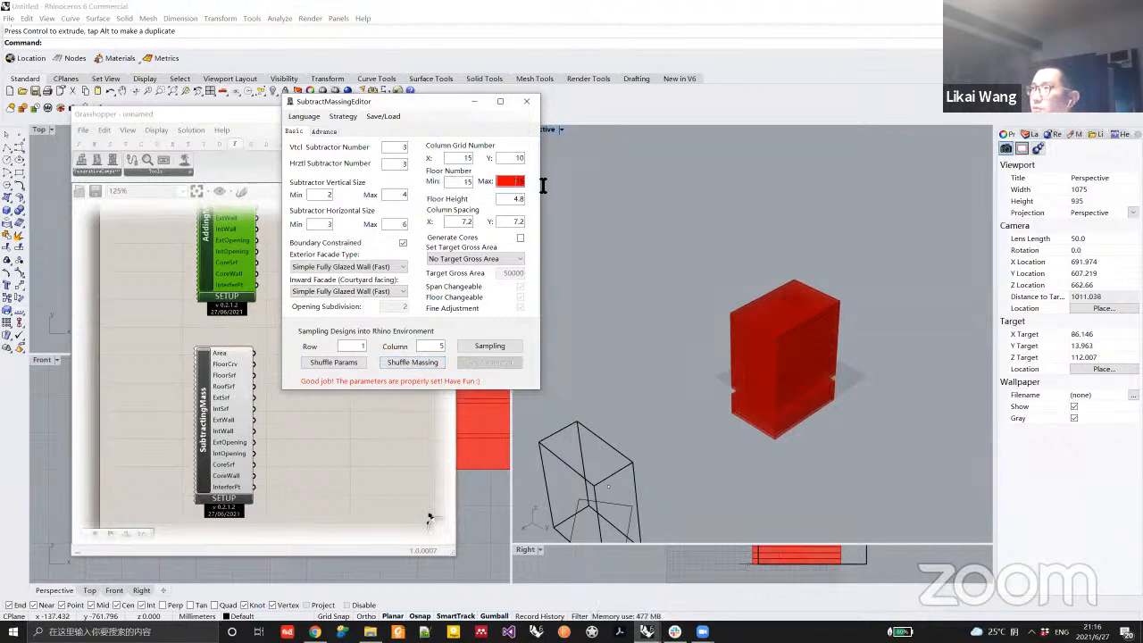
pyautogui.write('16')
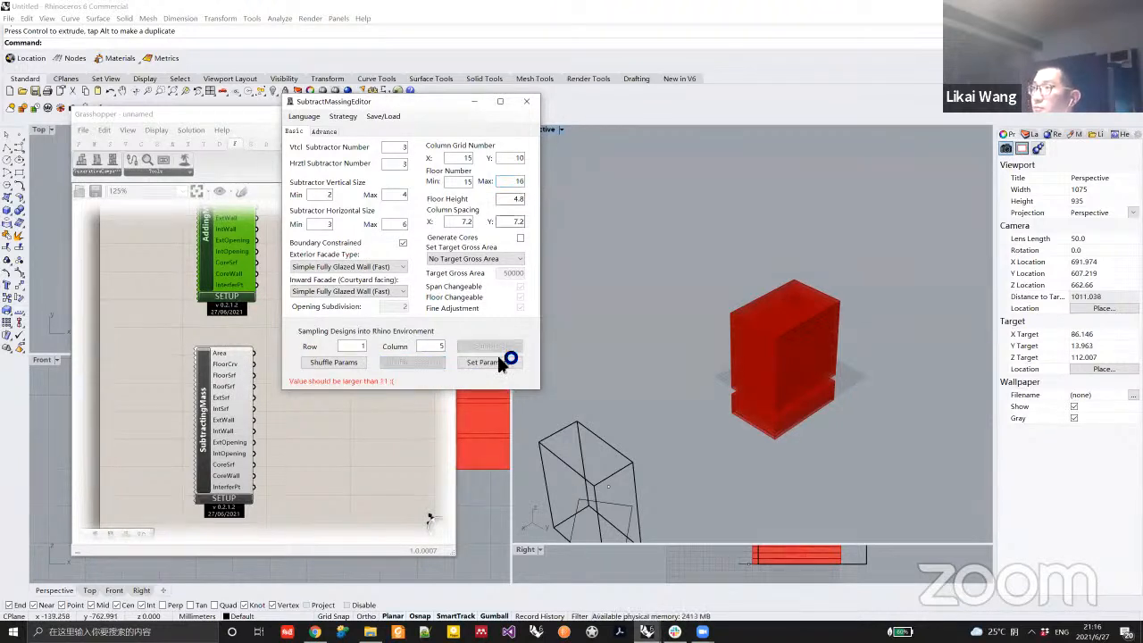
pyautogui.click(449, 364)
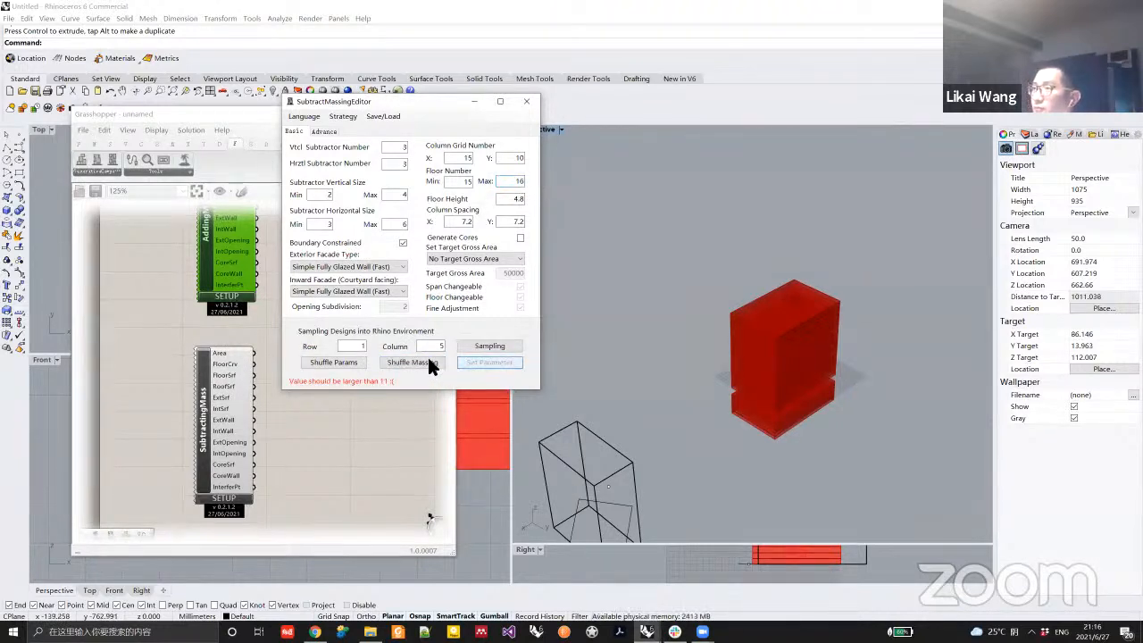
# Shuffle the massing several times and inspect the lower variants from above and from different sides.
pyautogui.click(424, 362)
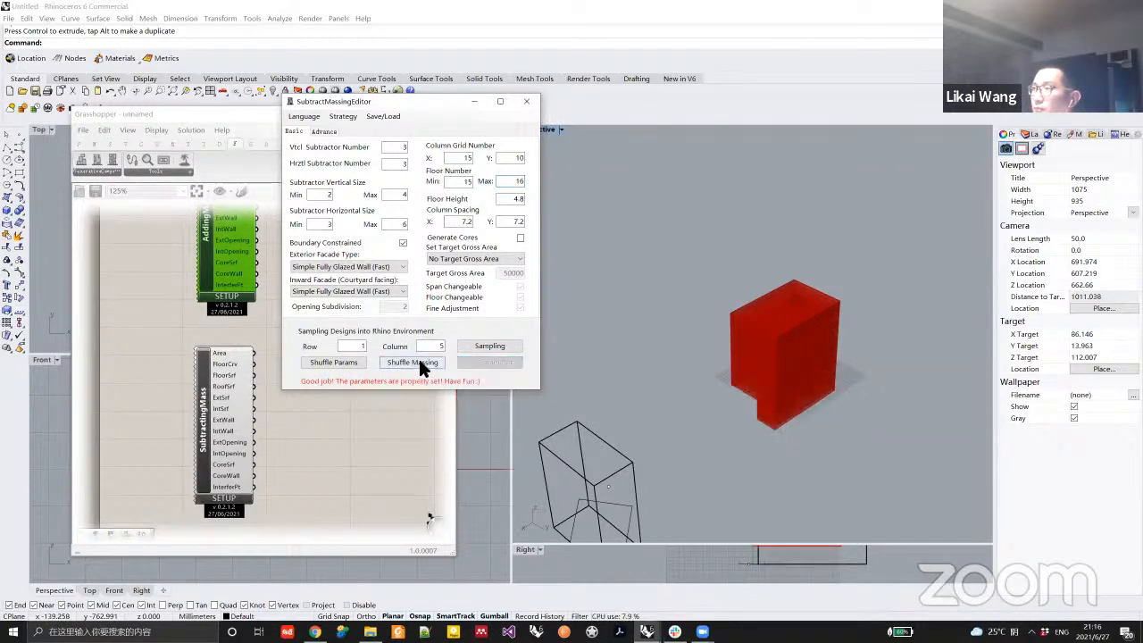
pyautogui.moveTo(738, 401); pyautogui.dragTo(451, 373, button='right')
pyautogui.click(407, 364)
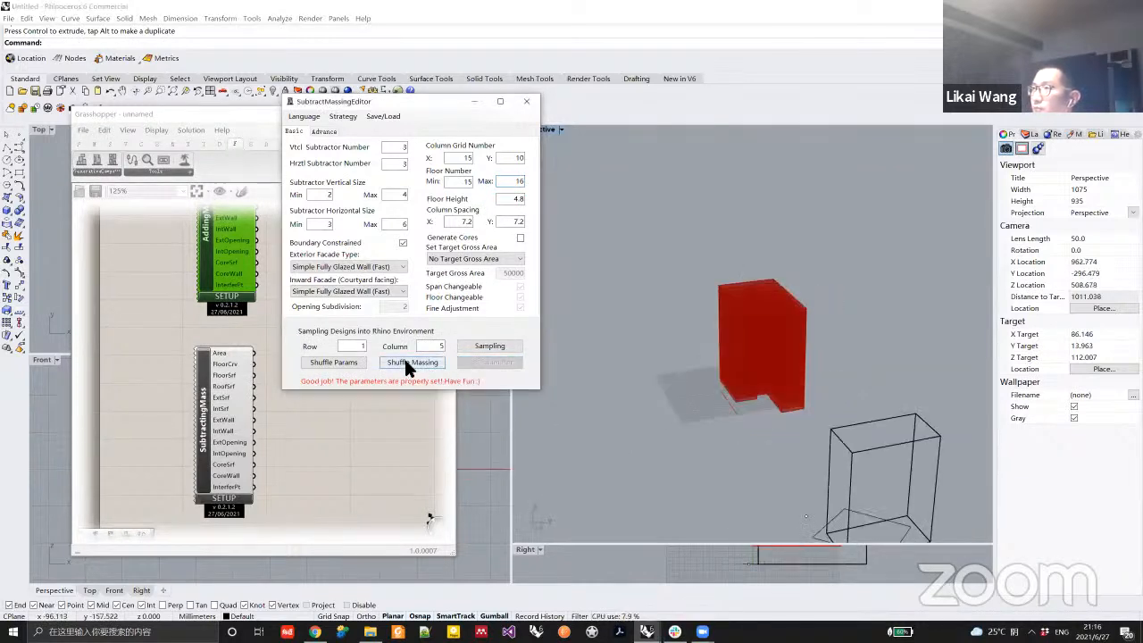
pyautogui.click(413, 366)
pyautogui.moveTo(818, 403); pyautogui.dragTo(866, 405, button='right')
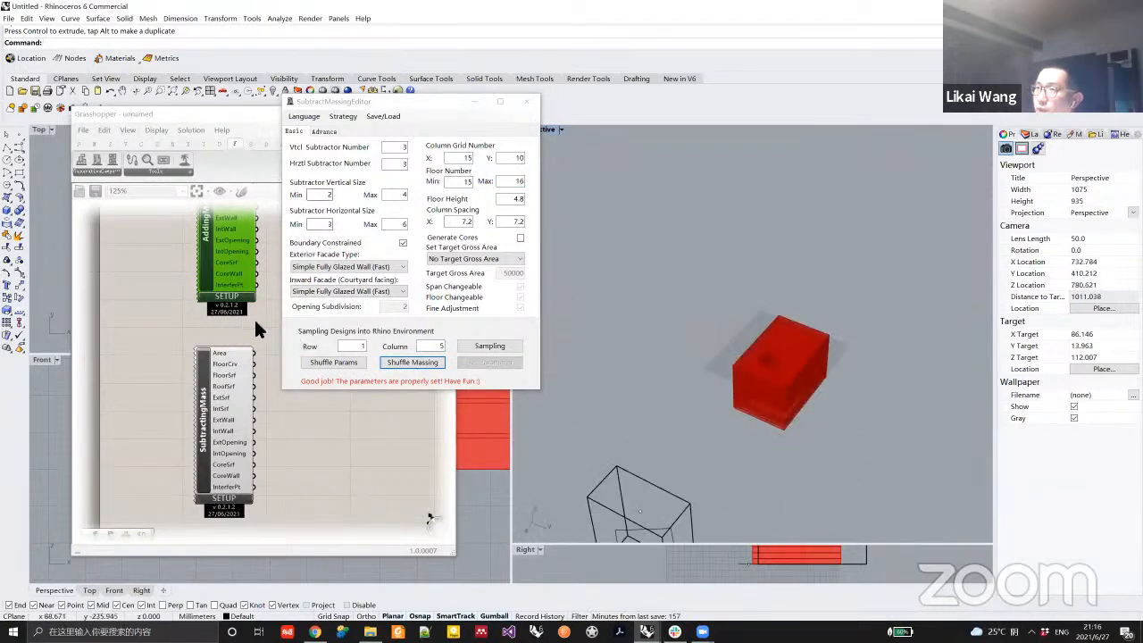
pyautogui.moveTo(701, 391); pyautogui.dragTo(527, 308, button='right')
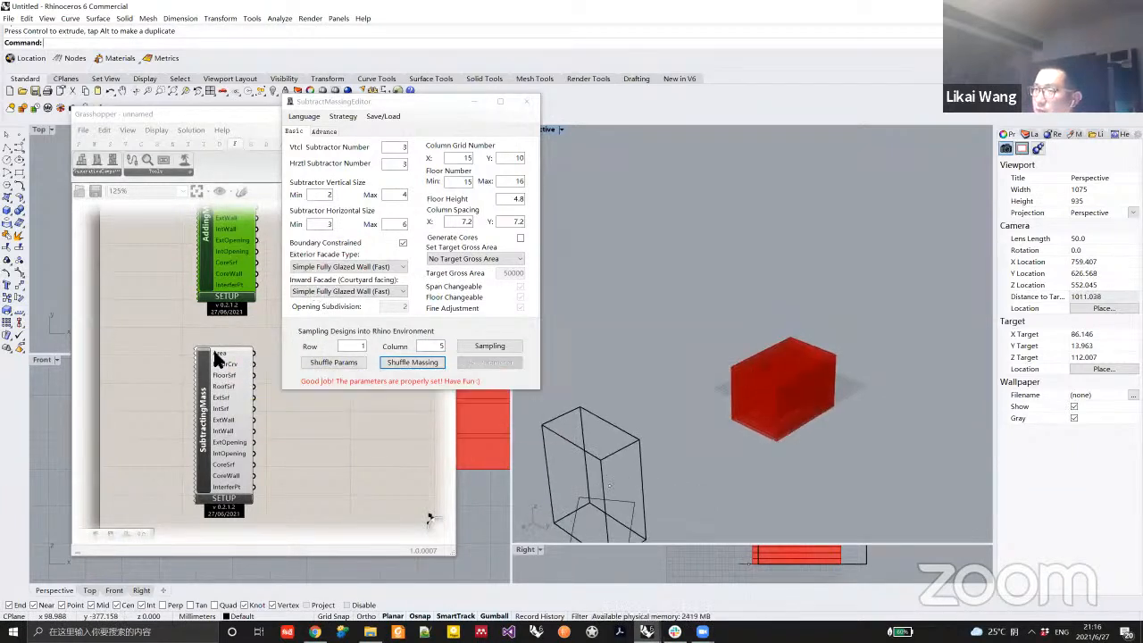
# Control the gross area with Change Area by Scaling Subtractors at a target of 80000, and apply the parameters.
pyautogui.moveTo(215, 353)
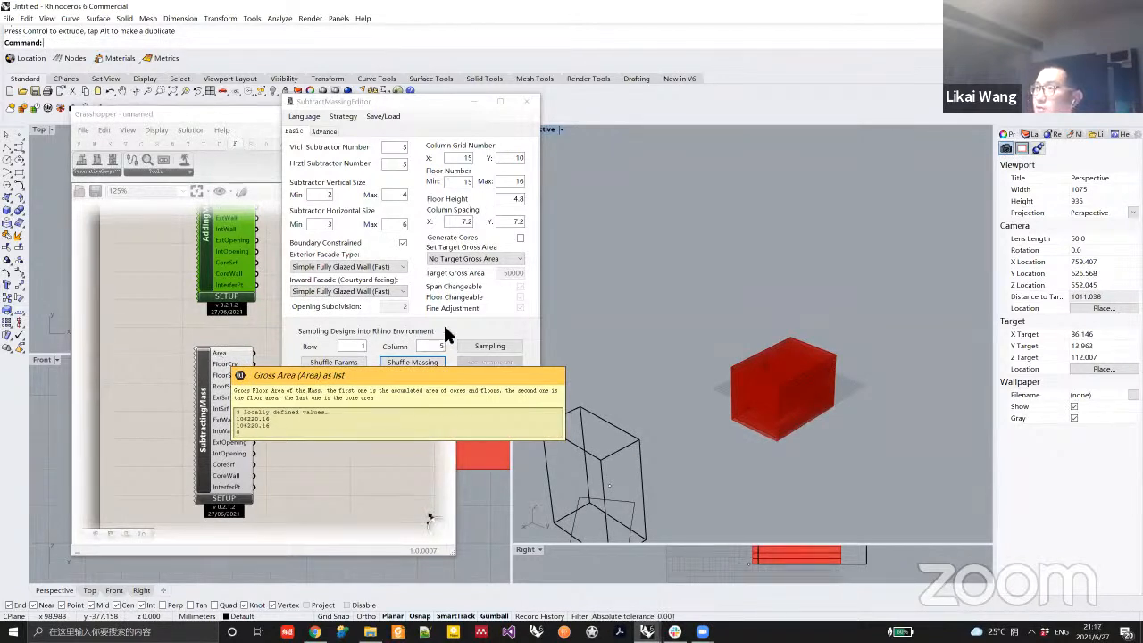
pyautogui.click(488, 259)
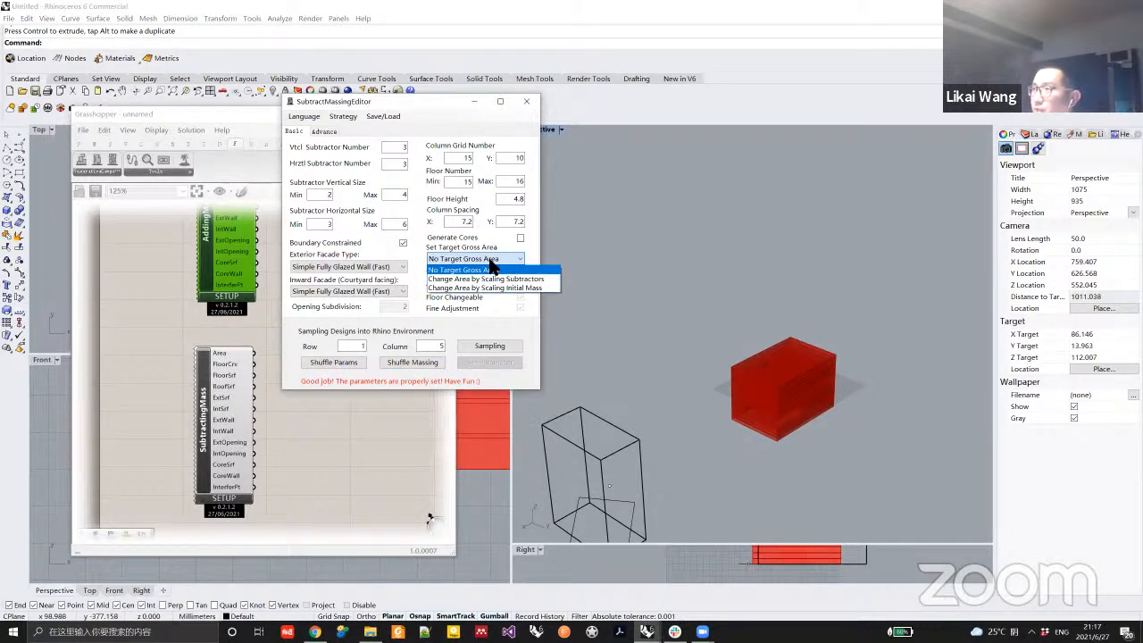
pyautogui.click(500, 280)
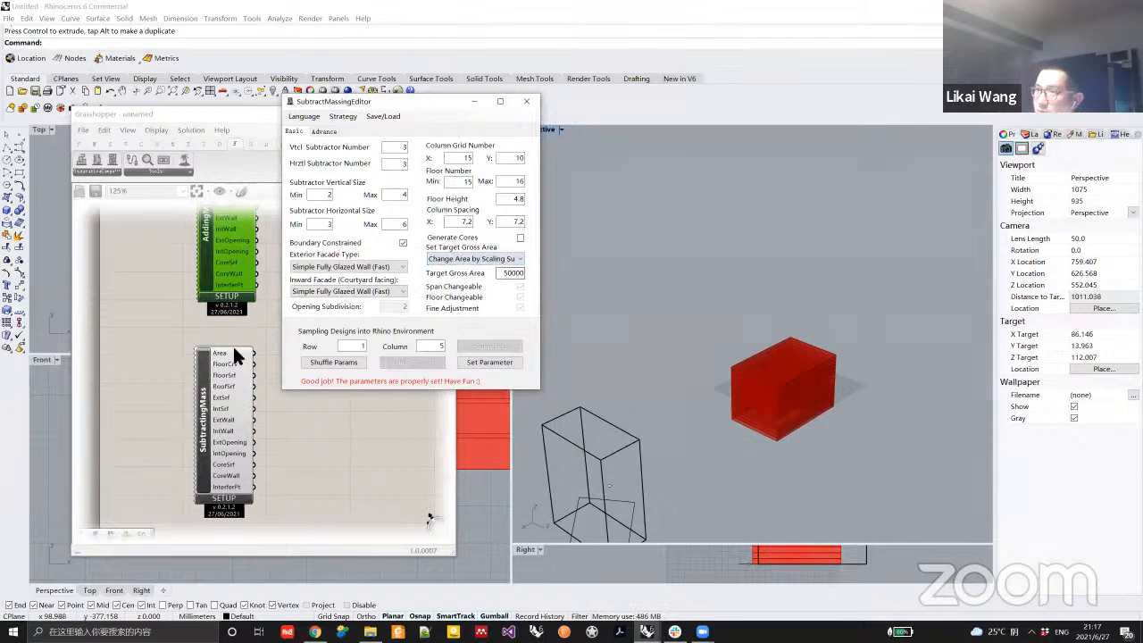
pyautogui.doubleClick(514, 274)
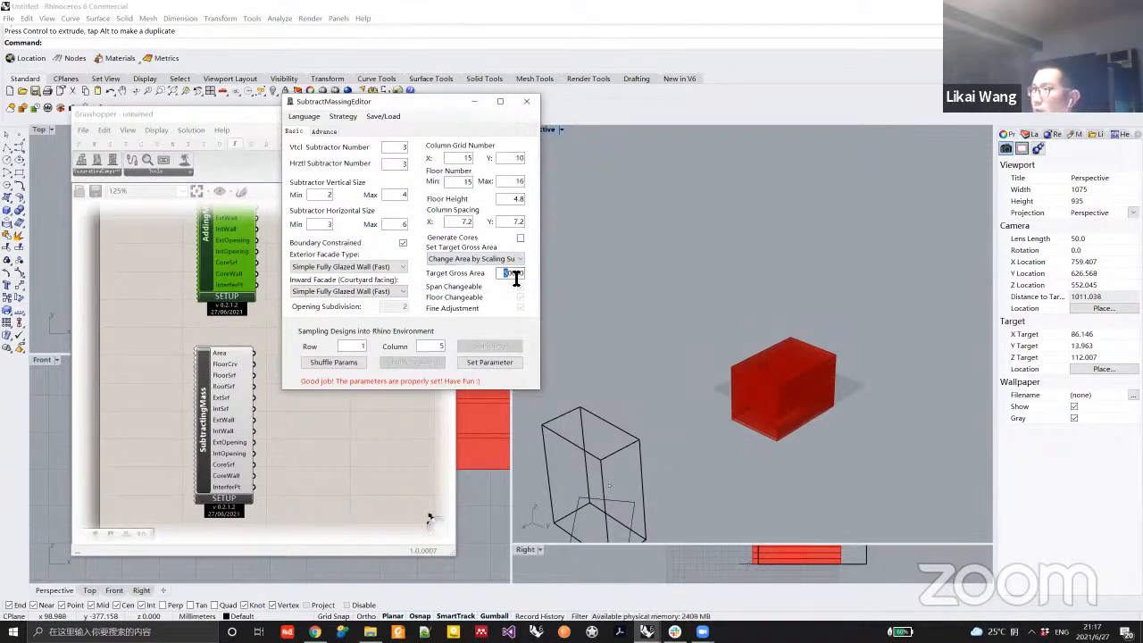
pyautogui.click(509, 275)
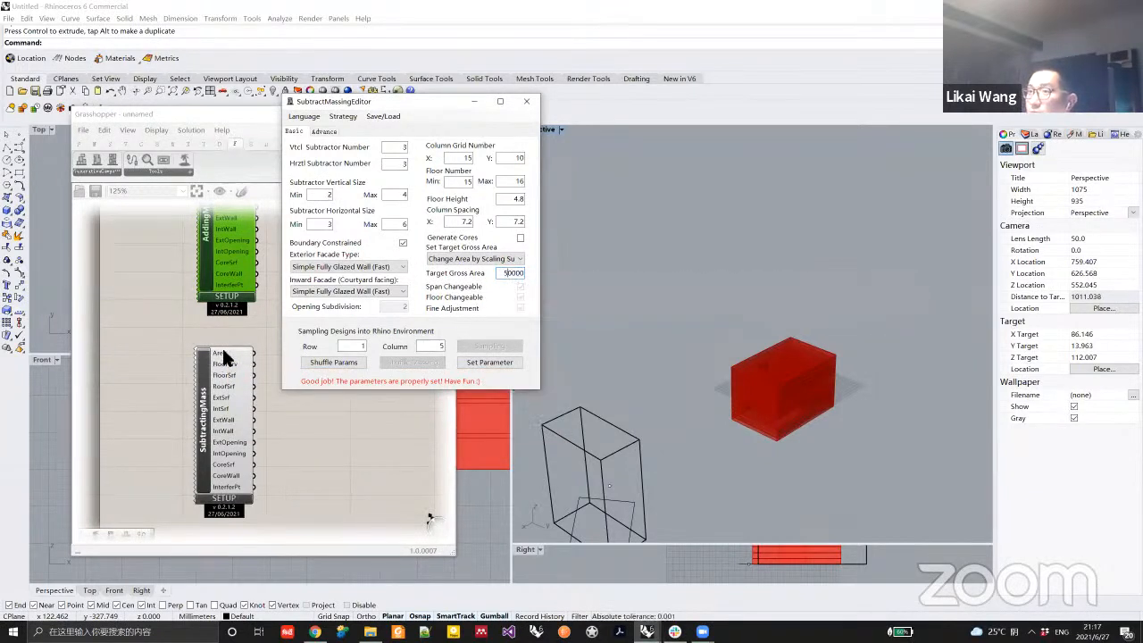
pyautogui.moveTo(223, 356)
pyautogui.press('BackSpace')
pyautogui.write('8')
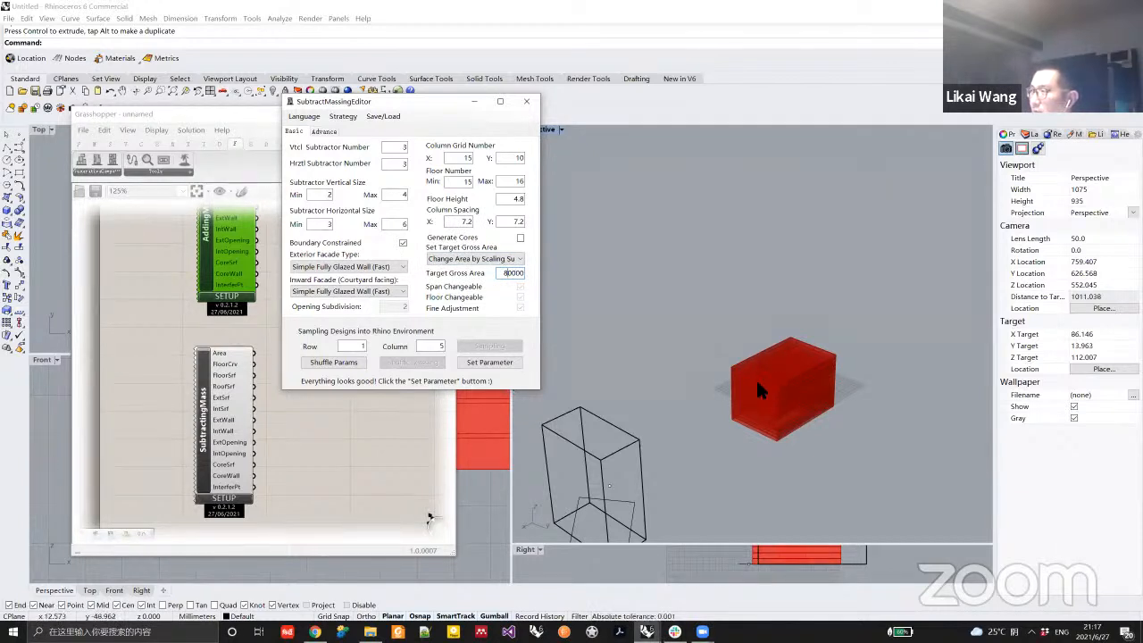
pyautogui.click(483, 362)
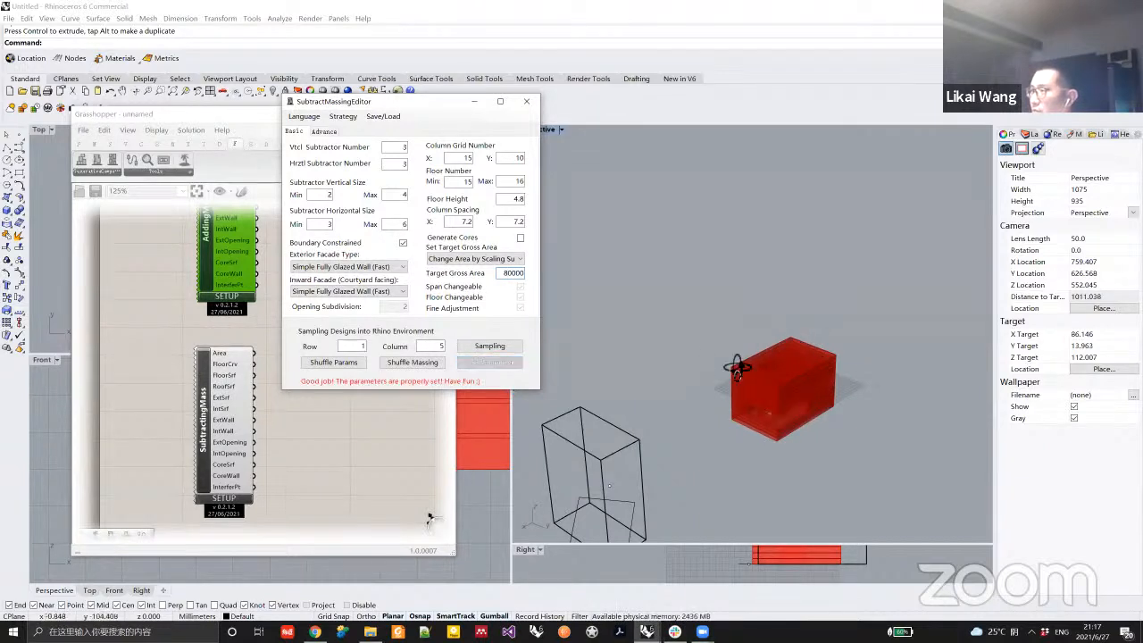
pyautogui.moveTo(737, 370); pyautogui.dragTo(770, 366, button='right')
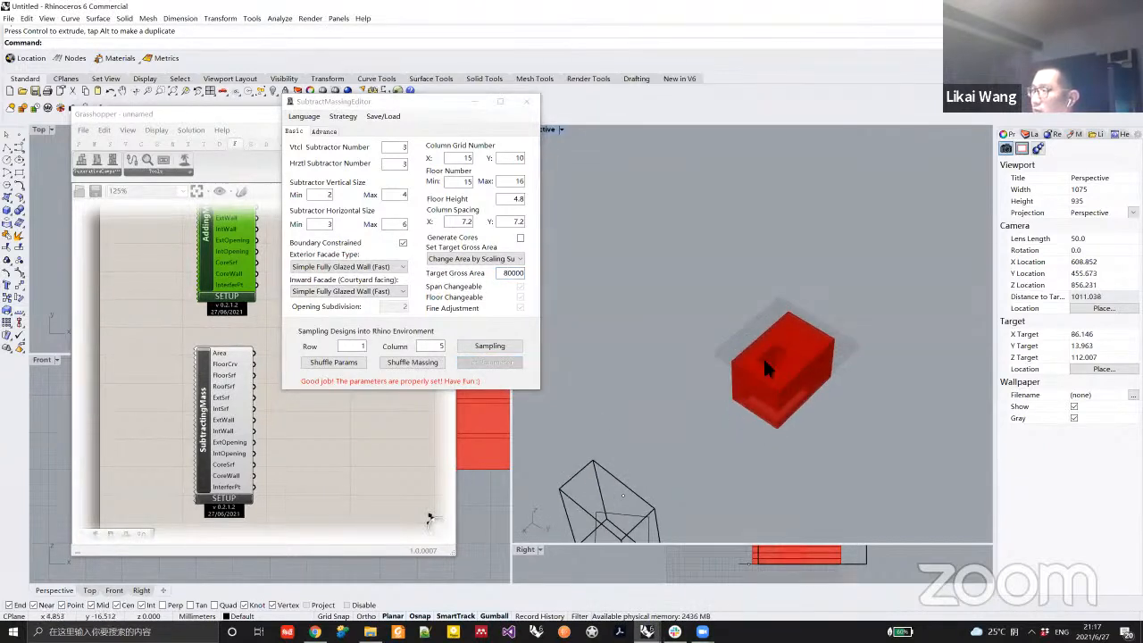
# Switch the target gross area method to Change Area by Scaling Initial Mass, apply the parameters and shuffle the massing.
pyautogui.click(502, 257)
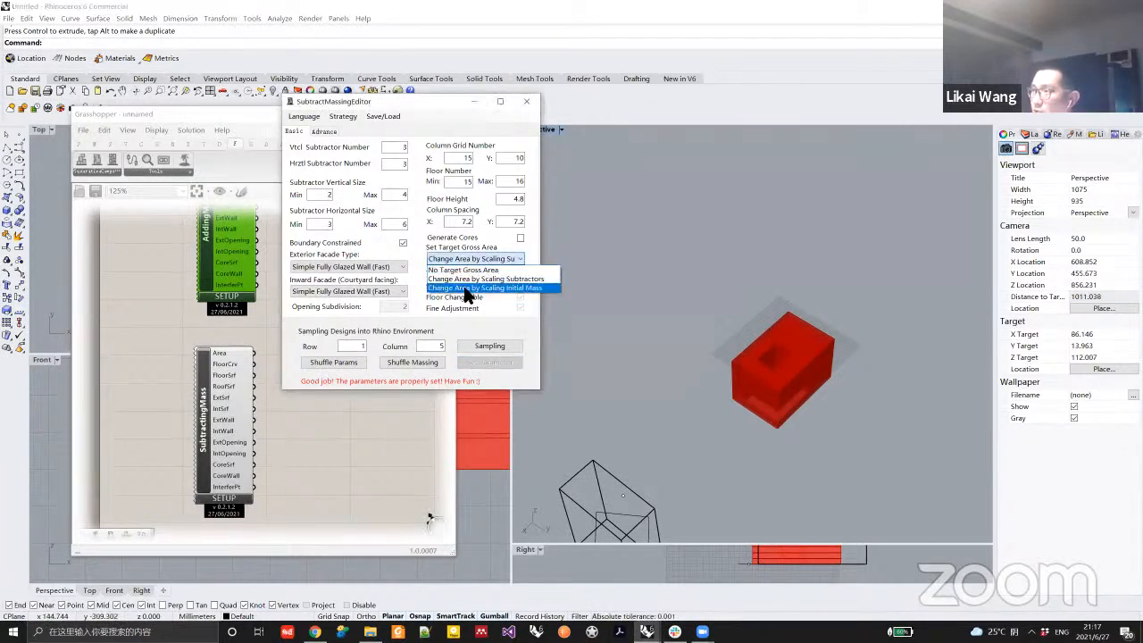
pyautogui.click(482, 288)
pyautogui.moveTo(778, 415); pyautogui.dragTo(770, 361, button='right')
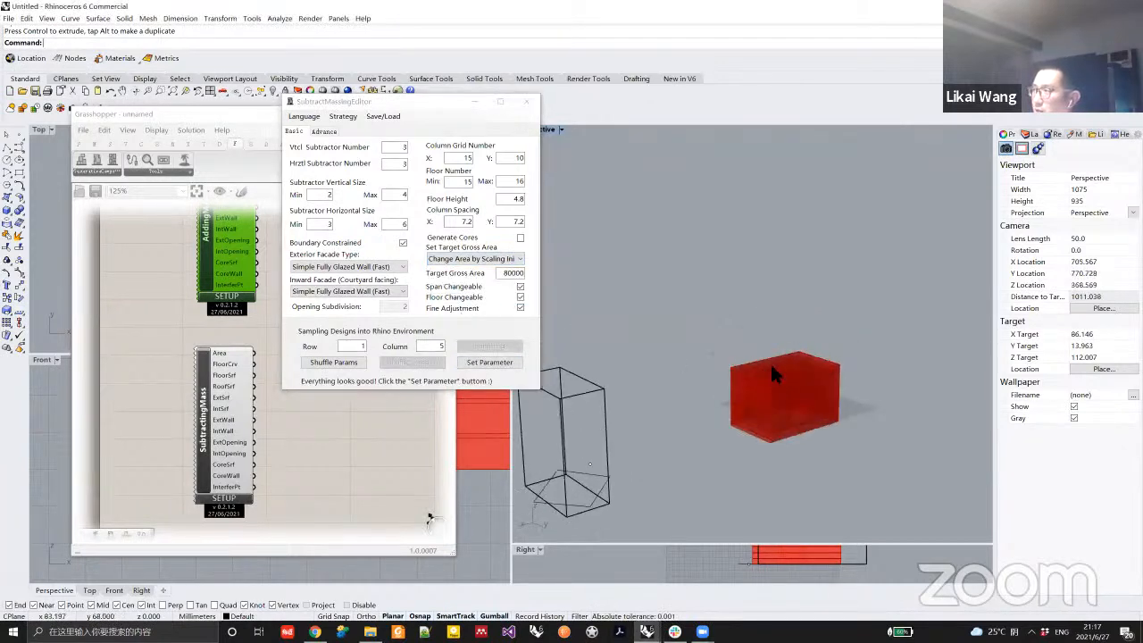
pyautogui.click(489, 362)
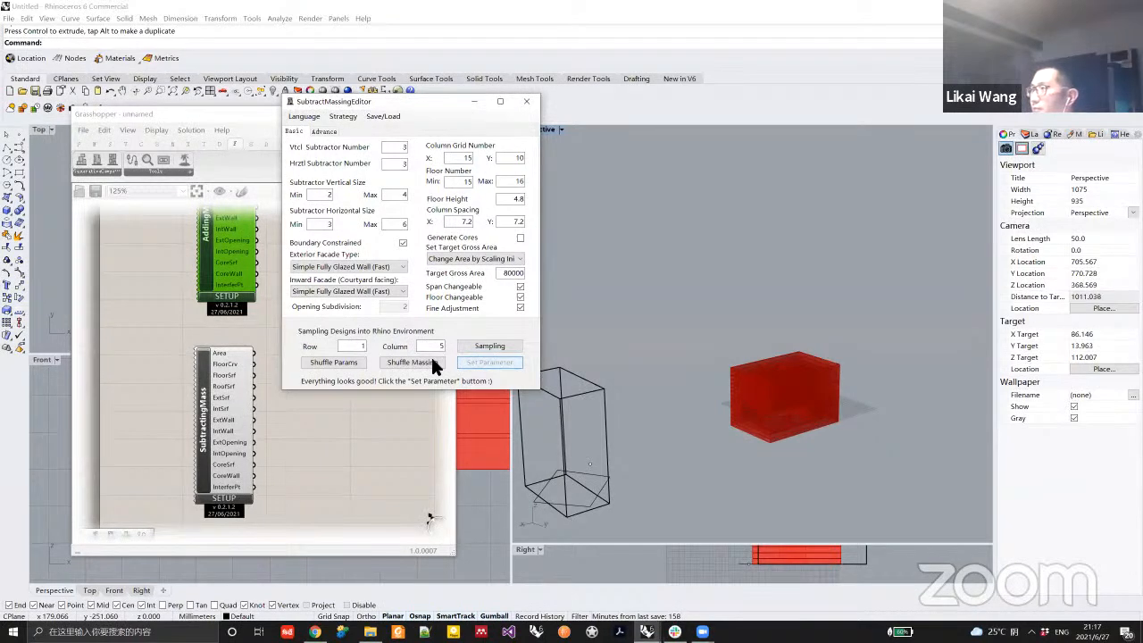
pyautogui.click(435, 362)
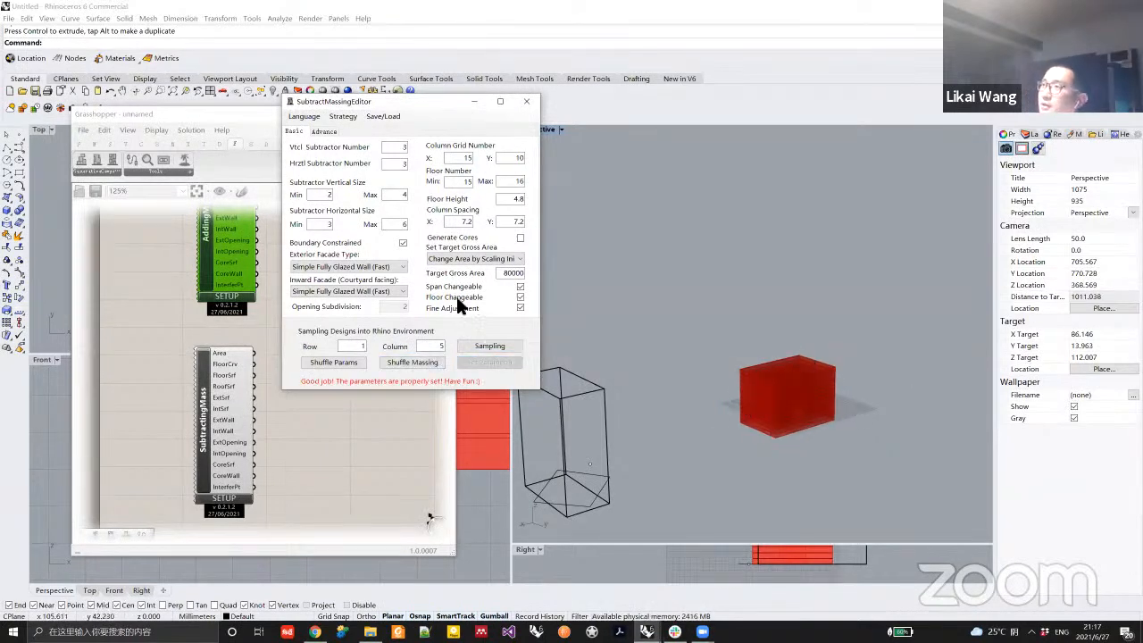
# Set the target gross area method to No Target Gross Area and apply the parameters.
pyautogui.click(477, 258)
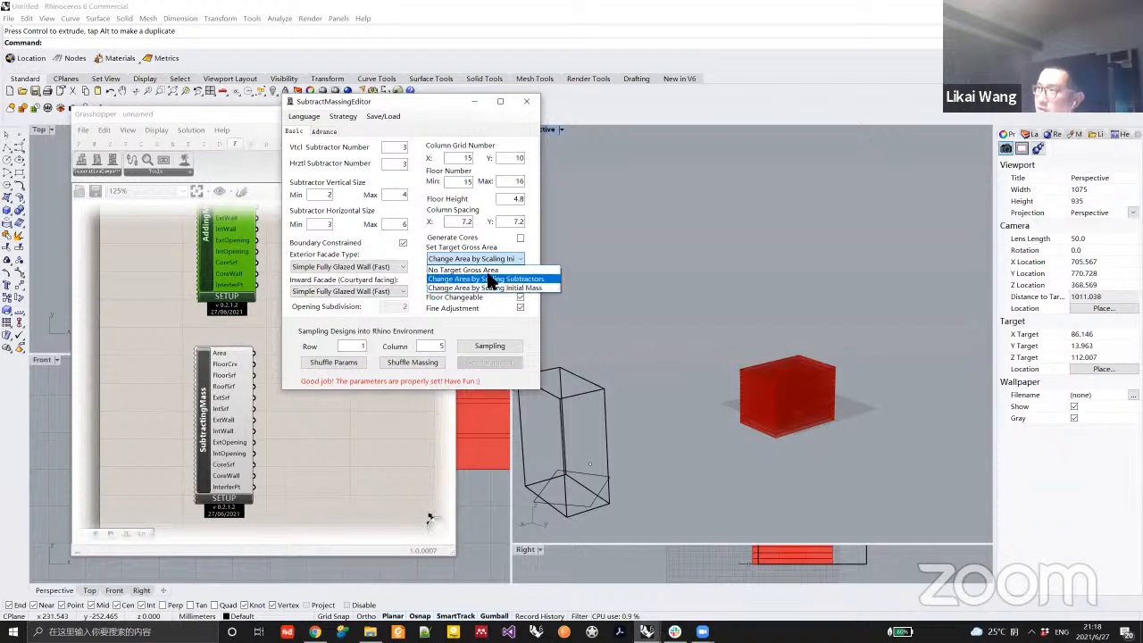
pyautogui.click(487, 270)
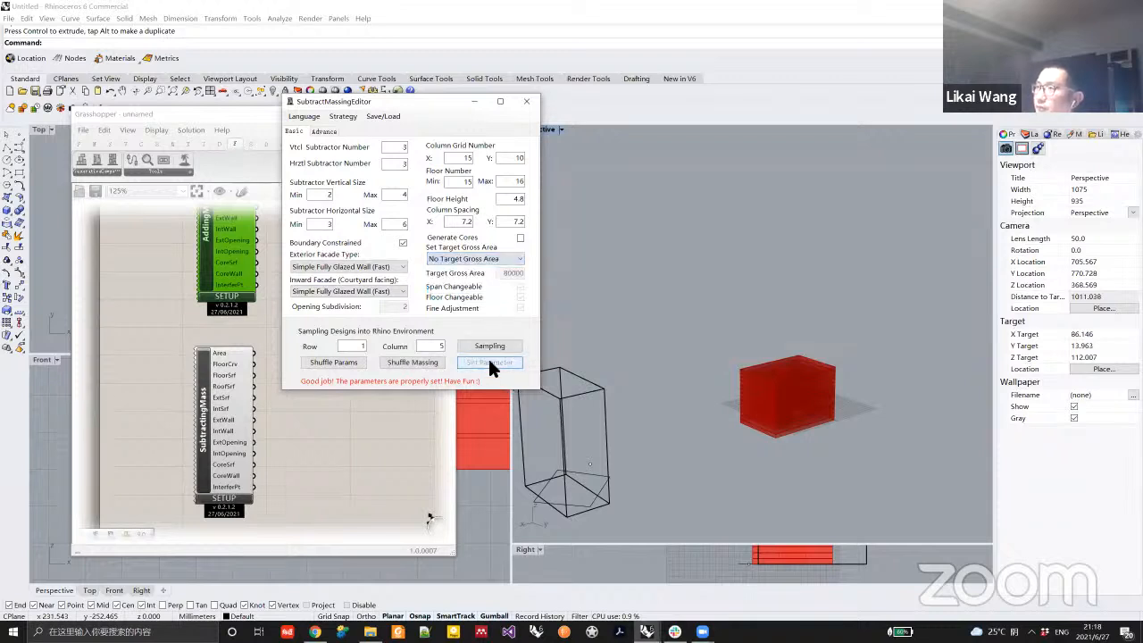
pyautogui.click(489, 362)
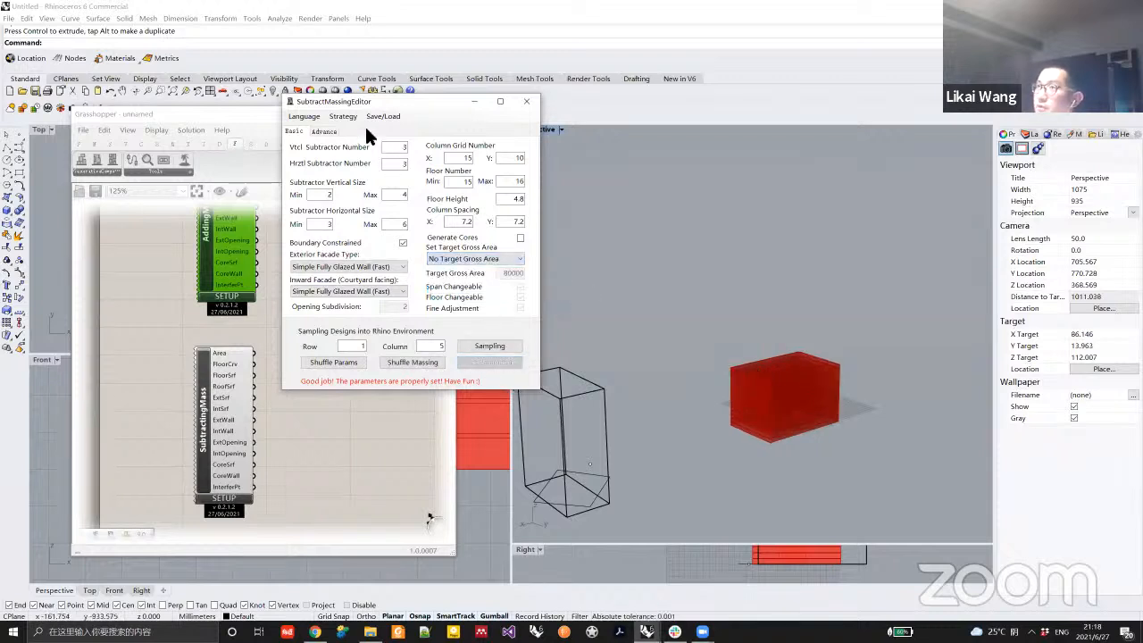
# Examine the advanced settings for the subtracting massing and view the model from above, and close the editor.
pyautogui.click(325, 131)
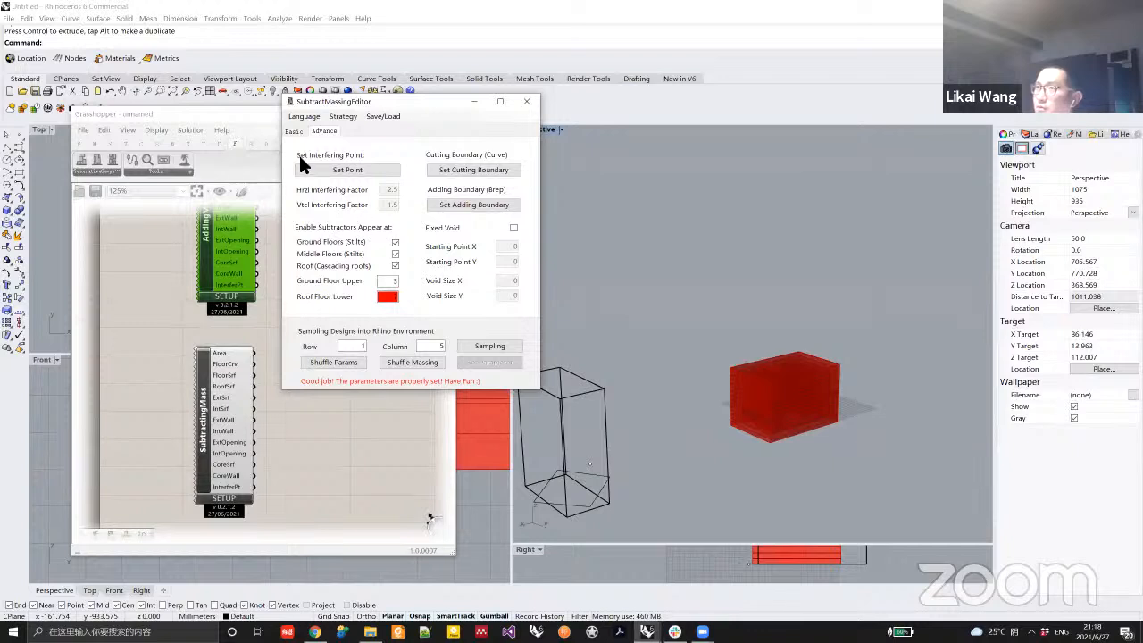
pyautogui.click(362, 168)
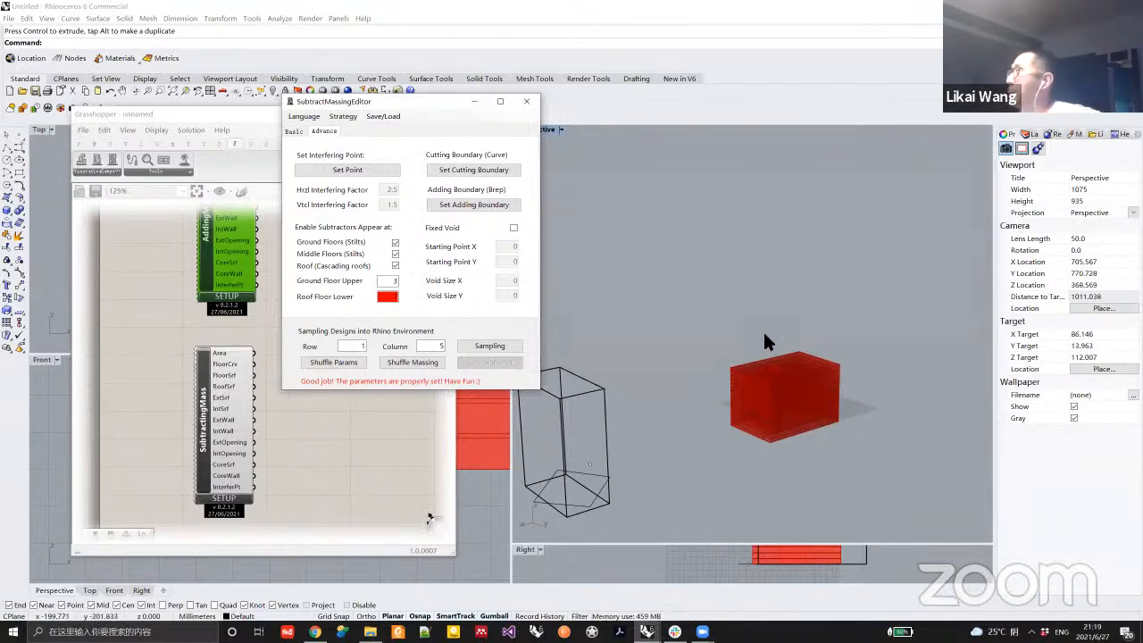
pyautogui.moveTo(758, 380); pyautogui.dragTo(737, 357, button='right')
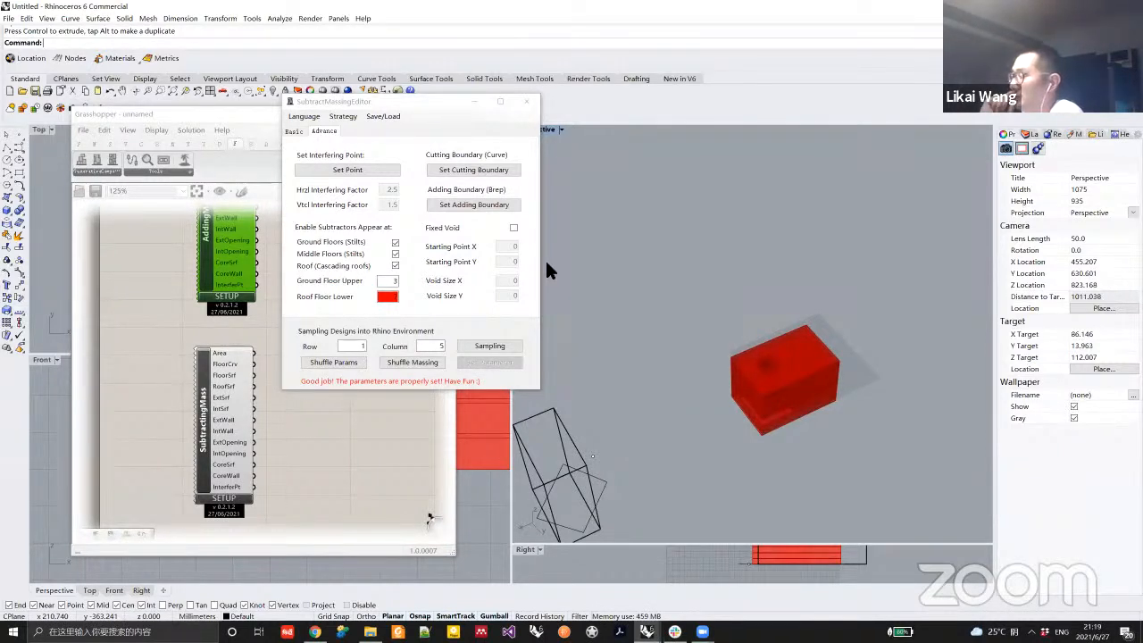
pyautogui.click(526, 107)
# Delete the SubtractingMass component and enable the AddingMass component.
pyautogui.scroll(-2, 311, 350)
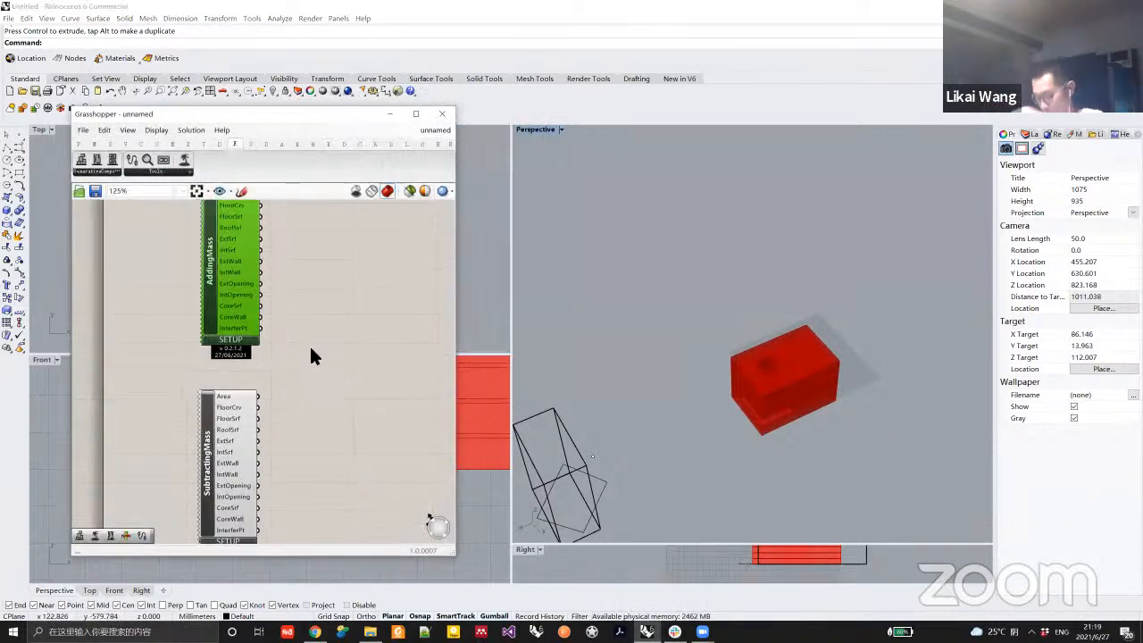
pyautogui.scroll(-1, 310, 350)
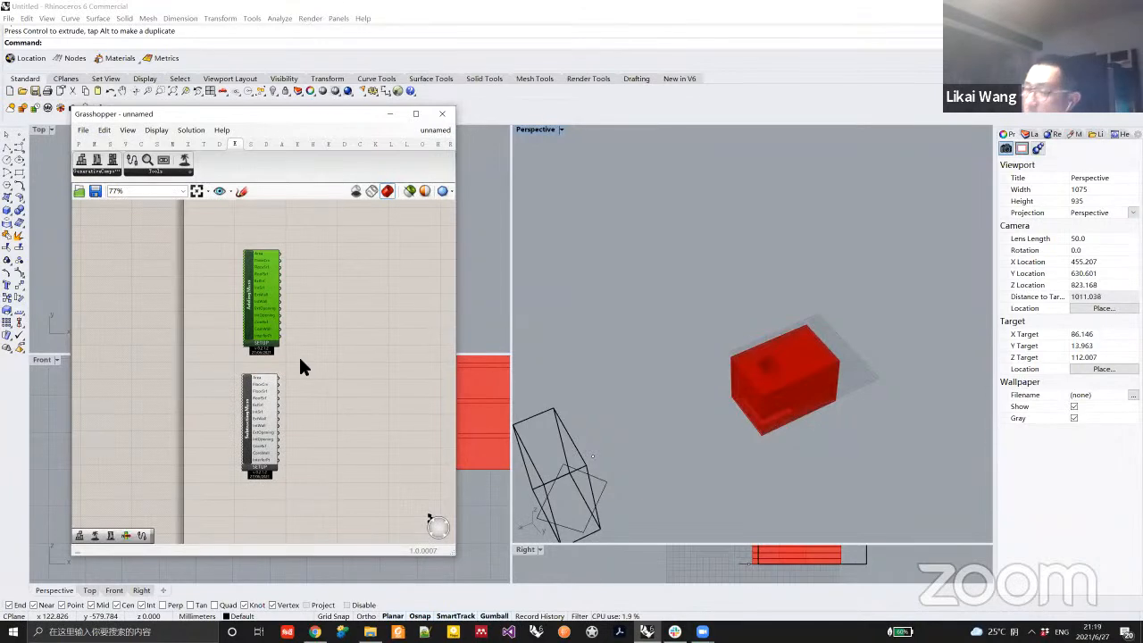
pyautogui.click(254, 411)
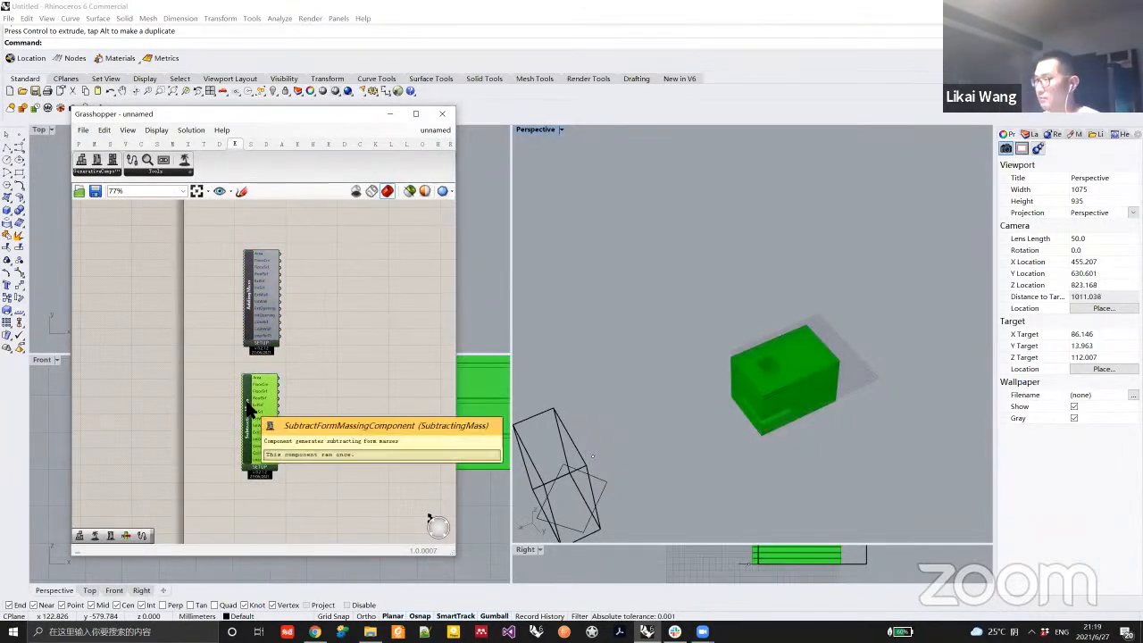
pyautogui.press('Delete')
pyautogui.rightClick(255, 299)
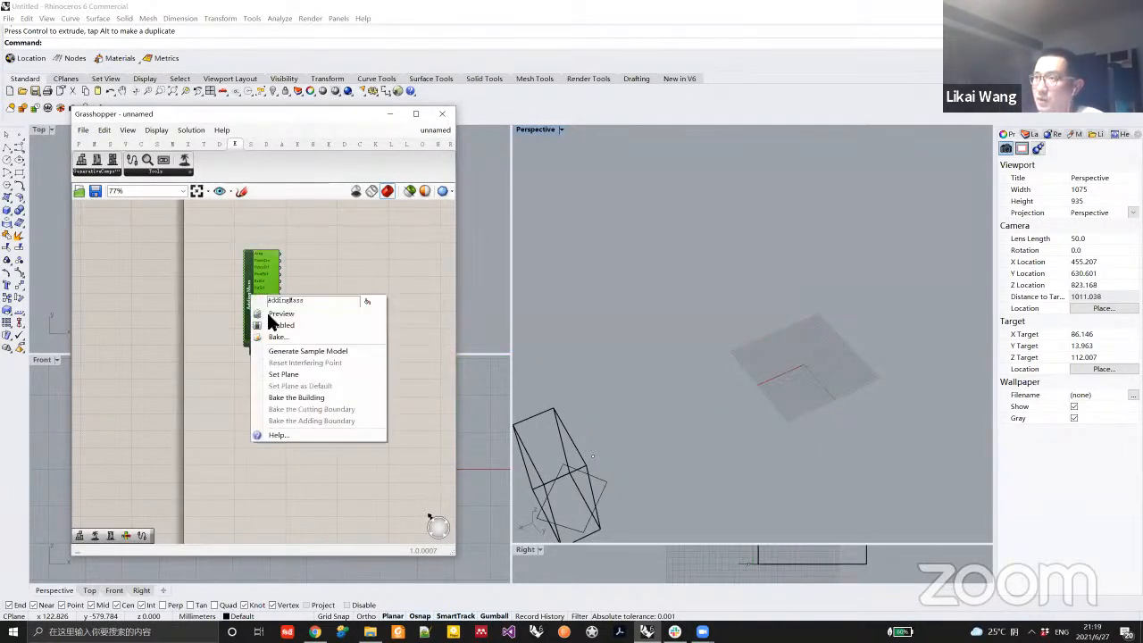
pyautogui.click(287, 327)
pyautogui.moveTo(840, 454); pyautogui.dragTo(837, 416, button='right')
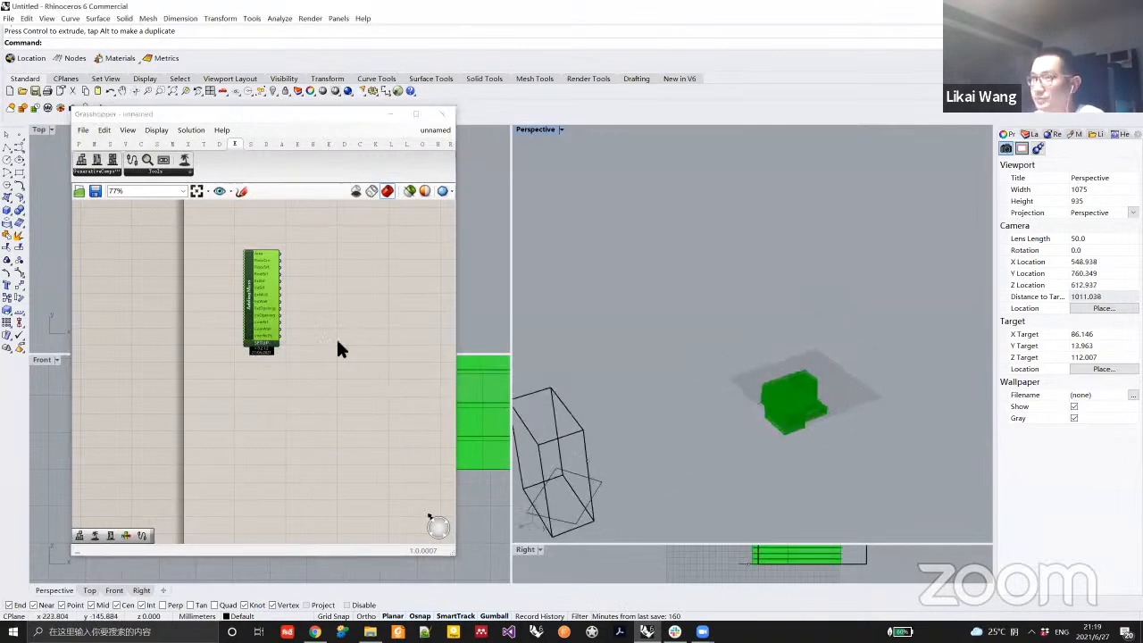
# Turn off Fixed Void in the AddingMass advanced settings, apply the parameters and close the editor.
pyautogui.click(265, 344)
pyautogui.click(265, 348)
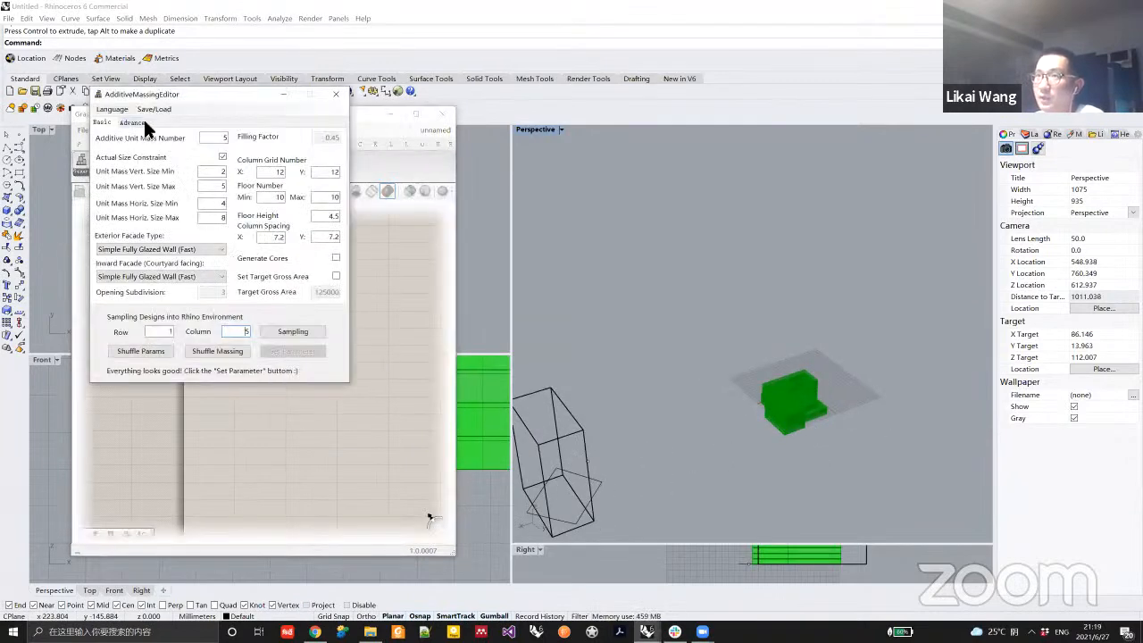
pyautogui.click(133, 122)
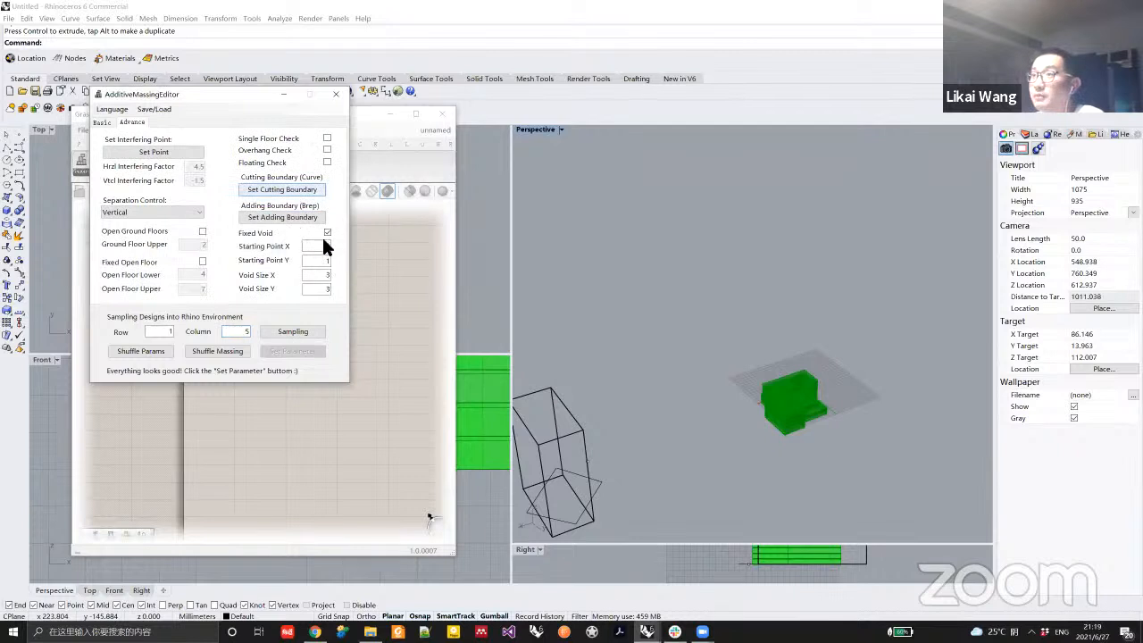
pyautogui.click(326, 232)
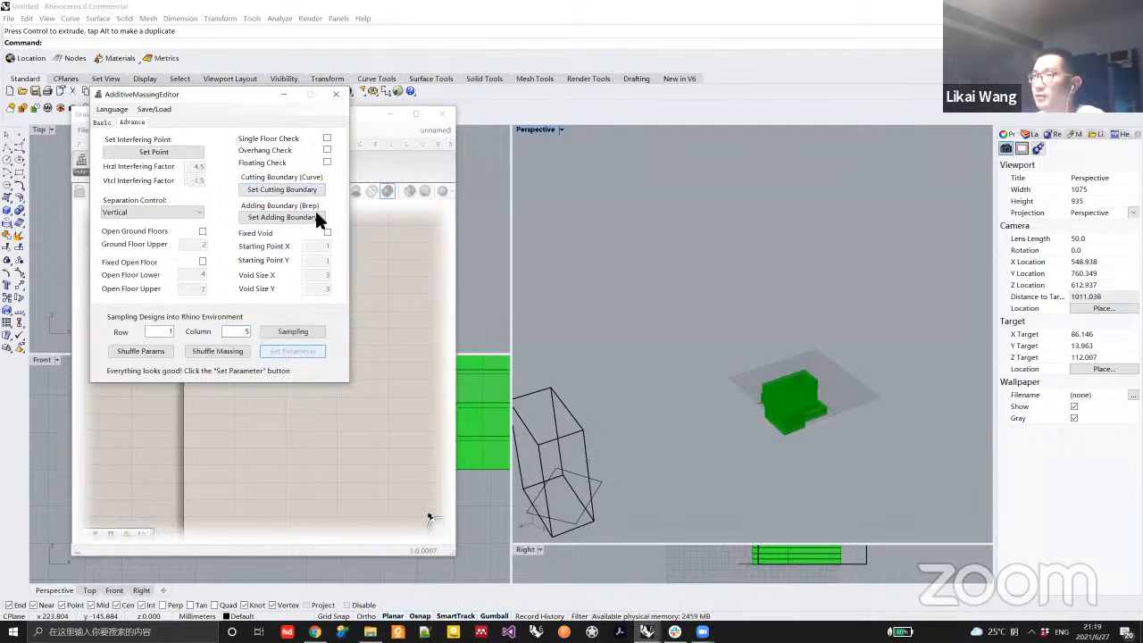
pyautogui.click(335, 94)
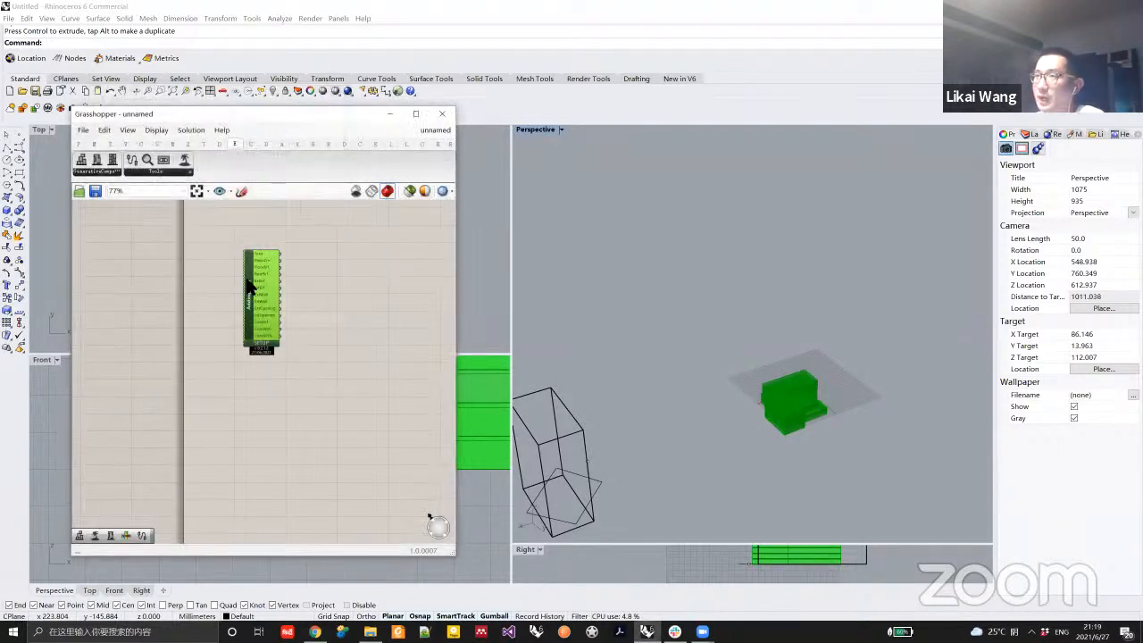
# Turn on Generate Cores for the AddingMass component, apply the parameters and close the editor to check the Area output.
pyautogui.scroll(5, 270, 286)
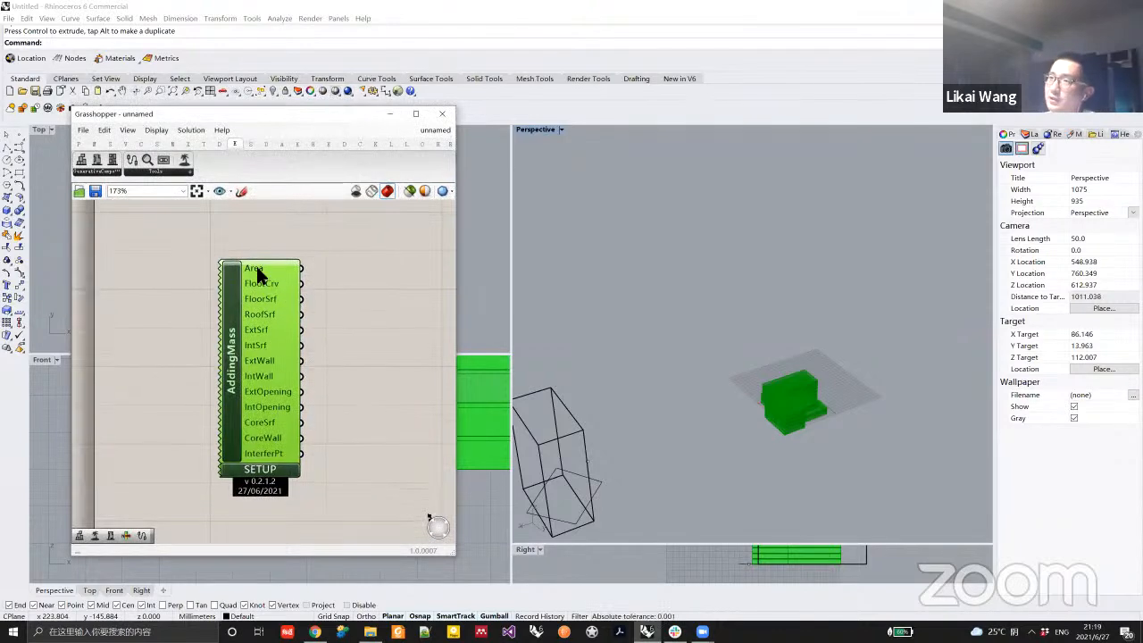
pyautogui.moveTo(257, 273)
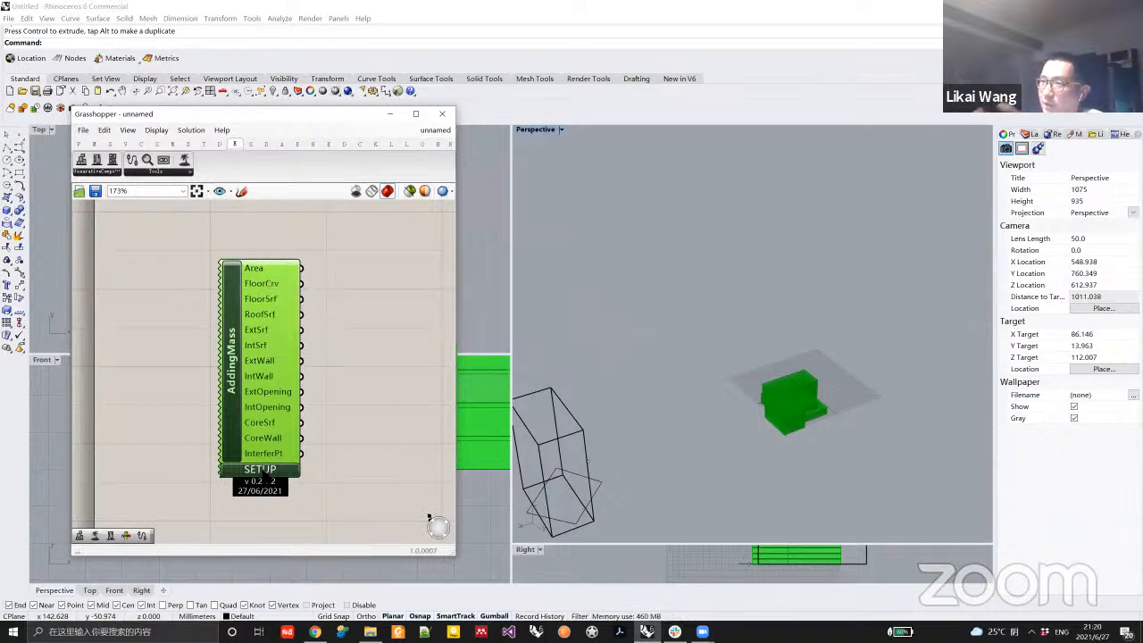
pyautogui.doubleClick(260, 471)
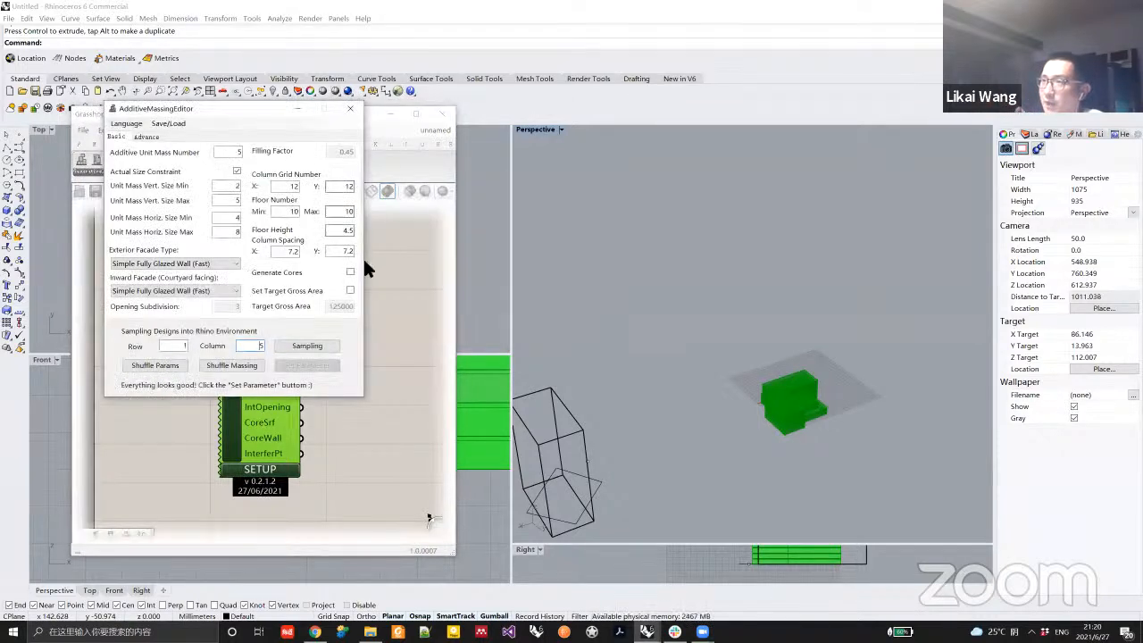
pyautogui.click(348, 271)
pyautogui.click(313, 367)
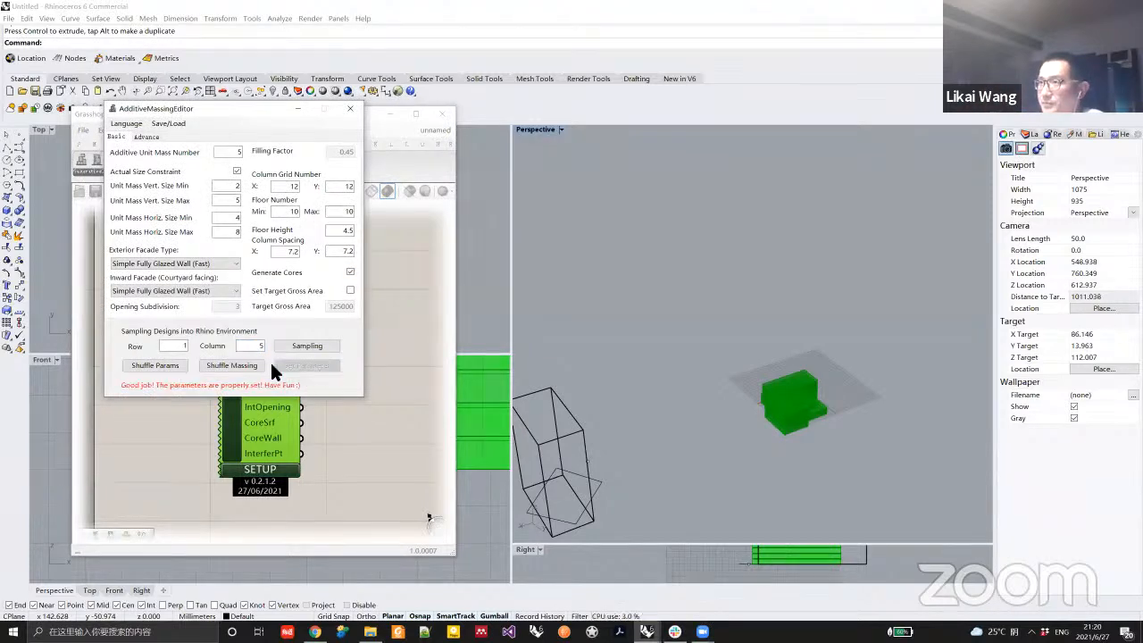
pyautogui.click(350, 108)
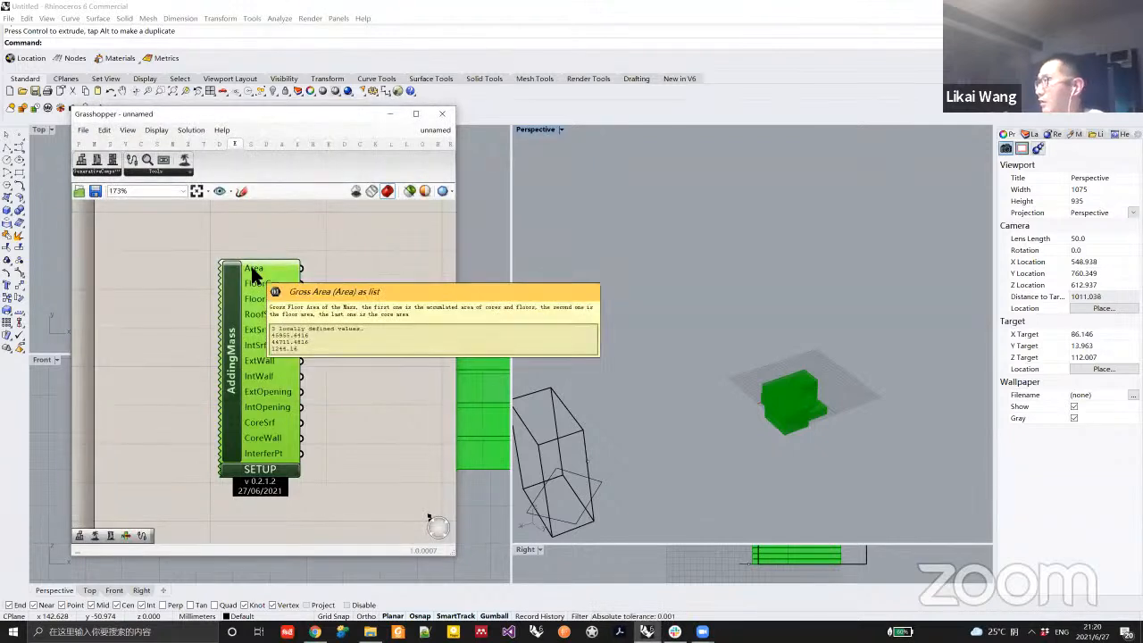
# Turn off Generate Cores for the AddingMass component, apply the parameters and close the editor.
pyautogui.click(265, 471)
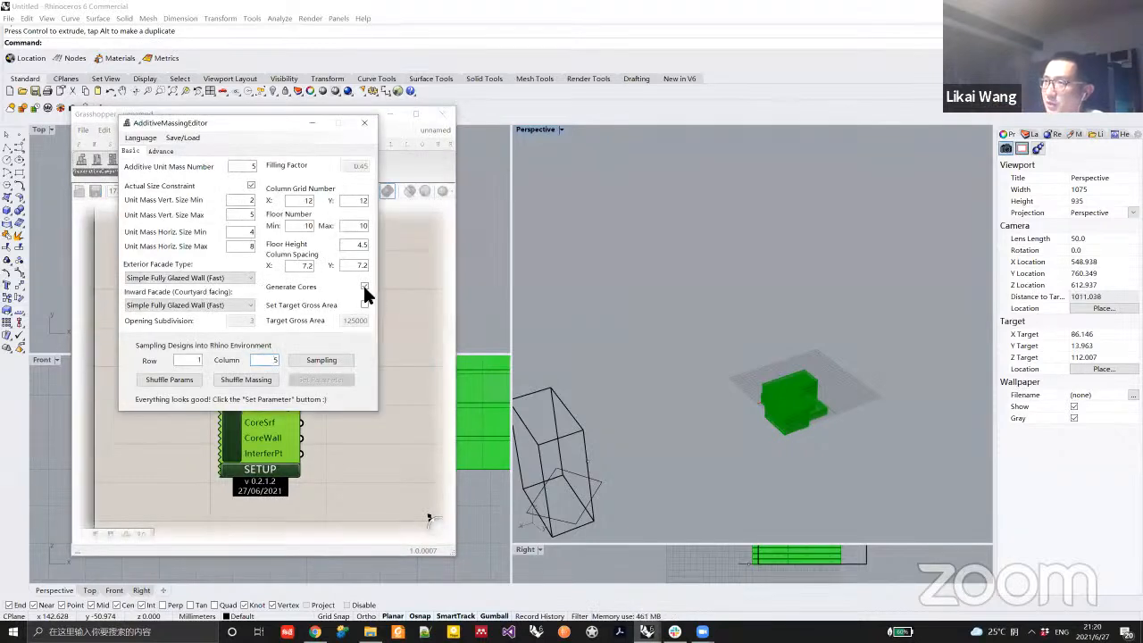
pyautogui.click(364, 286)
pyautogui.click(324, 379)
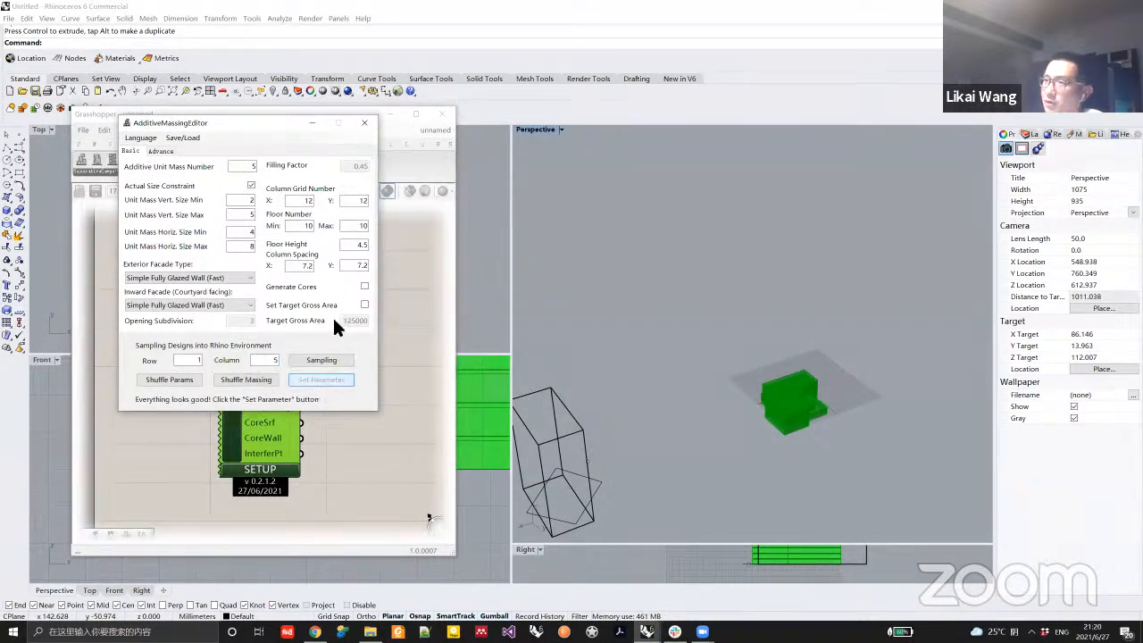
pyautogui.click(364, 122)
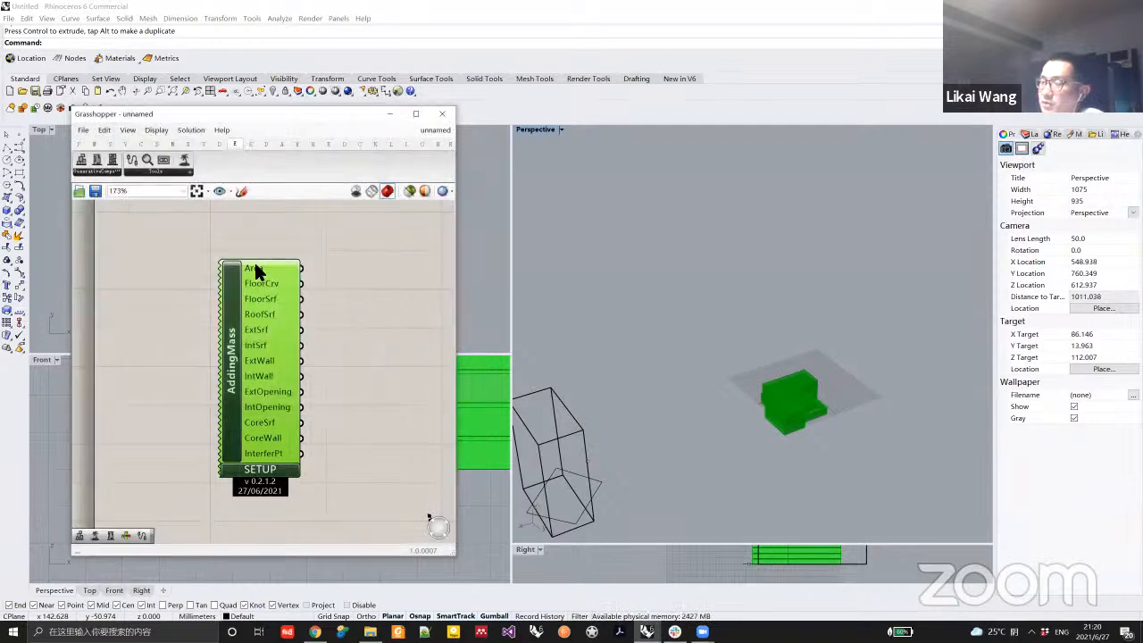
# Add a List Item component beside AddingMass and feed its list input from the Area output.
pyautogui.doubleClick(364, 280)
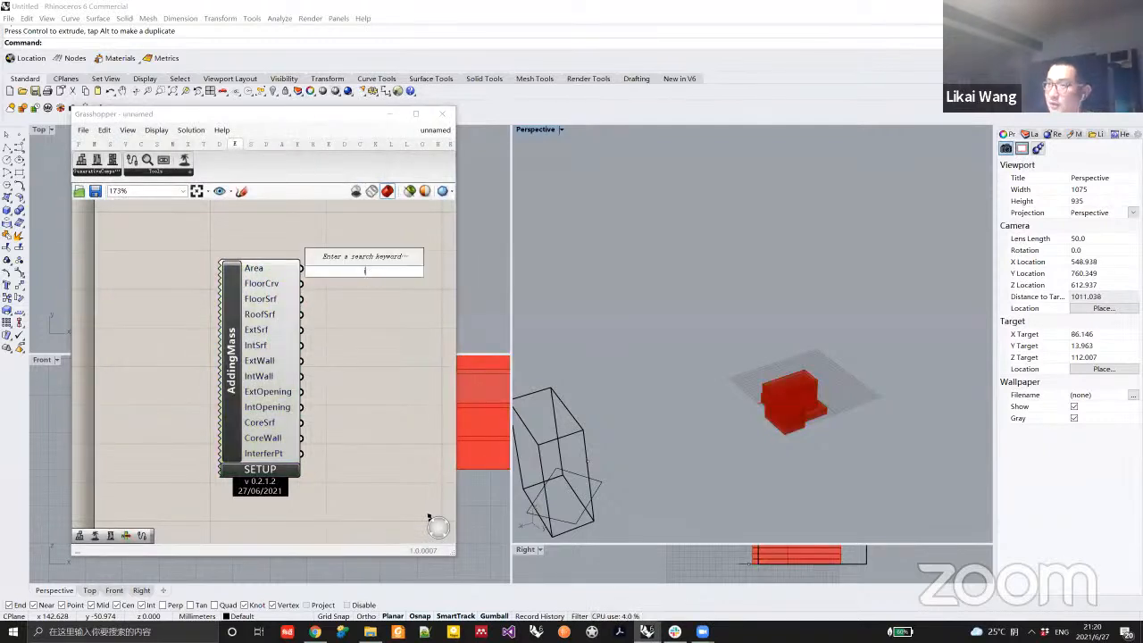
pyautogui.write('item')
pyautogui.click(347, 245)
pyautogui.moveTo(303, 267); pyautogui.dragTo(339, 256)
pyautogui.moveTo(297, 294); pyautogui.dragTo(260, 296, button='right')
pyautogui.moveTo(341, 272); pyautogui.dragTo(272, 281, button='right')
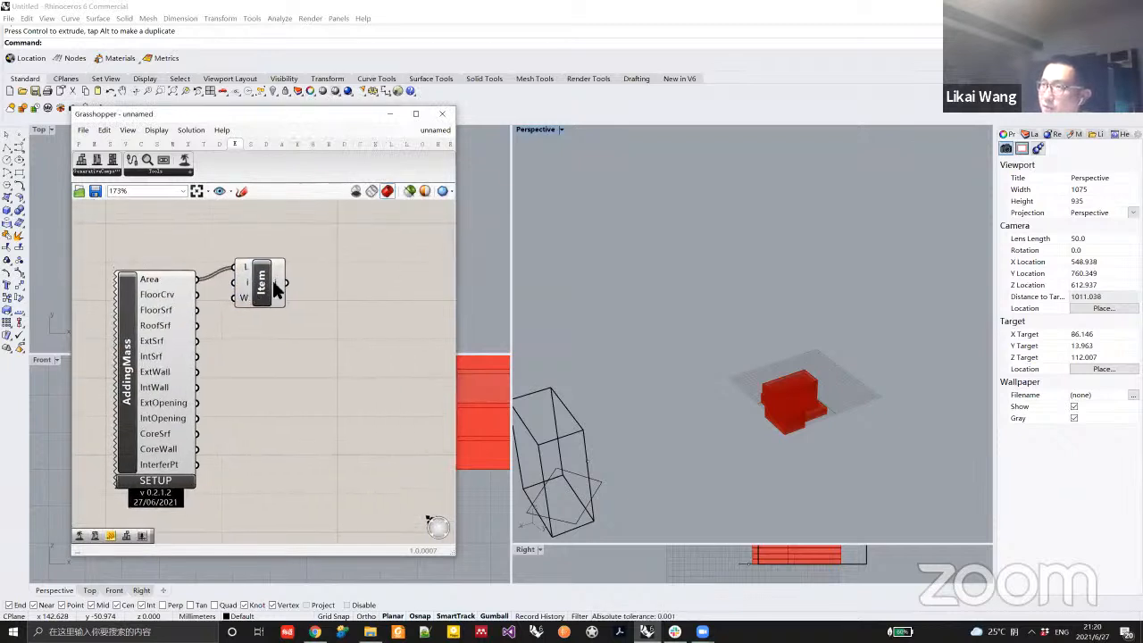
pyautogui.moveTo(261, 291); pyautogui.dragTo(291, 262)
# Add a Brep parameter fed by the FloorCrv output and hide the AddingMass preview.
pyautogui.doubleClick(276, 312)
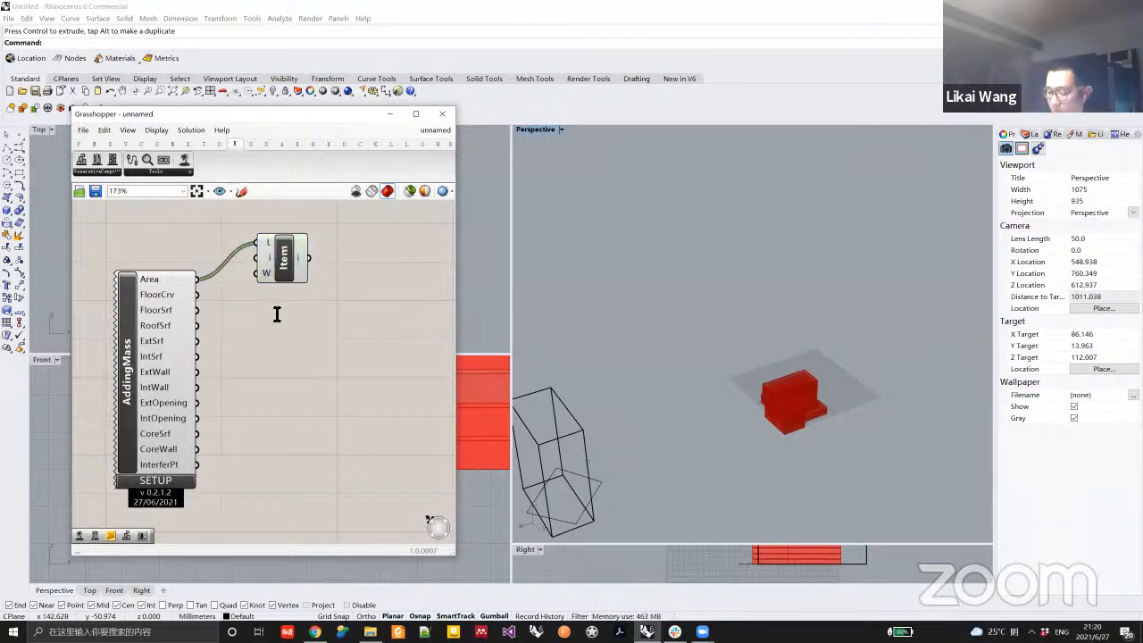
pyautogui.write('brep')
pyautogui.press('Return')
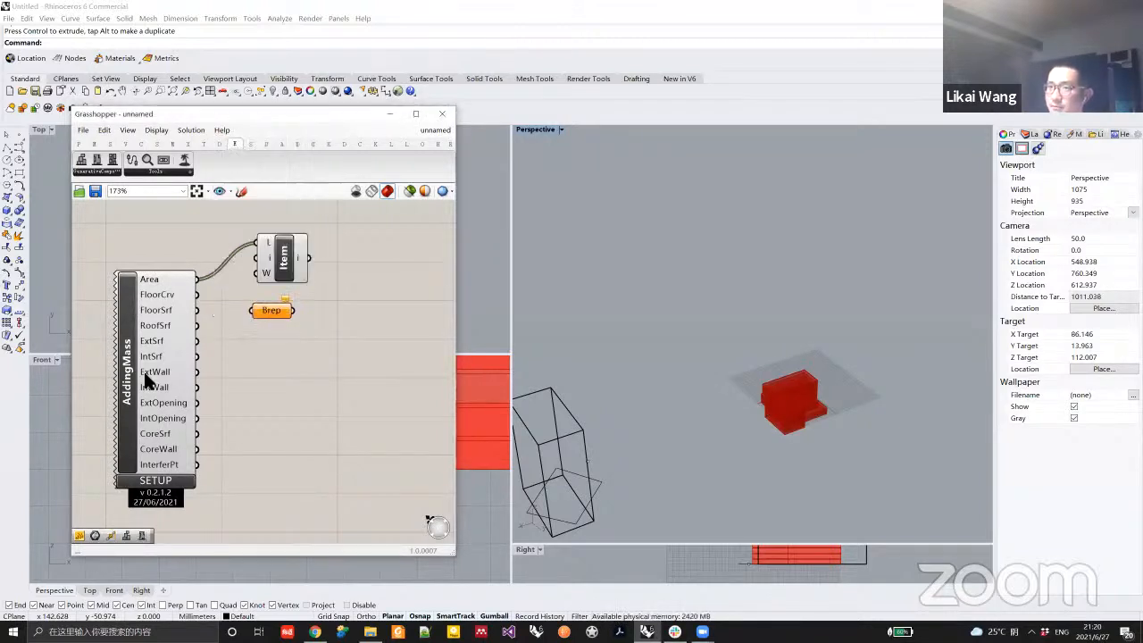
pyautogui.rightClick(123, 362)
pyautogui.click(150, 380)
pyautogui.moveTo(197, 294); pyautogui.dragTo(252, 310)
pyautogui.moveTo(801, 420); pyautogui.dragTo(732, 411, button='right')
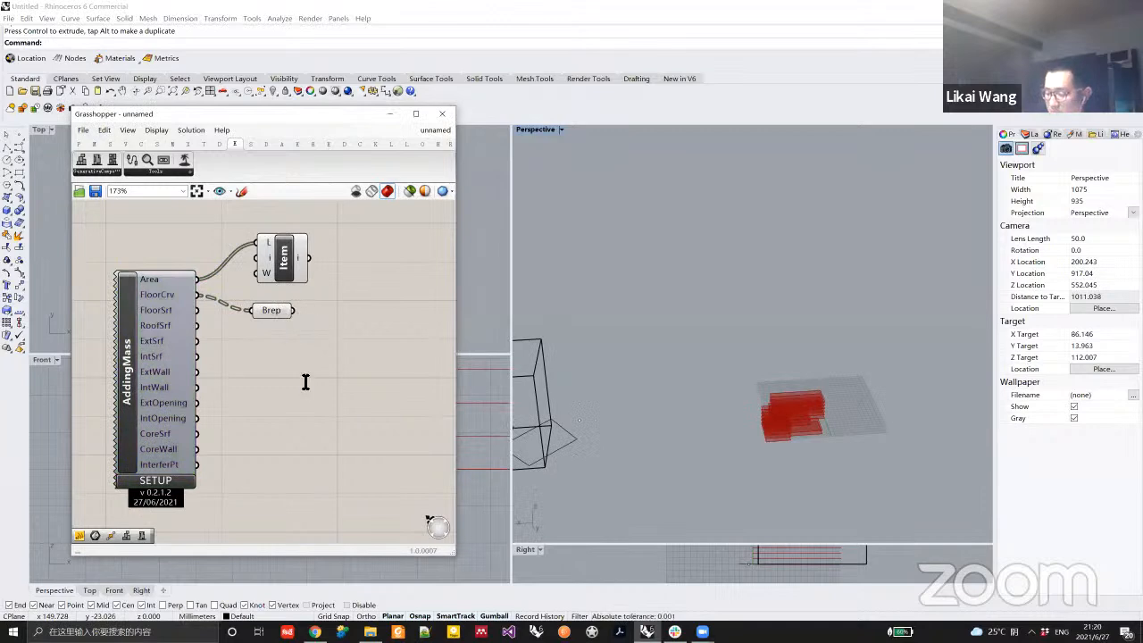
# Add a Curve parameter fed by the FloorCrv output and hide the Brep parameter's preview.
pyautogui.doubleClick(298, 372)
pyautogui.write('cur')
pyautogui.click(281, 363)
pyautogui.moveTo(198, 294); pyautogui.dragTo(289, 378)
pyautogui.click(276, 310)
pyautogui.rightClick(284, 311)
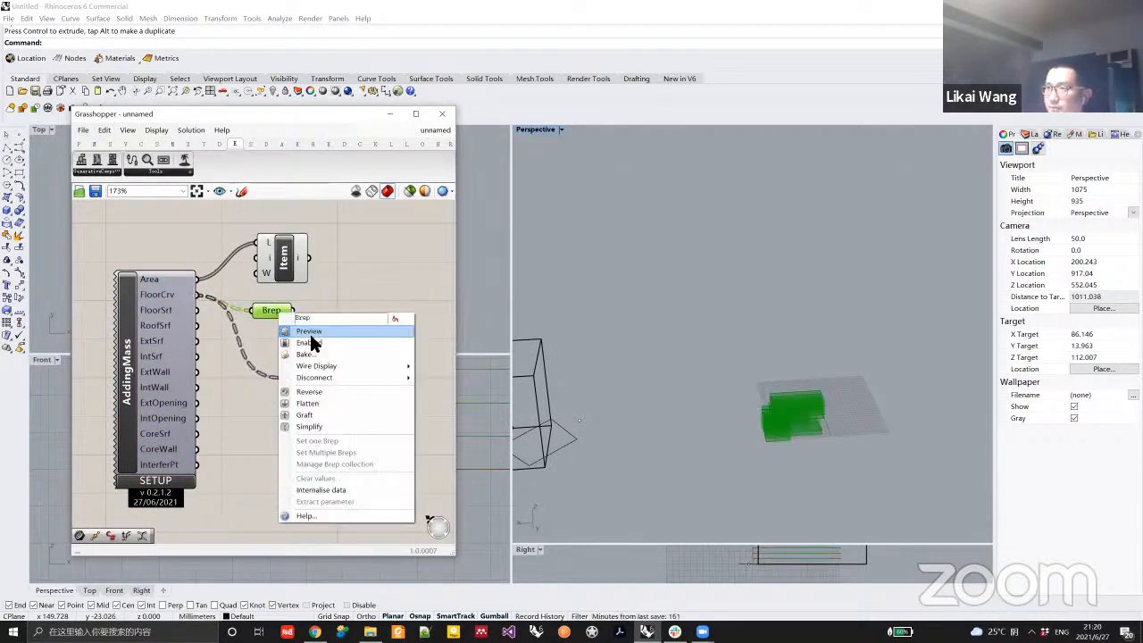
pyautogui.click(310, 334)
pyautogui.moveTo(773, 408); pyautogui.dragTo(802, 413, button='right')
pyautogui.scroll(3, 792, 394)
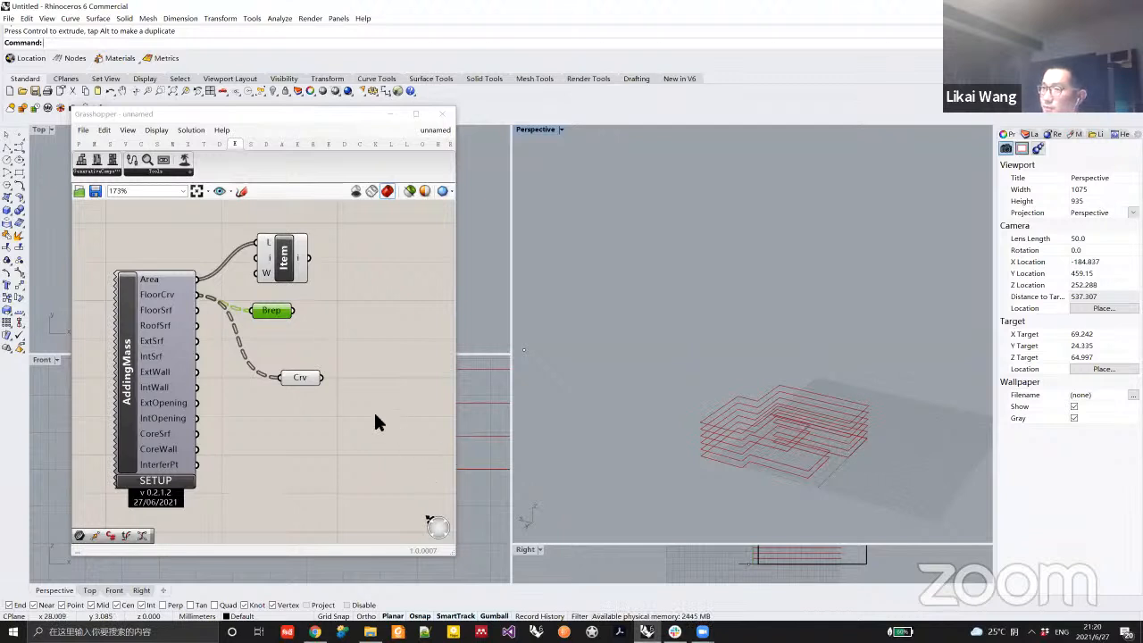
# Add a curve Fillet component fed by the Curve parameter and flatten its curve input.
pyautogui.doubleClick(373, 378)
pyautogui.write('fil')
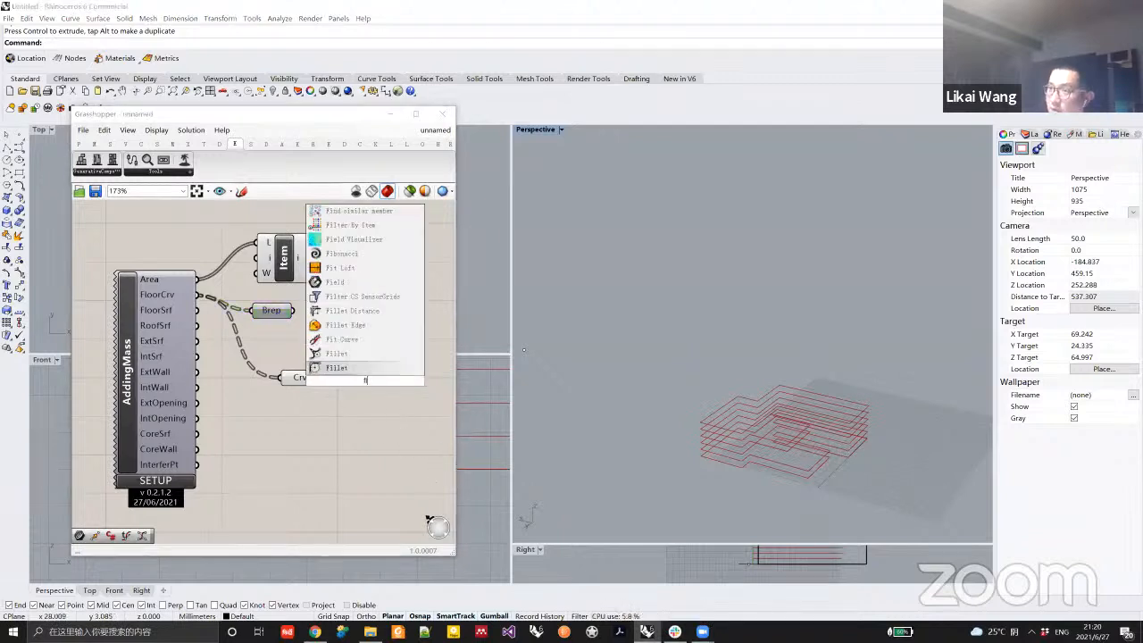
pyautogui.click(337, 367)
pyautogui.moveTo(319, 375); pyautogui.dragTo(368, 411)
pyautogui.rightClick(368, 393)
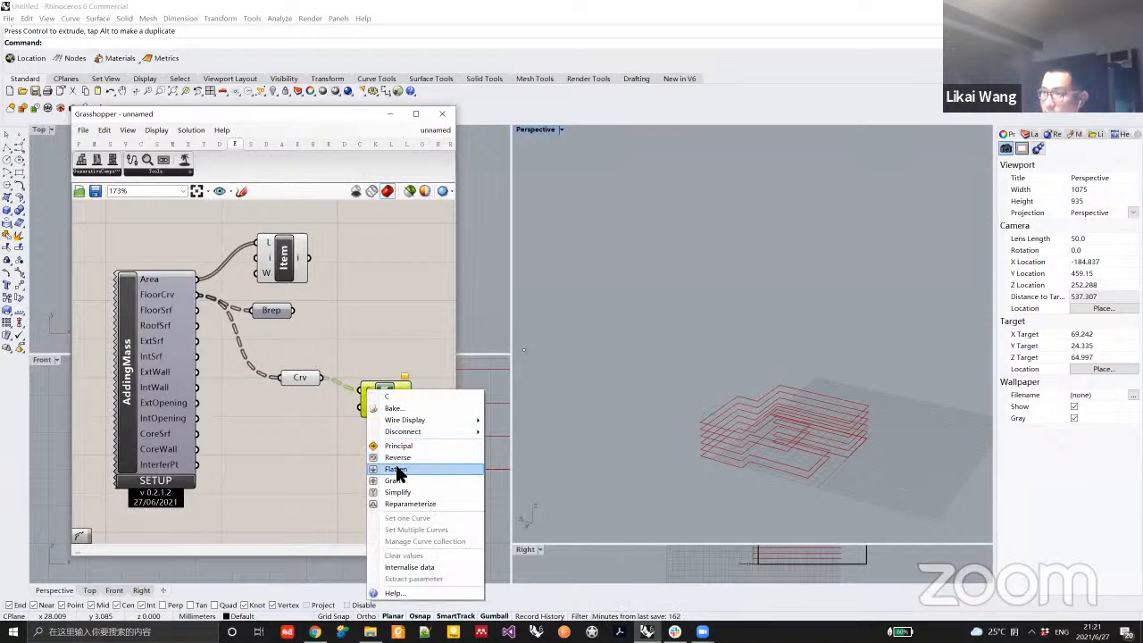
pyautogui.click(397, 469)
# Add a number slider with the value 10 and connect it to the Fillet component's radius input.
pyautogui.doubleClick(314, 412)
pyautogui.write('10')
pyautogui.press('Return')
pyautogui.moveTo(305, 412); pyautogui.dragTo(229, 412)
pyautogui.moveTo(356, 423); pyautogui.dragTo(348, 407)
pyautogui.moveTo(824, 434); pyautogui.dragTo(779, 426, button='right')
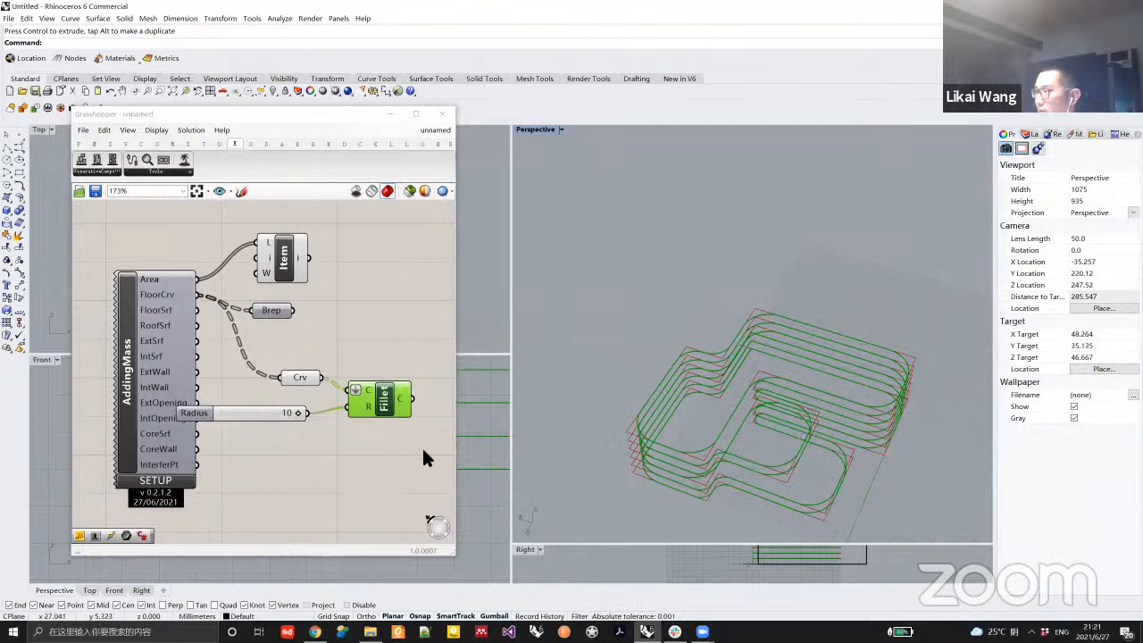
# Delete the Curve parameter, the Fillet component and the Radius slider.
pyautogui.moveTo(422, 445); pyautogui.dragTo(268, 357)
pyautogui.press('Delete')
# Show the Brep parameter's preview and replace its input with the FloorSrf output, viewing the floors from the side.
pyautogui.click(268, 310)
pyautogui.rightClick(268, 310)
pyautogui.click(290, 328)
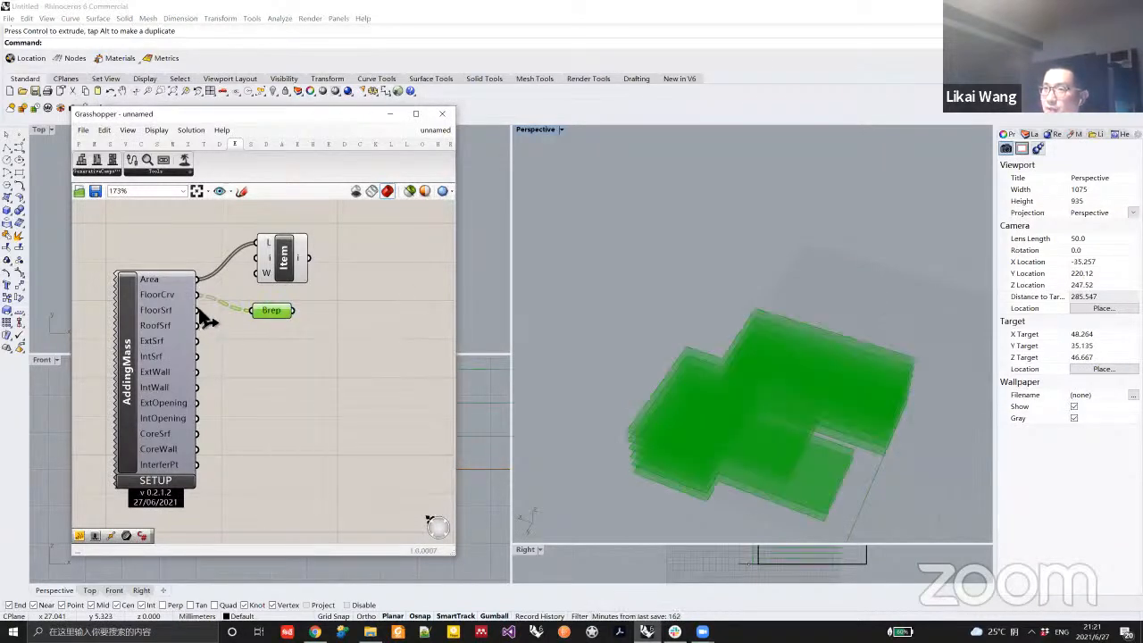
pyautogui.moveTo(830, 365); pyautogui.dragTo(678, 438, button='right')
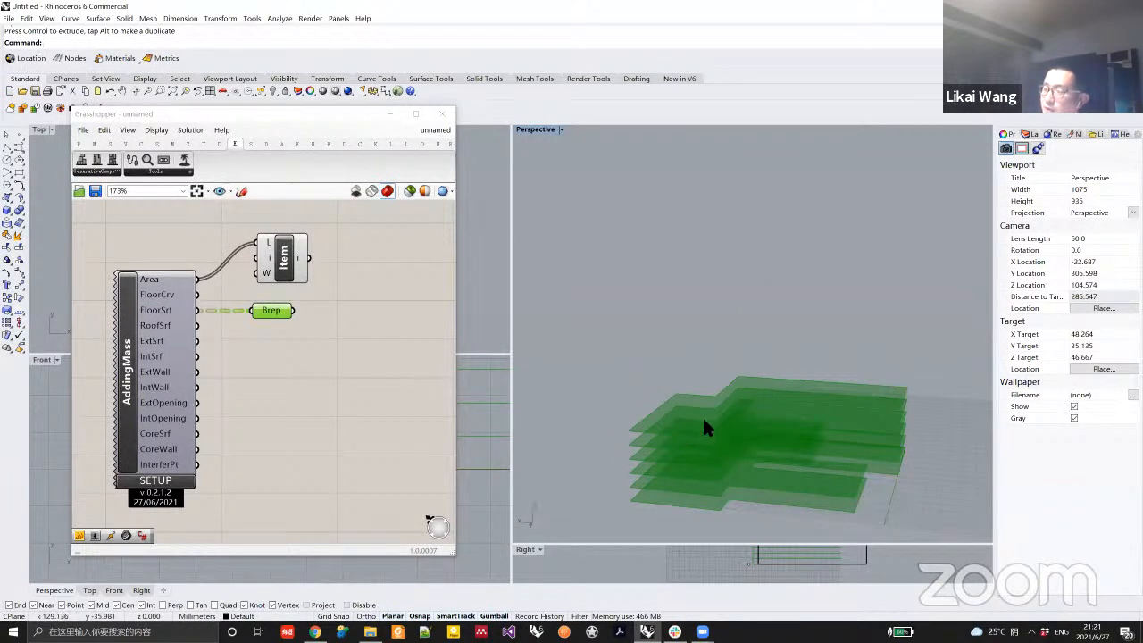
# Feed the Brep parameter from AddingMass's RoofSrf output and subsequently its ExtSrf output, viewing the surfaces from several angles.
pyautogui.moveTo(197, 325); pyautogui.dragTo(267, 320)
pyautogui.moveTo(711, 377)
pyautogui.mouseDown(button='right')
pyautogui.moveTo(847, 428)
pyautogui.moveTo(746, 388)
pyautogui.moveTo(795, 434)
pyautogui.moveTo(855, 446)
pyautogui.moveTo(714, 416)
pyautogui.moveTo(718, 396)
pyautogui.mouseUp(button='right')
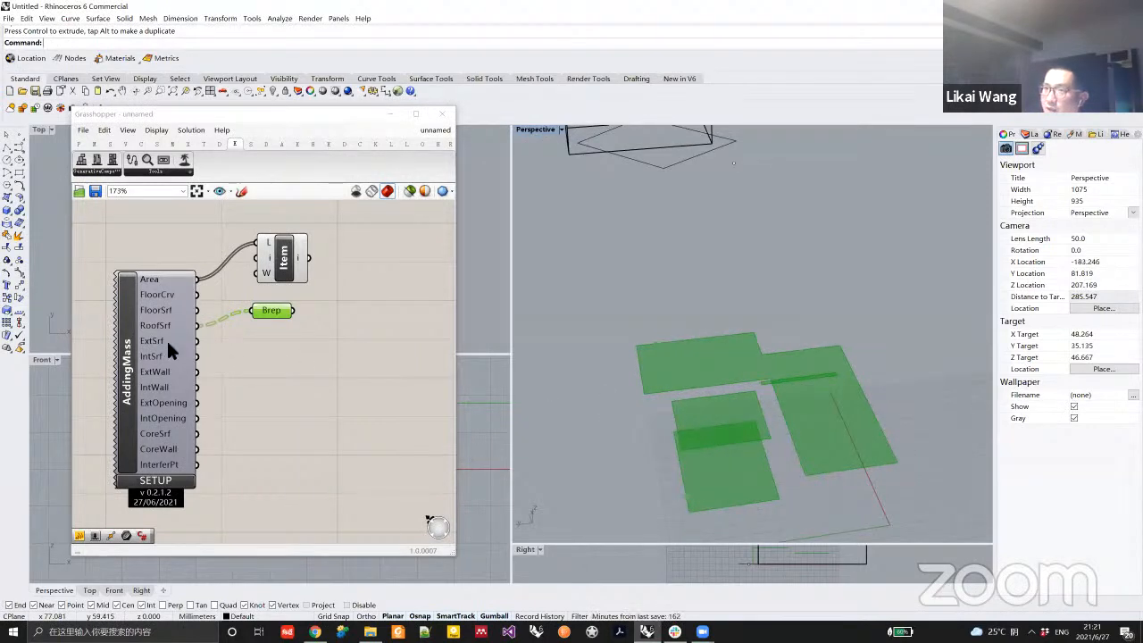
pyautogui.moveTo(204, 342); pyautogui.dragTo(268, 314)
pyautogui.moveTo(732, 474); pyautogui.dragTo(697, 461, button='right')
pyautogui.moveTo(698, 417); pyautogui.dragTo(646, 401, button='right')
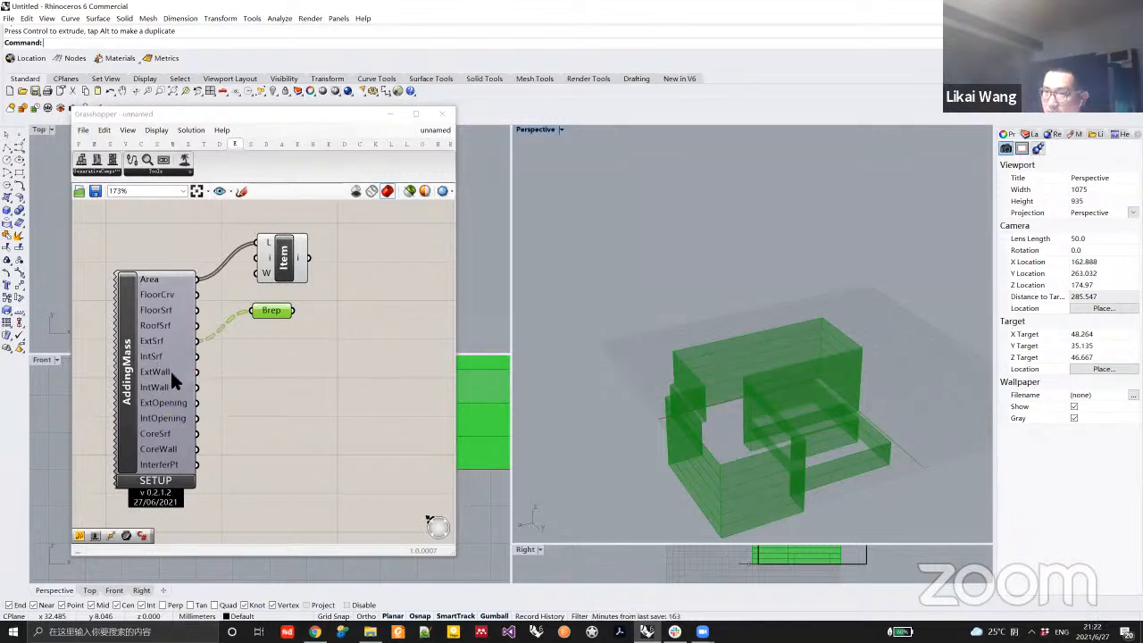
# Replace the Brep parameter's input with the ExtWall output and view the exterior walls from different sides.
pyautogui.moveTo(196, 371); pyautogui.dragTo(254, 311)
pyautogui.moveTo(666, 476); pyautogui.dragTo(644, 409, button='right')
pyautogui.moveTo(740, 408); pyautogui.dragTo(857, 402, button='right')
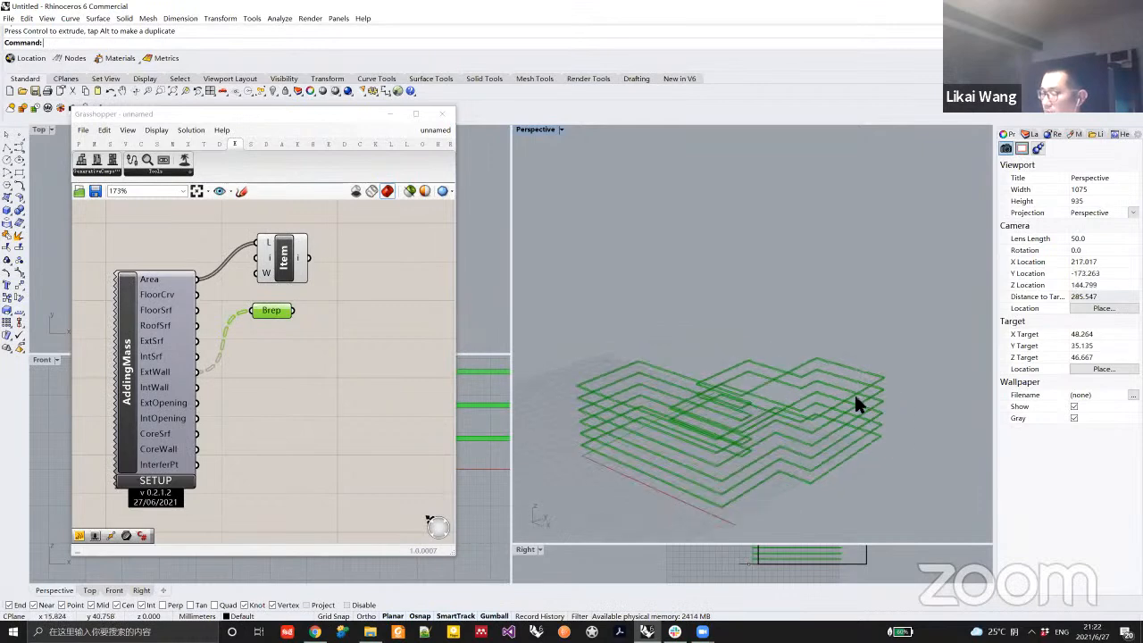
# Set AddingMass's exterior facade type to Fully Glazed Wall (Slow), apply the parameters and close the massing editor.
pyautogui.click(166, 482)
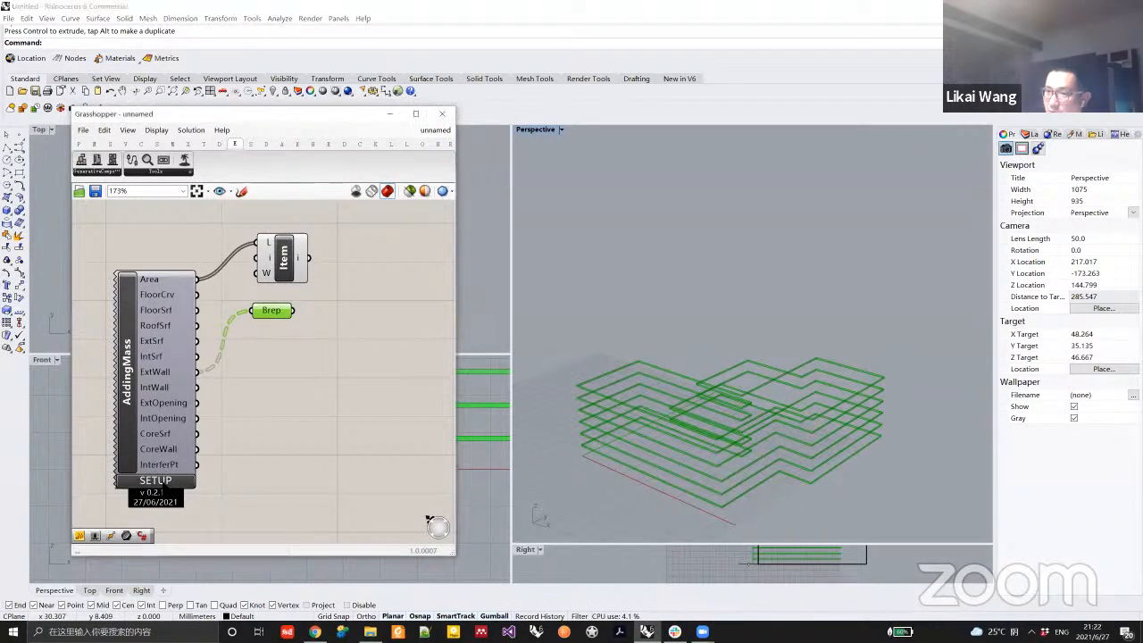
pyautogui.click(234, 295)
pyautogui.click(213, 312)
pyautogui.click(338, 395)
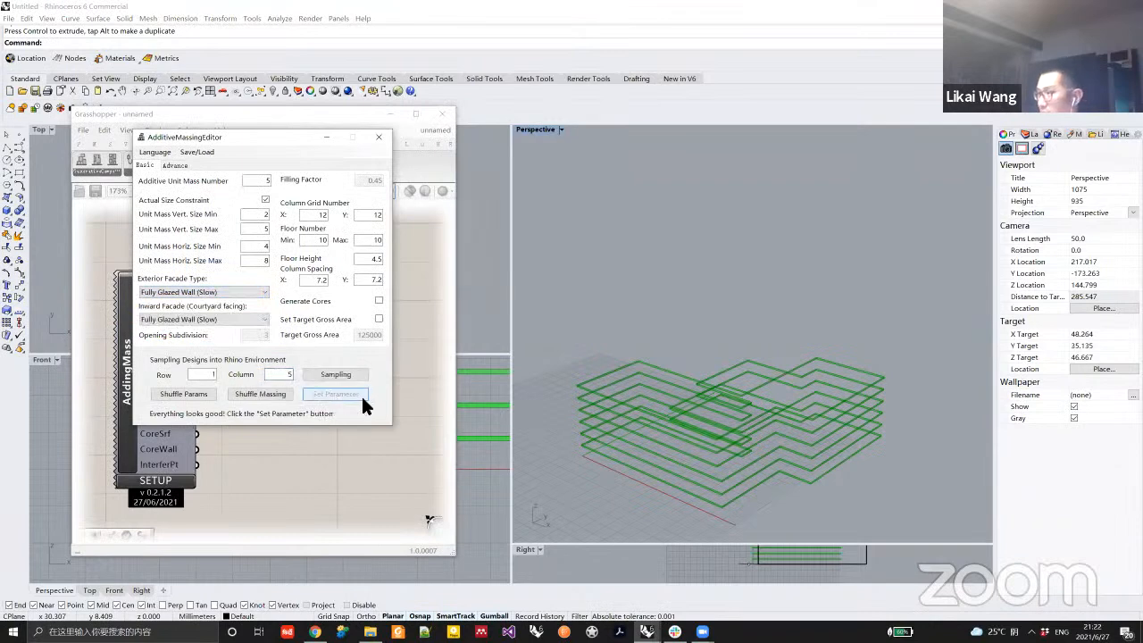
pyautogui.click(196, 291)
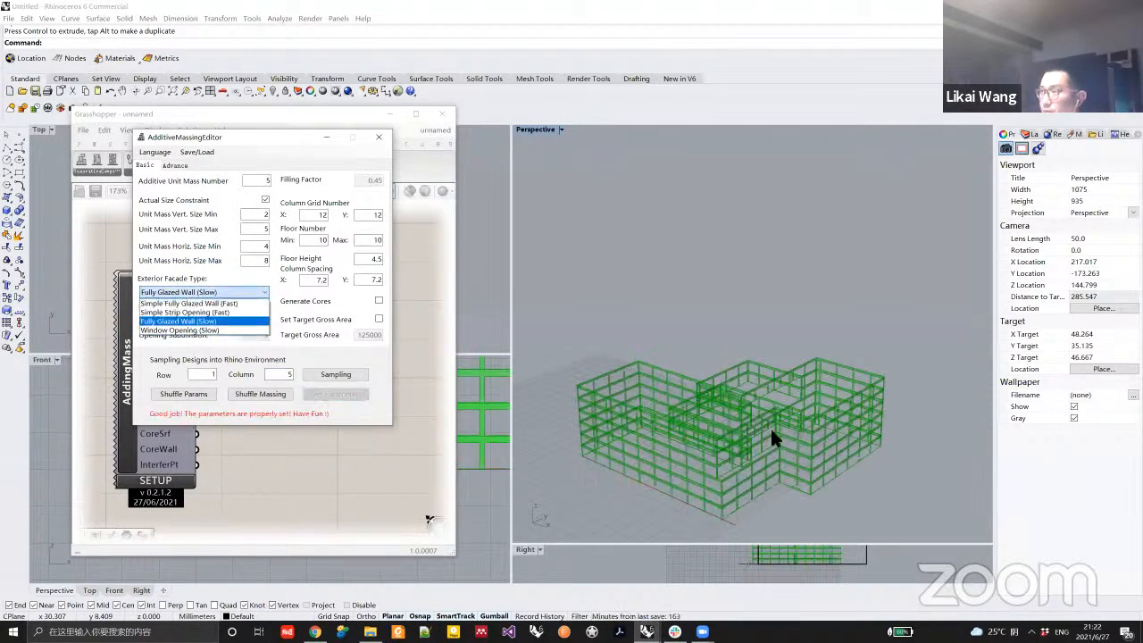
pyautogui.click(283, 137)
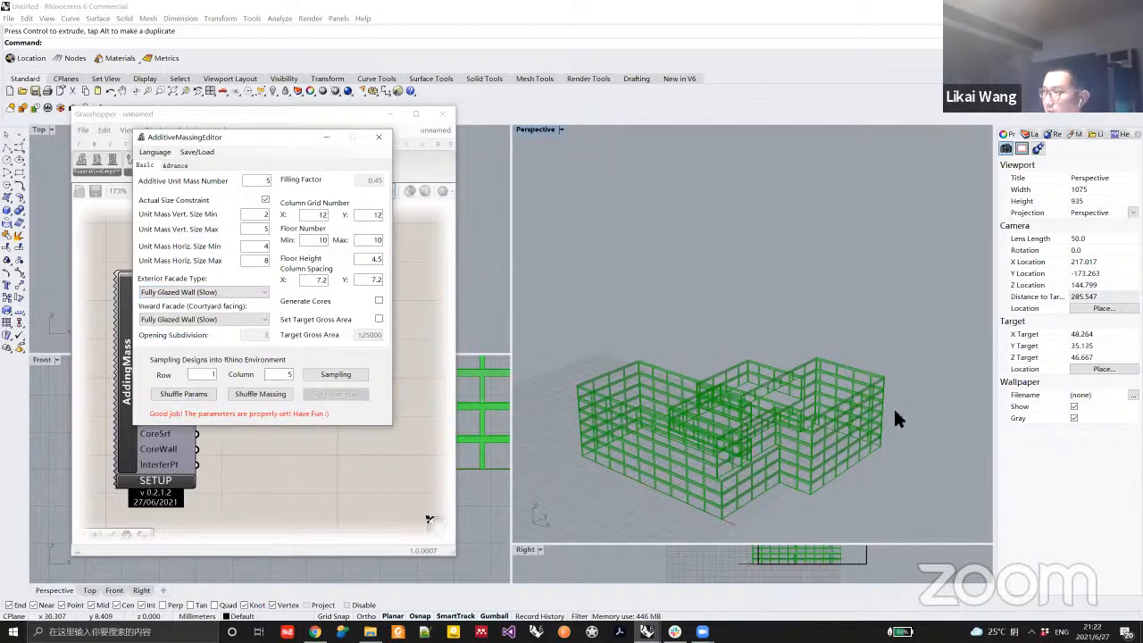
pyautogui.moveTo(280, 139); pyautogui.dragTo(418, 83)
pyautogui.moveTo(768, 482); pyautogui.dragTo(580, 402, button='right')
pyautogui.click(209, 383)
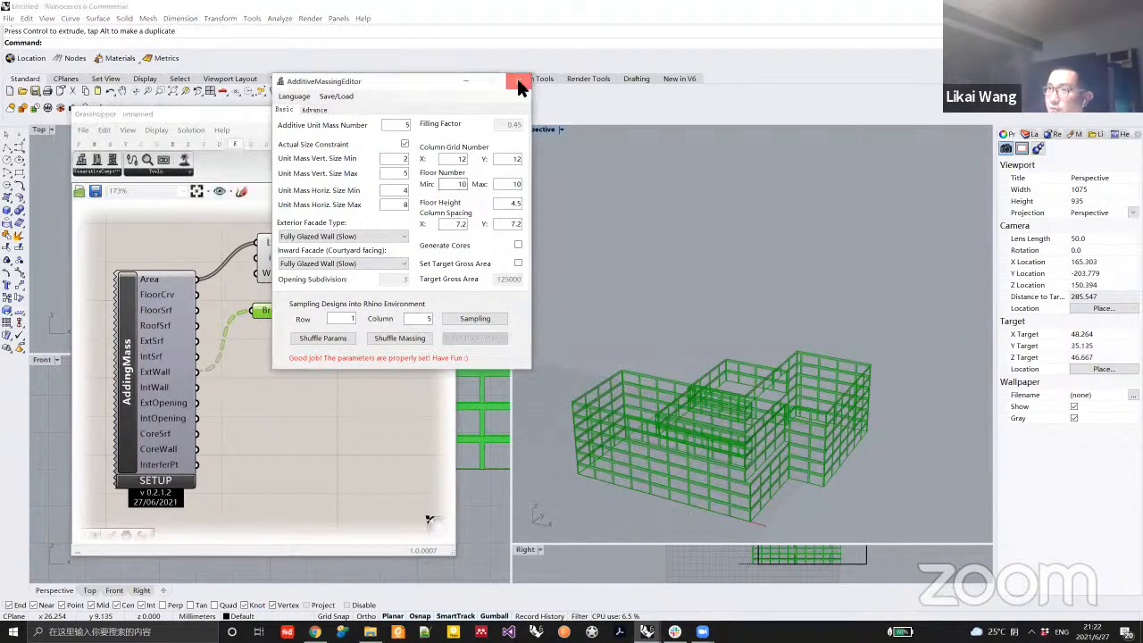
pyautogui.click(518, 82)
# Try the IntWall output as the Brep parameter's input, replace it with ExtOpening and view the openings from another side.
pyautogui.moveTo(197, 386); pyautogui.dragTo(255, 317)
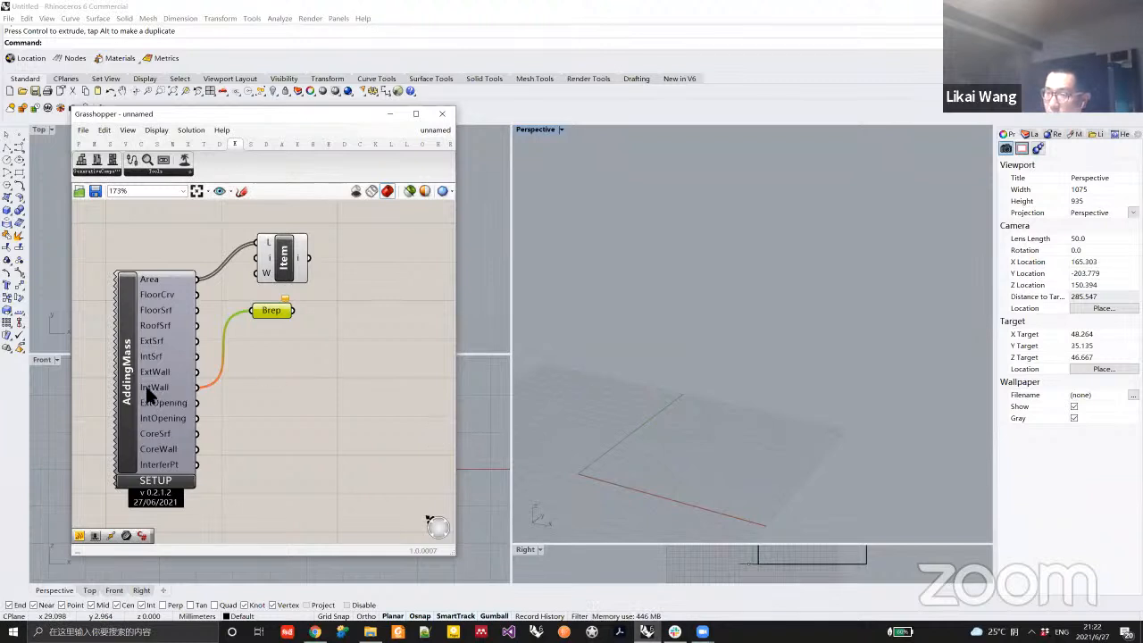
pyautogui.moveTo(152, 387)
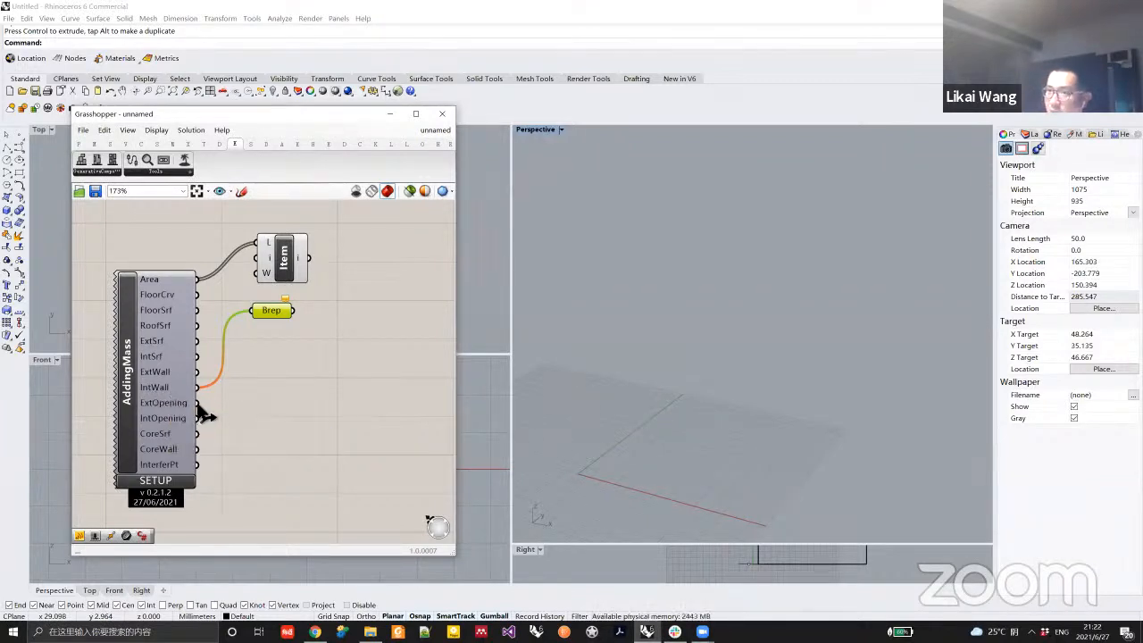
pyautogui.moveTo(197, 402); pyautogui.dragTo(253, 326)
pyautogui.moveTo(693, 451)
pyautogui.mouseDown(button='right')
pyautogui.moveTo(793, 467)
pyautogui.moveTo(670, 401)
pyautogui.moveTo(680, 440)
pyautogui.moveTo(773, 438)
pyautogui.moveTo(702, 462)
pyautogui.moveTo(819, 449)
pyautogui.moveTo(696, 451)
pyautogui.mouseUp(button='right')
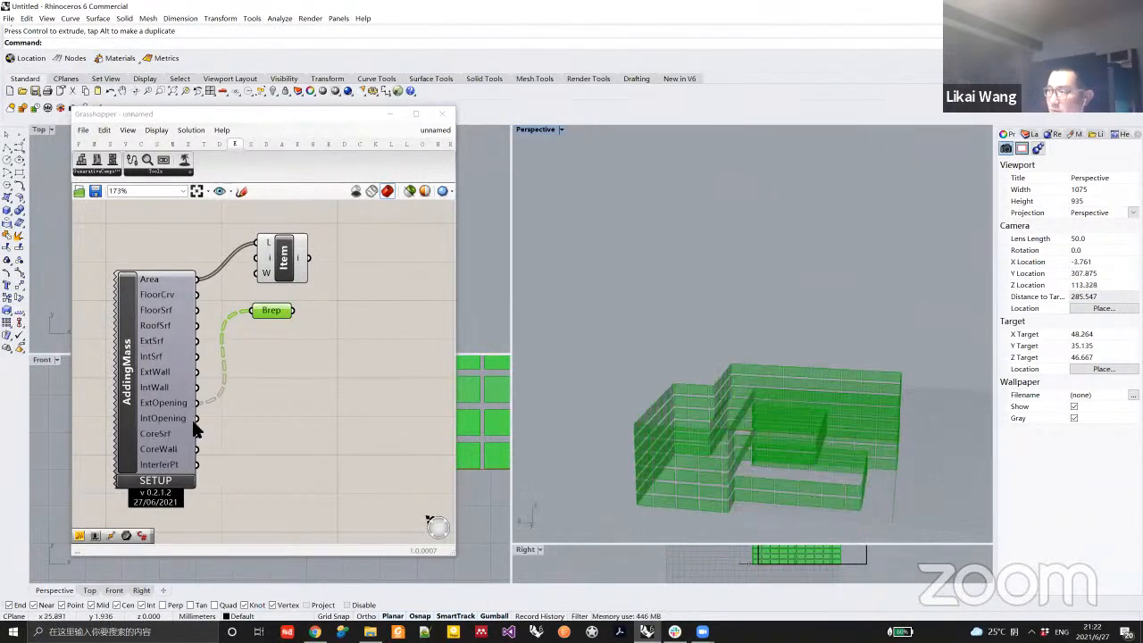
pyautogui.moveTo(192, 420)
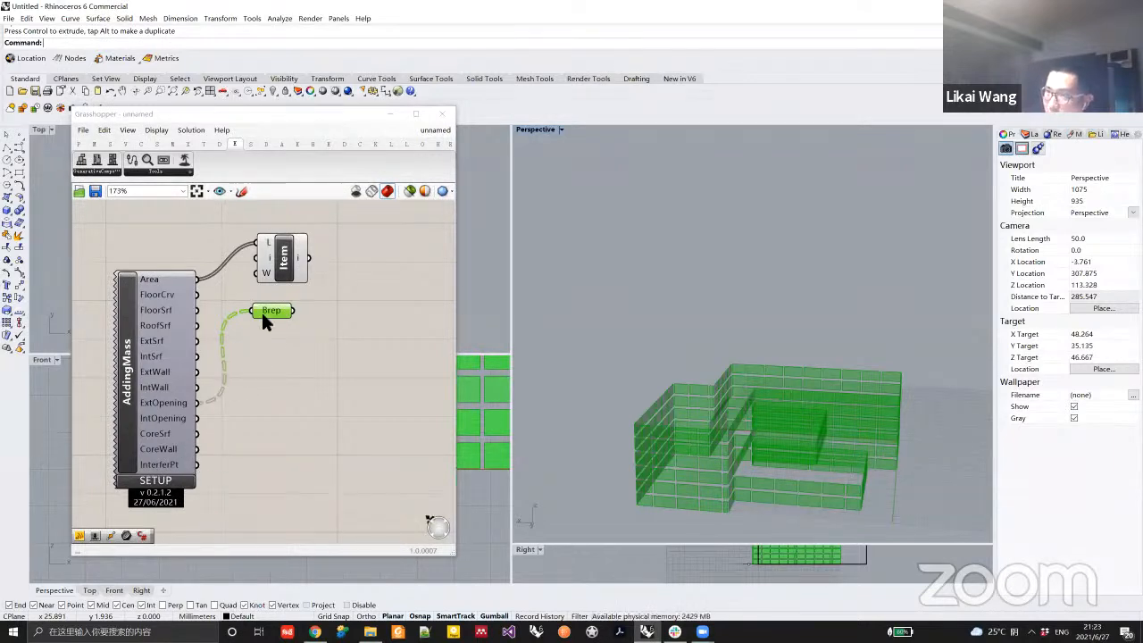
# Move the Brep parameter slightly farther from the AddingMass component and deselect it.
pyautogui.moveTo(291, 309); pyautogui.dragTo(317, 307)
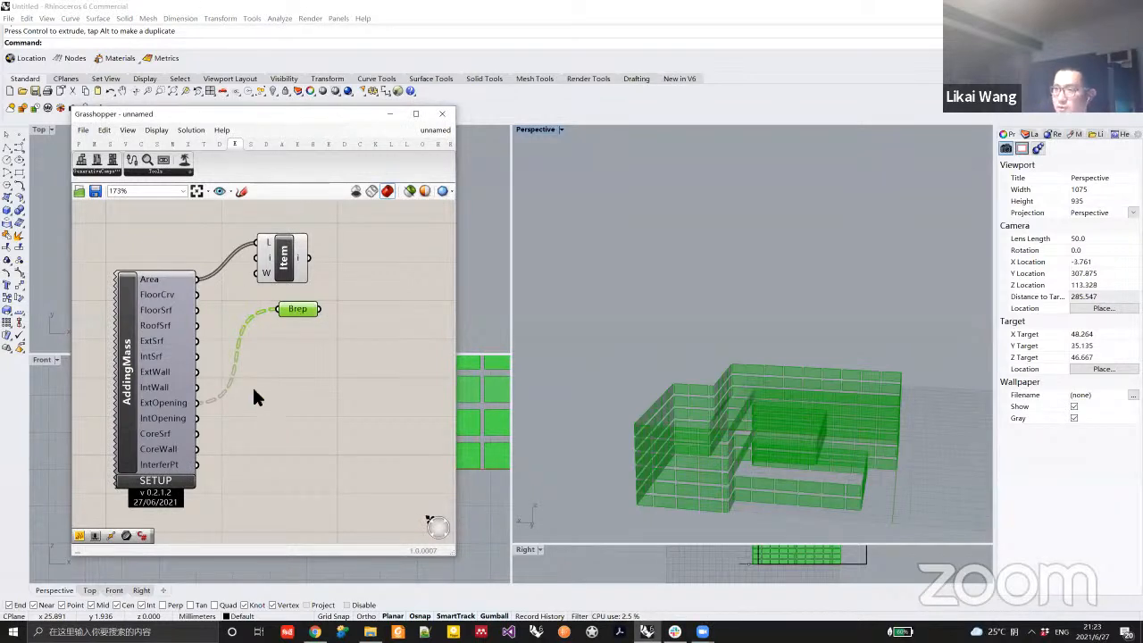
pyautogui.click(165, 467)
pyautogui.click(273, 430)
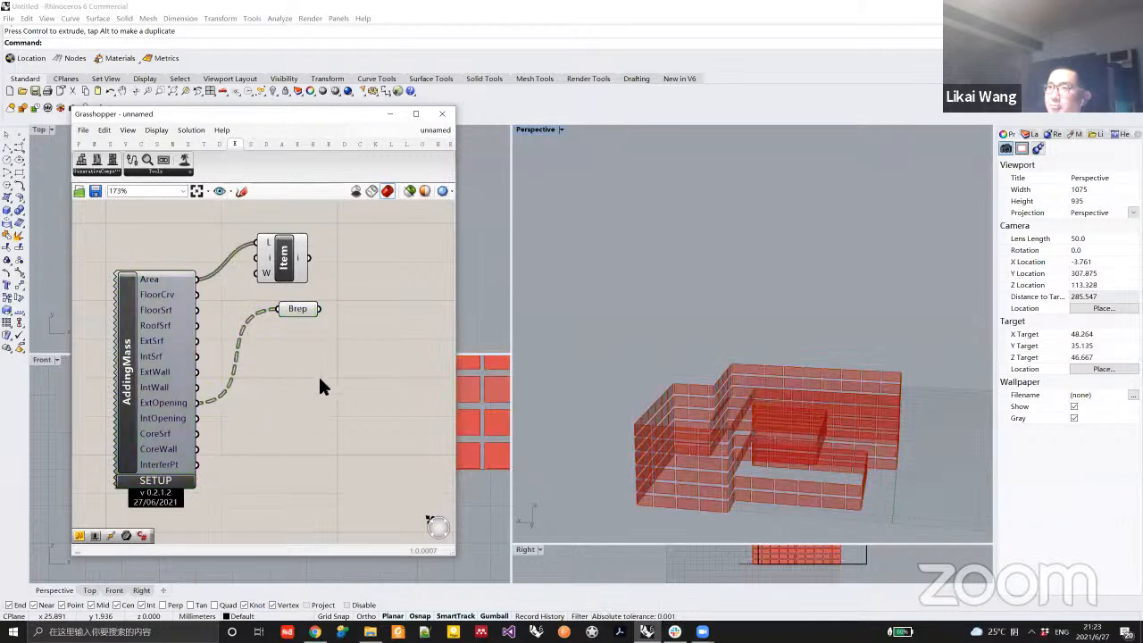
pyautogui.scroll(-3, 196, 294)
pyautogui.click(103, 194)
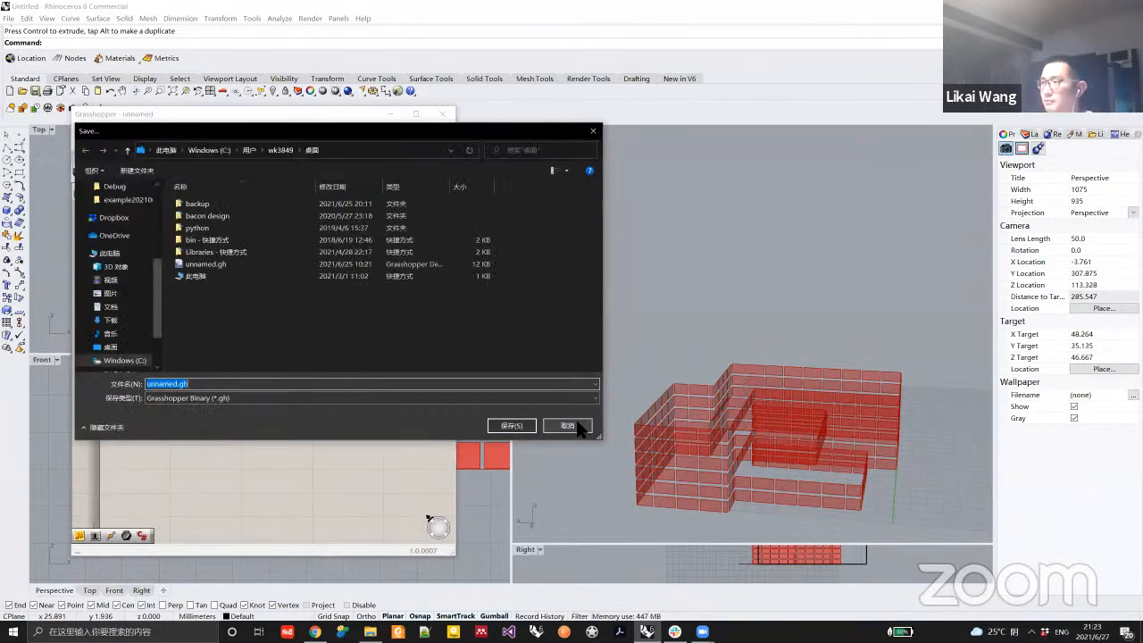
pyautogui.click(579, 429)
pyautogui.scroll(-2, 275, 392)
pyautogui.scroll(-2, 307, 399)
pyautogui.moveTo(378, 467); pyautogui.dragTo(192, 284)
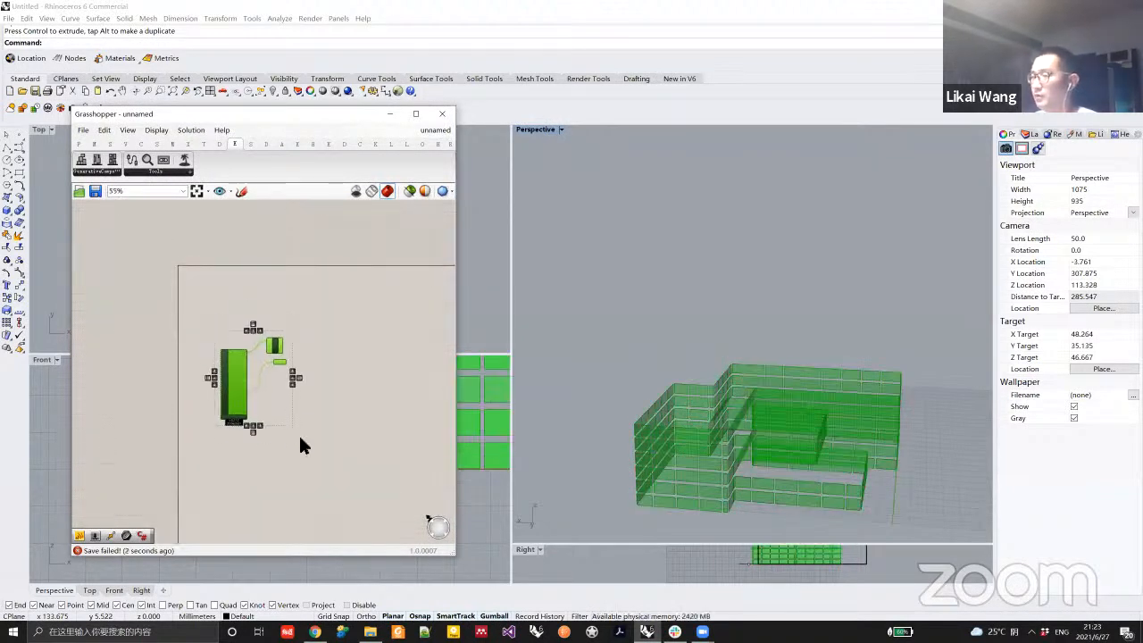
pyautogui.click(302, 448)
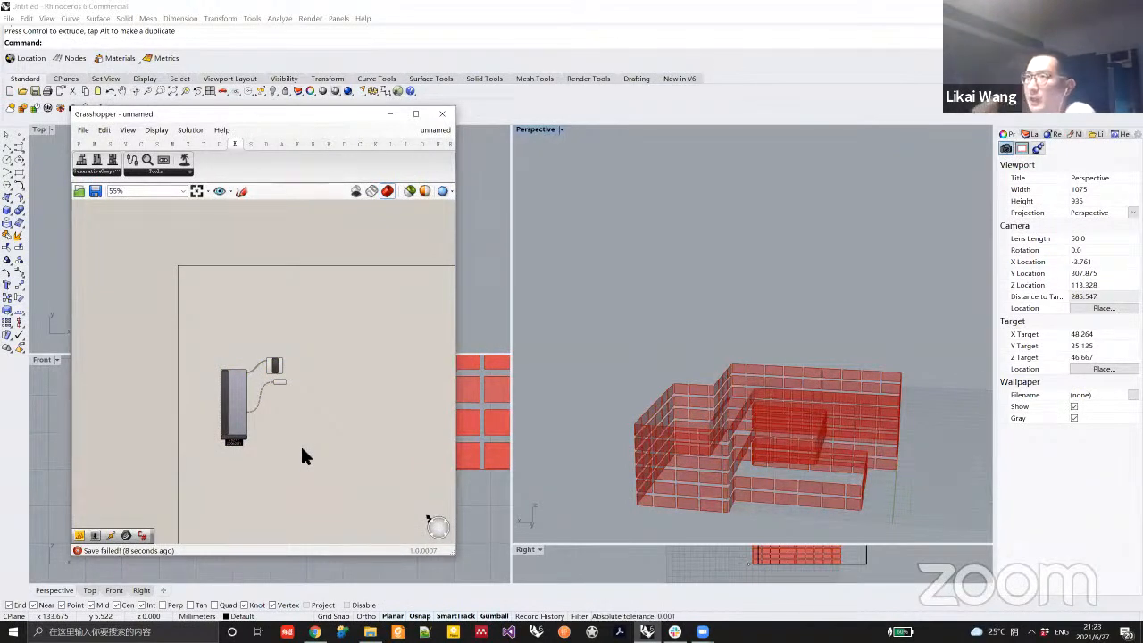
# Widen the Grasshopper window and switch to the open example02_sunlihgt_hours definition.
pyautogui.moveTo(379, 377); pyautogui.dragTo(332, 347, button='right')
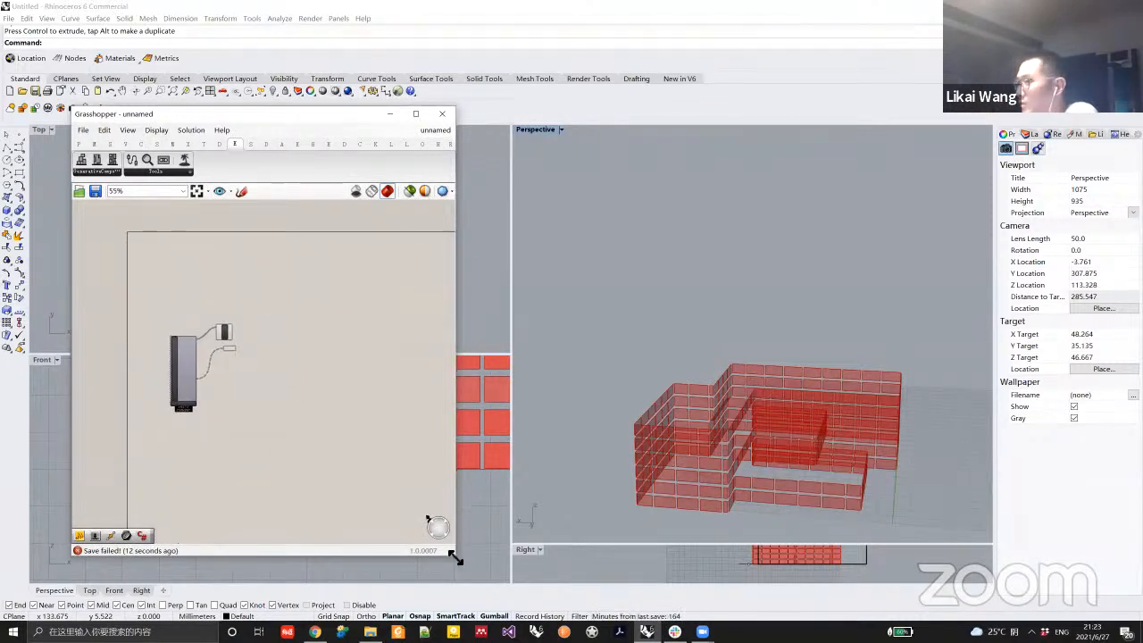
pyautogui.moveTo(453, 555); pyautogui.dragTo(628, 564)
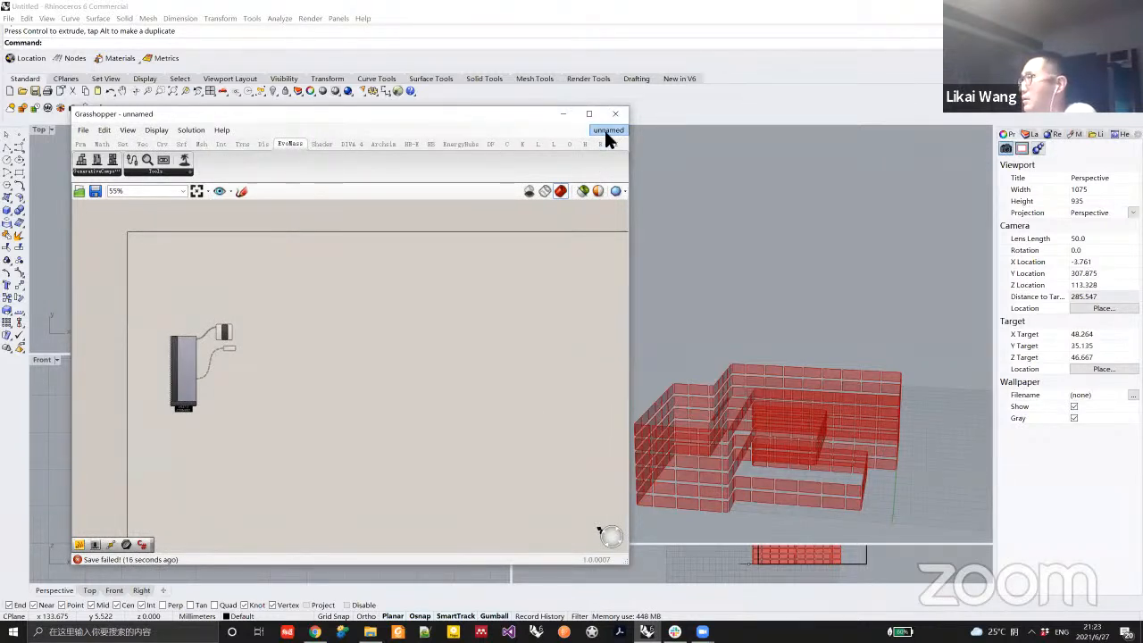
pyautogui.moveTo(603, 127)
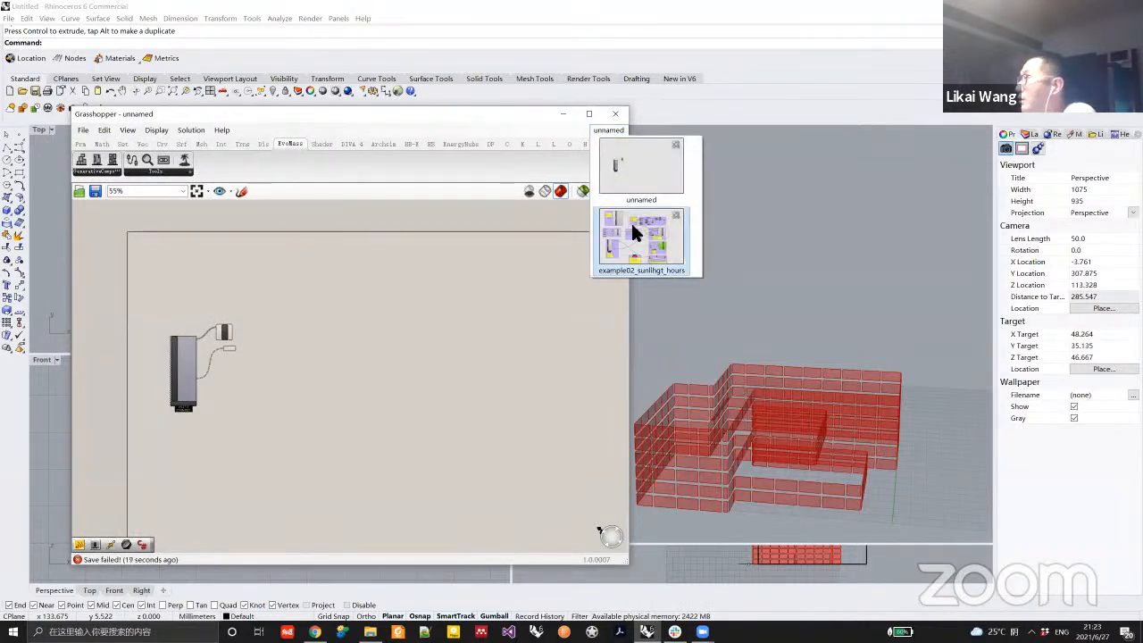
pyautogui.click(632, 231)
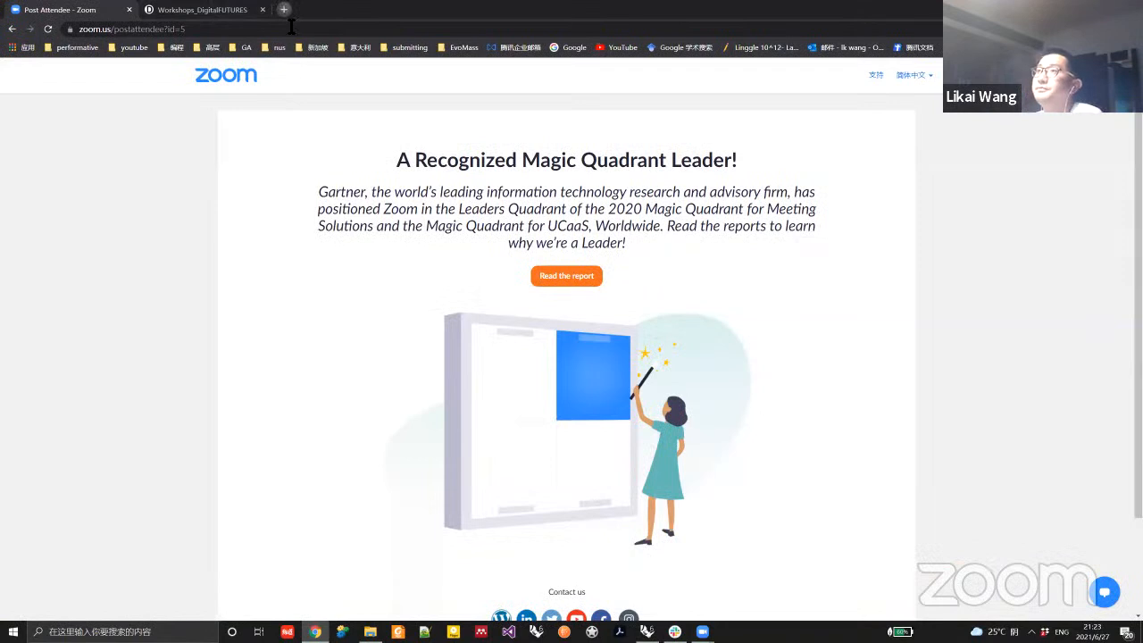
# Open the EvoMass page on Food4Rhino in a new Chrome tab and review its downloads, including the Ladybug-based examples.
pyautogui.hotkey('ctrl', 't')
pyautogui.write('fo')
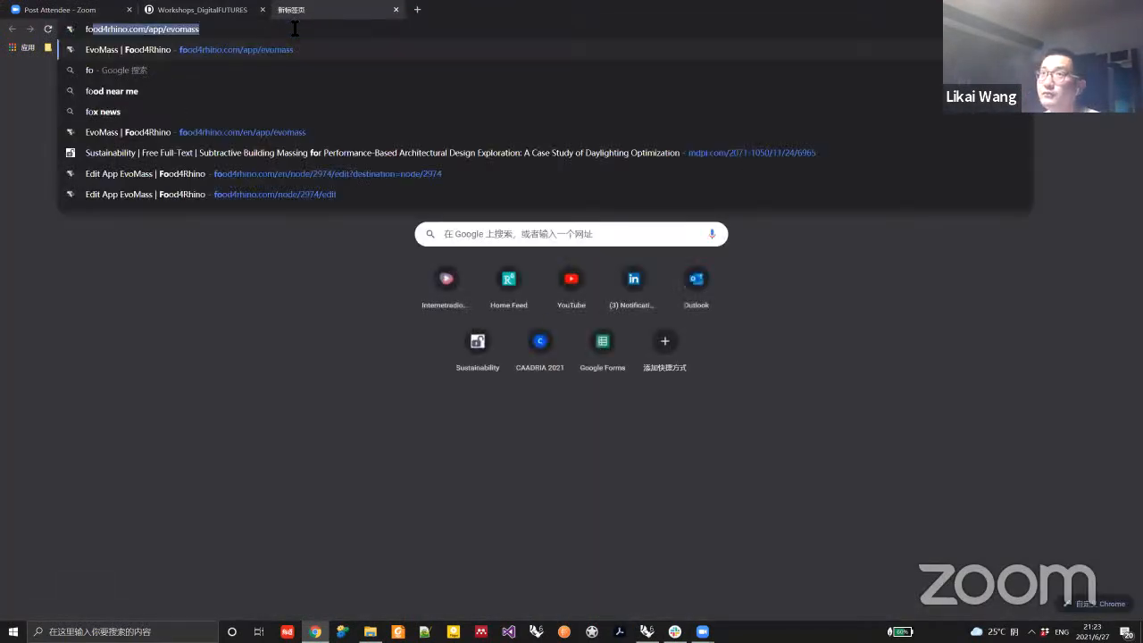
pyautogui.press('Return')
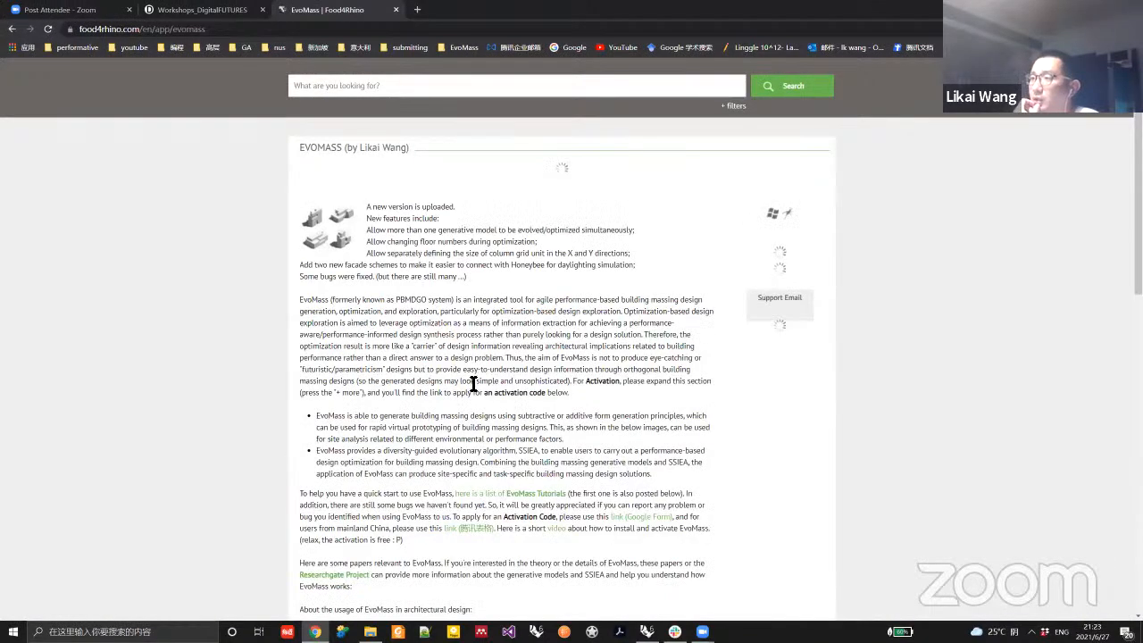
pyautogui.scroll(-10, 473, 382)
pyautogui.scroll(-2, 544, 384)
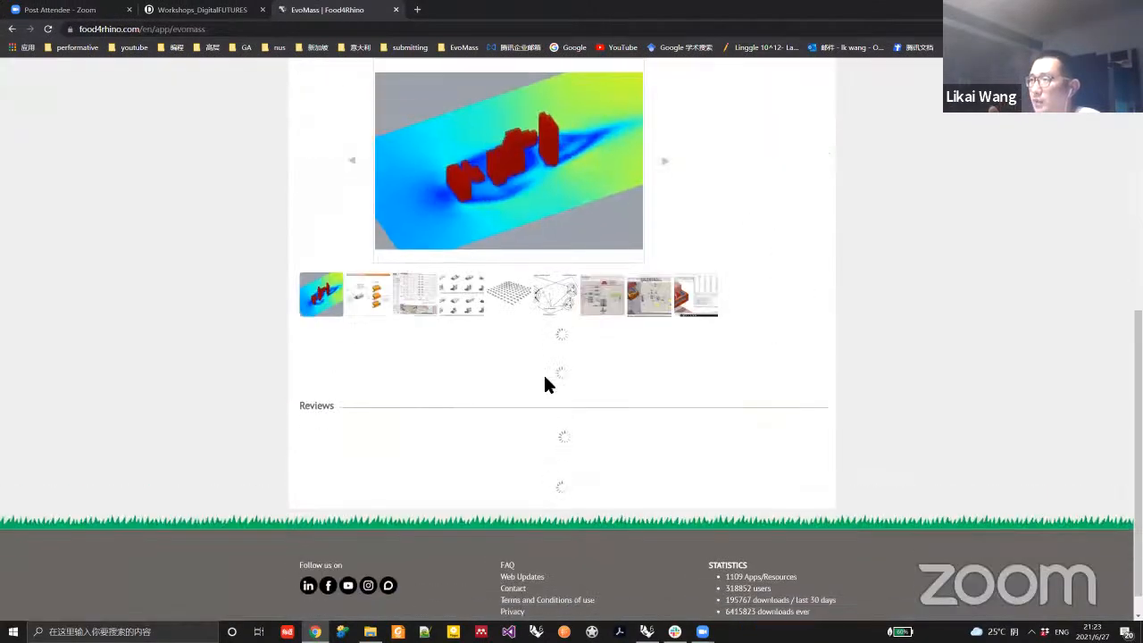
pyautogui.scroll(-1, 422, 380)
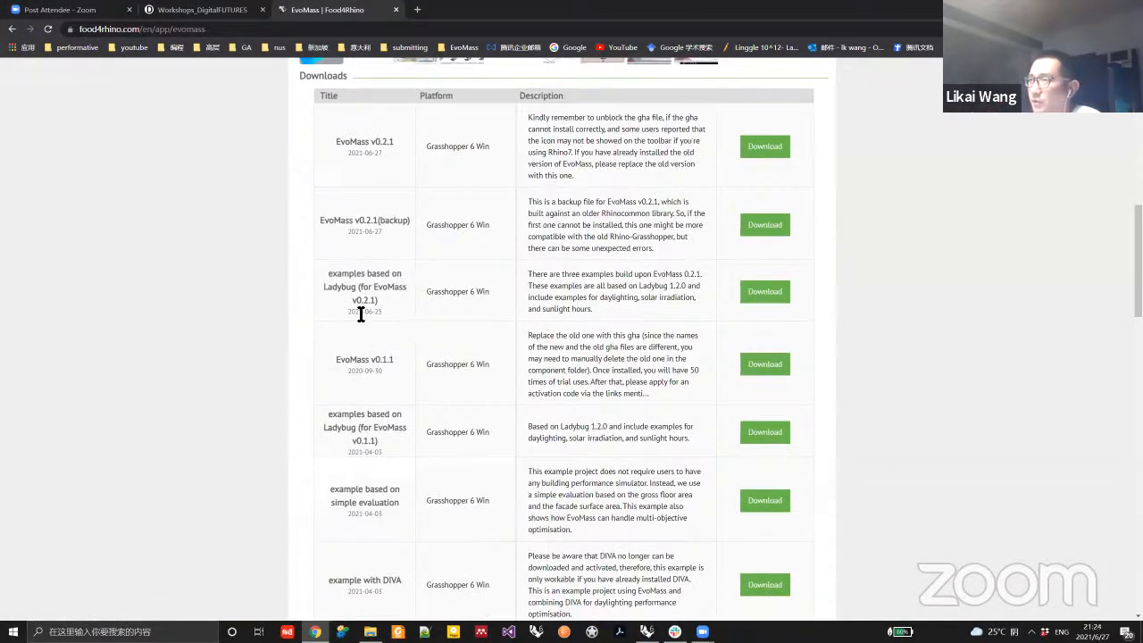
pyautogui.scroll(-1, 363, 308)
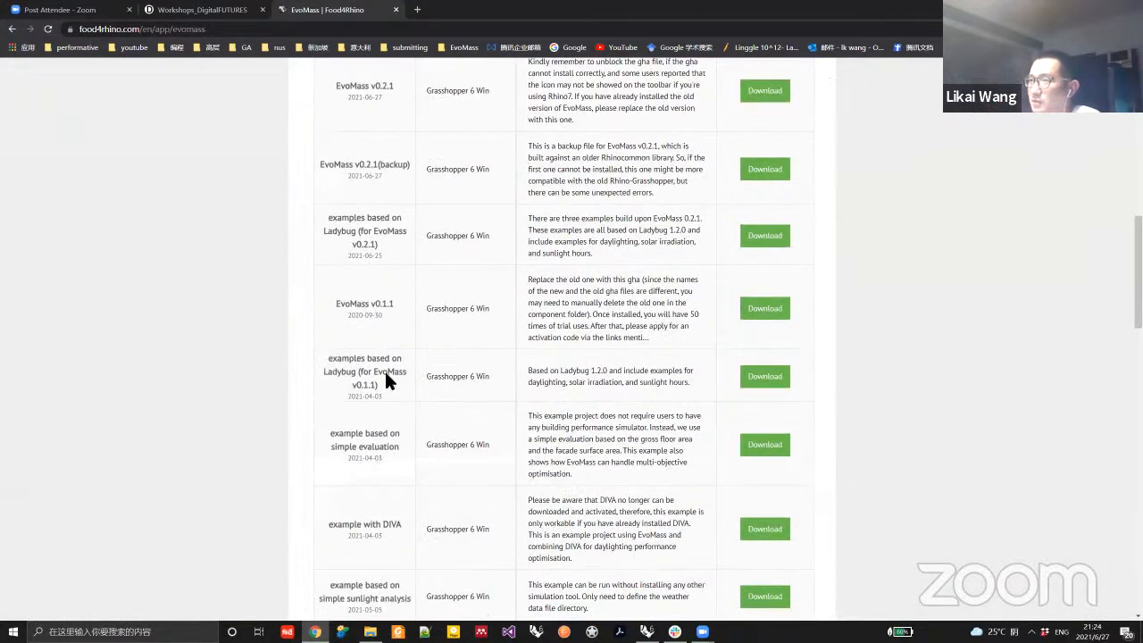
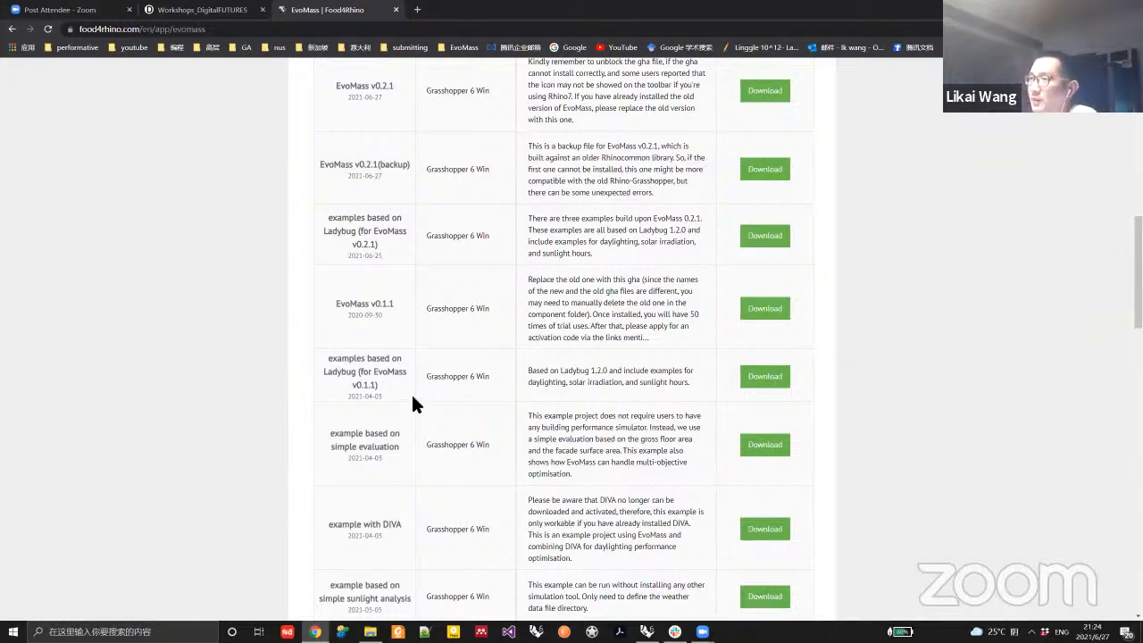
# Return to Grasshopper and examine the sunlight hours example's overall layout, including its weather data, analysis period and sunpath groups.
pyautogui.moveTo(424, 373); pyautogui.dragTo(459, 318, button='right')
pyautogui.scroll(-3, 462, 328)
pyautogui.moveTo(786, 428); pyautogui.dragTo(615, 545, button='right')
pyautogui.click(192, 251)
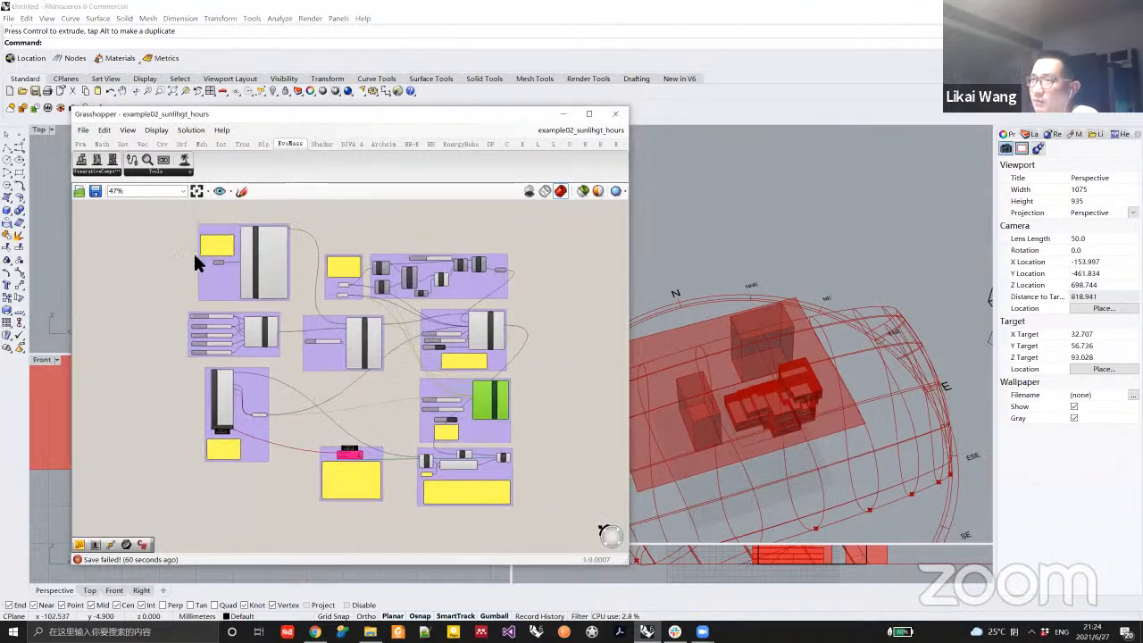
pyautogui.scroll(3, 336, 341)
pyautogui.scroll(2, 336, 348)
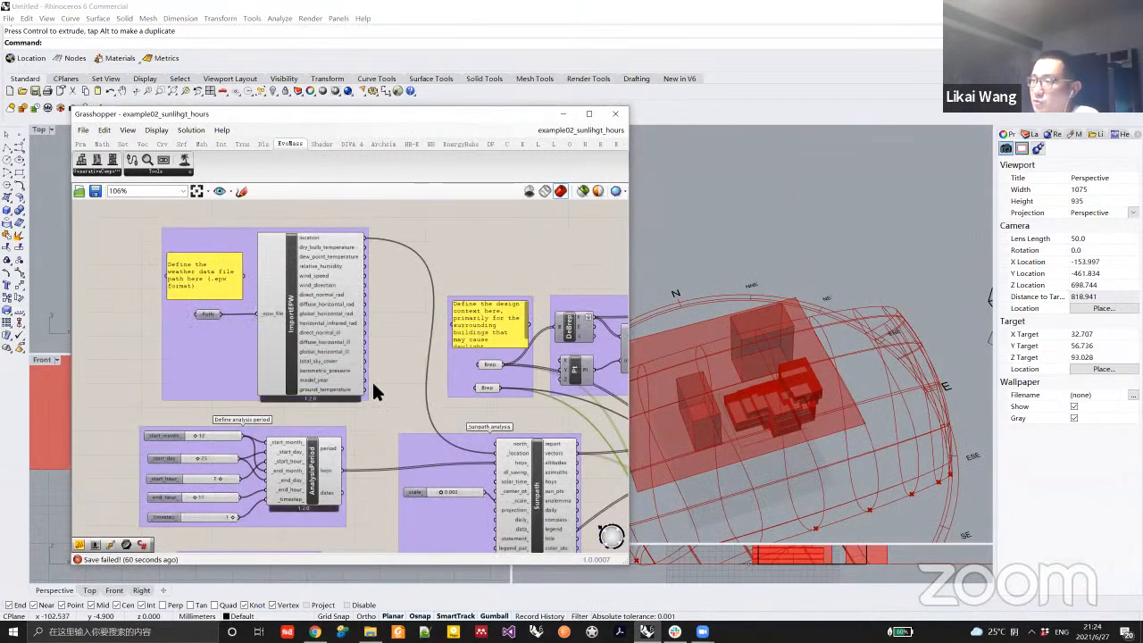
pyautogui.scroll(2, 254, 333)
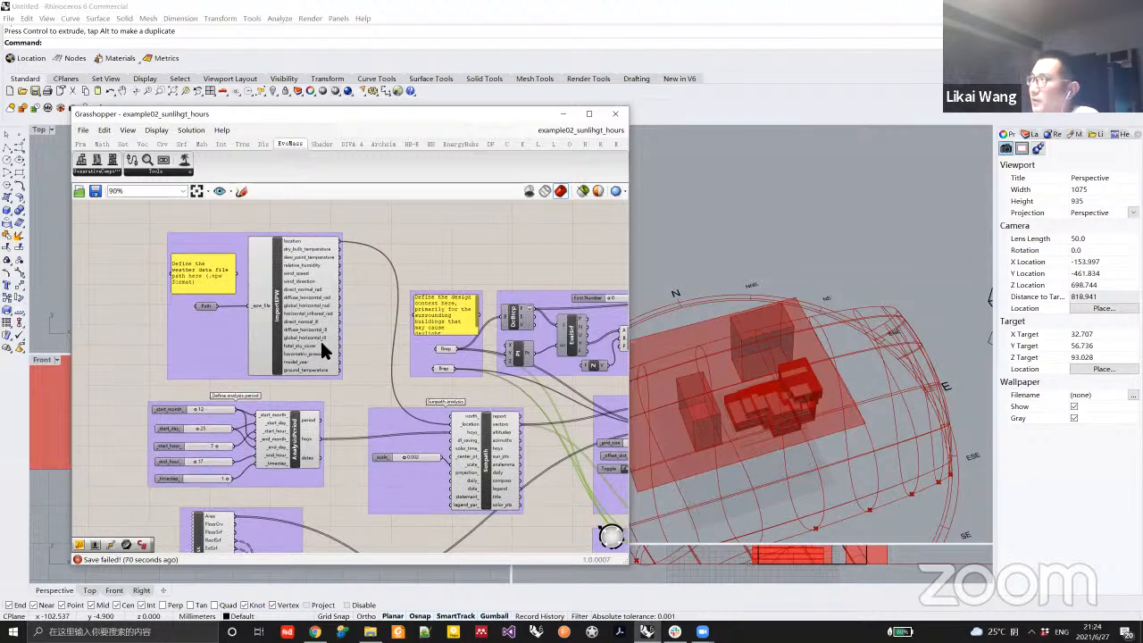
pyautogui.moveTo(350, 391); pyautogui.dragTo(361, 397, button='right')
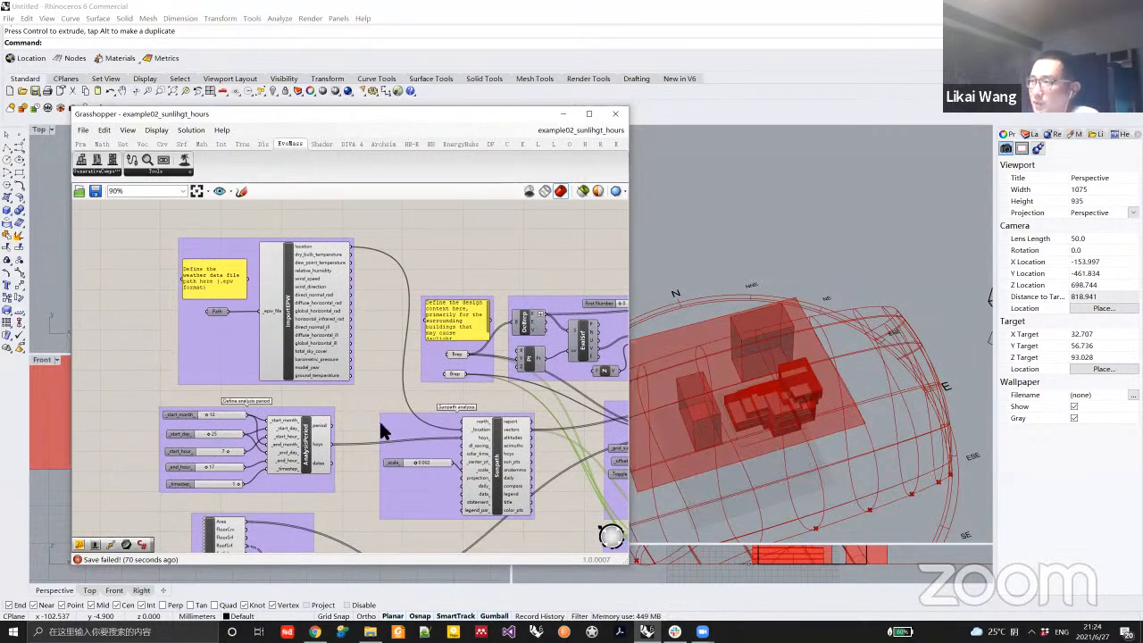
pyautogui.scroll(-1, 378, 429)
pyautogui.scroll(-1, 327, 370)
pyautogui.scroll(-2, 370, 255)
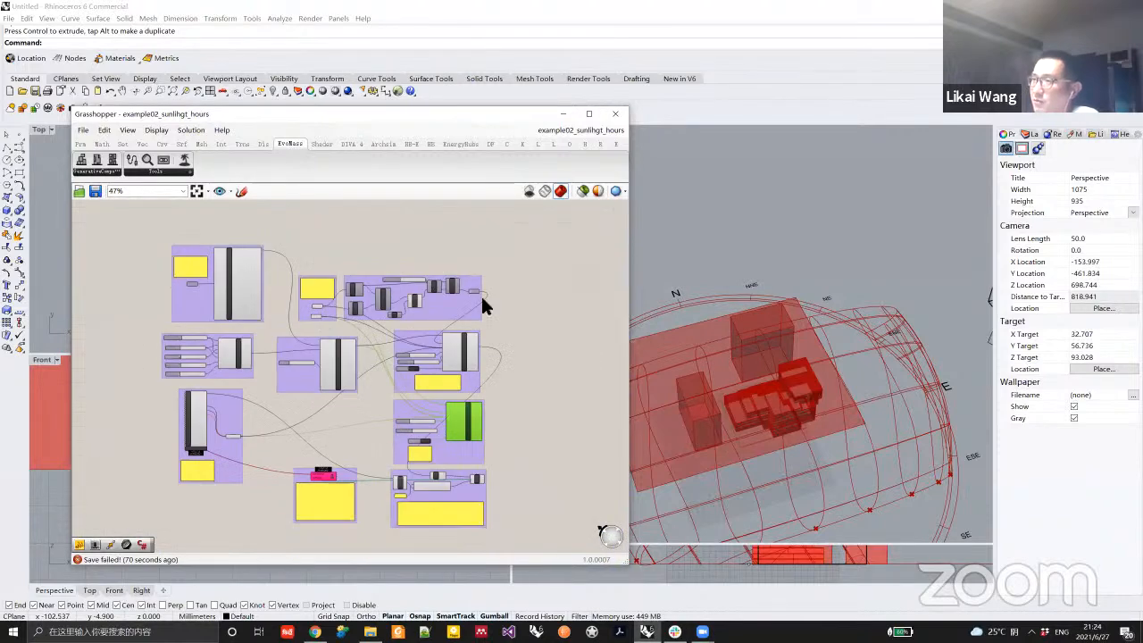
pyautogui.moveTo(417, 386); pyautogui.dragTo(447, 357, button='right')
pyautogui.moveTo(355, 337); pyautogui.dragTo(341, 353, button='right')
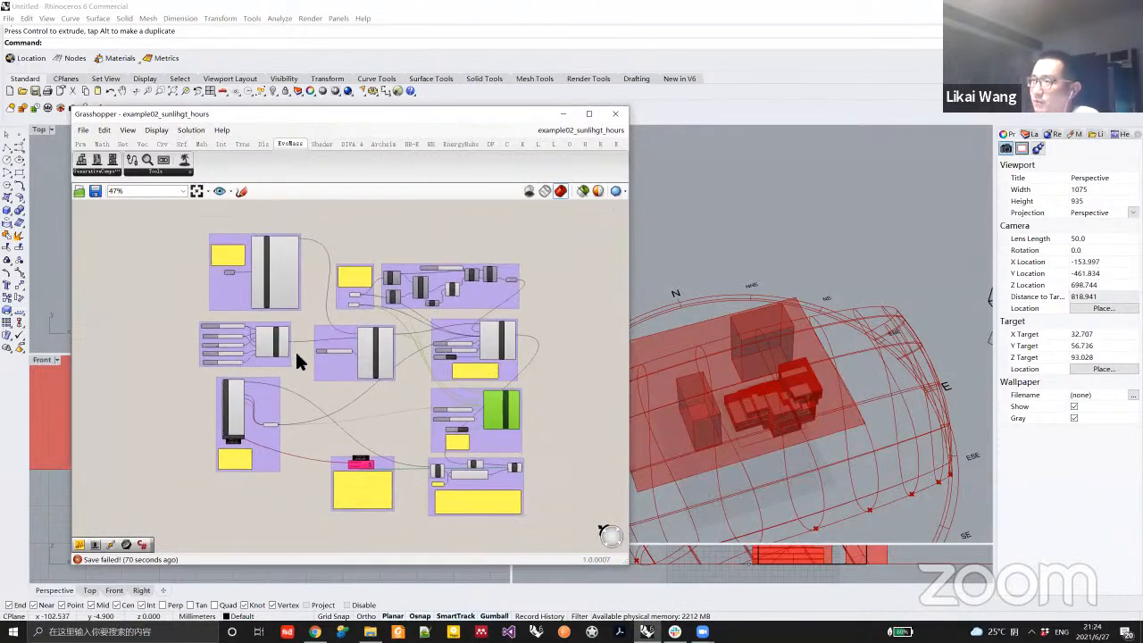
# Examine the example's AddingMass group, its surface outputs feeding the Brep parameter, and the massing among the context buildings.
pyautogui.scroll(5, 171, 402)
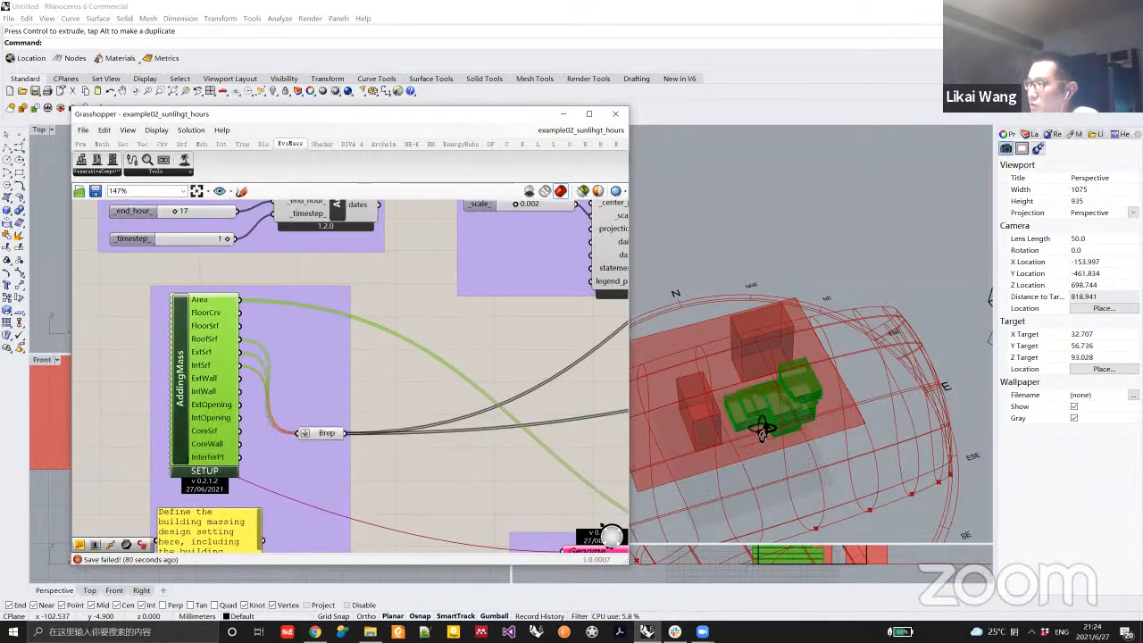
pyautogui.moveTo(759, 419); pyautogui.dragTo(743, 387, button='right')
pyautogui.moveTo(258, 393); pyautogui.dragTo(266, 393, button='right')
pyautogui.scroll(-2, 259, 392)
pyautogui.scroll(3, 223, 372)
pyautogui.moveTo(810, 429); pyautogui.dragTo(480, 418, button='right')
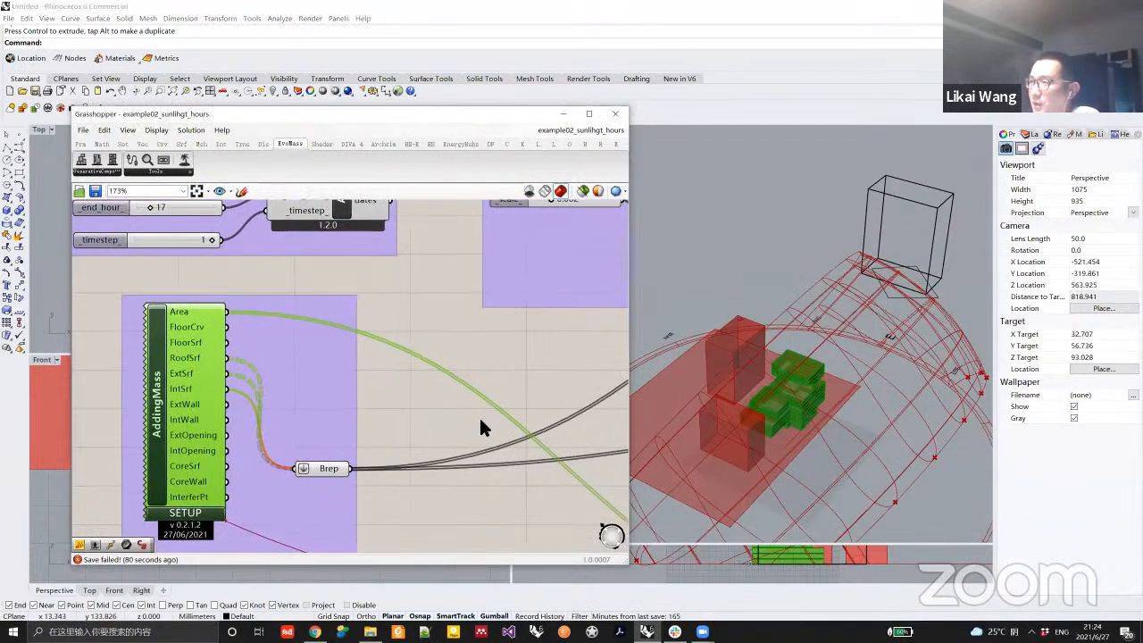
# Set the run toggle of the sunlight-hour analysis for the surrounding buildings' envelope to True.
pyautogui.scroll(-3, 441, 399)
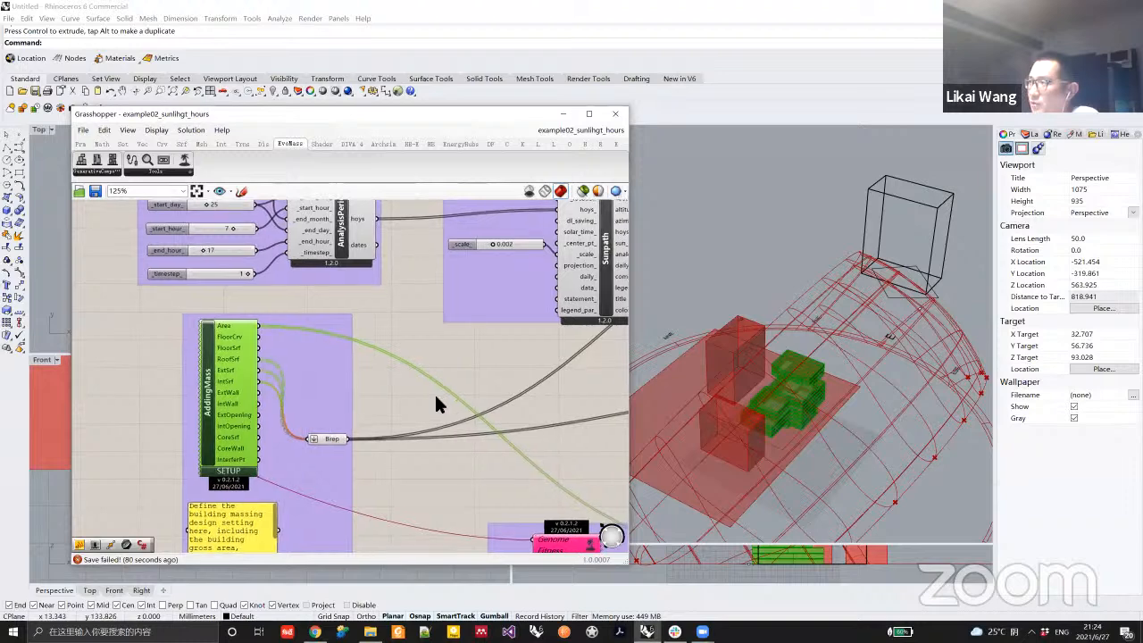
pyautogui.moveTo(436, 397); pyautogui.dragTo(407, 403, button='right')
pyautogui.moveTo(539, 405); pyautogui.dragTo(346, 380, button='right')
pyautogui.scroll(-5, 470, 400)
pyautogui.scroll(5, 390, 342)
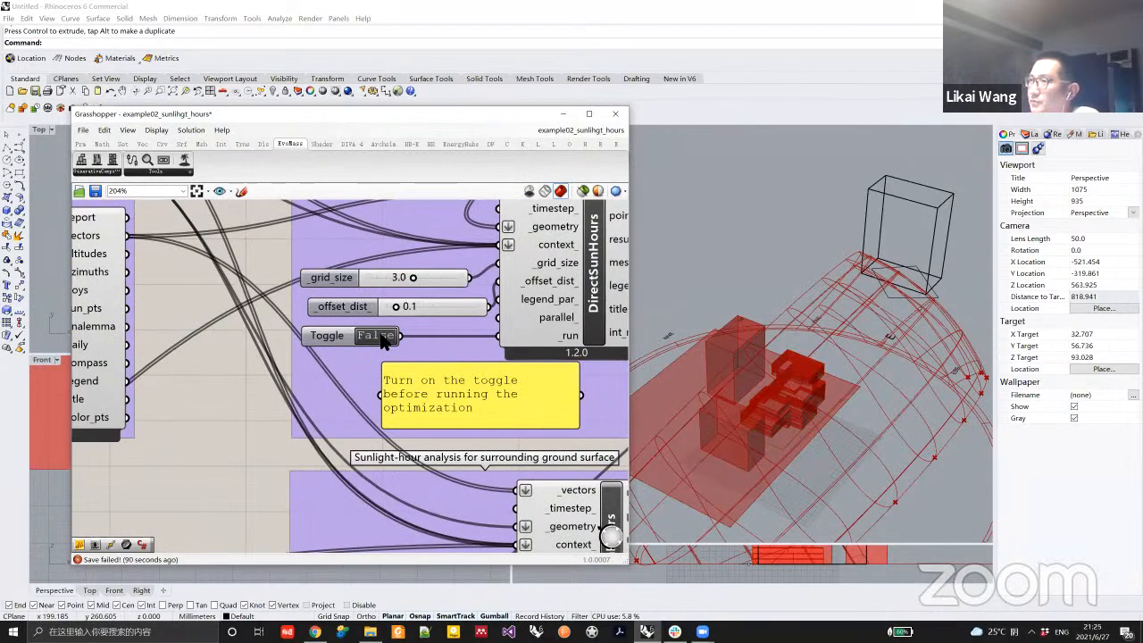
pyautogui.click(375, 336)
# Examine the direct sun hours results on the surrounding buildings' facades around the massing from several angles.
pyautogui.moveTo(678, 361); pyautogui.dragTo(746, 349, button='right')
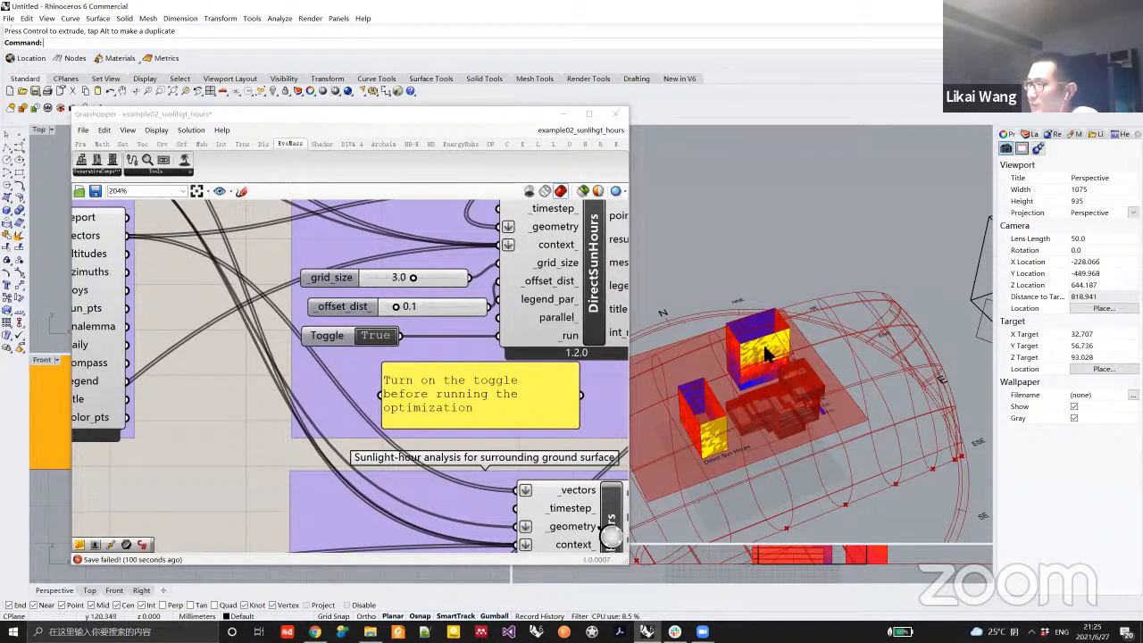
pyautogui.moveTo(799, 393); pyautogui.dragTo(761, 429, button='right')
pyautogui.scroll(3, 753, 340)
pyautogui.scroll(-4, 790, 401)
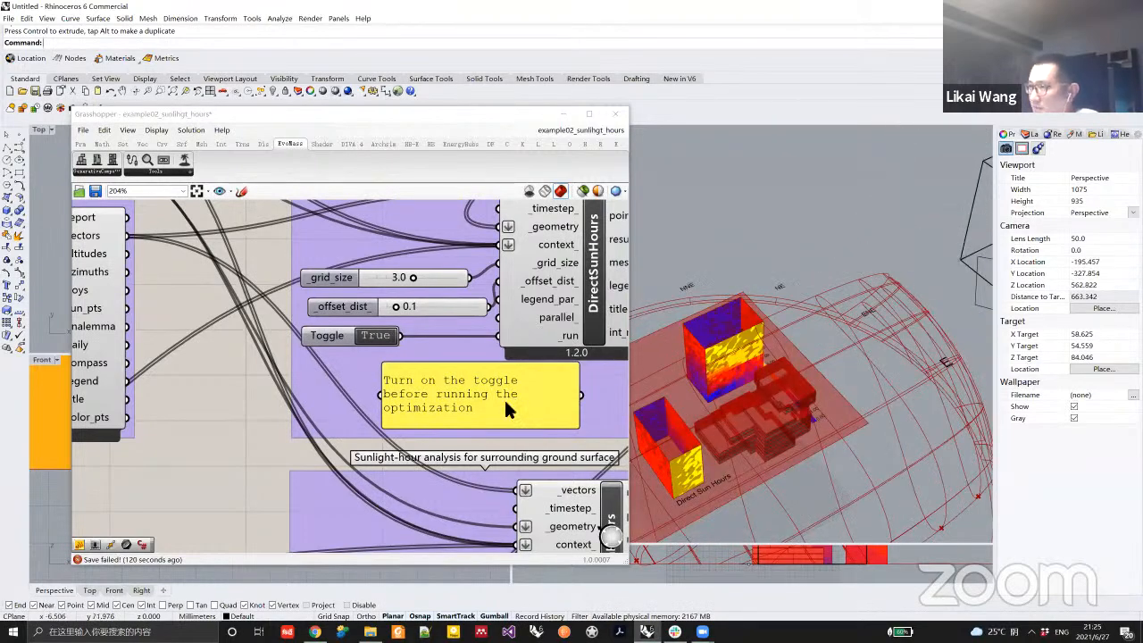
pyautogui.scroll(-4, 473, 366)
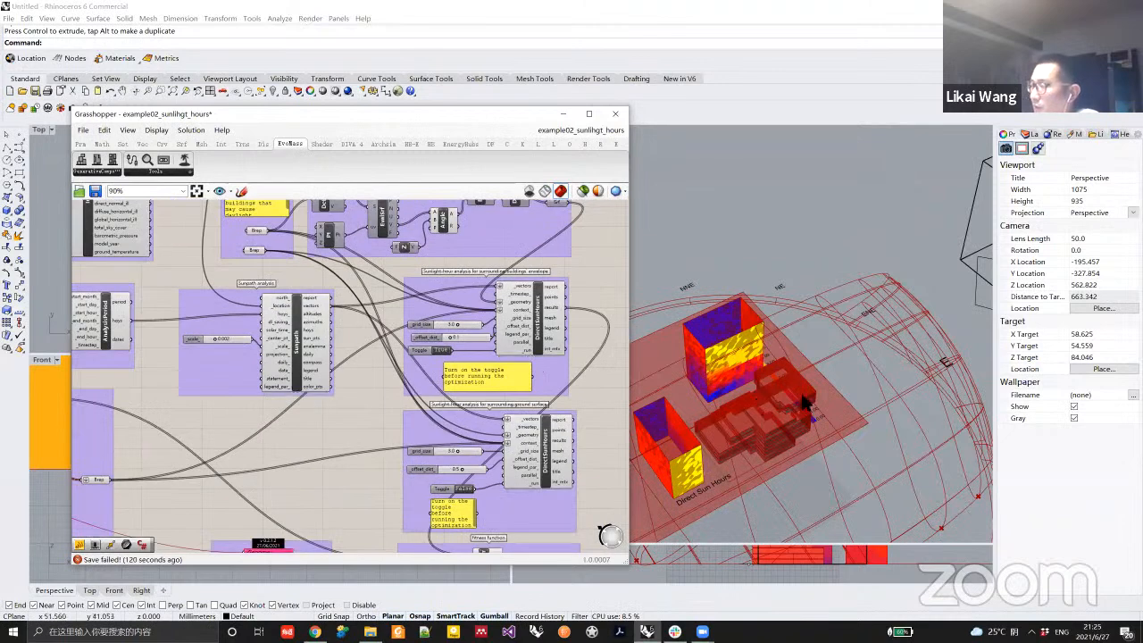
pyautogui.moveTo(807, 403); pyautogui.dragTo(787, 395, button='right')
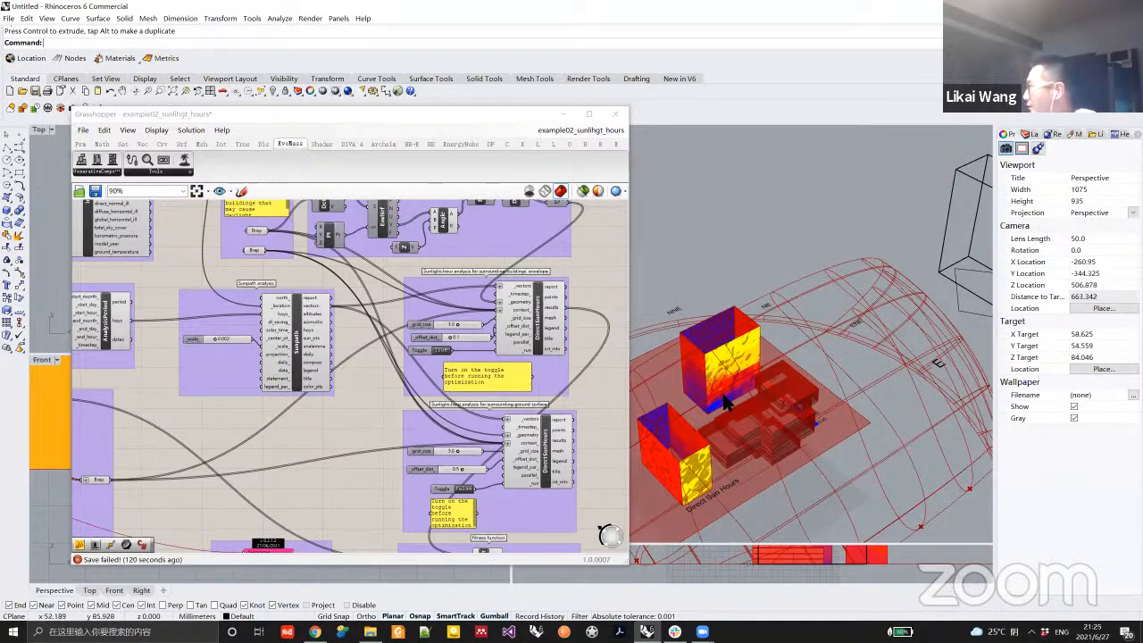
# Set the envelope analysis toggle to False and the run toggle of the surrounding ground surface analysis to True.
pyautogui.click(434, 350)
pyautogui.moveTo(462, 480); pyautogui.dragTo(438, 436, button='right')
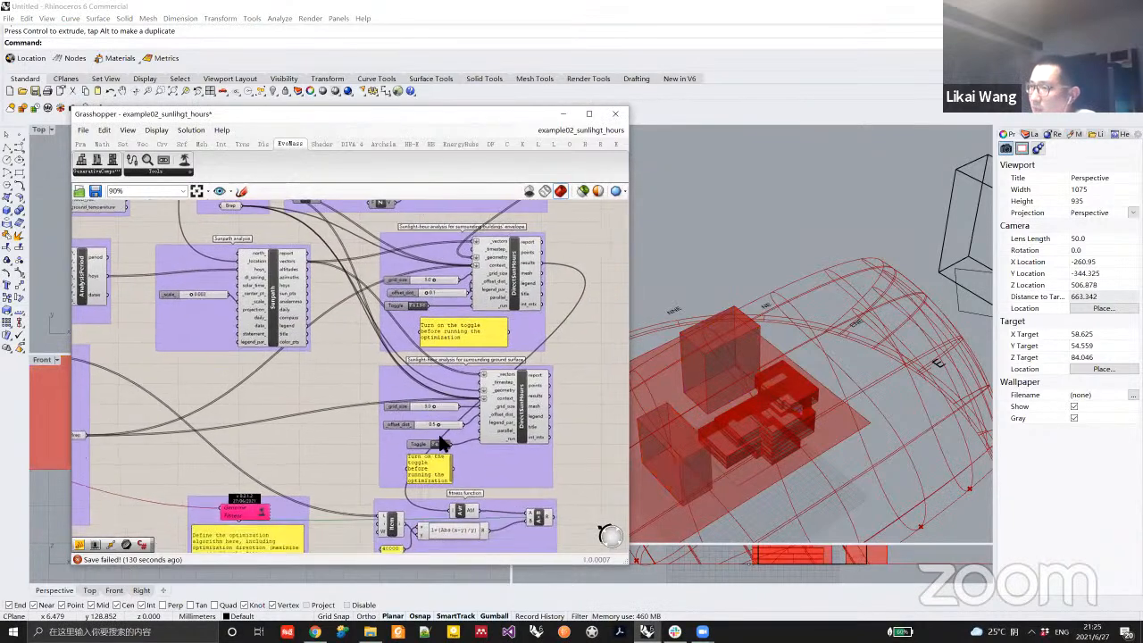
pyautogui.scroll(4, 438, 443)
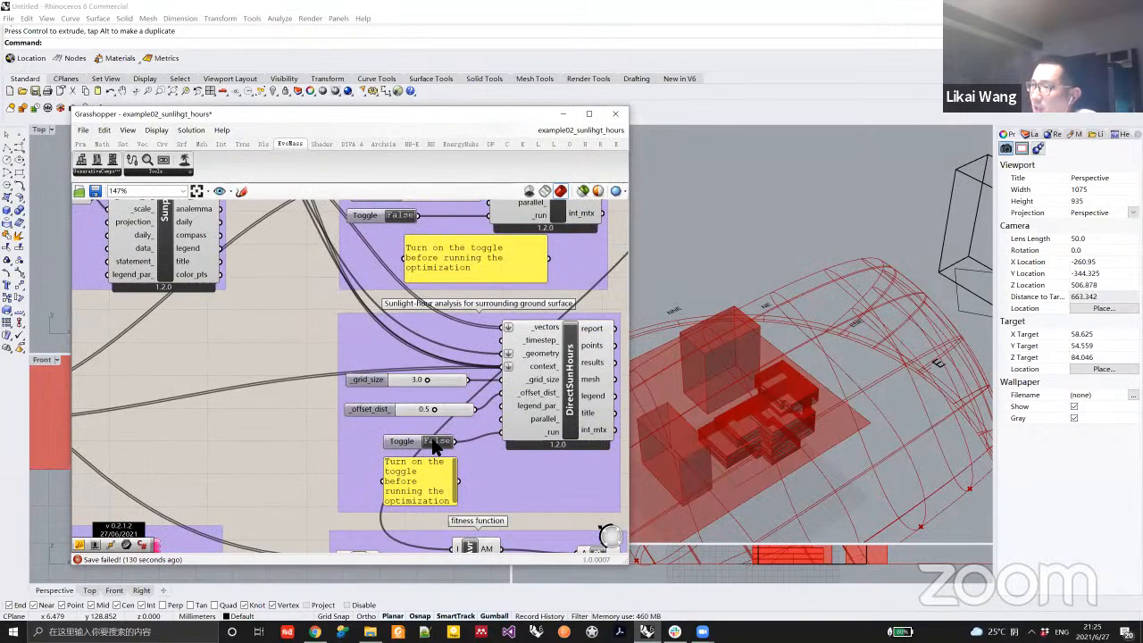
pyautogui.moveTo(675, 378); pyautogui.dragTo(700, 332, button='right')
pyautogui.scroll(6, 700, 332)
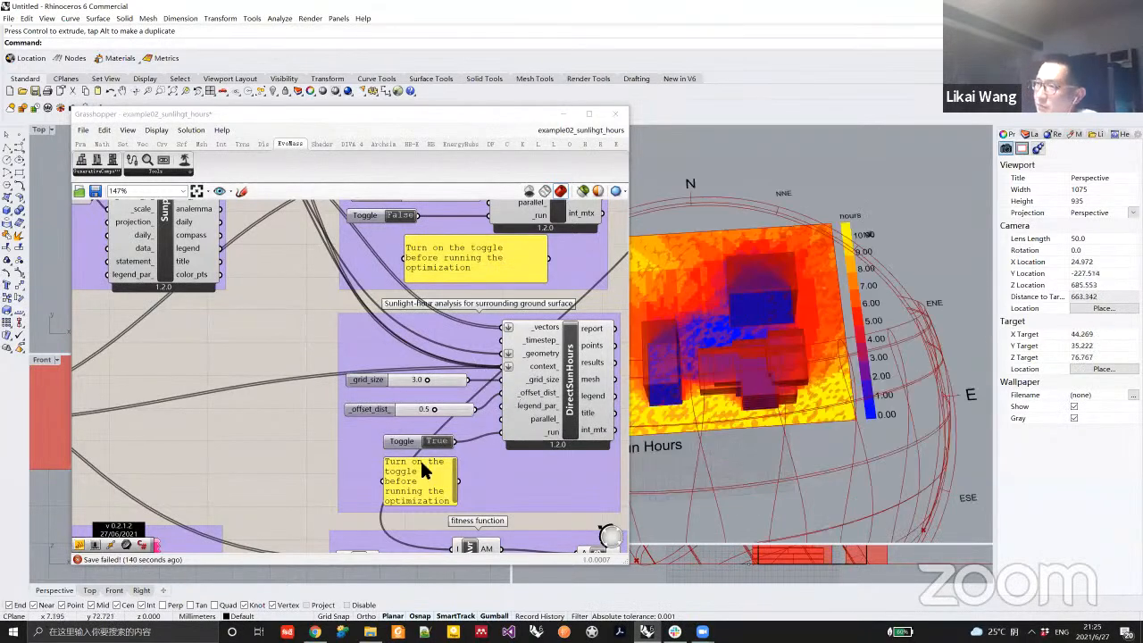
# Examine how the Brep parameter collecting AddingMass surfaces connects to the context inputs of both DirectSunHours components.
pyautogui.scroll(-5, 264, 415)
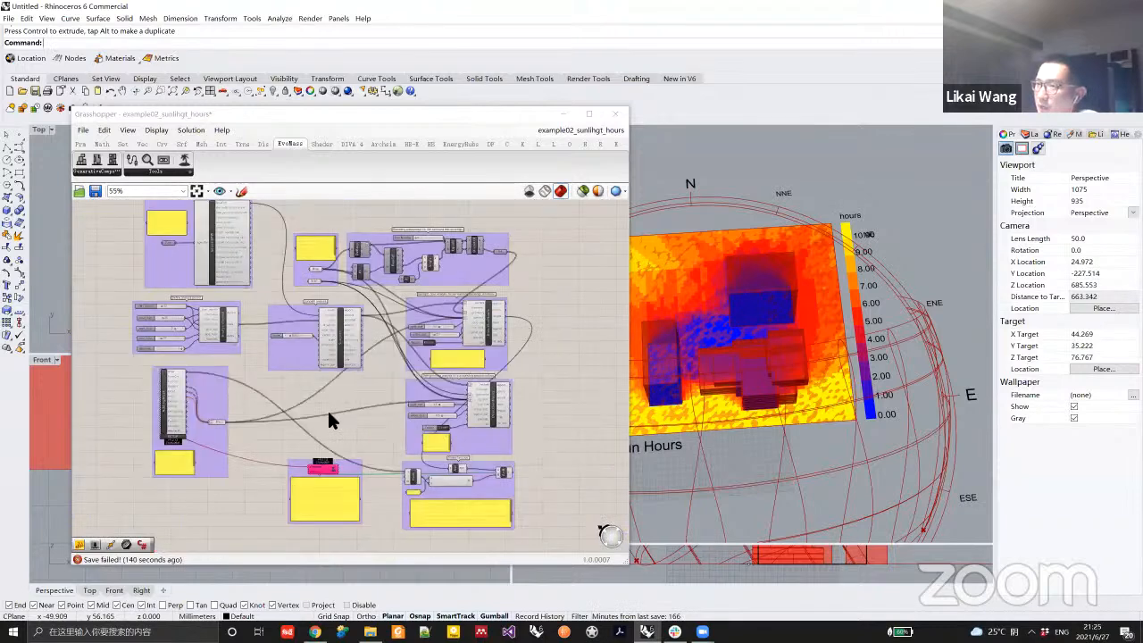
pyautogui.scroll(6, 256, 412)
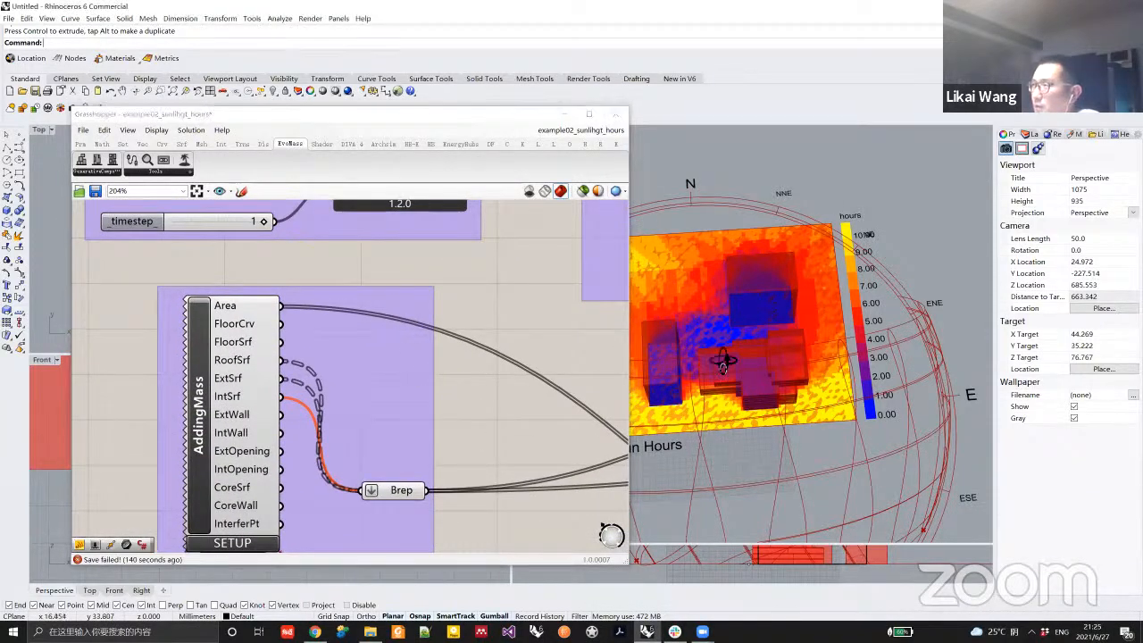
pyautogui.moveTo(725, 359); pyautogui.dragTo(709, 391, button='right')
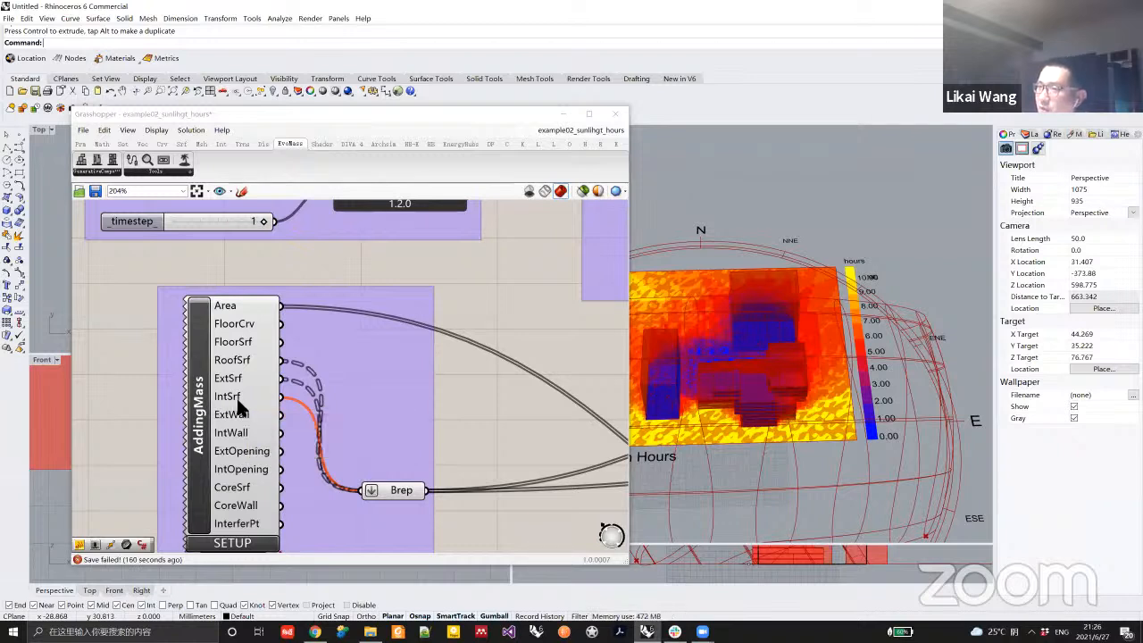
pyautogui.click(399, 497)
pyautogui.scroll(-5, 295, 442)
pyautogui.scroll(-2, 268, 454)
pyautogui.moveTo(484, 354); pyautogui.dragTo(319, 411, button='right')
pyautogui.moveTo(510, 316); pyautogui.dragTo(510, 297, button='right')
pyautogui.scroll(5, 510, 296)
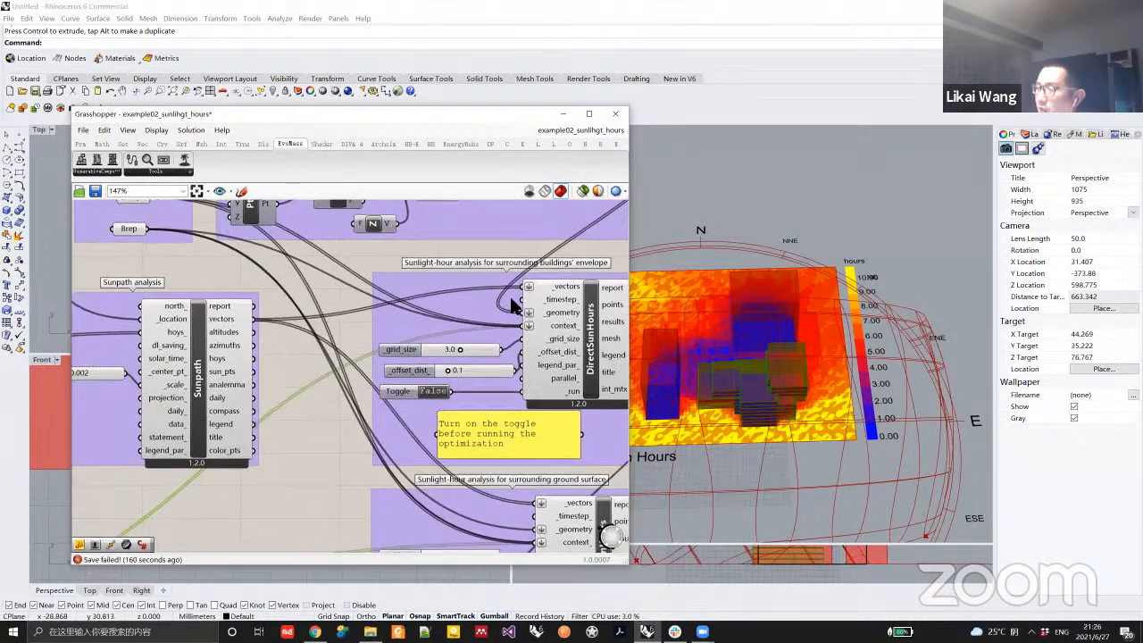
pyautogui.scroll(-3, 514, 428)
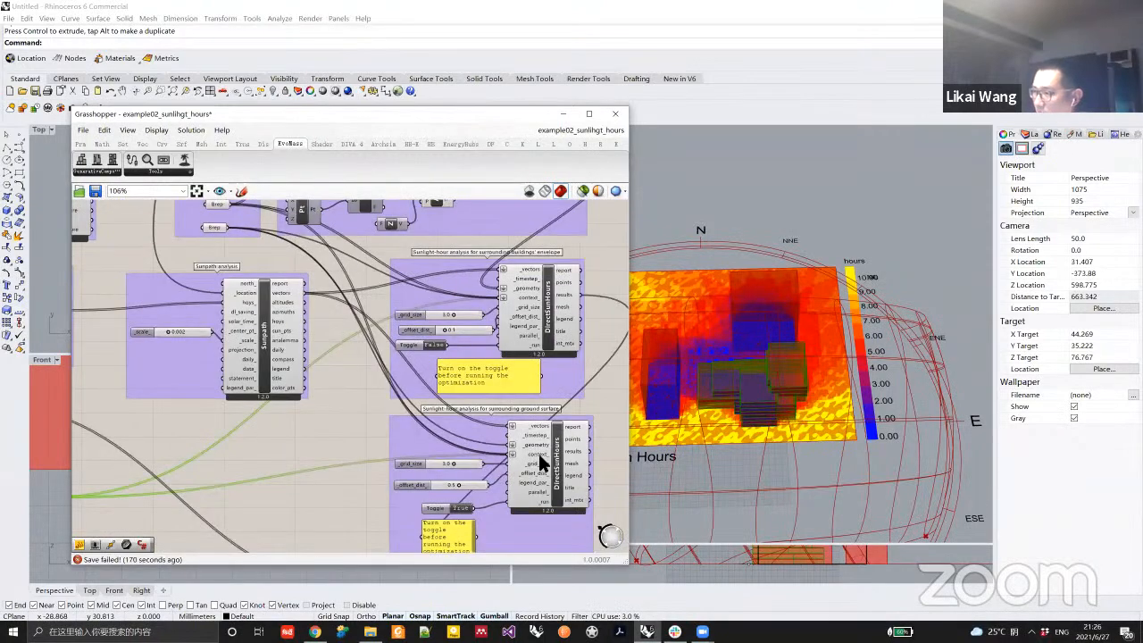
pyautogui.scroll(-2, 505, 428)
# Select the two design context Brep parameters in turn and examine the surrounding buildings and ground surface they reference.
pyautogui.moveTo(292, 422); pyautogui.dragTo(342, 455, button='right')
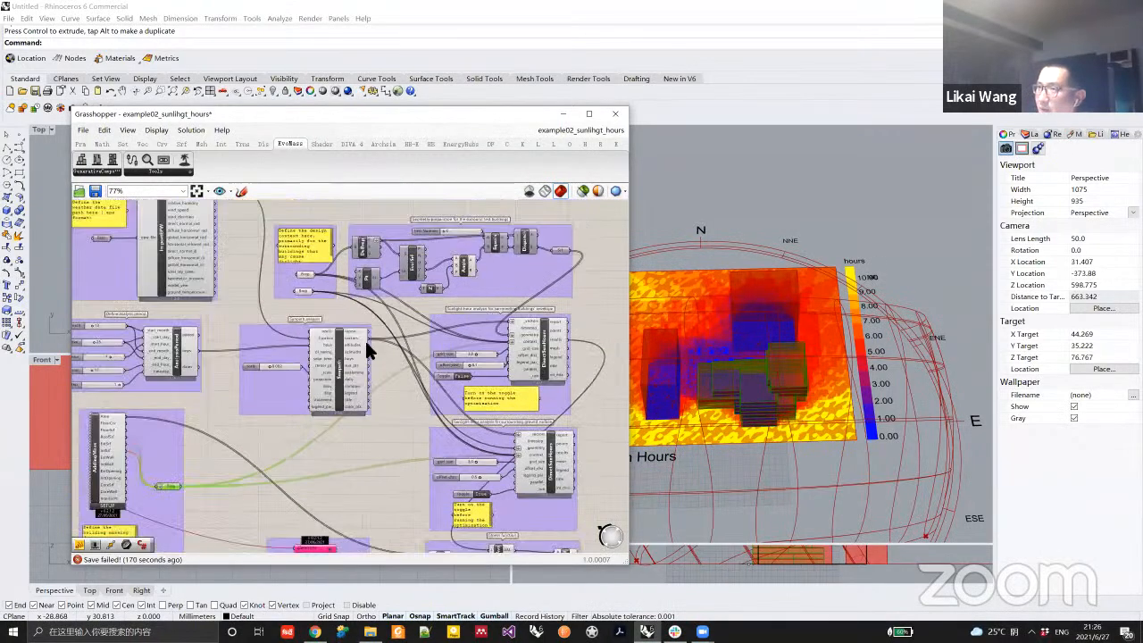
pyautogui.scroll(3, 365, 337)
pyautogui.click(343, 297)
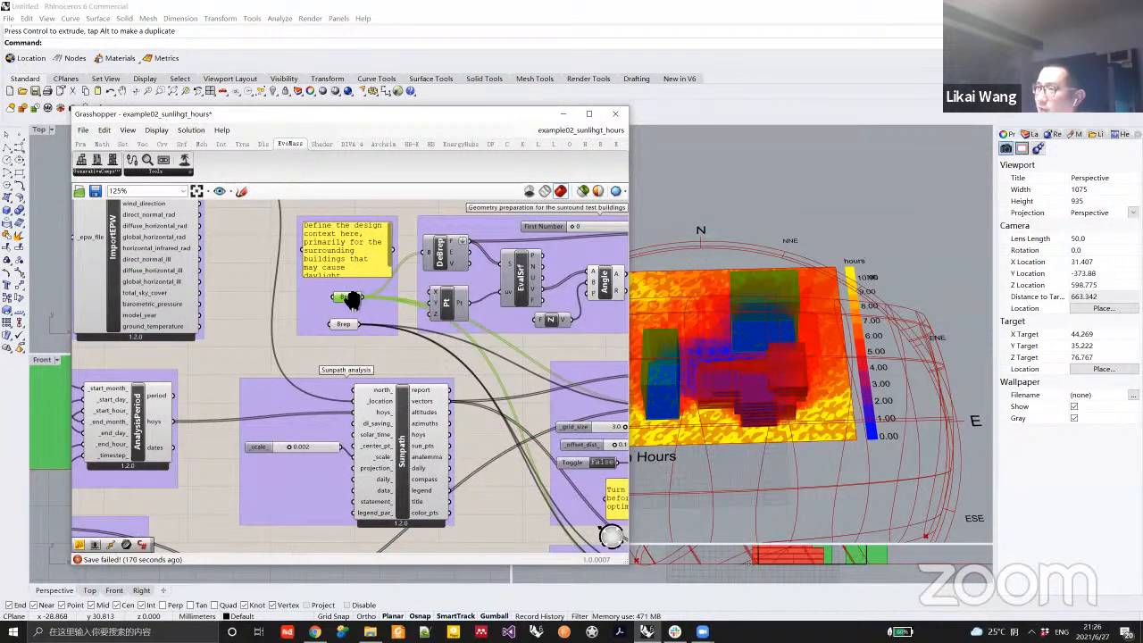
pyautogui.moveTo(353, 302); pyautogui.dragTo(334, 293, button='right')
pyautogui.click(322, 312)
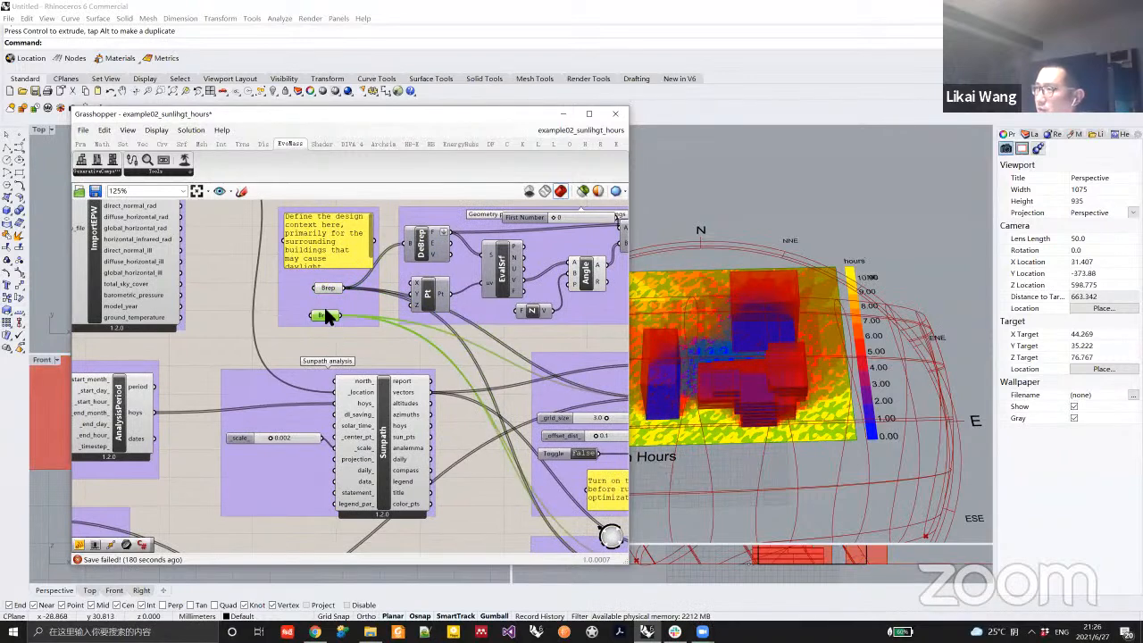
pyautogui.moveTo(807, 405); pyautogui.dragTo(705, 347, button='right')
pyautogui.scroll(-3, 871, 388)
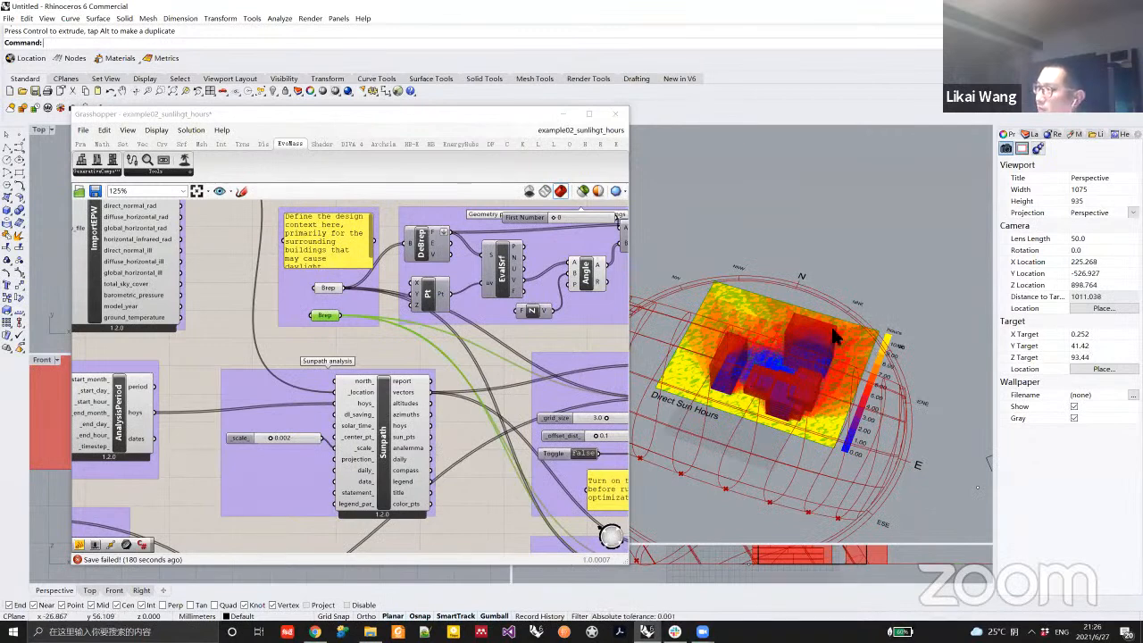
pyautogui.scroll(-5, 297, 345)
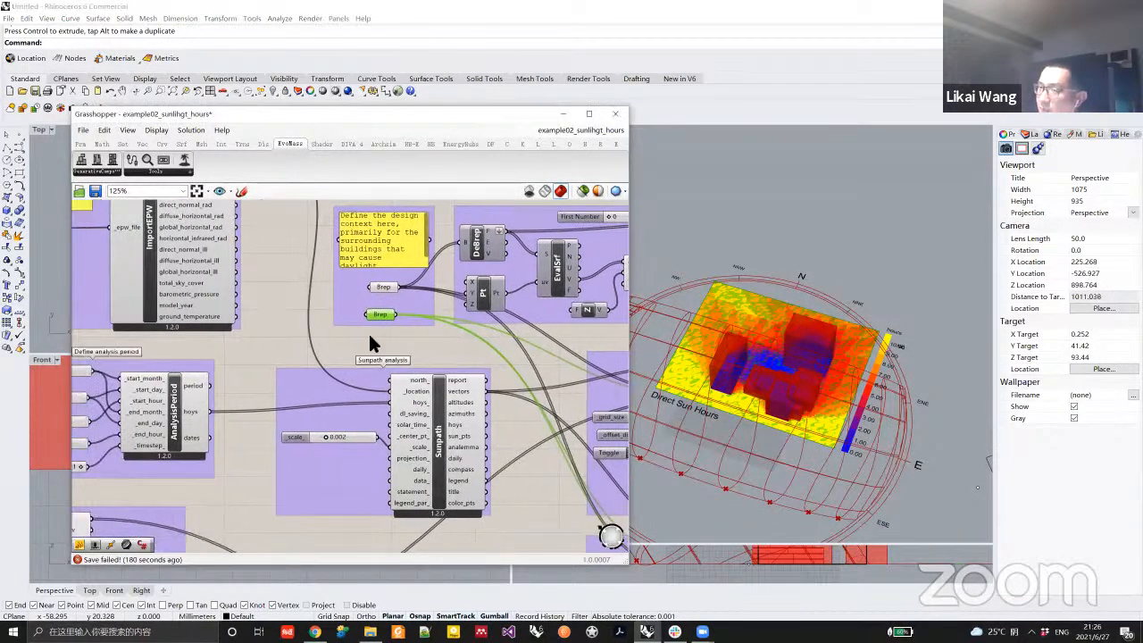
# Examine the weather data group and the .epw file path stored in the Path parameter feeding ImportEPW.
pyautogui.scroll(5, 290, 305)
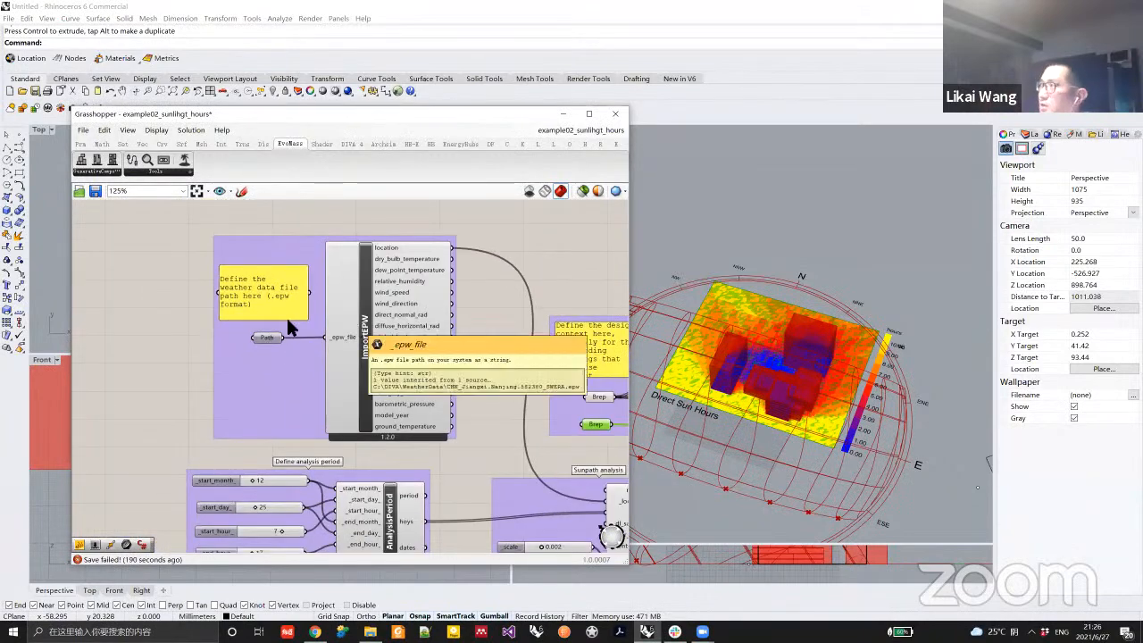
pyautogui.scroll(4, 271, 346)
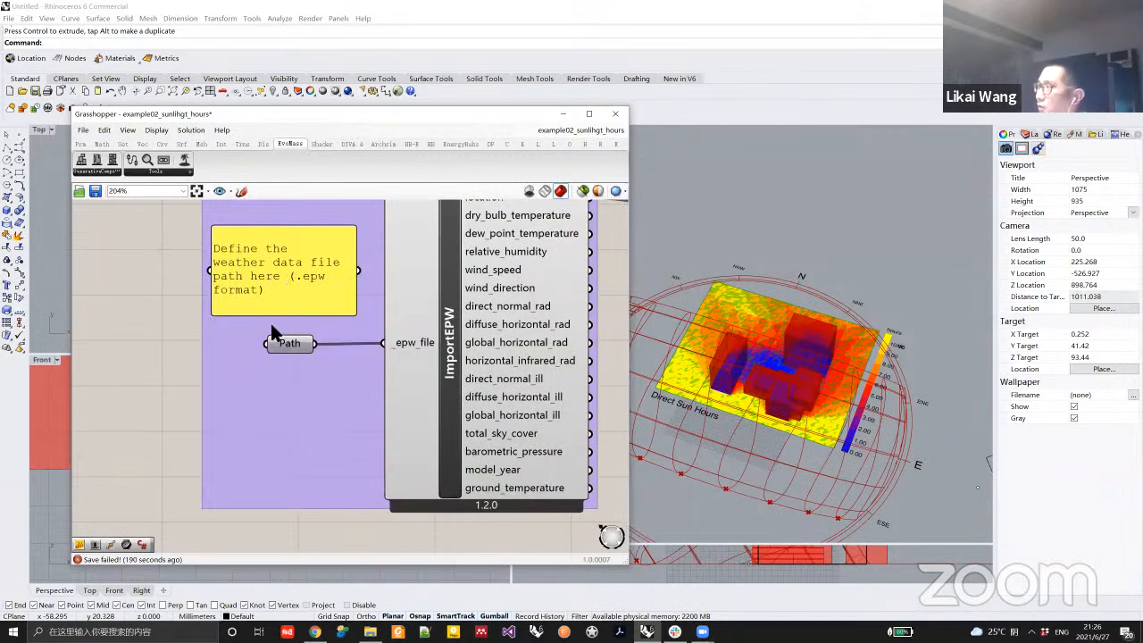
pyautogui.scroll(-2, 284, 347)
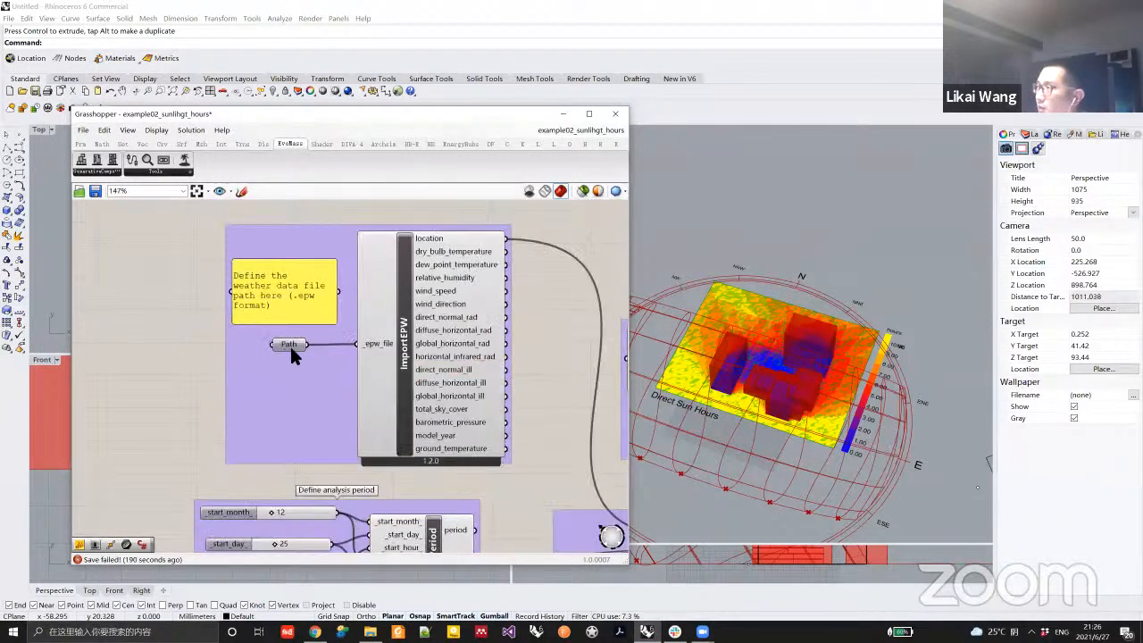
pyautogui.moveTo(291, 352)
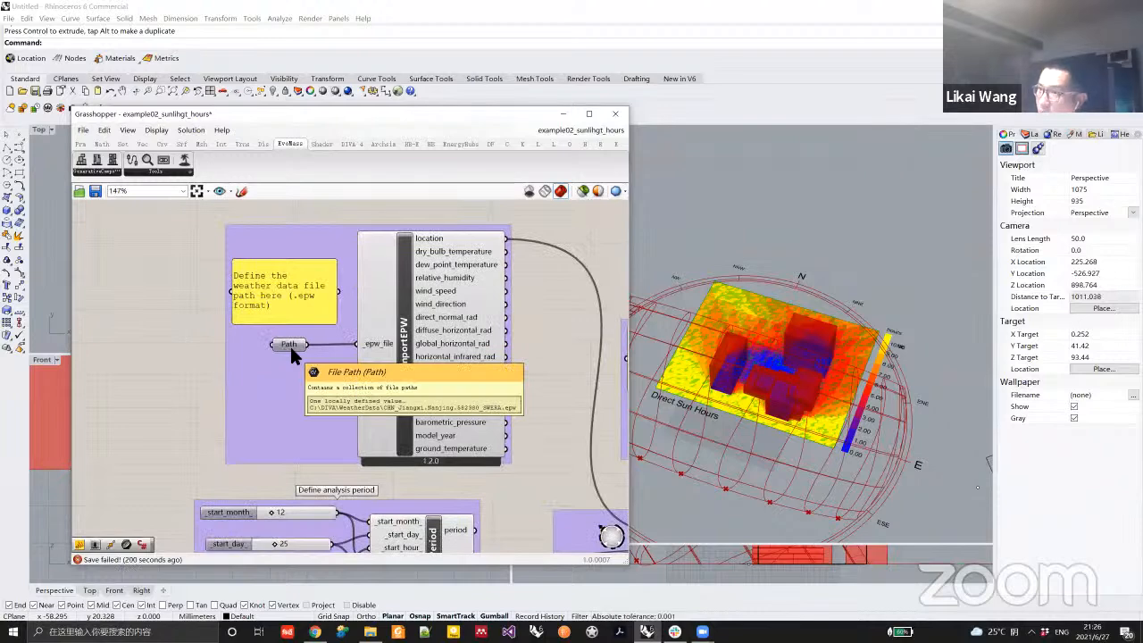
pyautogui.moveTo(309, 378); pyautogui.dragTo(288, 358, button='right')
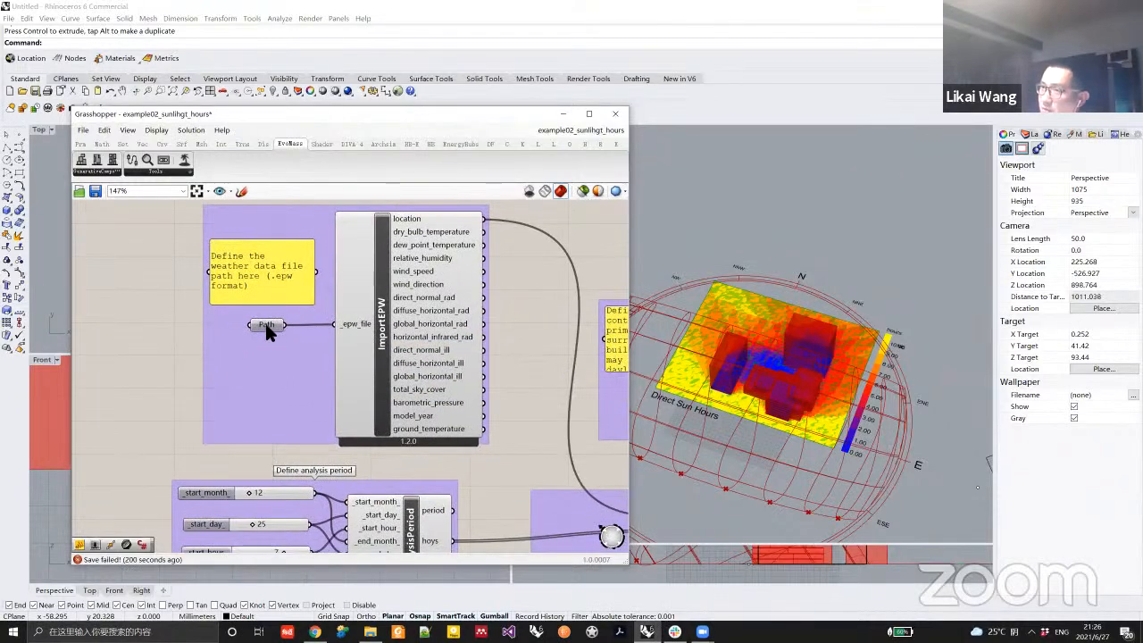
# Set the weather data Path parameter to the existing file CHN_Jiangxi.Nanjing.582380_SWERA.epw from C:\DIVA\WeatherData.
pyautogui.rightClick(264, 324)
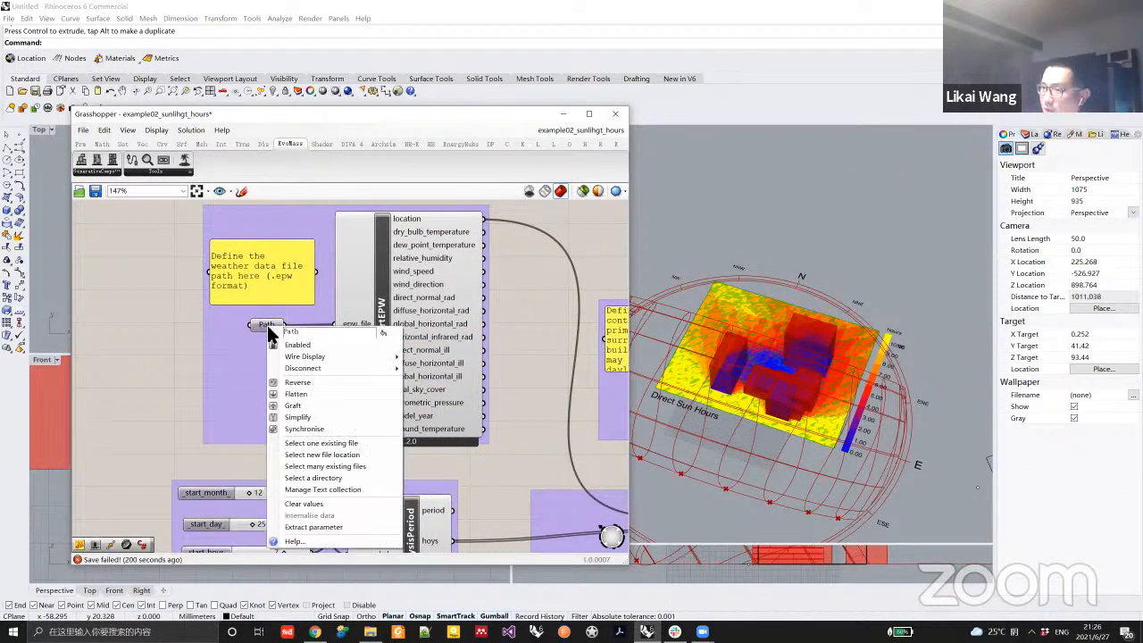
pyautogui.click(319, 443)
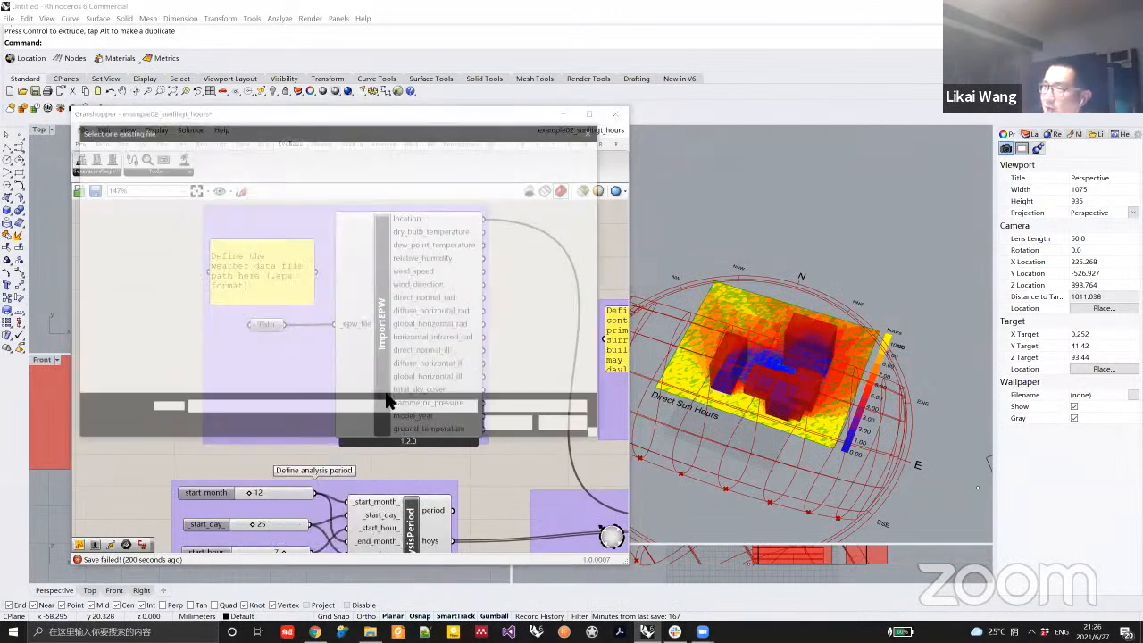
pyautogui.click(125, 386)
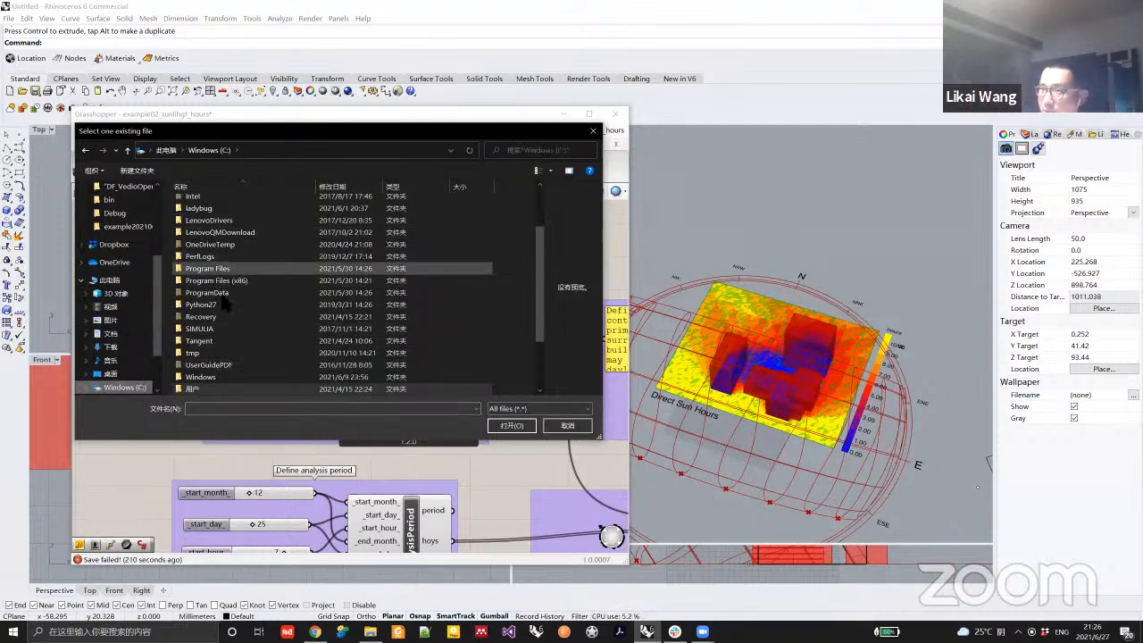
pyautogui.scroll(-1, 243, 314)
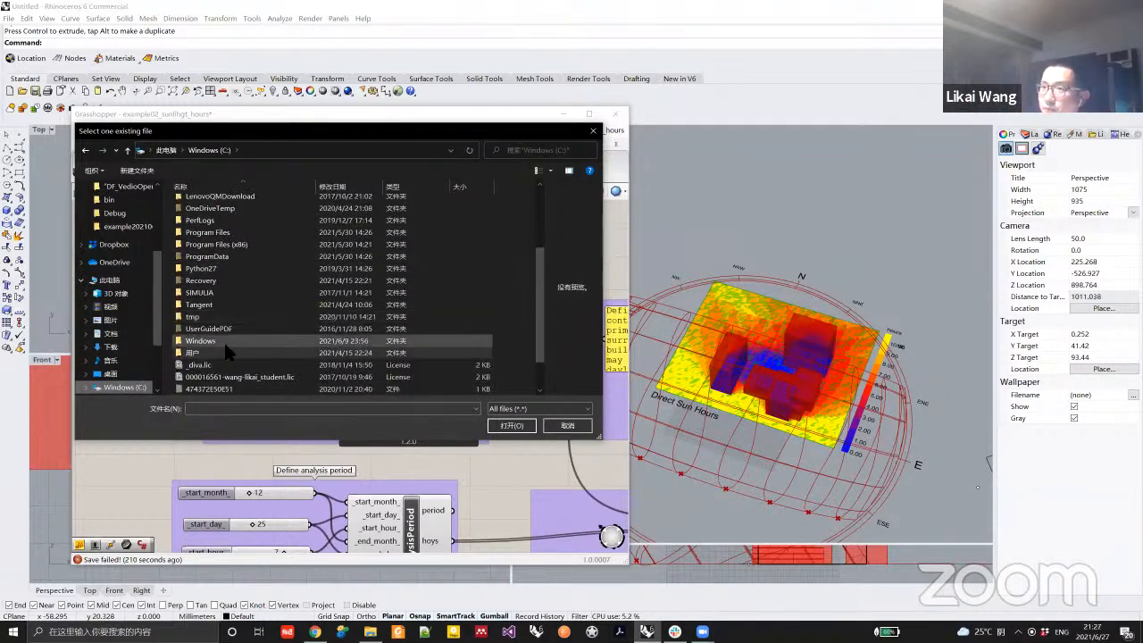
pyautogui.scroll(3, 224, 288)
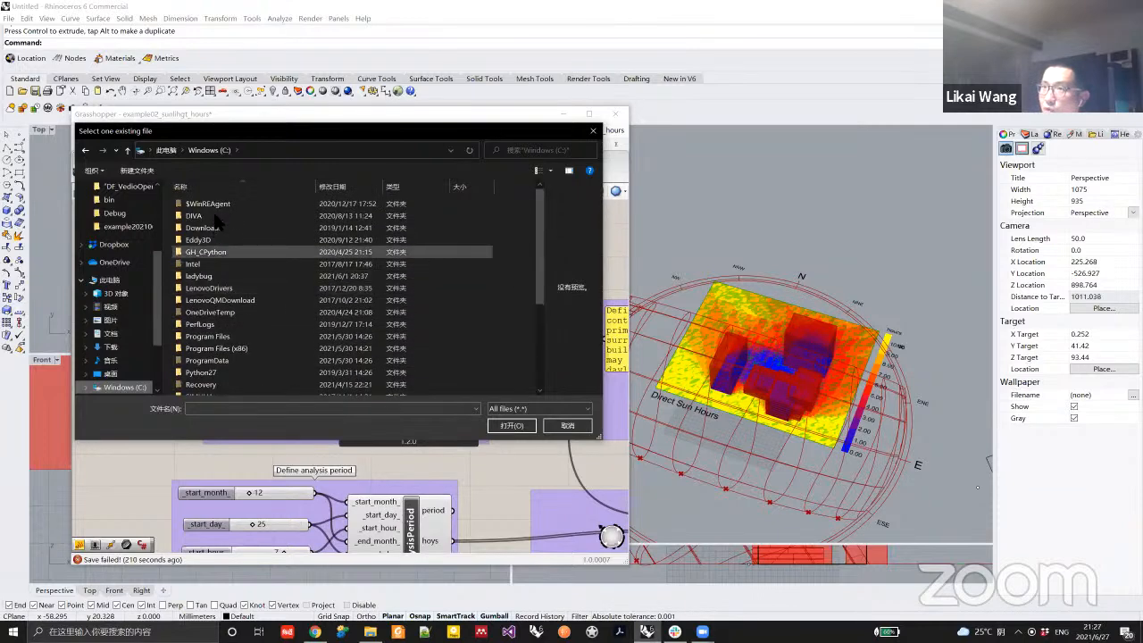
pyautogui.doubleClick(195, 216)
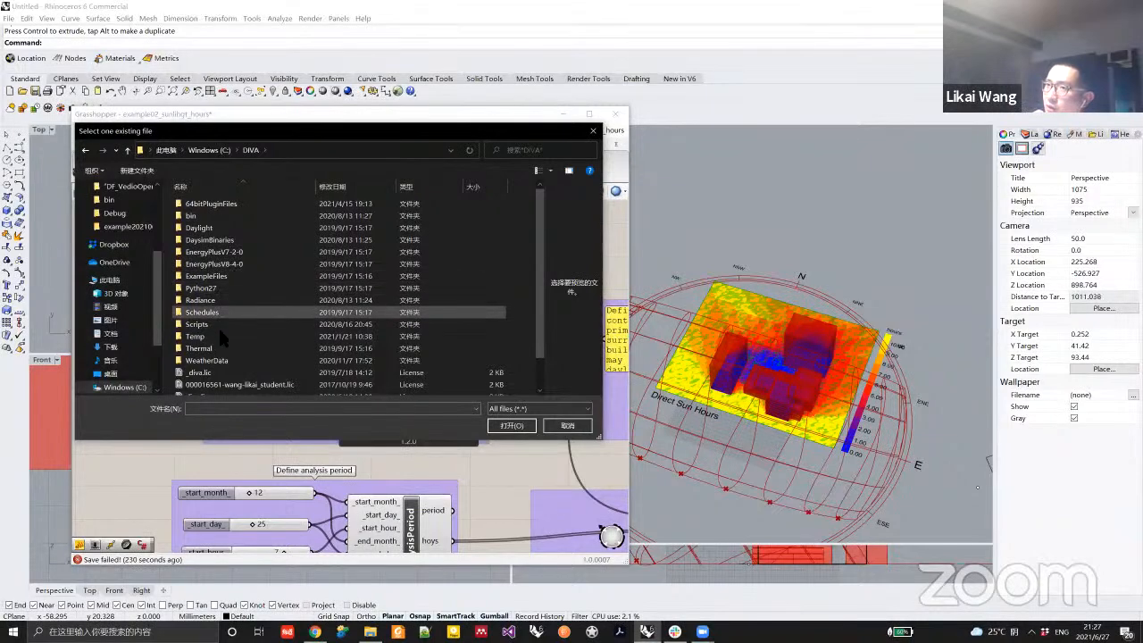
pyautogui.click(214, 359)
pyautogui.doubleClick(214, 359)
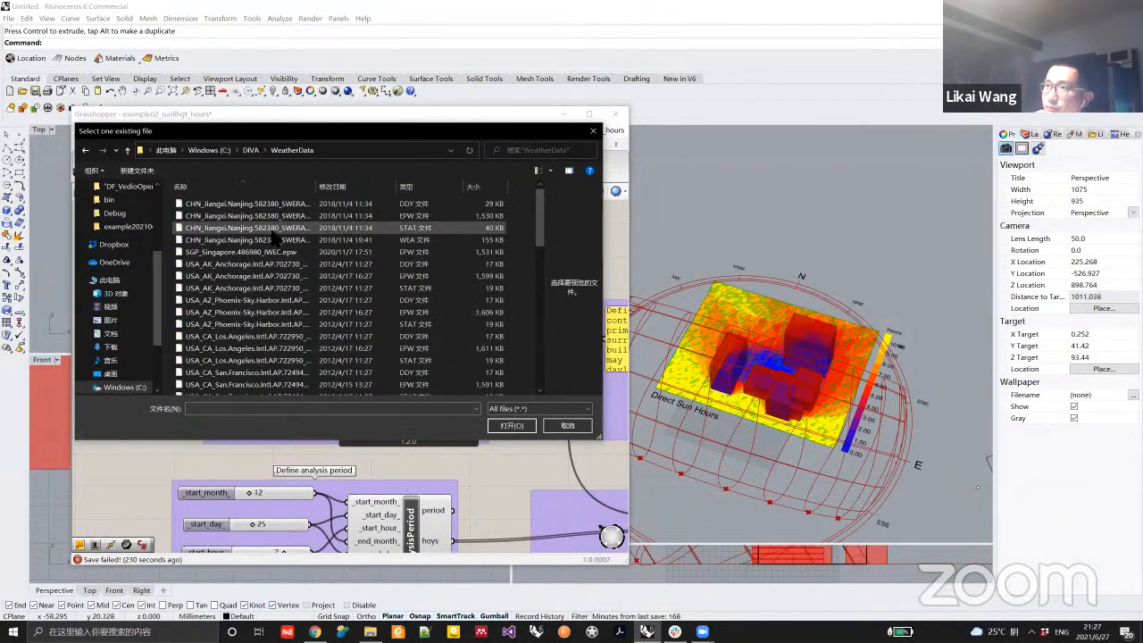
pyautogui.click(250, 215)
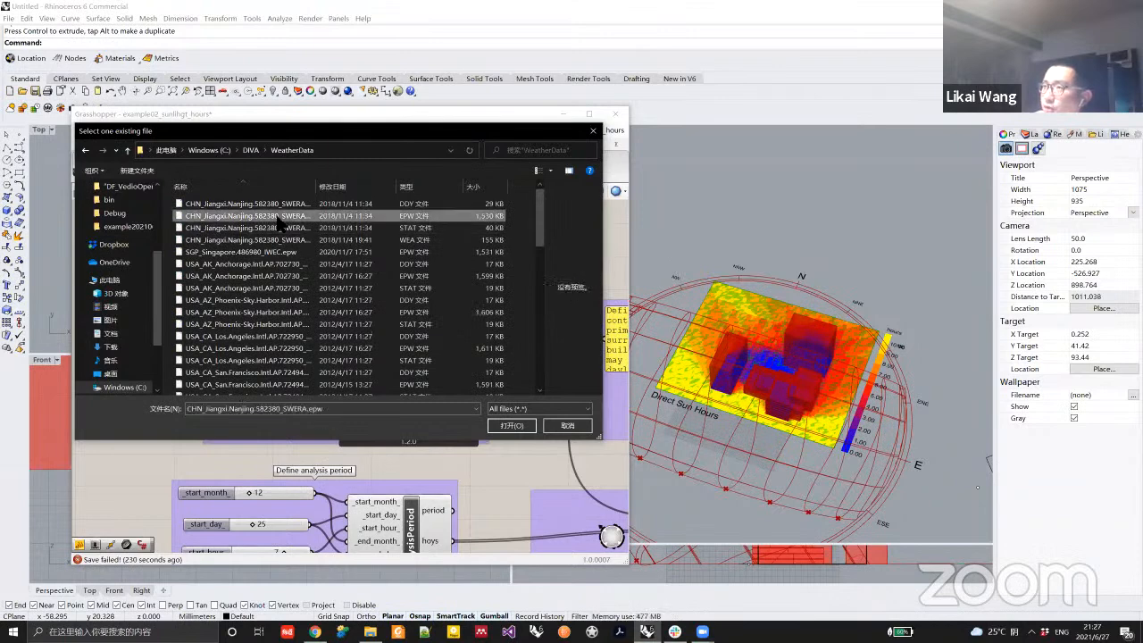
pyautogui.doubleClick(250, 215)
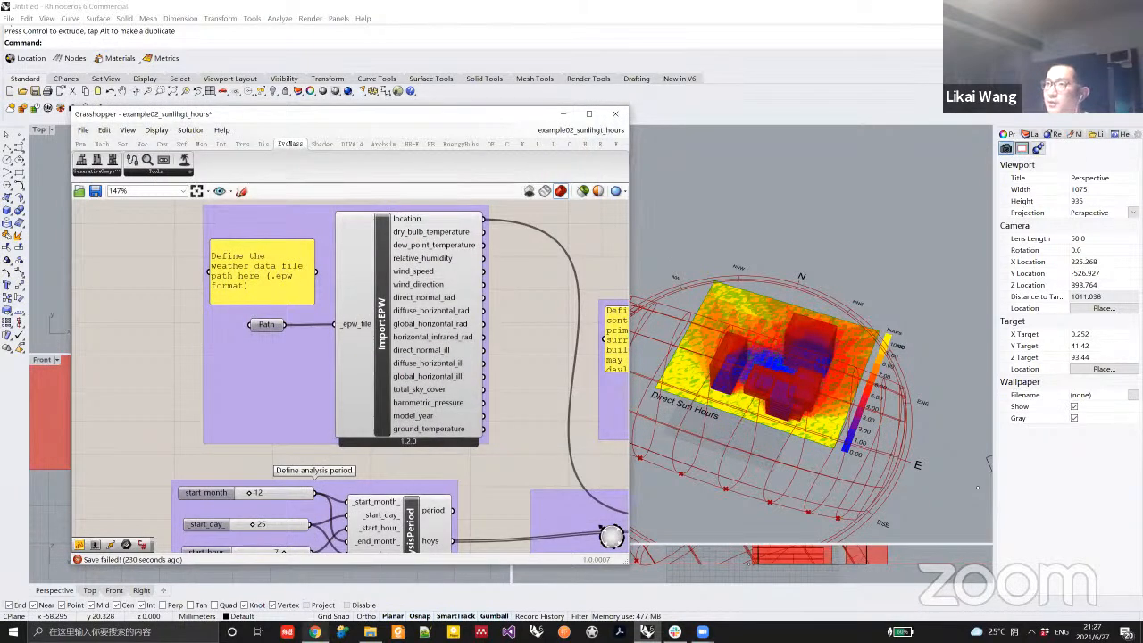
# Switch to Chrome, search Google for epw data in a new tab and open the EnergyPlus Weather Data page.
pyautogui.click(315, 631)
pyautogui.click(417, 10)
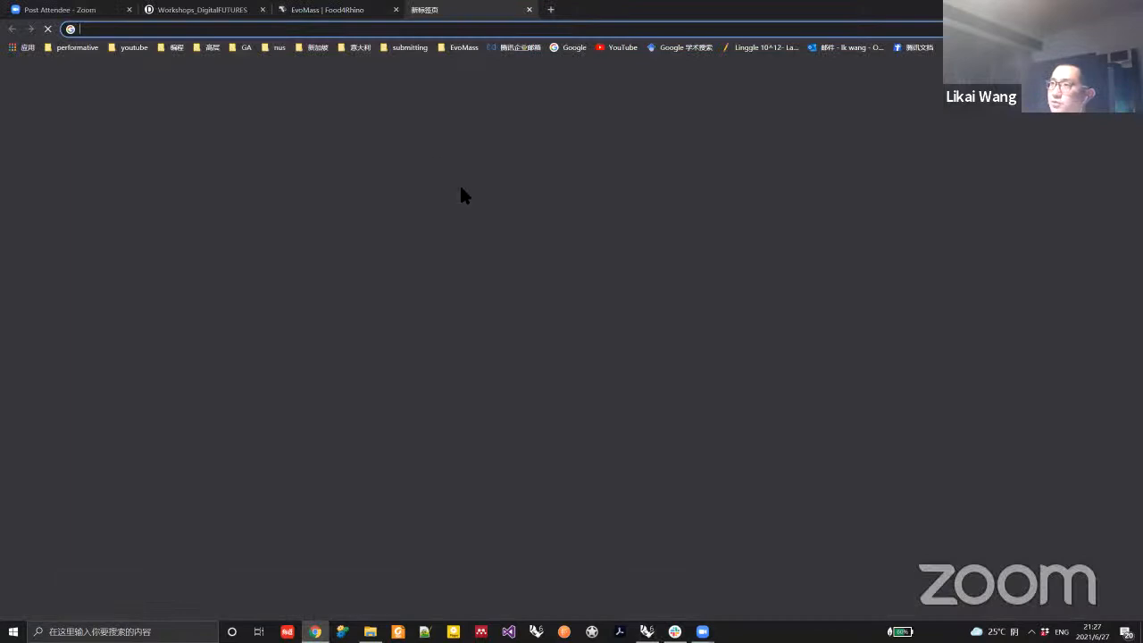
pyautogui.click(452, 236)
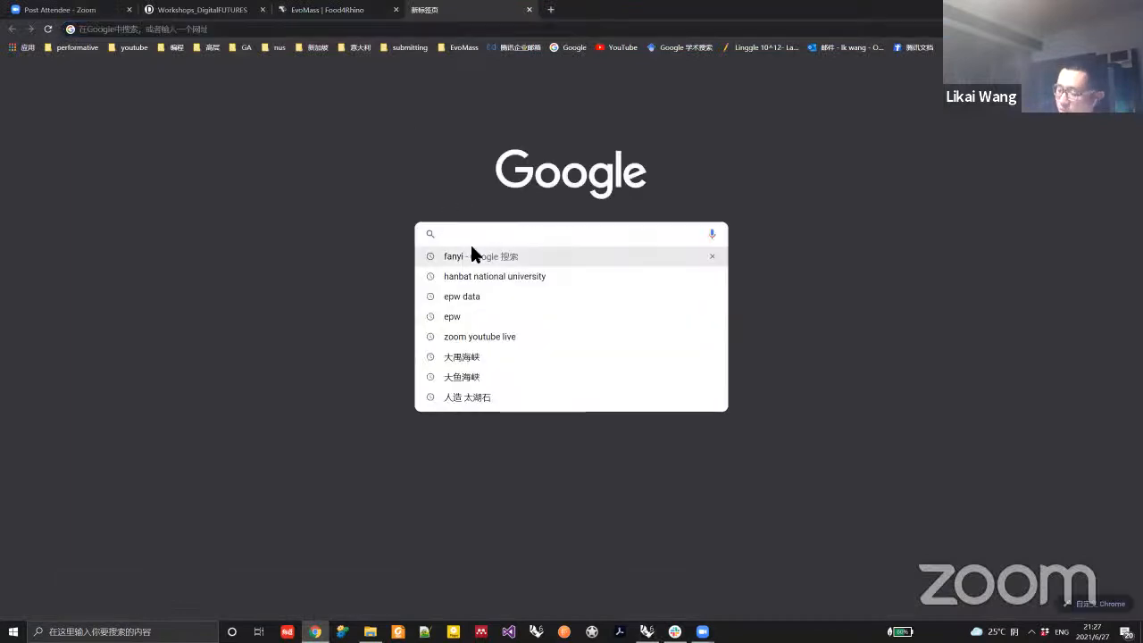
pyautogui.write('epw')
pyautogui.click(488, 284)
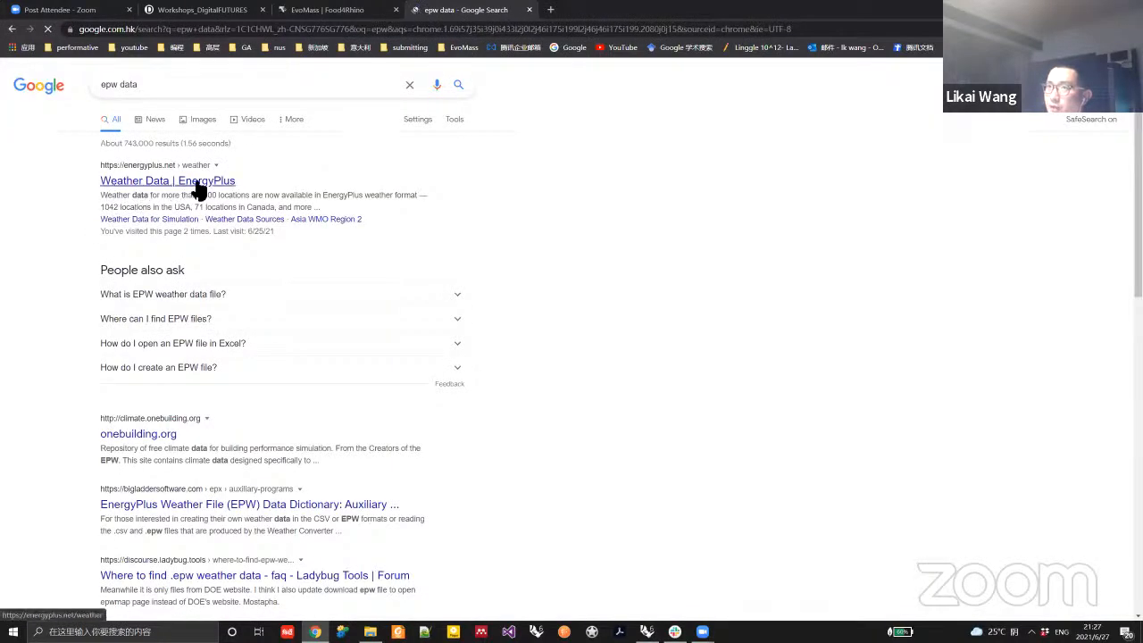
pyautogui.click(193, 182)
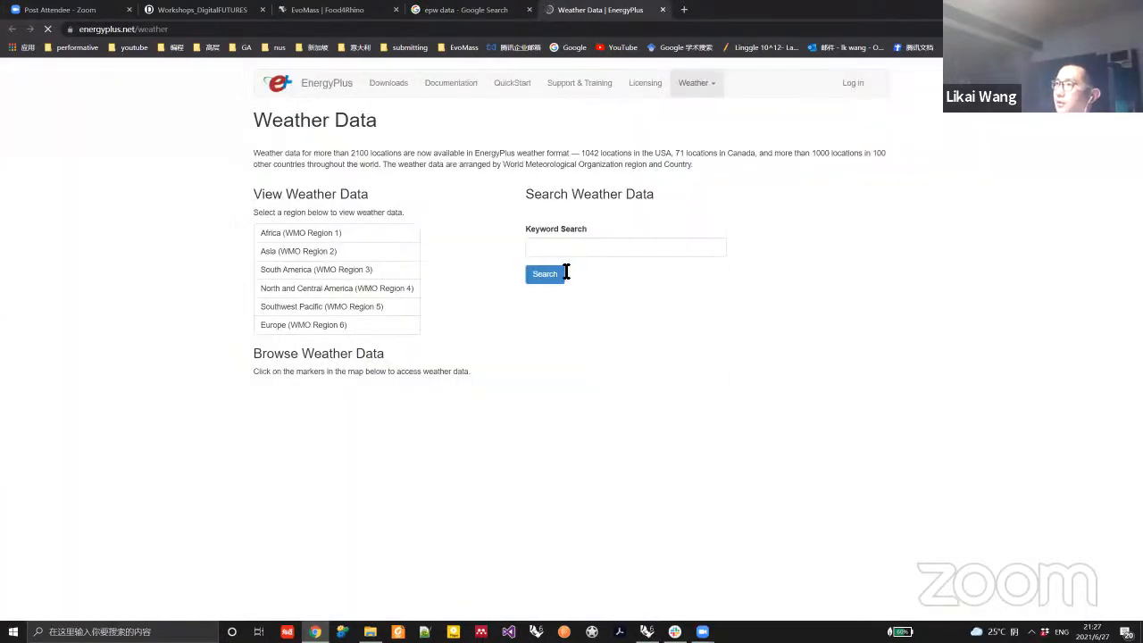
# Search the EnergyPlus weather data for nanjing.
pyautogui.click(566, 247)
pyautogui.write('na')
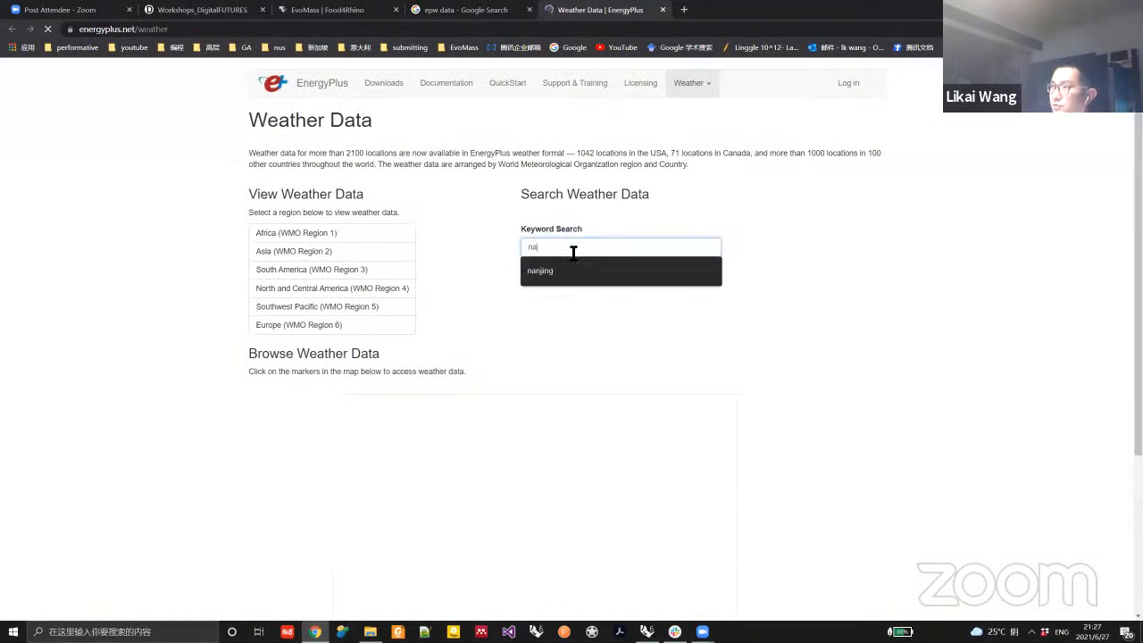
pyautogui.click(570, 271)
pyautogui.click(548, 277)
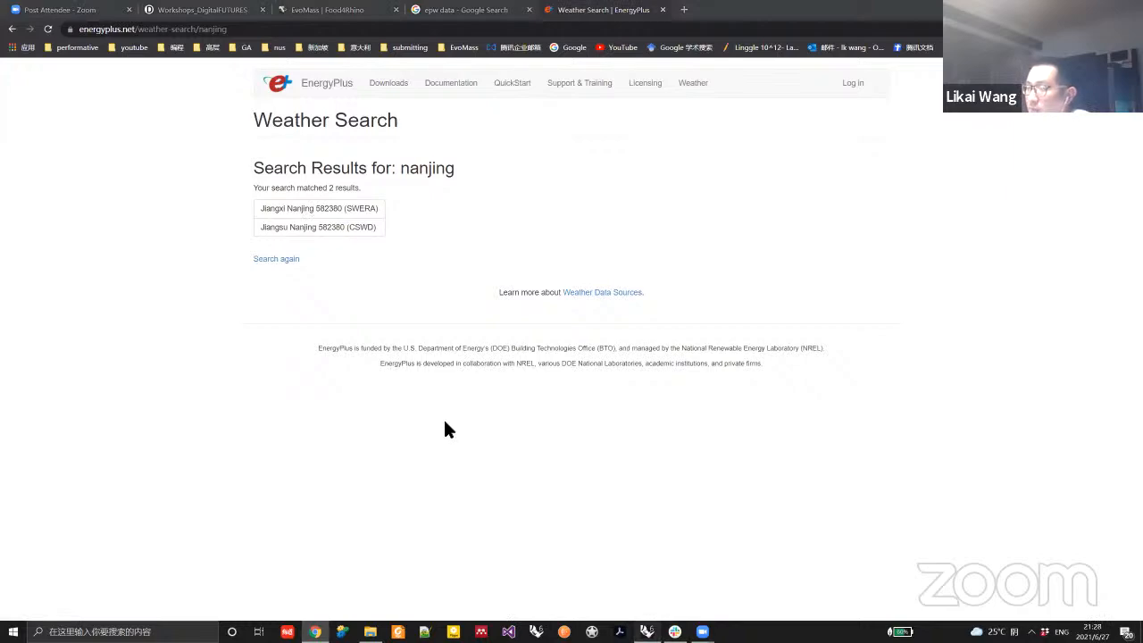
# Return to Grasshopper and examine how the sunlight analysis, fitness function, optimization and AddingMass groups are connected.
pyautogui.hotkey('alt', 'Tab')
pyautogui.scroll(-4, 362, 350)
pyautogui.moveTo(432, 377); pyautogui.dragTo(356, 316, button='right')
pyautogui.moveTo(473, 375); pyautogui.dragTo(355, 296, button='right')
pyautogui.moveTo(389, 440); pyautogui.dragTo(400, 411, button='right')
pyautogui.moveTo(353, 455); pyautogui.dragTo(339, 458, button='right')
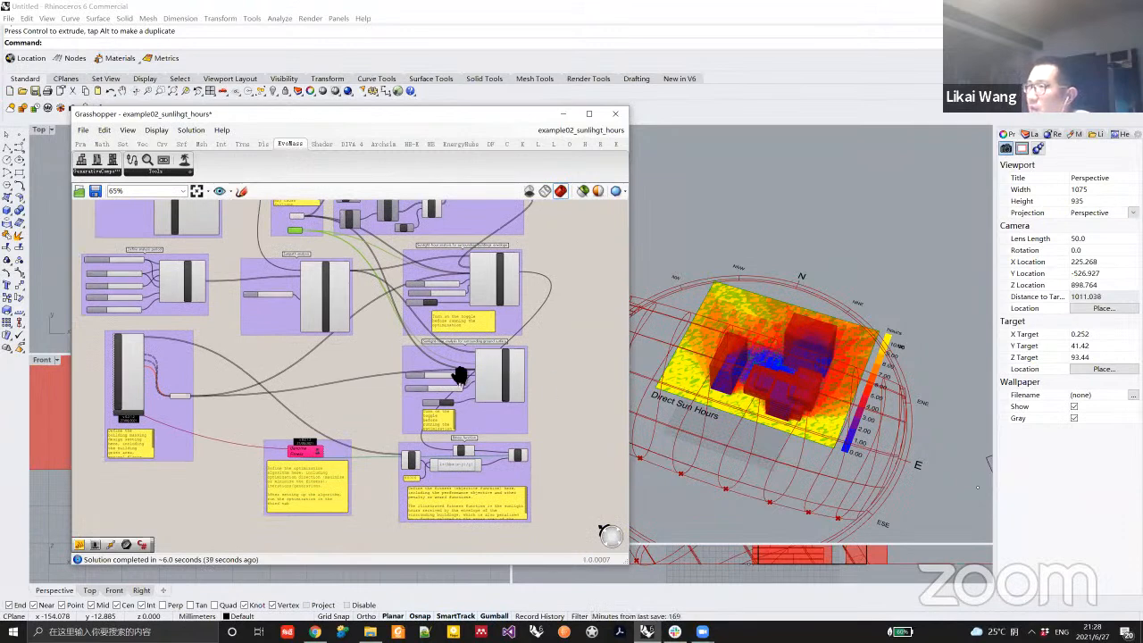
pyautogui.moveTo(423, 324); pyautogui.dragTo(416, 309, button='right')
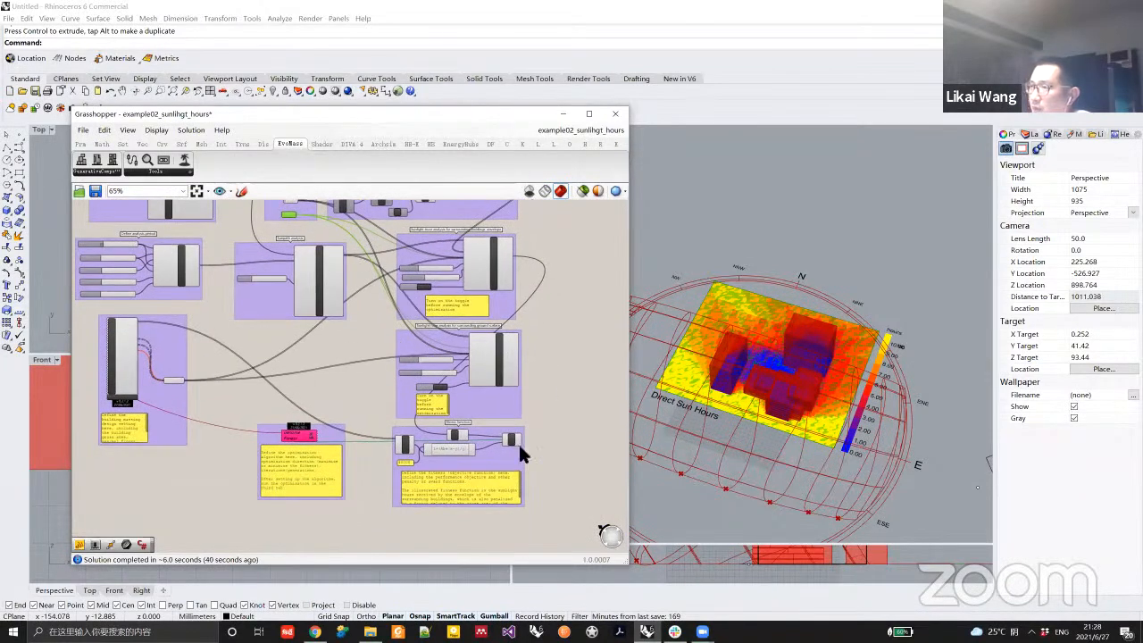
pyautogui.moveTo(399, 264); pyautogui.dragTo(424, 321, button='right')
pyautogui.moveTo(434, 492); pyautogui.dragTo(398, 405, button='right')
pyautogui.scroll(1, 395, 408)
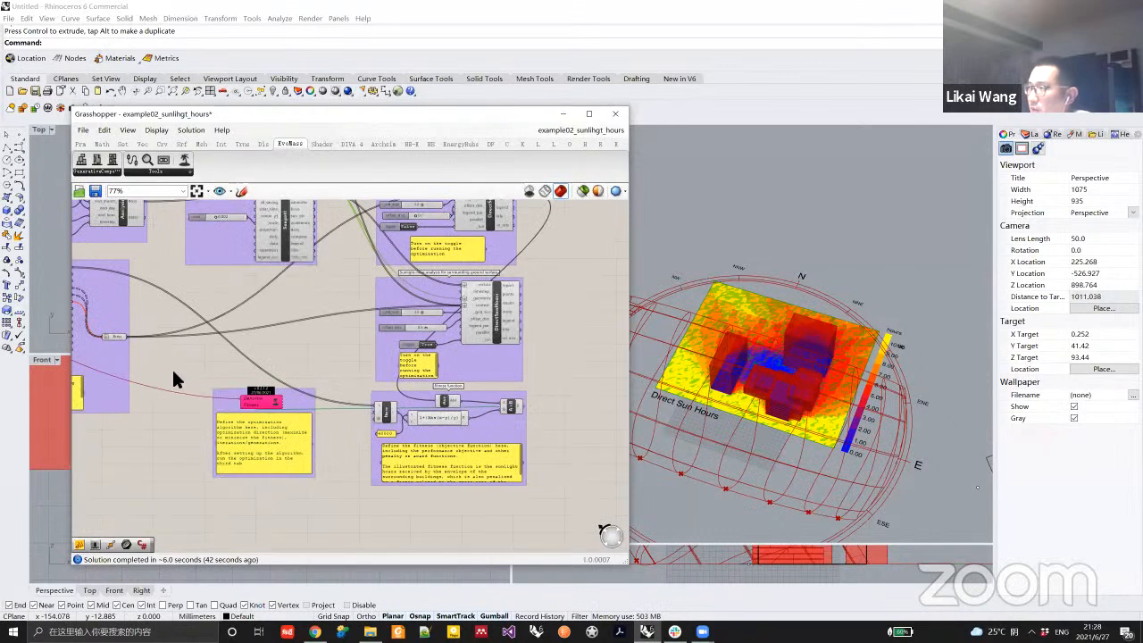
pyautogui.moveTo(259, 371); pyautogui.dragTo(400, 379, button='right')
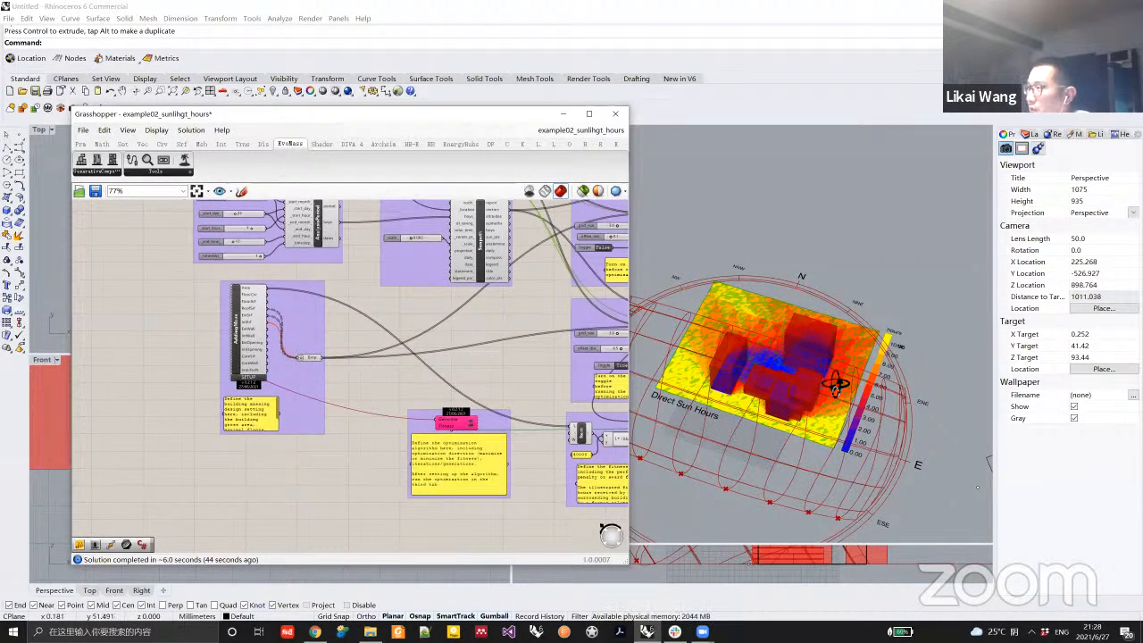
# Orbit the Perspective view around the sunlight map and generate a new massing variant with the AddingMass component.
pyautogui.moveTo(835, 384); pyautogui.dragTo(806, 252, button='right')
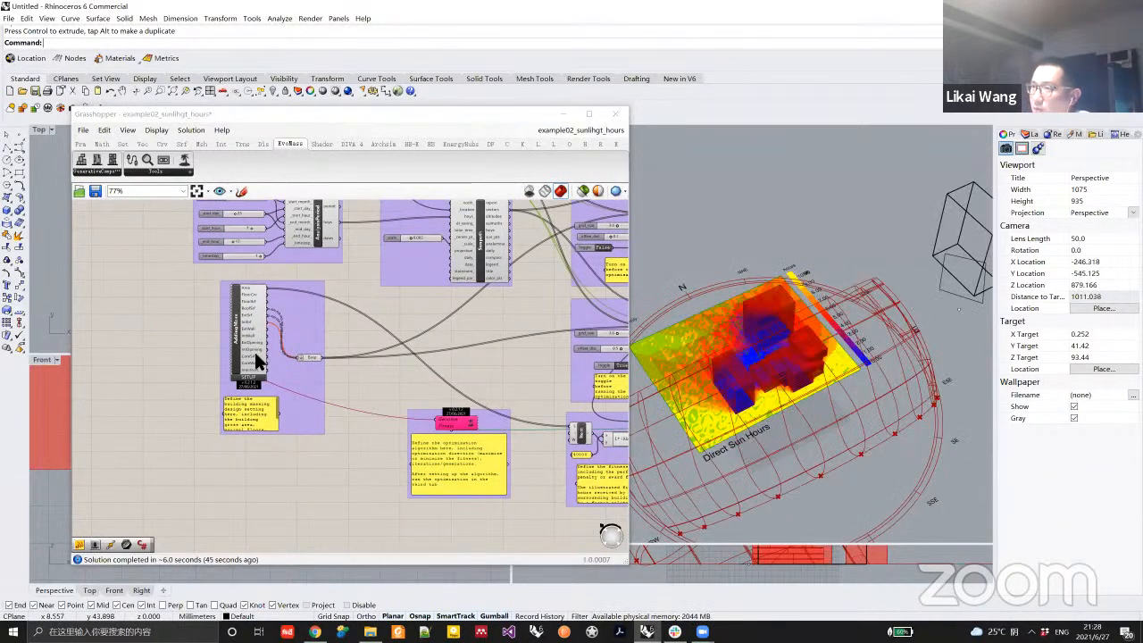
pyautogui.scroll(3, 253, 353)
pyautogui.rightClick(254, 353)
pyautogui.click(298, 413)
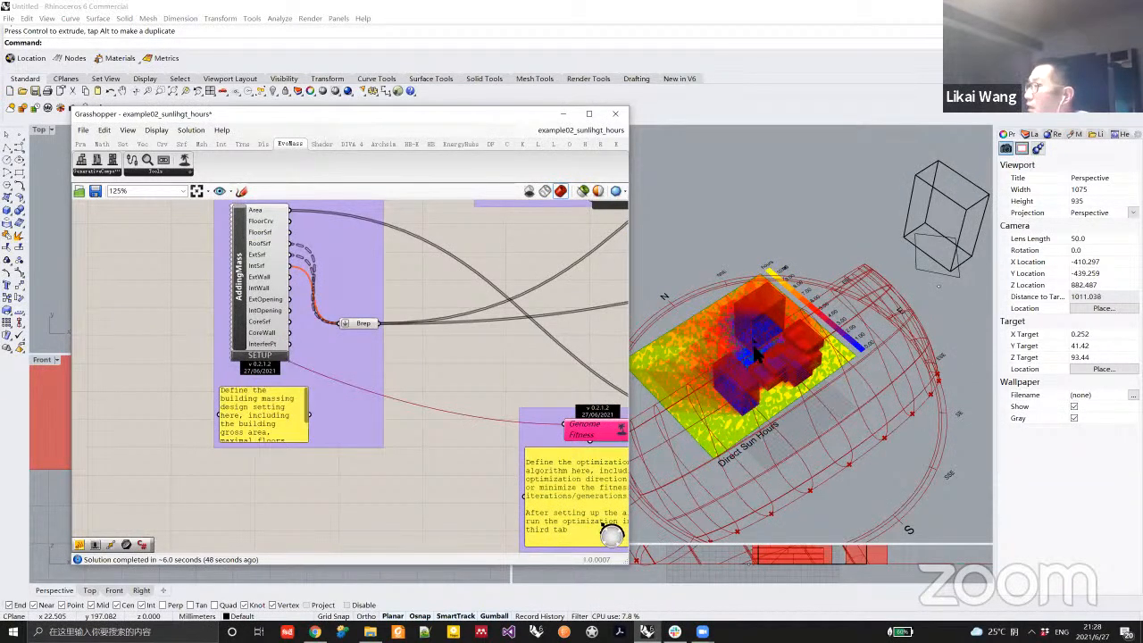
# Switch off the ground surface sunlight analysis and switch on the building envelope analysis using their Boolean toggles.
pyautogui.scroll(-1, 384, 397)
pyautogui.moveTo(383, 397); pyautogui.dragTo(401, 421, button='right')
pyautogui.scroll(-2, 306, 321)
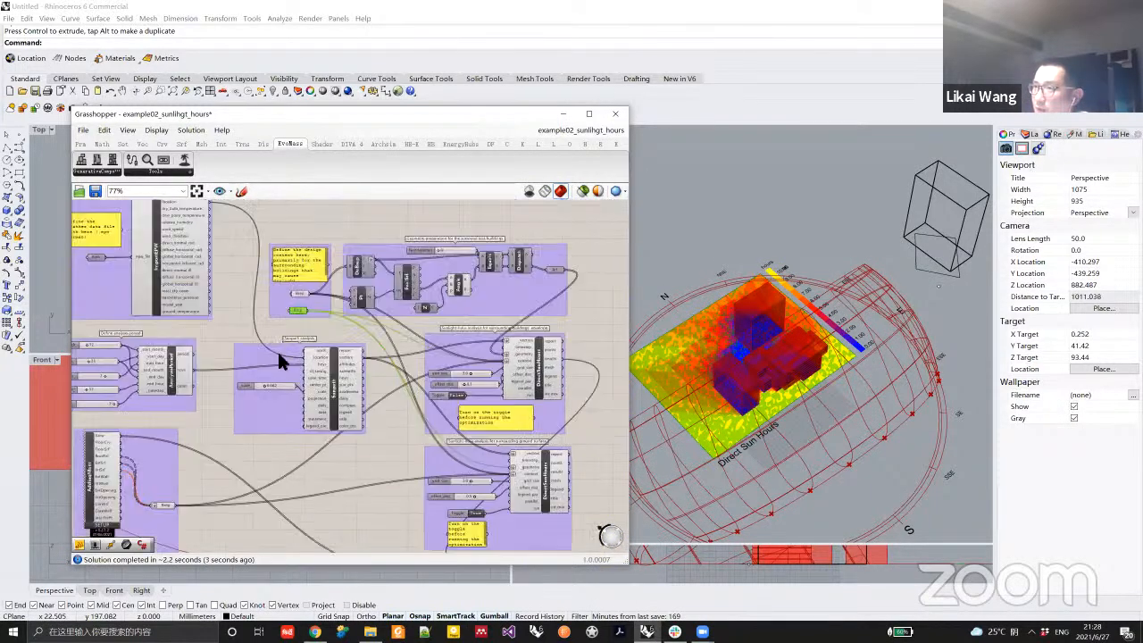
pyautogui.click(284, 326)
pyautogui.moveTo(289, 375); pyautogui.dragTo(414, 292, button='right')
pyautogui.moveTo(436, 360); pyautogui.dragTo(399, 426, button='right')
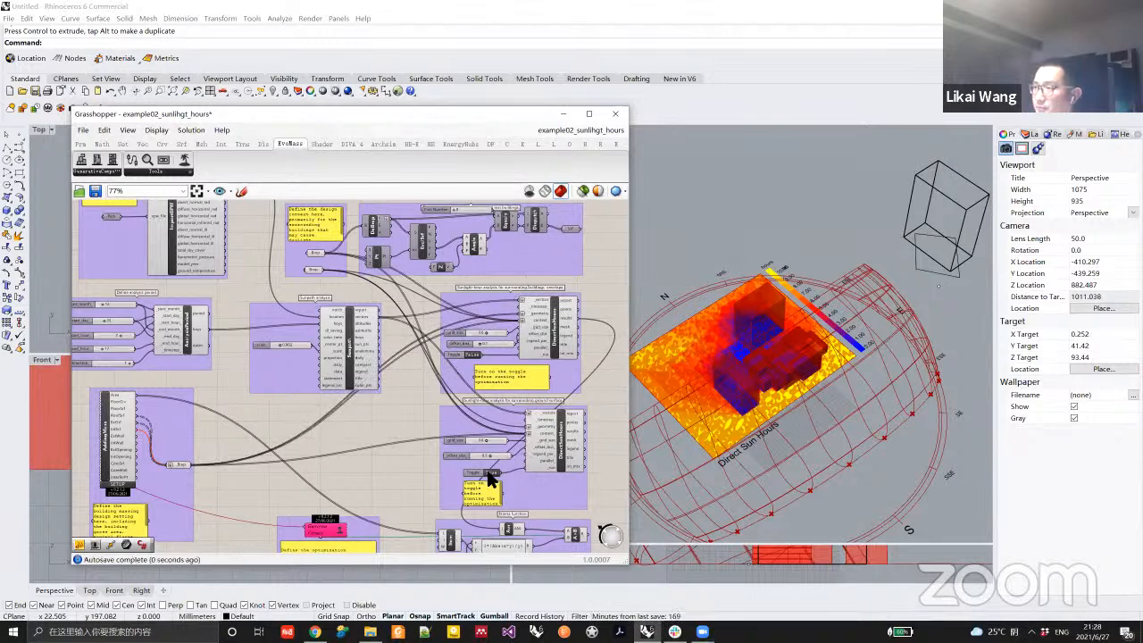
pyautogui.doubleClick(476, 355)
pyautogui.doubleClick(475, 355)
# Generate another AddingMass massing variant and inspect the sunlight hours on its envelope from several sides.
pyautogui.moveTo(810, 391); pyautogui.dragTo(230, 447, button='right')
pyautogui.moveTo(121, 483); pyautogui.dragTo(243, 435, button='right')
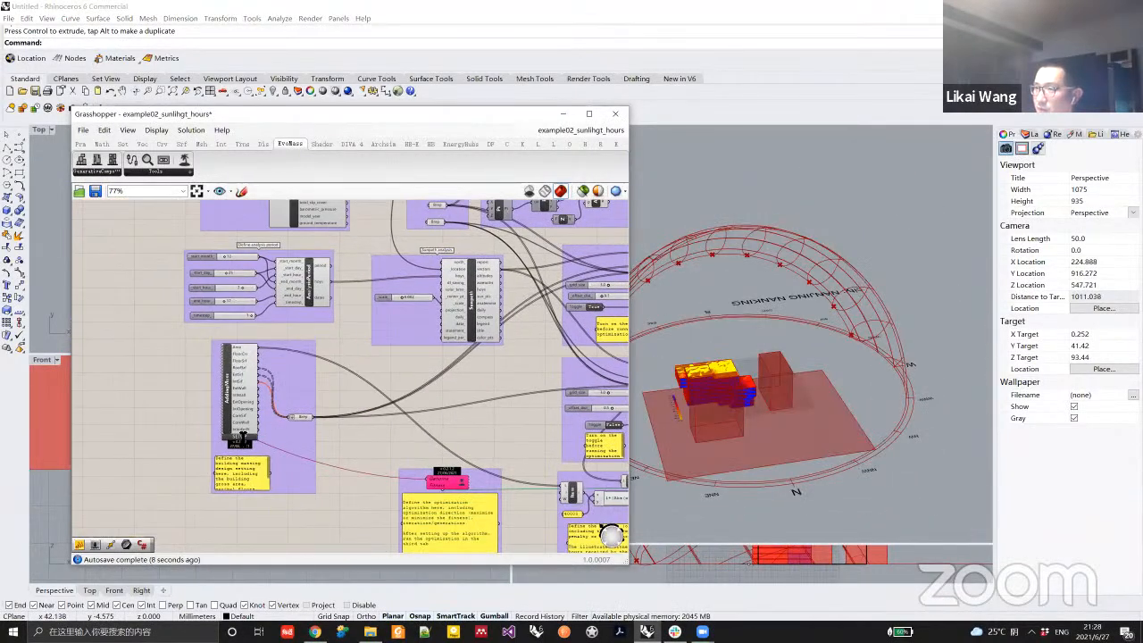
pyautogui.rightClick(276, 498)
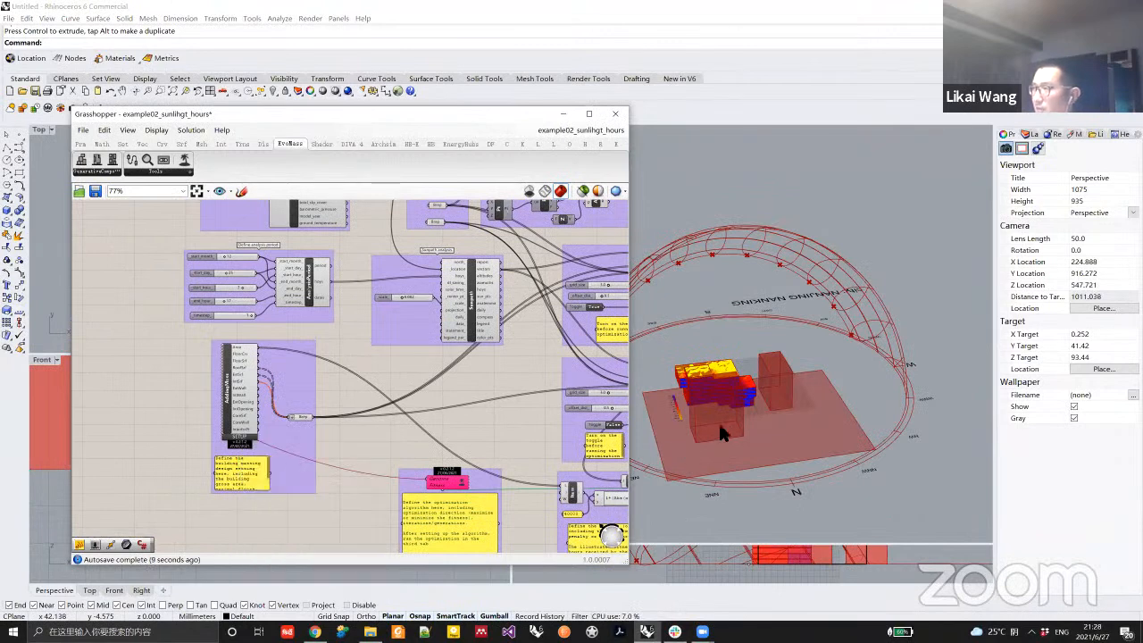
pyautogui.rightClick(687, 421)
pyautogui.moveTo(732, 430); pyautogui.dragTo(766, 390, button='right')
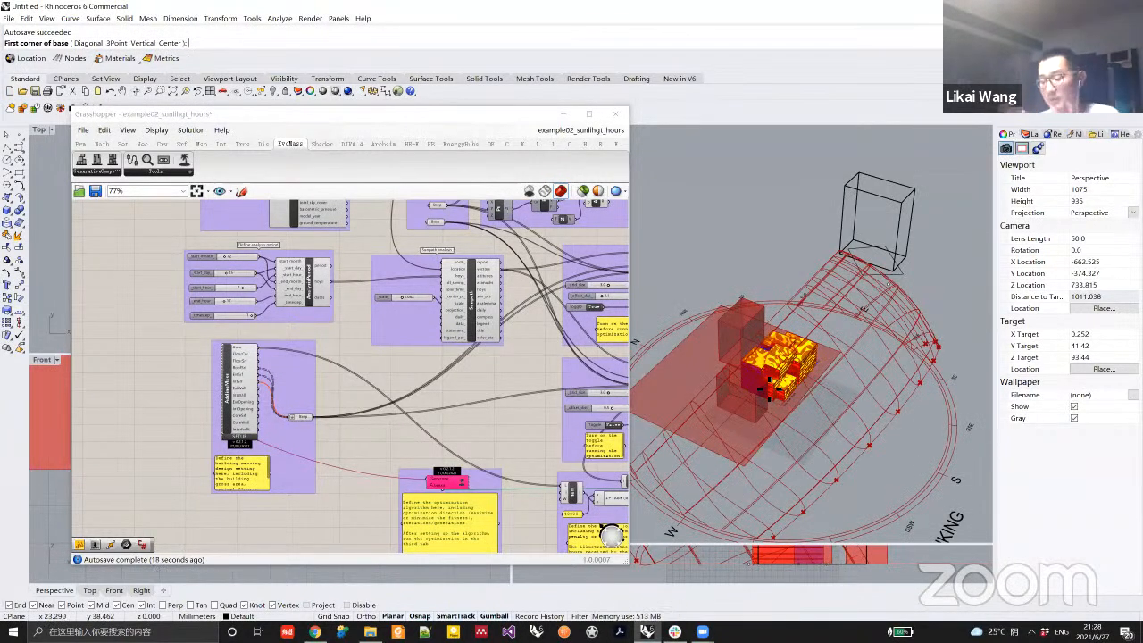
pyautogui.rightClick(239, 437)
pyautogui.click(279, 497)
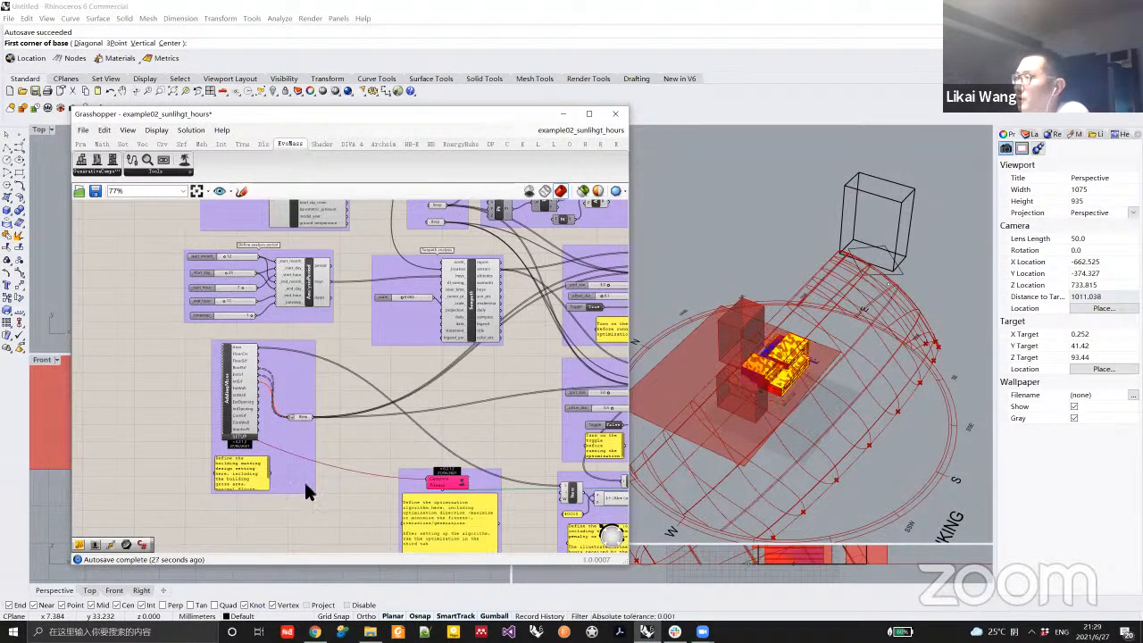
pyautogui.moveTo(824, 398); pyautogui.dragTo(671, 395, button='right')
# Save the example02_sunlihgt_hours definition, then switch to the open unnamed document and widen the Grasshopper window.
pyautogui.scroll(-2, 430, 330)
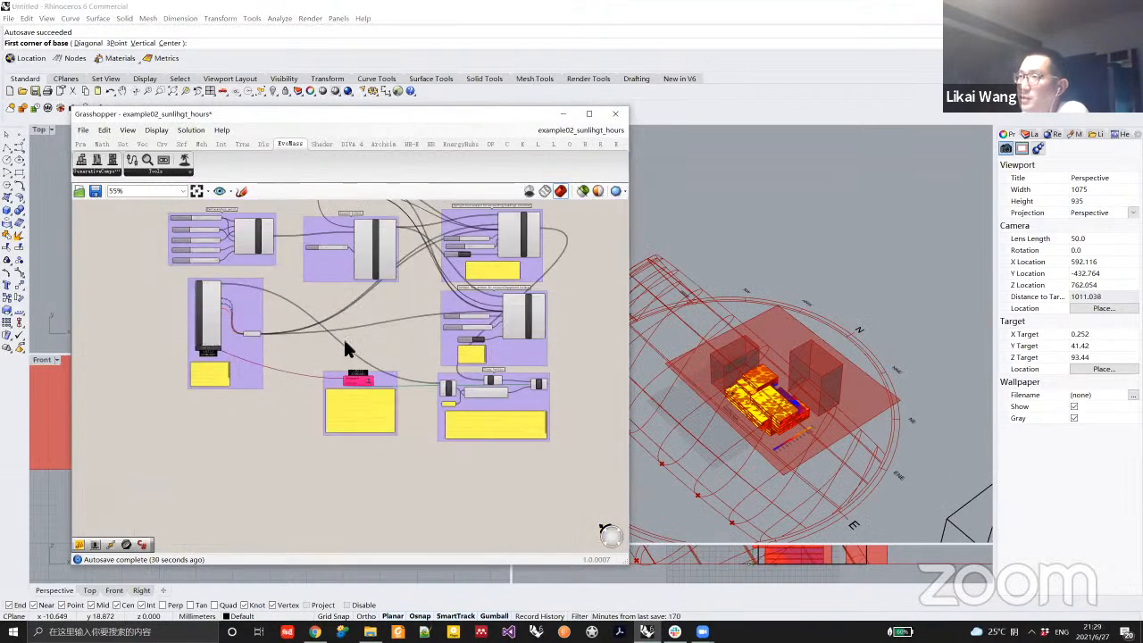
pyautogui.click(95, 193)
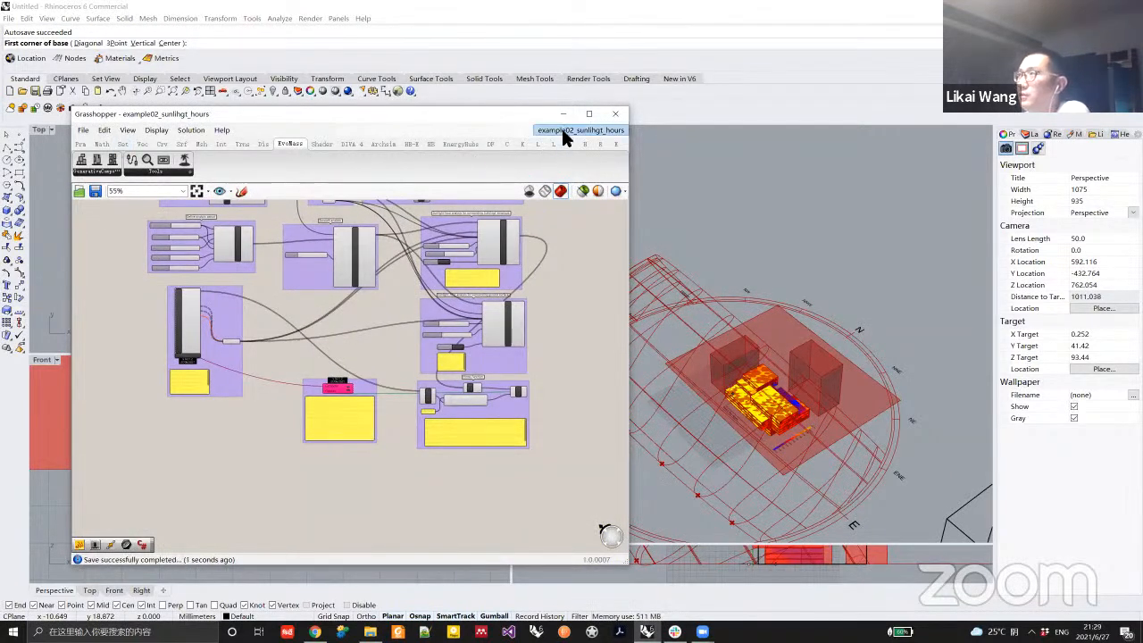
pyautogui.moveTo(562, 134)
pyautogui.click(578, 225)
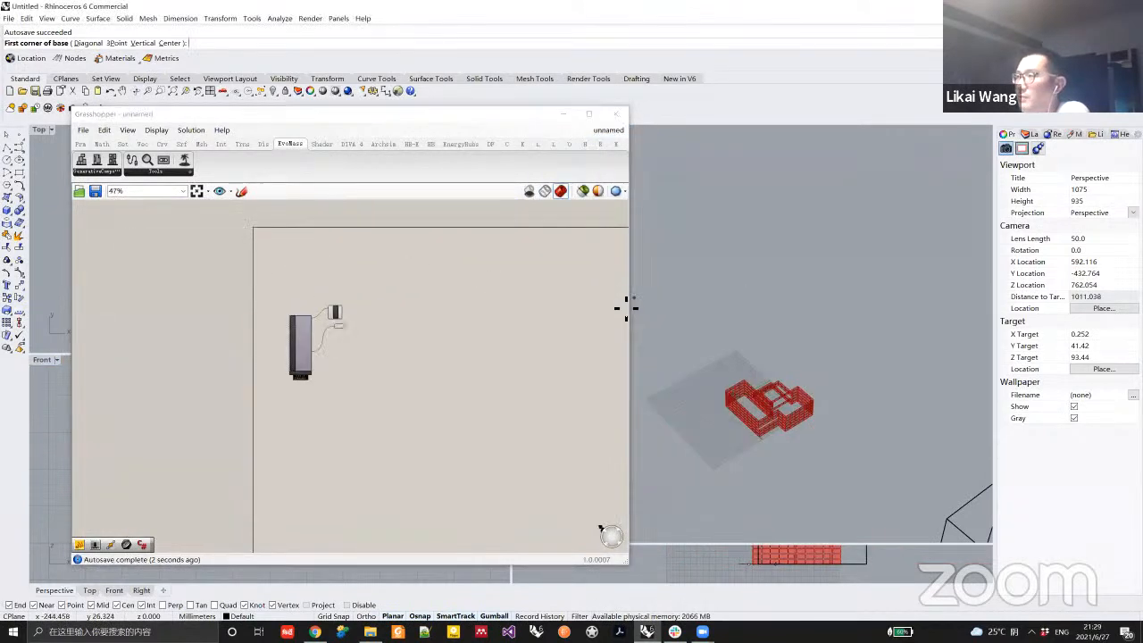
pyautogui.moveTo(633, 296); pyautogui.dragTo(704, 296)
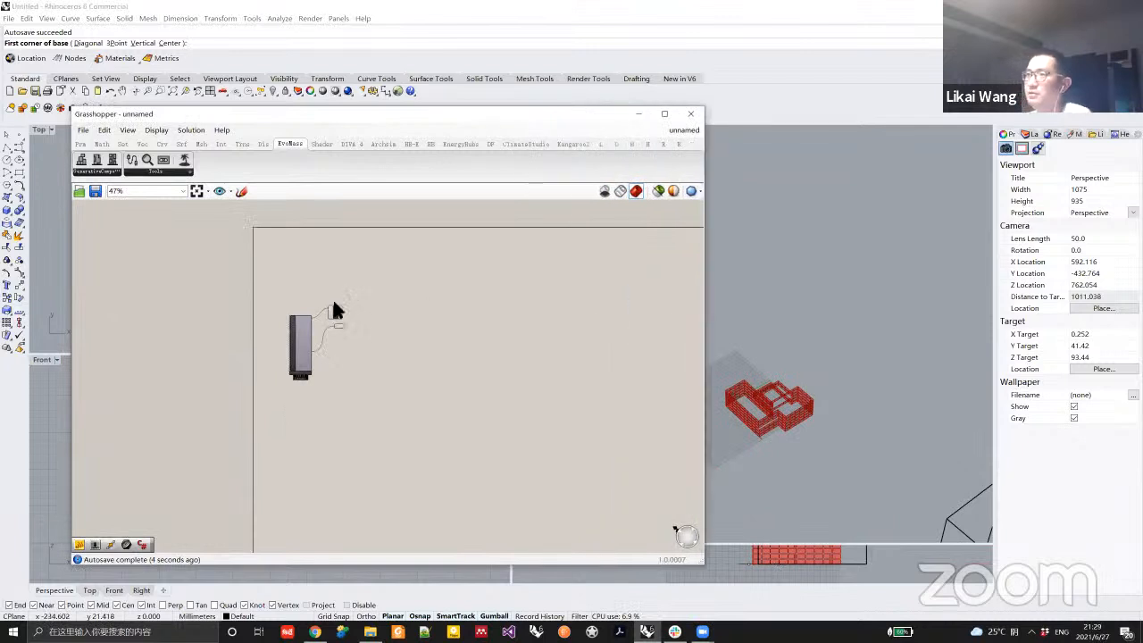
# Delete the two components wired to the AddingMass outputs in the unnamed definition.
pyautogui.moveTo(381, 402); pyautogui.dragTo(247, 257)
pyautogui.scroll(3, 328, 301)
pyautogui.press('Delete')
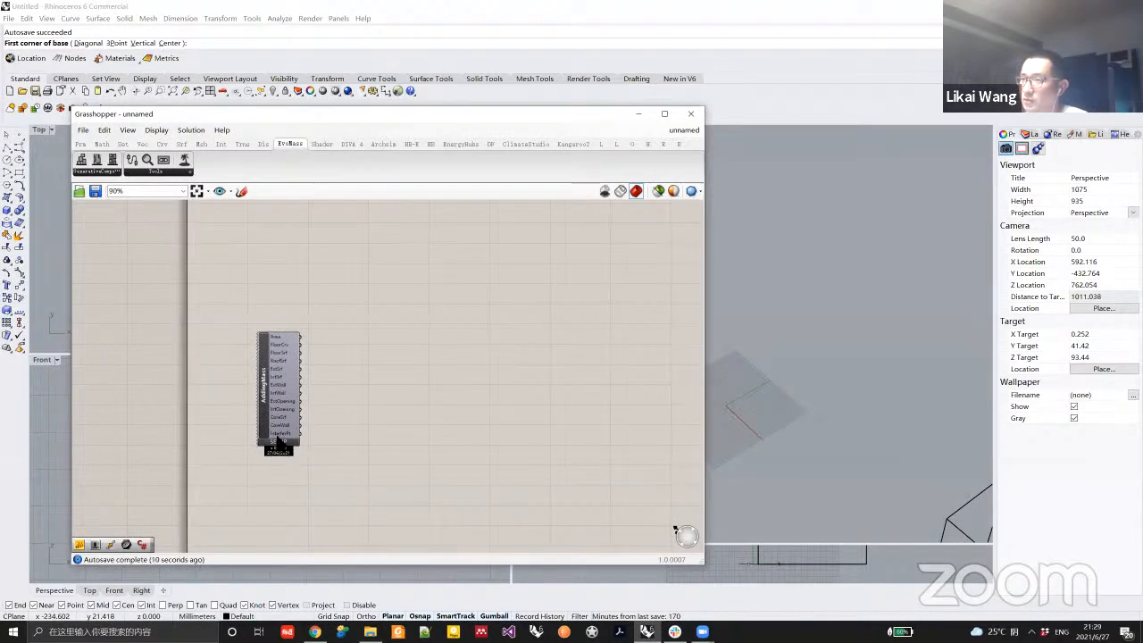
# View the AddingMass settings in the AdditiveMassingEditor, close it, and turn on the component's geometry preview.
pyautogui.click(279, 441)
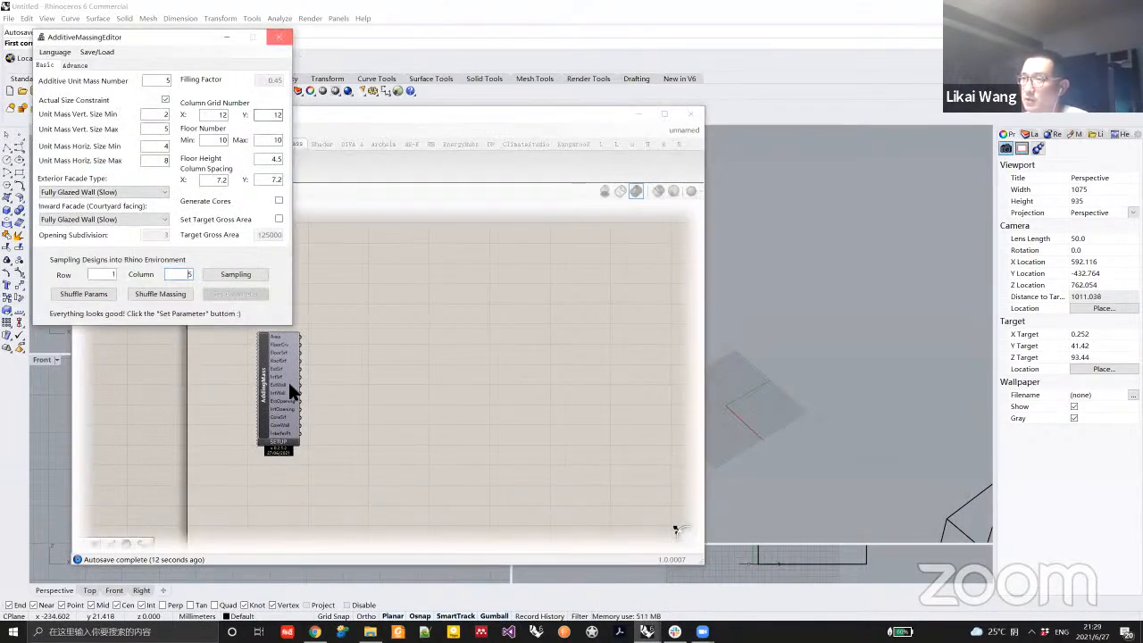
pyautogui.click(278, 37)
pyautogui.rightClick(297, 377)
pyautogui.click(308, 382)
pyautogui.rightClick(808, 402)
# Place the ClimateStudio CS Workflow Templates component on the canvas and move AddingMass down and aside to make room.
pyautogui.click(524, 145)
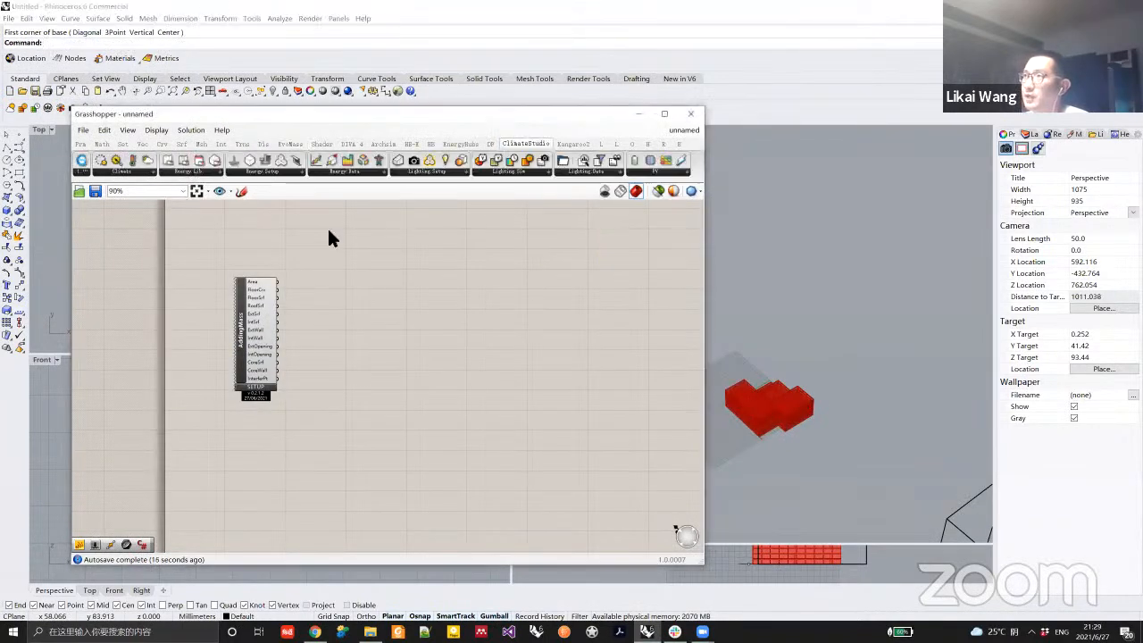
pyautogui.moveTo(250, 310); pyautogui.dragTo(251, 389)
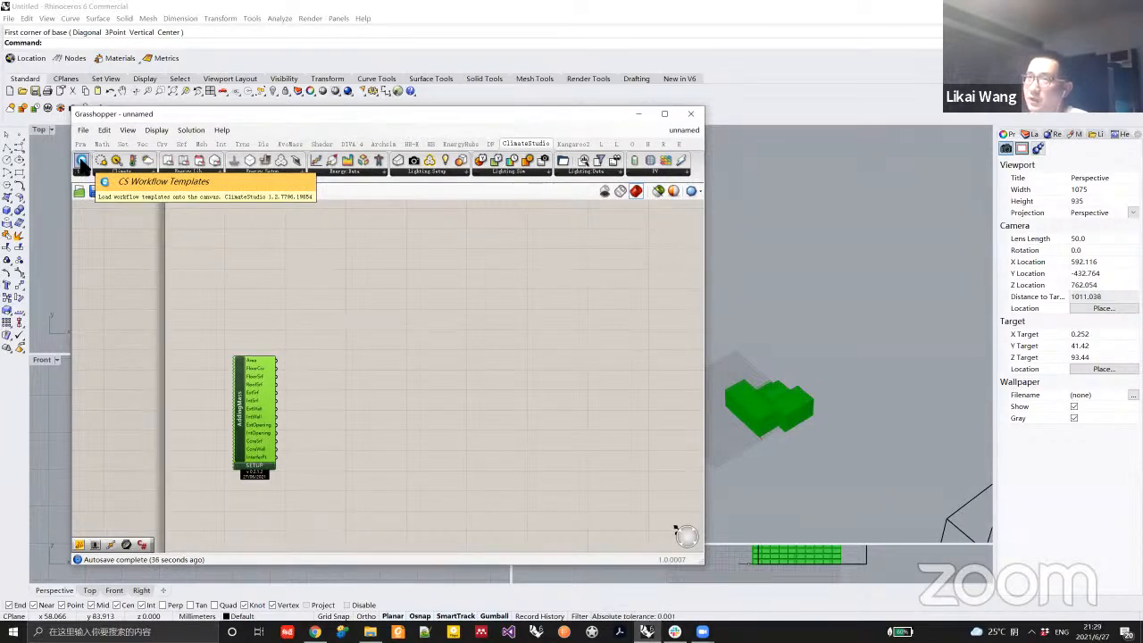
pyautogui.click(80, 161)
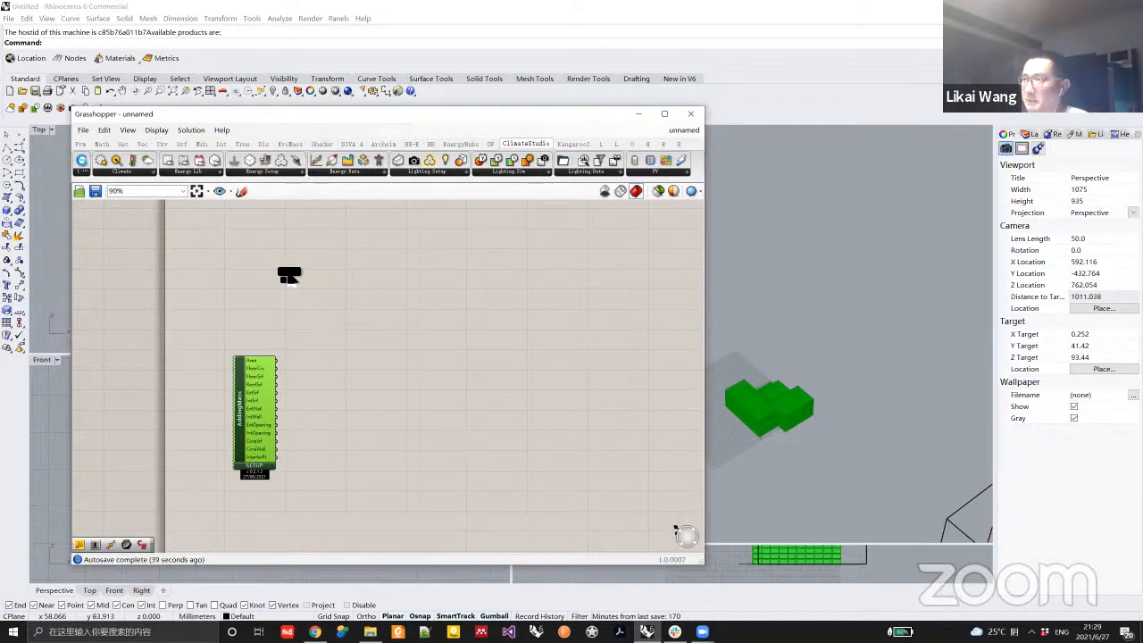
pyautogui.click(279, 266)
pyautogui.moveTo(238, 403); pyautogui.dragTo(166, 432)
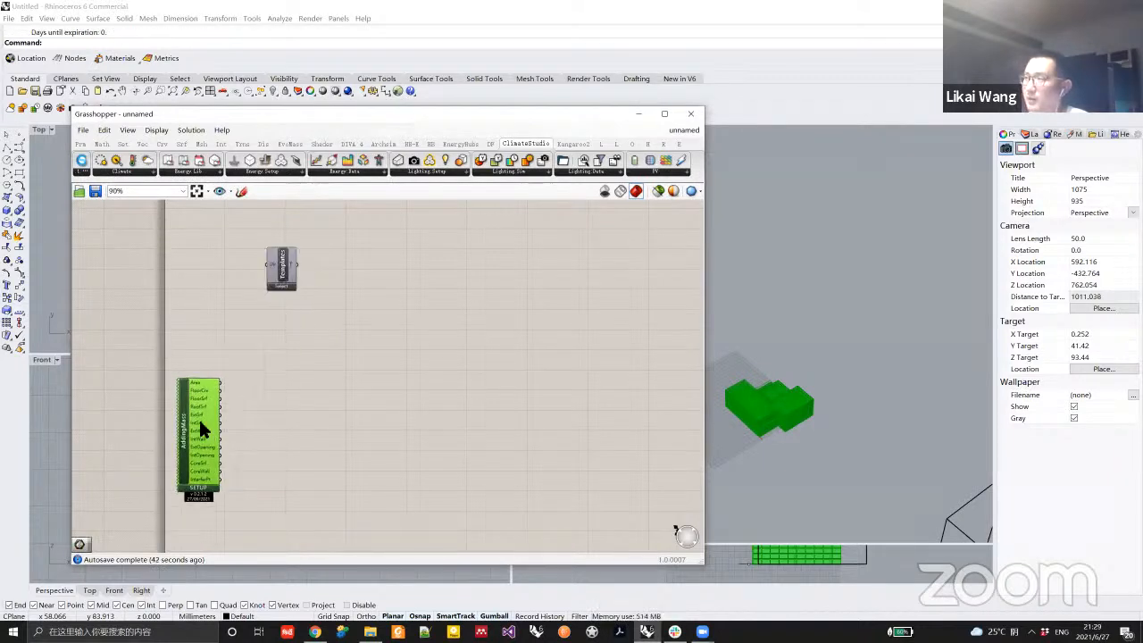
# Delete the leftover wireframe box beside the massing from the Rhino model.
pyautogui.scroll(-5, 781, 371)
pyautogui.moveTo(897, 477); pyautogui.dragTo(896, 478)
pyautogui.press('Delete')
# Load the Daylight Models template Simple Office - Annual Glare through the Templates component.
pyautogui.click(283, 285)
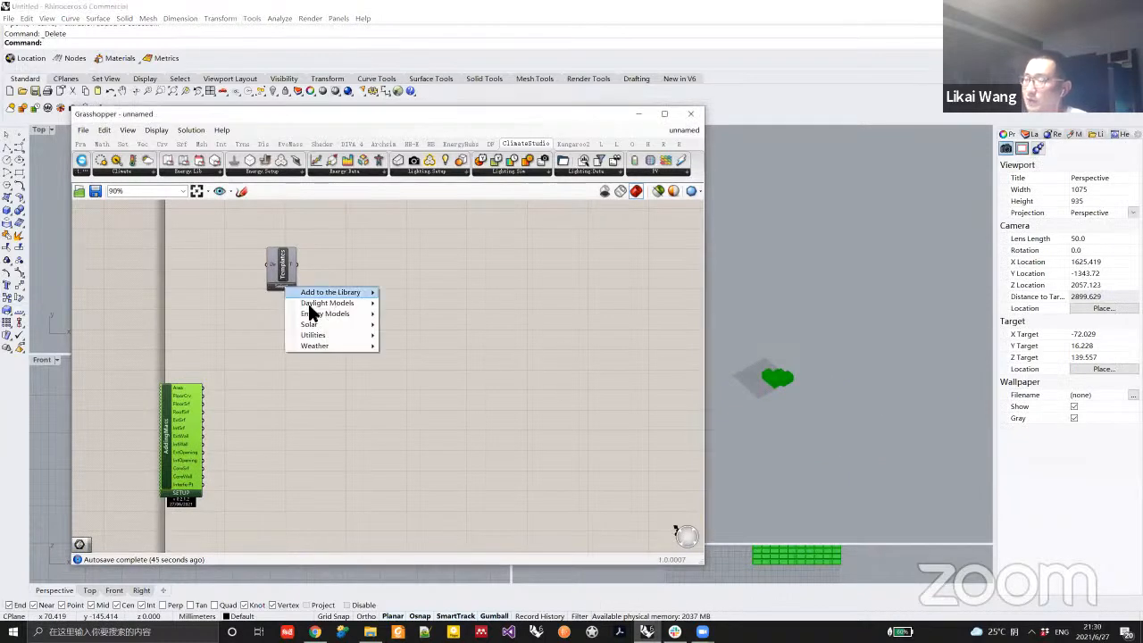
pyautogui.moveTo(310, 306)
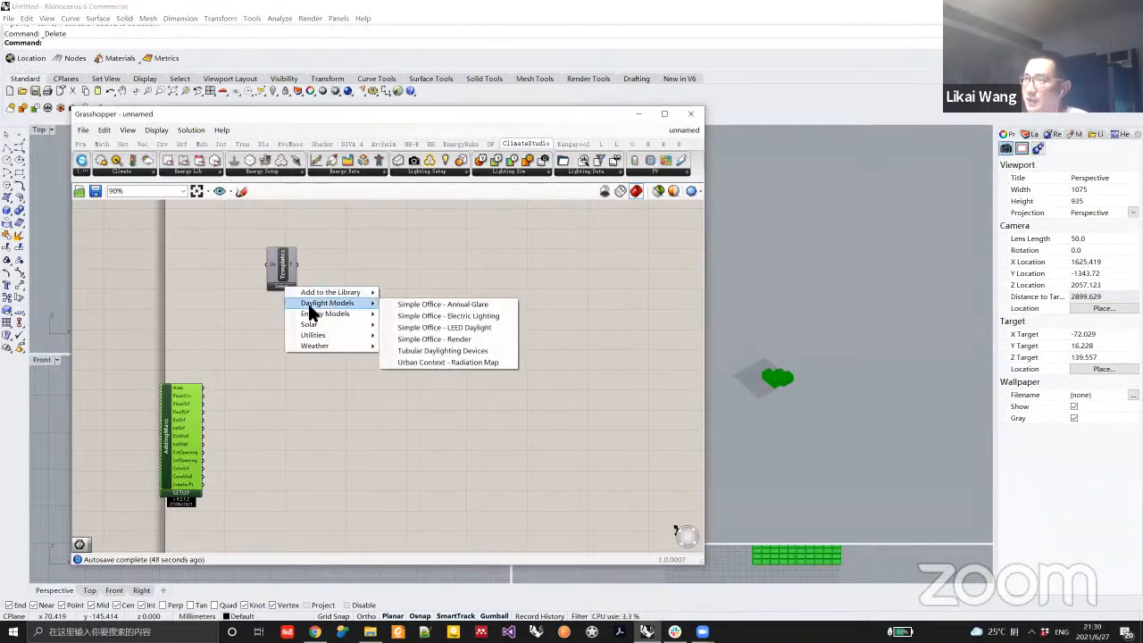
pyautogui.click(477, 305)
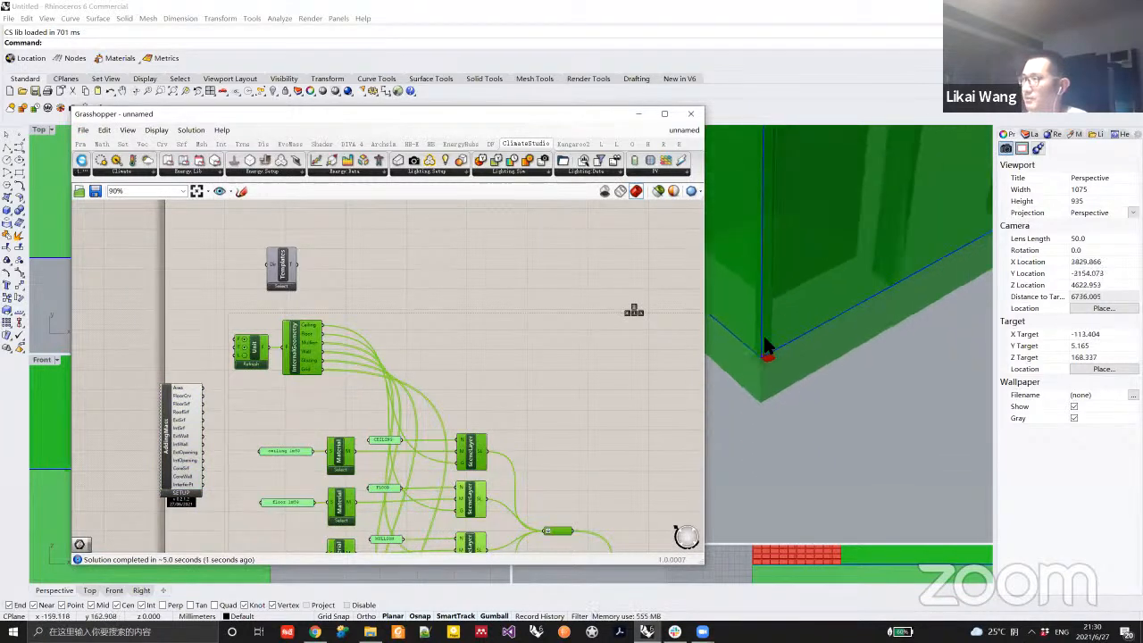
# Examine the loaded office template's geometry and glare grid in Rhino and its material, layer and simulation components on the canvas.
pyautogui.scroll(-10, 763, 333)
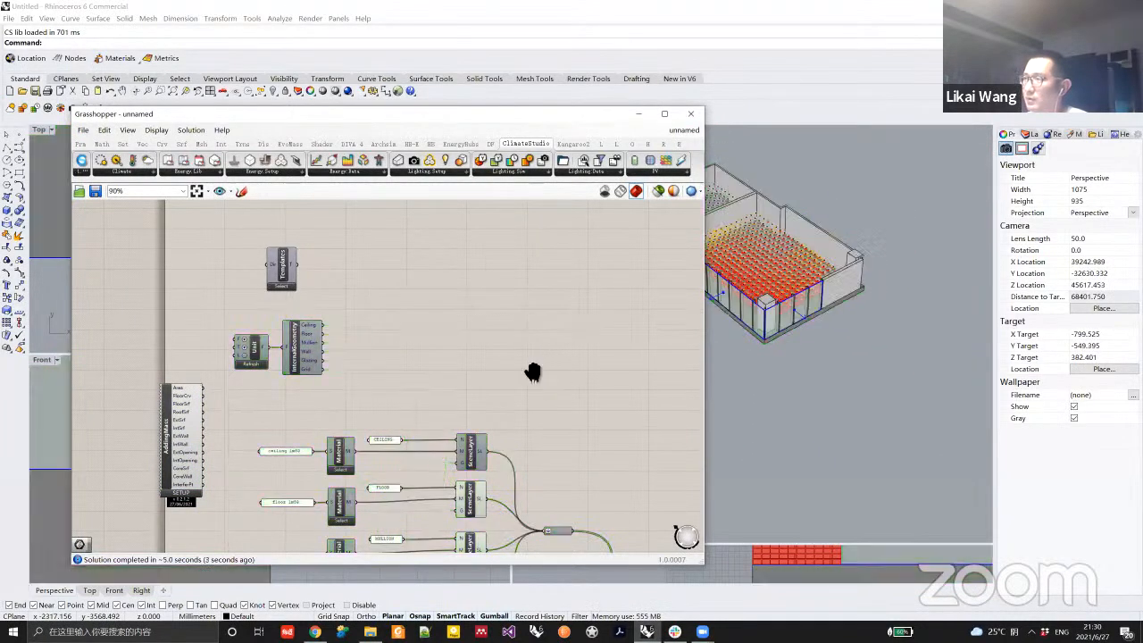
pyautogui.moveTo(533, 372); pyautogui.dragTo(472, 334, button='right')
pyautogui.moveTo(820, 287); pyautogui.dragTo(779, 341, button='right')
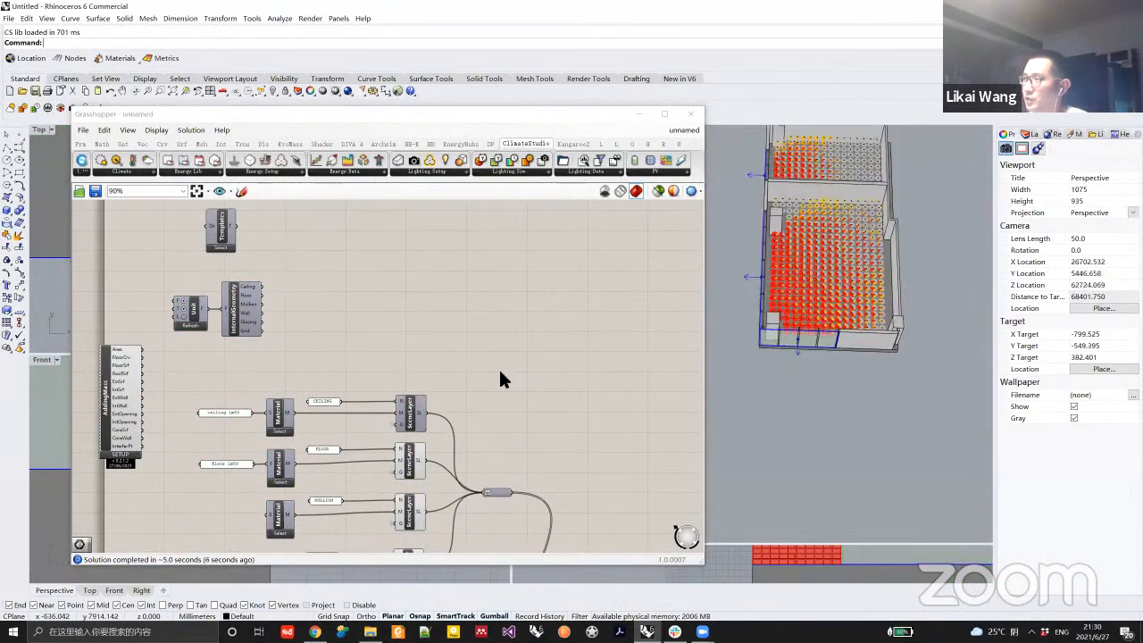
pyautogui.scroll(-5, 527, 392)
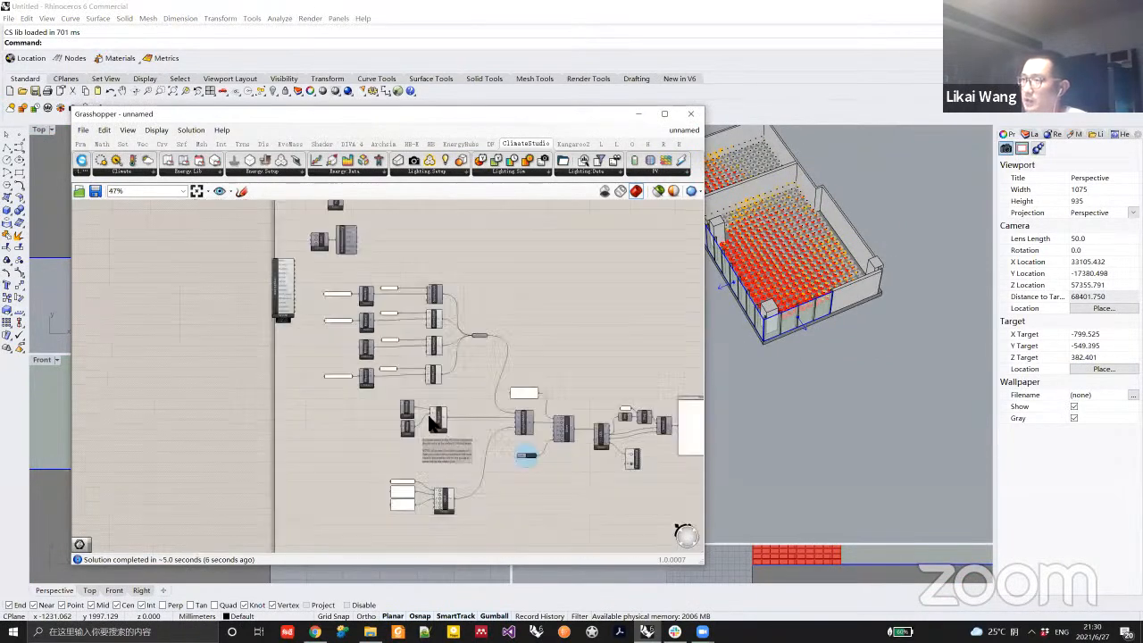
pyautogui.scroll(5, 429, 423)
pyautogui.moveTo(453, 435); pyautogui.dragTo(509, 438, button='right')
pyautogui.scroll(-5, 509, 436)
pyautogui.rightClick(387, 333)
pyautogui.scroll(-2, 441, 280)
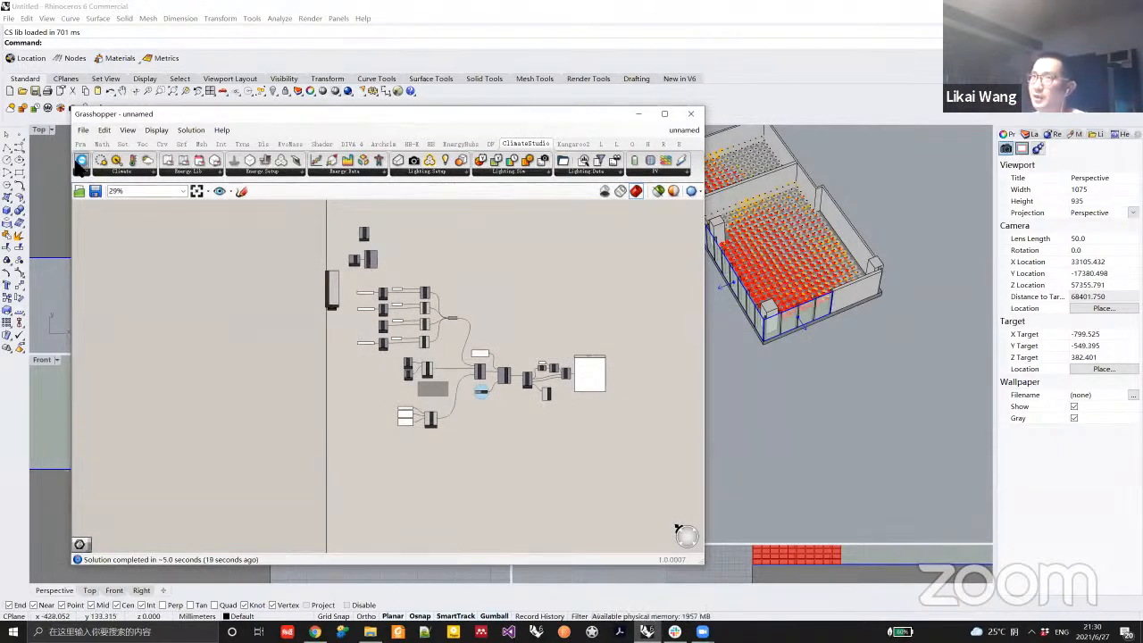
# Move the whole group of office template components down and to the right, away from AddingMass.
pyautogui.moveTo(617, 455); pyautogui.dragTo(460, 394)
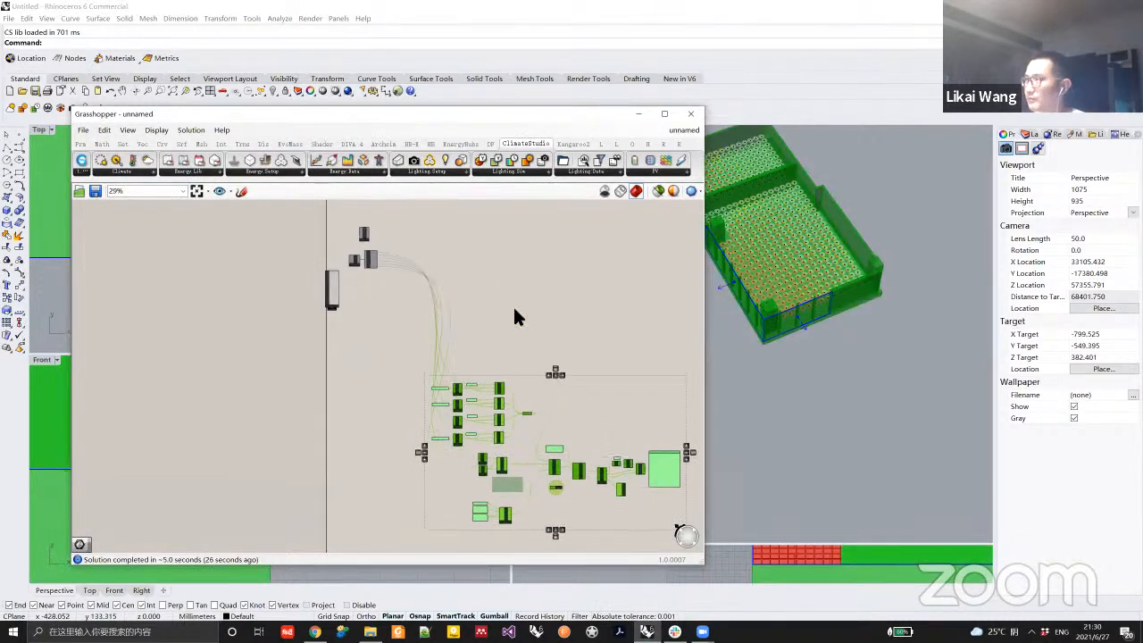
pyautogui.click(515, 316)
pyautogui.moveTo(396, 318); pyautogui.dragTo(406, 337, button='right')
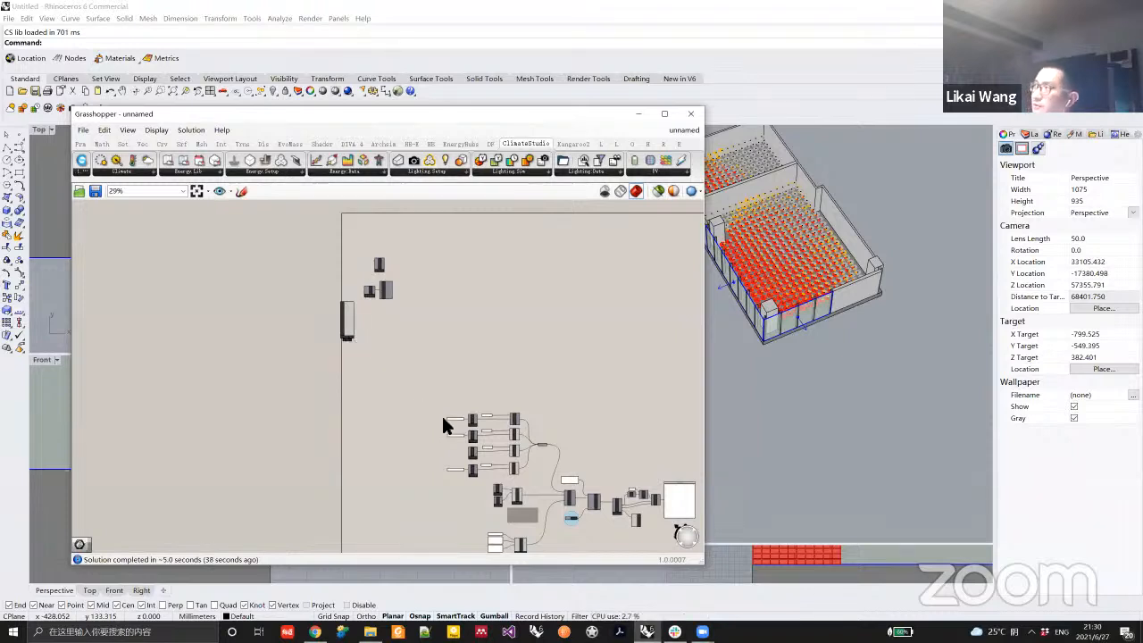
pyautogui.scroll(6, 353, 307)
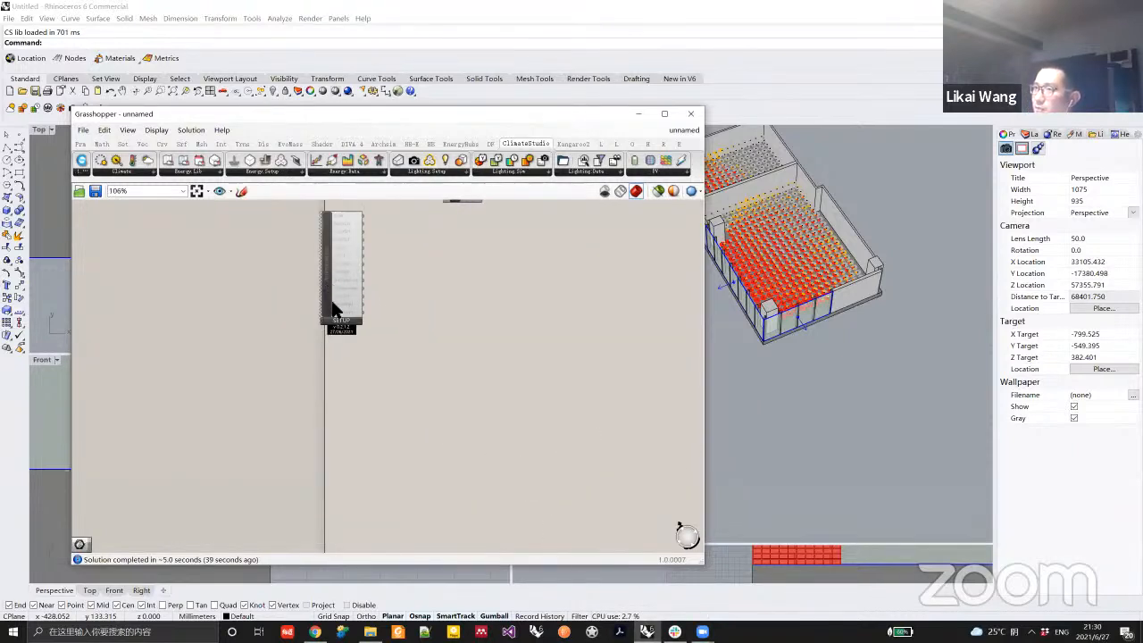
pyautogui.click(504, 325)
pyautogui.doubleClick(504, 325)
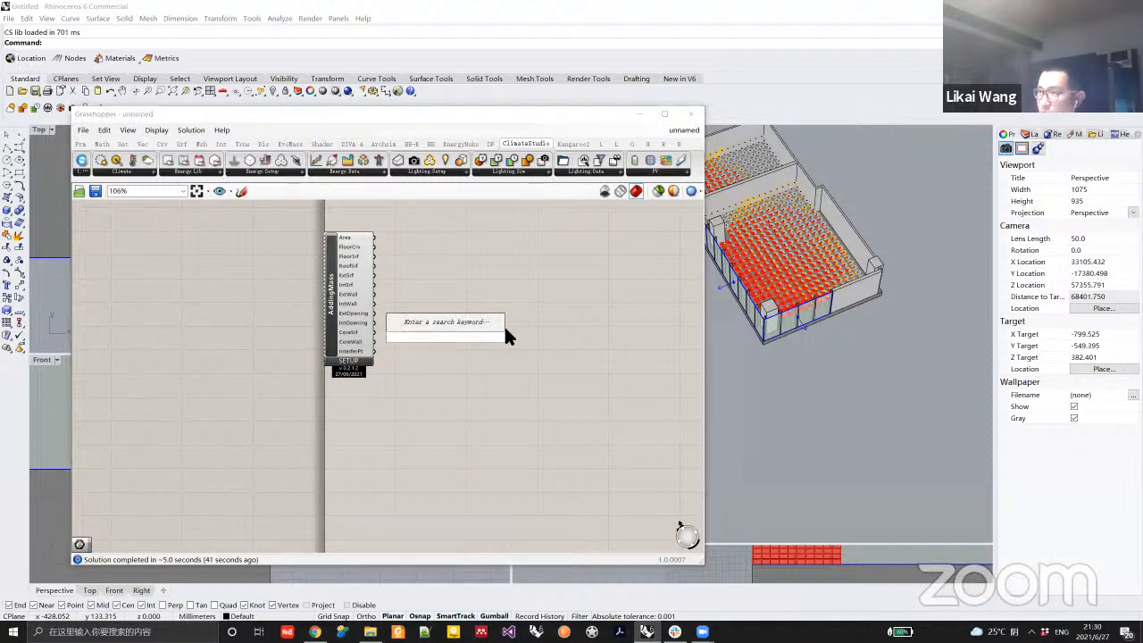
pyautogui.write('scale')
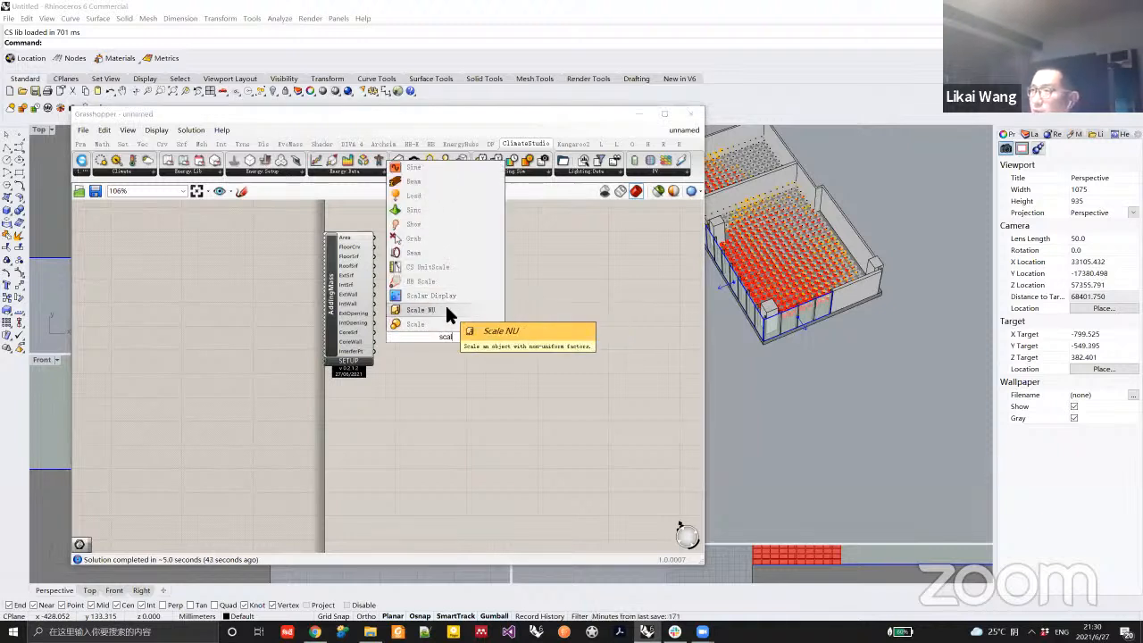
pyautogui.click(447, 308)
pyautogui.press('Delete')
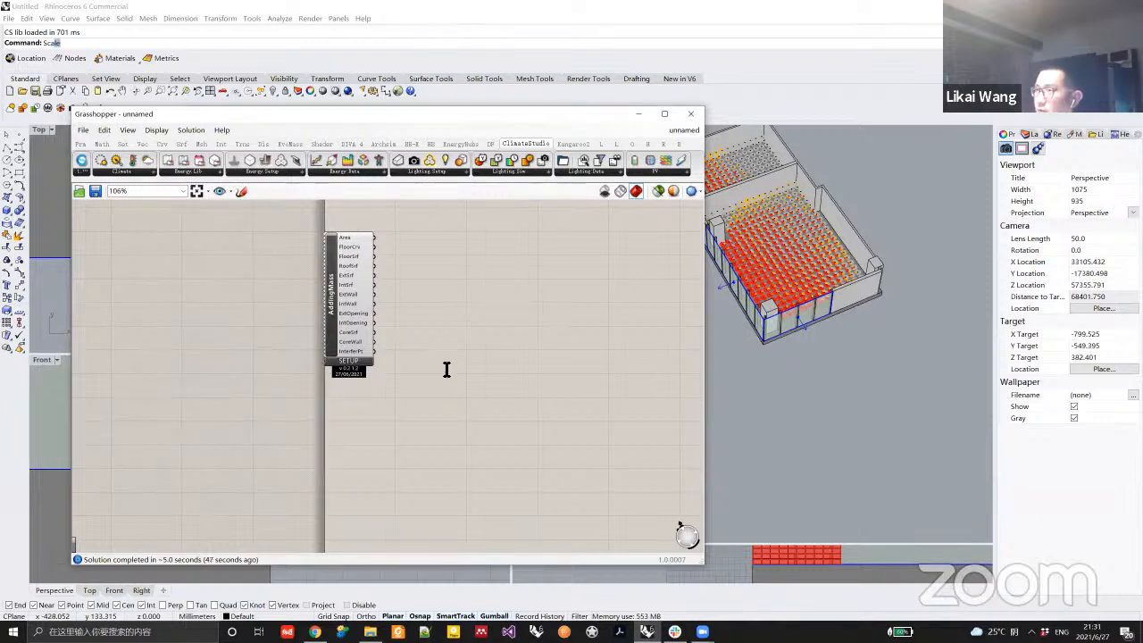
# Place a uniform Scale component on the canvas and move it farther from AddingMass to leave room for inputs.
pyautogui.doubleClick(447, 369)
pyautogui.write('sca')
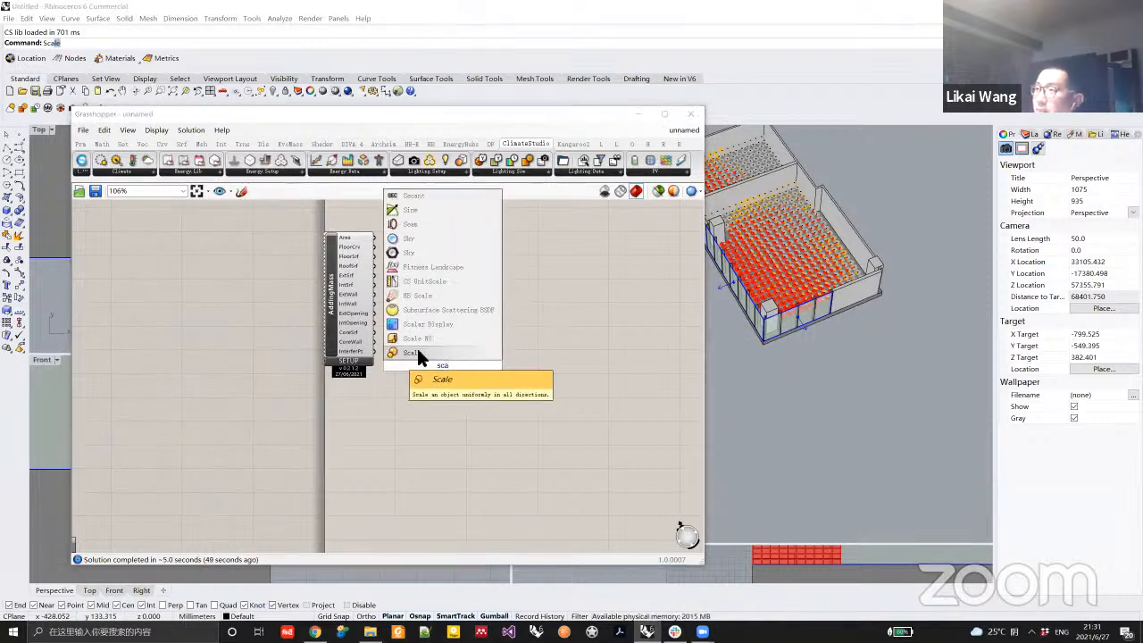
pyautogui.click(413, 354)
pyautogui.moveTo(794, 318); pyautogui.dragTo(743, 325, button='right')
pyautogui.scroll(-8, 792, 319)
pyautogui.moveTo(592, 377); pyautogui.dragTo(548, 354, button='right')
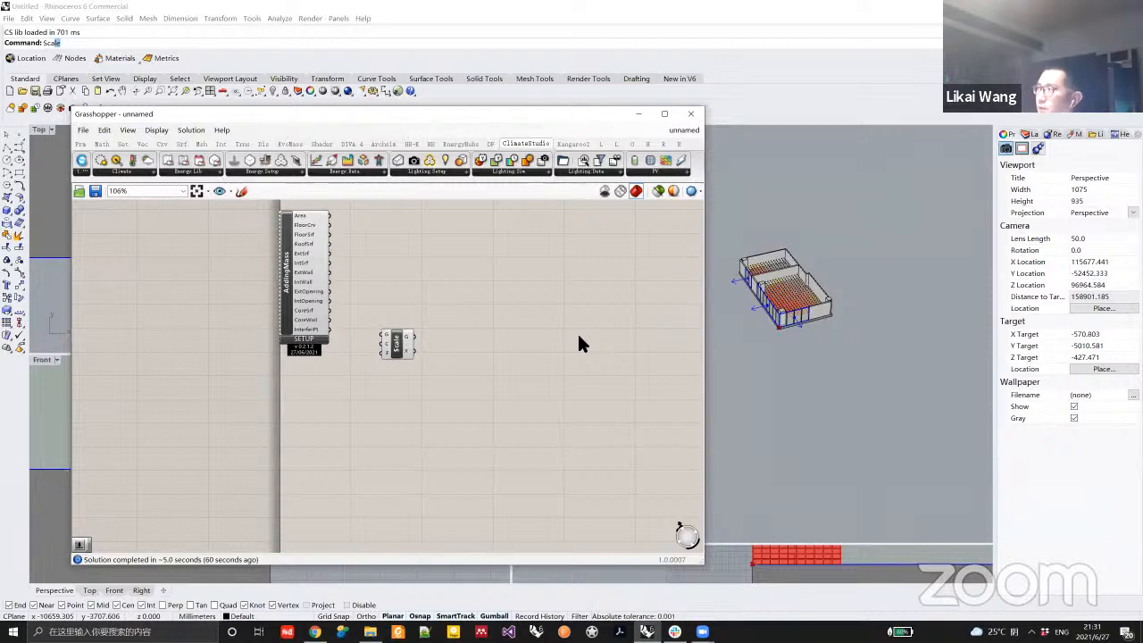
pyautogui.moveTo(400, 342); pyautogui.dragTo(479, 382)
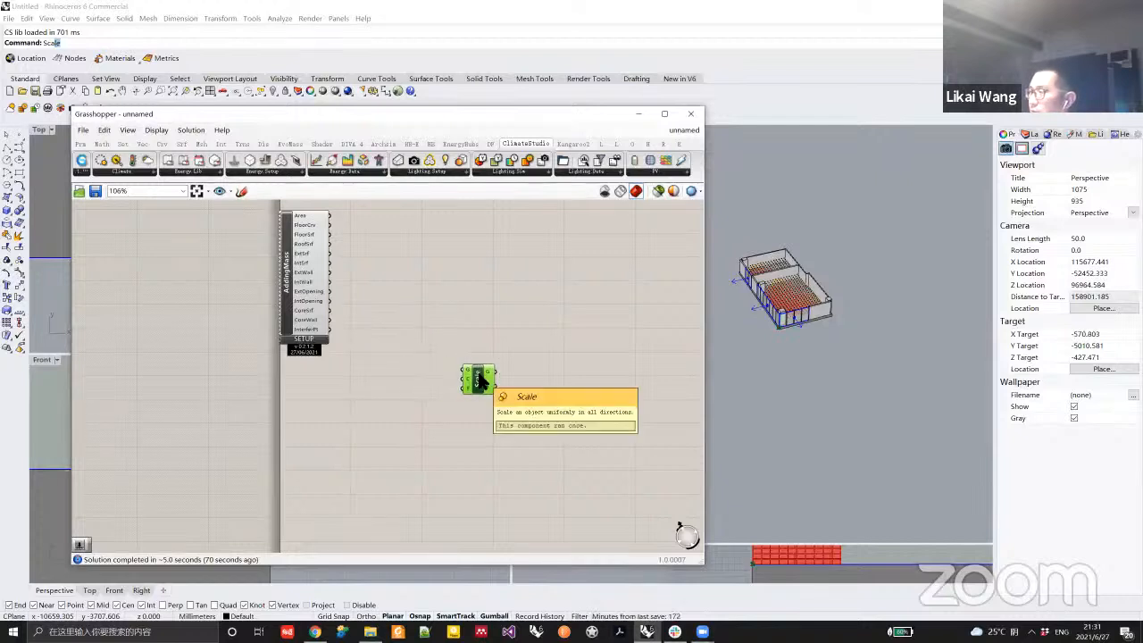
# Add a Brep parameter, wire AddingMass's FloorSrf and RoofSrf outputs into it, and flatten its data.
pyautogui.scroll(-1, 487, 337)
pyautogui.moveTo(797, 312); pyautogui.dragTo(898, 354, button='right')
pyautogui.rightClick(751, 311)
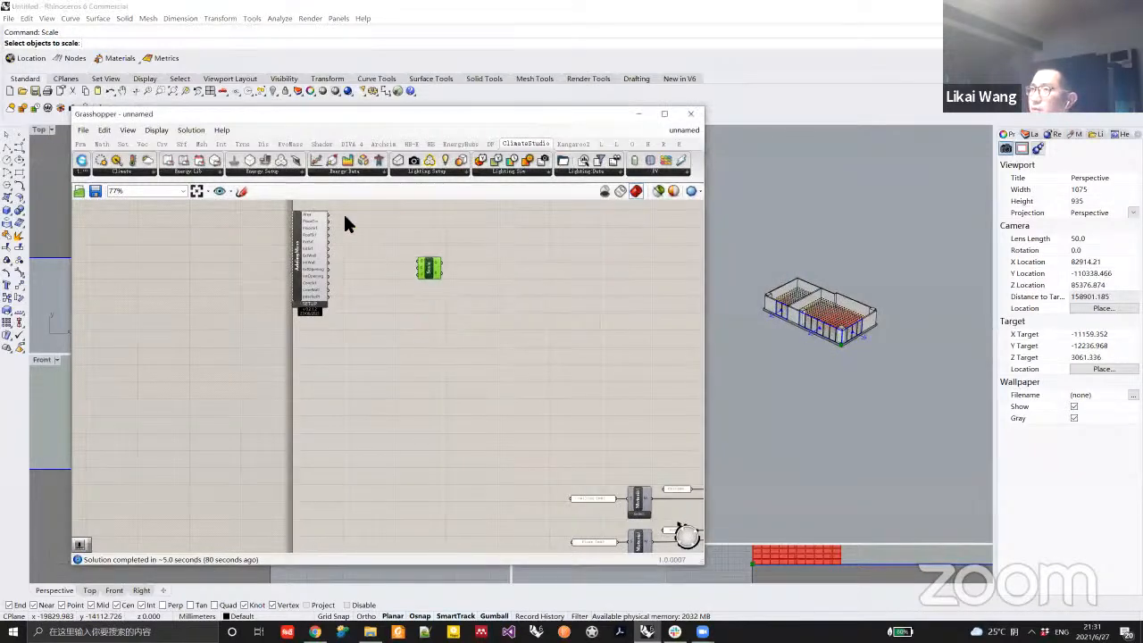
pyautogui.scroll(4, 347, 222)
pyautogui.doubleClick(372, 268)
pyautogui.write('brepo')
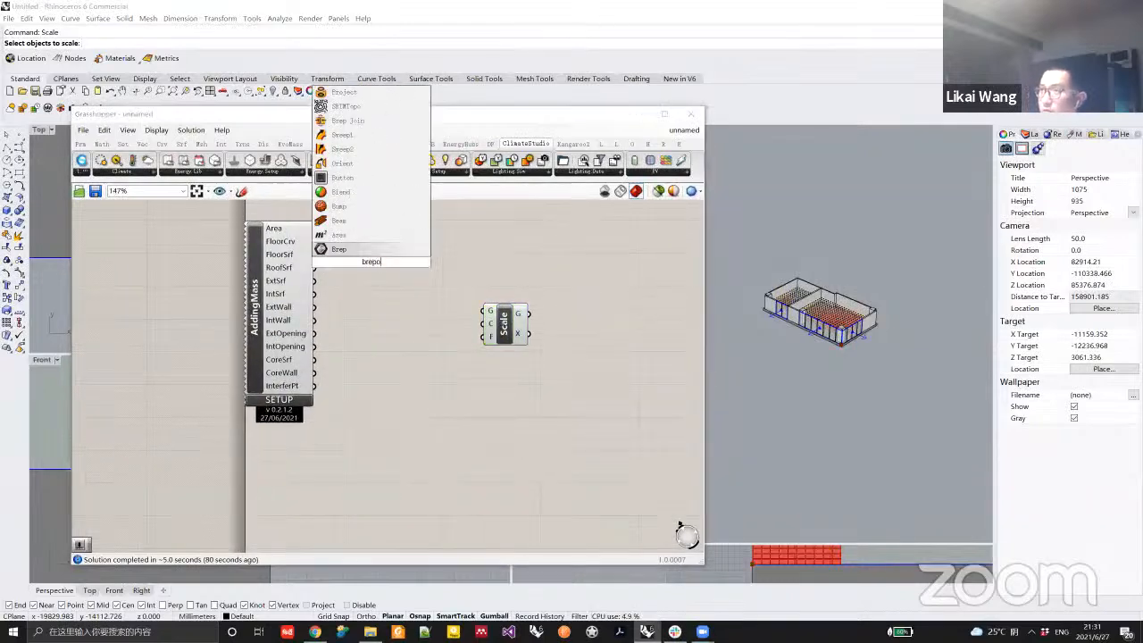
pyautogui.click(356, 263)
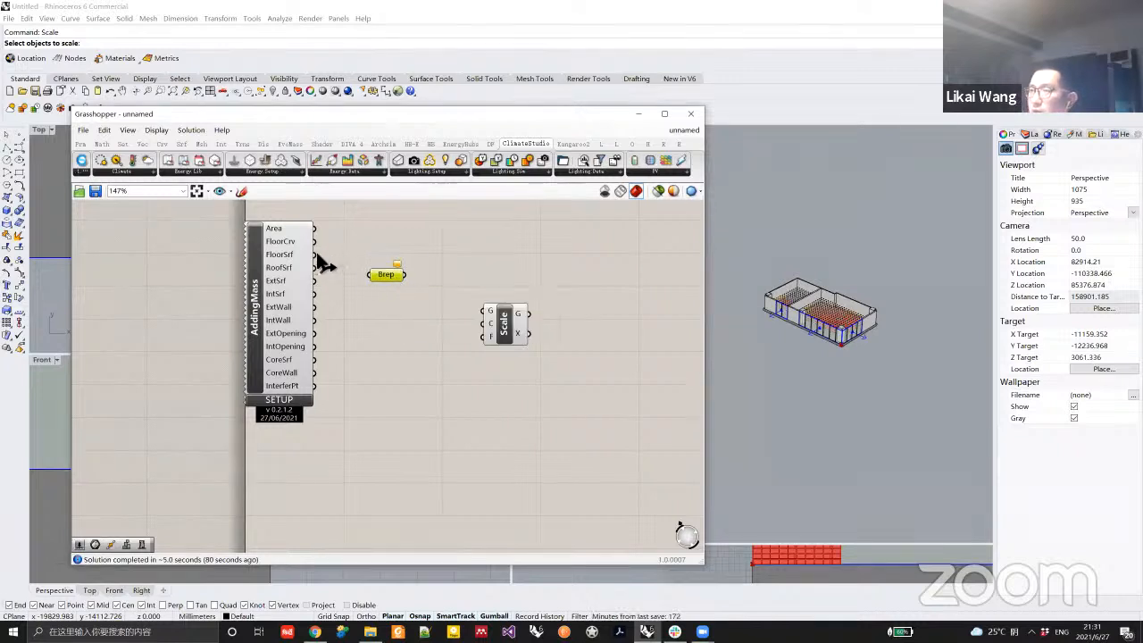
pyautogui.keyDown('shift'); pyautogui.moveTo(313, 266); pyautogui.dragTo(371, 275); pyautogui.keyUp('shift')
pyautogui.rightClick(380, 278)
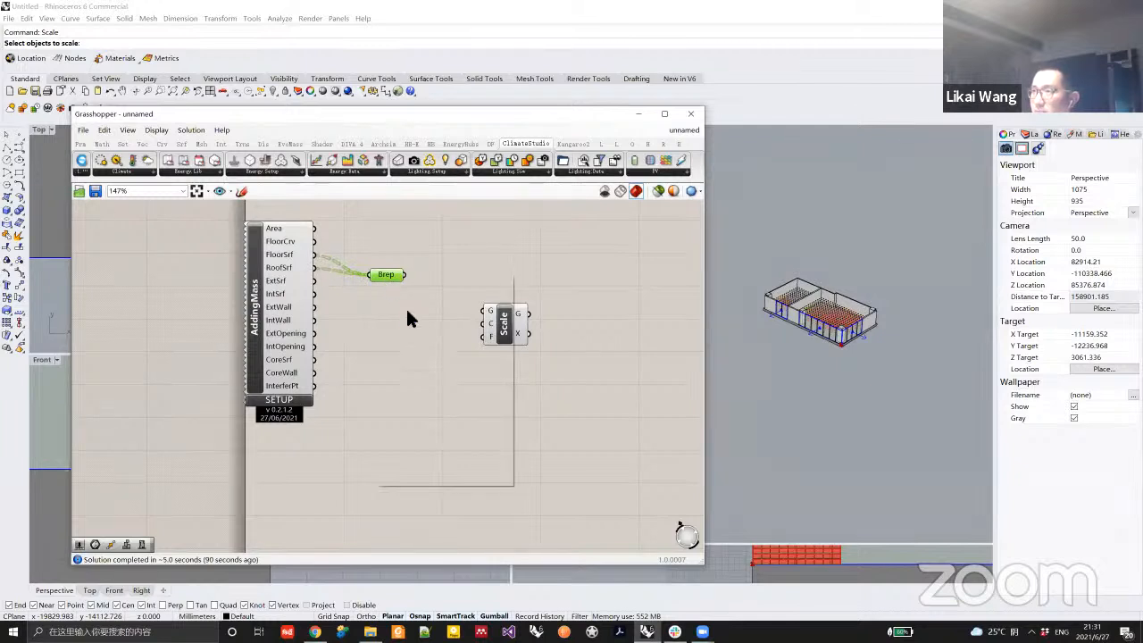
pyautogui.click(403, 366)
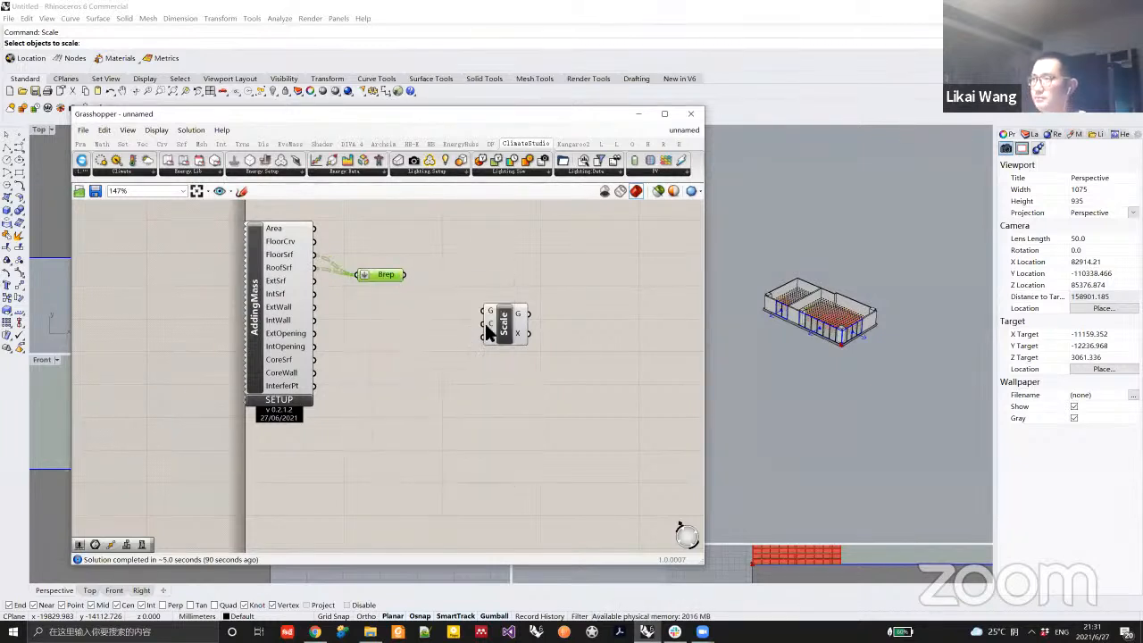
# Feed the flattened Brep into Scale's geometry input and connect a number slider of 1000 to its factor input.
pyautogui.moveTo(404, 274); pyautogui.dragTo(482, 301)
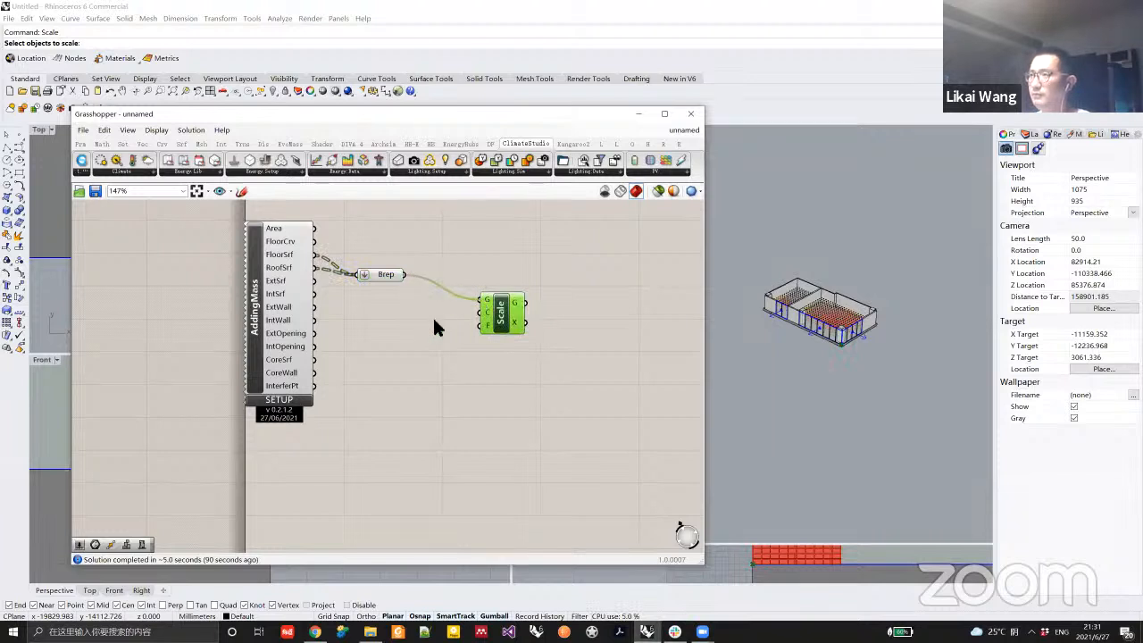
pyautogui.doubleClick(437, 323)
pyautogui.write('1000')
pyautogui.press('Return')
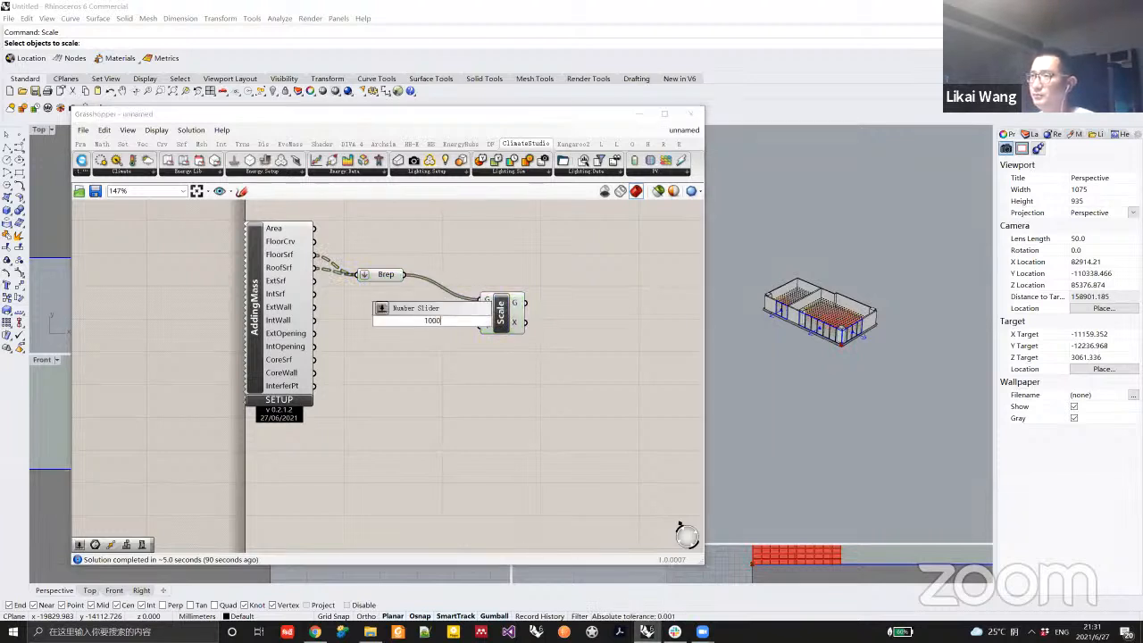
pyautogui.press('Return')
pyautogui.moveTo(395, 320); pyautogui.dragTo(363, 320)
pyautogui.moveTo(456, 319); pyautogui.dragTo(432, 245)
pyautogui.scroll(-5, 882, 295)
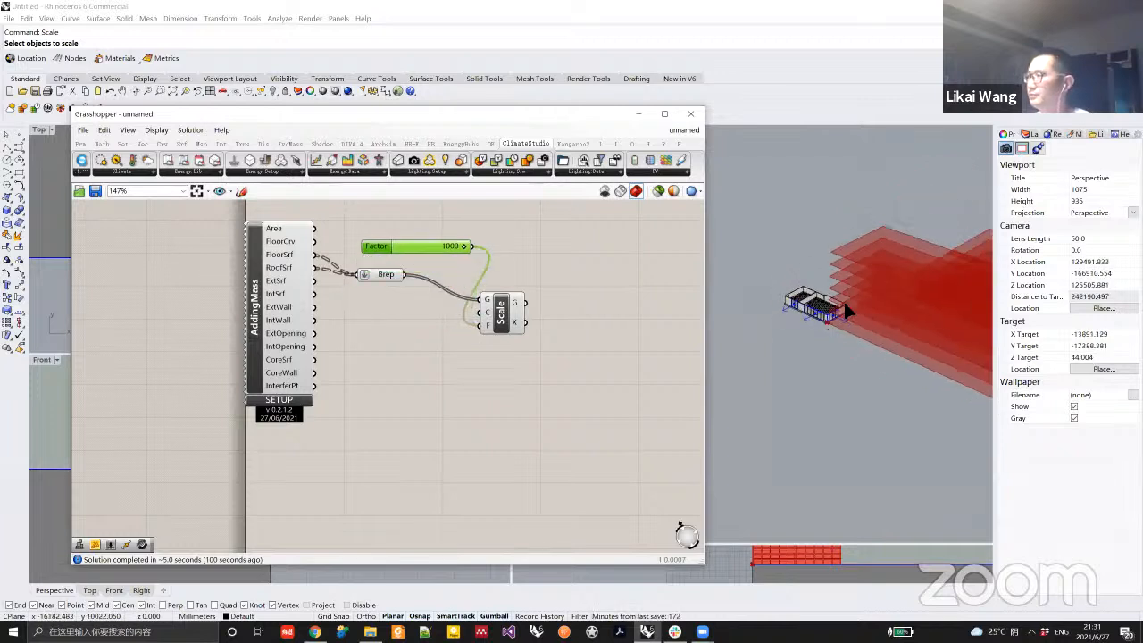
pyautogui.scroll(-2, 882, 294)
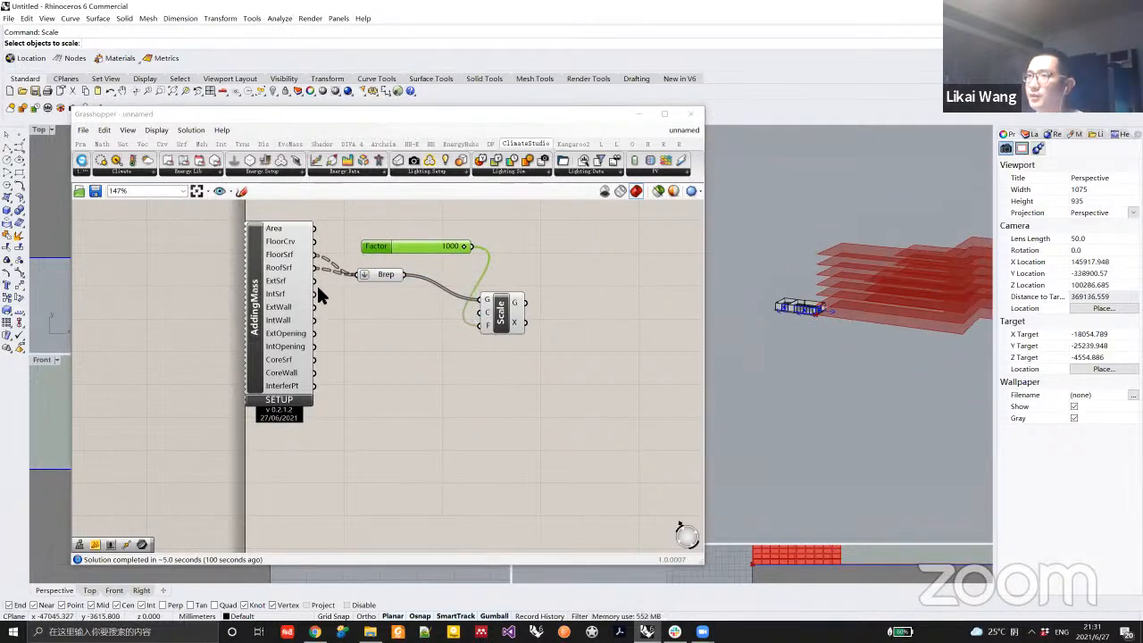
# Rewire the Brep to take only the FloorSrf output, and duplicate the Brep and Scale pair.
pyautogui.moveTo(314, 306); pyautogui.dragTo(390, 274)
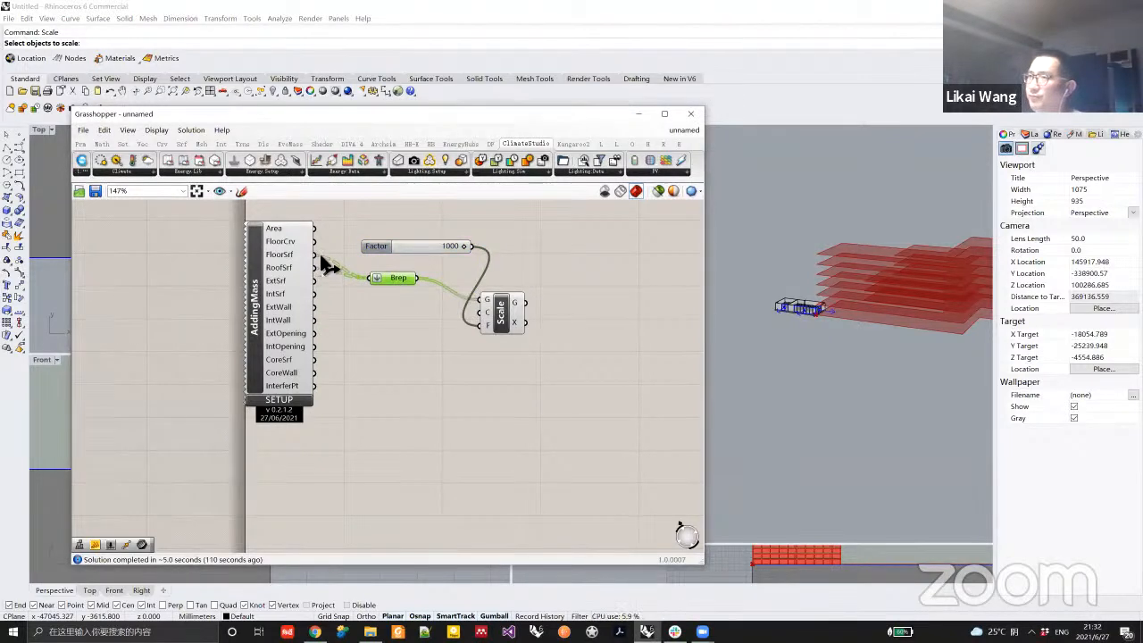
pyautogui.moveTo(318, 256); pyautogui.dragTo(370, 278)
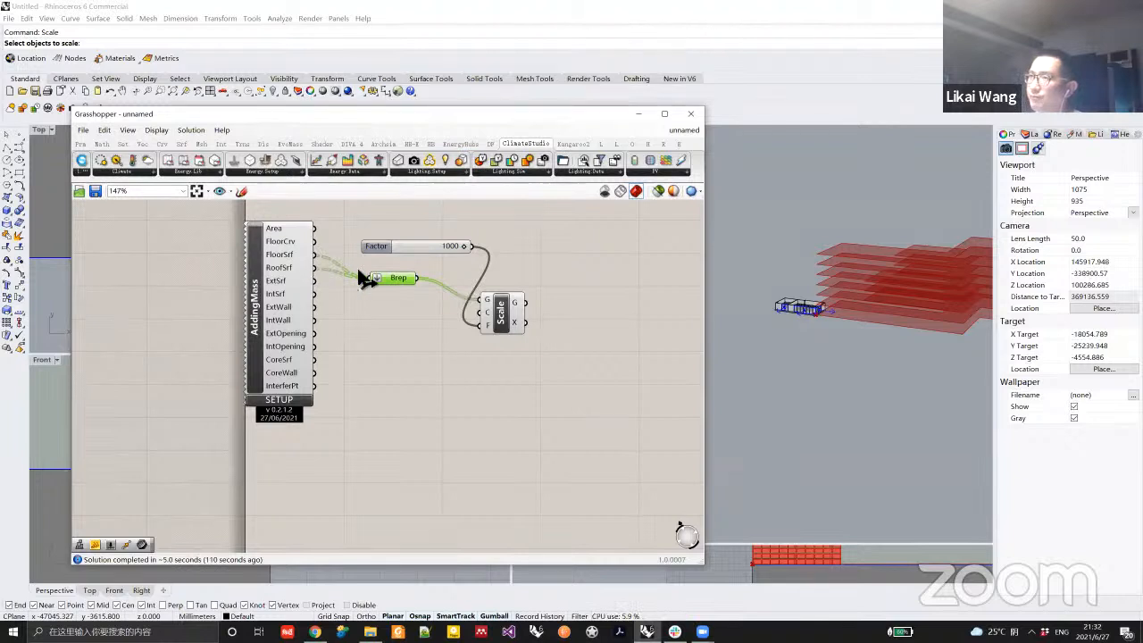
pyautogui.moveTo(423, 248); pyautogui.dragTo(432, 257)
pyautogui.moveTo(435, 325); pyautogui.dragTo(420, 367, button='right')
pyautogui.moveTo(545, 395); pyautogui.dragTo(373, 341)
pyautogui.hotkey('ctrl', 'c')
pyautogui.hotkey('ctrl', 'v')
# Wire RoofSrf into the duplicated Brep and stack the two Brep and Scale pairs in separate rows.
pyautogui.moveTo(302, 309); pyautogui.dragTo(353, 344)
pyautogui.click(496, 318)
pyautogui.click(395, 293)
pyautogui.moveTo(385, 295); pyautogui.dragTo(393, 230)
pyautogui.moveTo(343, 293); pyautogui.dragTo(541, 419)
pyautogui.moveTo(485, 360); pyautogui.dragTo(488, 312)
pyautogui.click(537, 299)
pyautogui.click(486, 348)
pyautogui.click(395, 402)
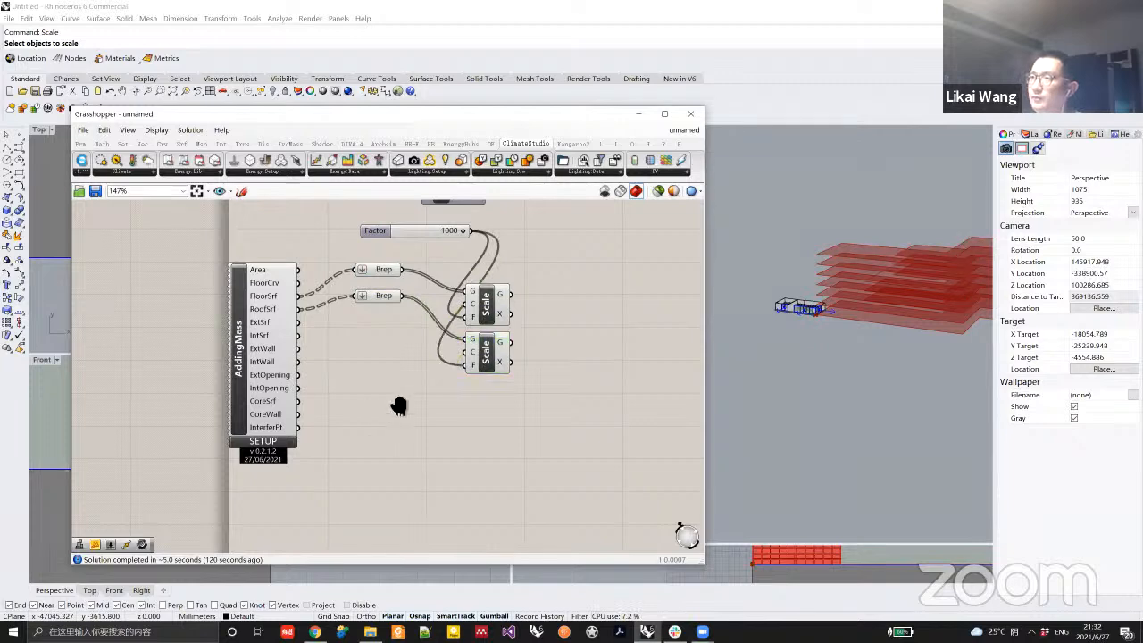
# Add another Brep parameter for the walls, wire ExtWall and IntWall into it, and flatten its data.
pyautogui.moveTo(395, 402); pyautogui.dragTo(411, 390, button='right')
pyautogui.doubleClick(417, 399)
pyautogui.write('brep')
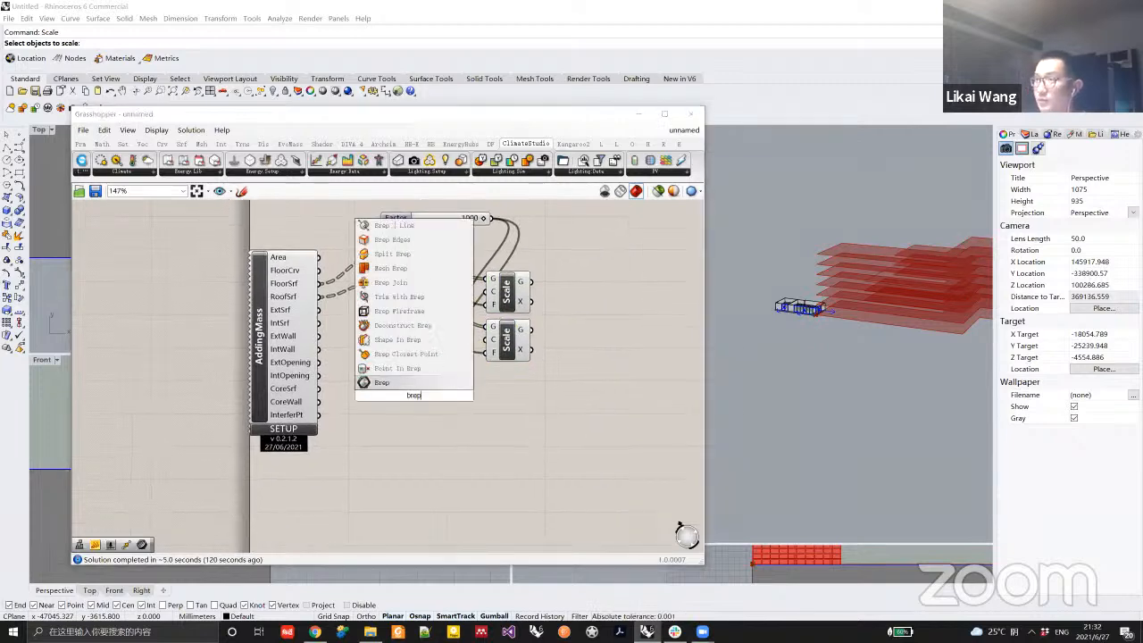
pyautogui.click(408, 387)
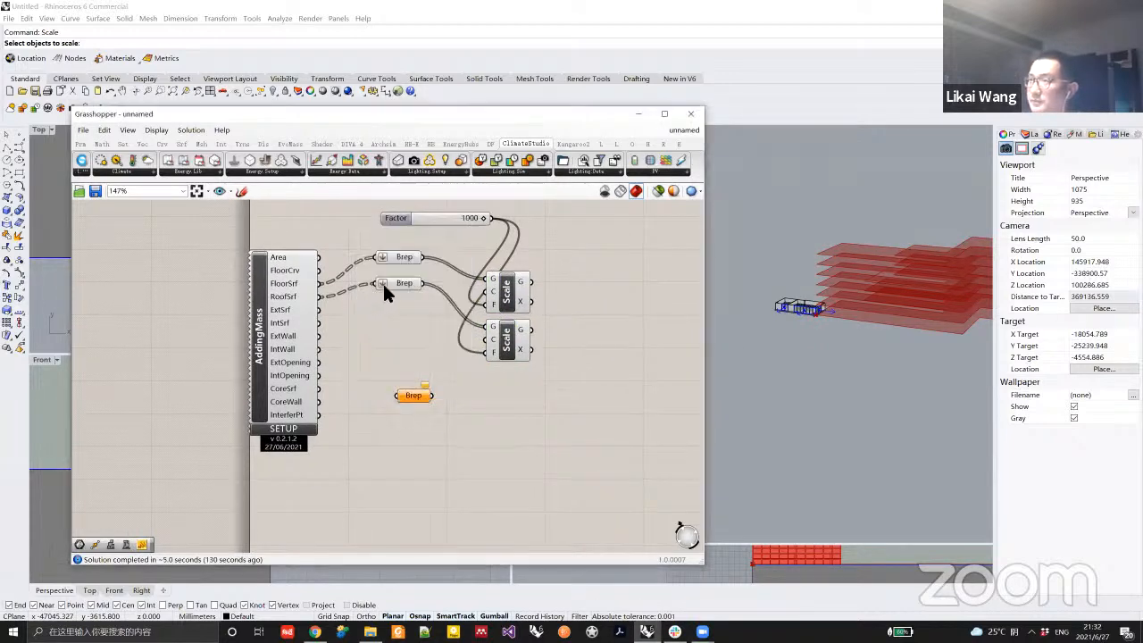
pyautogui.moveTo(403, 396); pyautogui.dragTo(383, 374)
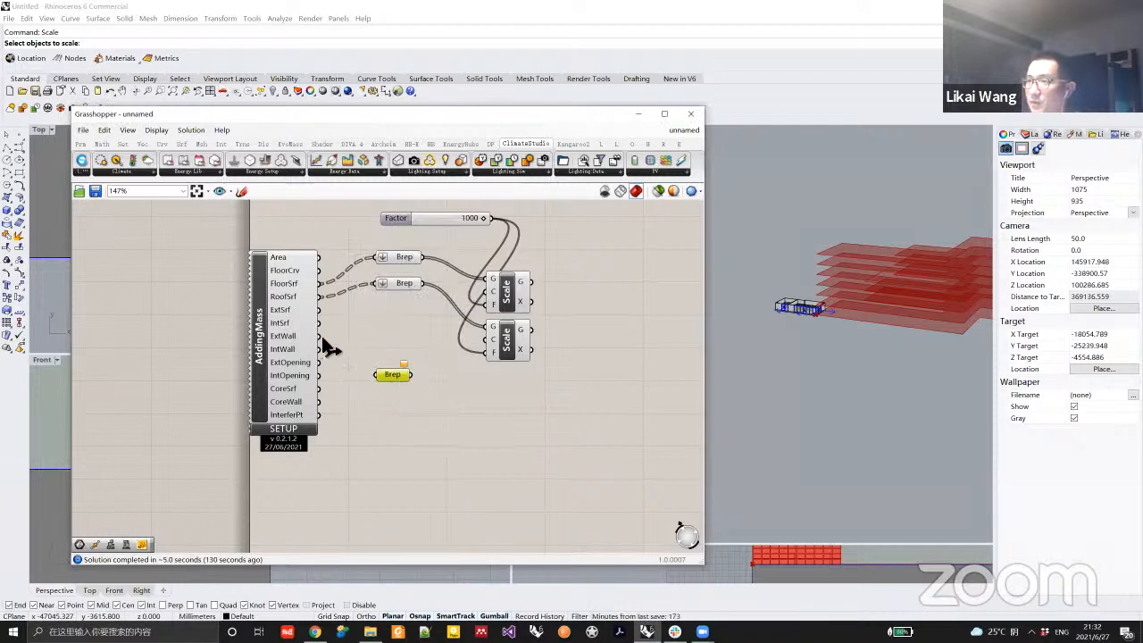
pyautogui.rightClick(378, 371)
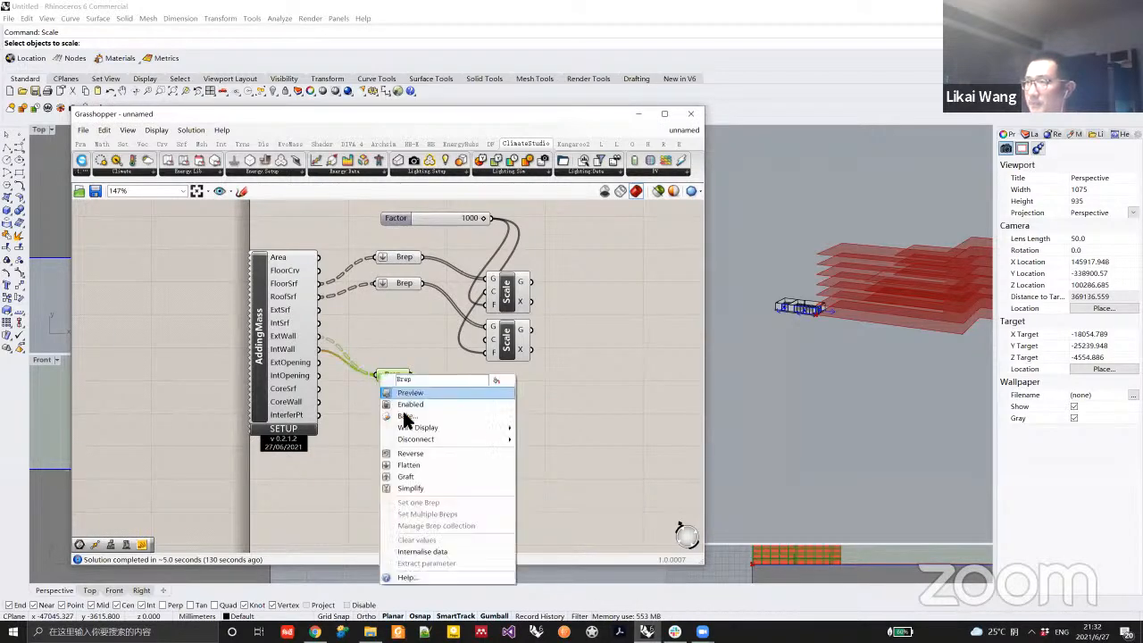
pyautogui.click(408, 465)
# Duplicate the roof's Scale component and connect the wall Brep to the copy's geometry input.
pyautogui.click(511, 335)
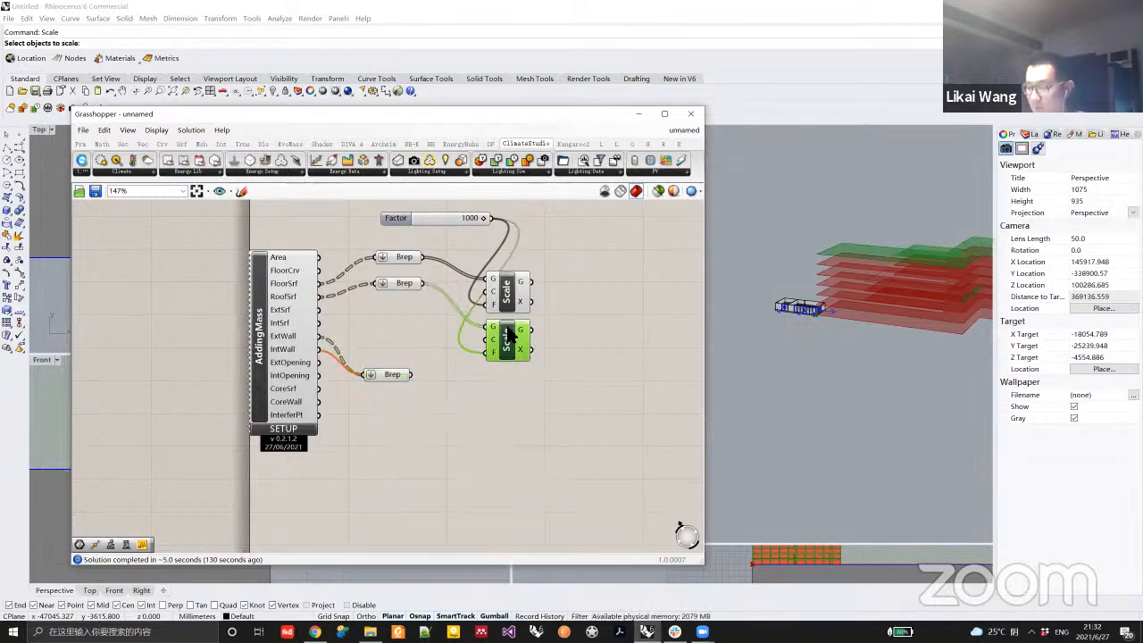
pyautogui.keyDown('alt'); pyautogui.moveTo(509, 335); pyautogui.dragTo(510, 380); pyautogui.keyUp('alt')
pyautogui.moveTo(410, 374); pyautogui.dragTo(493, 380)
pyautogui.moveTo(575, 390); pyautogui.dragTo(584, 372, button='right')
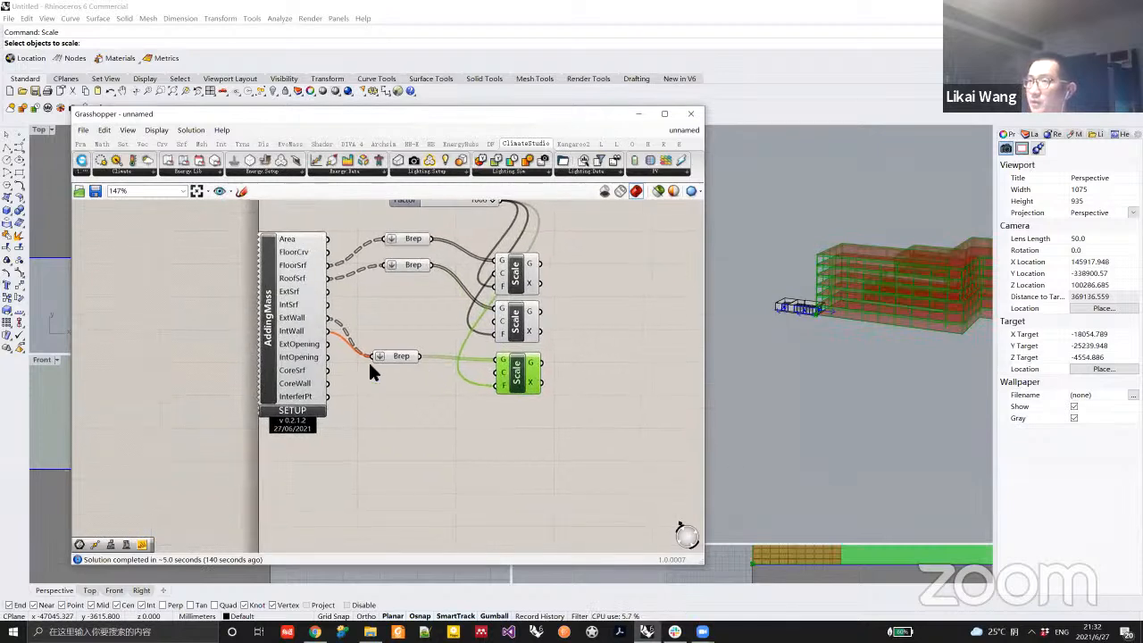
# Duplicate the wall Brep and Scale pair, wire ExtOpening and IntOpening into the copy, and check the scaled massing in Rhino.
pyautogui.moveTo(384, 357); pyautogui.dragTo(390, 348)
pyautogui.click(565, 426)
pyautogui.moveTo(565, 426); pyautogui.dragTo(399, 406)
pyautogui.moveTo(341, 353); pyautogui.dragTo(373, 380)
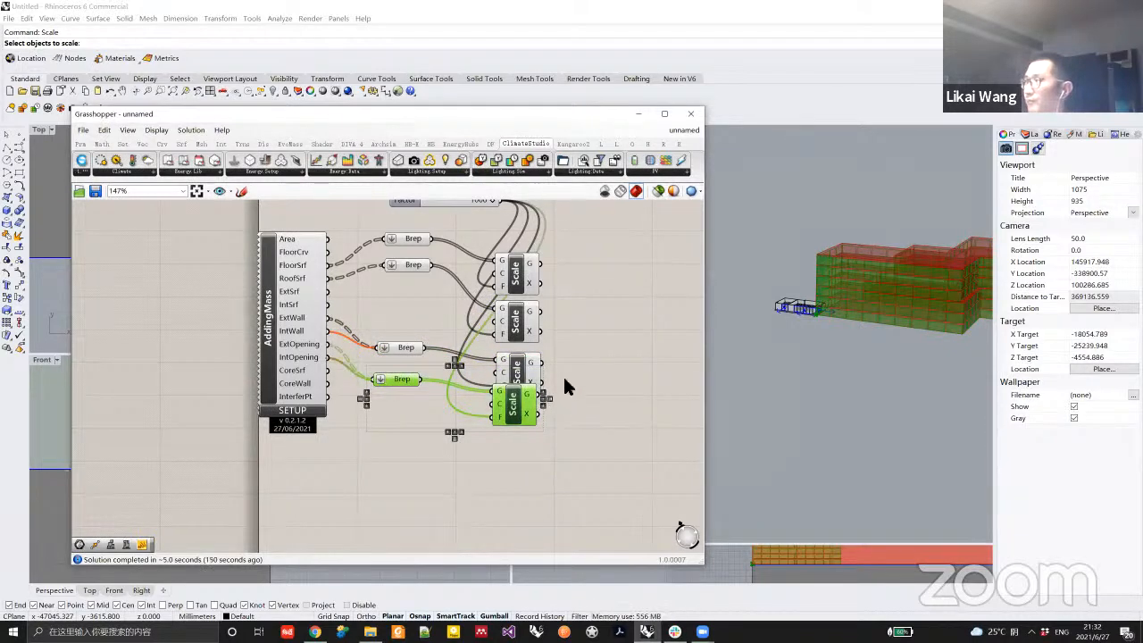
pyautogui.click(451, 309)
pyautogui.rightClick(832, 281)
pyautogui.scroll(-6, 832, 283)
pyautogui.keyDown('shift'); pyautogui.moveTo(873, 324); pyautogui.dragTo(799, 355, button='right'); pyautogui.keyUp('shift')
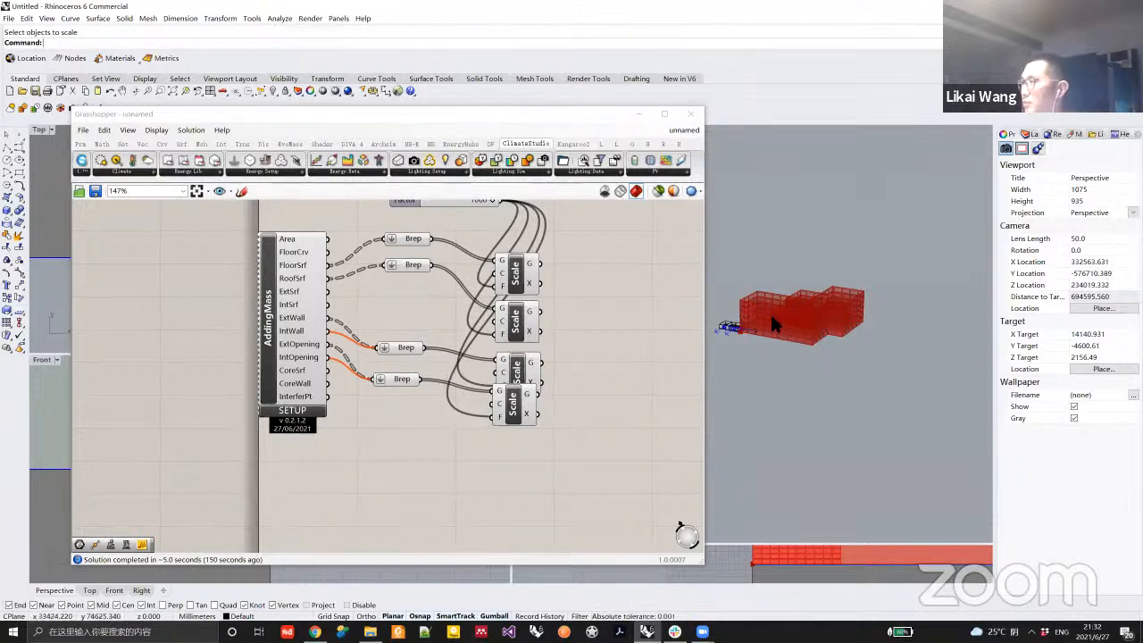
# Move the openings' Scale component down so it no longer overlaps the wall Scale component.
pyautogui.click(462, 346)
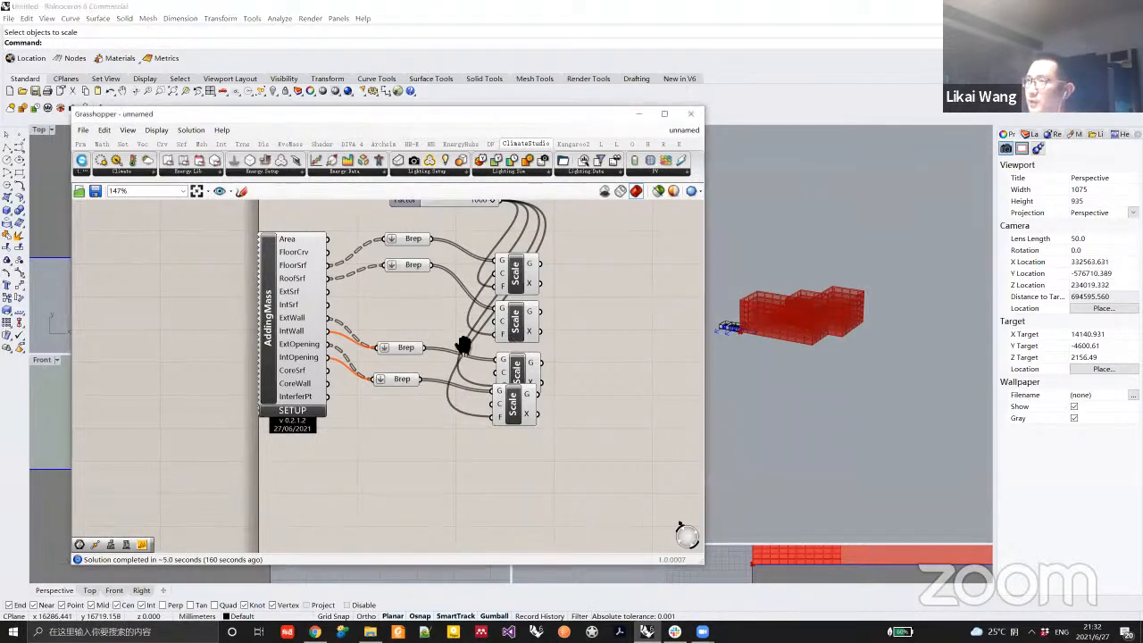
pyautogui.moveTo(462, 346); pyautogui.dragTo(459, 384, button='right')
pyautogui.moveTo(498, 345); pyautogui.dragTo(488, 334, button='right')
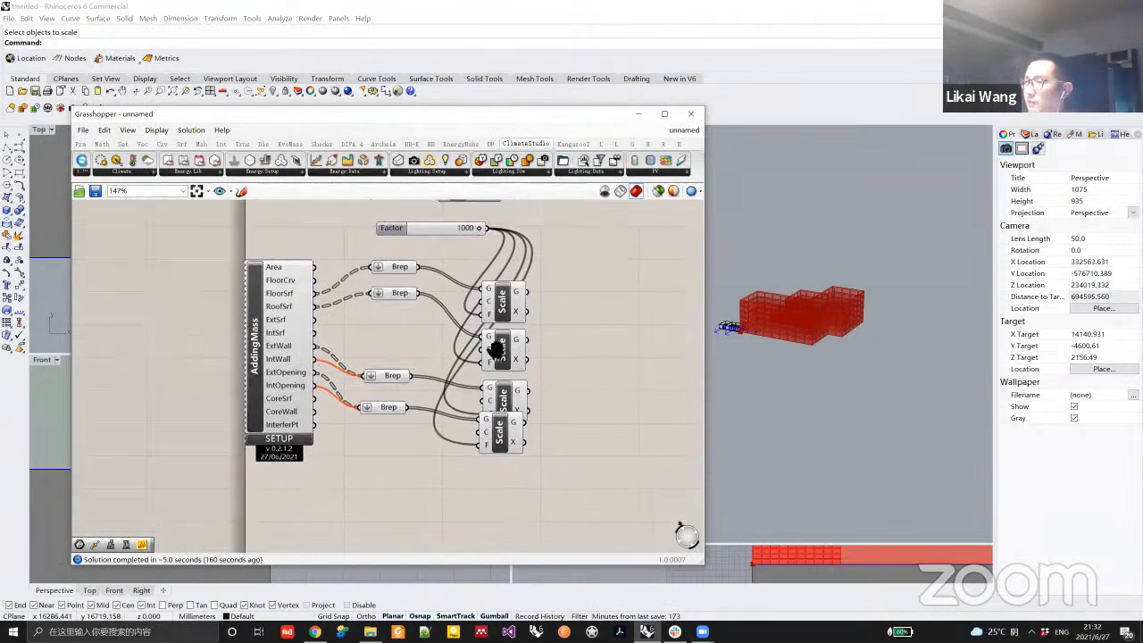
pyautogui.moveTo(520, 385); pyautogui.dragTo(484, 342, button='right')
pyautogui.moveTo(468, 405); pyautogui.dragTo(465, 394, button='right')
pyautogui.moveTo(463, 396); pyautogui.dragTo(465, 416)
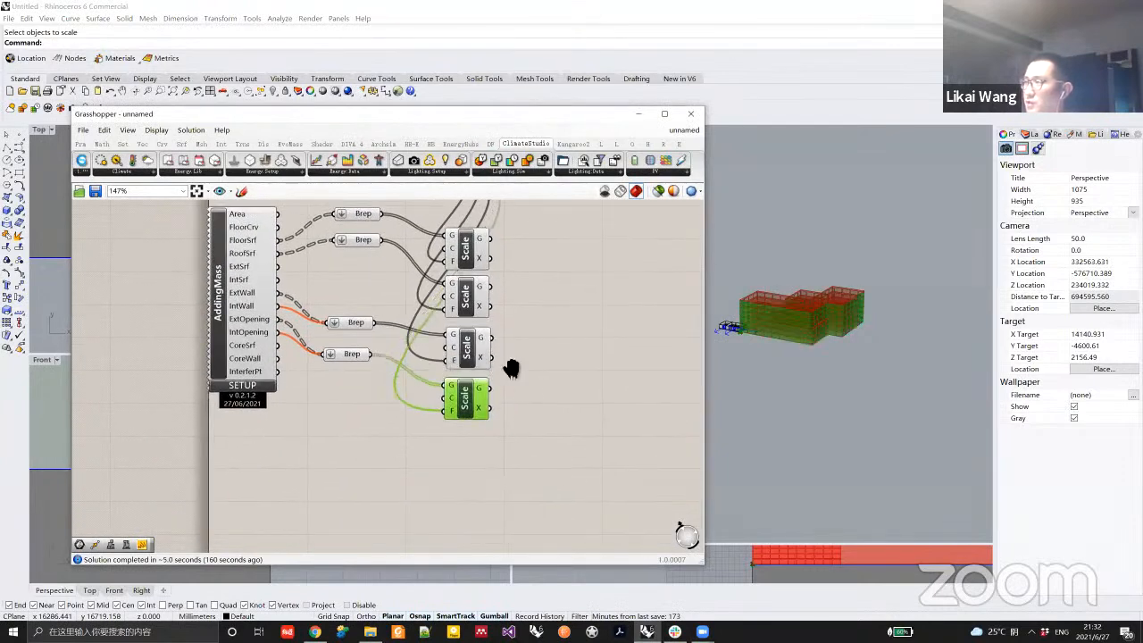
pyautogui.moveTo(511, 368); pyautogui.dragTo(500, 344, button='right')
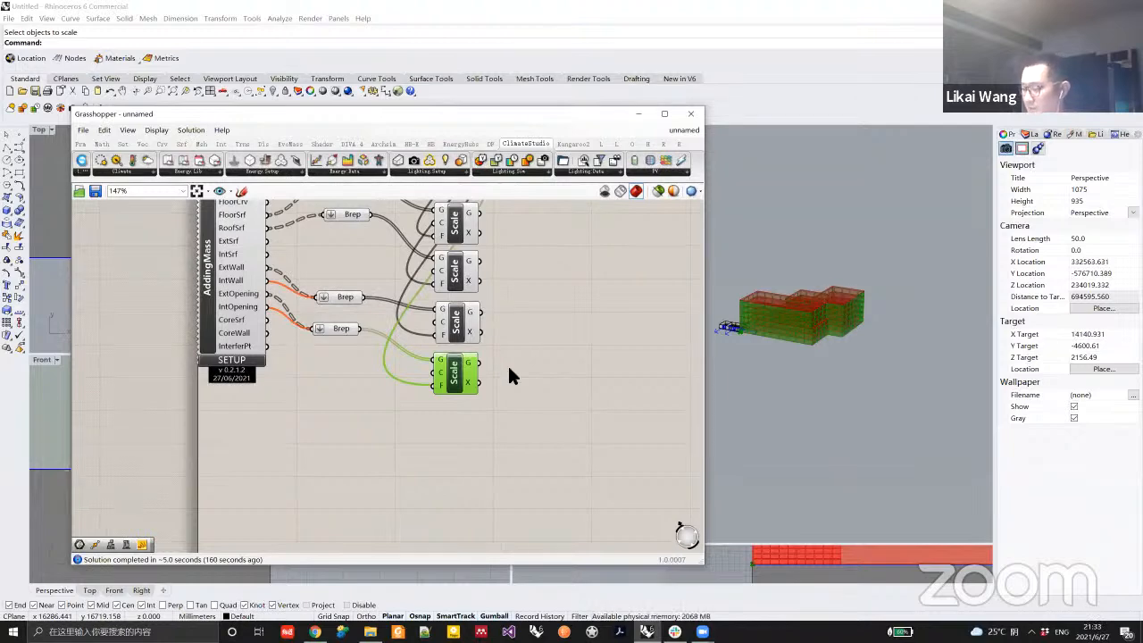
# Identify the floor Brep parameter, then add a Move component beside the floors' Scale component.
pyautogui.moveTo(527, 408); pyautogui.dragTo(528, 410, button='right')
pyautogui.moveTo(373, 269); pyautogui.dragTo(400, 344, button='right')
pyautogui.click(375, 266)
pyautogui.moveTo(349, 282); pyautogui.dragTo(244, 286, button='right')
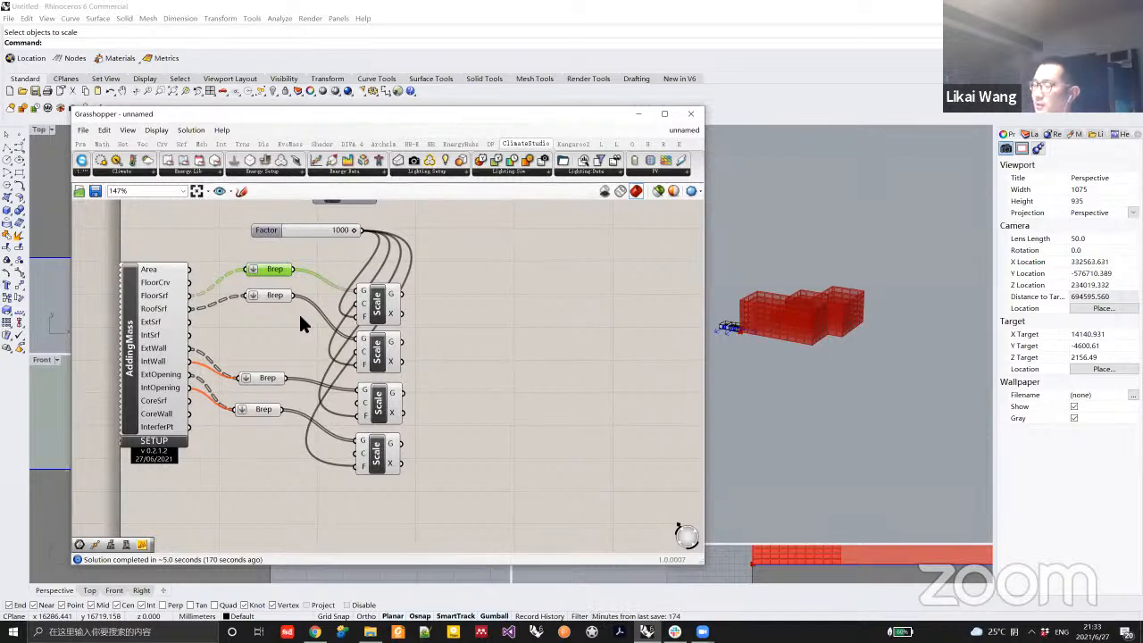
pyautogui.click(503, 319)
pyautogui.doubleClick(555, 316)
pyautogui.write('move')
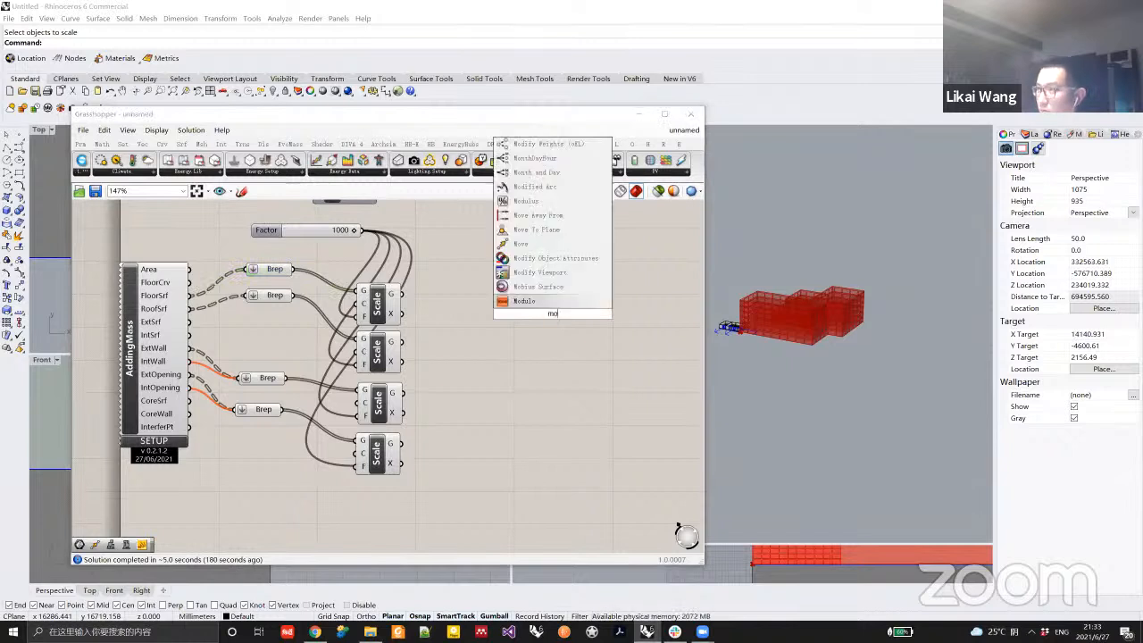
pyautogui.click(535, 300)
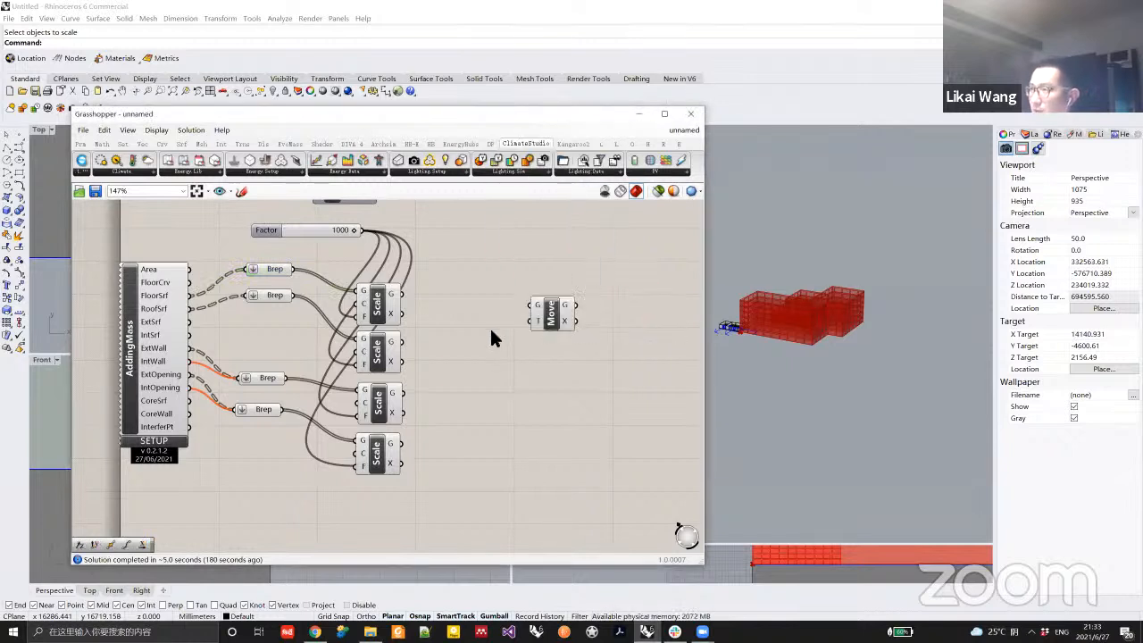
# Add a Unit Z vector, wire it into Move's translation input, and feed the scaled floors into Move's geometry input.
pyautogui.doubleClick(491, 329)
pyautogui.write('z')
pyautogui.click(490, 319)
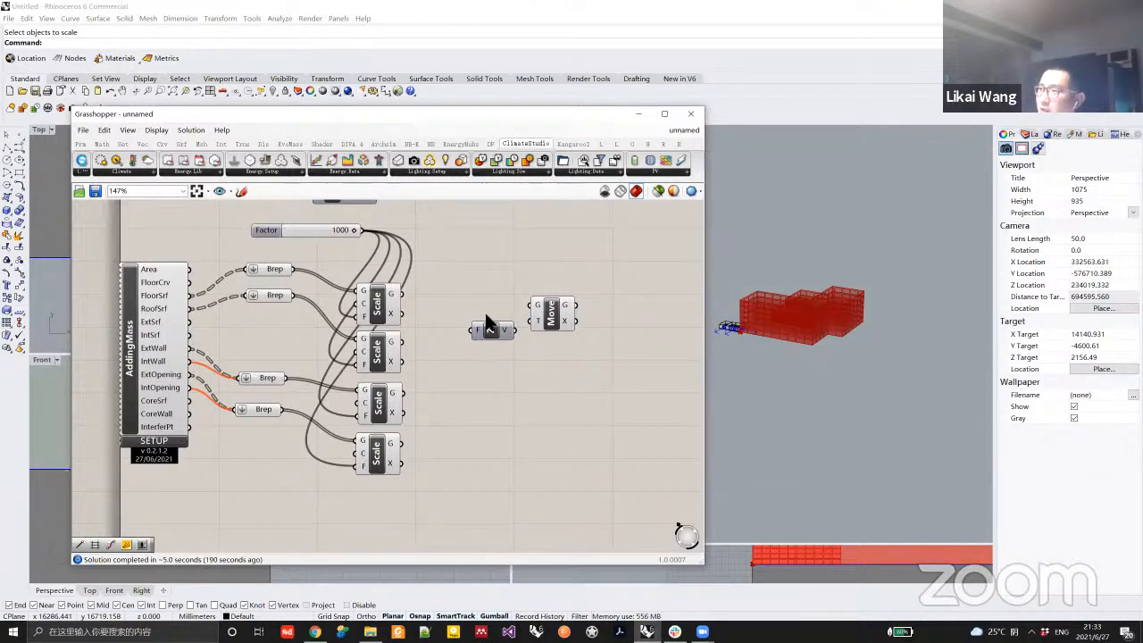
pyautogui.moveTo(401, 295); pyautogui.dragTo(511, 332)
pyautogui.scroll(1, 538, 325)
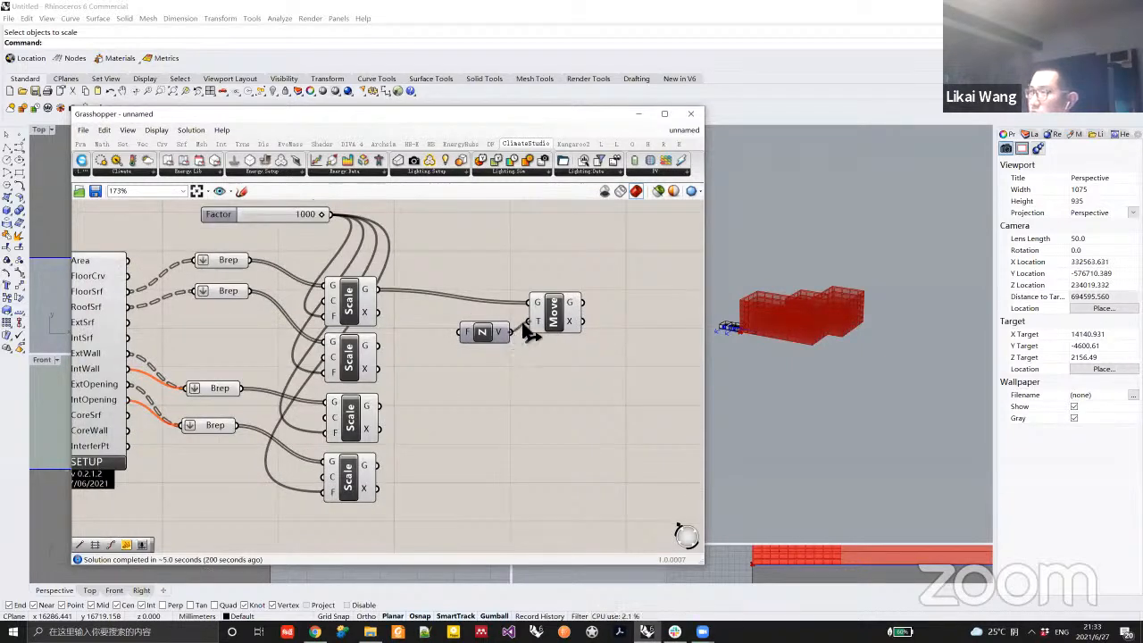
pyautogui.click(482, 344)
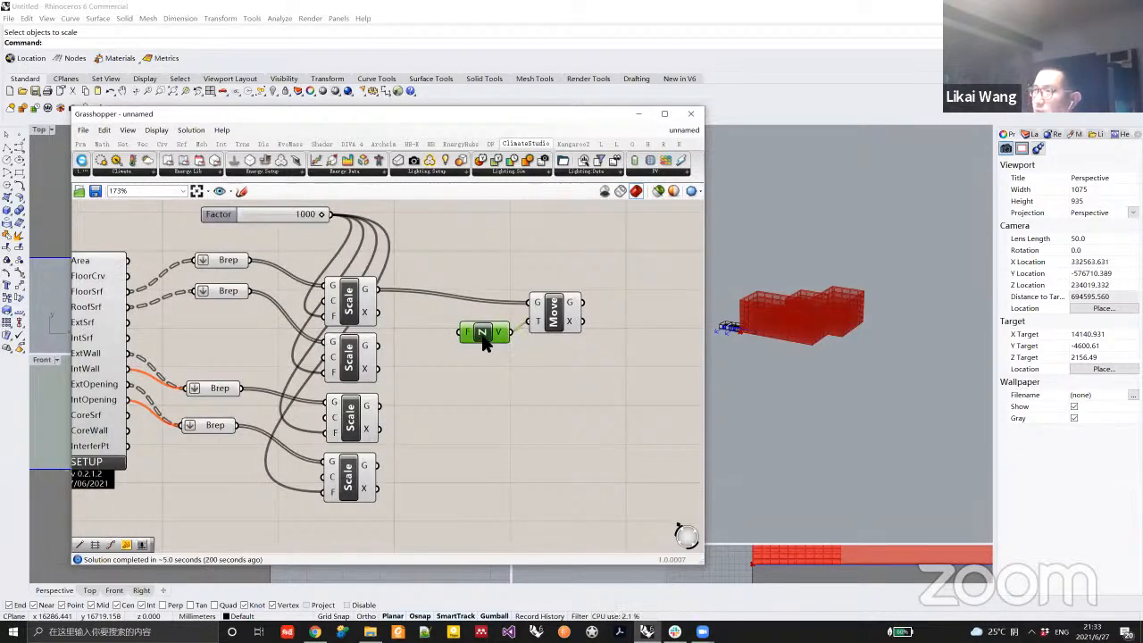
# Drive the Unit Z vector's factor with a 750 number slider and check the raised floors in the Rhino perspective view.
pyautogui.doubleClick(431, 334)
pyautogui.write('750')
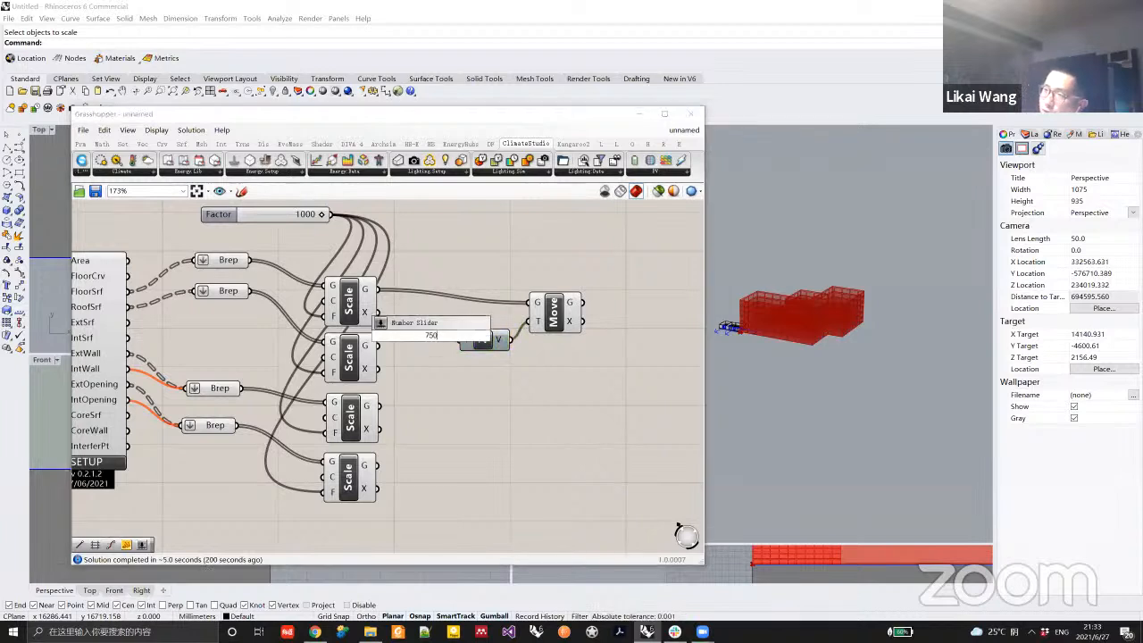
pyautogui.press('Return')
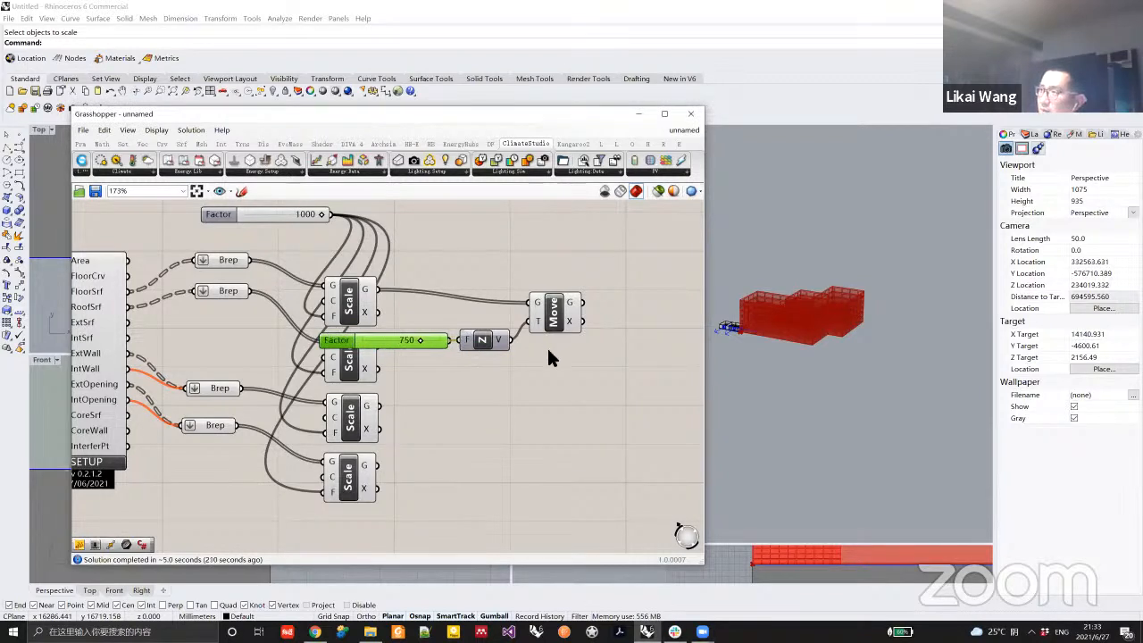
pyautogui.click(558, 315)
pyautogui.moveTo(805, 320); pyautogui.dragTo(775, 323, button='right')
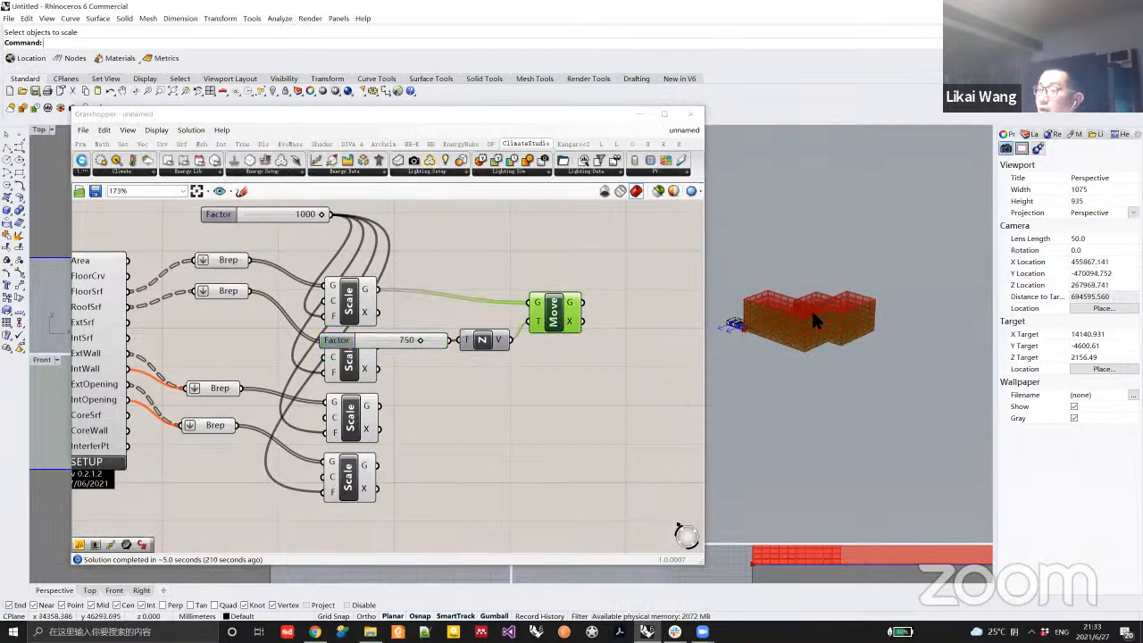
pyautogui.scroll(3, 795, 326)
pyautogui.click(543, 357)
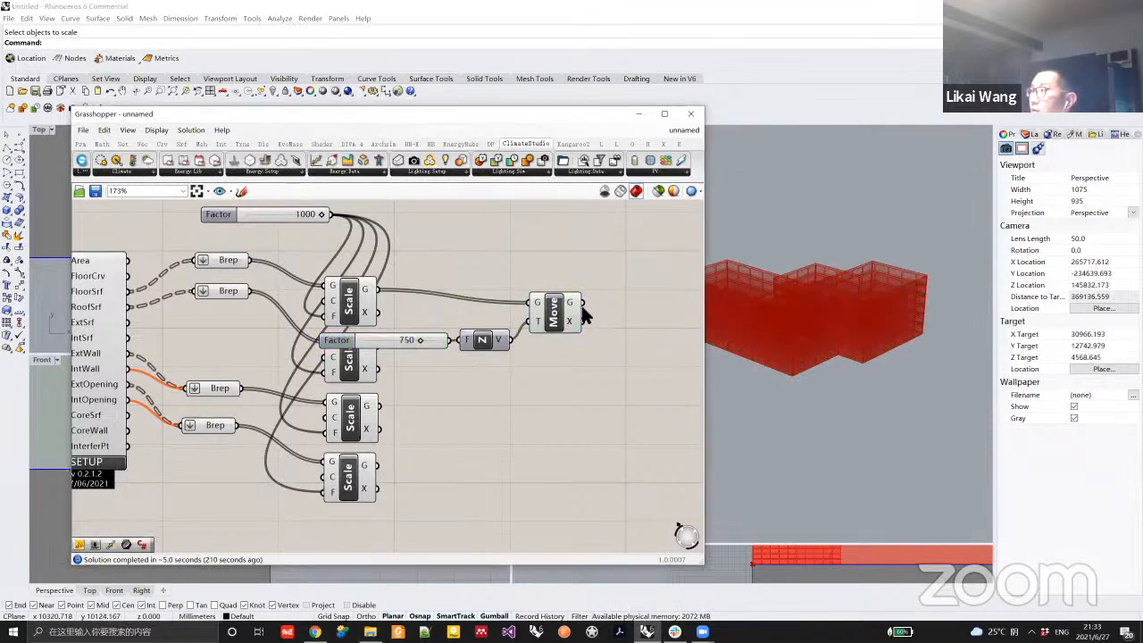
pyautogui.click(562, 313)
pyautogui.moveTo(811, 300); pyautogui.dragTo(790, 309, button='right')
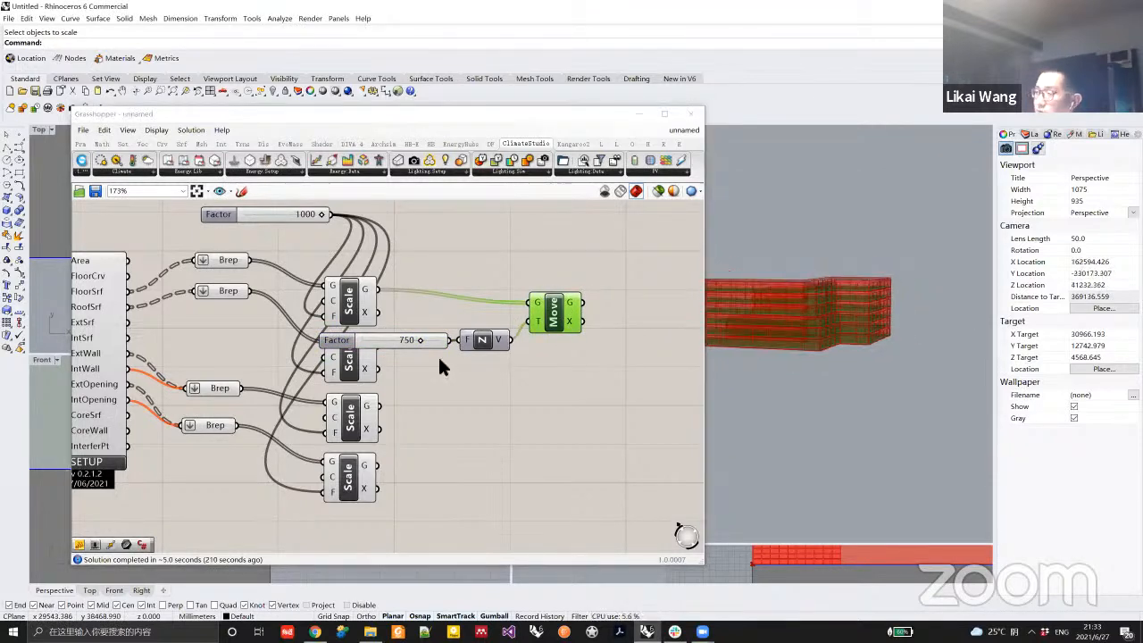
# Move the 750 slider, Unit Z and Move components together so they no longer overlap the Scale components.
pyautogui.moveTo(474, 381); pyautogui.dragTo(460, 332, button='right')
pyautogui.moveTo(525, 405); pyautogui.dragTo(357, 294)
pyautogui.moveTo(500, 326); pyautogui.dragTo(582, 244)
pyautogui.scroll(-5, 507, 337)
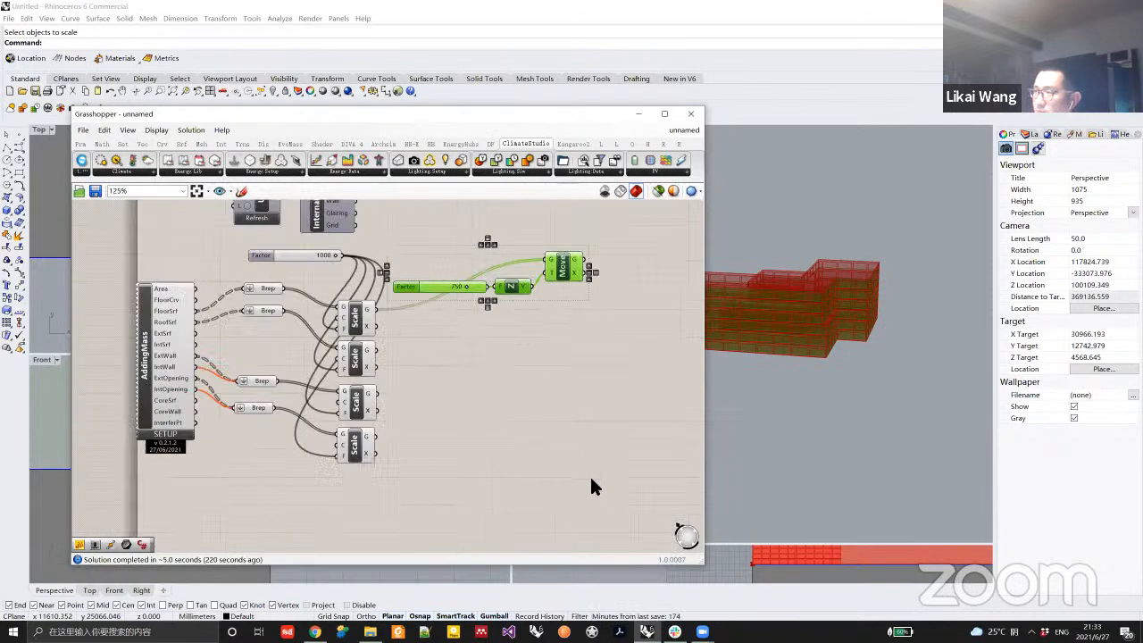
# Disconnect the CEILING and MULLION SceneLayer components from the parameter that collects the template's scene layers.
pyautogui.scroll(-2, 470, 407)
pyautogui.moveTo(616, 540); pyautogui.dragTo(482, 407, button='right')
pyautogui.scroll(3, 555, 428)
pyautogui.moveTo(574, 480); pyautogui.dragTo(496, 425, button='right')
pyautogui.rightClick(808, 354)
pyautogui.moveTo(809, 354); pyautogui.dragTo(764, 355, button='right')
pyautogui.scroll(-1, 464, 325)
pyautogui.moveTo(464, 326); pyautogui.dragTo(507, 402, button='right')
pyautogui.scroll(2, 505, 400)
pyautogui.click(484, 383)
pyautogui.moveTo(521, 361); pyautogui.dragTo(470, 279, button='right')
pyautogui.moveTo(470, 507); pyautogui.dragTo(296, 302, button='right')
pyautogui.scroll(2, 415, 358)
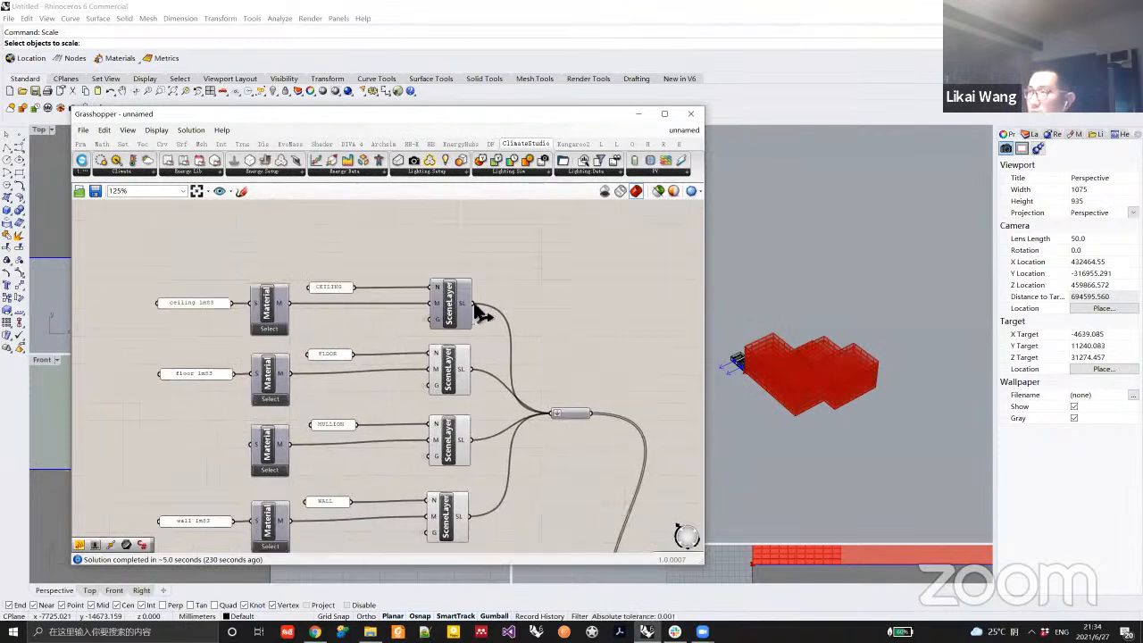
pyautogui.moveTo(473, 305); pyautogui.dragTo(566, 470)
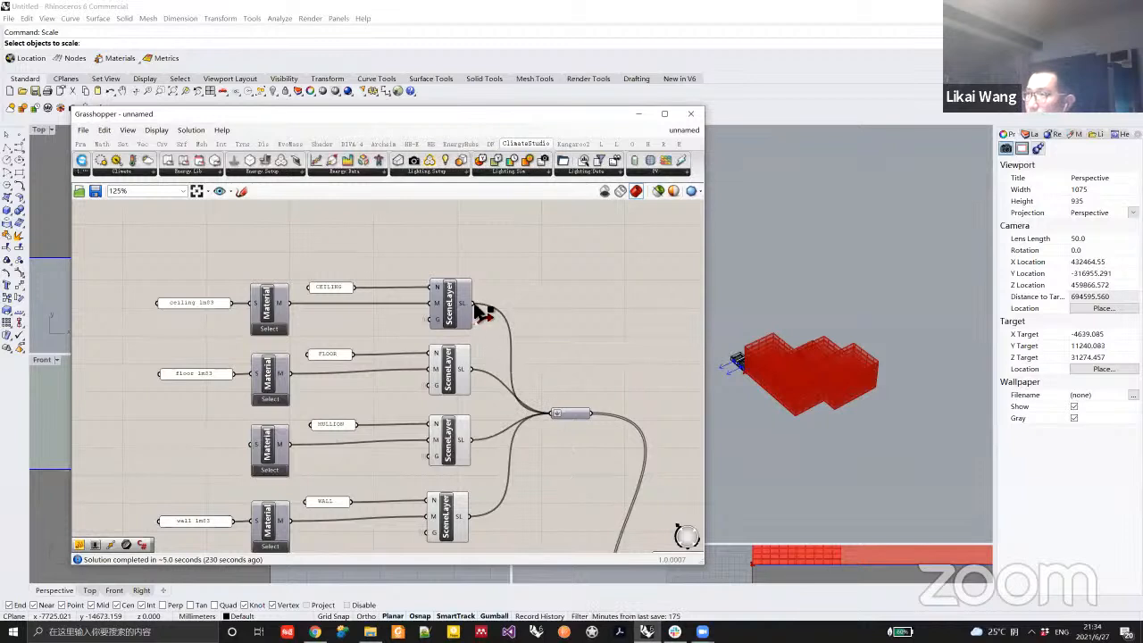
pyautogui.moveTo(554, 413); pyautogui.dragTo(474, 439)
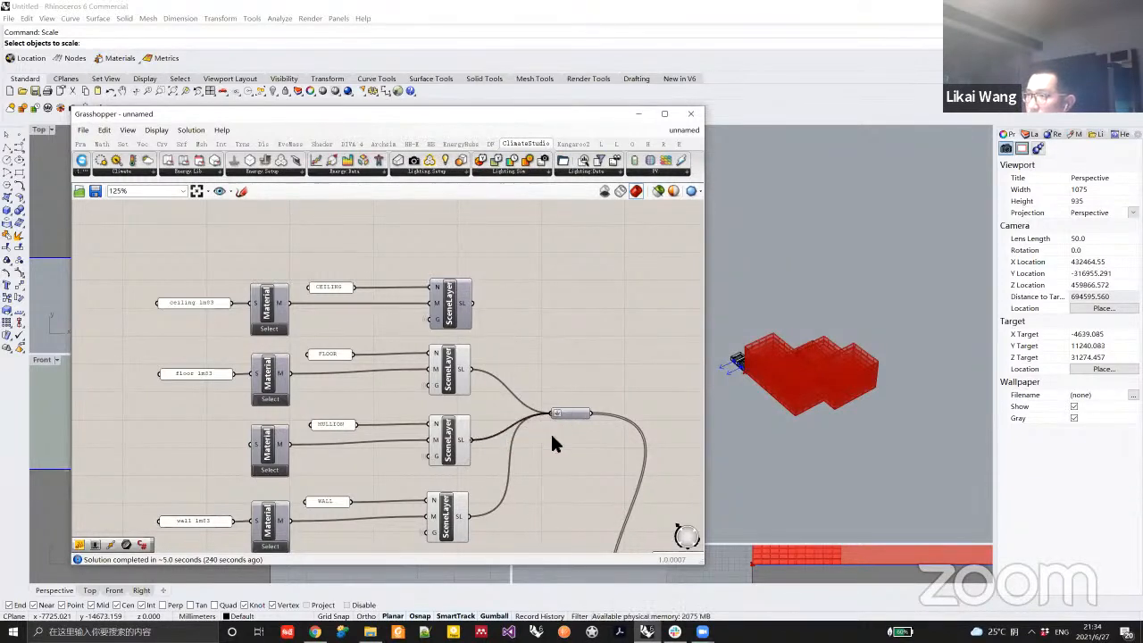
# Delete the LEVEL 01 panel and the two list panels feeding the Grid component.
pyautogui.scroll(-3, 550, 434)
pyautogui.moveTo(511, 486); pyautogui.dragTo(511, 435, button='right')
pyautogui.scroll(2, 505, 463)
pyautogui.scroll(1, 505, 463)
pyautogui.scroll(-3, 512, 432)
pyautogui.moveTo(500, 359); pyautogui.dragTo(521, 291, button='right')
pyautogui.moveTo(524, 350); pyautogui.dragTo(536, 396, button='right')
pyautogui.scroll(3, 453, 486)
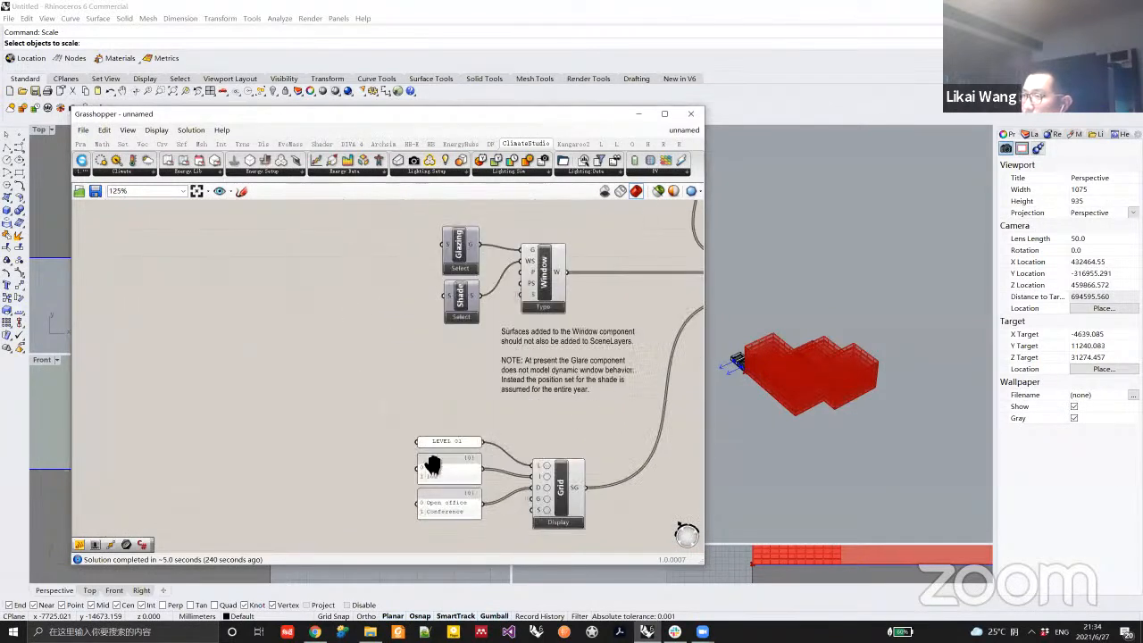
pyautogui.moveTo(372, 393); pyautogui.dragTo(512, 496)
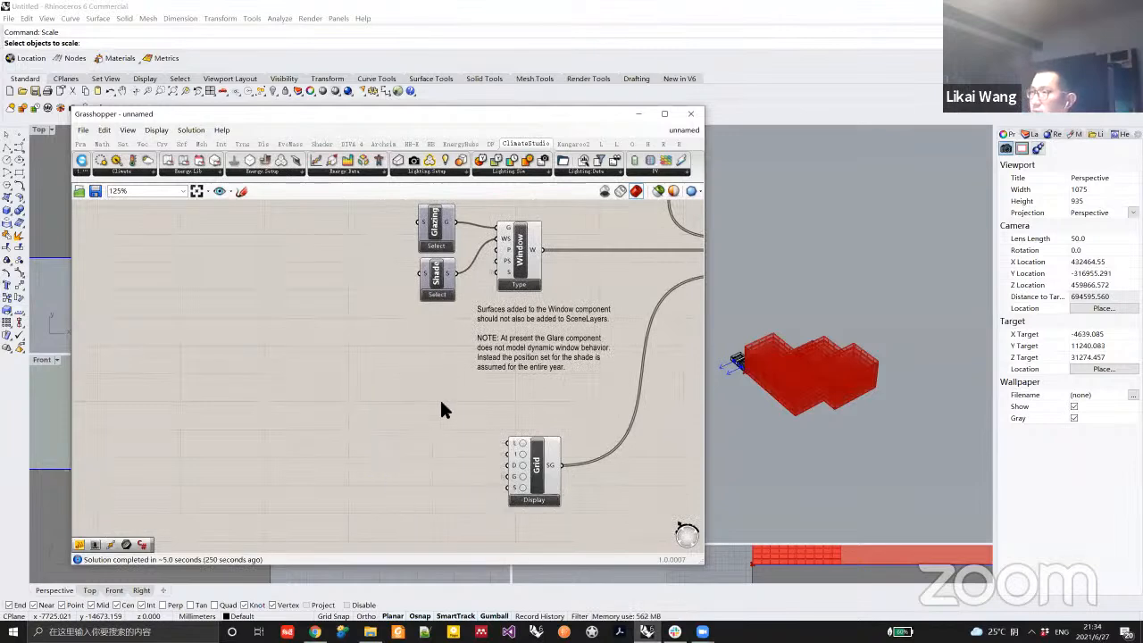
# Disconnect the MULLION SceneLayer from the merge and select the WALL SceneLayer to inspect its geometry source.
pyautogui.scroll(-2, 386, 464)
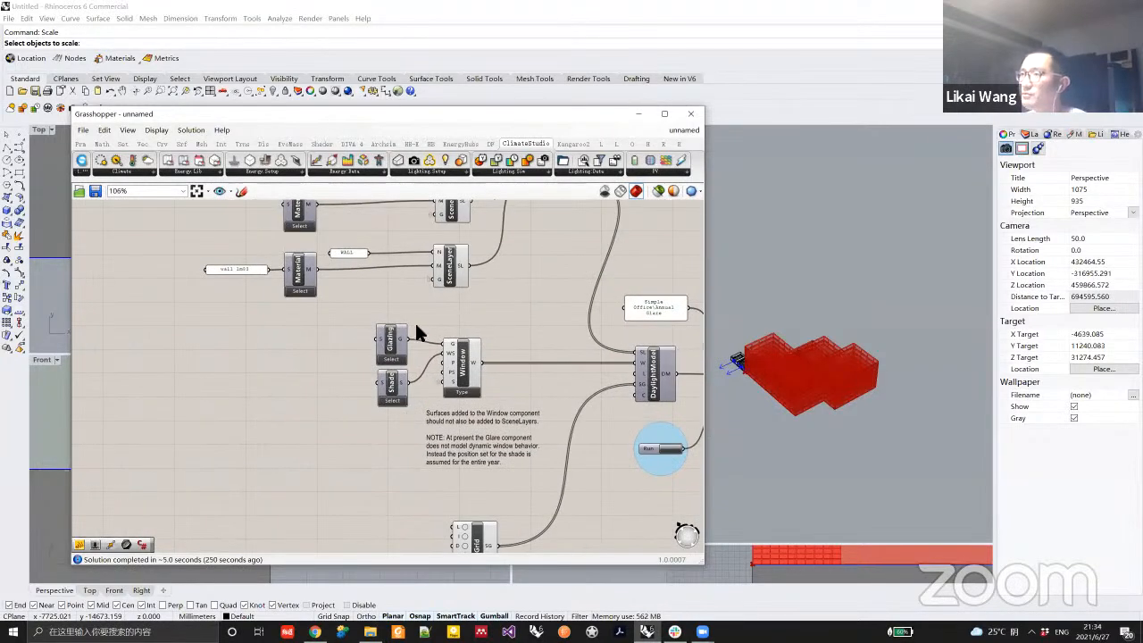
pyautogui.moveTo(441, 354)
pyautogui.mouseDown(button='right')
pyautogui.moveTo(451, 382)
pyautogui.moveTo(424, 415)
pyautogui.moveTo(420, 467)
pyautogui.mouseUp(button='right')
pyautogui.moveTo(381, 334)
pyautogui.mouseDown(button='right')
pyautogui.moveTo(388, 386)
pyautogui.moveTo(423, 367)
pyautogui.moveTo(364, 304)
pyautogui.mouseUp(button='right')
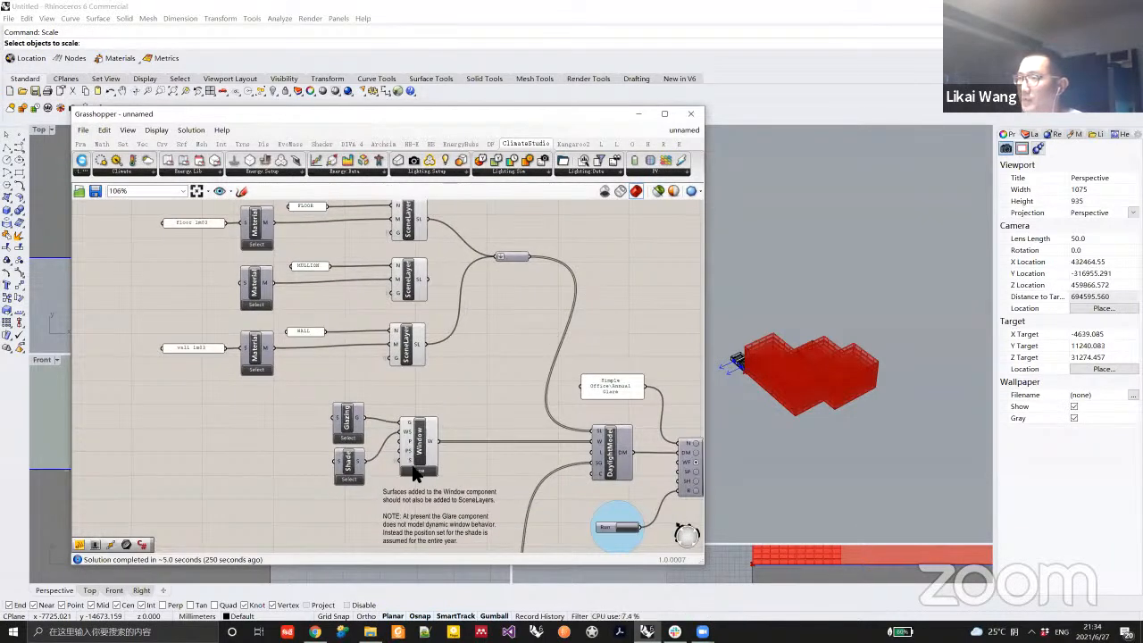
pyautogui.moveTo(456, 437); pyautogui.dragTo(478, 490, button='right')
pyautogui.moveTo(459, 309); pyautogui.dragTo(462, 325, button='right')
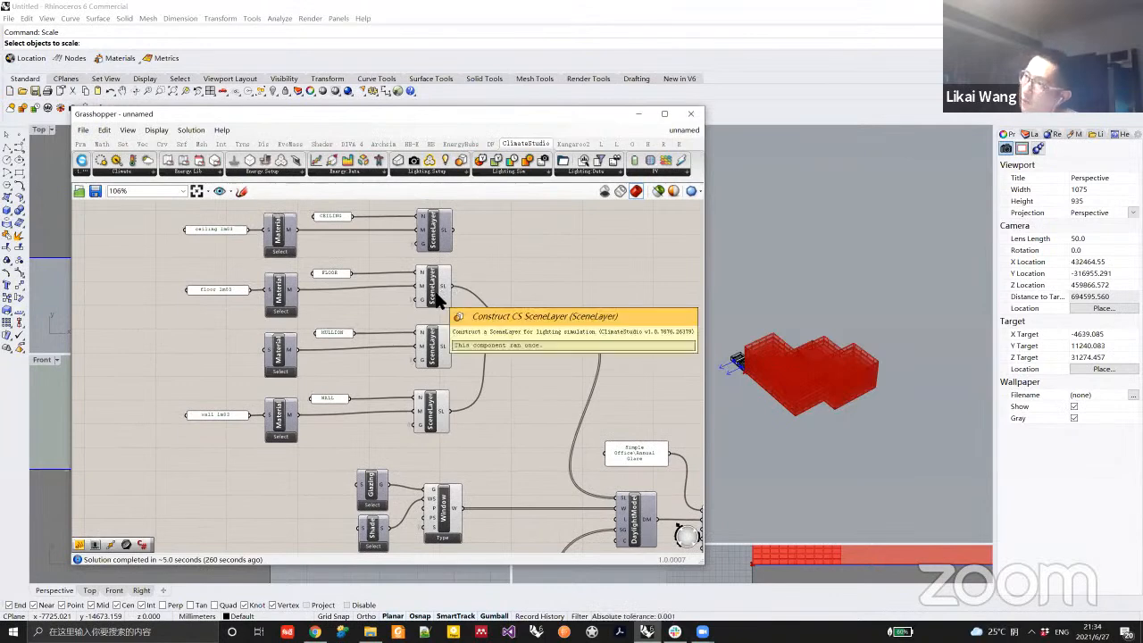
pyautogui.click(435, 301)
pyautogui.click(434, 407)
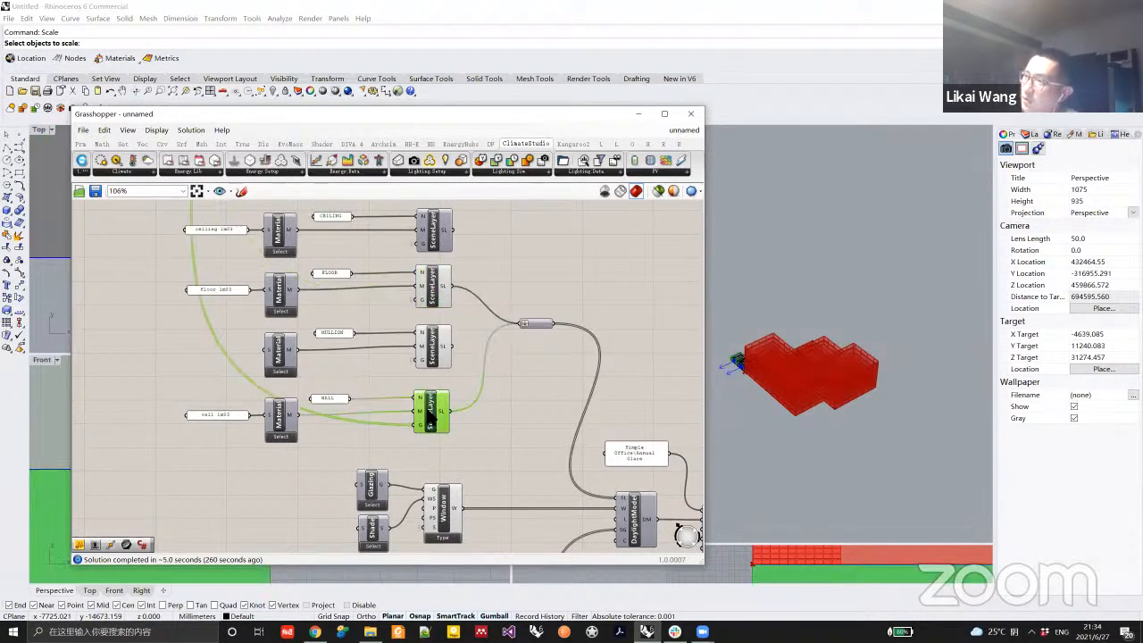
# Add a Brep parameter beside the Scale components and feed it with the geometry outputs of the first two.
pyautogui.scroll(-2, 488, 407)
pyautogui.scroll(-1, 392, 374)
pyautogui.moveTo(322, 275); pyautogui.dragTo(375, 323, button='right')
pyautogui.scroll(-2, 375, 323)
pyautogui.moveTo(276, 250); pyautogui.dragTo(384, 360, button='right')
pyautogui.scroll(4, 357, 293)
pyautogui.scroll(2, 393, 352)
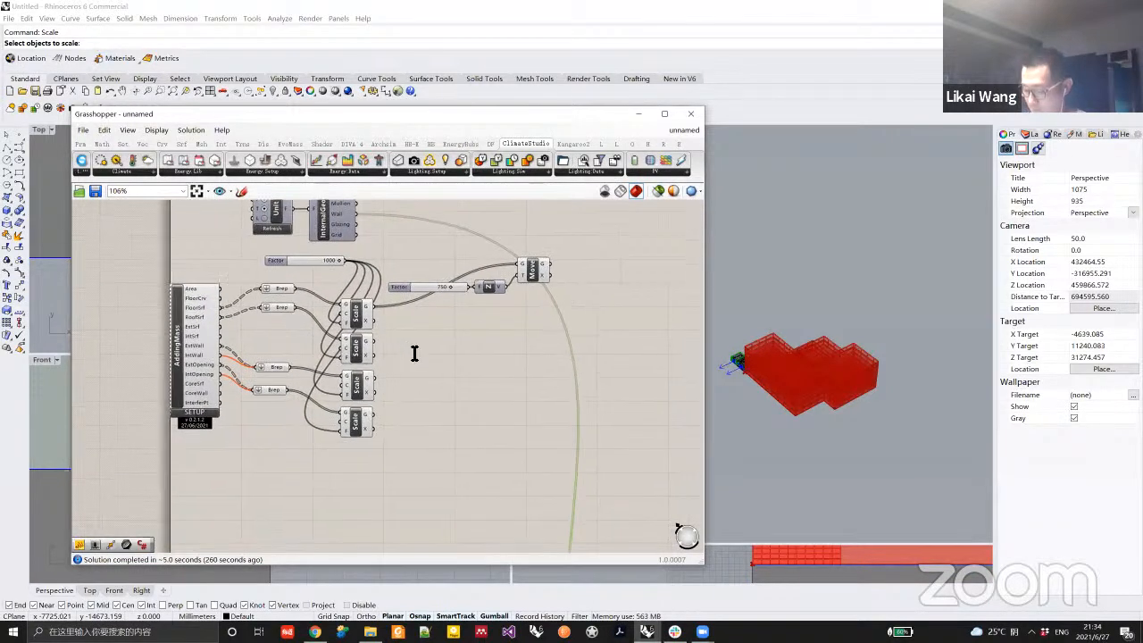
pyautogui.doubleClick(409, 349)
pyautogui.write('brep')
pyautogui.press('Return')
pyautogui.moveTo(376, 307); pyautogui.dragTo(396, 349)
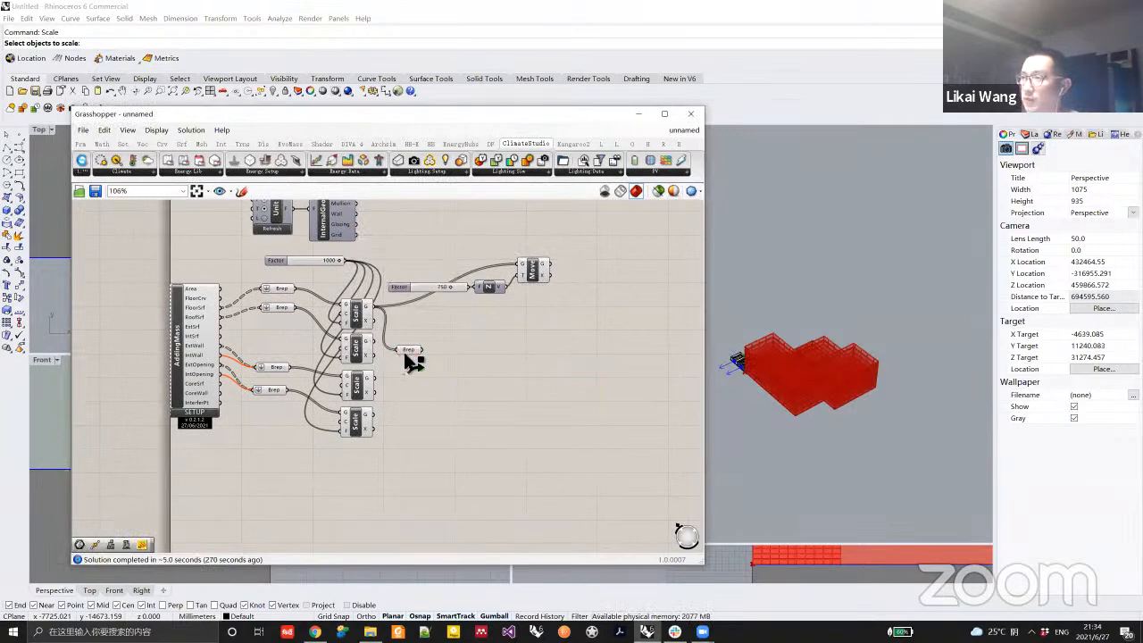
pyautogui.moveTo(416, 362); pyautogui.dragTo(359, 321, button='right')
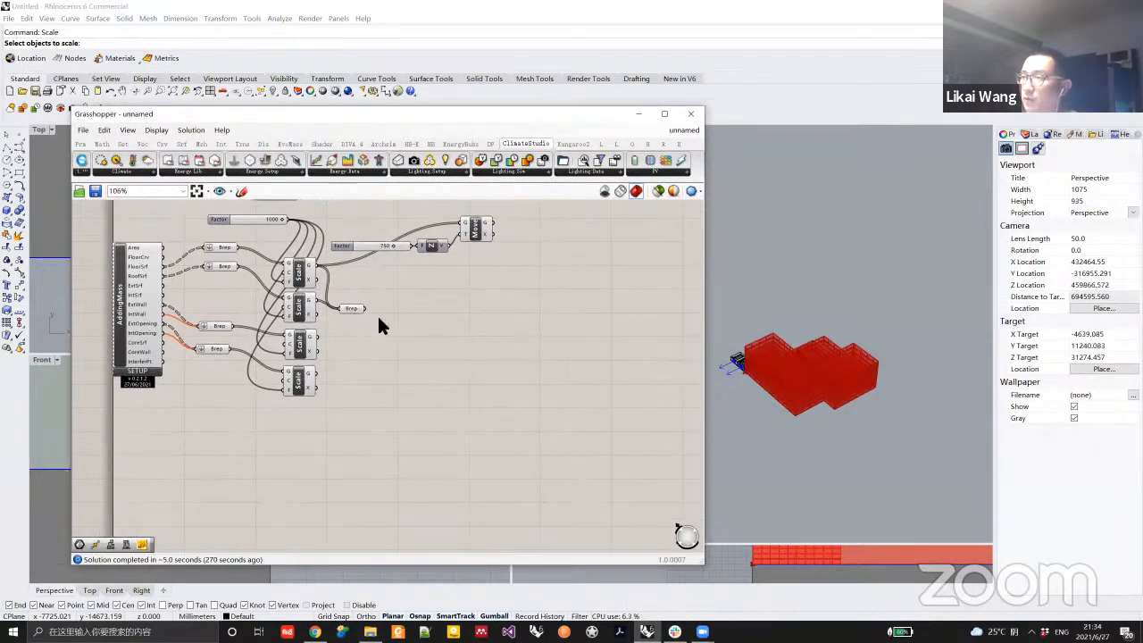
# Place the new Brep parameter beside the FLOOR SceneLayer and wire it into that layer's geometry input.
pyautogui.moveTo(344, 308); pyautogui.dragTo(584, 462)
pyautogui.scroll(-5, 397, 317)
pyautogui.scroll(5, 452, 438)
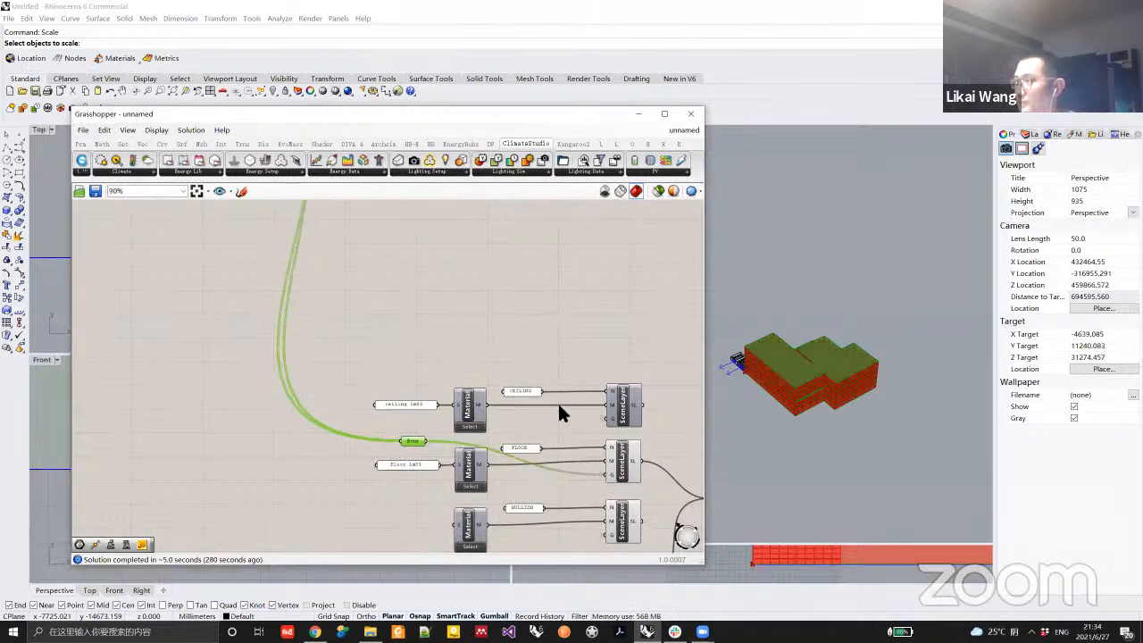
# Add a Brep parameter for the third Scale component's geometry and connect it to the WALL SceneLayer's geometry input.
pyautogui.scroll(-4, 467, 295)
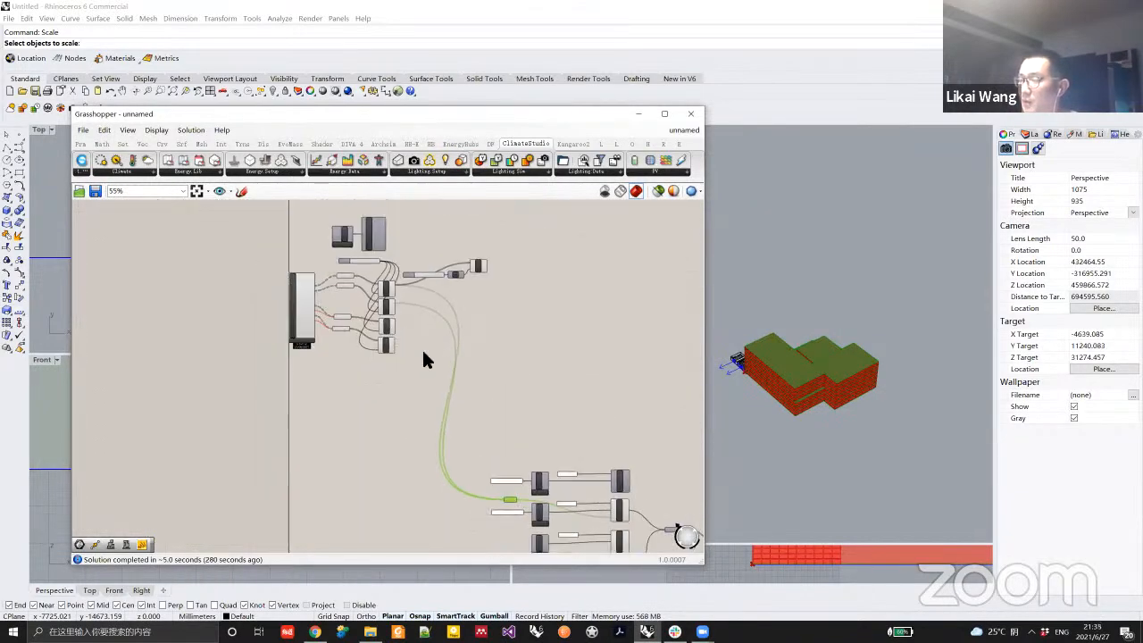
pyautogui.doubleClick(411, 324)
pyautogui.write('brep')
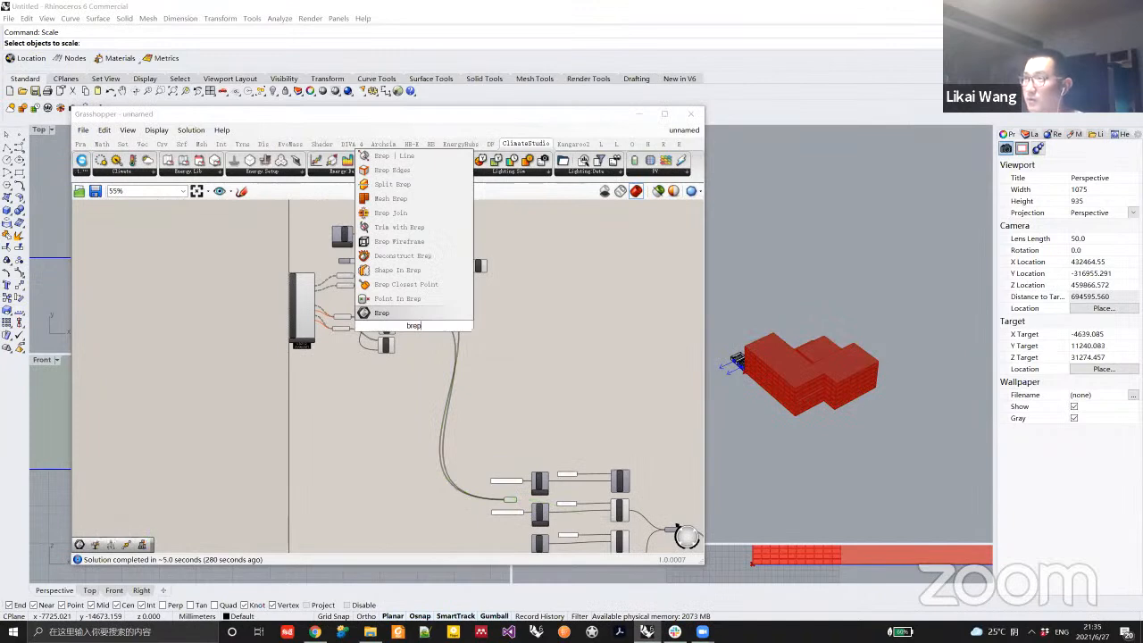
pyautogui.press('Return')
pyautogui.scroll(4, 413, 325)
pyautogui.scroll(2, 380, 323)
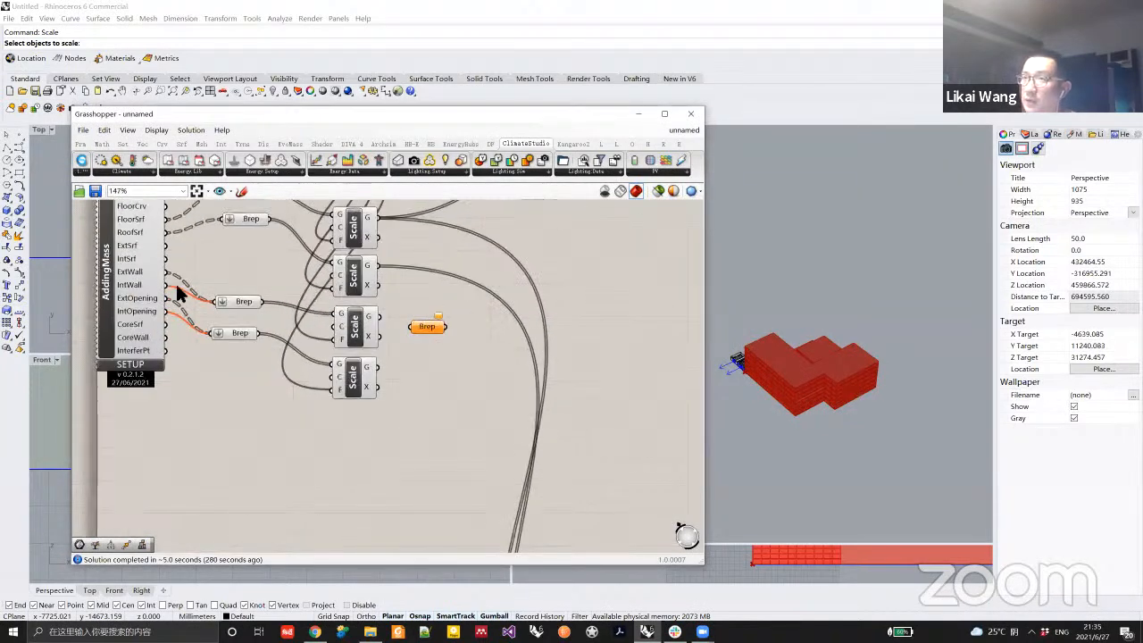
pyautogui.moveTo(373, 317); pyautogui.dragTo(594, 378)
pyautogui.scroll(-3, 426, 296)
pyautogui.scroll(-5, 434, 297)
pyautogui.scroll(5, 496, 456)
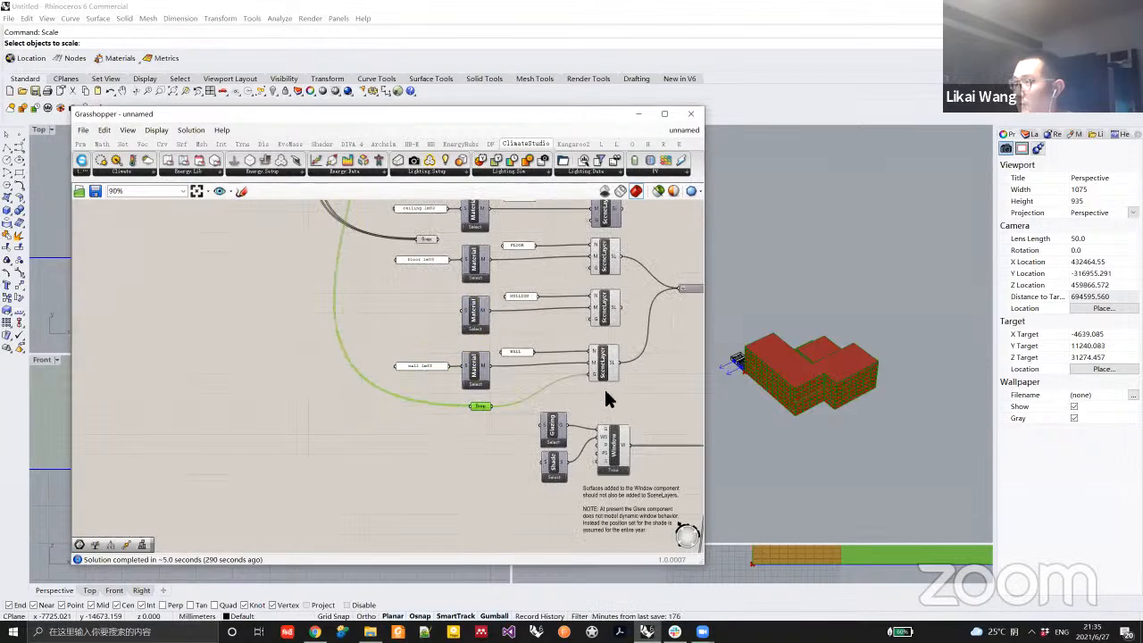
# Add another Brep parameter and connect the fourth Scale component's geometry output to it.
pyautogui.scroll(-2, 538, 387)
pyautogui.moveTo(830, 397); pyautogui.dragTo(797, 373, button='right')
pyautogui.scroll(4, 798, 373)
pyautogui.moveTo(365, 361); pyautogui.dragTo(393, 414, button='right')
pyautogui.scroll(-1, 392, 415)
pyautogui.moveTo(365, 255); pyautogui.dragTo(409, 406, button='right')
pyautogui.scroll(2, 365, 269)
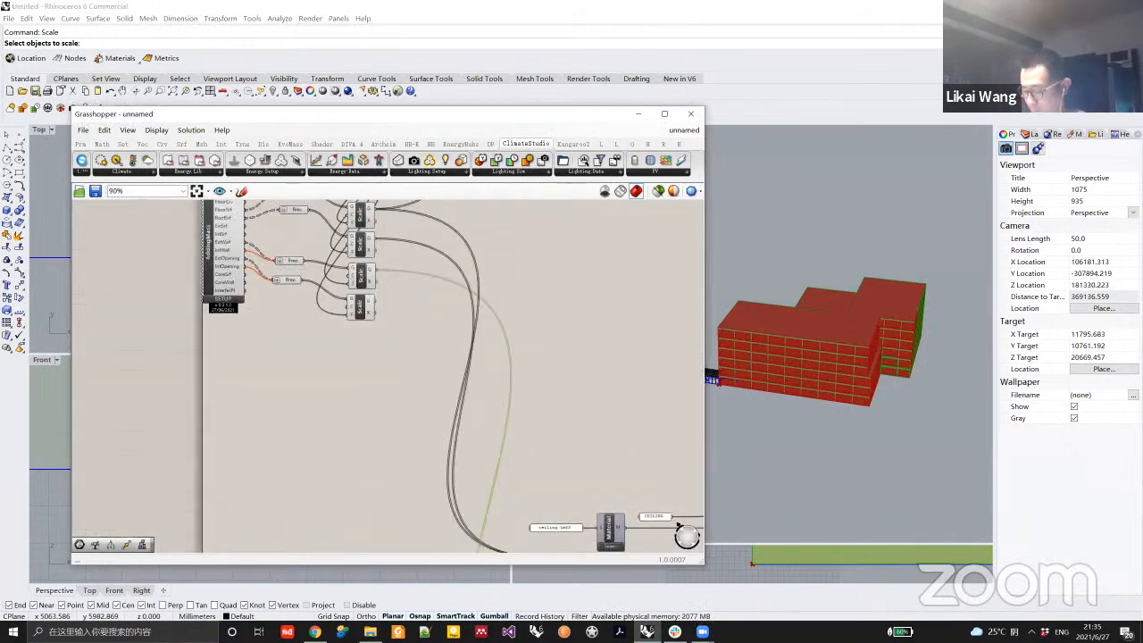
pyautogui.rightClick(370, 302)
pyautogui.click(382, 298)
pyautogui.scroll(2, 382, 302)
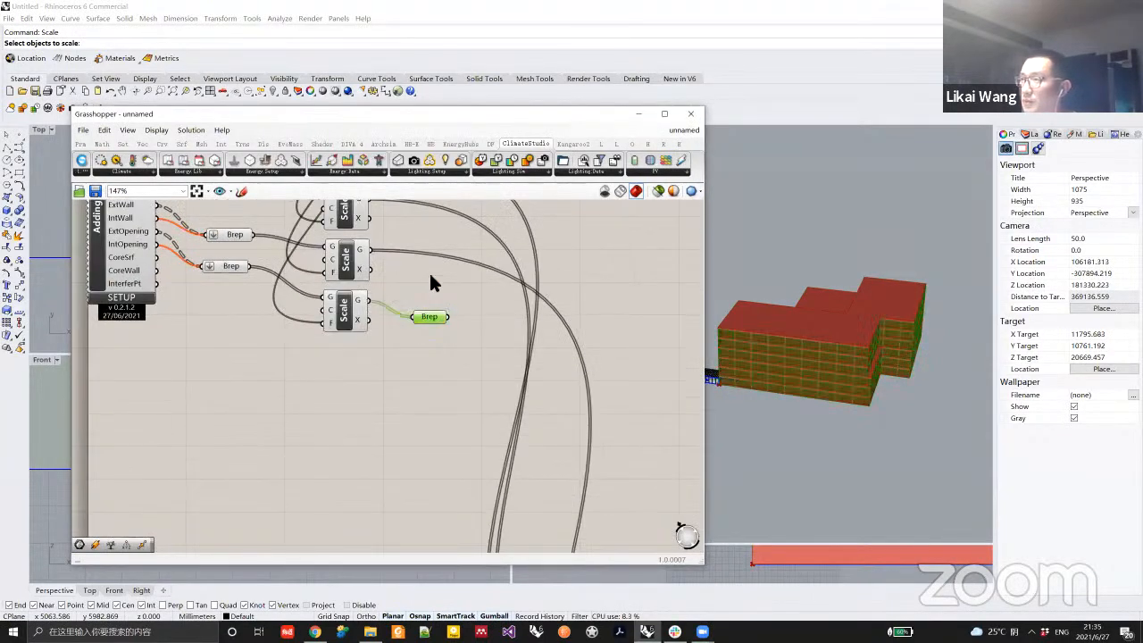
# Place the opening geometry's Brep parameter beside the Window component and wire it into the S input.
pyautogui.scroll(-3, 429, 272)
pyautogui.moveTo(562, 520); pyautogui.dragTo(564, 505)
pyautogui.scroll(3, 564, 505)
pyautogui.moveTo(624, 459); pyautogui.dragTo(621, 455)
# Examine the building preview from several sides and the DaylightModel and Glare components downstream of the Window component.
pyautogui.moveTo(765, 441); pyautogui.dragTo(778, 408, button='right')
pyautogui.moveTo(532, 413); pyautogui.dragTo(381, 420, button='right')
pyautogui.scroll(-3, 380, 419)
pyautogui.moveTo(512, 448); pyautogui.dragTo(476, 399, button='right')
pyautogui.scroll(2, 479, 393)
pyautogui.moveTo(804, 404); pyautogui.dragTo(886, 396, button='right')
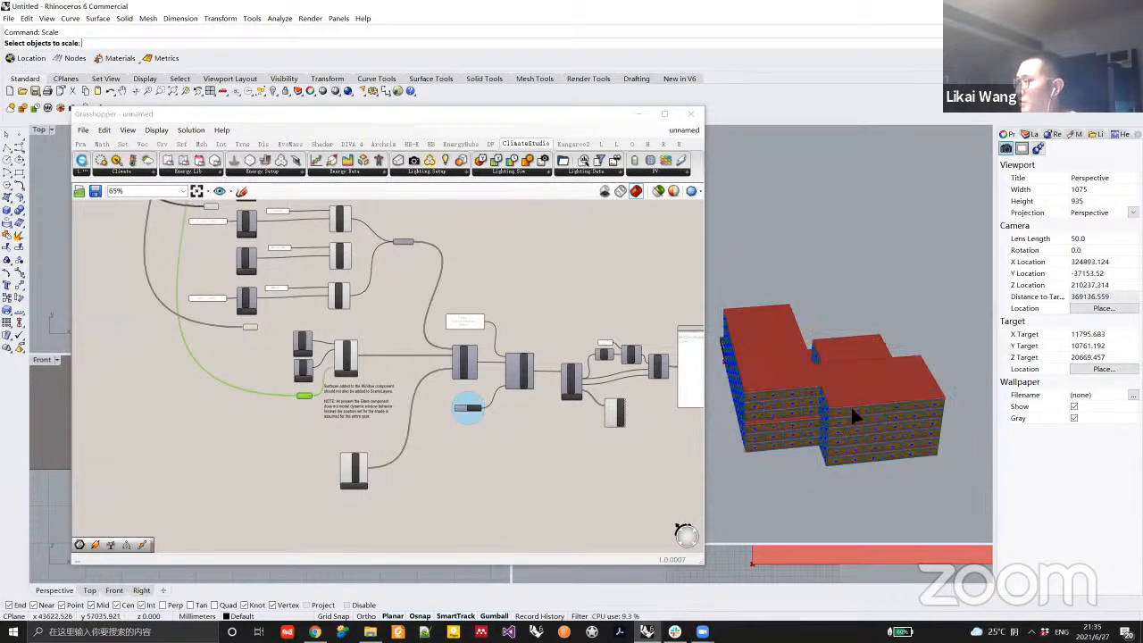
pyautogui.moveTo(528, 448); pyautogui.dragTo(566, 438, button='right')
pyautogui.moveTo(841, 428); pyautogui.dragTo(621, 399, button='right')
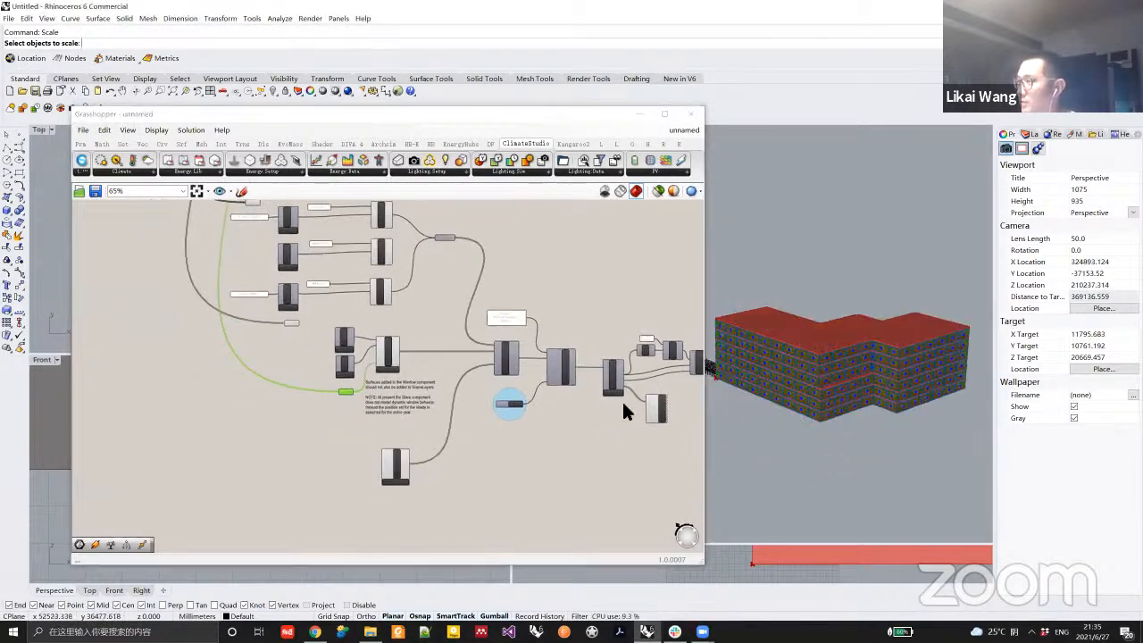
pyautogui.scroll(5, 531, 384)
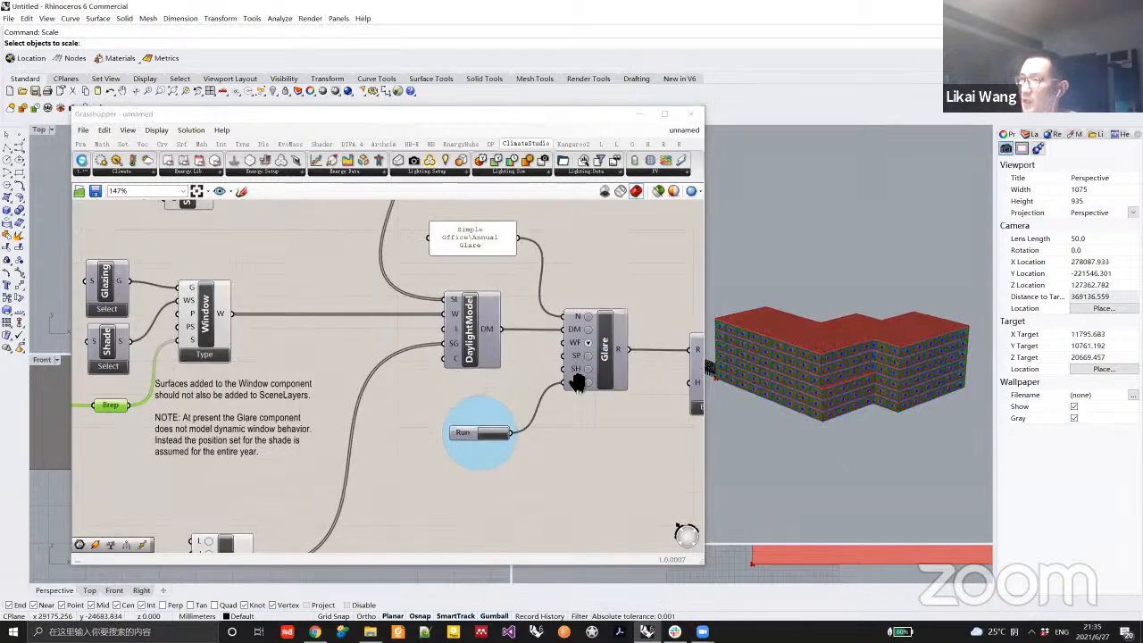
# Set the S value of the Grid component to 4.
pyautogui.moveTo(406, 480); pyautogui.dragTo(459, 412, button='right')
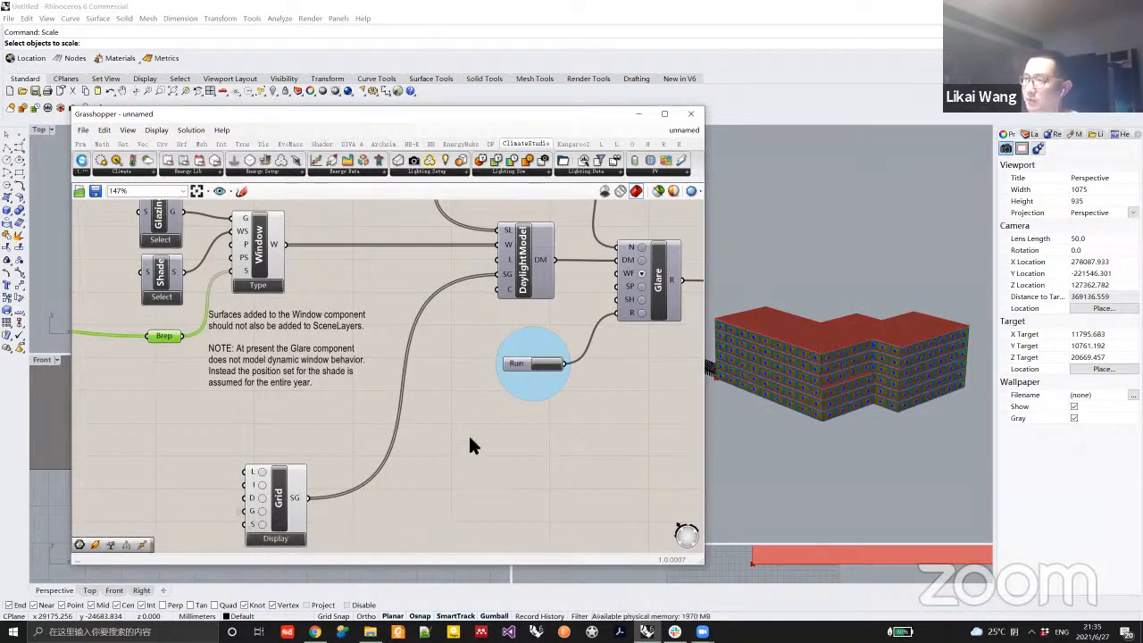
pyautogui.scroll(-5, 468, 433)
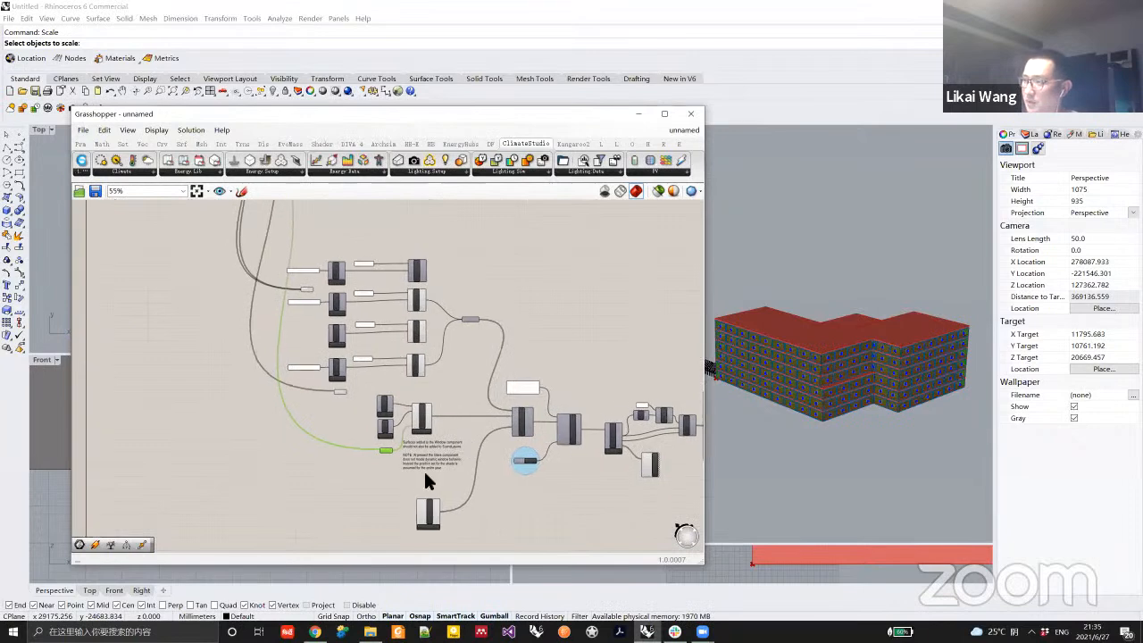
pyautogui.moveTo(422, 467); pyautogui.dragTo(434, 419, button='right')
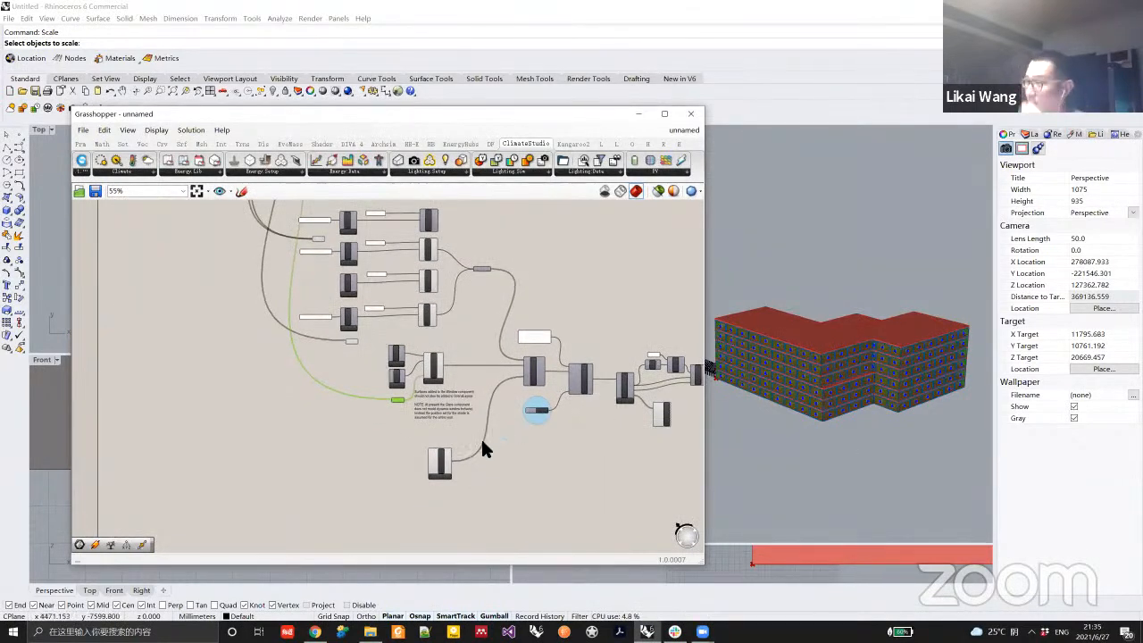
pyautogui.scroll(6, 433, 460)
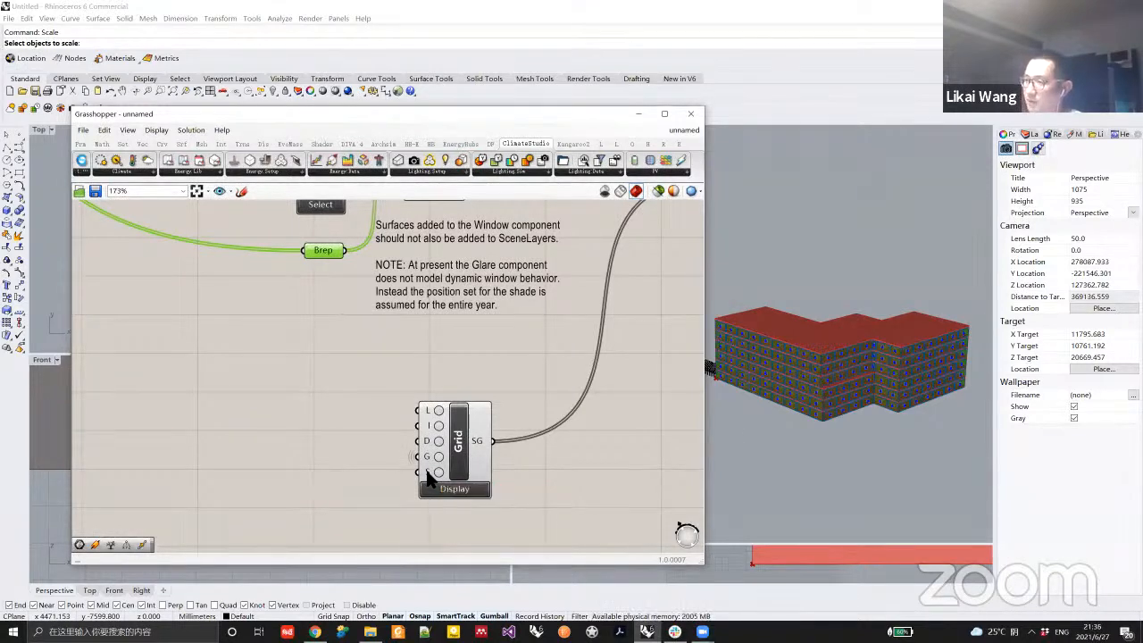
pyautogui.rightClick(428, 474)
pyautogui.click(371, 520)
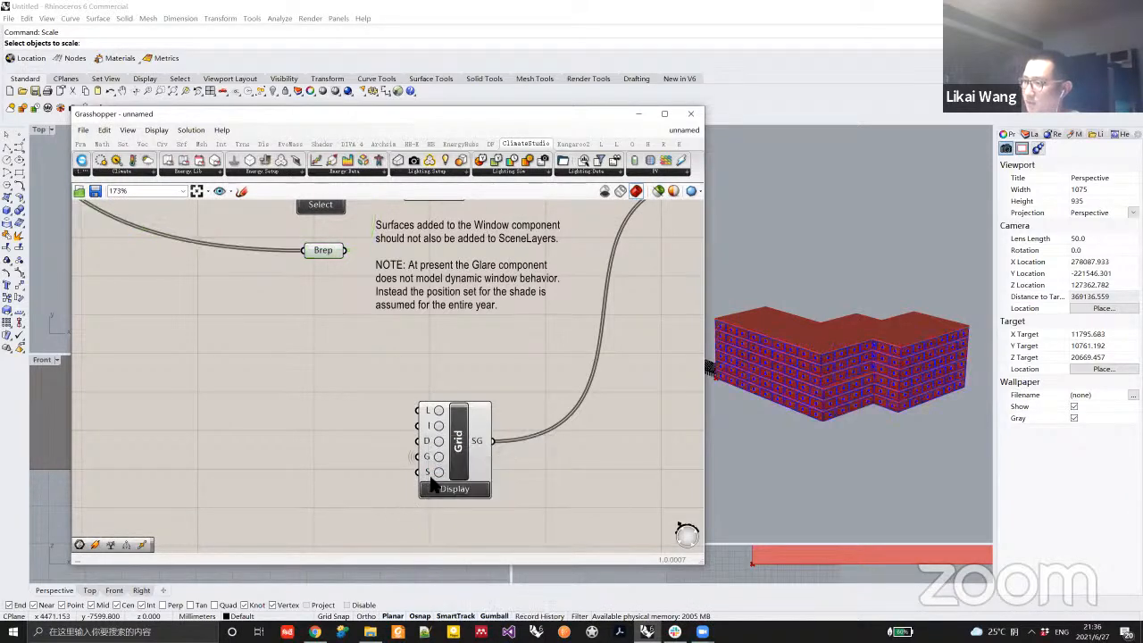
pyautogui.rightClick(429, 474)
pyautogui.moveTo(534, 539)
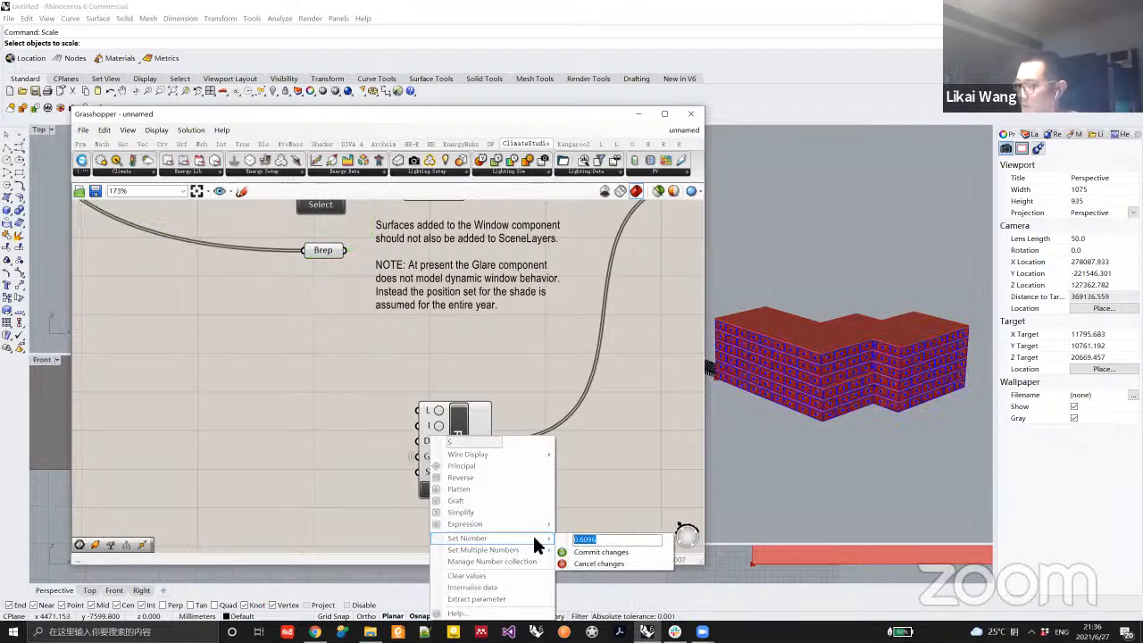
pyautogui.write('5')
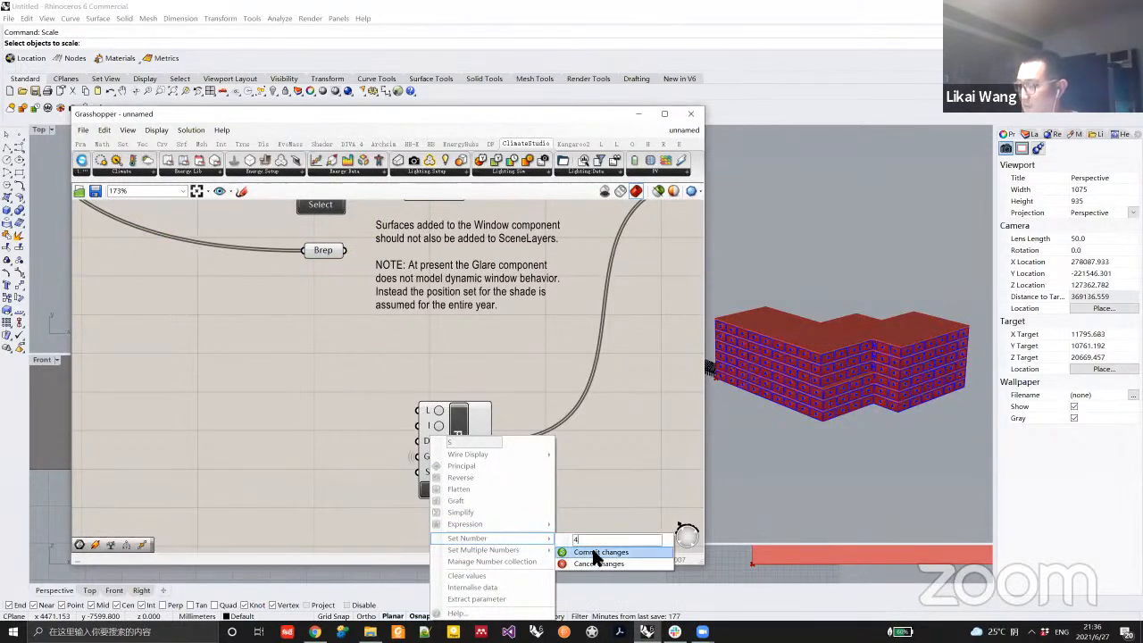
pyautogui.click(594, 552)
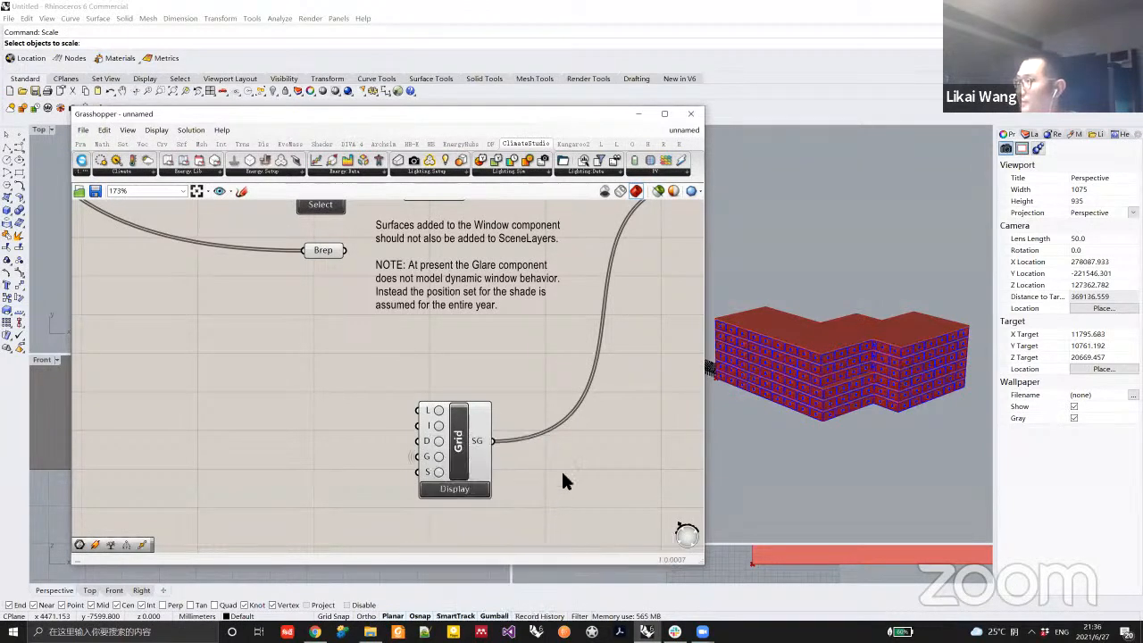
# Turn off the preview of the Brep parameters, SceneLayers and Window component in the simulation setup.
pyautogui.scroll(-6, 422, 402)
pyautogui.moveTo(410, 305); pyautogui.dragTo(458, 382, button='right')
pyautogui.scroll(3, 539, 435)
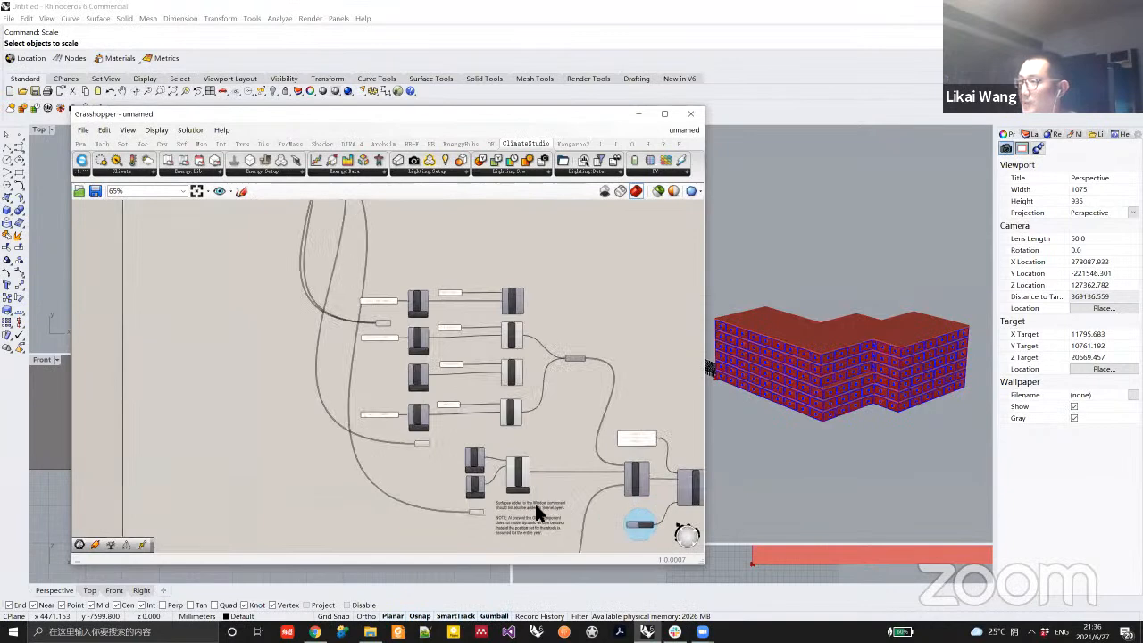
pyautogui.moveTo(300, 311); pyautogui.dragTo(565, 534)
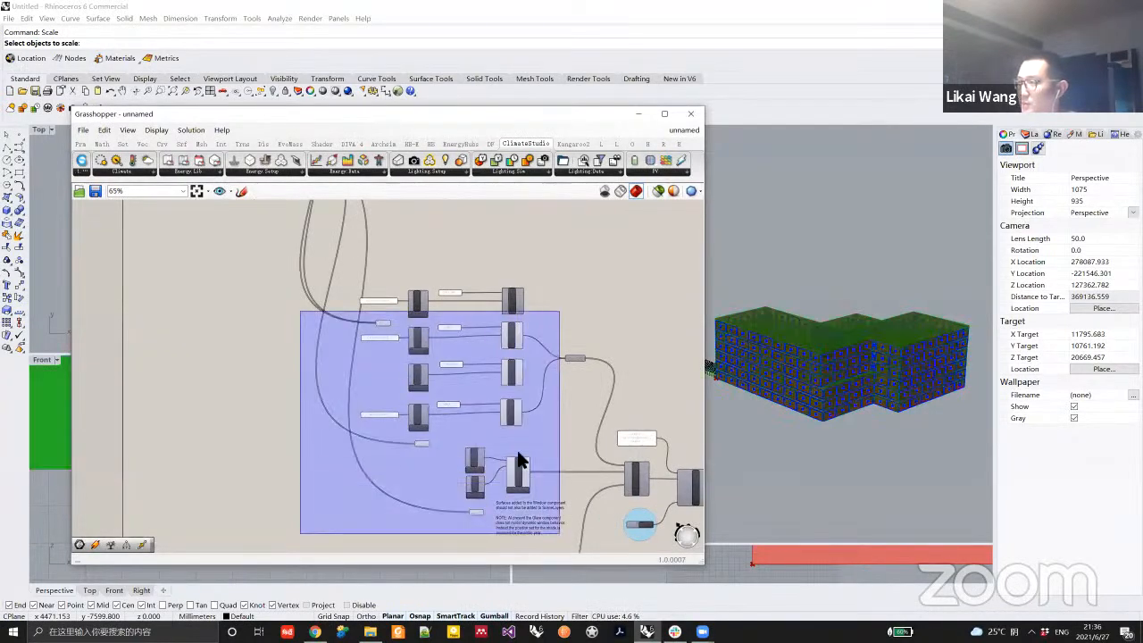
pyautogui.press('space')
pyautogui.click(554, 416)
# Turn off the preview of the AddingMass, Scale and Move components that generate the building geometry.
pyautogui.moveTo(421, 227); pyautogui.dragTo(536, 462, button='right')
pyautogui.scroll(-3, 491, 415)
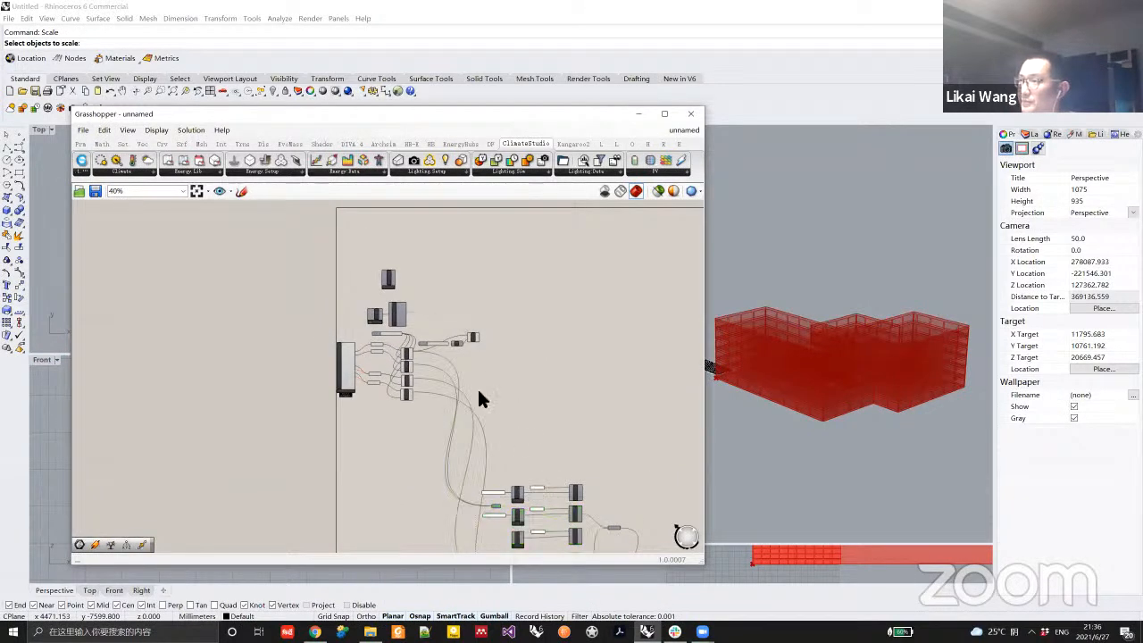
pyautogui.moveTo(504, 417); pyautogui.dragTo(320, 294)
pyautogui.press('space')
pyautogui.click(459, 299)
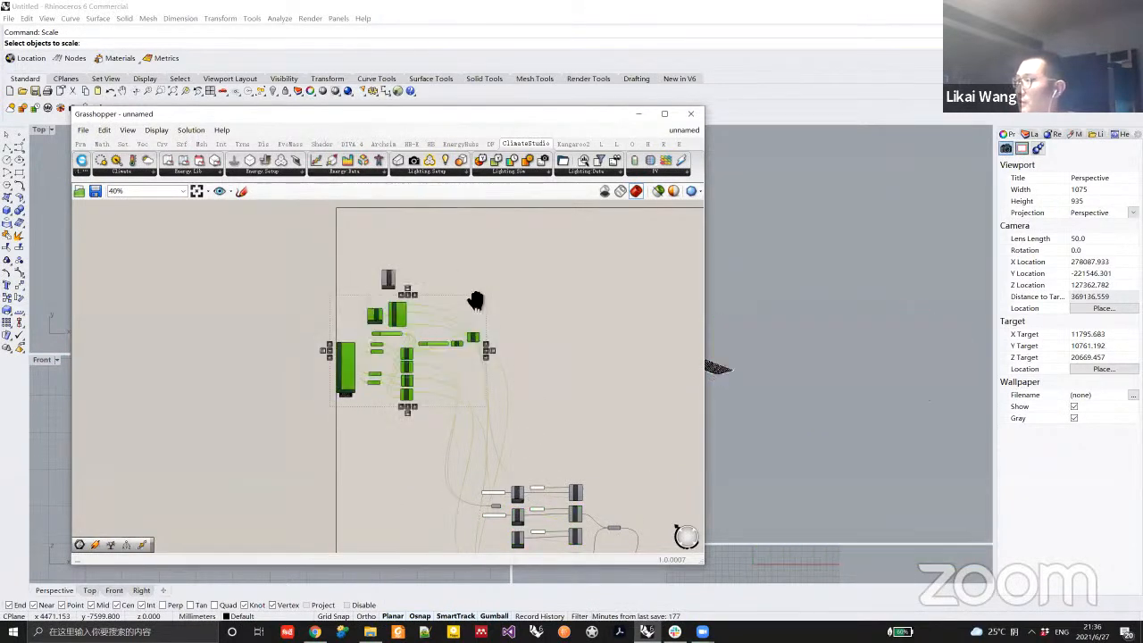
# Try toggling the enabled state of the DaylightModel component that feeds the Glare component.
pyautogui.moveTo(474, 303); pyautogui.dragTo(415, 201, button='right')
pyautogui.scroll(-3, 522, 484)
pyautogui.moveTo(523, 484); pyautogui.dragTo(496, 382, button='right')
pyautogui.scroll(7, 497, 389)
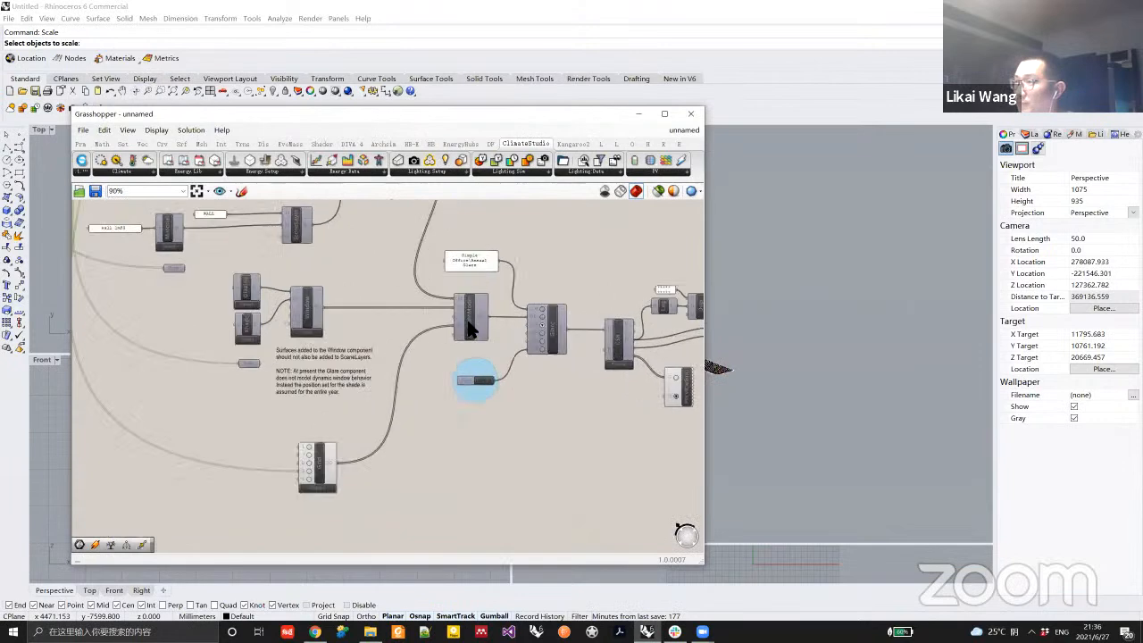
pyautogui.rightClick(474, 326)
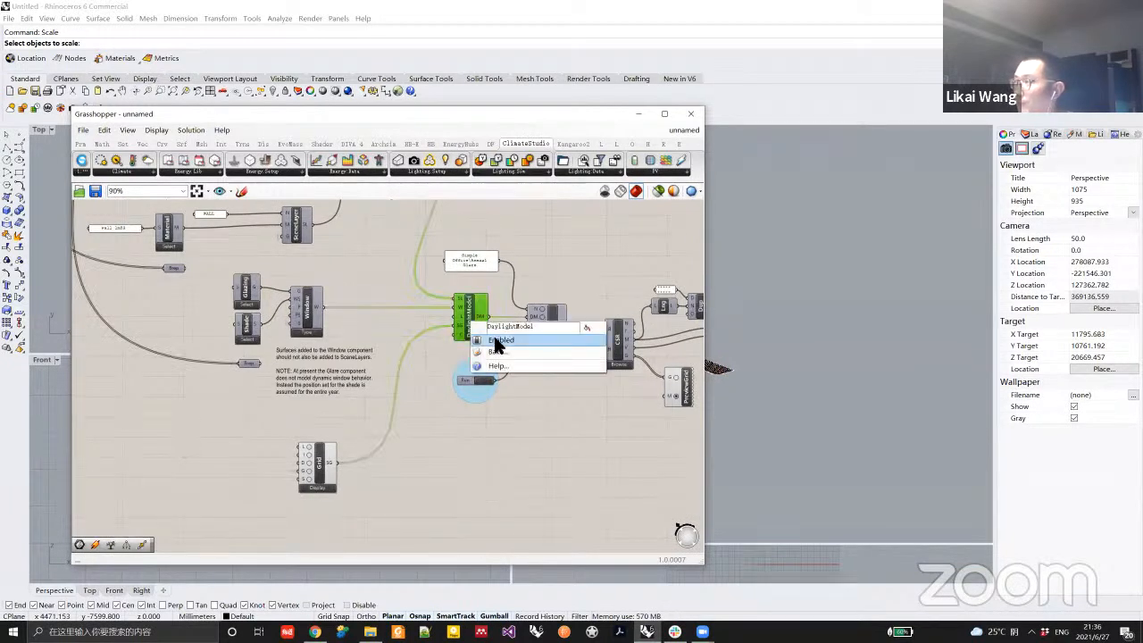
pyautogui.click(534, 340)
pyautogui.rightClick(468, 322)
pyautogui.click(495, 340)
pyautogui.rightClick(473, 325)
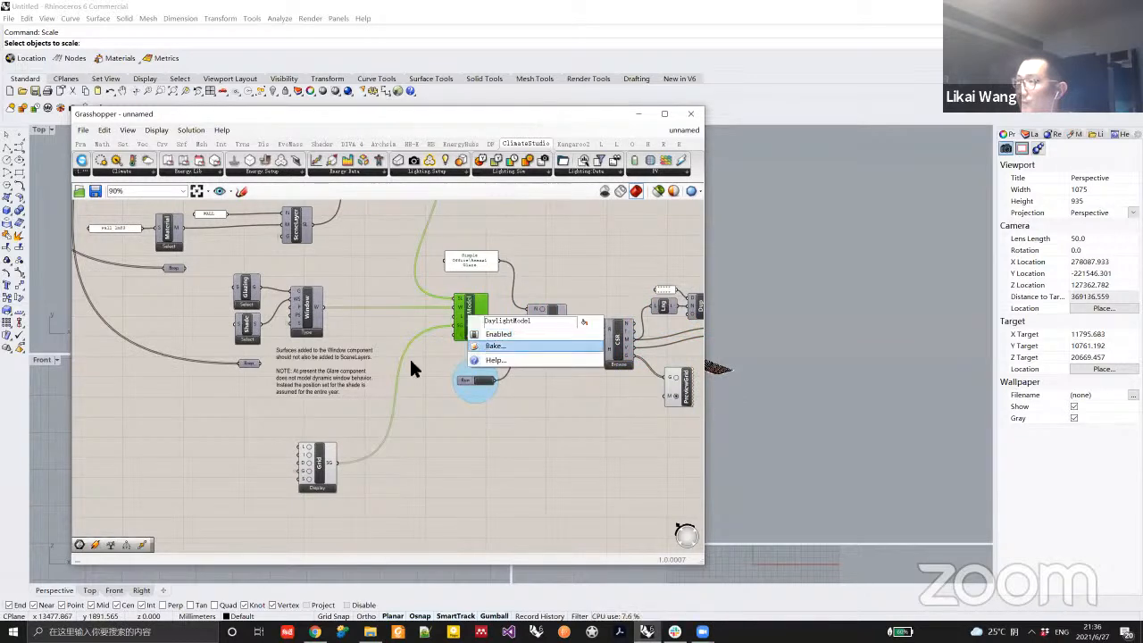
pyautogui.click(522, 337)
pyautogui.scroll(3, 531, 332)
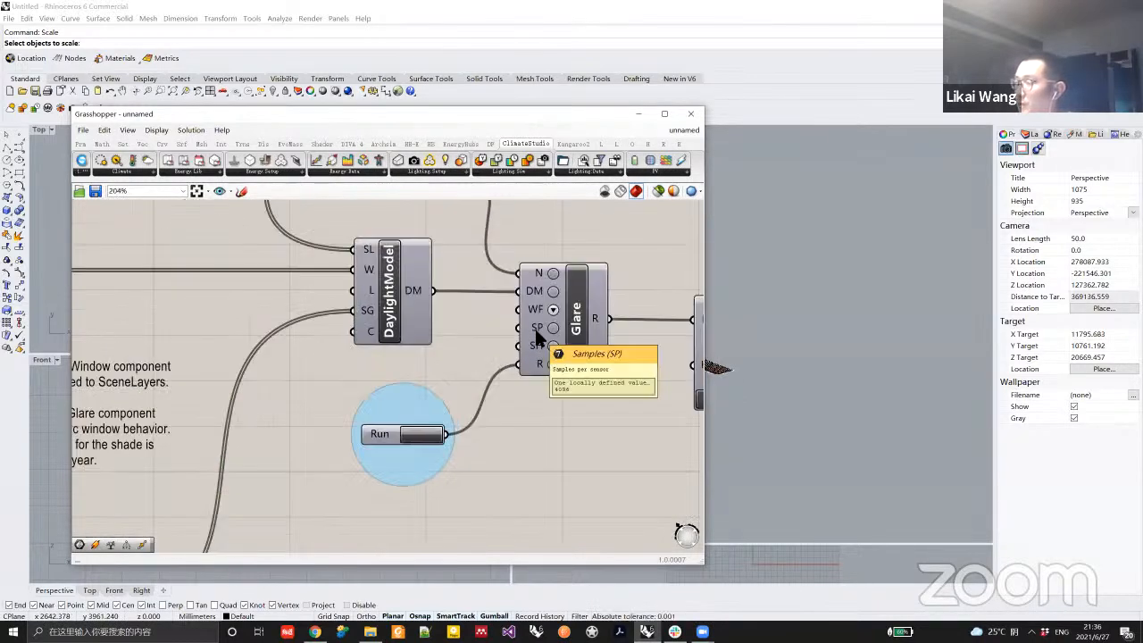
# Set the samples per sensor (SP) of the Glare component to 1000.
pyautogui.rightClick(535, 329)
pyautogui.click(498, 325)
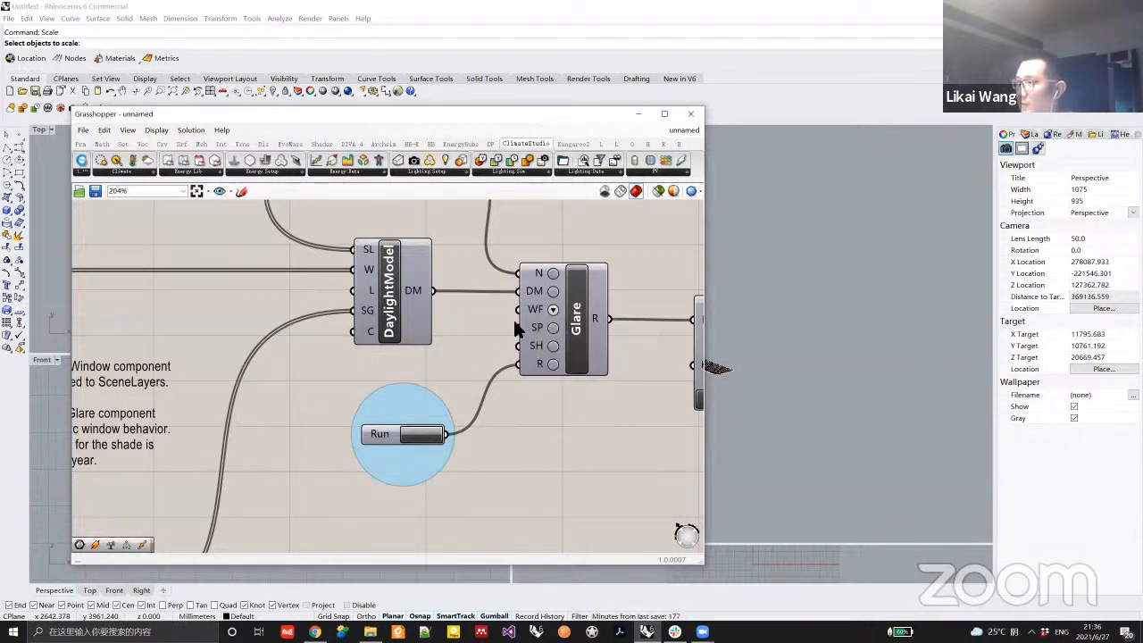
pyautogui.rightClick(534, 323)
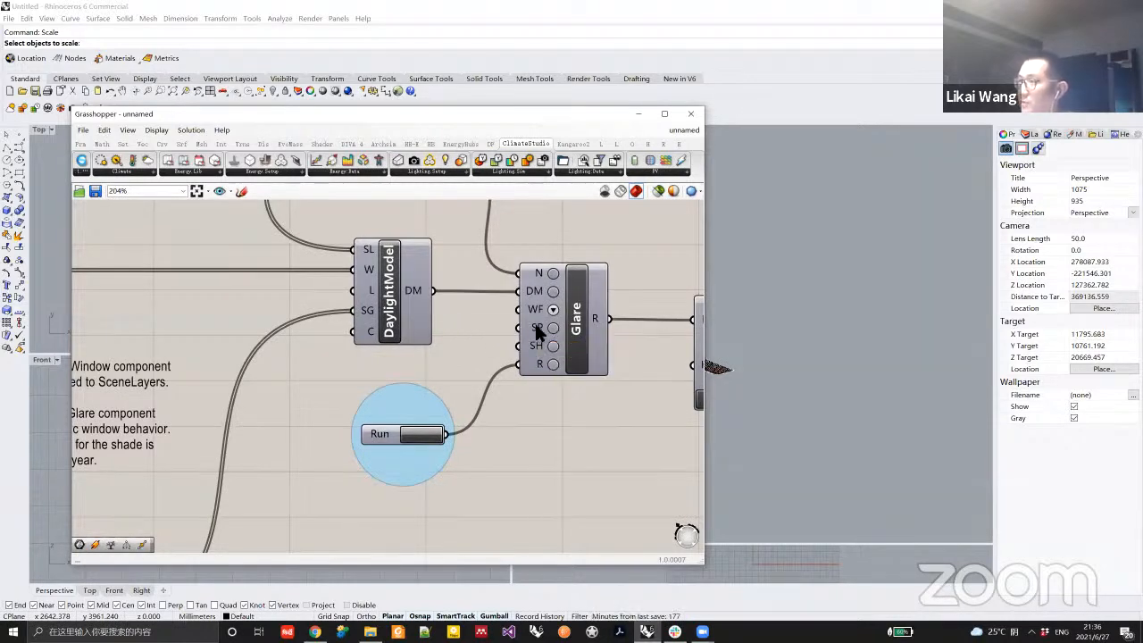
pyautogui.moveTo(589, 430)
pyautogui.doubleClick(703, 433)
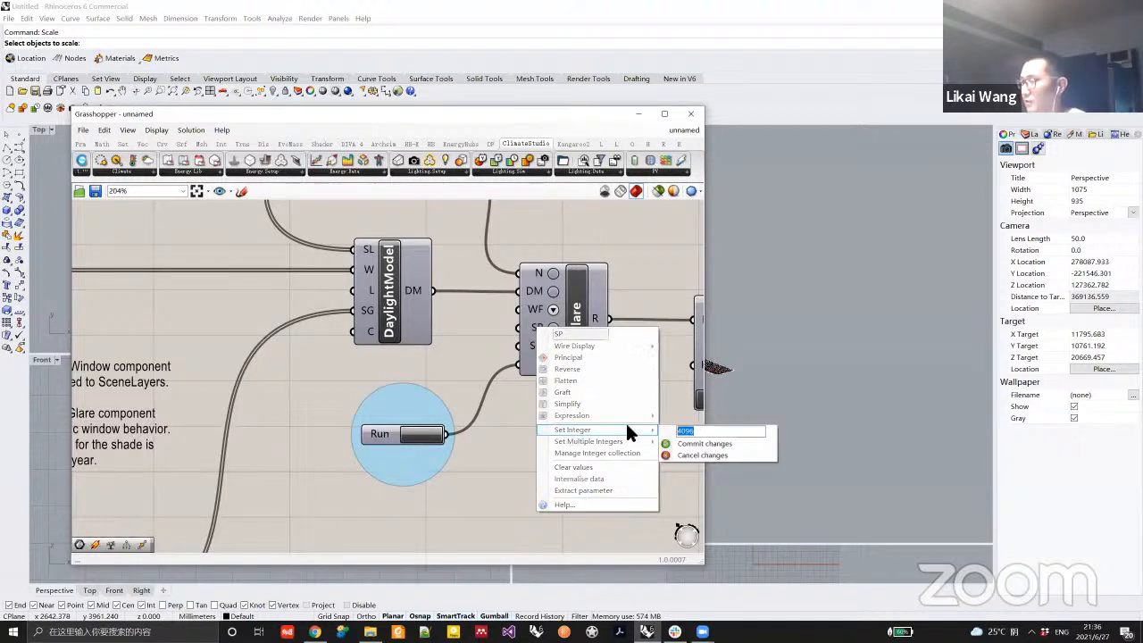
pyautogui.write('1000')
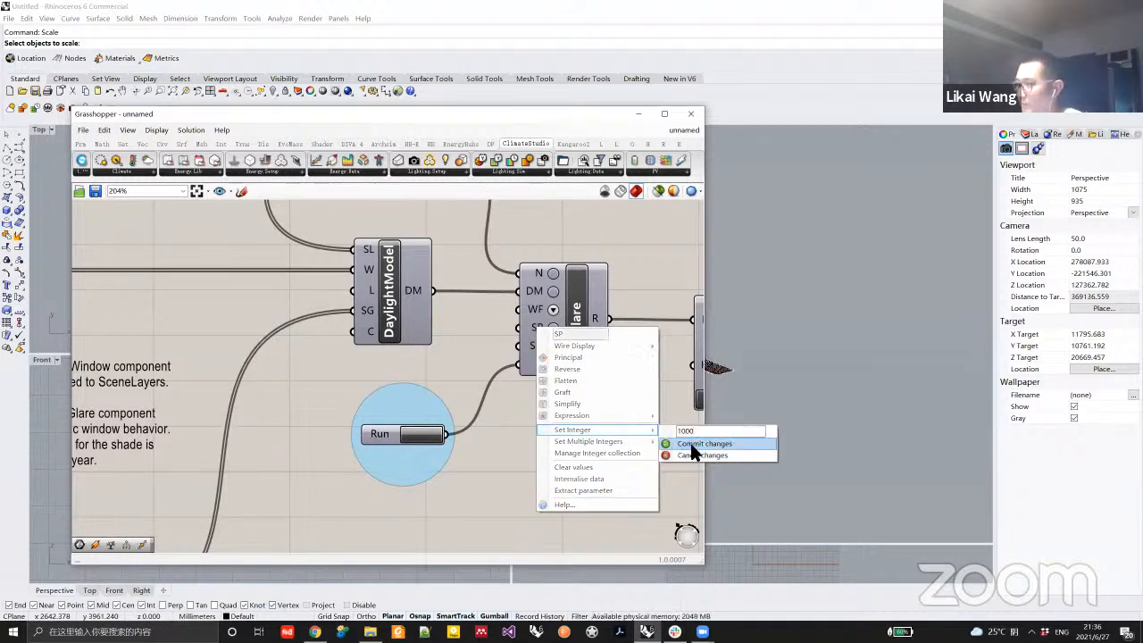
pyautogui.click(689, 443)
# Start the glare simulation and cancel the run in progress.
pyautogui.moveTo(605, 441); pyautogui.dragTo(510, 442, button='right')
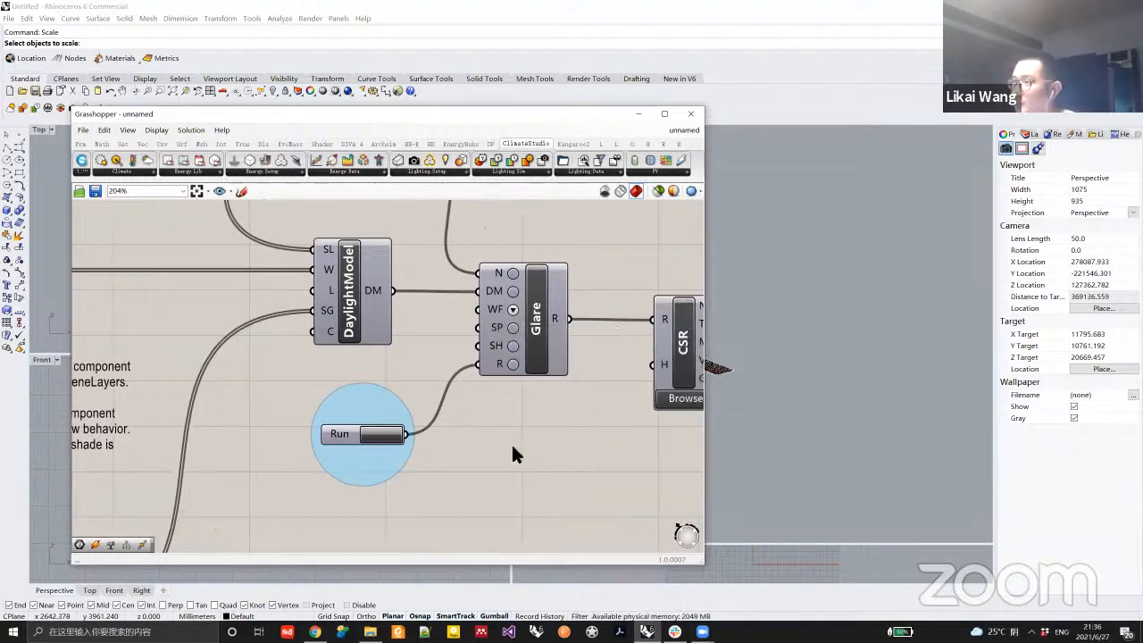
pyautogui.scroll(-4, 516, 455)
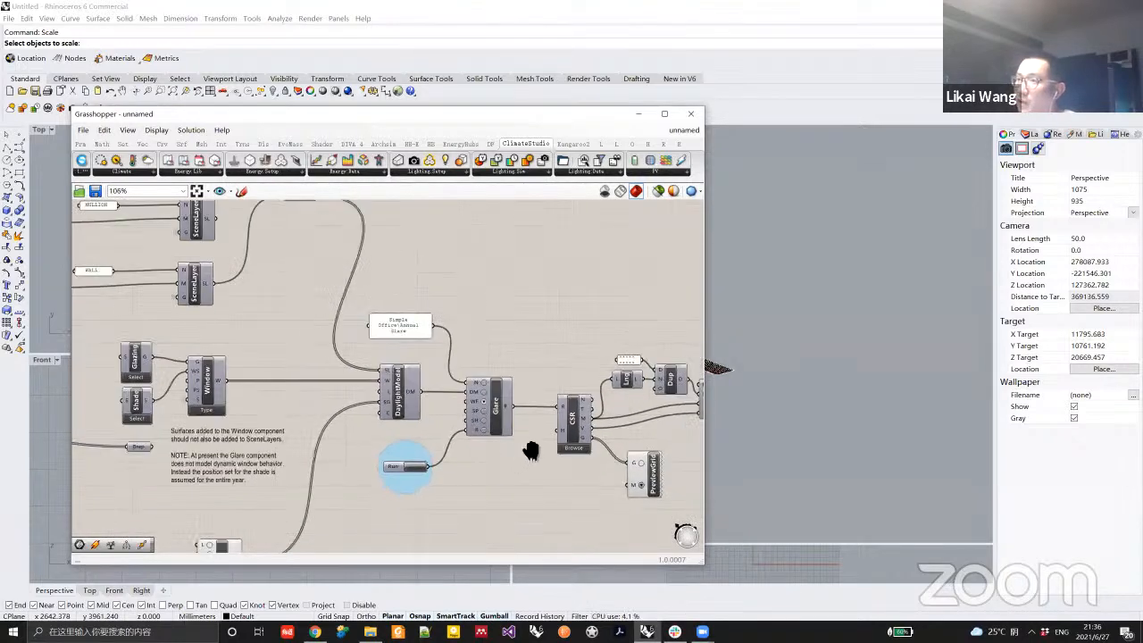
pyautogui.scroll(1, 491, 438)
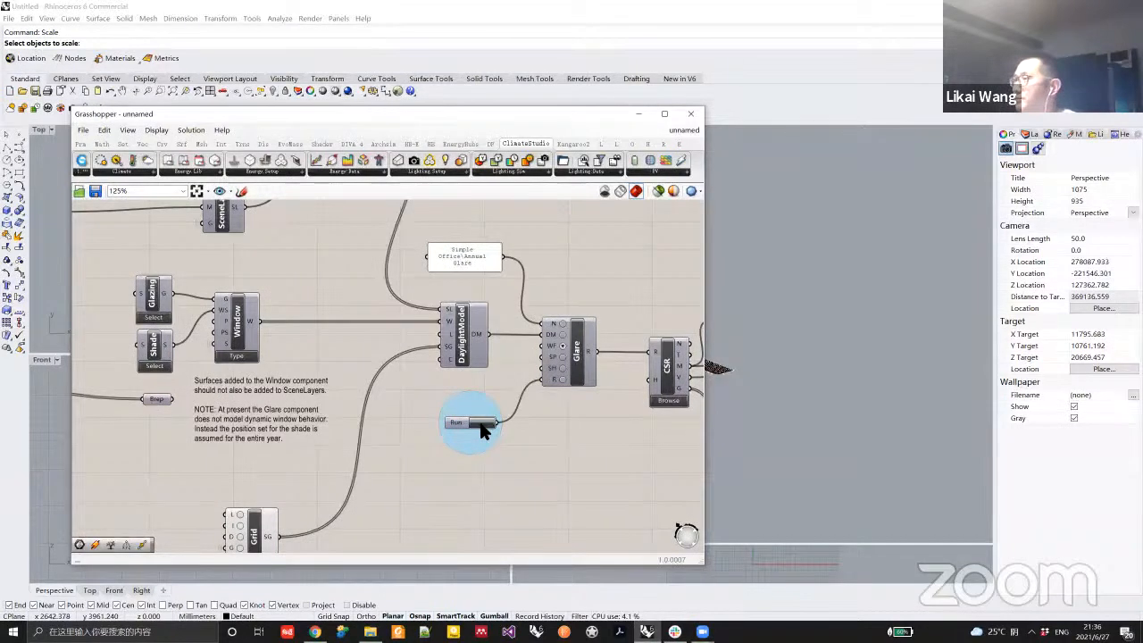
pyautogui.click(482, 431)
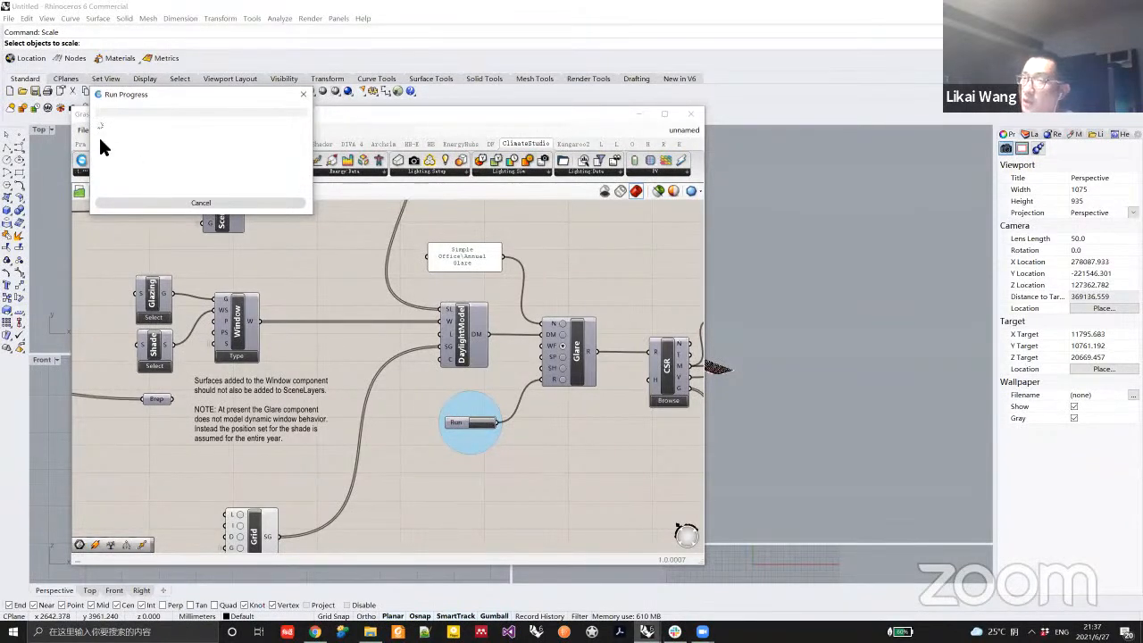
pyautogui.click(203, 204)
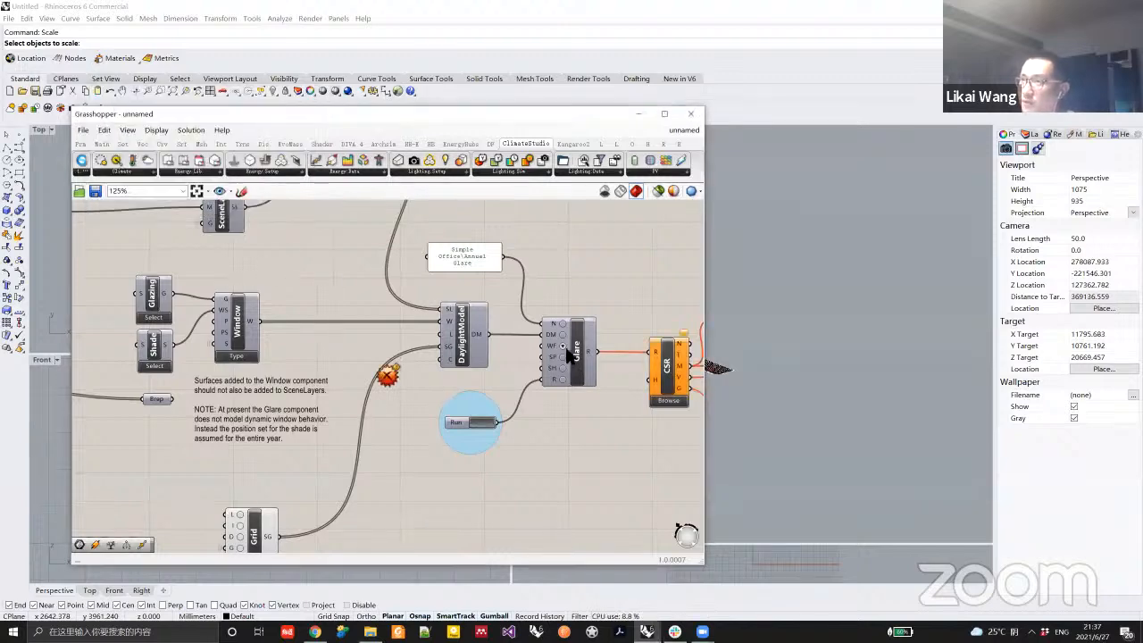
# Add the optional Hide Pop-up input to the Glare component and set its value.
pyautogui.scroll(6, 562, 388)
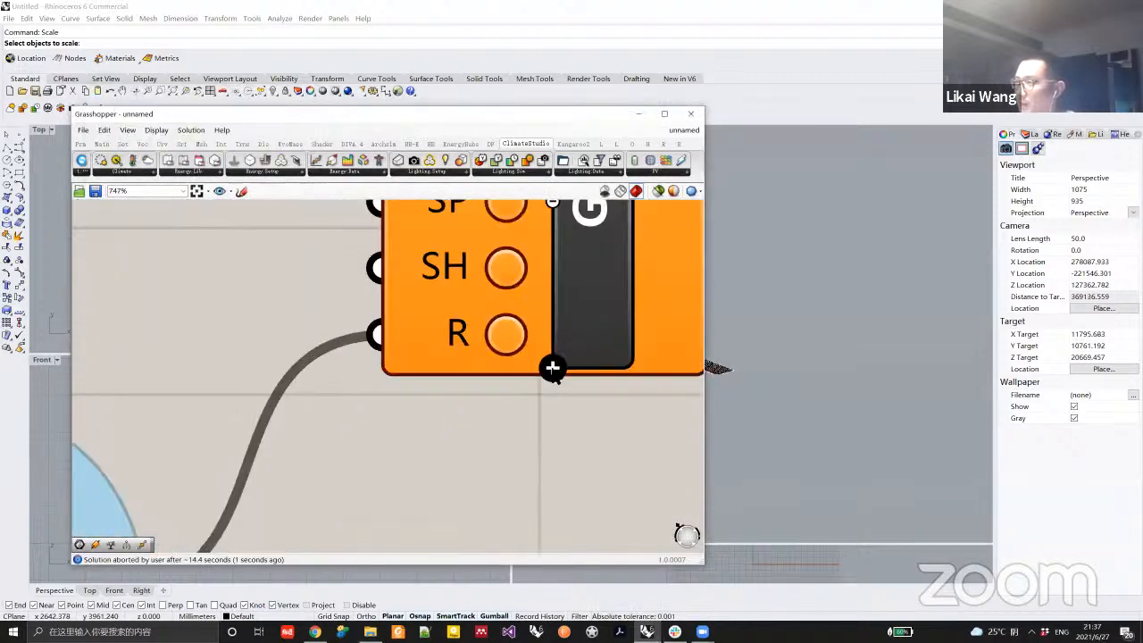
pyautogui.rightClick(552, 368)
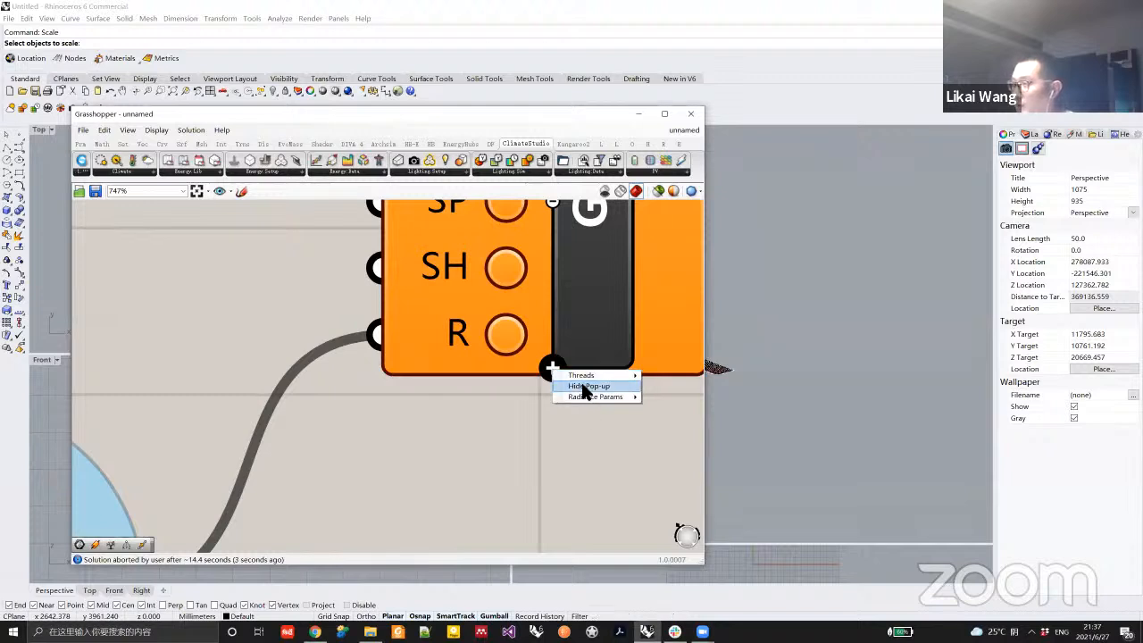
pyautogui.click(582, 386)
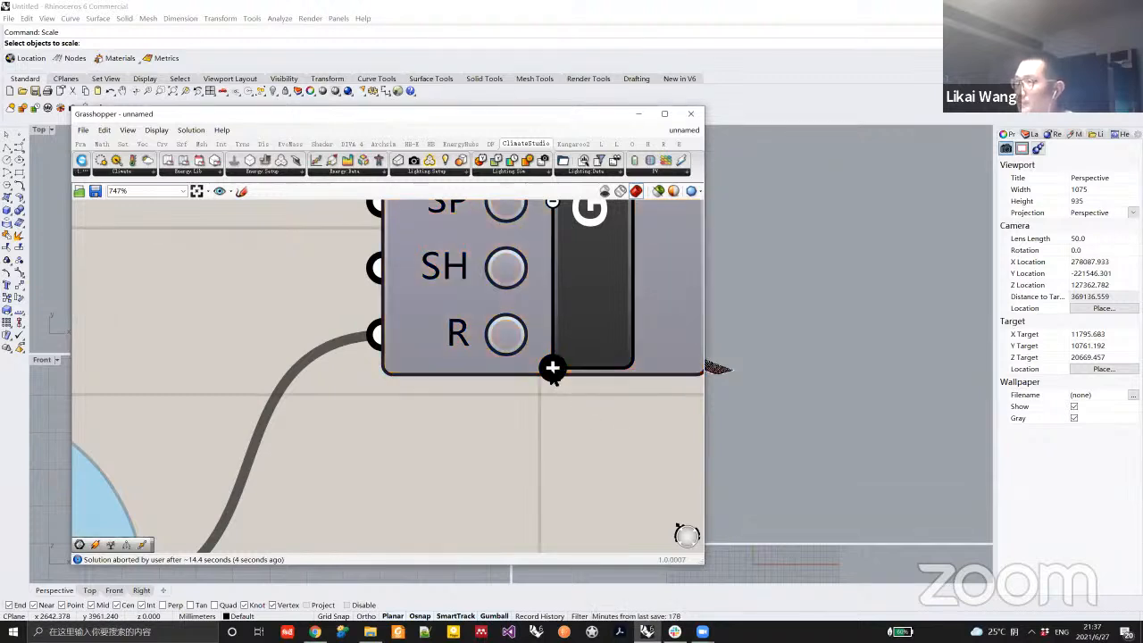
pyautogui.scroll(-4, 551, 371)
pyautogui.moveTo(507, 353)
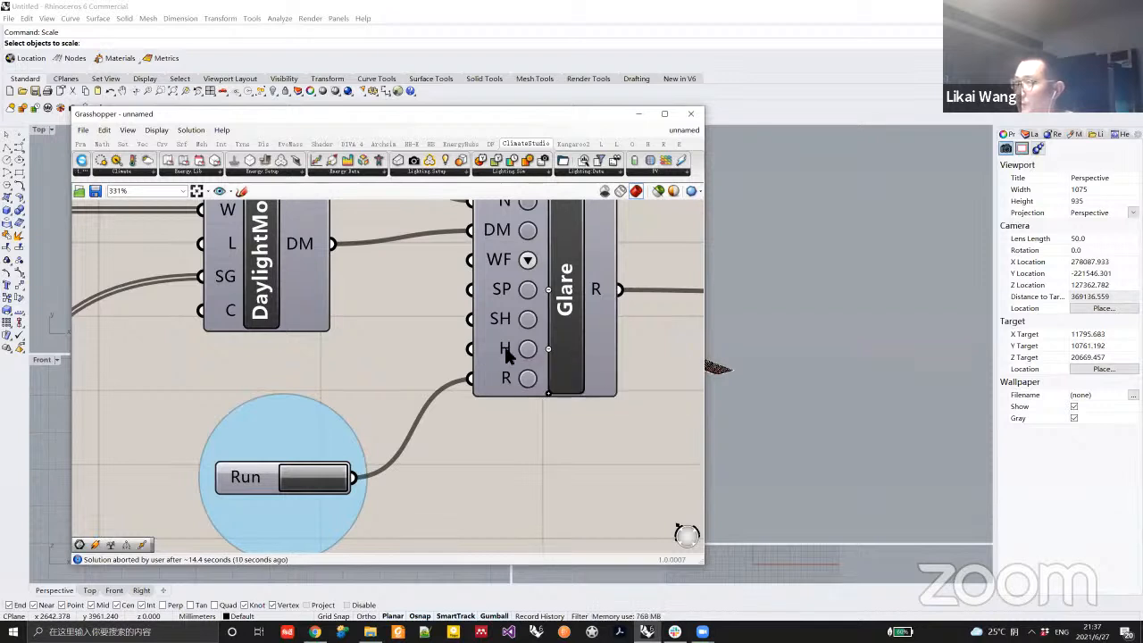
pyautogui.rightClick(504, 352)
pyautogui.moveTo(622, 457)
pyautogui.click(645, 462)
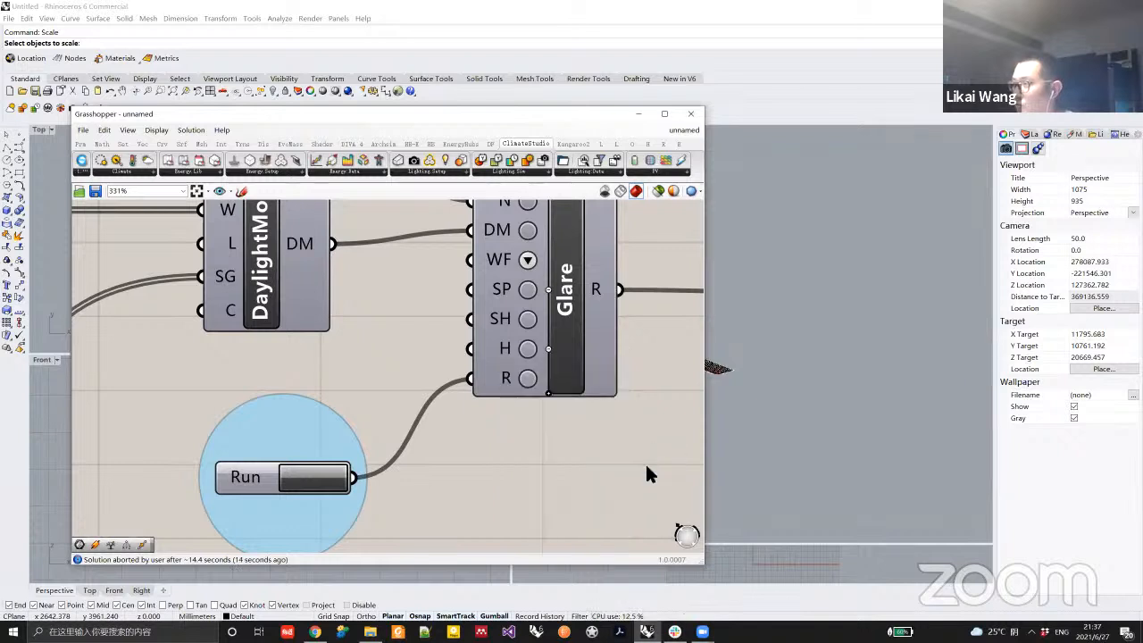
# Run the glare simulation and move the Grasshopper window aside to reveal the sensor results in the Perspective viewport.
pyautogui.moveTo(519, 453); pyautogui.dragTo(450, 438, button='right')
pyautogui.scroll(-3, 381, 431)
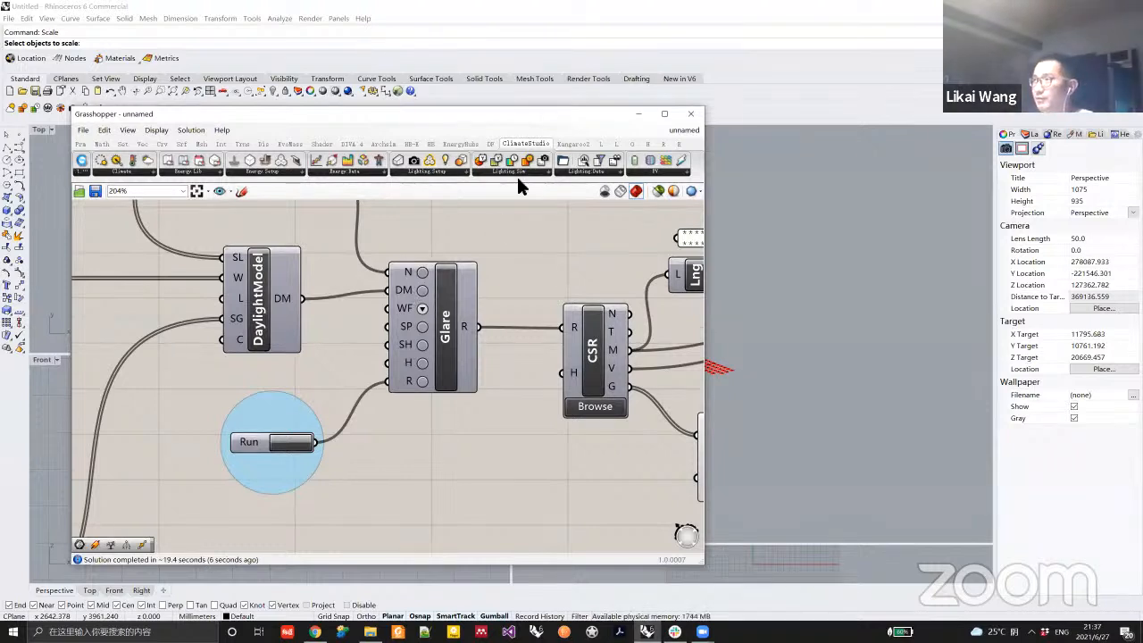
pyautogui.moveTo(536, 116); pyautogui.dragTo(418, 117)
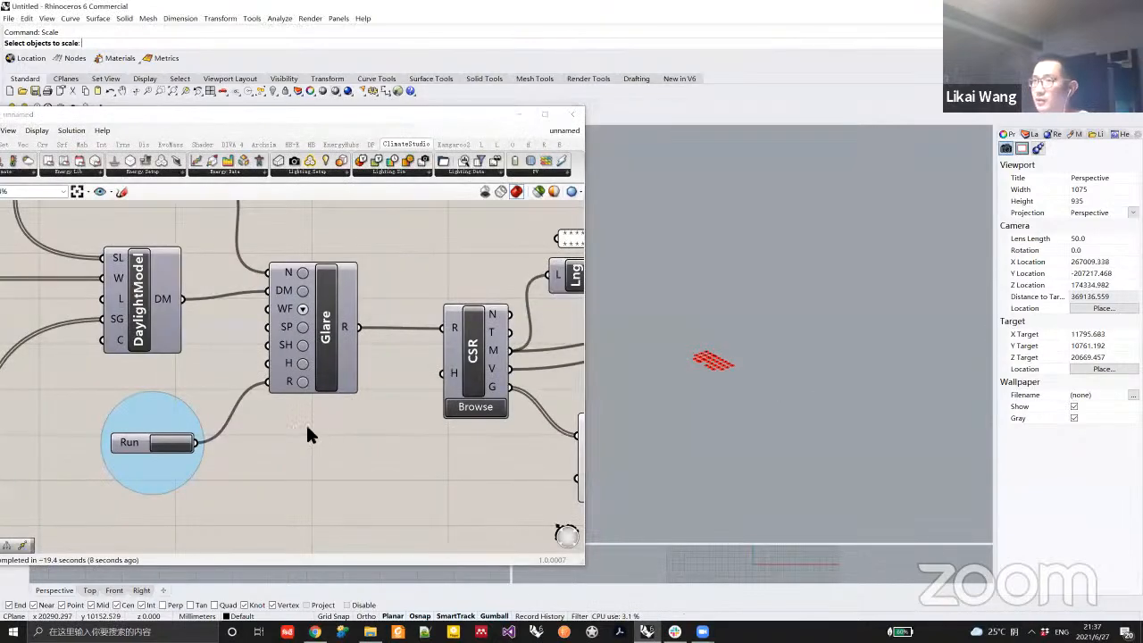
# Trace the geometry source of the Grid component, then add a Brep parameter and connect the Move component's geometry output to it.
pyautogui.scroll(-2, 306, 434)
pyautogui.moveTo(301, 416); pyautogui.dragTo(369, 377, button='right')
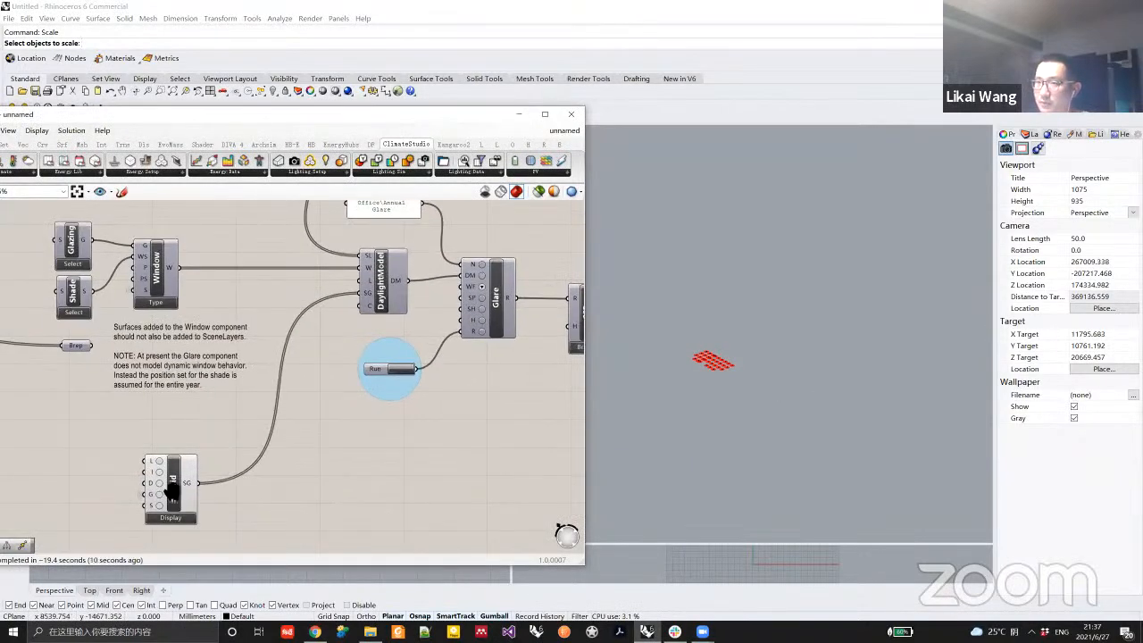
pyautogui.moveTo(165, 495); pyautogui.dragTo(253, 454, button='right')
pyautogui.click(256, 460)
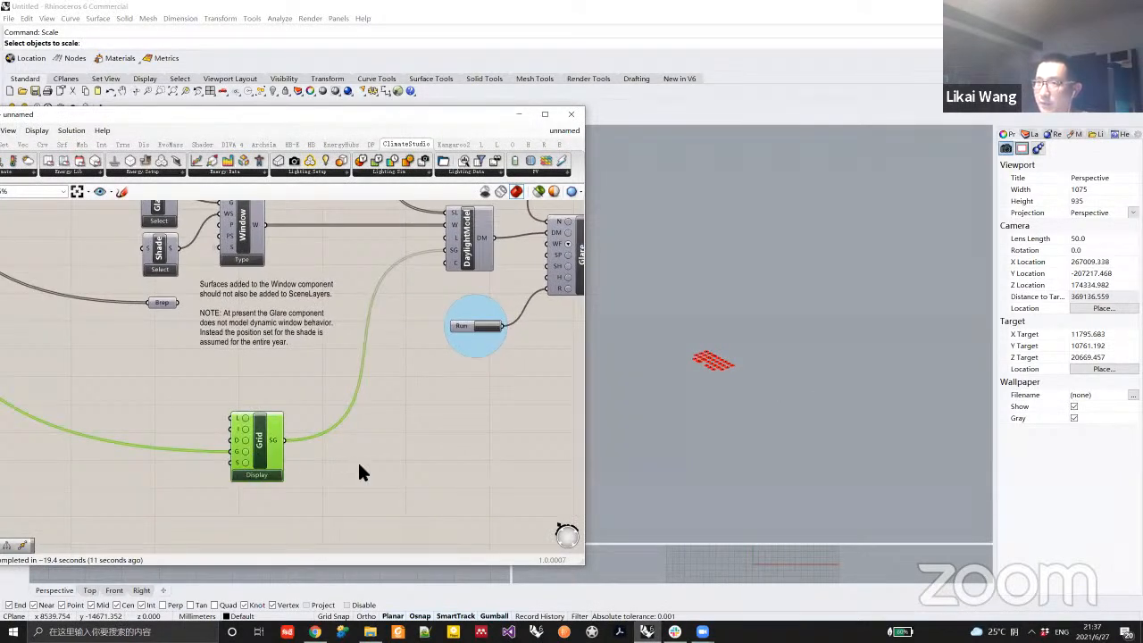
pyautogui.scroll(-3, 348, 455)
pyautogui.moveTo(345, 436); pyautogui.dragTo(334, 482, button='right')
pyautogui.scroll(-5, 334, 482)
pyautogui.moveTo(207, 210); pyautogui.dragTo(236, 303, button='right')
pyautogui.scroll(5, 242, 305)
pyautogui.moveTo(343, 390); pyautogui.dragTo(341, 347, button='right')
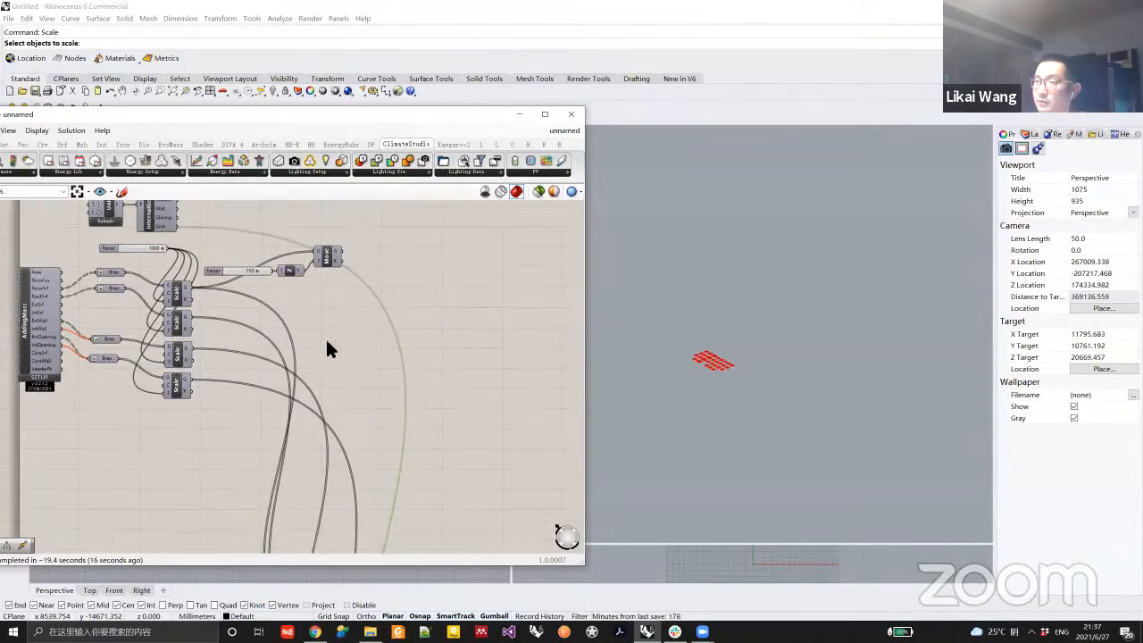
pyautogui.click(393, 279)
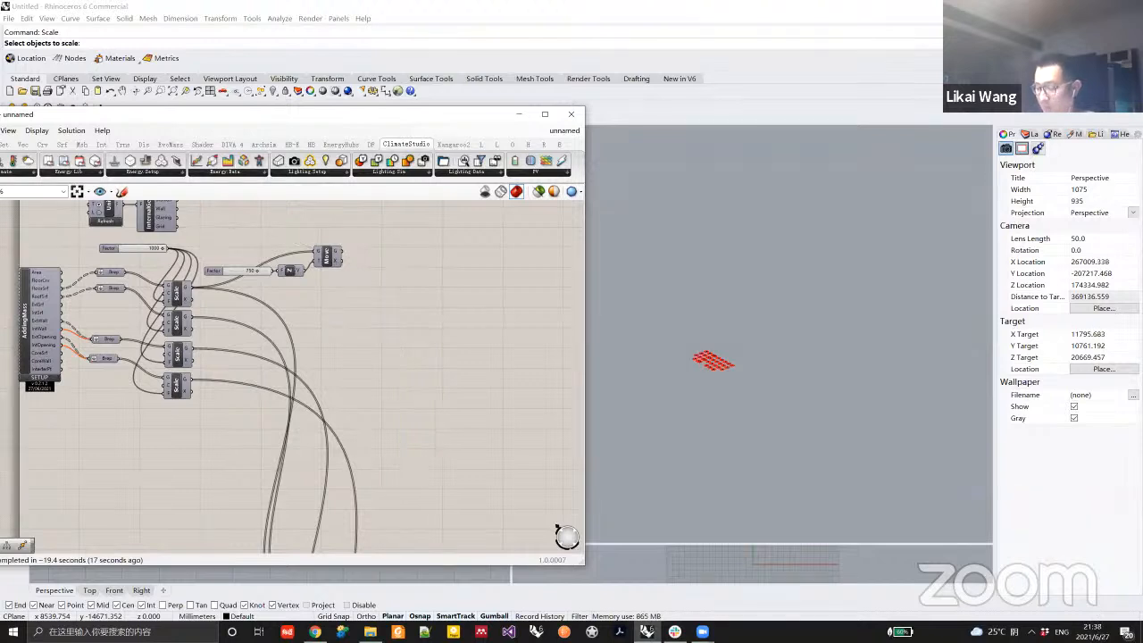
pyautogui.doubleClick(394, 271)
pyautogui.write('b')
pyautogui.press('Return')
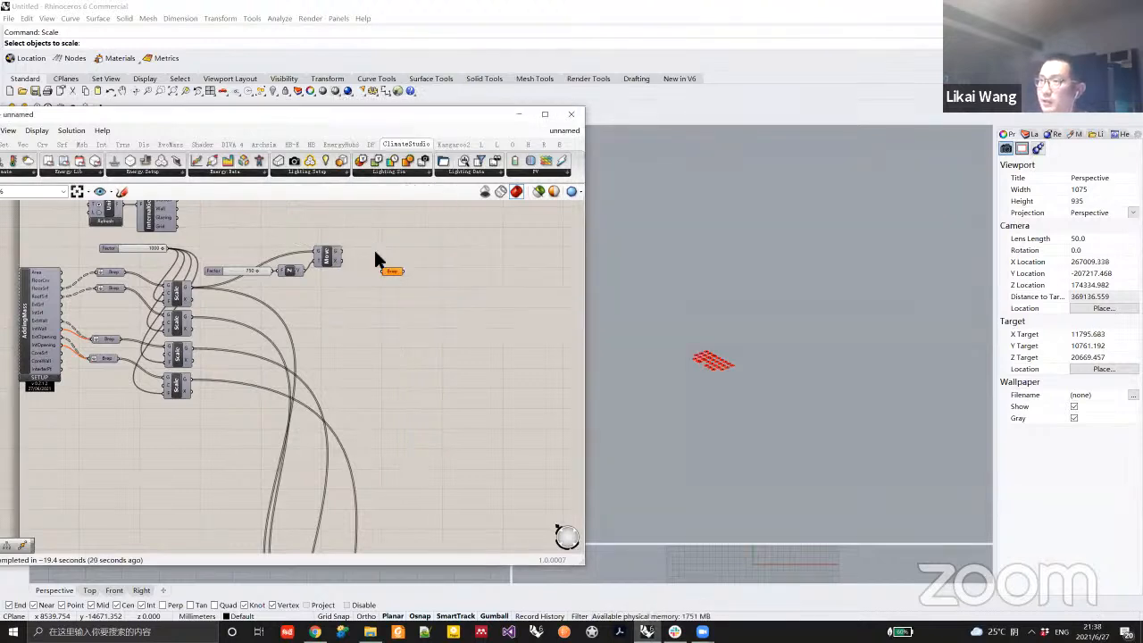
pyautogui.moveTo(343, 250); pyautogui.dragTo(373, 243)
# Place the new Brep parameter beside the Grid component and connect it to the G input.
pyautogui.scroll(-5, 374, 239)
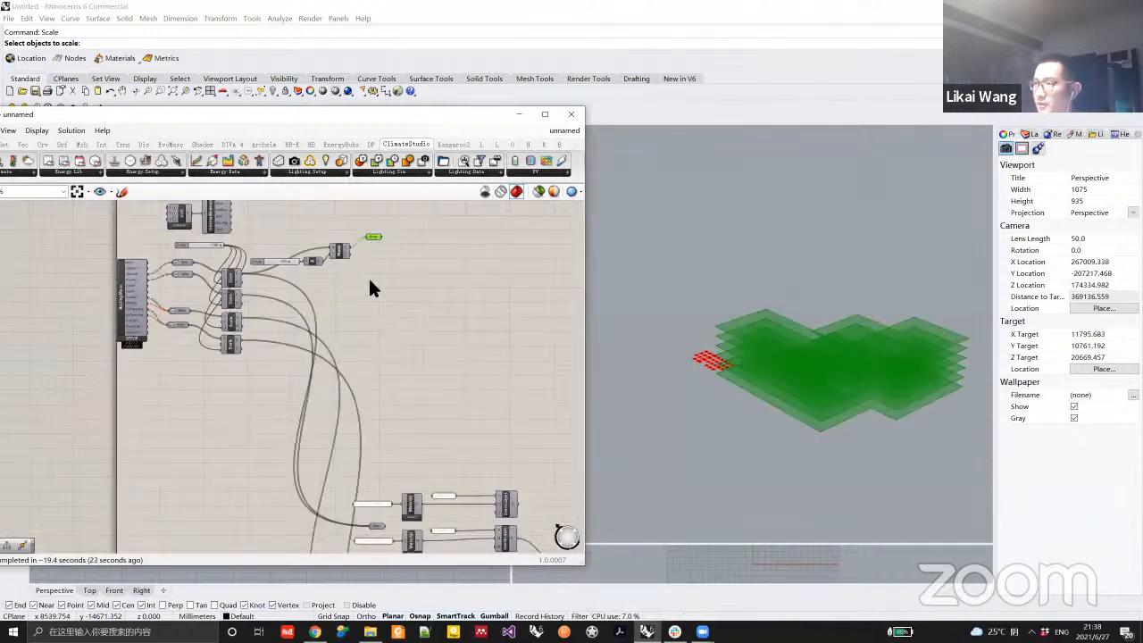
pyautogui.moveTo(409, 522); pyautogui.dragTo(402, 411, button='right')
pyautogui.scroll(6, 401, 410)
pyautogui.click(407, 415)
pyautogui.scroll(2, 444, 449)
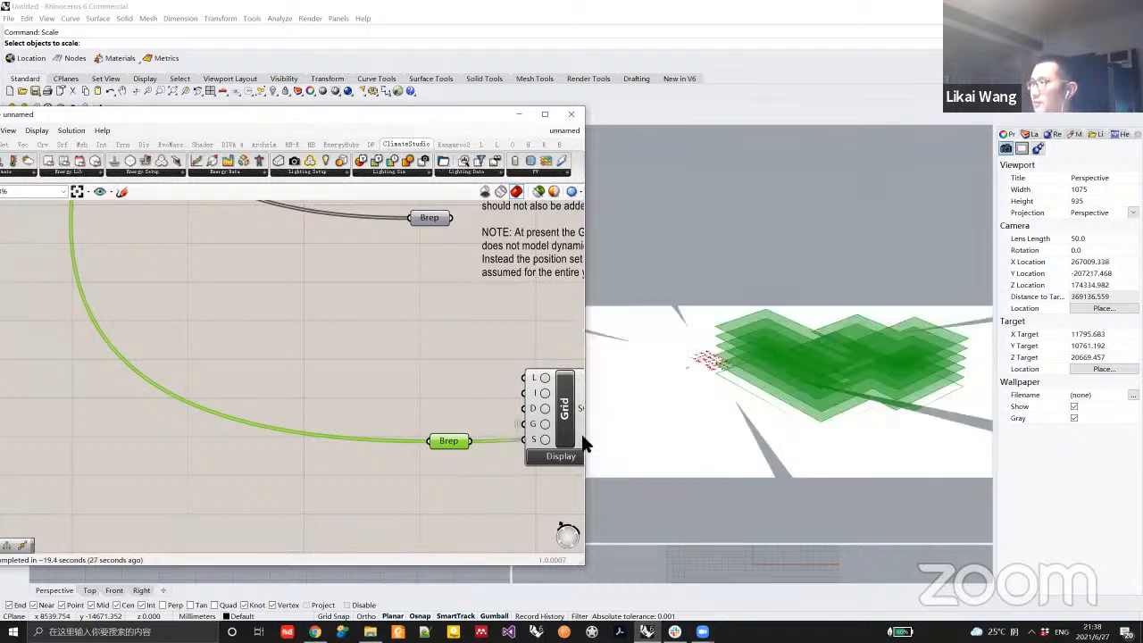
pyautogui.moveTo(783, 384); pyautogui.dragTo(816, 408, button='right')
pyautogui.moveTo(504, 429); pyautogui.dragTo(439, 433, button='right')
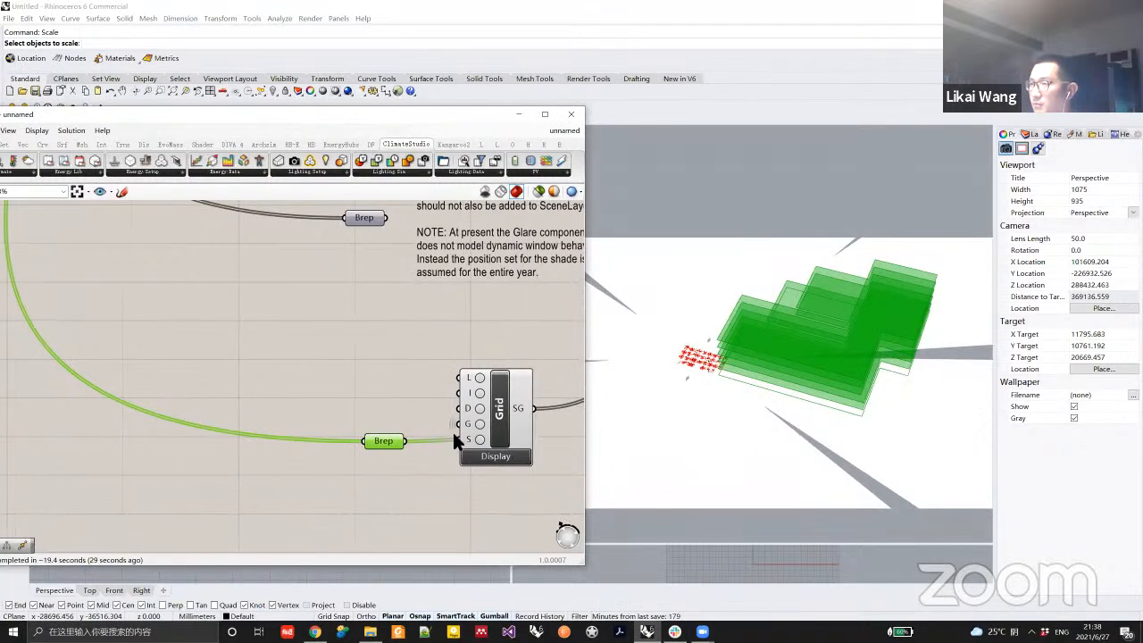
pyautogui.moveTo(404, 441); pyautogui.dragTo(458, 423)
# Set the S value of the Grid component to 2.
pyautogui.moveTo(866, 397); pyautogui.dragTo(474, 447, button='right')
pyautogui.rightClick(468, 439)
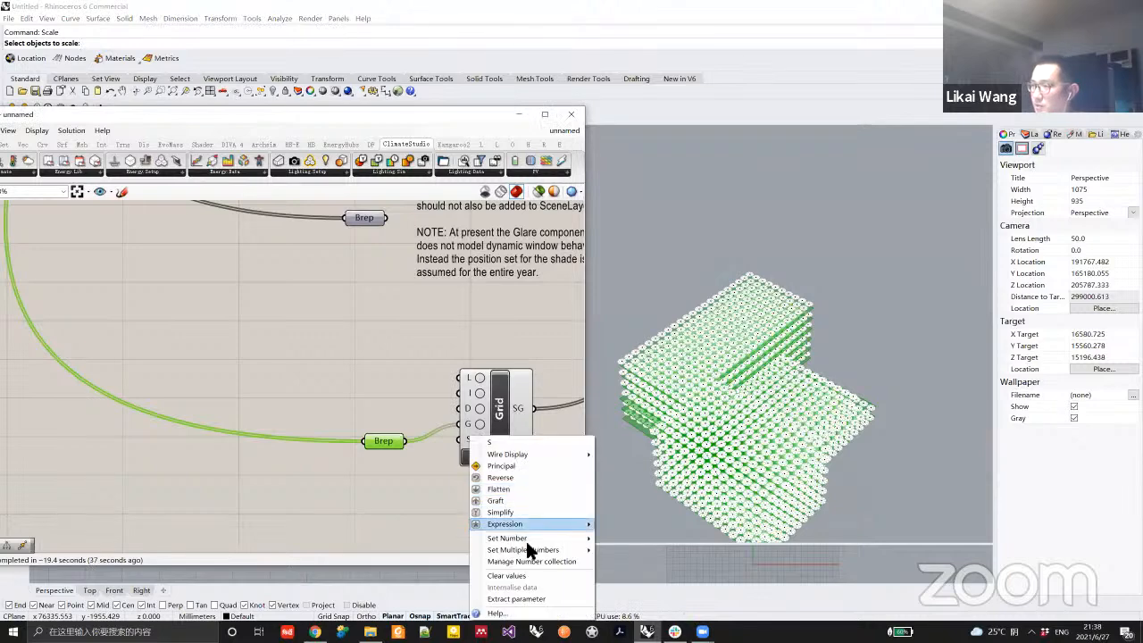
pyautogui.moveTo(535, 538)
pyautogui.write('2')
pyautogui.click(639, 552)
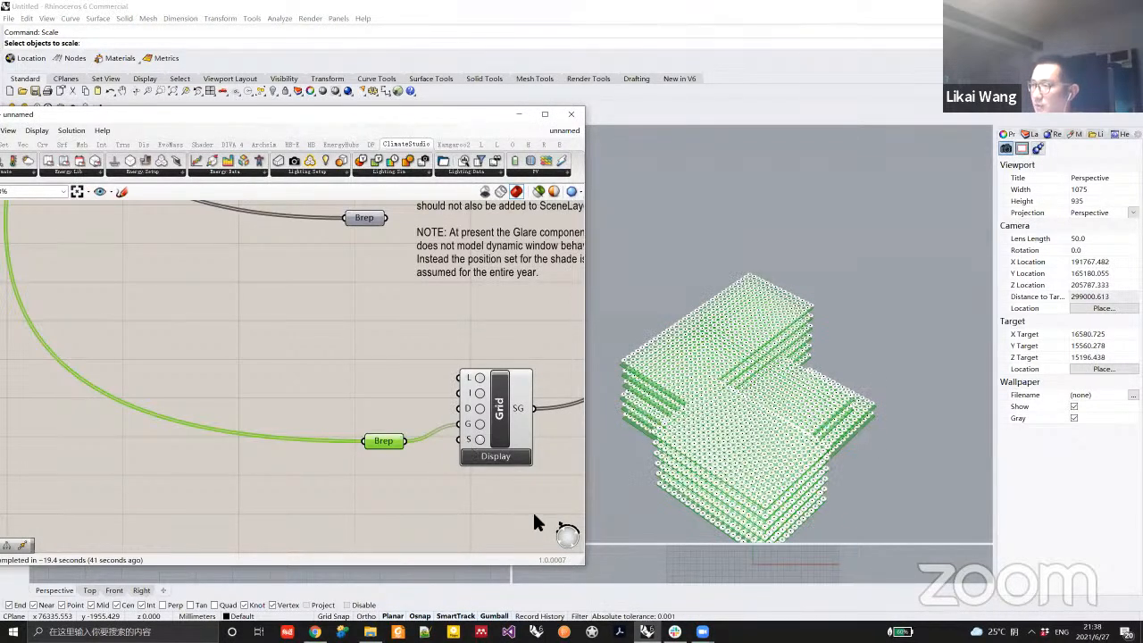
# Set the S value of the Grid component to 5.
pyautogui.rightClick(468, 439)
pyautogui.moveTo(539, 538)
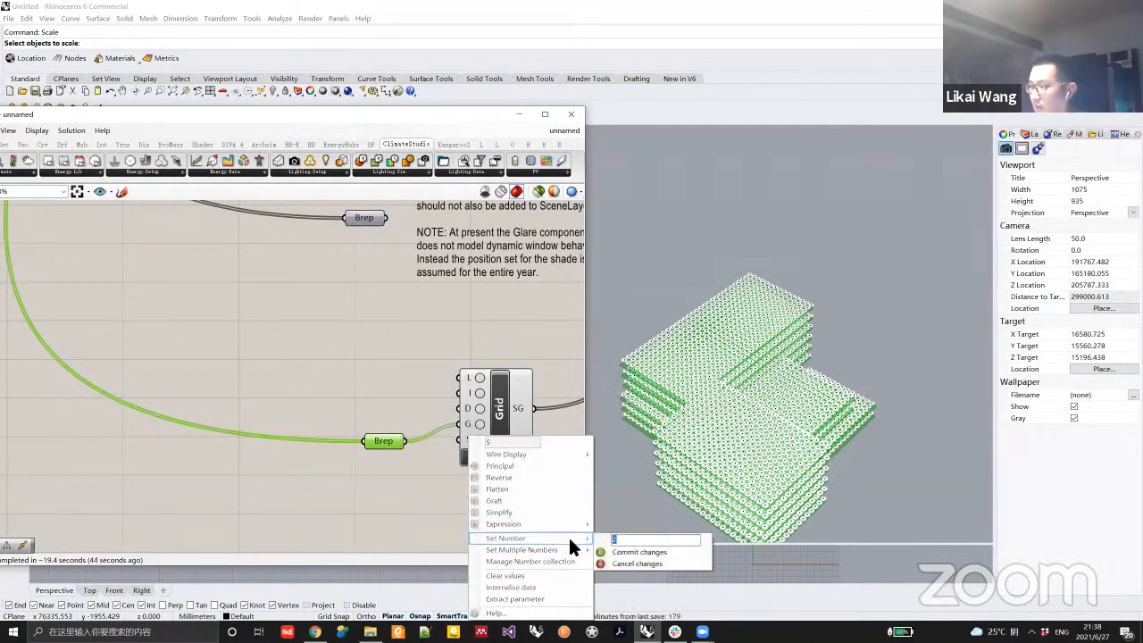
pyautogui.write('5')
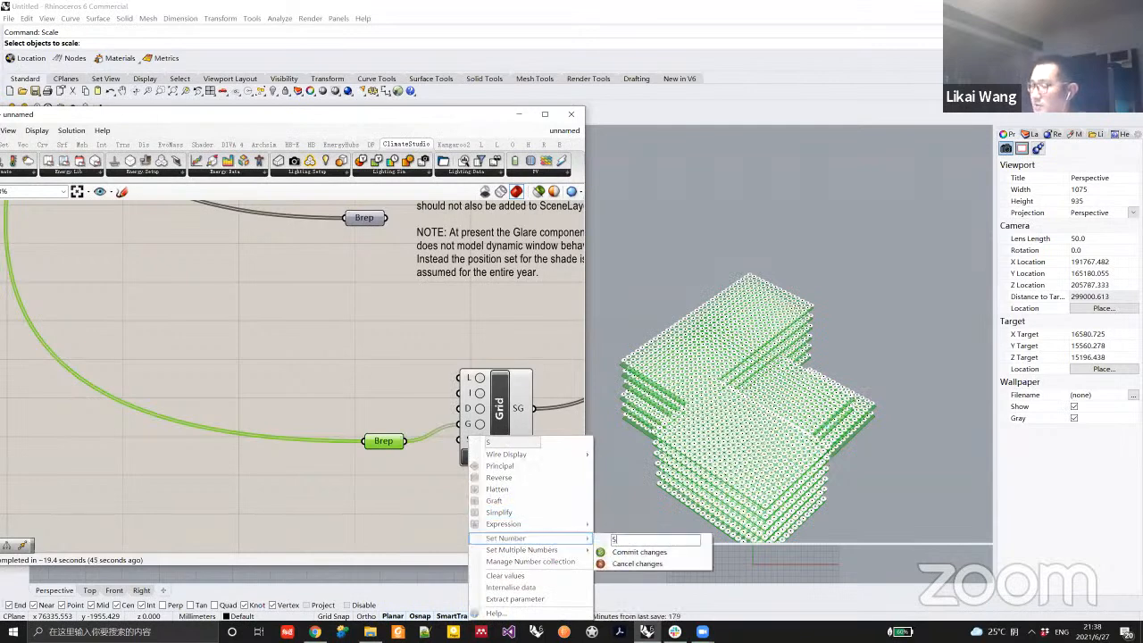
pyautogui.click(622, 553)
pyautogui.scroll(-4, 425, 462)
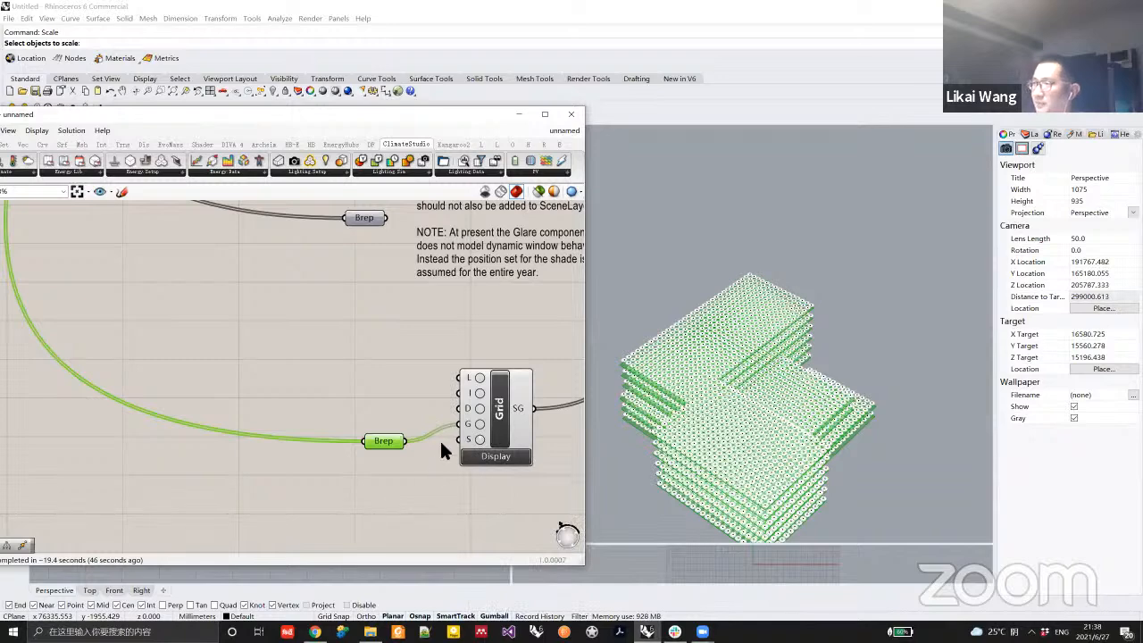
# Inspect the sensor grid across the building floors, then run the annual glare simulation for it.
pyautogui.moveTo(482, 394); pyautogui.dragTo(323, 405, button='right')
pyautogui.moveTo(864, 413); pyautogui.dragTo(723, 403, button='right')
pyautogui.moveTo(584, 416); pyautogui.dragTo(472, 418, button='right')
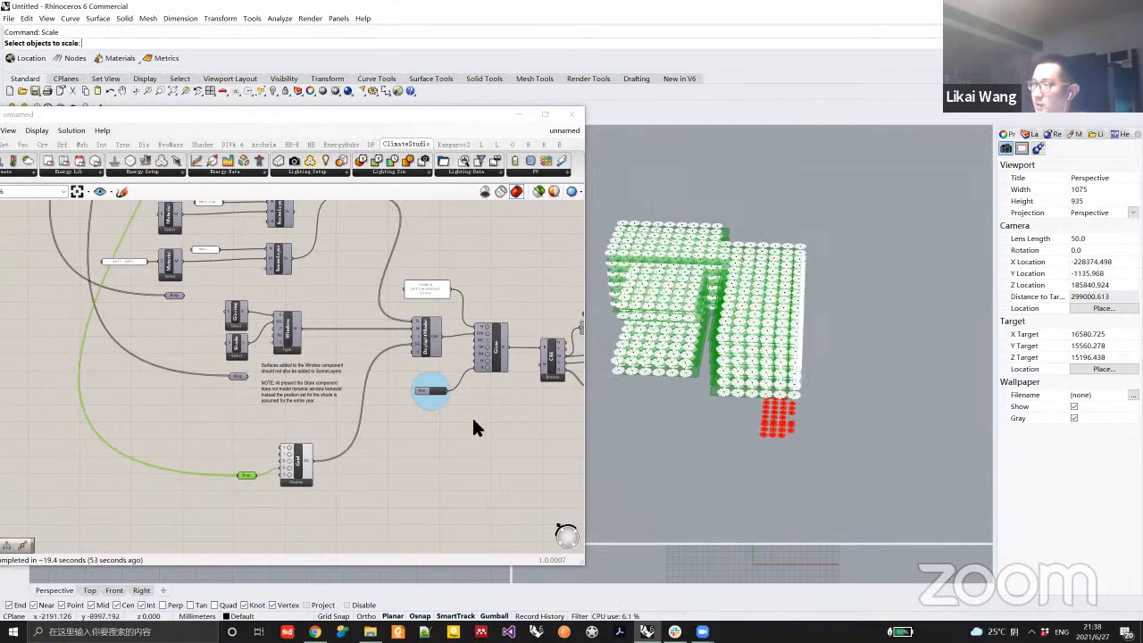
pyautogui.moveTo(746, 383); pyautogui.dragTo(438, 391, button='right')
pyautogui.click(439, 391)
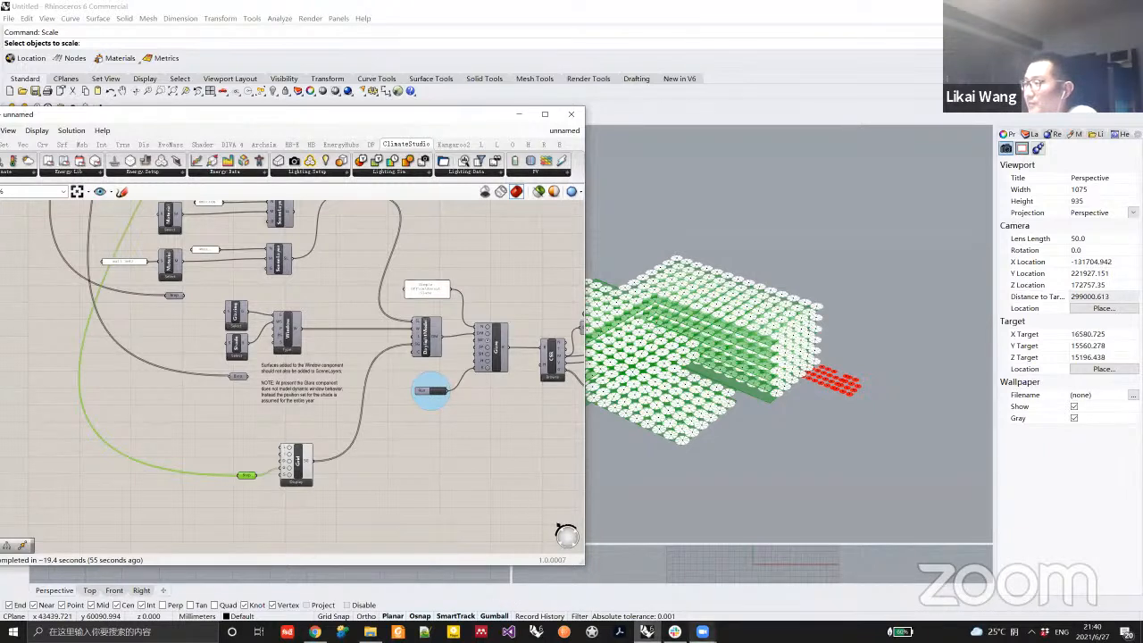
# Open Windows Task Manager and end the Rhino 6 task.
pyautogui.moveTo(702, 631)
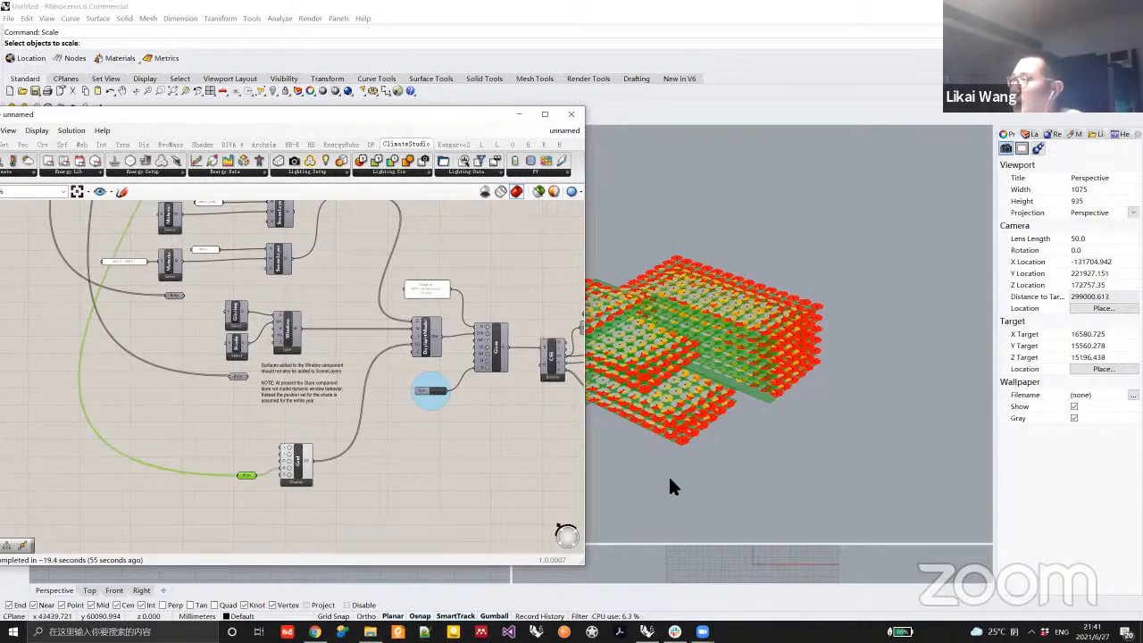
pyautogui.rightClick(759, 629)
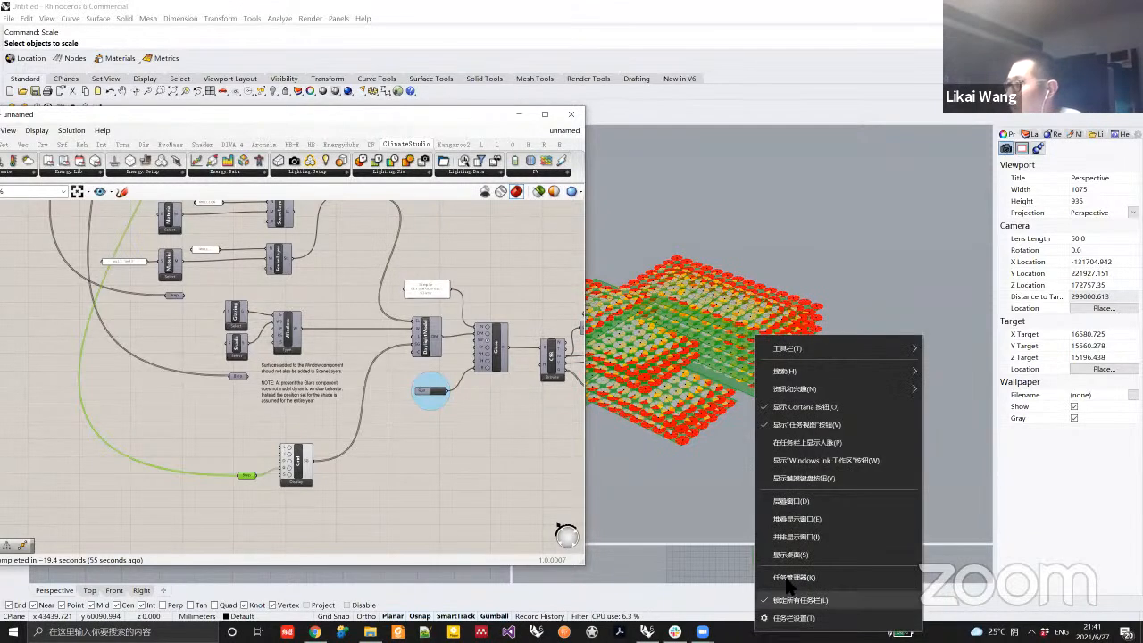
pyautogui.click(689, 468)
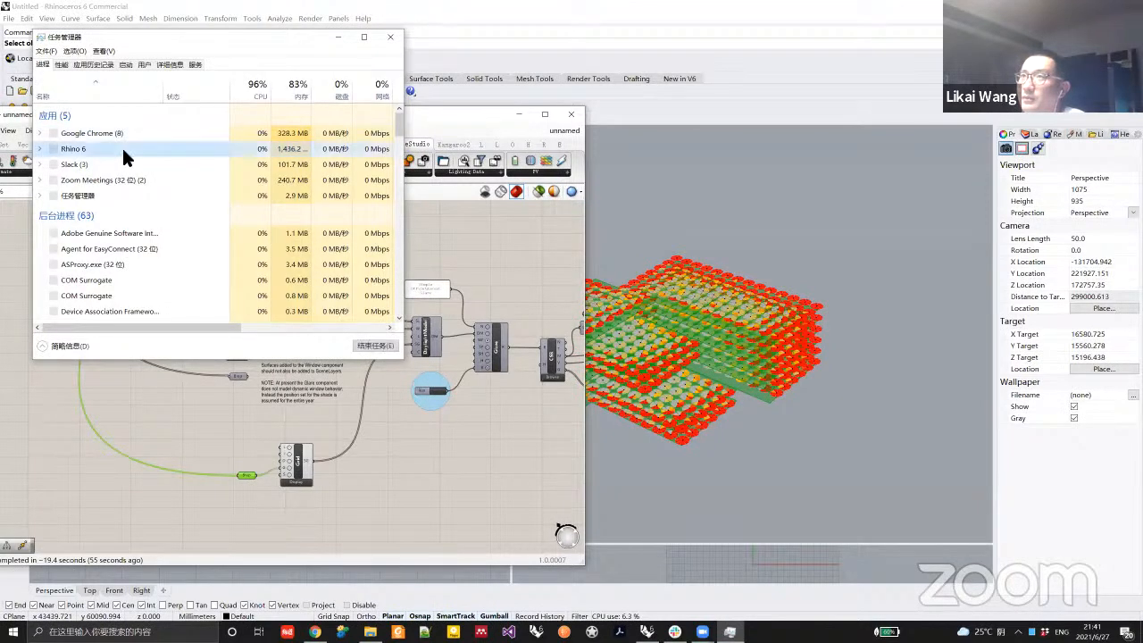
pyautogui.click(196, 150)
pyautogui.click(375, 345)
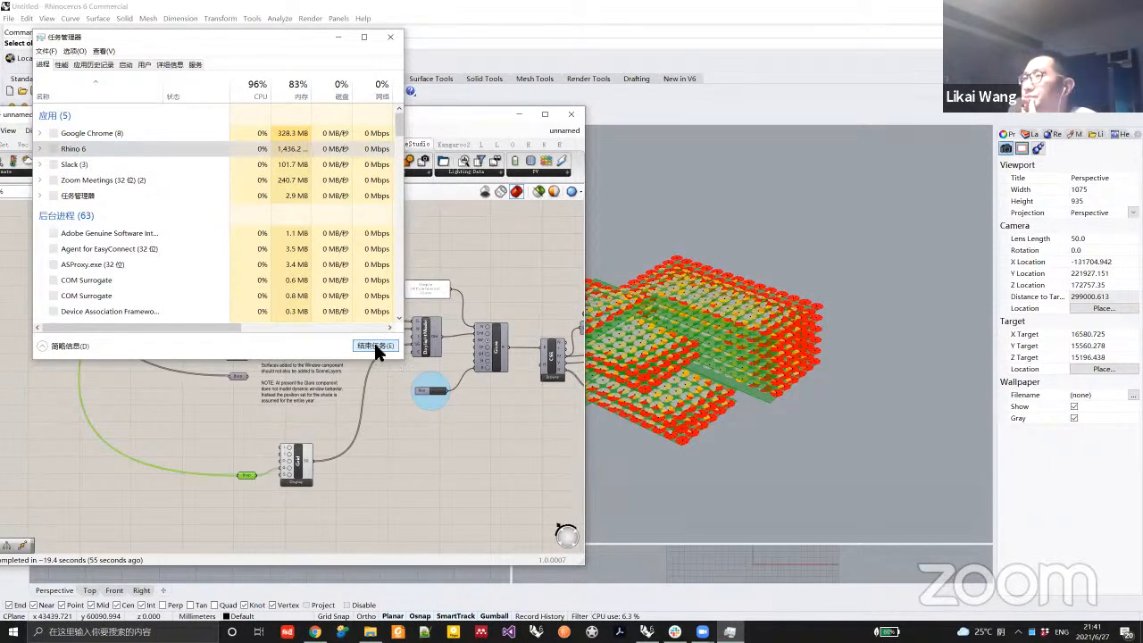
# Force the unresponsive Rhino 6 task to end and minimize Task Manager.
pyautogui.click(99, 149)
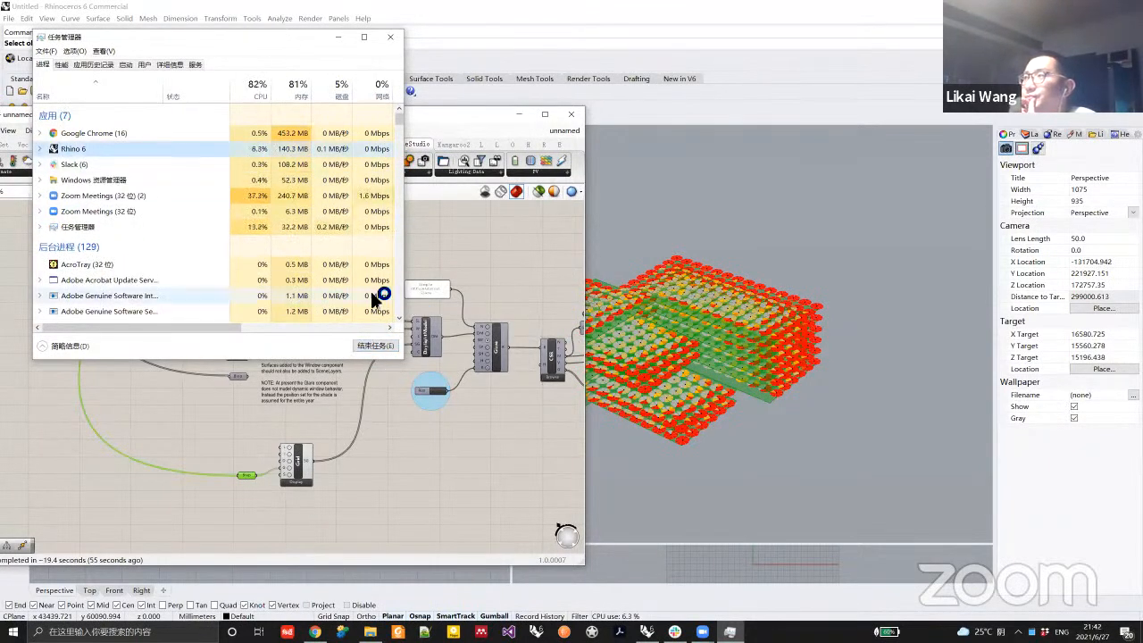
pyautogui.click(376, 345)
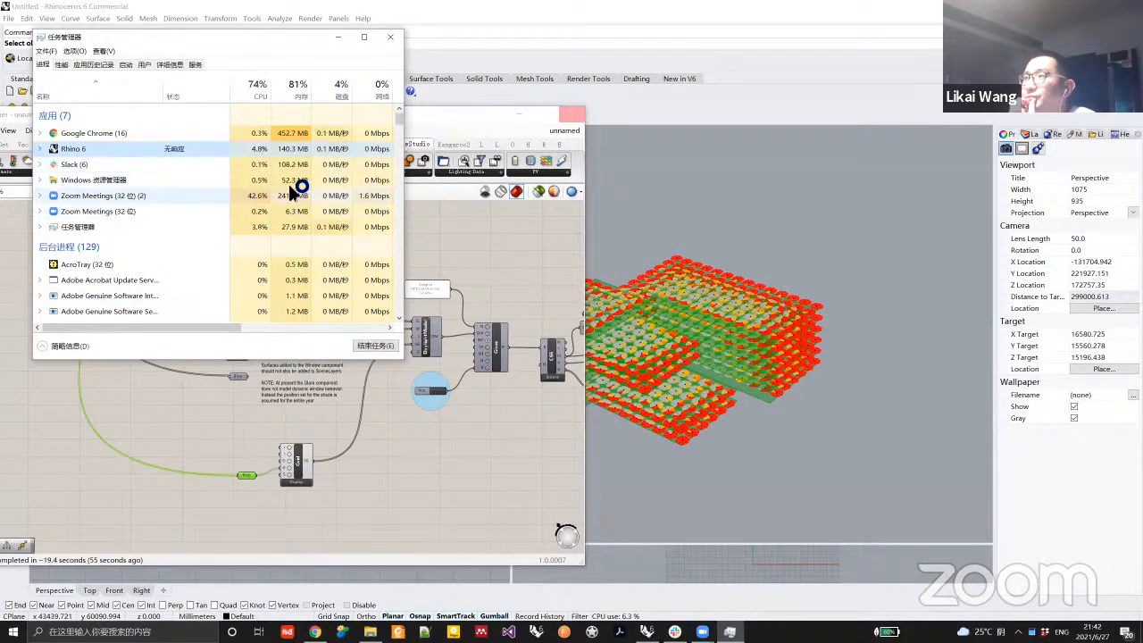
pyautogui.click(376, 345)
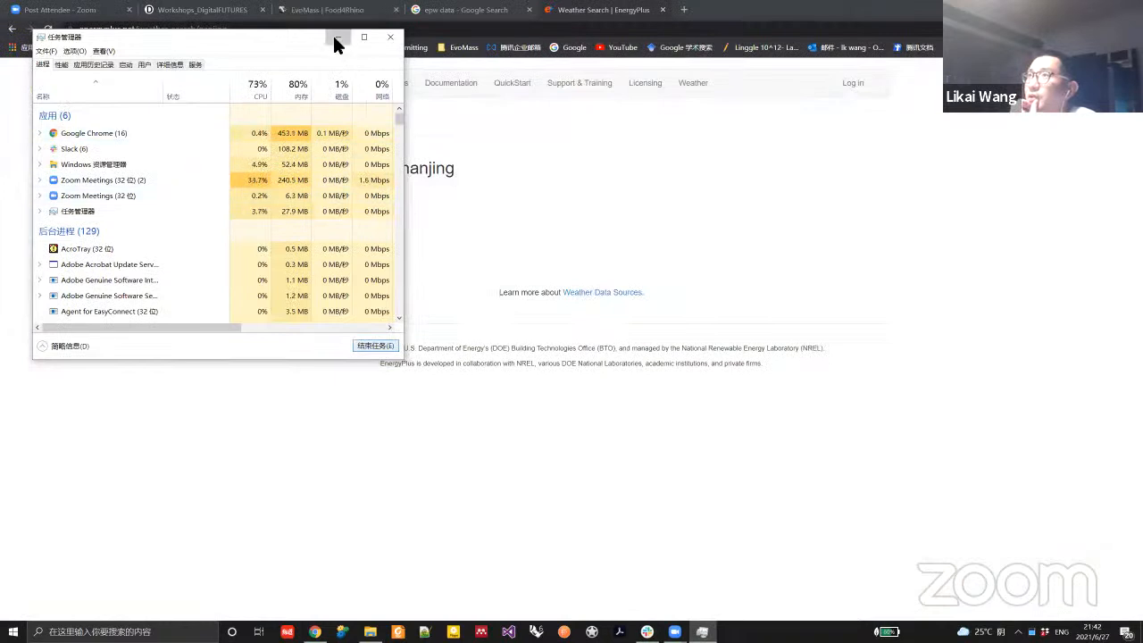
pyautogui.click(339, 37)
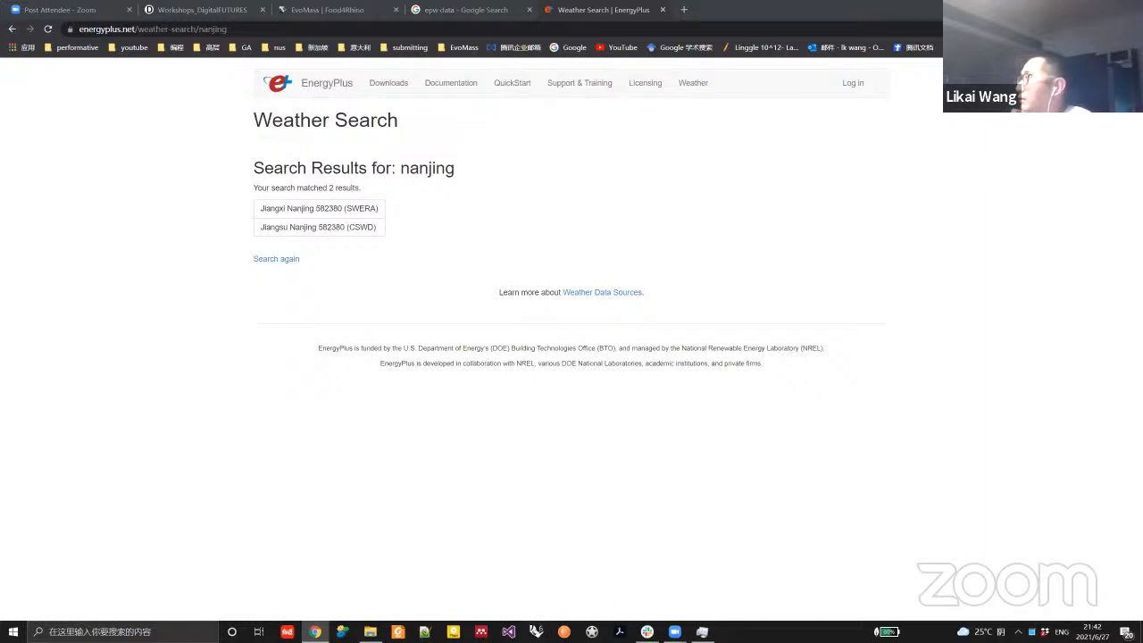
# Relaunch Rhino 6 from the desktop, close Task Manager and decline recovery of the autosaved file.
pyautogui.press('super+d')
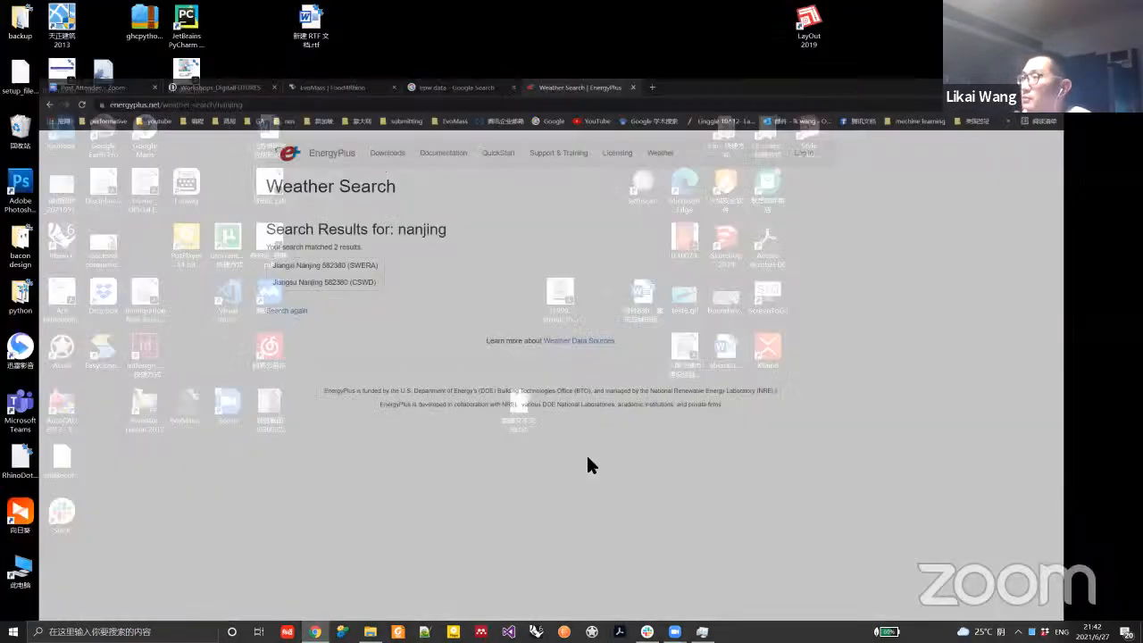
pyautogui.click(370, 632)
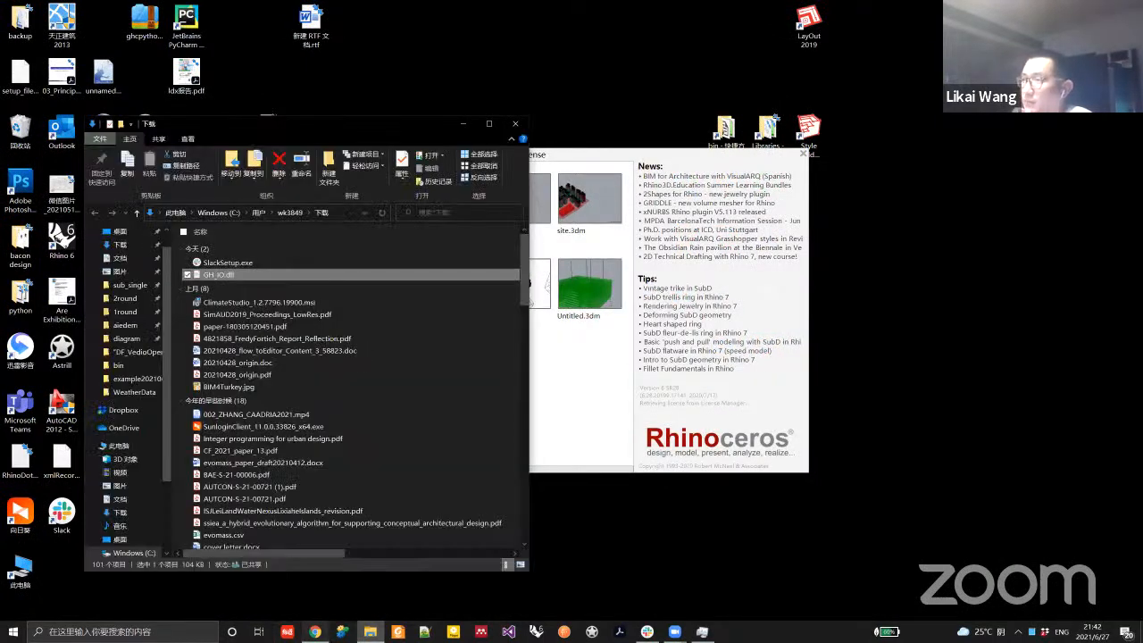
pyautogui.click(314, 631)
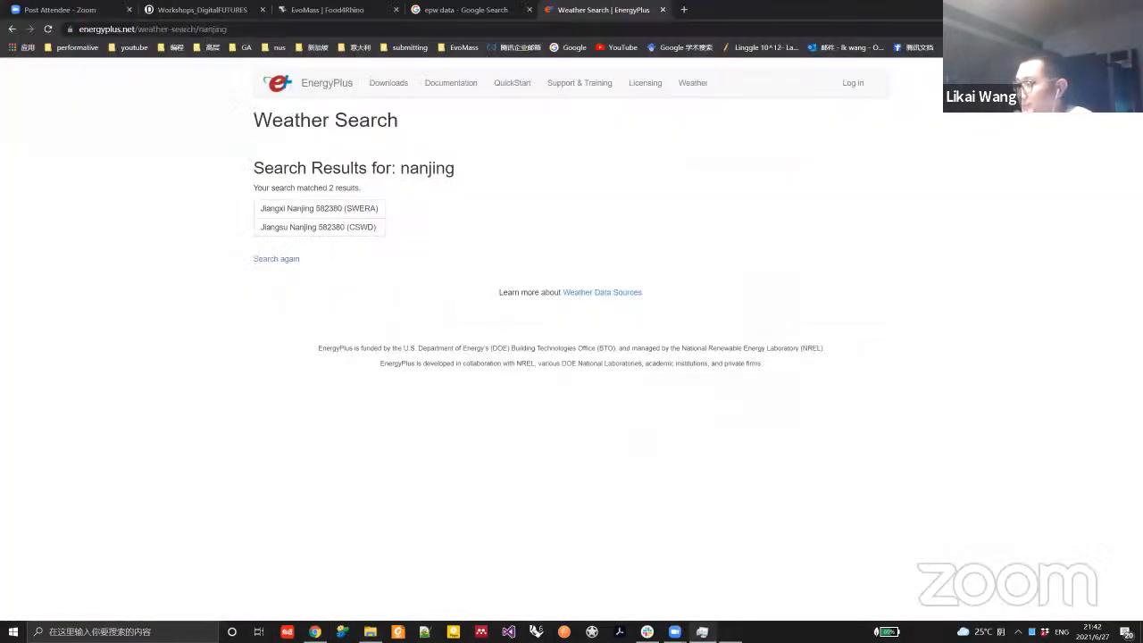
pyautogui.click(702, 631)
pyautogui.click(389, 38)
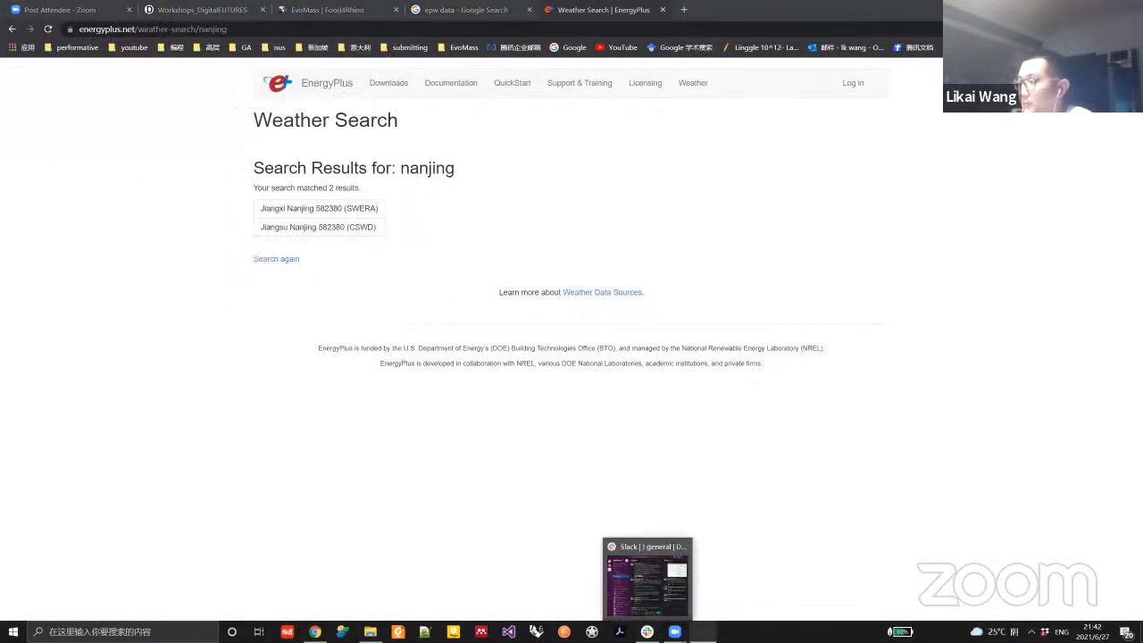
pyautogui.click(702, 631)
pyautogui.click(661, 380)
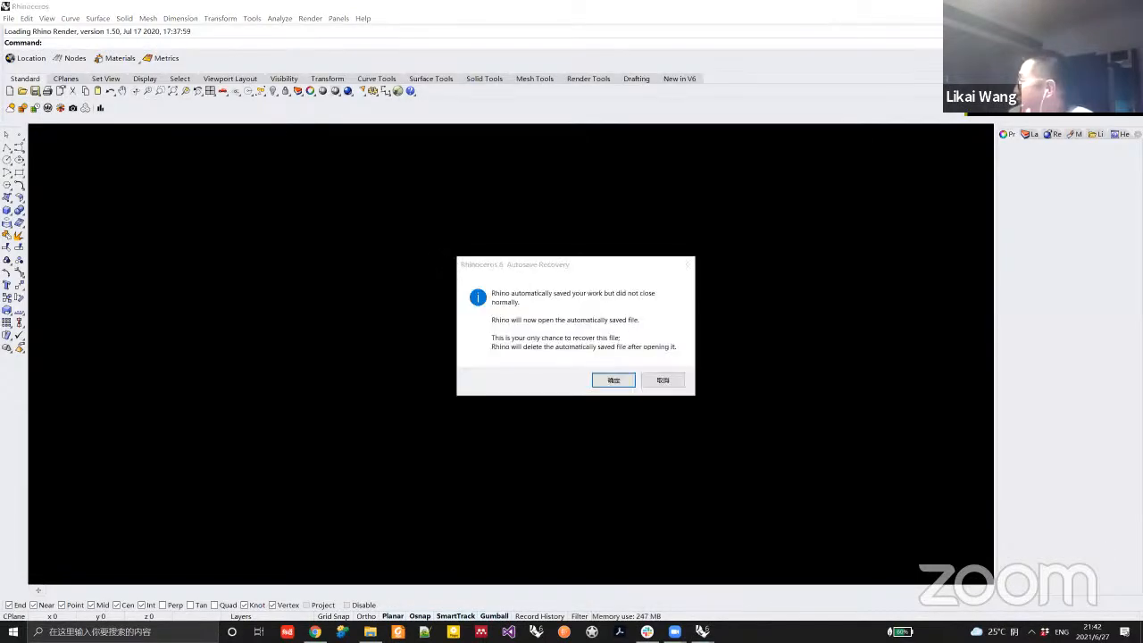
pyautogui.click(666, 380)
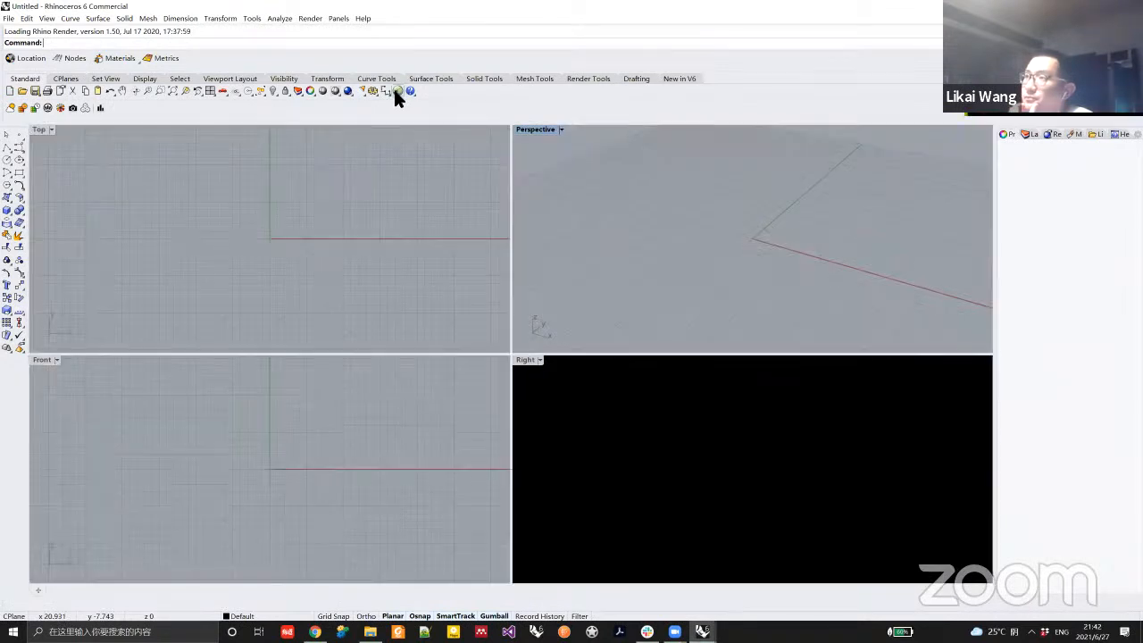
# Start Grasshopper and open the recent example02_sunlihgt_hours definition, ignoring its recovery file.
pyautogui.click(397, 92)
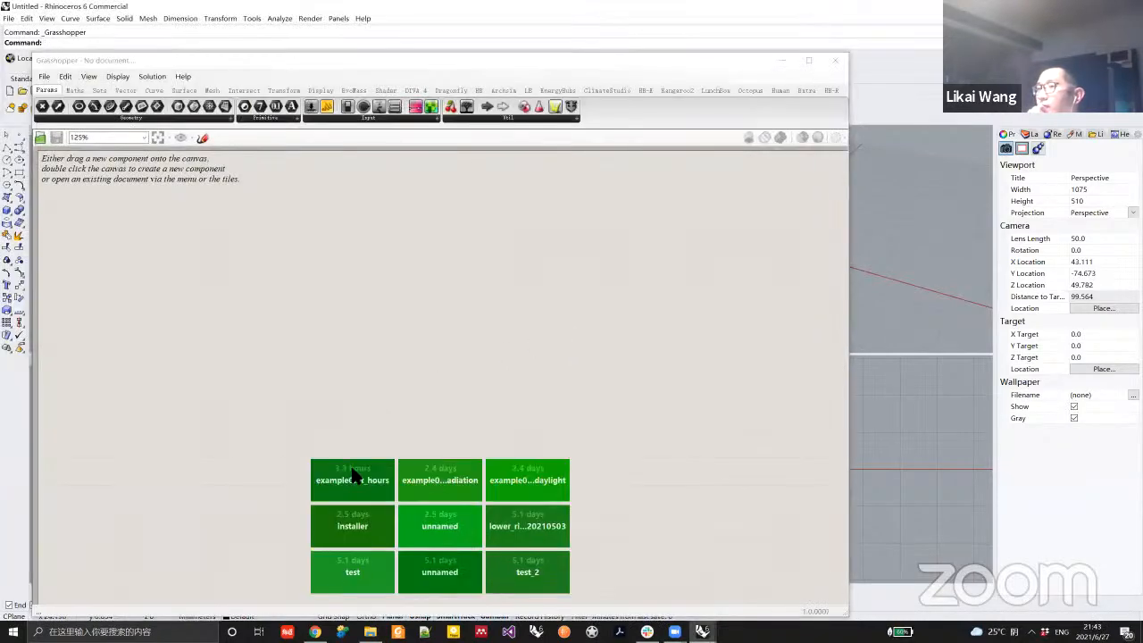
pyautogui.click(352, 473)
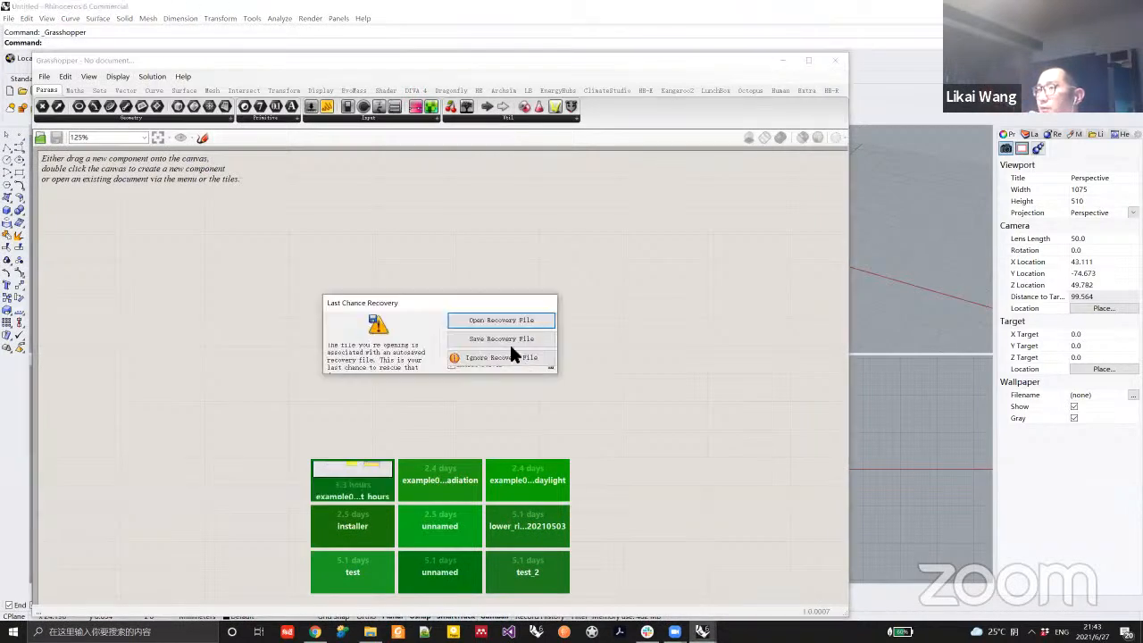
pyautogui.click(493, 355)
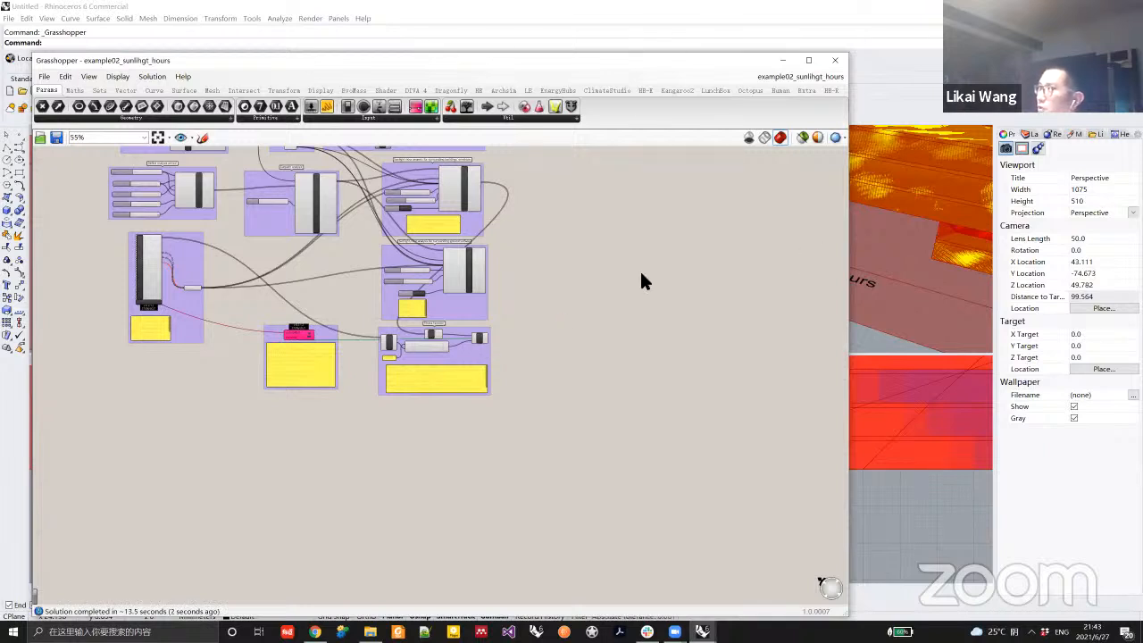
# Frame the building mass and sun path in the Perspective view and narrow the Grasshopper window to reveal the model.
pyautogui.scroll(-2, 605, 272)
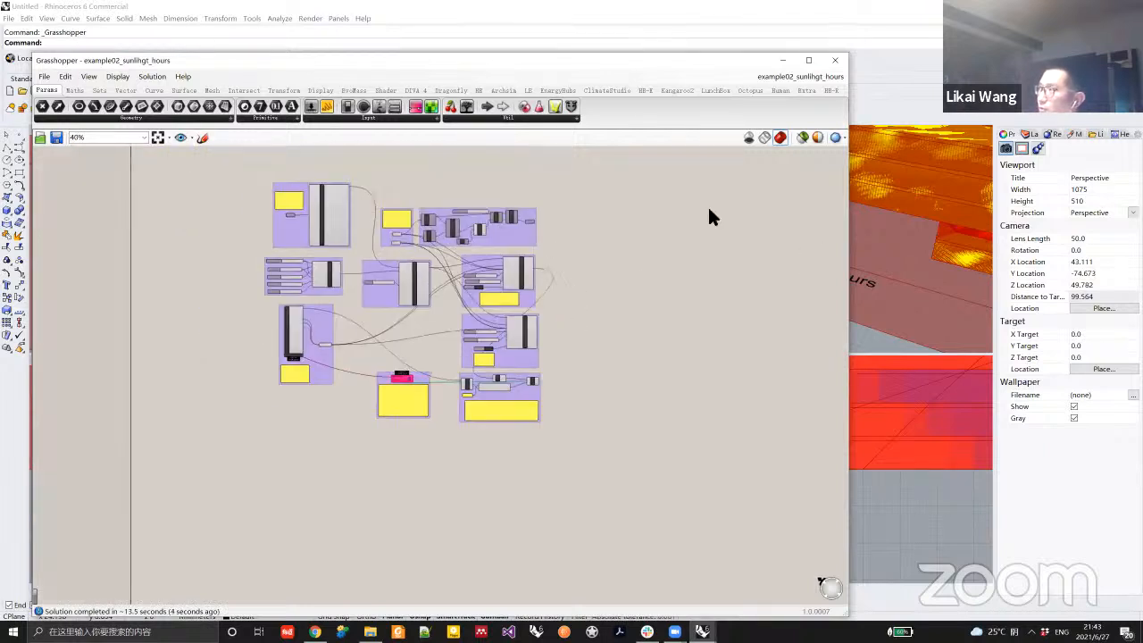
pyautogui.moveTo(937, 221)
pyautogui.mouseDown(button='right')
pyautogui.moveTo(908, 229)
pyautogui.moveTo(991, 235)
pyautogui.moveTo(941, 231)
pyautogui.mouseUp(button='right')
pyautogui.scroll(-14, 898, 236)
pyautogui.scroll(-4, 936, 242)
pyautogui.moveTo(868, 197); pyautogui.dragTo(951, 265, button='right')
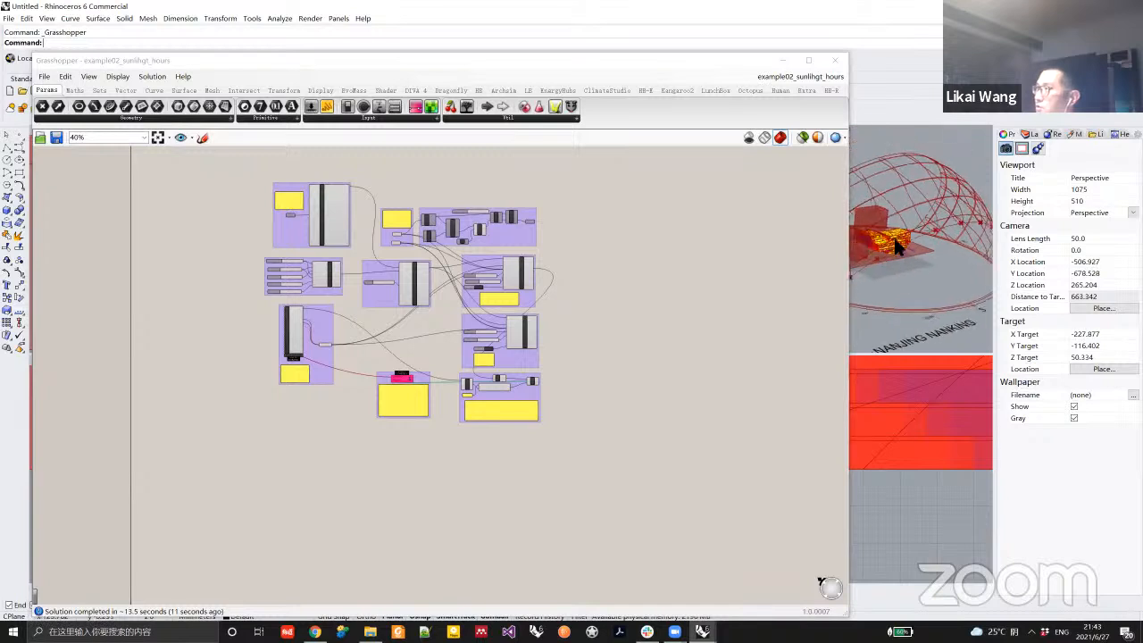
pyautogui.click(840, 160)
pyautogui.moveTo(840, 160); pyautogui.dragTo(606, 160)
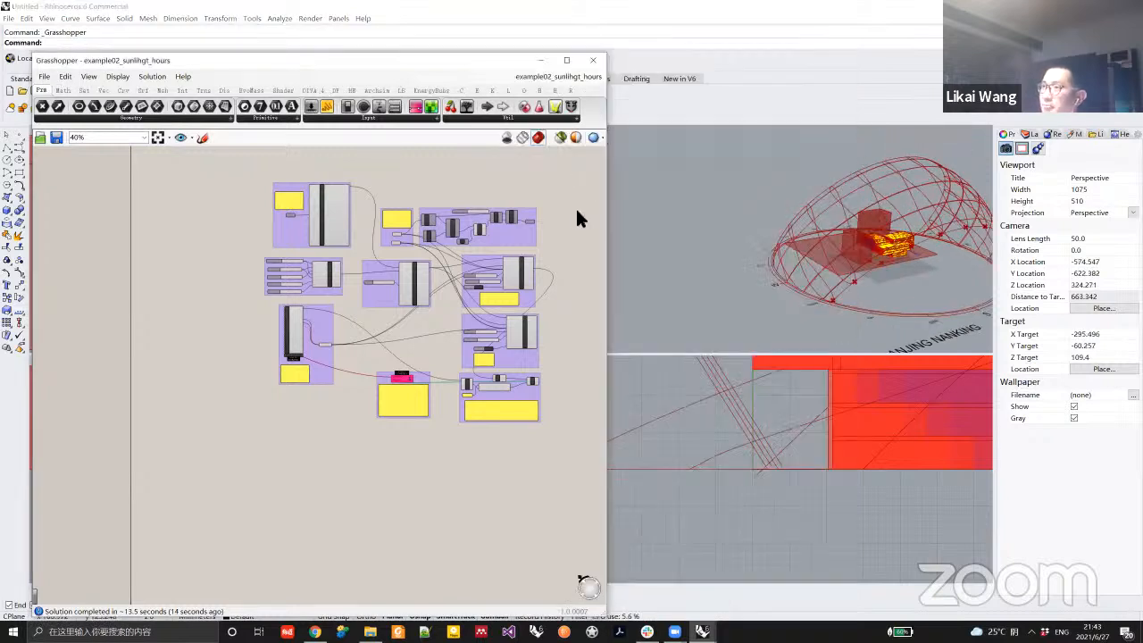
# Delete the pink optimization component above the optimization algorithm note.
pyautogui.scroll(2, 474, 224)
pyautogui.scroll(2, 286, 366)
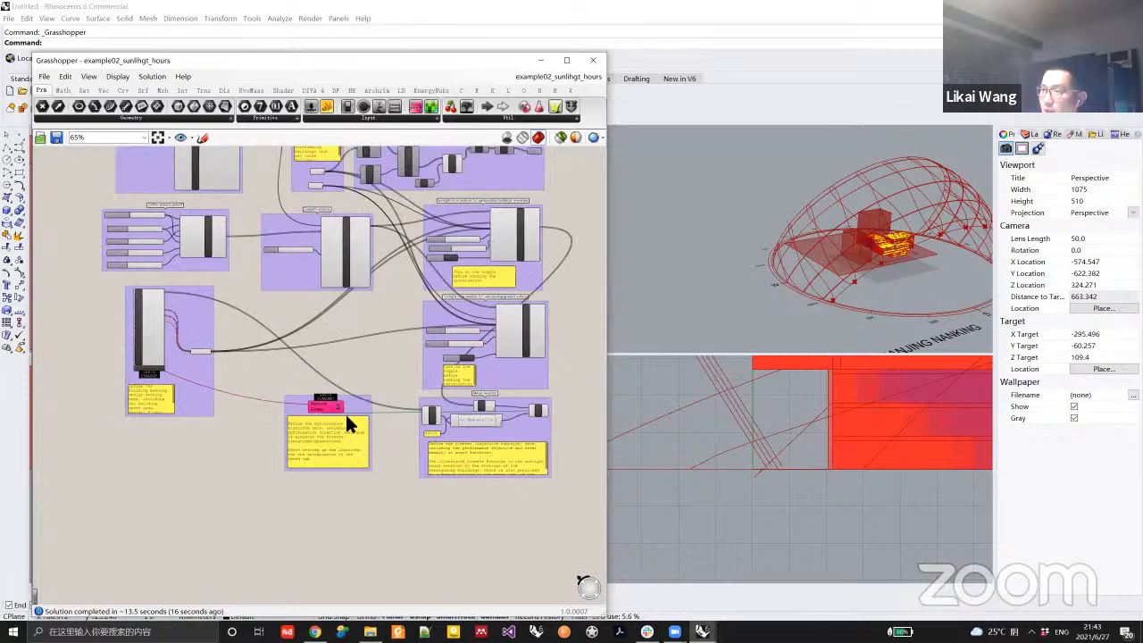
pyautogui.scroll(5, 344, 412)
pyautogui.scroll(-4, 347, 427)
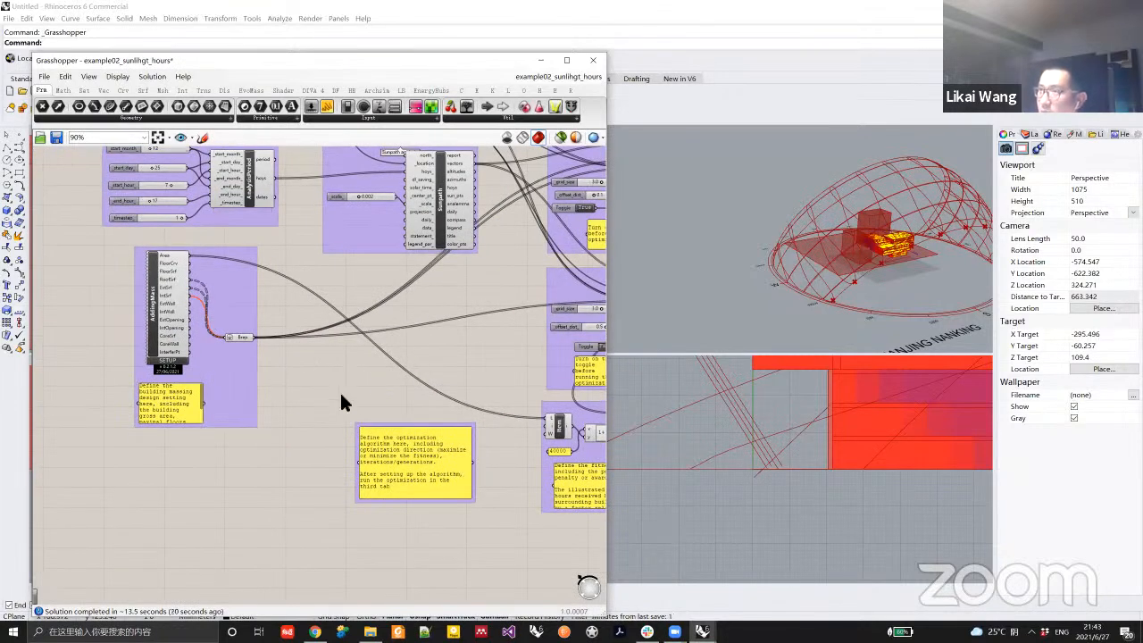
# Examine the sunlight-hours definition, its analysis and fitness function groups, and the massing model beneath the sun path.
pyautogui.scroll(-2, 291, 412)
pyautogui.moveTo(297, 207); pyautogui.dragTo(277, 271, button='right')
pyautogui.moveTo(353, 326); pyautogui.dragTo(333, 289, button='right')
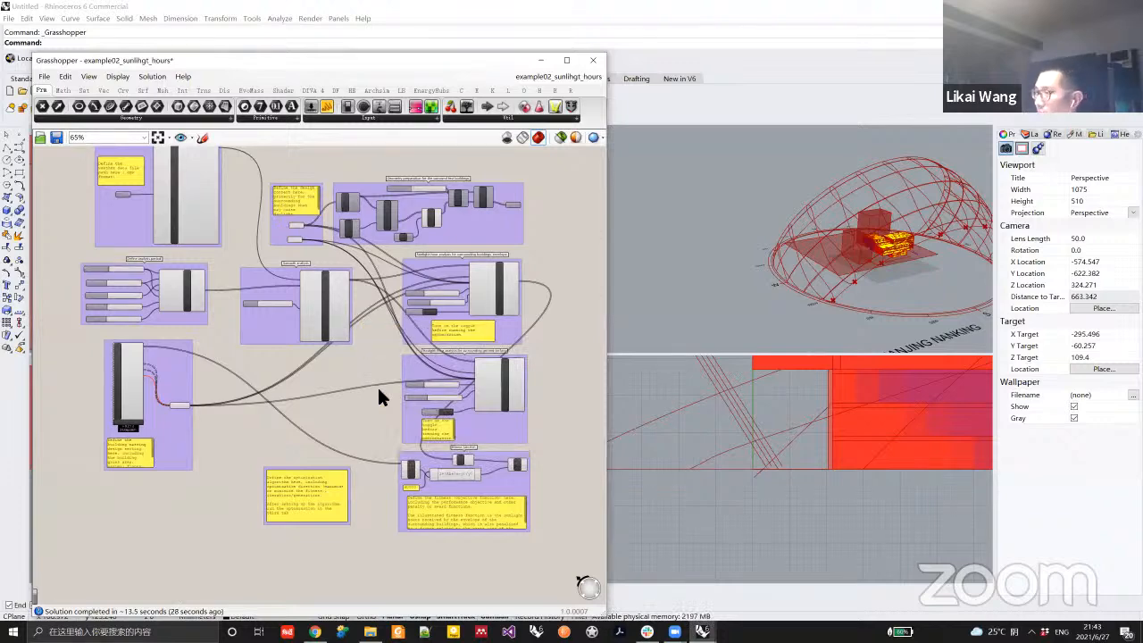
pyautogui.moveTo(416, 452); pyautogui.dragTo(375, 413, button='right')
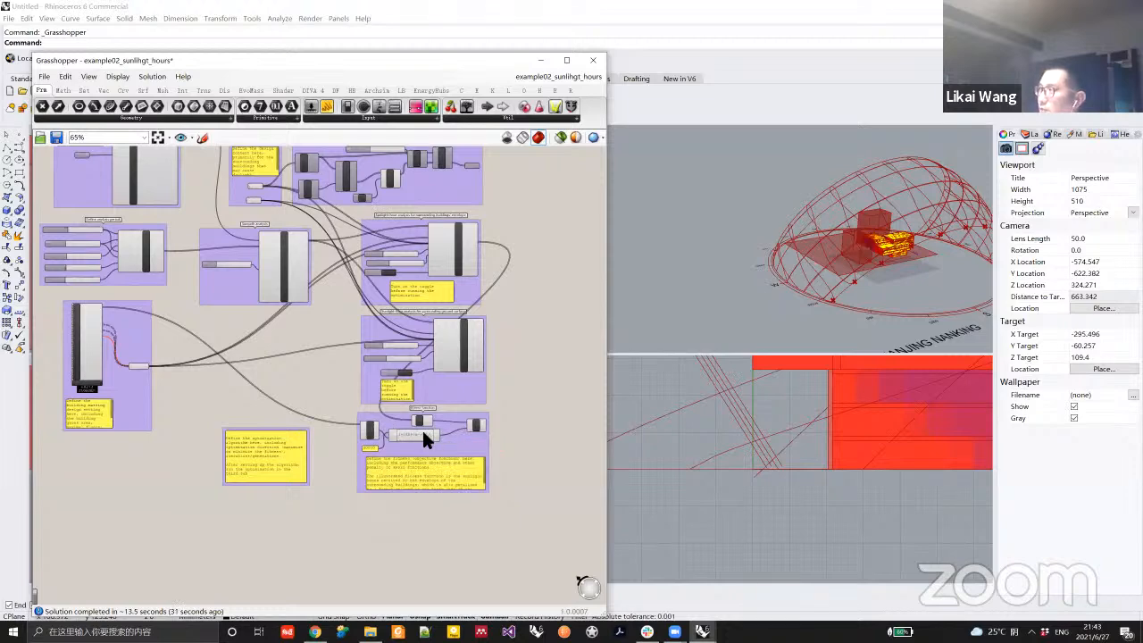
pyautogui.moveTo(450, 446); pyautogui.dragTo(425, 440, button='right')
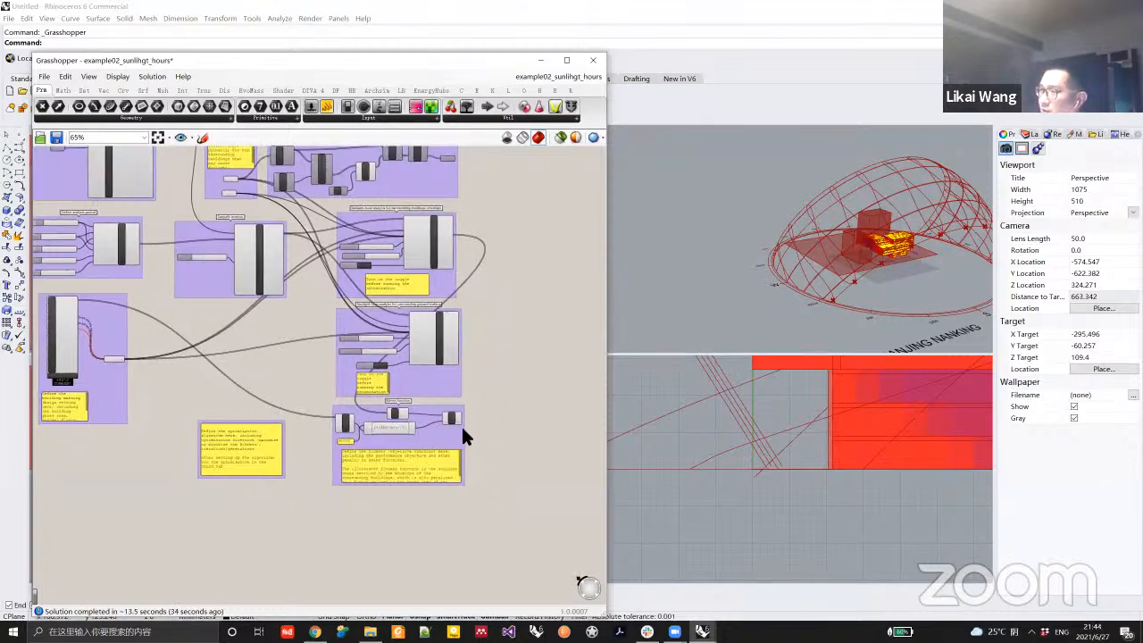
pyautogui.scroll(2, 462, 431)
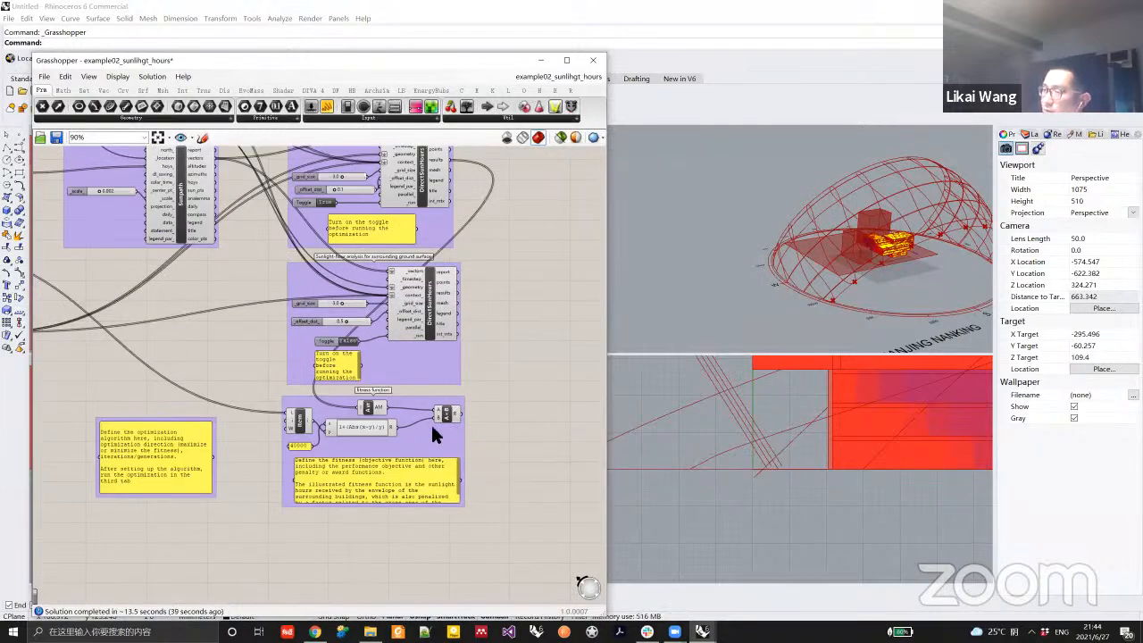
pyautogui.moveTo(404, 429); pyautogui.dragTo(423, 428, button='right')
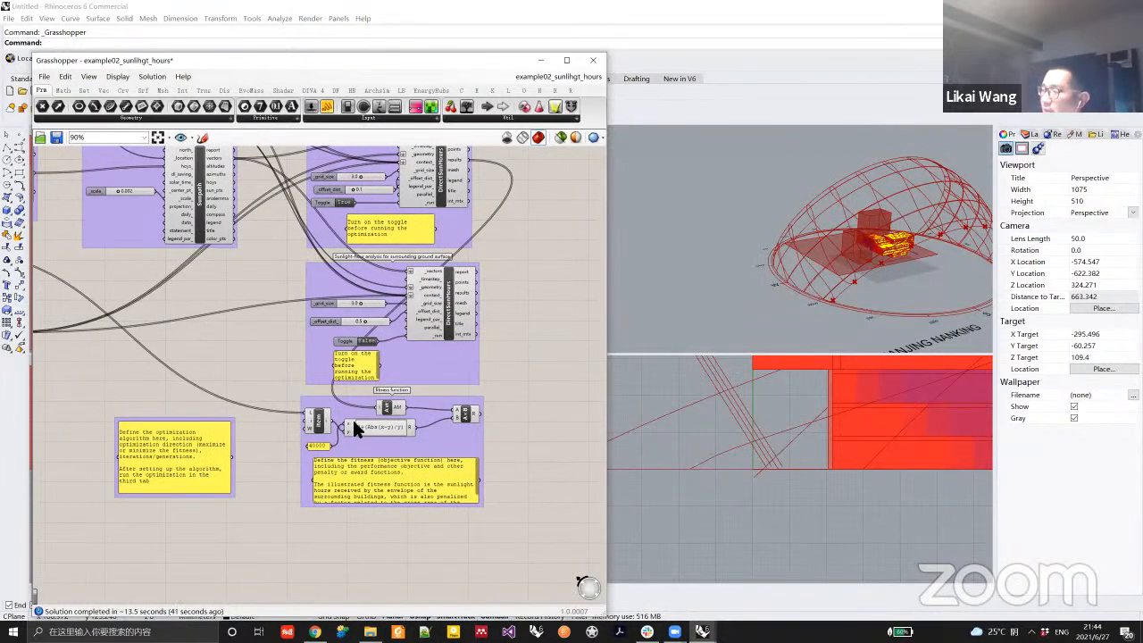
pyautogui.scroll(-2, 293, 380)
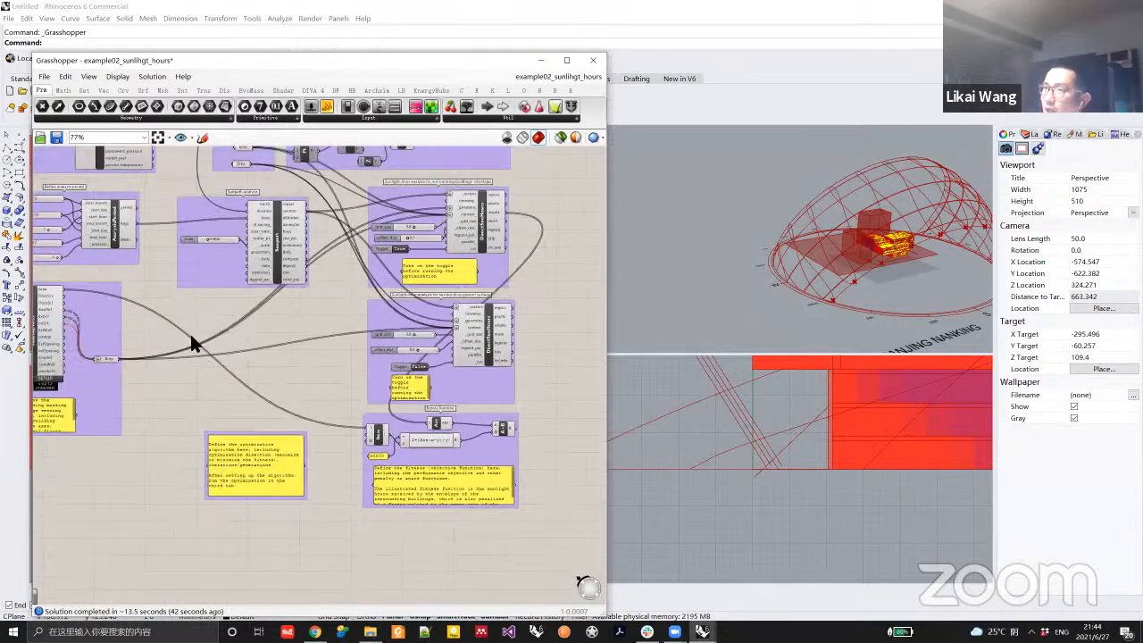
pyautogui.moveTo(98, 306)
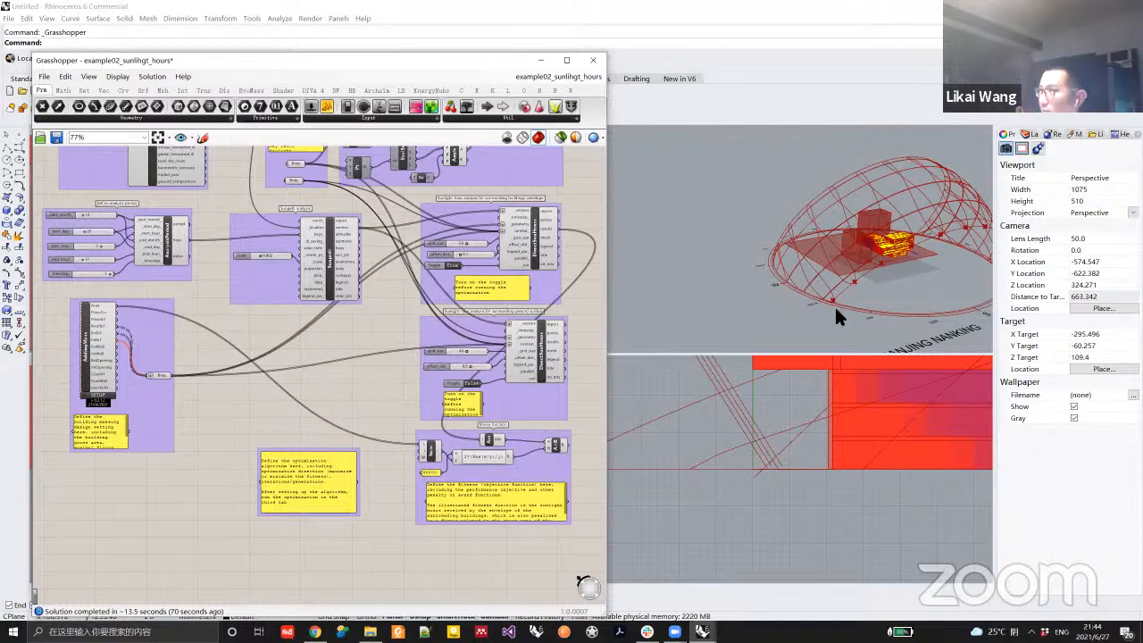
pyautogui.moveTo(633, 286); pyautogui.dragTo(630, 274, button='right')
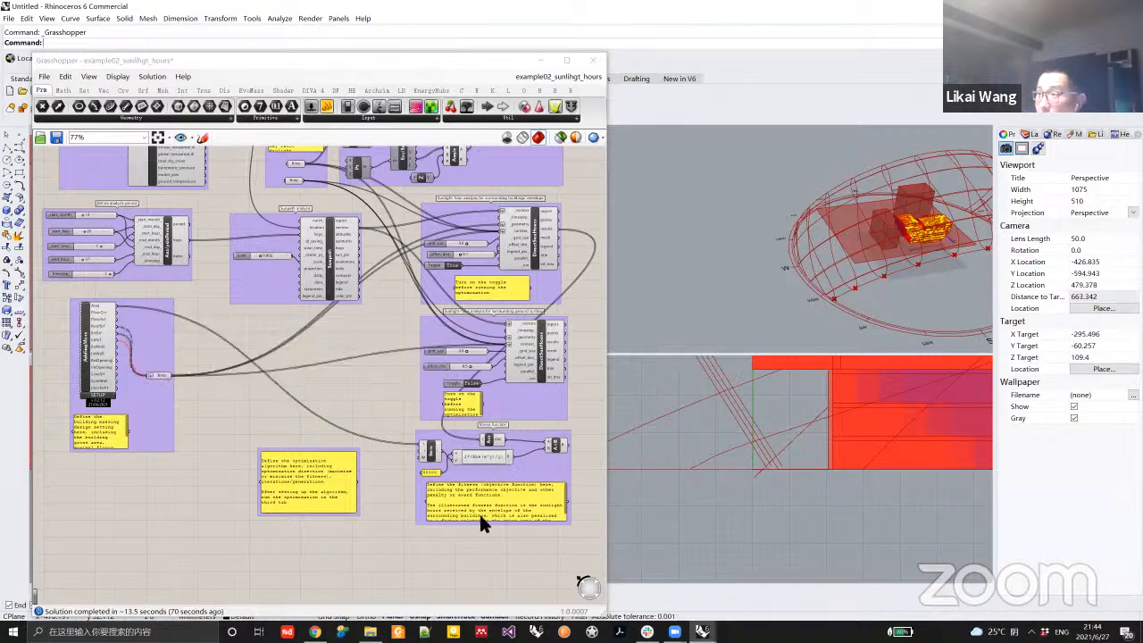
# Set the target area panel in the fitness function group to 25000.
pyautogui.scroll(5, 420, 474)
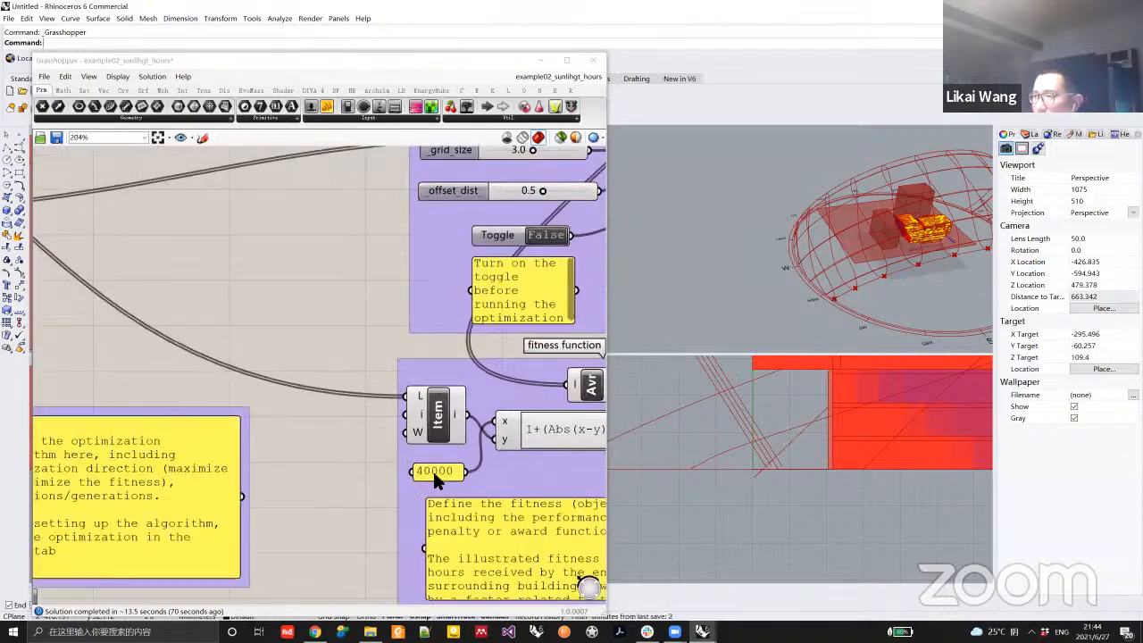
pyautogui.scroll(-4, 425, 469)
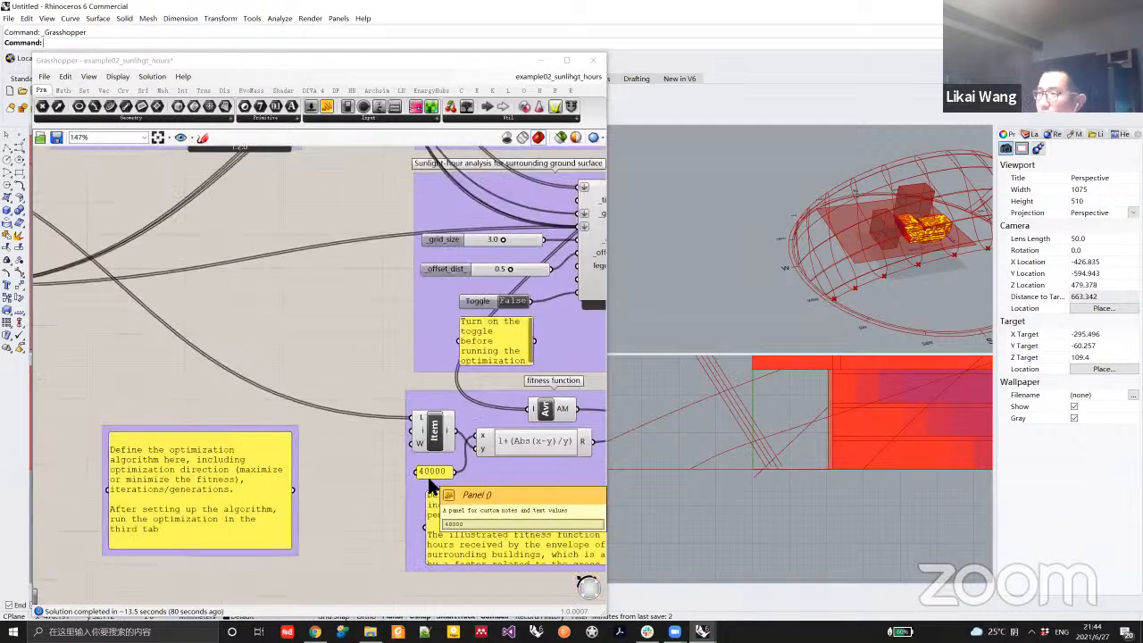
pyautogui.doubleClick(431, 471)
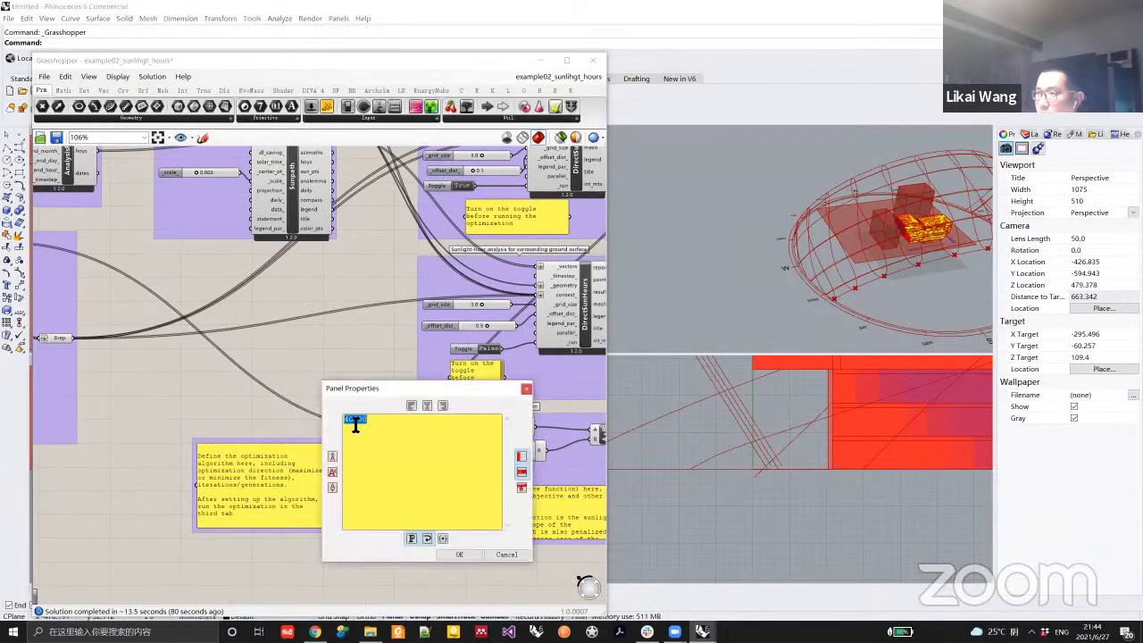
pyautogui.write('25000')
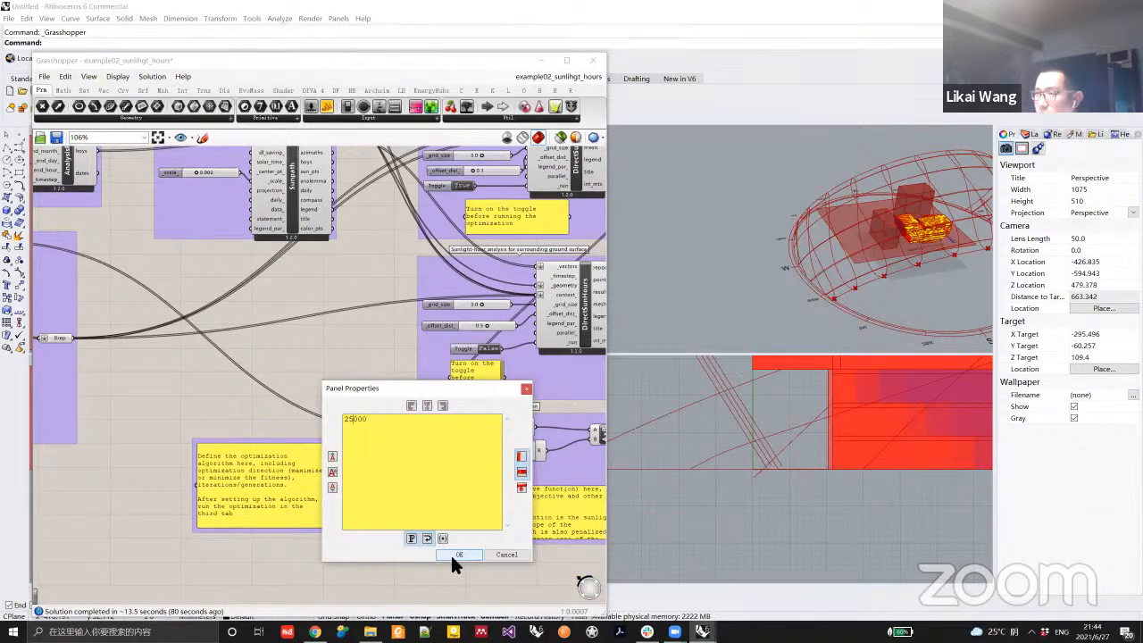
pyautogui.click(456, 555)
pyautogui.moveTo(394, 458); pyautogui.dragTo(407, 436, button='right')
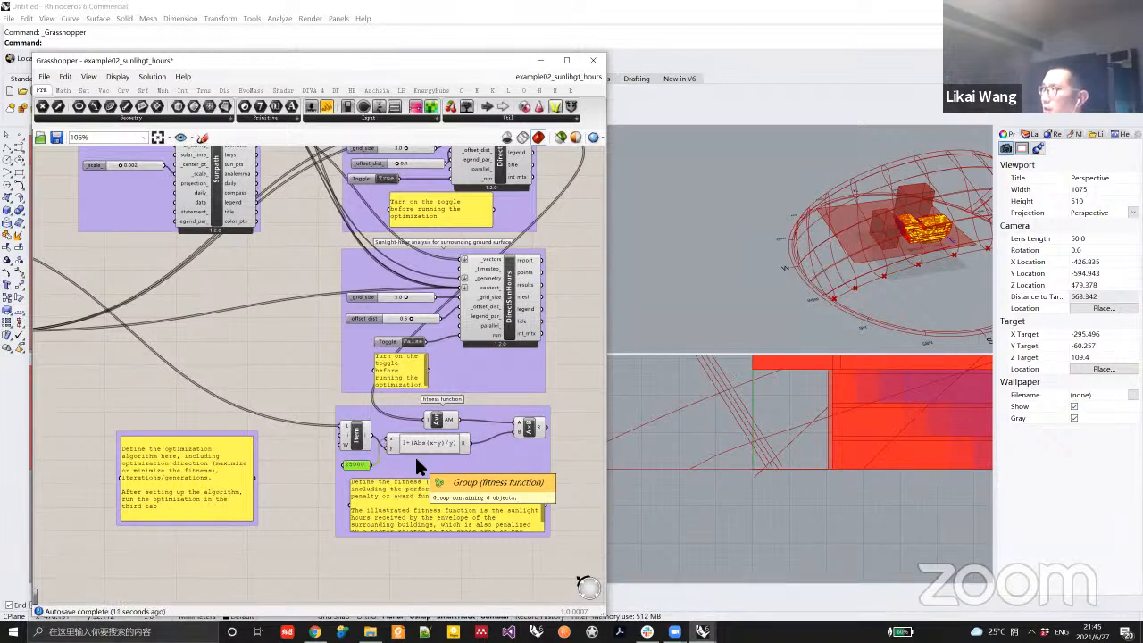
# Examine the fitness function's expression 1+(Abs(x-y)/y) and the outputs of the AddingMass component.
pyautogui.moveTo(464, 439)
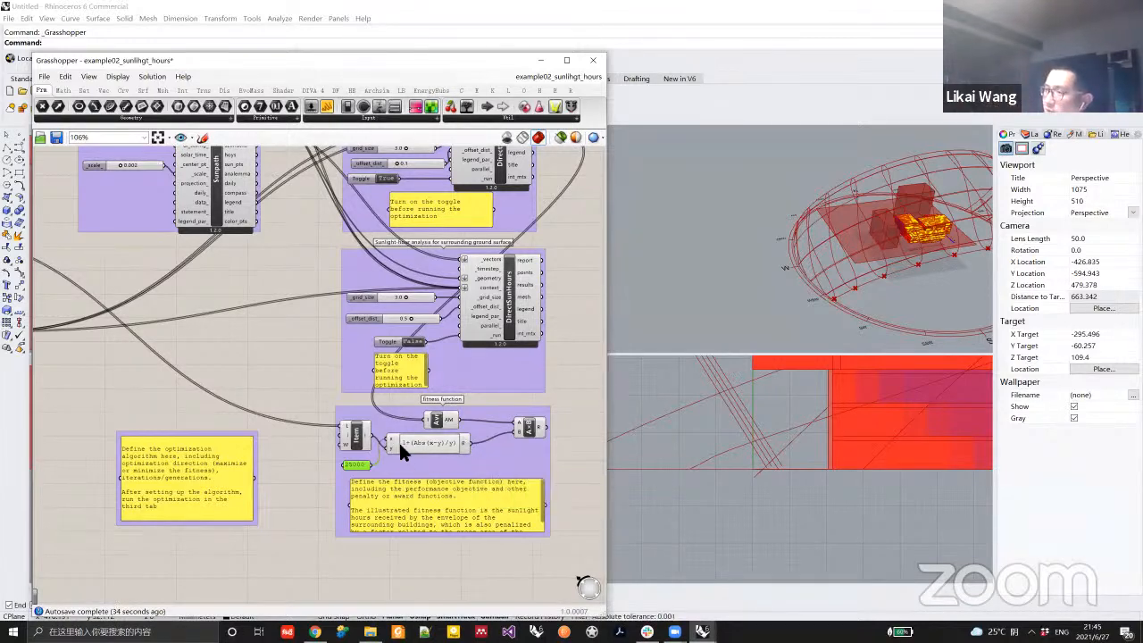
pyautogui.scroll(2, 420, 443)
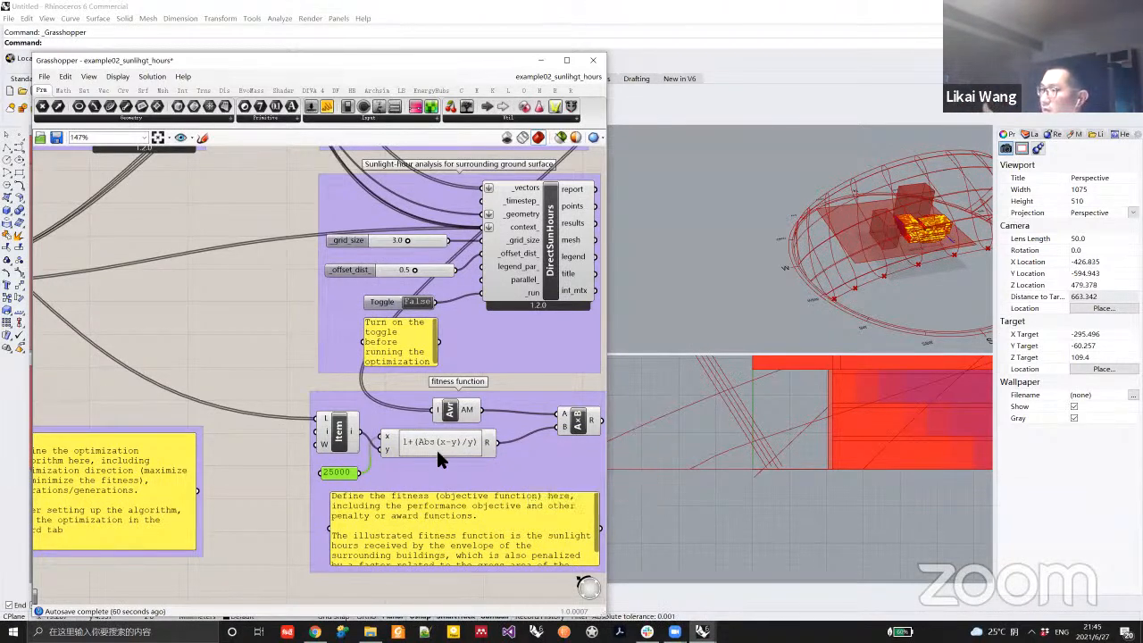
pyautogui.scroll(-5, 275, 392)
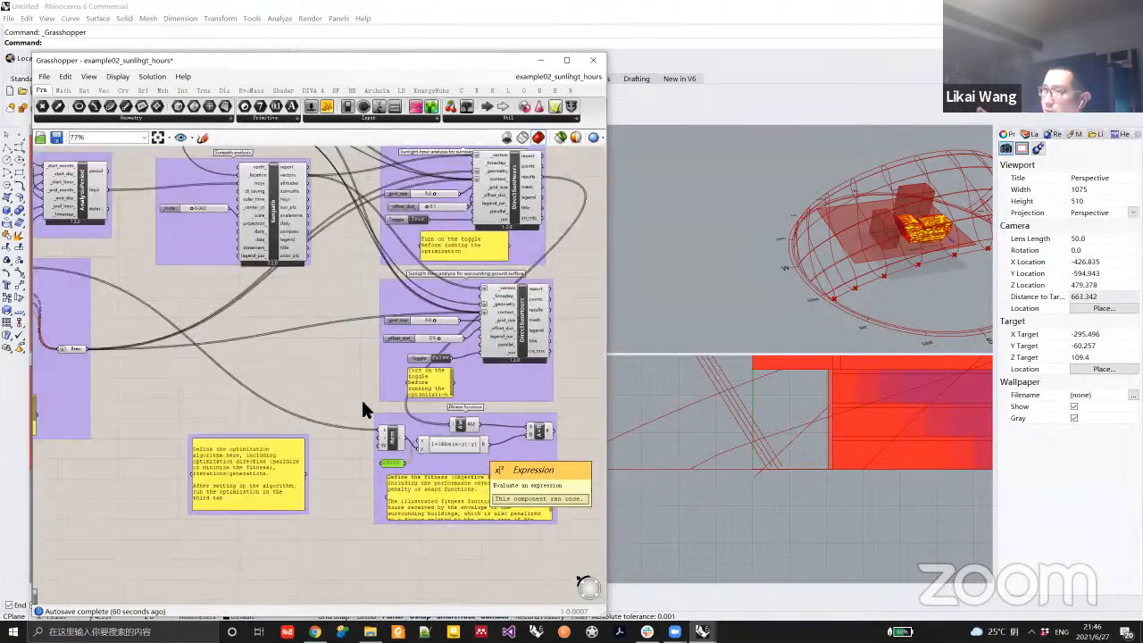
pyautogui.scroll(4, 195, 406)
pyautogui.rightClick(224, 450)
pyautogui.press('Escape')
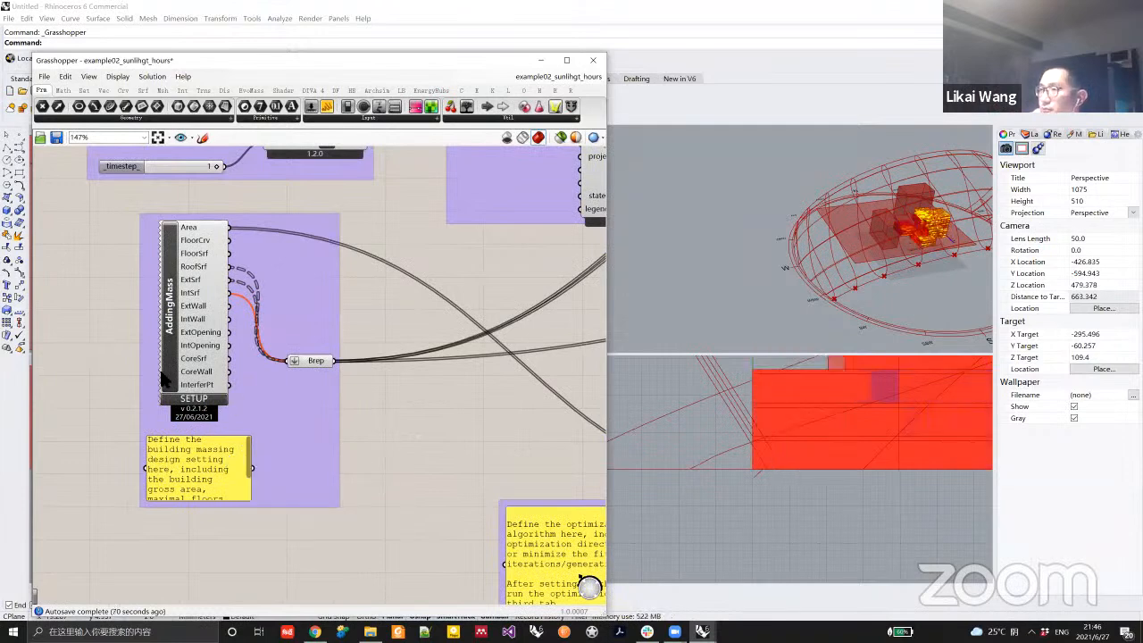
# Examine the fitness function's area item and the result of the expression 1+(Abs(x-y)/y).
pyautogui.moveTo(531, 455); pyautogui.dragTo(348, 386, button='right')
pyautogui.scroll(-4, 352, 398)
pyautogui.scroll(5, 375, 399)
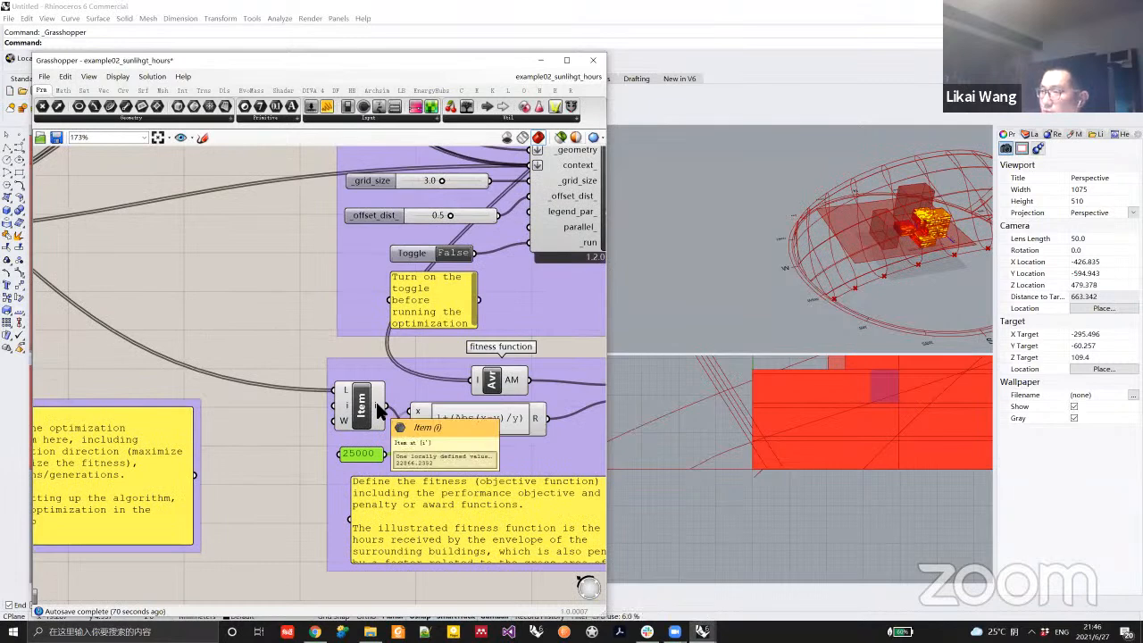
pyautogui.moveTo(330, 410); pyautogui.dragTo(252, 412, button='right')
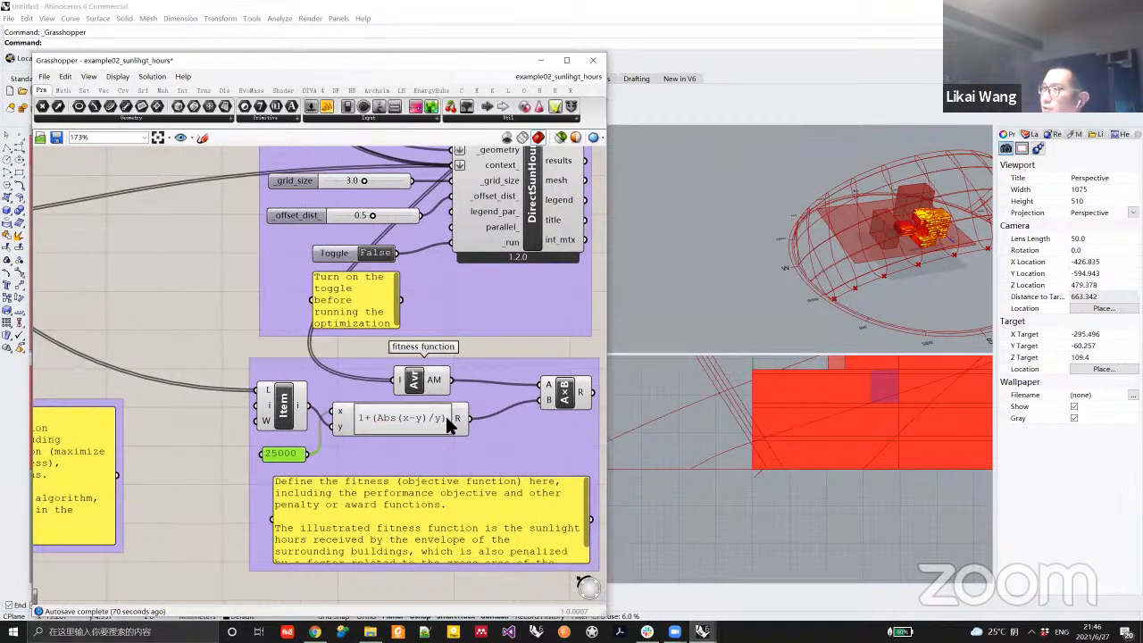
pyautogui.moveTo(460, 414)
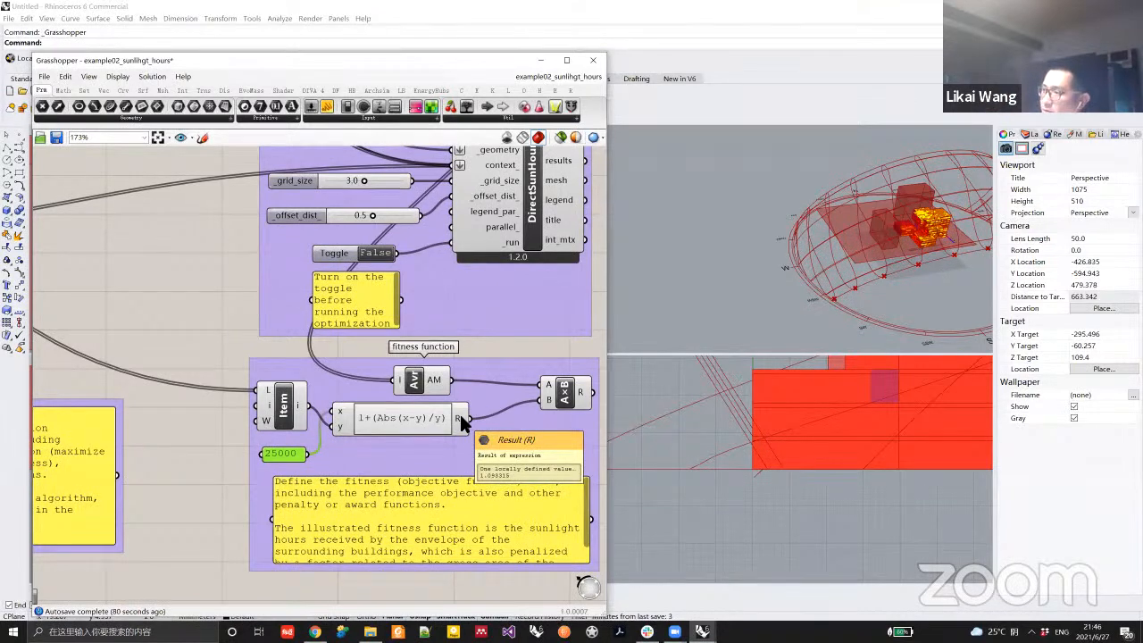
pyautogui.moveTo(459, 413); pyautogui.dragTo(415, 414, button='right')
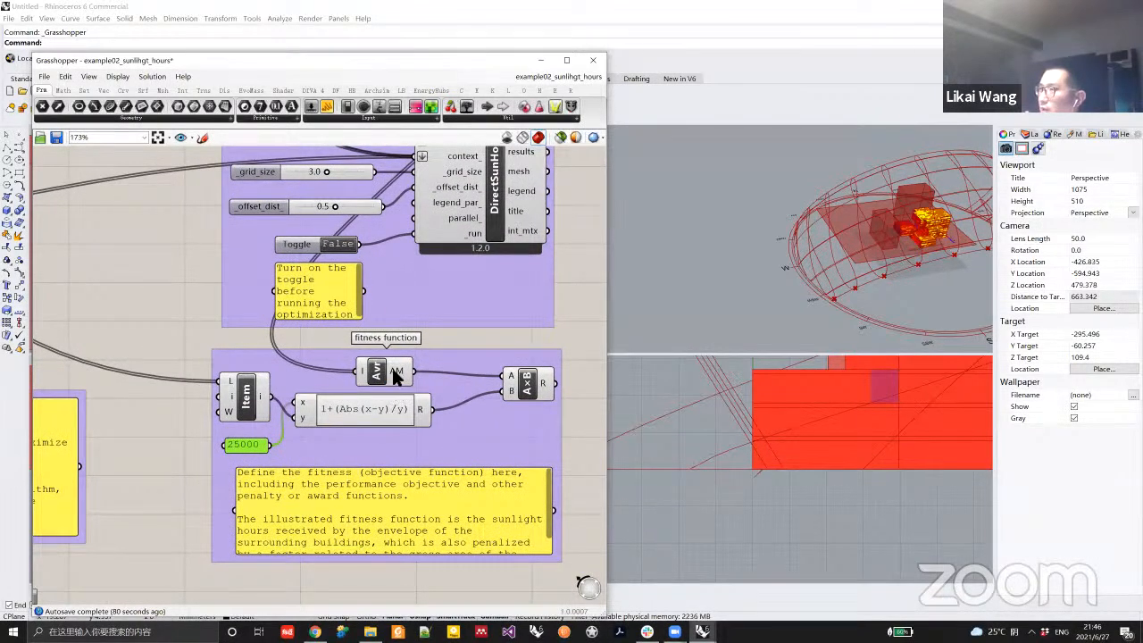
# Bring the Average and Multiplication components closer together in the fitness function group, and check the surrounding buildings' envelope sunlight-hour results feeding them.
pyautogui.moveTo(396, 373); pyautogui.dragTo(431, 373)
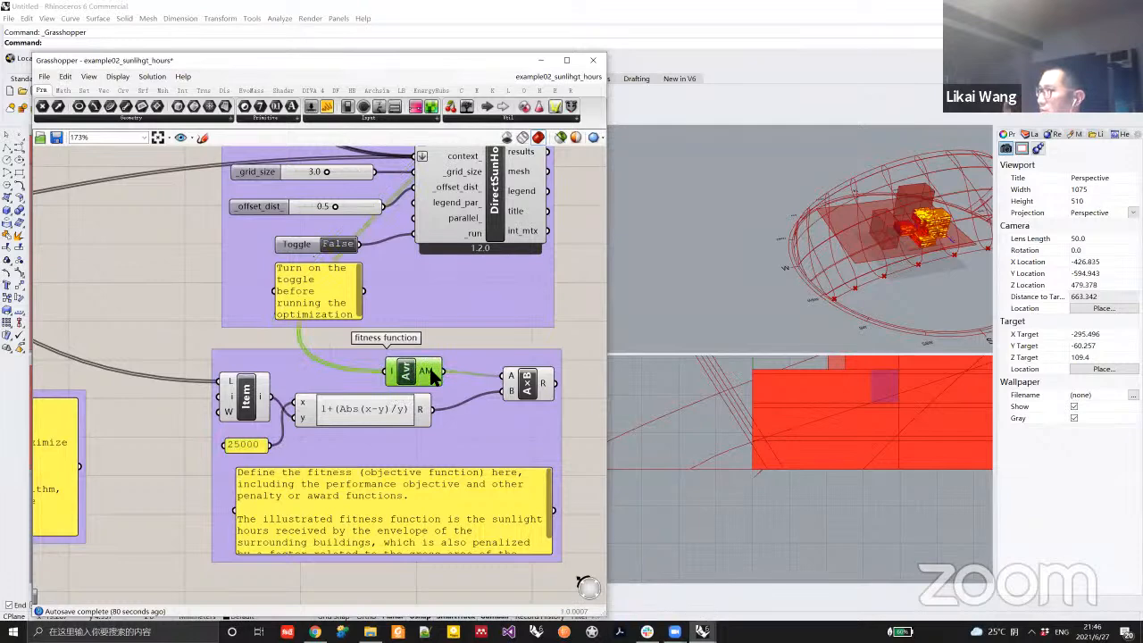
pyautogui.moveTo(429, 367); pyautogui.dragTo(419, 383, button='right')
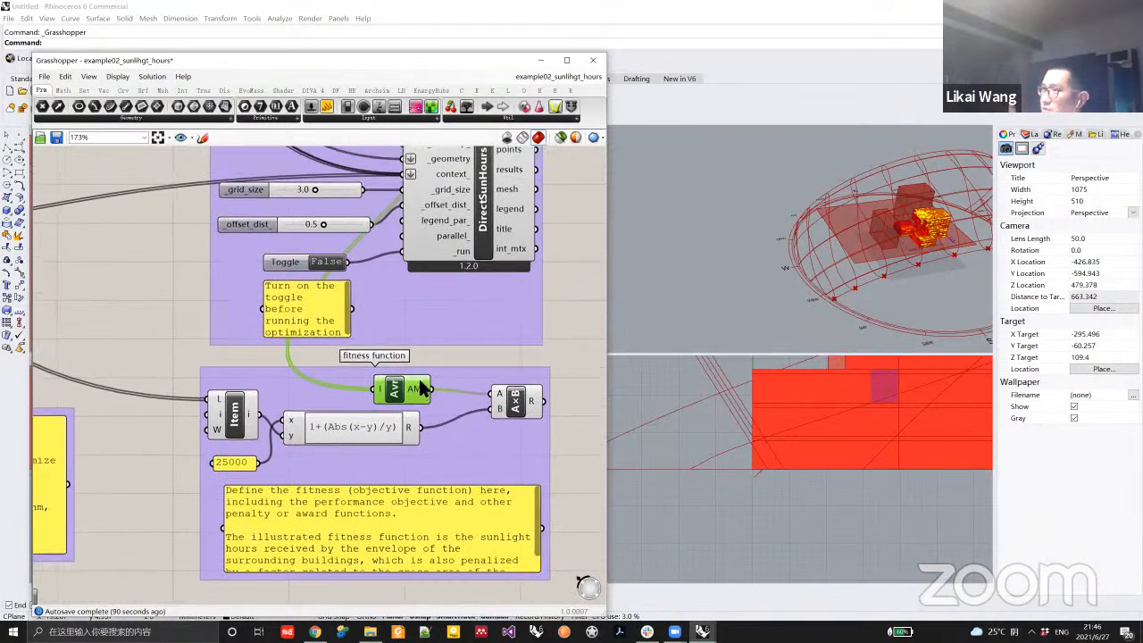
pyautogui.scroll(-2, 438, 352)
pyautogui.scroll(-2, 490, 214)
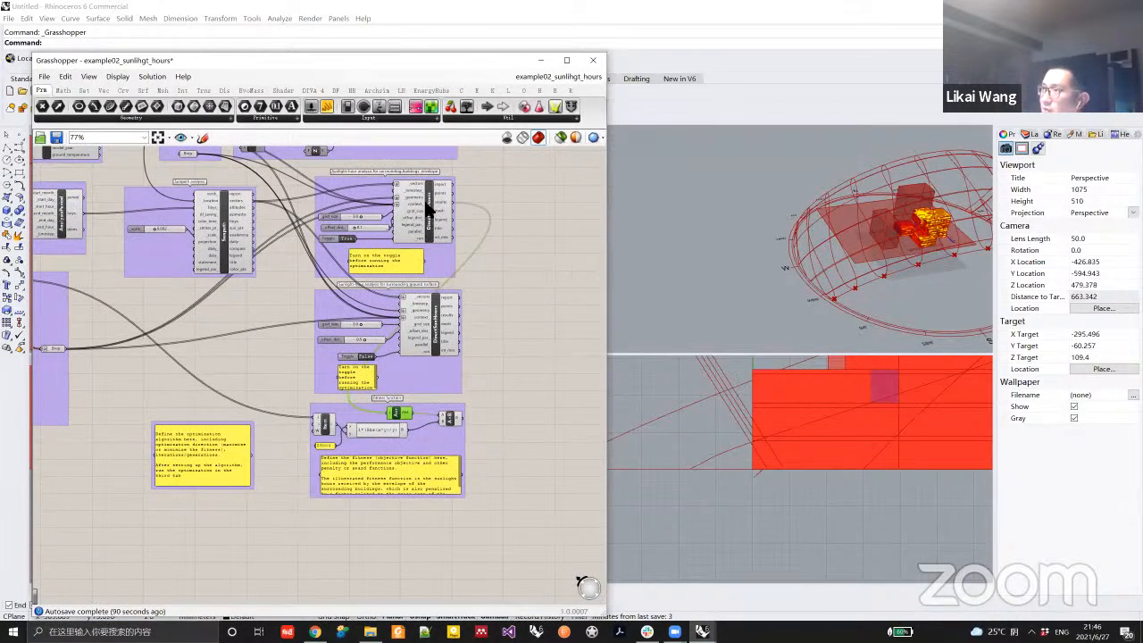
pyautogui.scroll(2, 446, 200)
pyautogui.moveTo(445, 201)
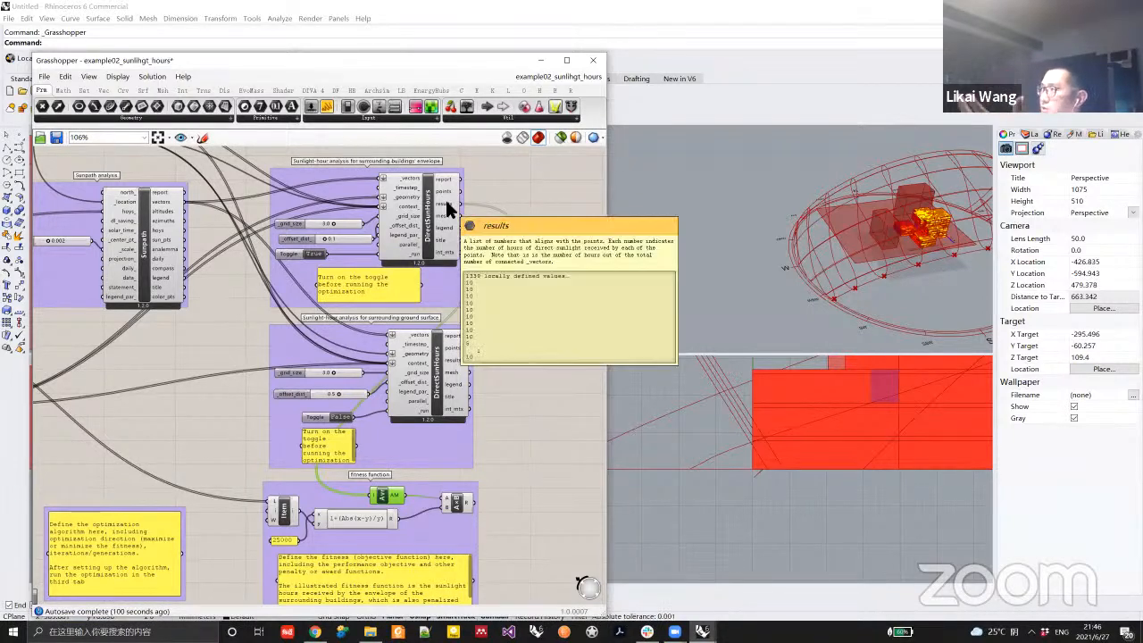
pyautogui.moveTo(458, 203); pyautogui.dragTo(385, 502)
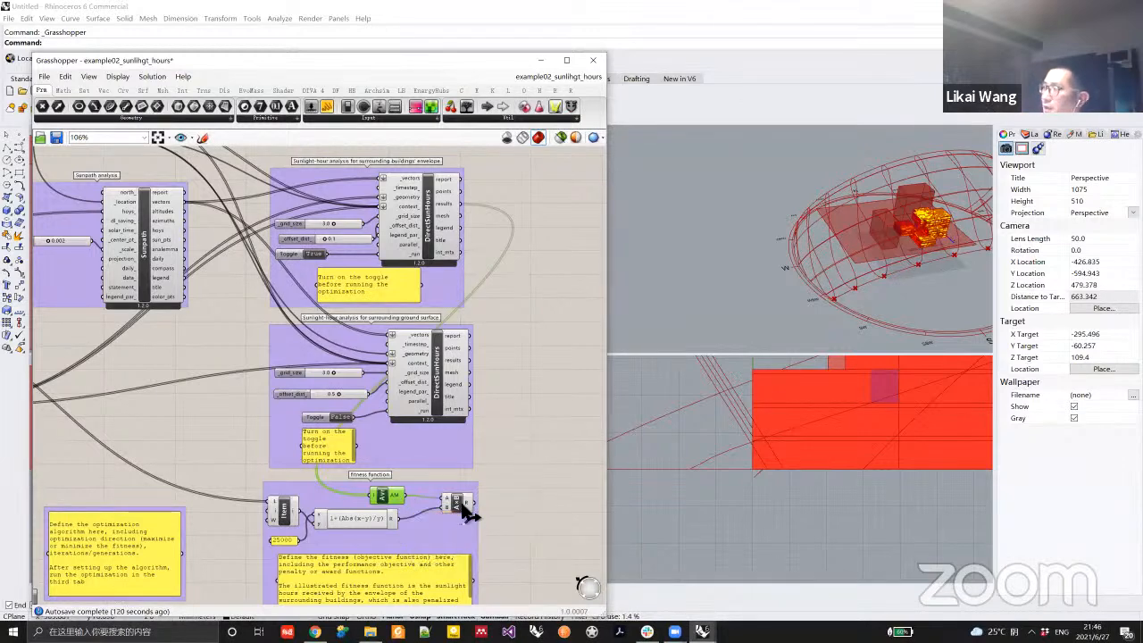
pyautogui.moveTo(436, 473); pyautogui.dragTo(475, 407, button='right')
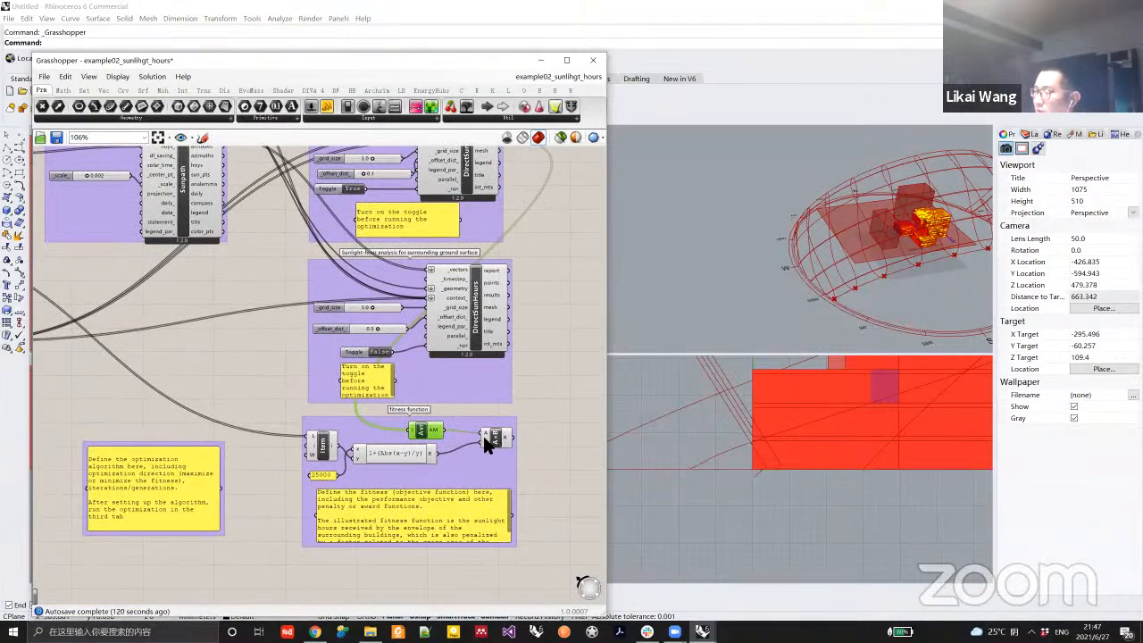
pyautogui.click(484, 437)
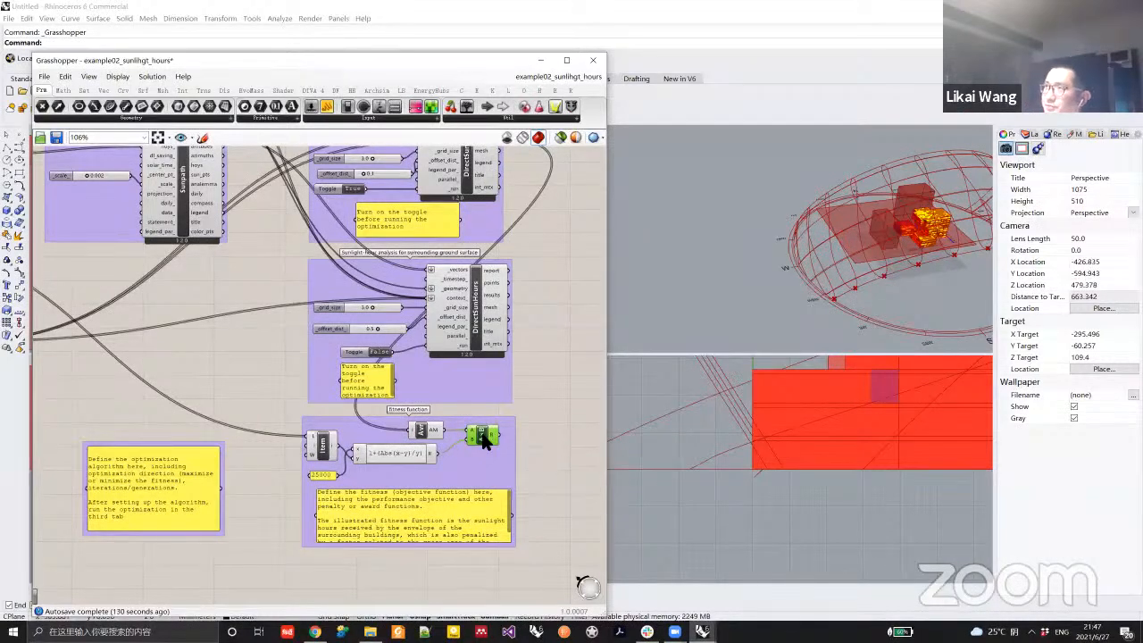
# Place an EvoMass SSIEA optimization component above the optimization algorithm note and link its Genome to the AddingMass component.
pyautogui.click(251, 90)
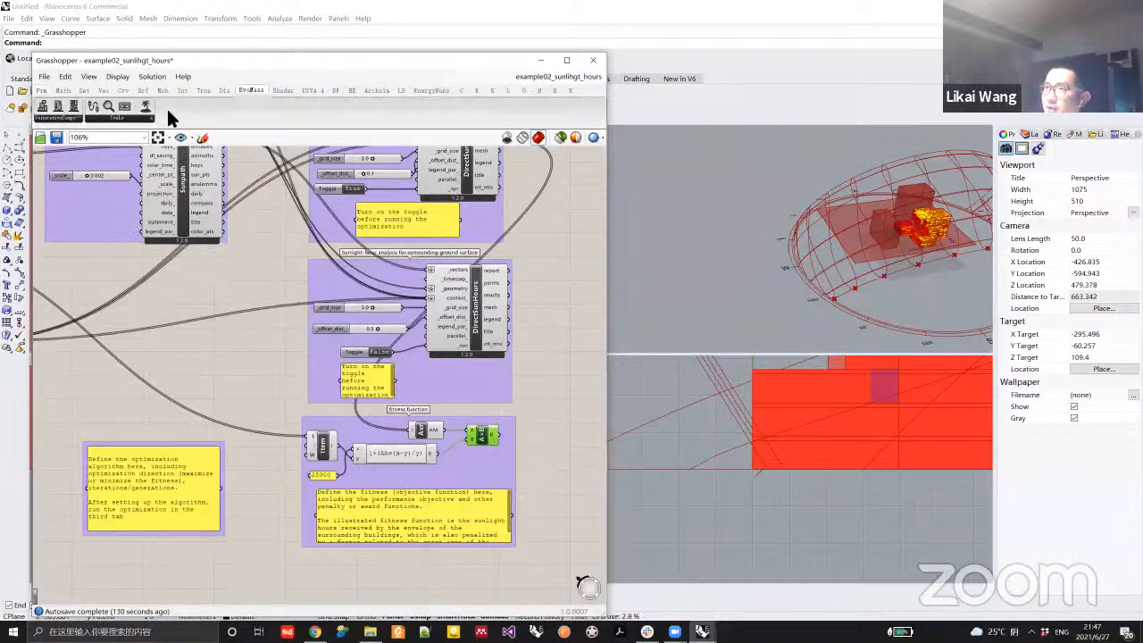
pyautogui.click(153, 437)
pyautogui.moveTo(288, 408); pyautogui.dragTo(462, 384, button='right')
pyautogui.click(333, 401)
pyautogui.moveTo(328, 401); pyautogui.dragTo(473, 409, button='right')
pyautogui.moveTo(474, 413); pyautogui.dragTo(237, 366)
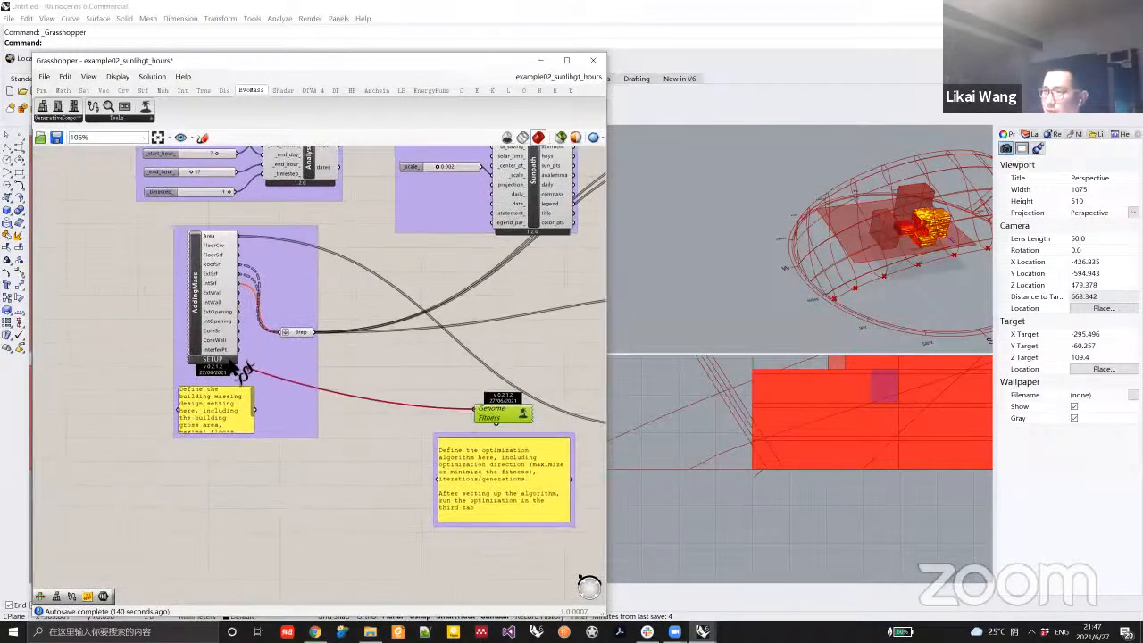
# Connect the optimization component's Fitness to the result of the Multiplication component in the fitness function group.
pyautogui.moveTo(252, 384); pyautogui.dragTo(77, 267, button='right')
pyautogui.moveTo(334, 406); pyautogui.dragTo(118, 371, button='right')
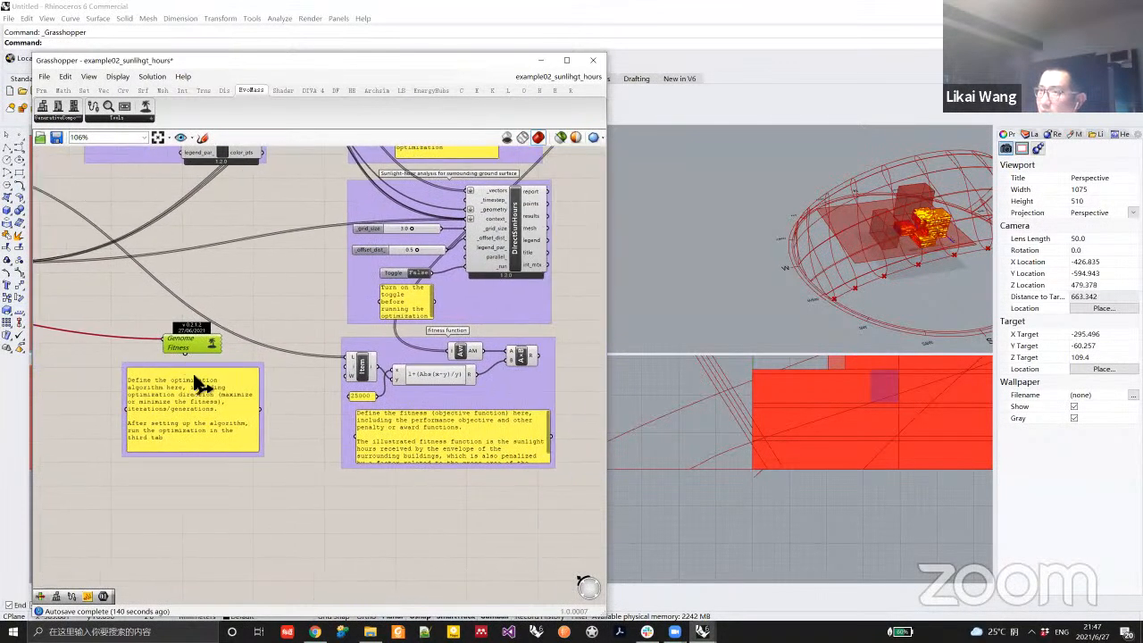
pyautogui.moveTo(529, 375)
pyautogui.mouseDown()
pyautogui.moveTo(541, 351)
pyautogui.moveTo(543, 363)
pyautogui.moveTo(536, 356)
pyautogui.mouseUp()
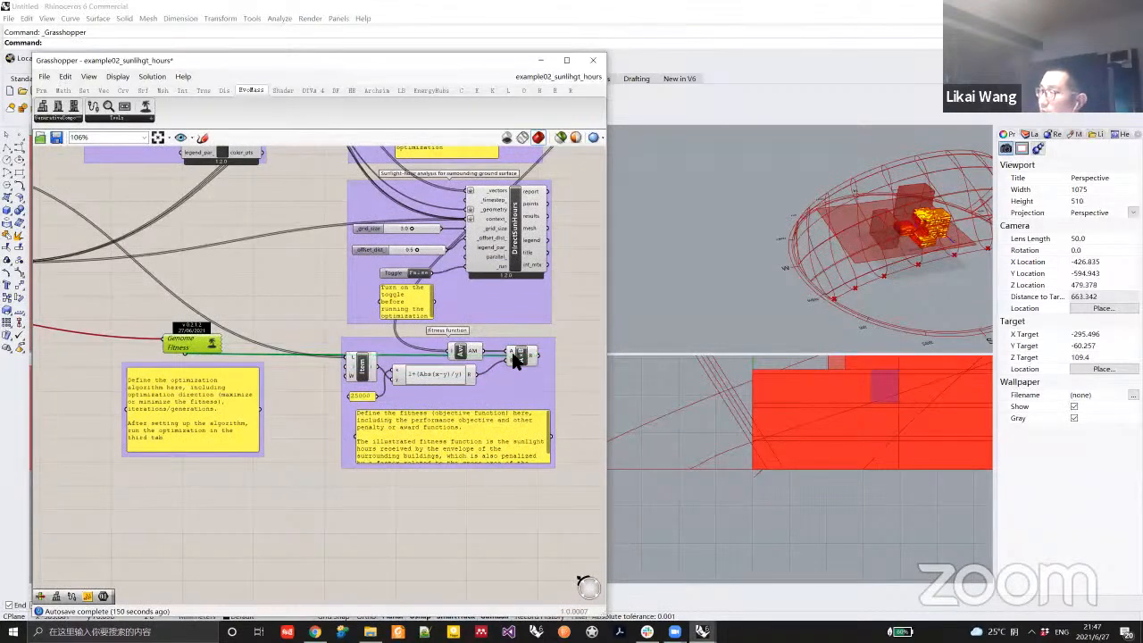
# Inspect the SSIEA component's input variables and the AddingMass component's massing parameters, closing each dialog.
pyautogui.doubleClick(214, 345)
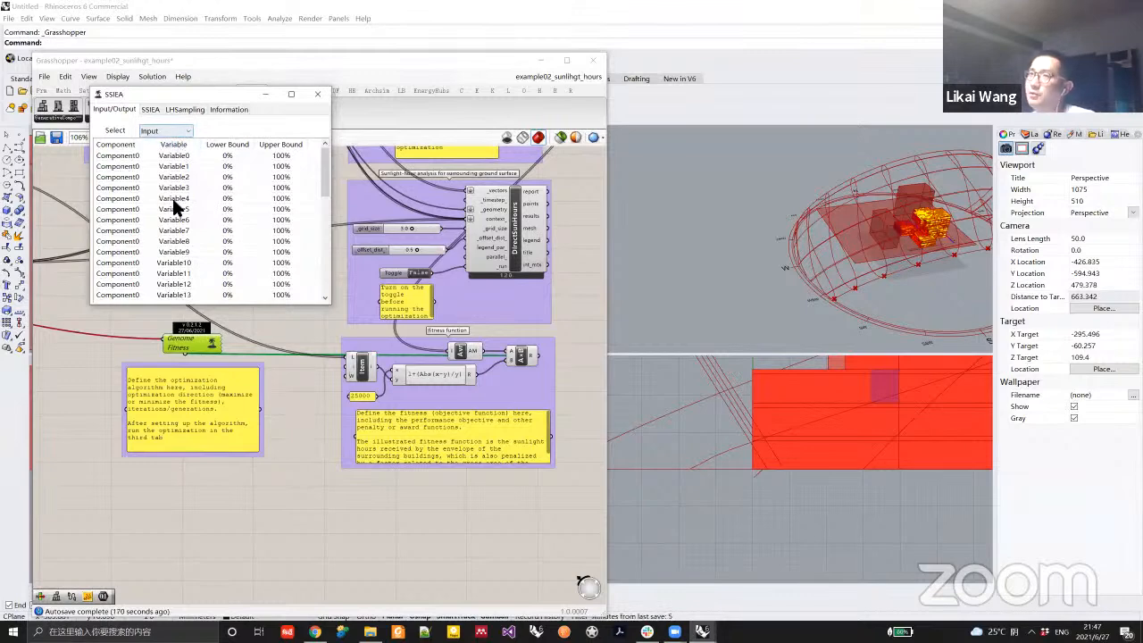
pyautogui.moveTo(277, 386); pyautogui.dragTo(403, 407, button='right')
pyautogui.scroll(-2, 401, 410)
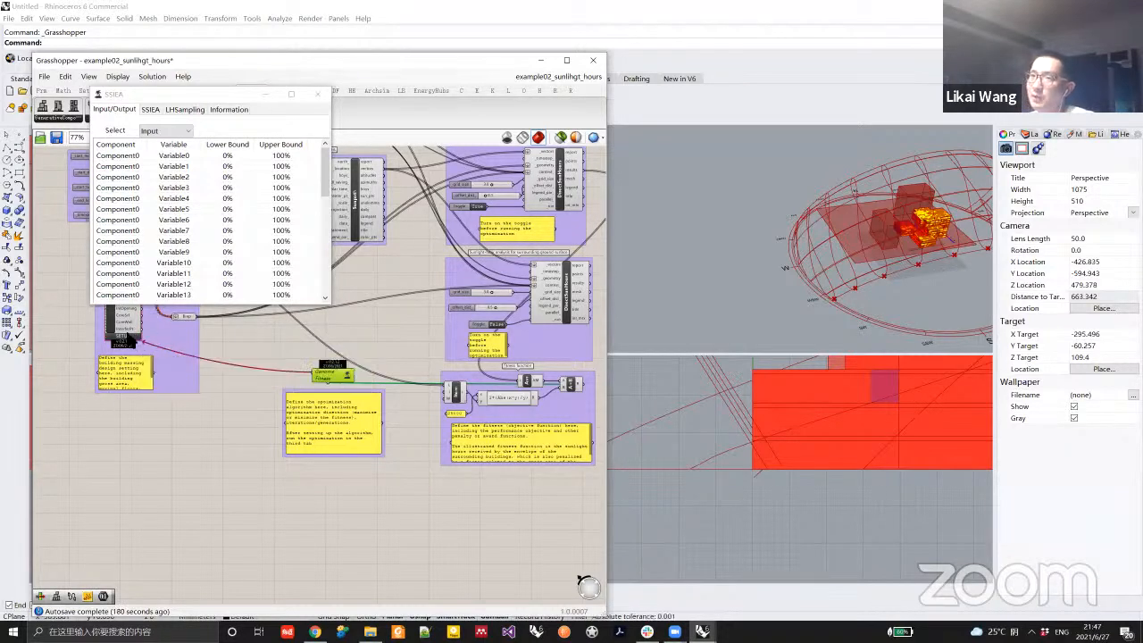
pyautogui.click(317, 94)
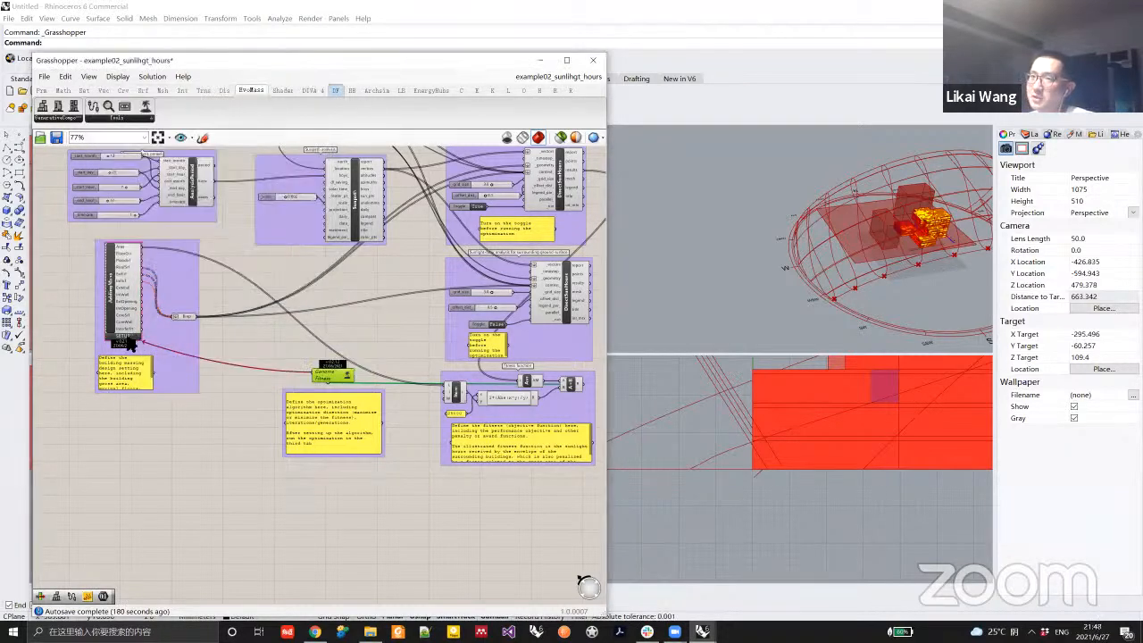
pyautogui.doubleClick(132, 340)
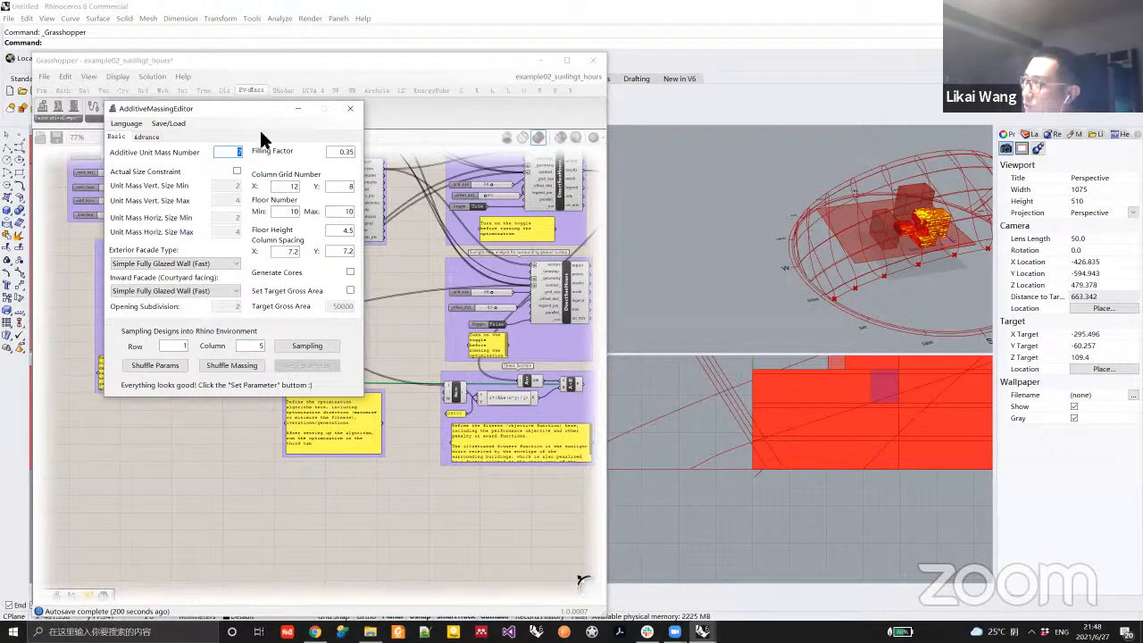
pyautogui.click(352, 109)
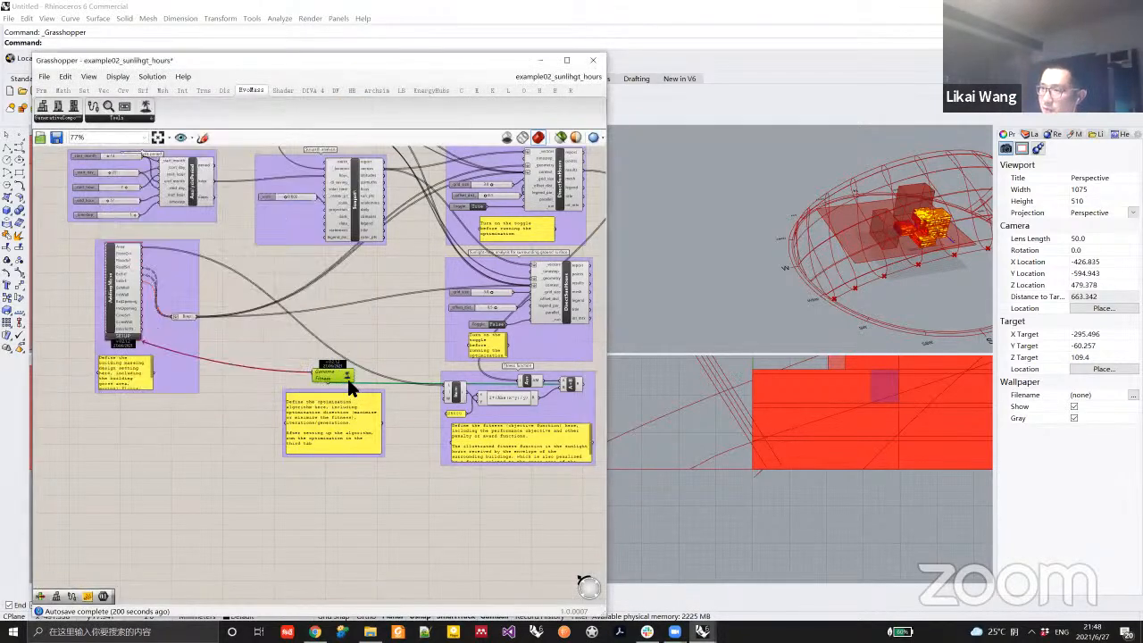
# Reopen the SSIEA dialog, review the whole input variable list and display the output fitness settings.
pyautogui.doubleClick(348, 377)
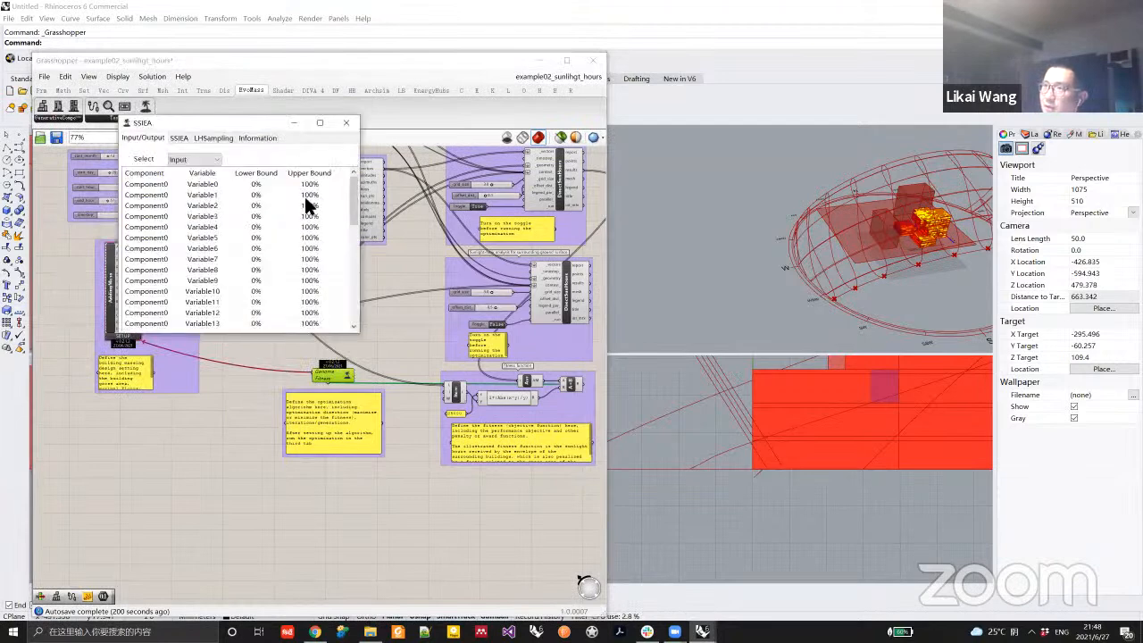
pyautogui.moveTo(350, 202); pyautogui.dragTo(332, 308)
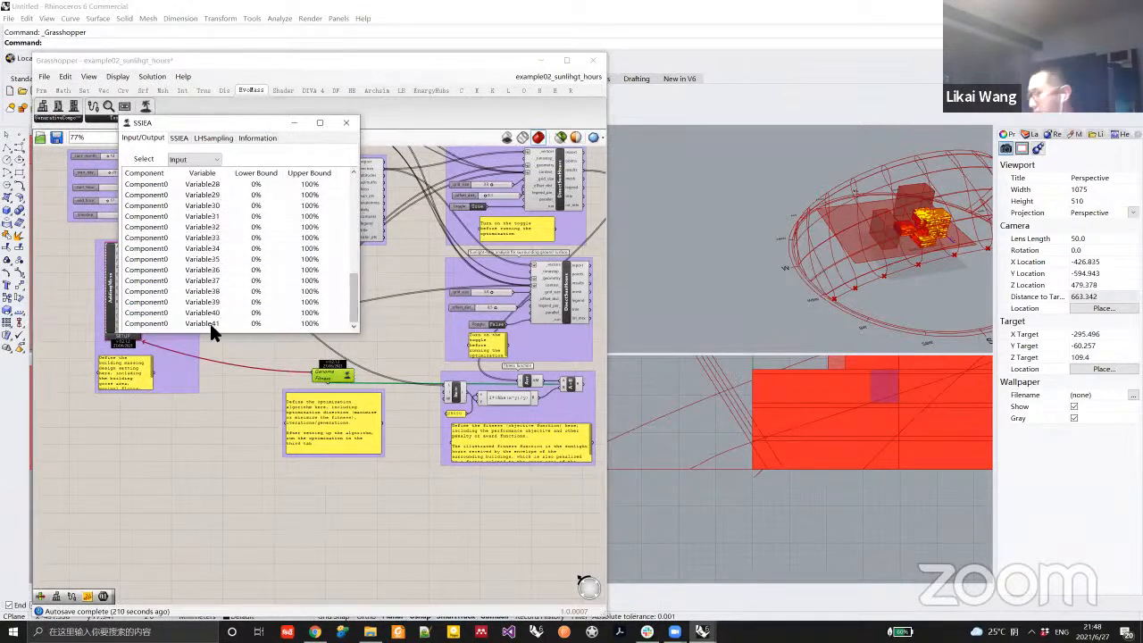
pyautogui.click(183, 160)
pyautogui.click(190, 182)
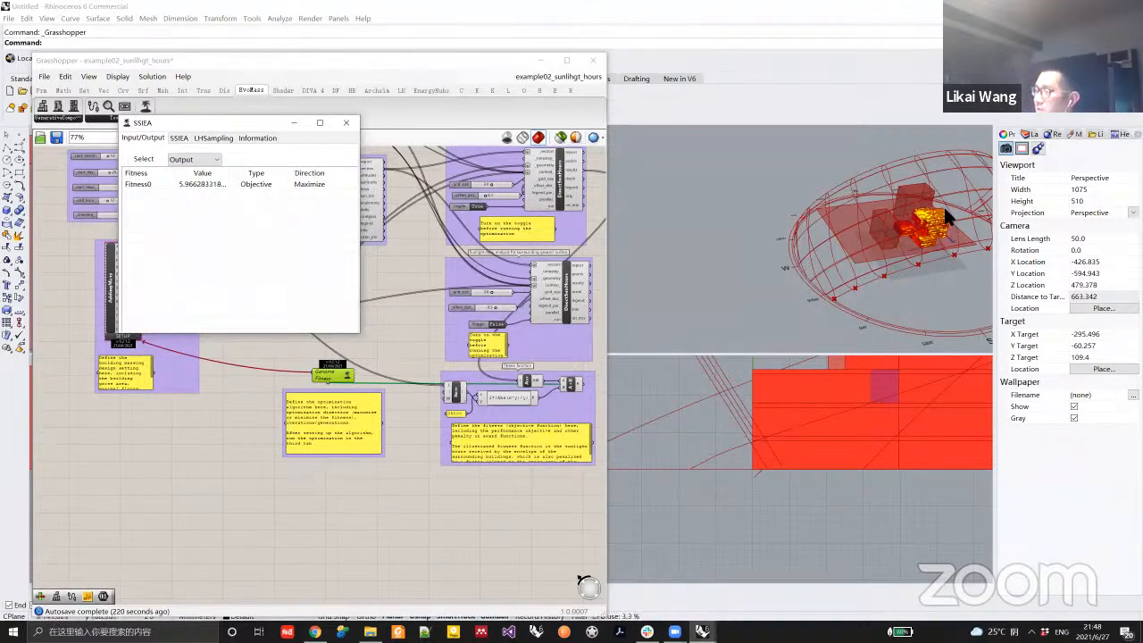
# Switch the Fitness0 optimization direction to Minimize and back to Maximize.
pyautogui.click(331, 189)
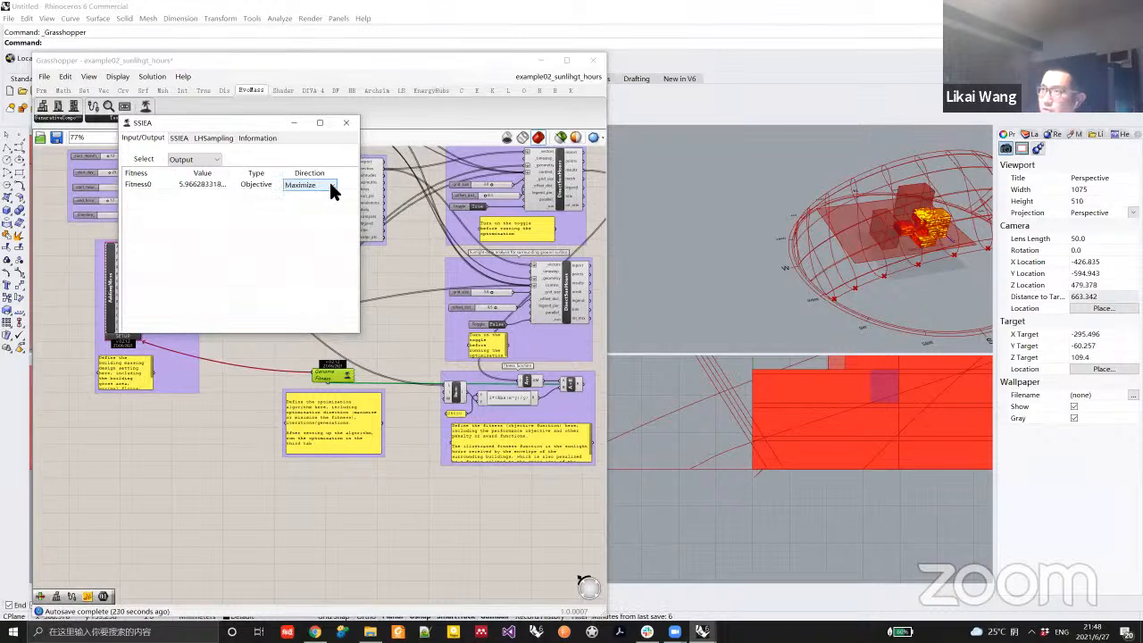
pyautogui.click(331, 188)
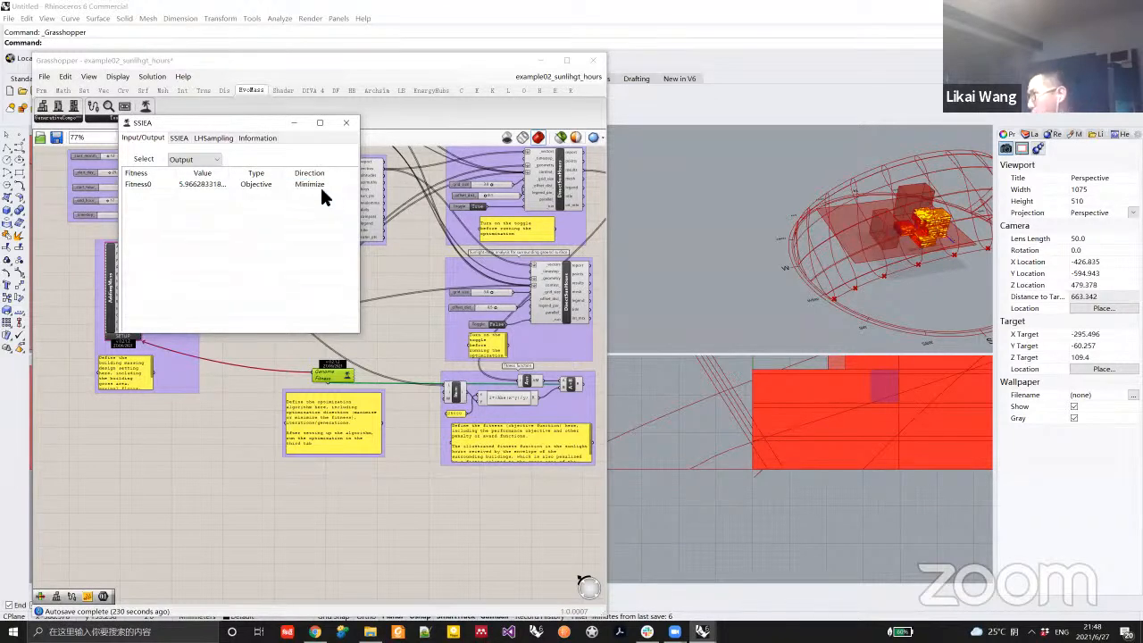
pyautogui.click(322, 188)
pyautogui.click(334, 188)
pyautogui.click(314, 197)
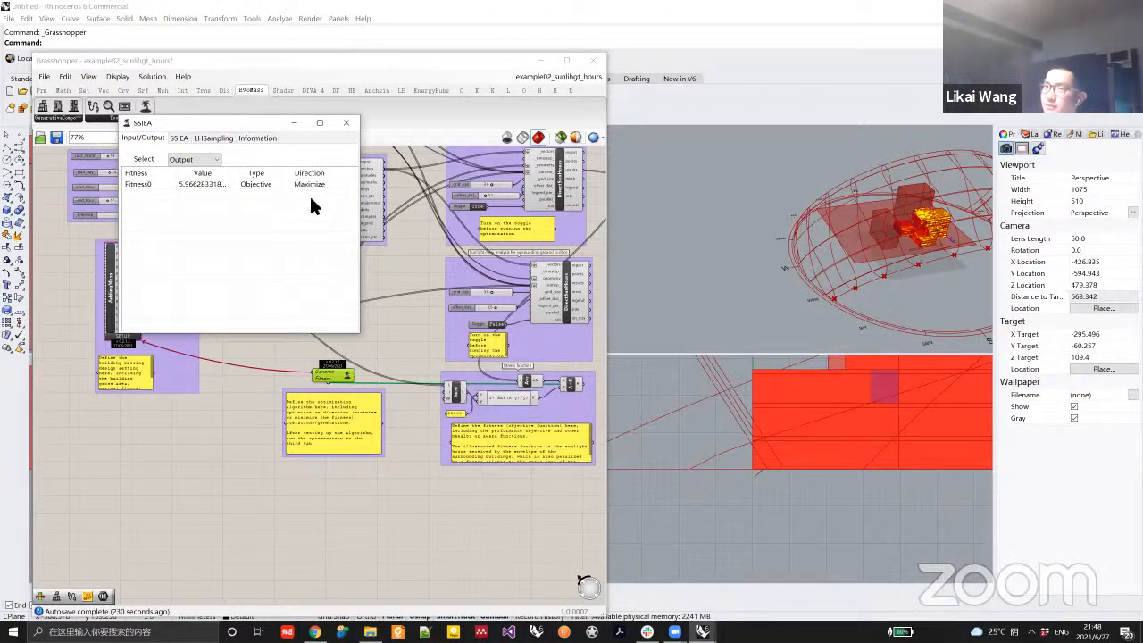
# Show the SSIEA algorithm parameters and move the dialog lower over the canvas.
pyautogui.click(183, 139)
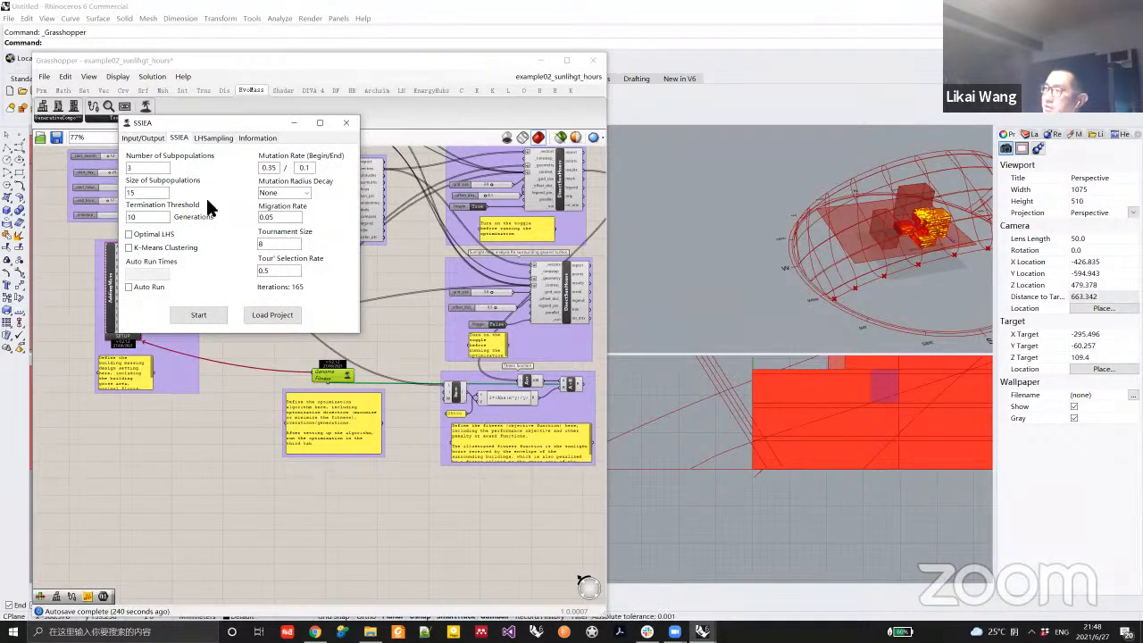
pyautogui.moveTo(257, 130); pyautogui.dragTo(268, 206)
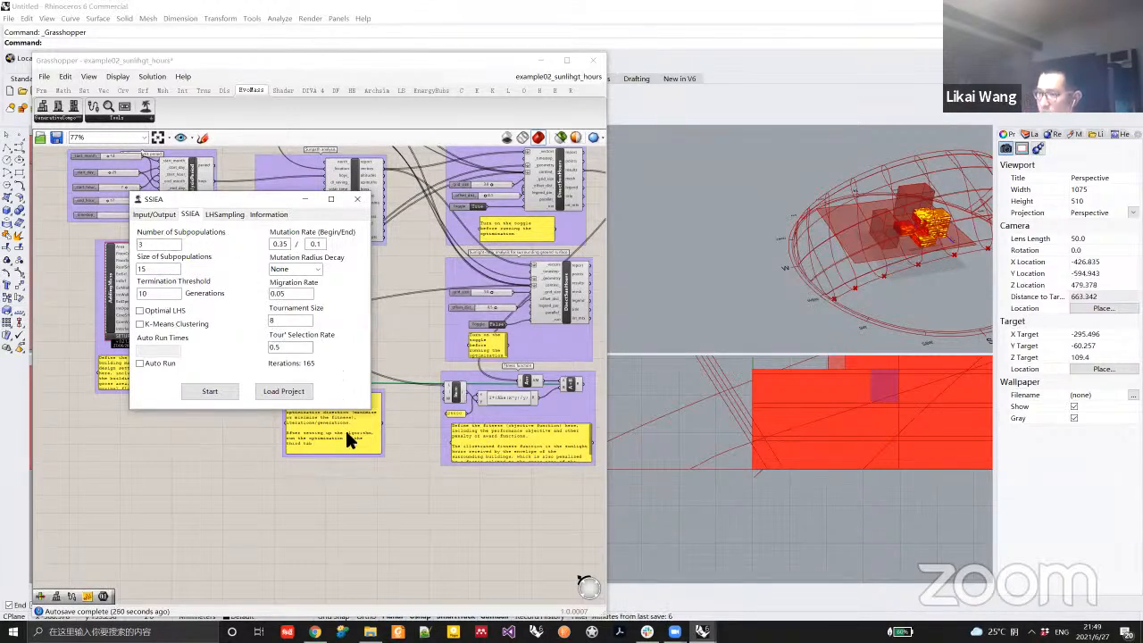
# Switch to Chrome and enlarge the search scope and local-optima diagram on the EvoMass Food4Rhino page.
pyautogui.click(314, 631)
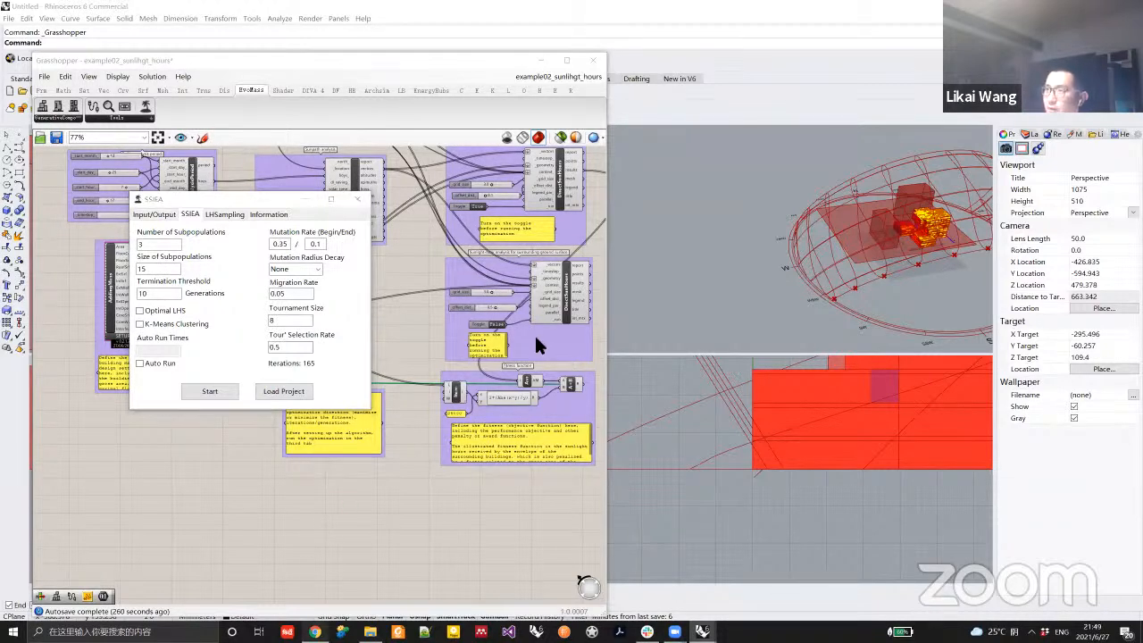
pyautogui.click(331, 13)
pyautogui.scroll(-20, 402, 232)
pyautogui.scroll(15, 459, 276)
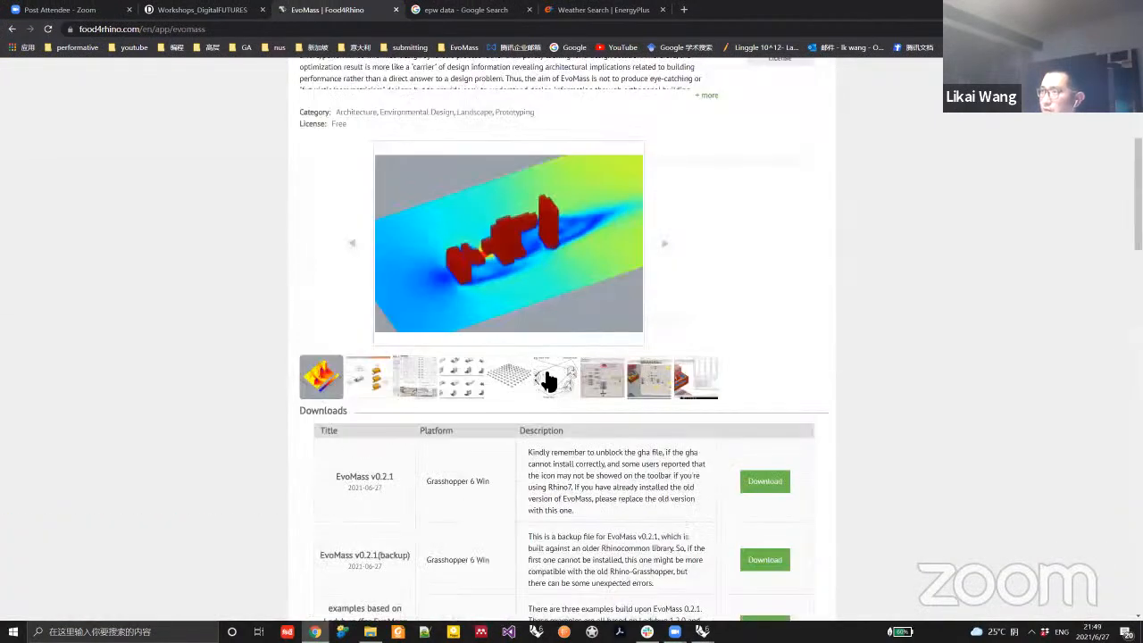
pyautogui.click(546, 380)
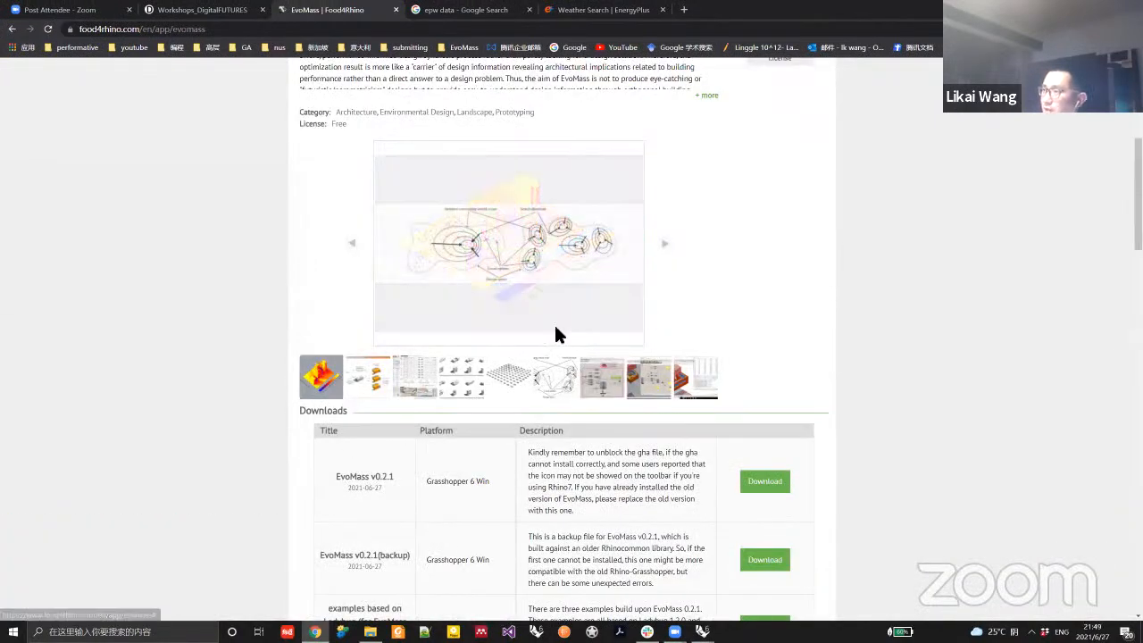
pyautogui.click(553, 238)
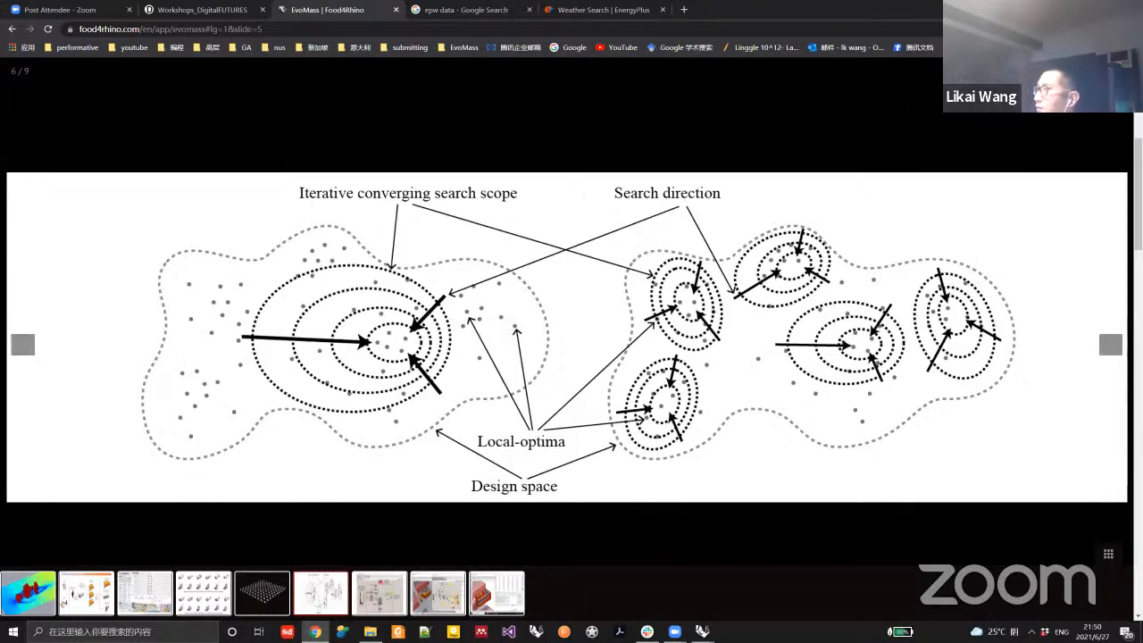
# Close the enlarged diagram, return to Grasshopper and select the Termination Threshold value in the SSIEA dialog.
pyautogui.click(1119, 73)
pyautogui.click(703, 631)
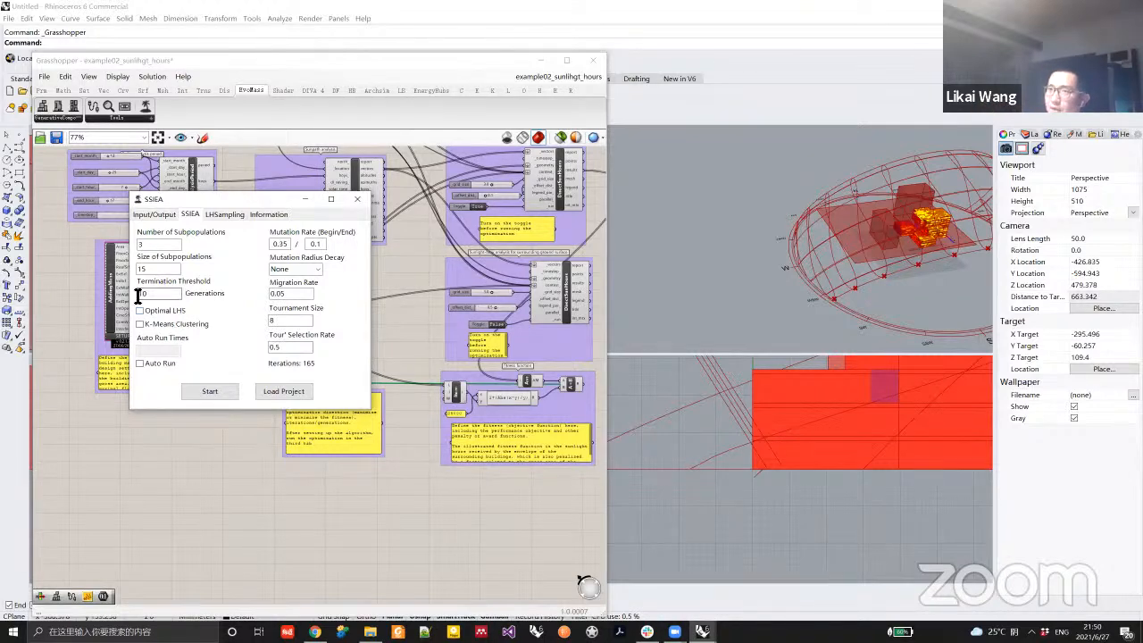
pyautogui.moveTo(139, 294); pyautogui.dragTo(173, 300)
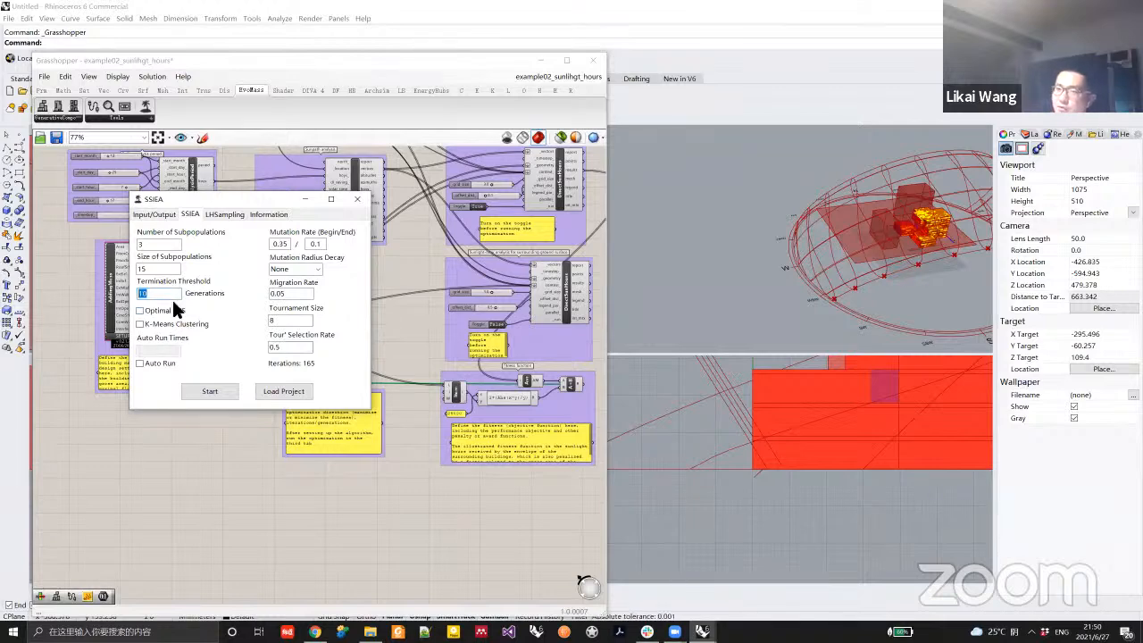
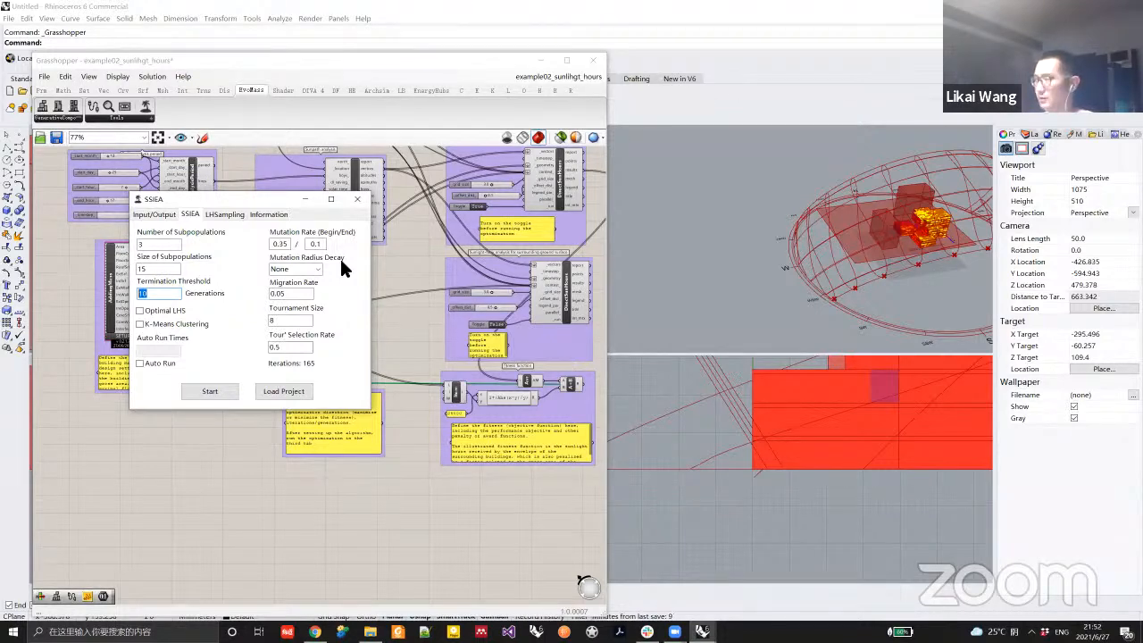
# Set the SSIEA migration rate to 0.01 and the tournament size to 10.
pyautogui.click(296, 295)
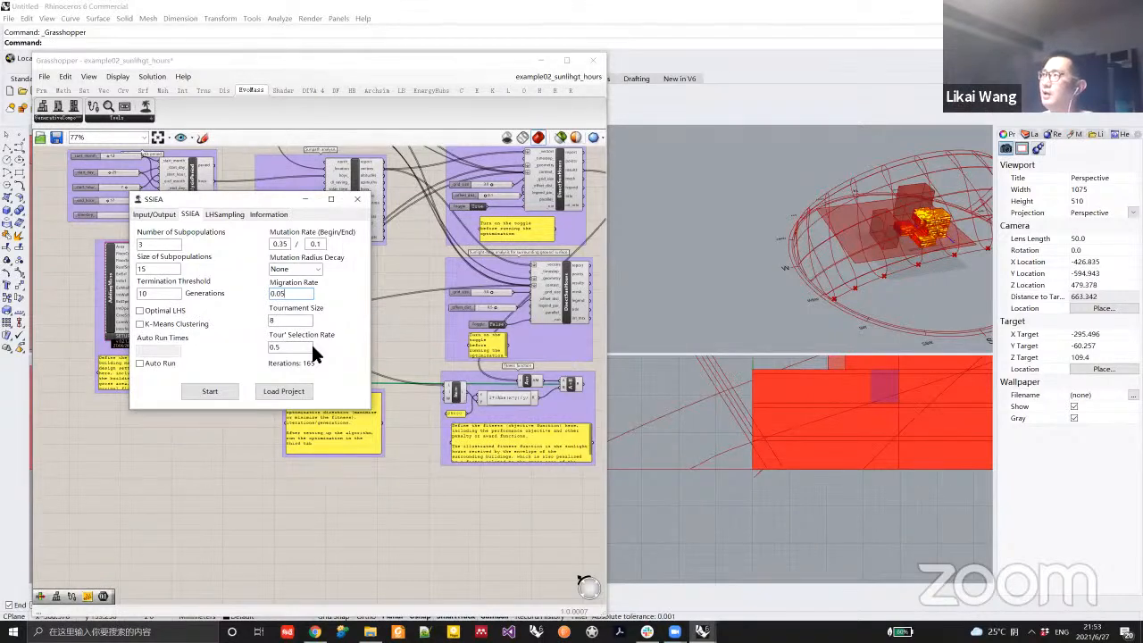
pyautogui.moveTo(282, 295); pyautogui.dragTo(297, 298)
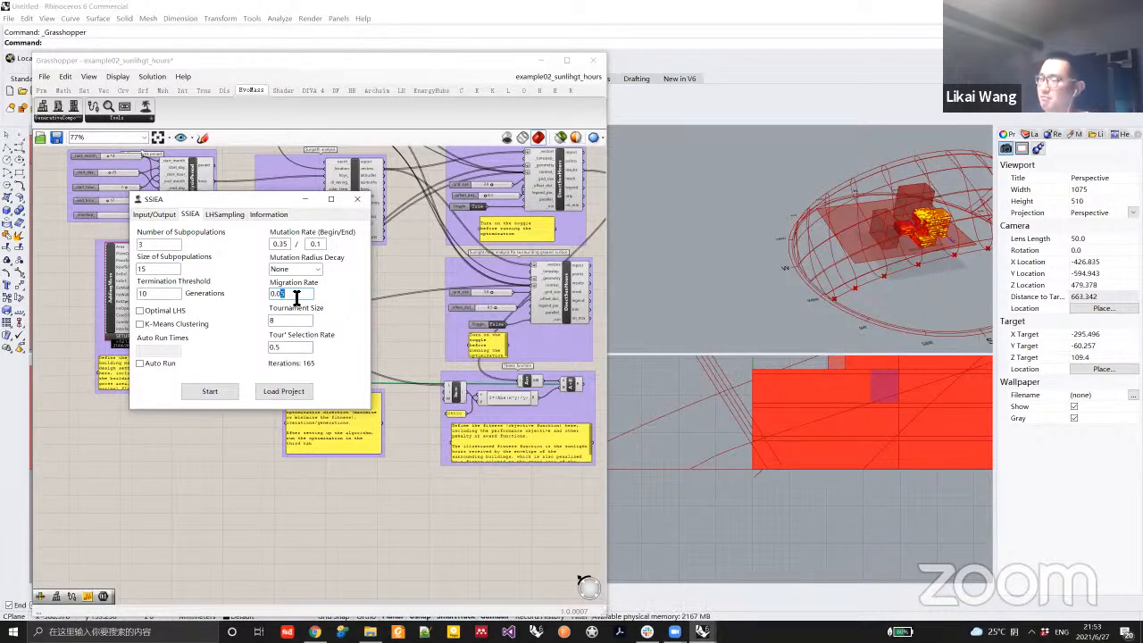
pyautogui.write('0.01')
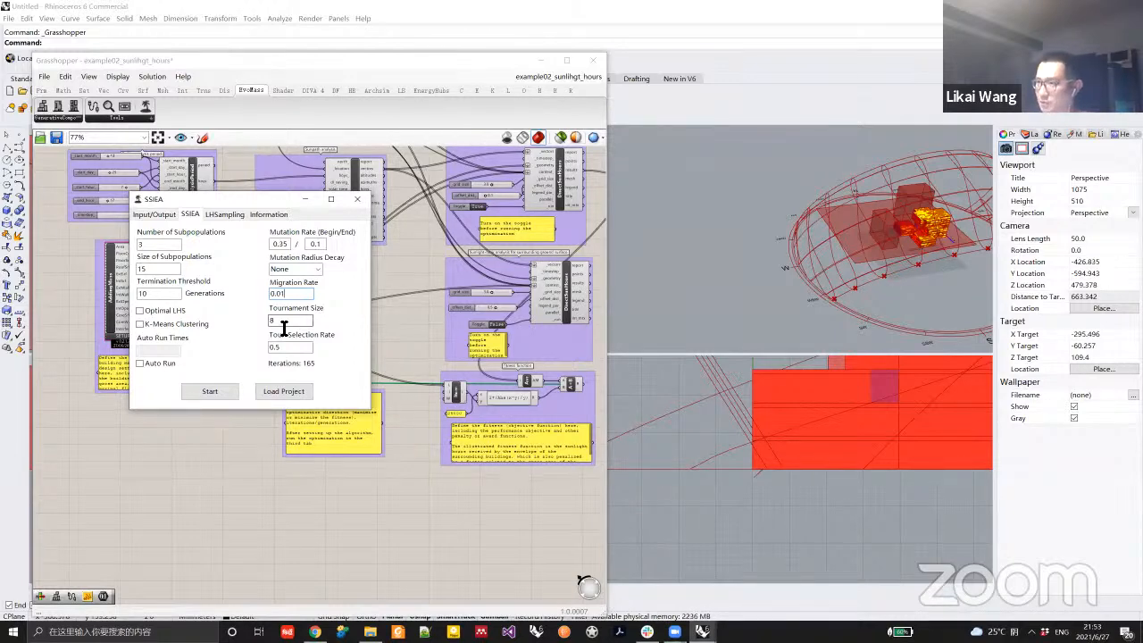
pyautogui.moveTo(283, 327); pyautogui.dragTo(266, 324)
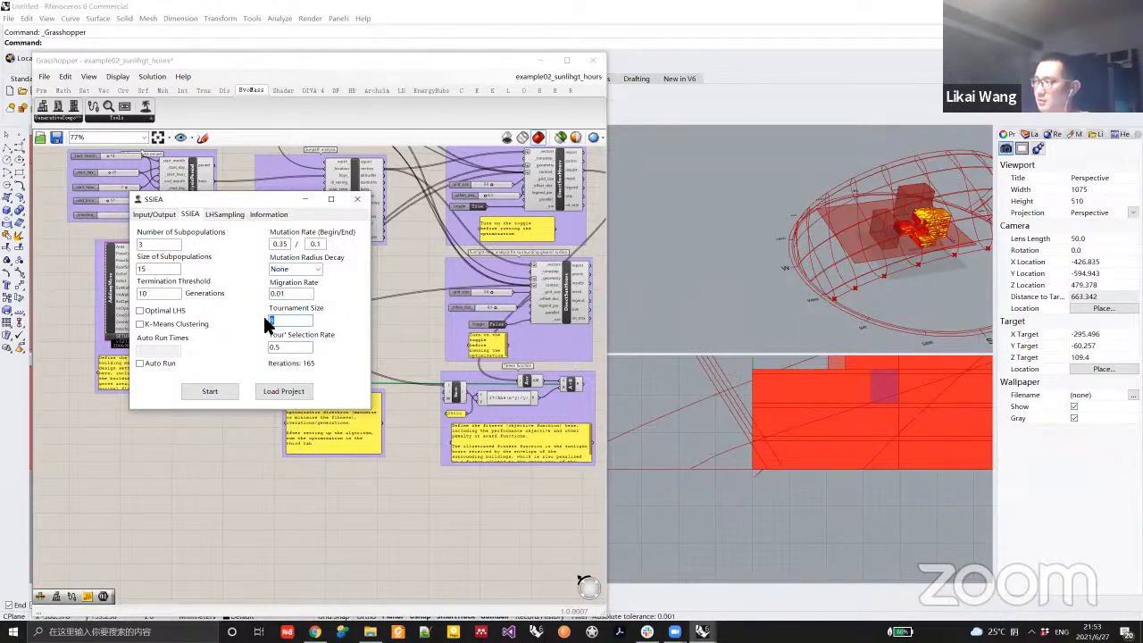
pyautogui.write('10')
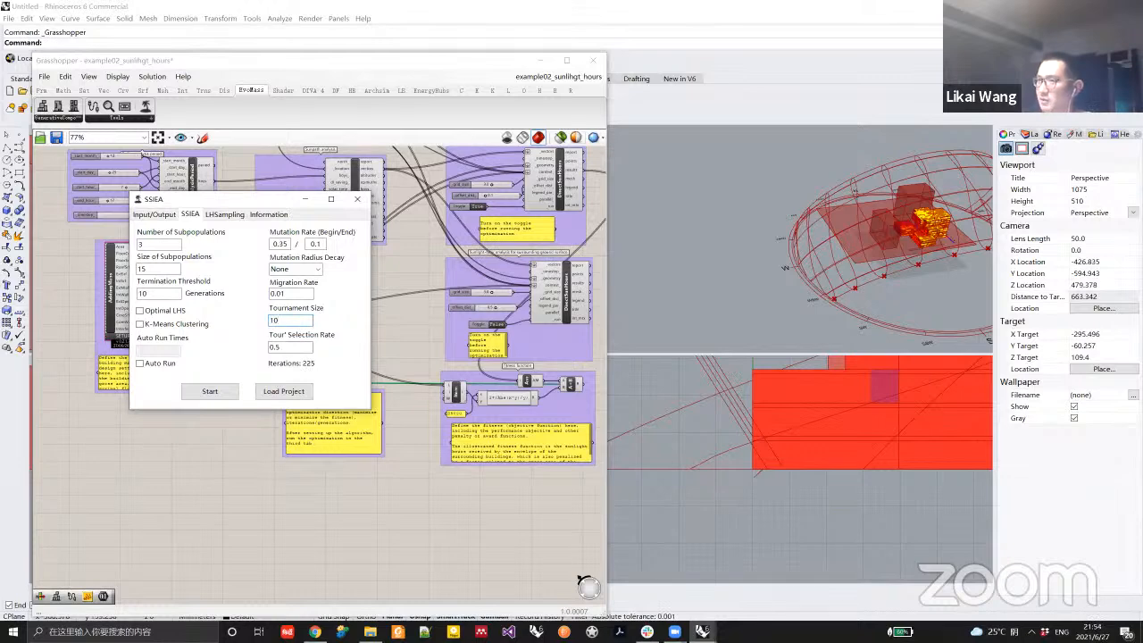
# Set the number of subpopulations to 5 and the size of subpopulations to 30.
pyautogui.doubleClick(266, 323)
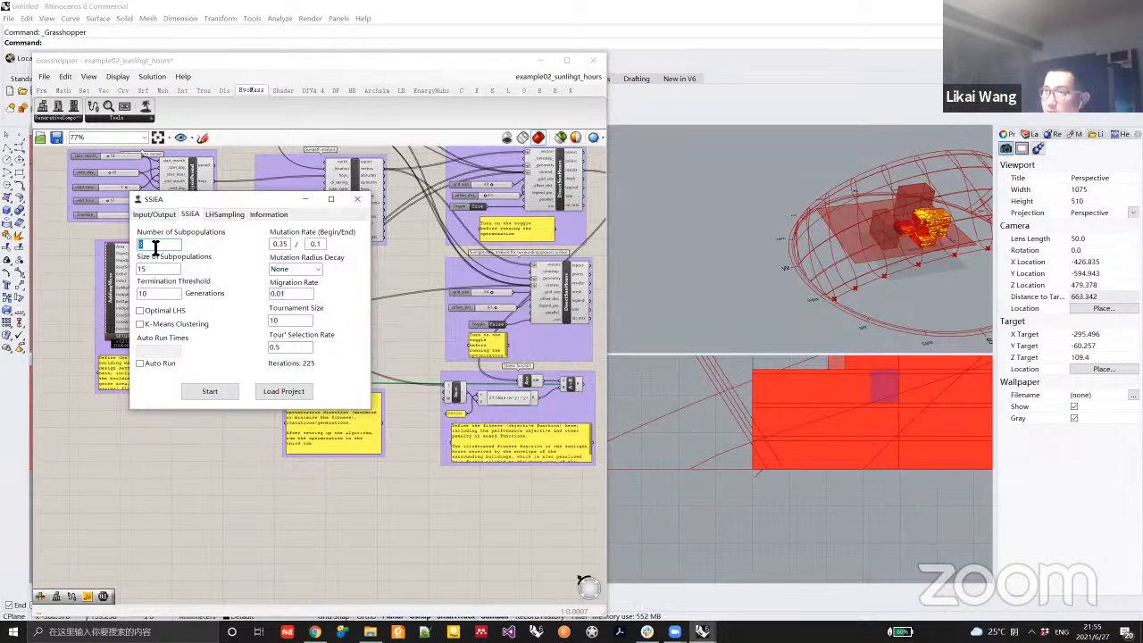
pyautogui.write('5')
pyautogui.press('Tab')
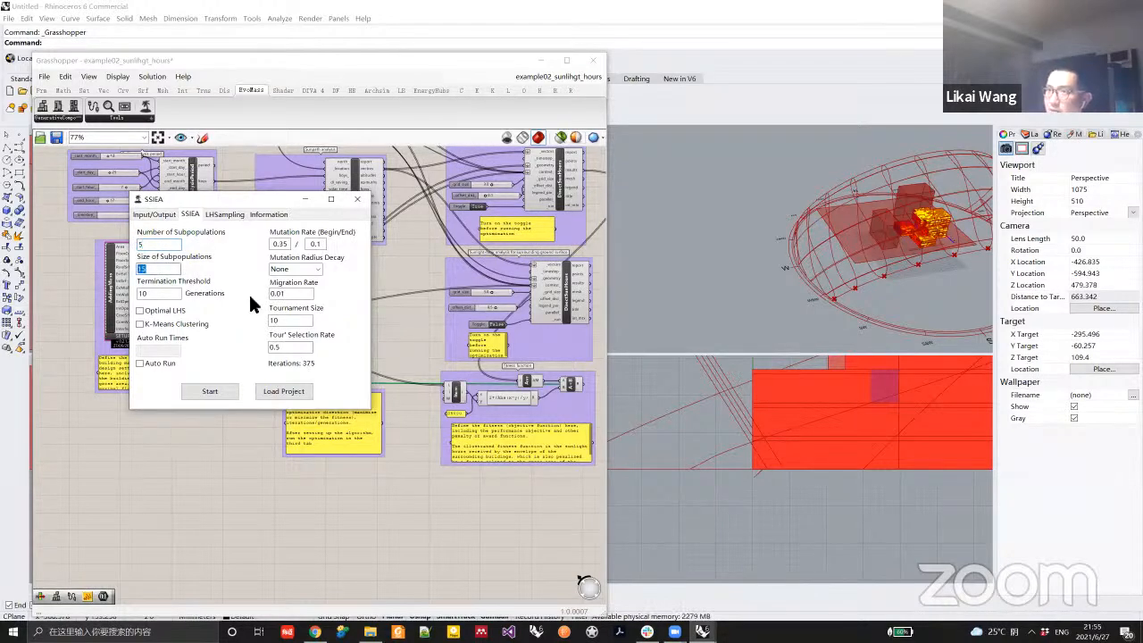
pyautogui.write('30')
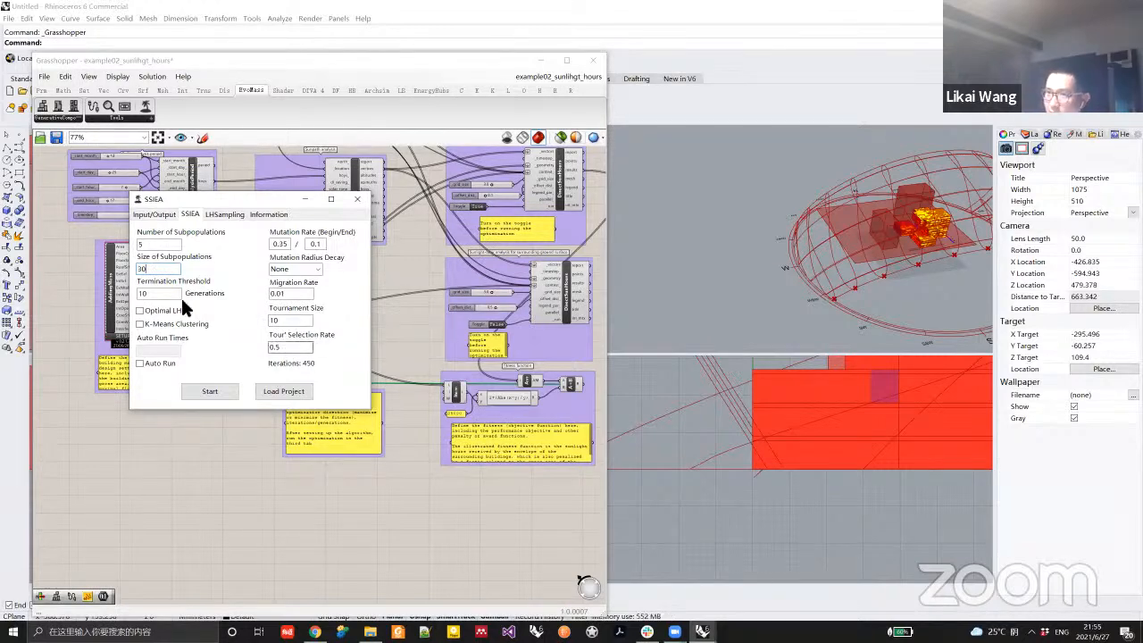
pyautogui.doubleClick(286, 296)
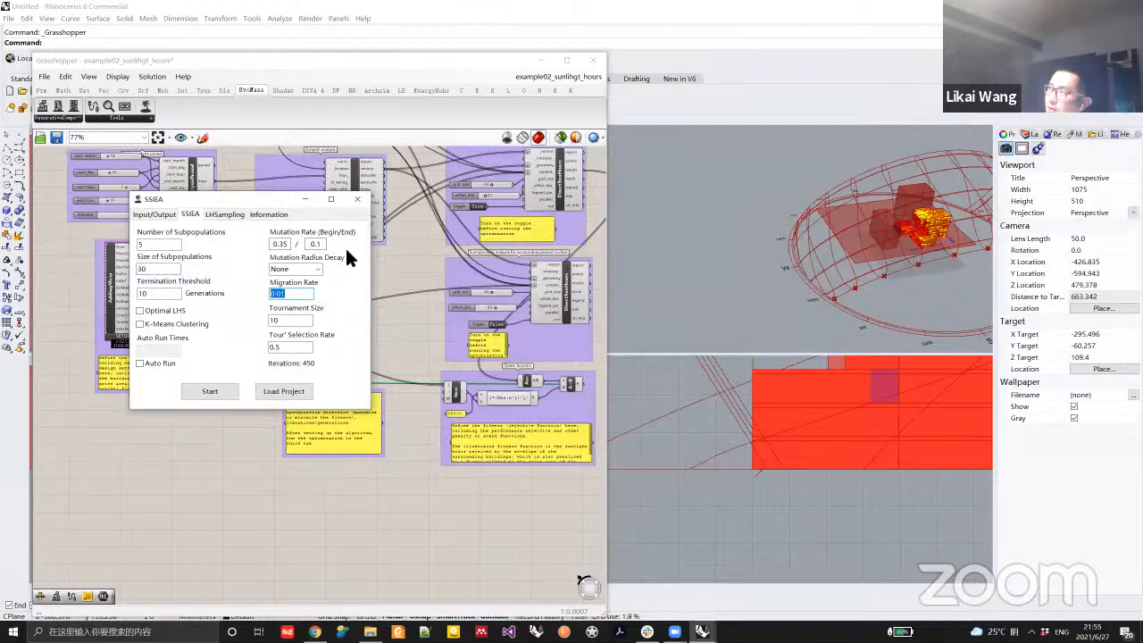
# Try termination thresholds of 30 and 50 generations, and settle on 100 generations.
pyautogui.doubleClick(150, 294)
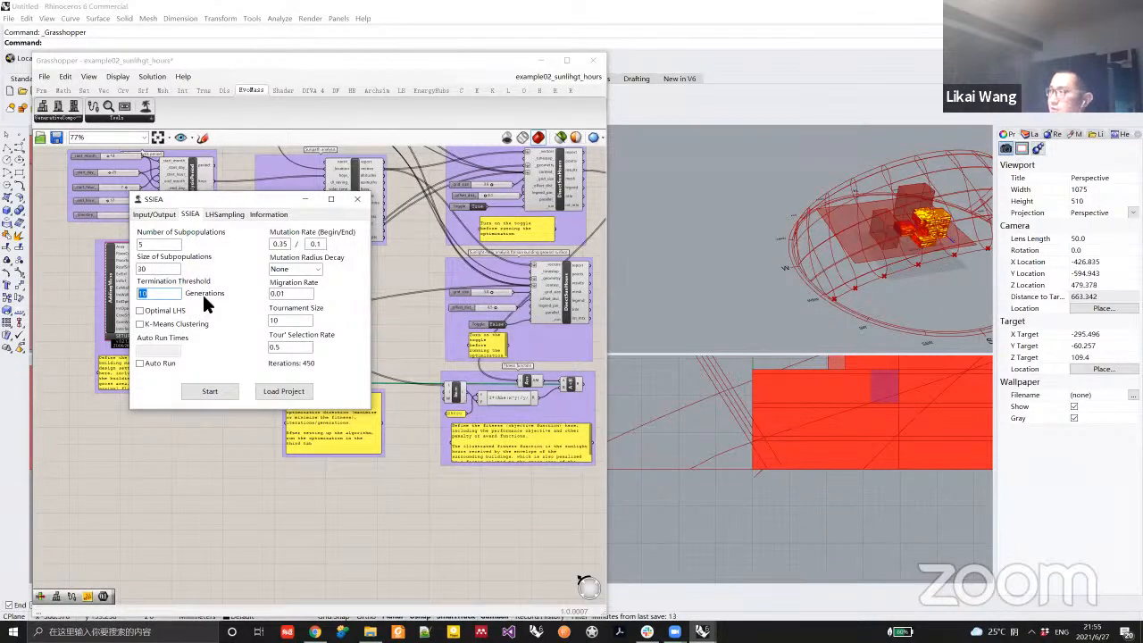
pyautogui.write('30')
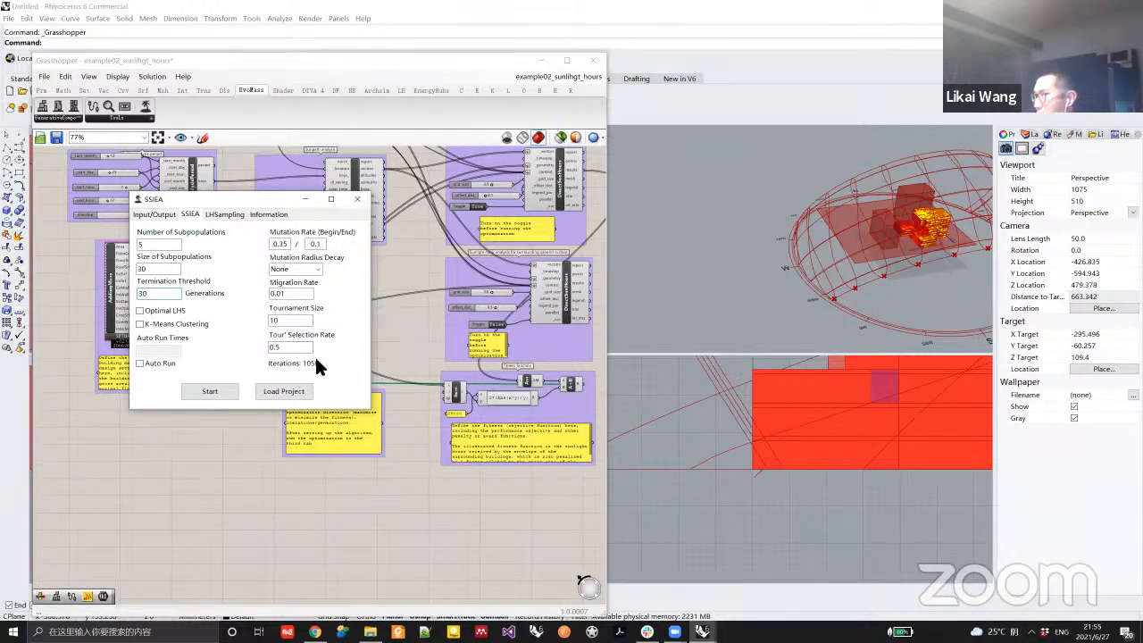
pyautogui.moveTo(152, 294); pyautogui.dragTo(115, 302)
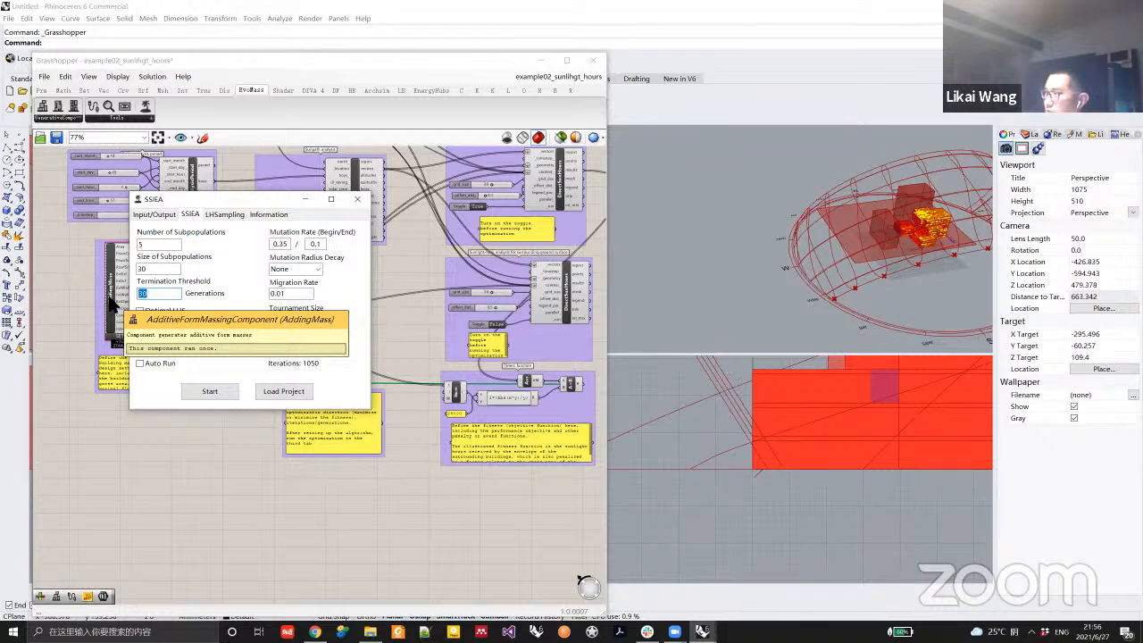
pyautogui.write('50')
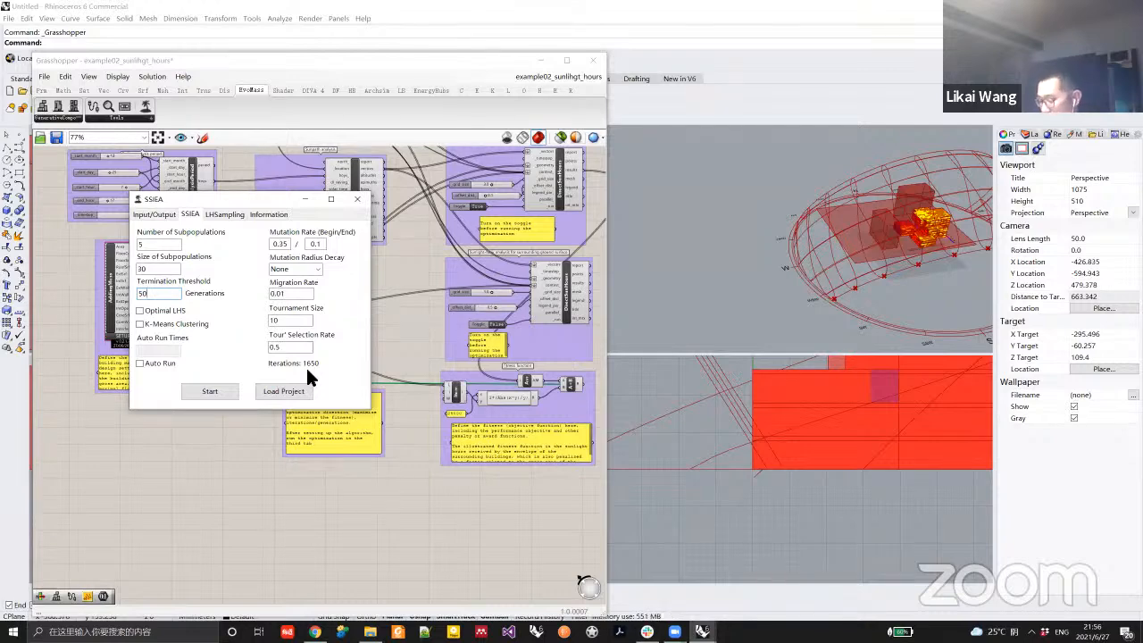
pyautogui.doubleClick(148, 294)
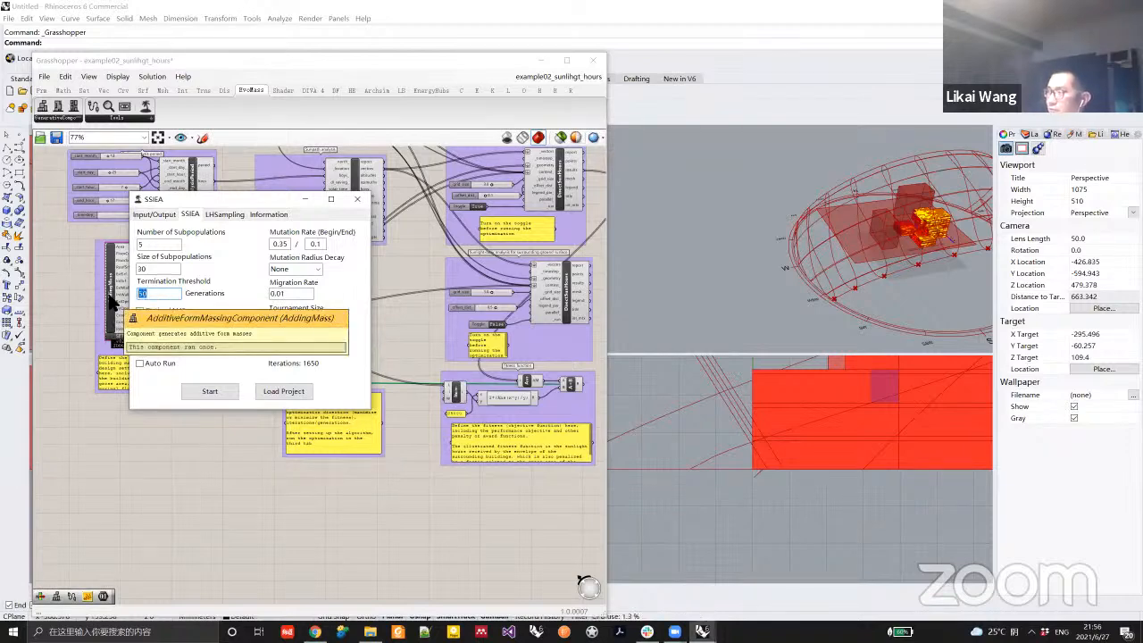
pyautogui.write('100')
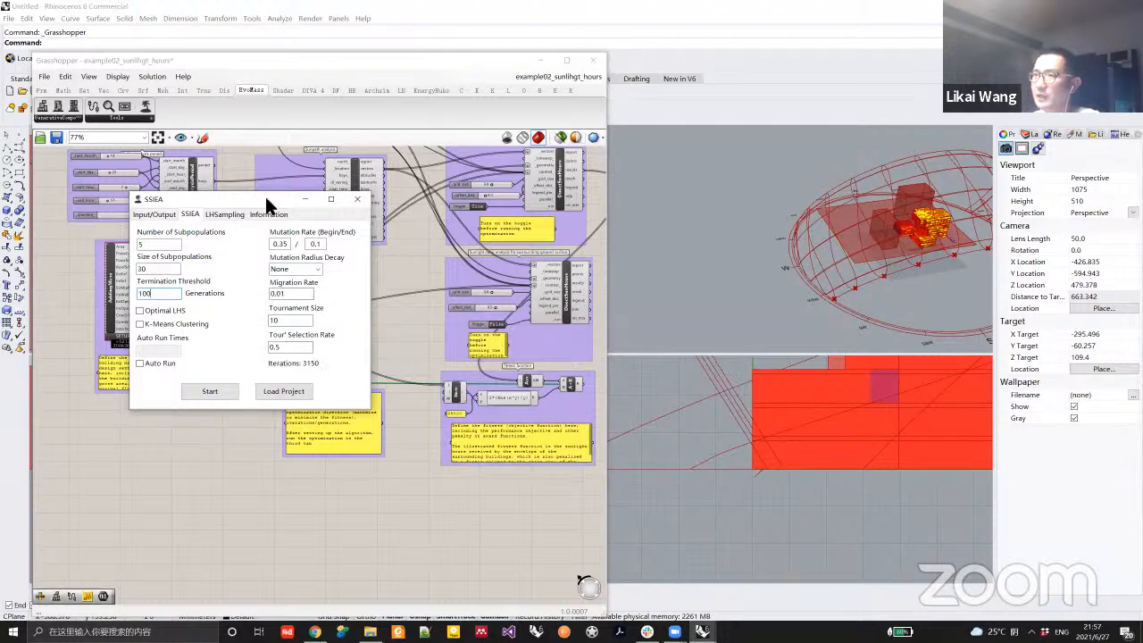
# Dismiss the SSIEA dialog, and save and close the example02_sunlihgt_hours definition.
pyautogui.moveTo(265, 197); pyautogui.dragTo(254, 173)
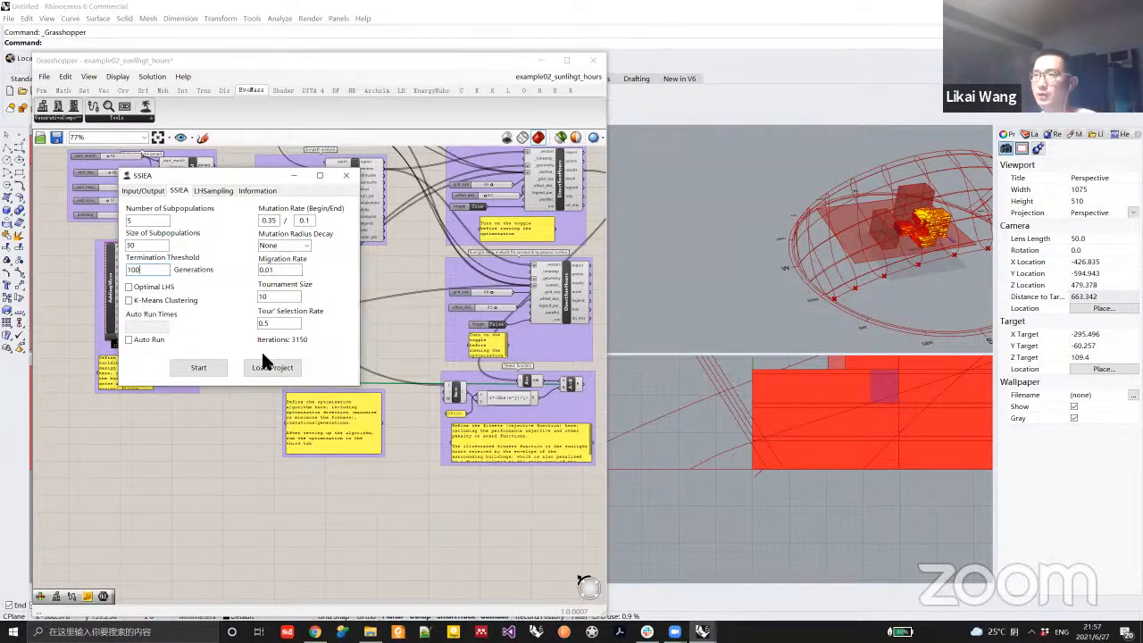
pyautogui.click(344, 177)
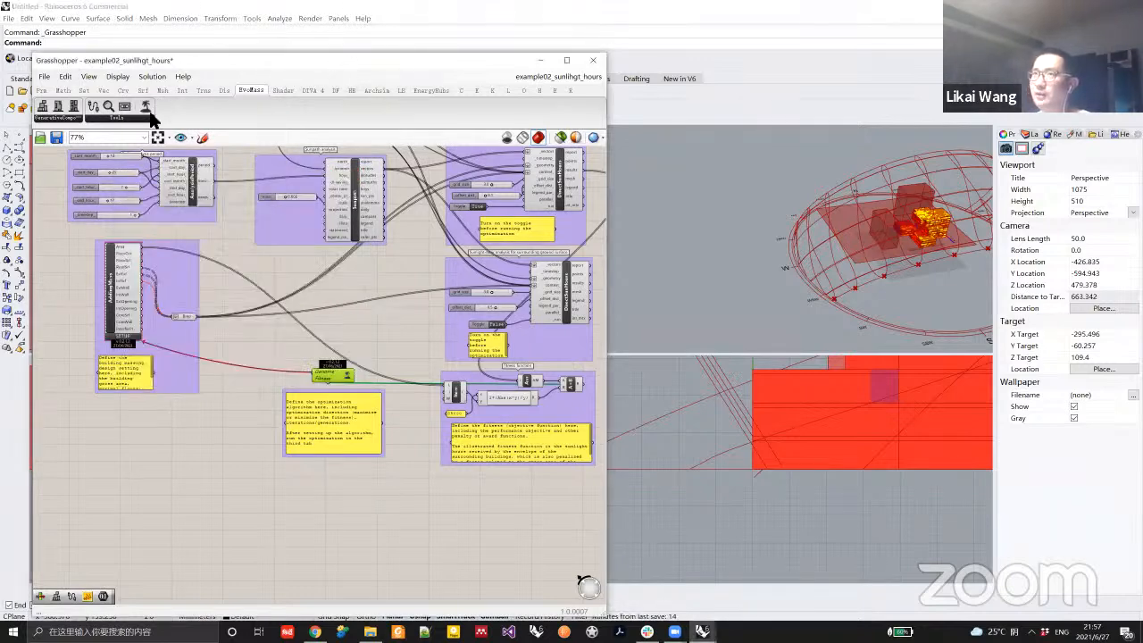
pyautogui.moveTo(192, 61); pyautogui.dragTo(297, 44)
pyautogui.hotkey('ctrl', 's')
pyautogui.moveTo(430, 323); pyautogui.dragTo(404, 303, button='right')
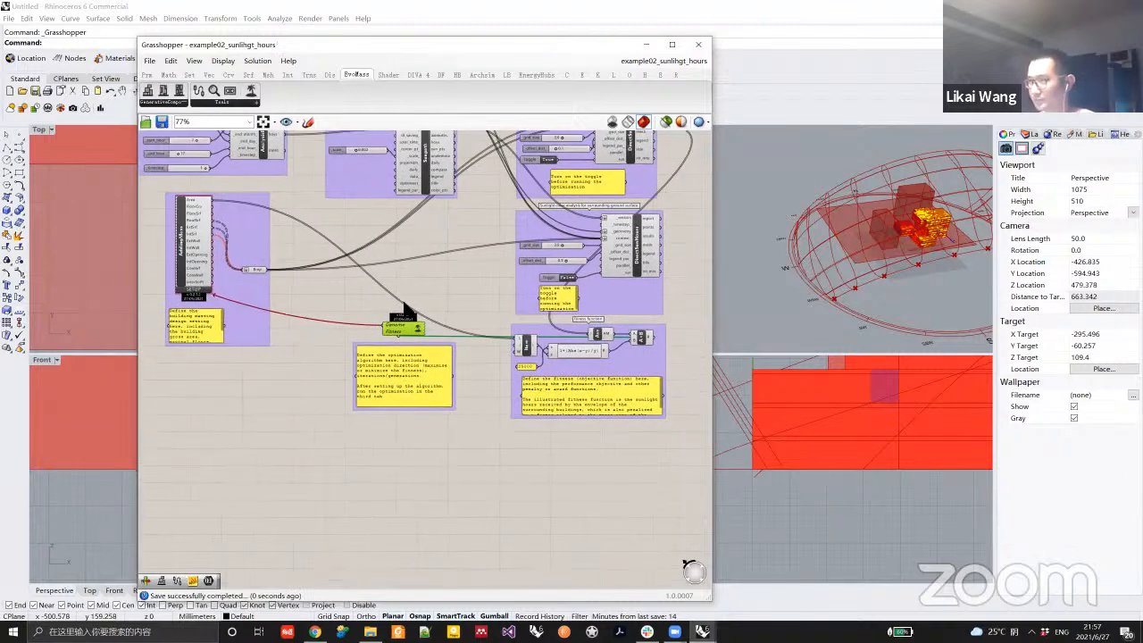
pyautogui.scroll(-3, 403, 308)
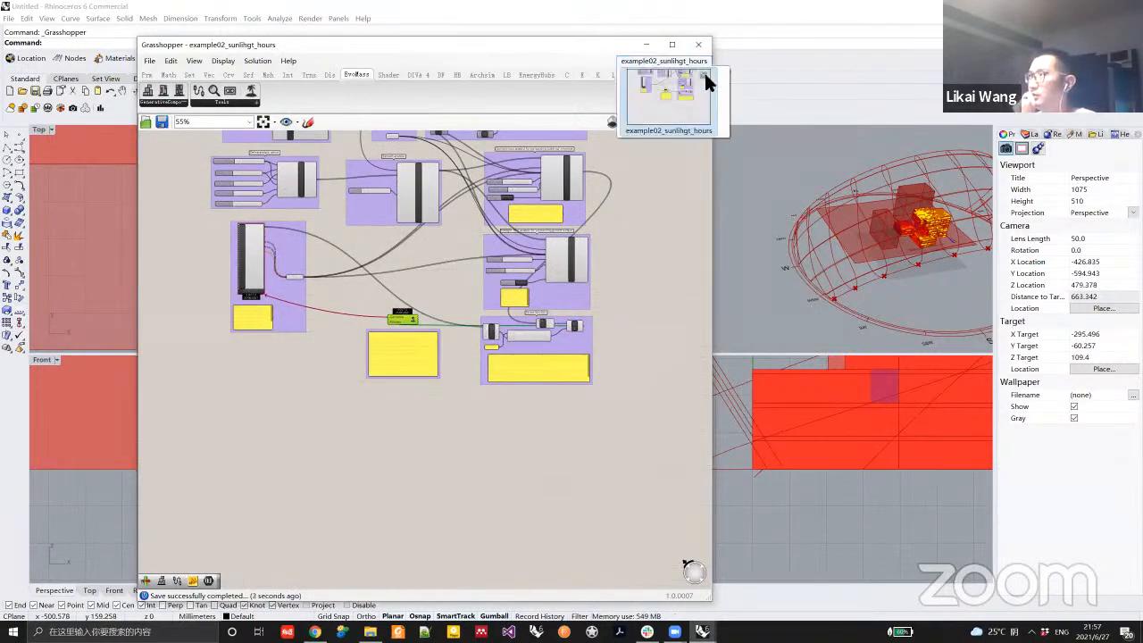
pyautogui.click(704, 75)
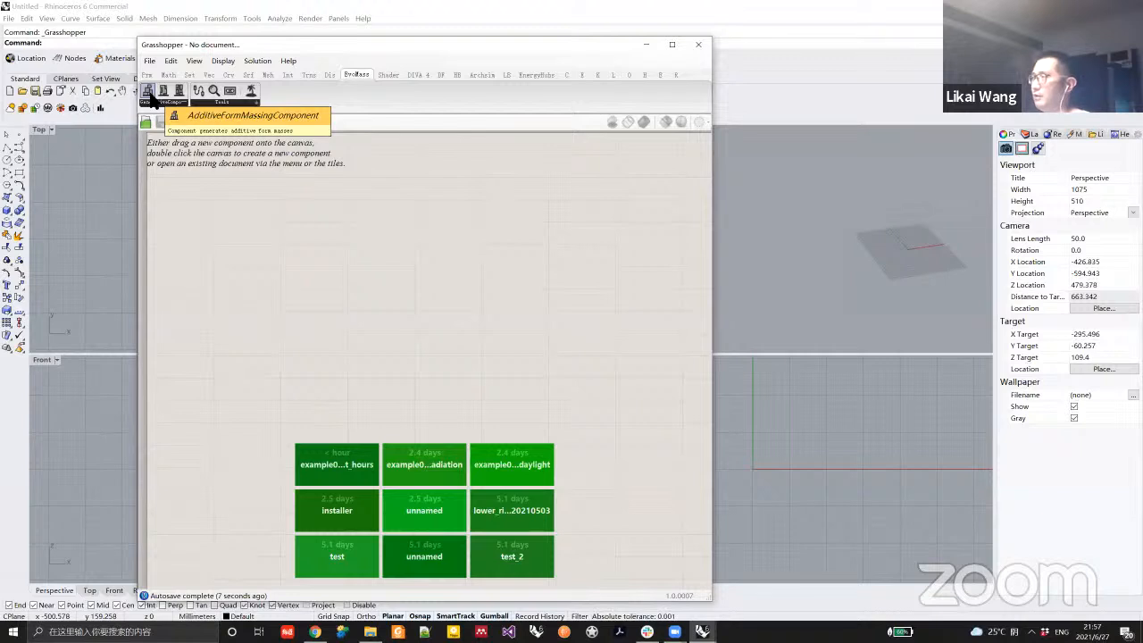
# Add an AdditiveFormMassingComponent linked to an SSIEA optimizer on a new canvas, and apply its massing parameters with Set Target Gross Area turned off.
pyautogui.moveTo(148, 90); pyautogui.dragTo(278, 332)
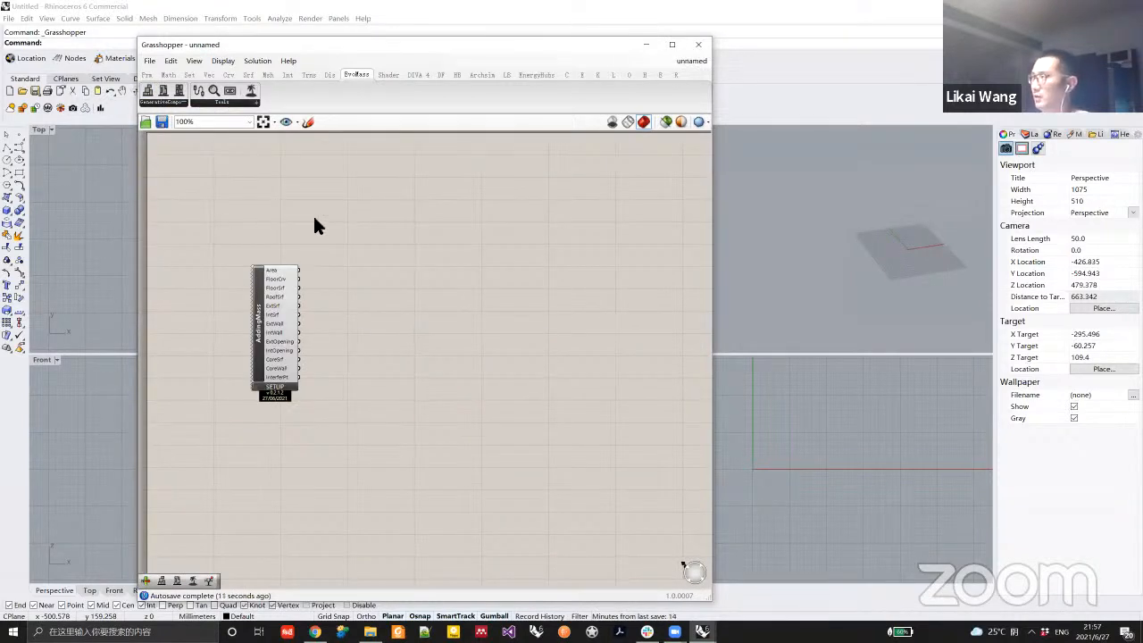
pyautogui.moveTo(251, 91); pyautogui.dragTo(271, 273)
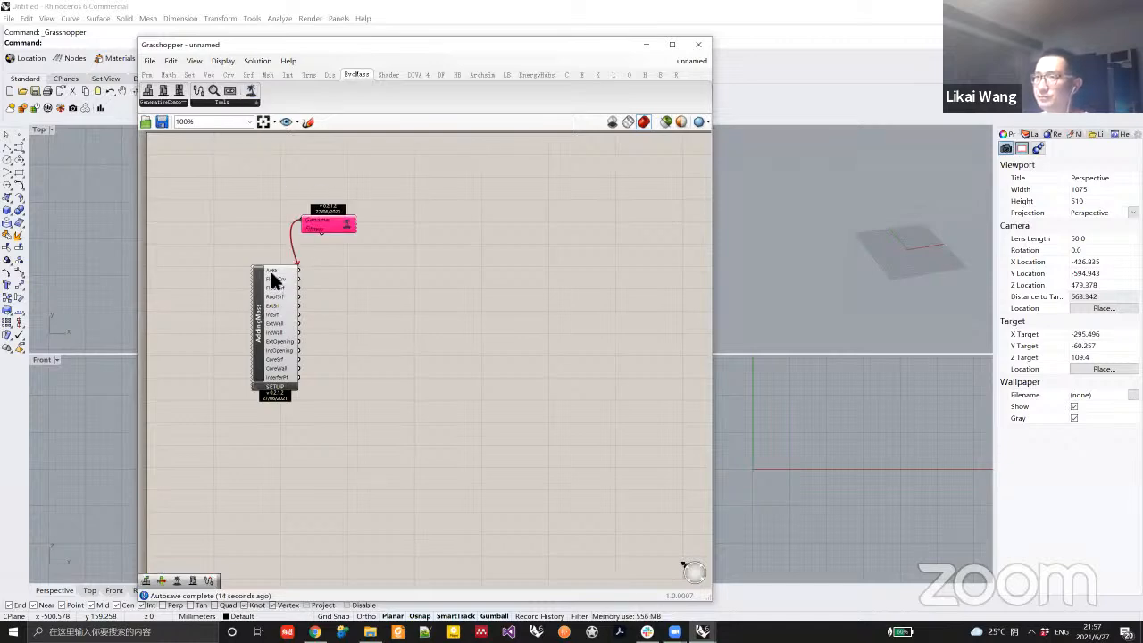
pyautogui.click(281, 386)
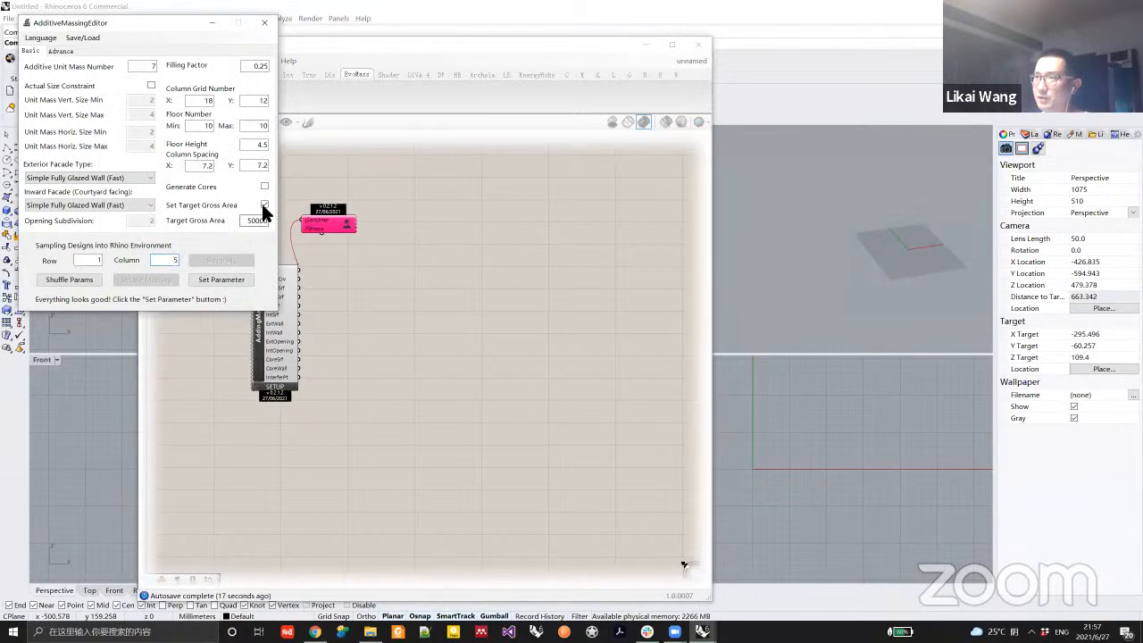
pyautogui.click(247, 280)
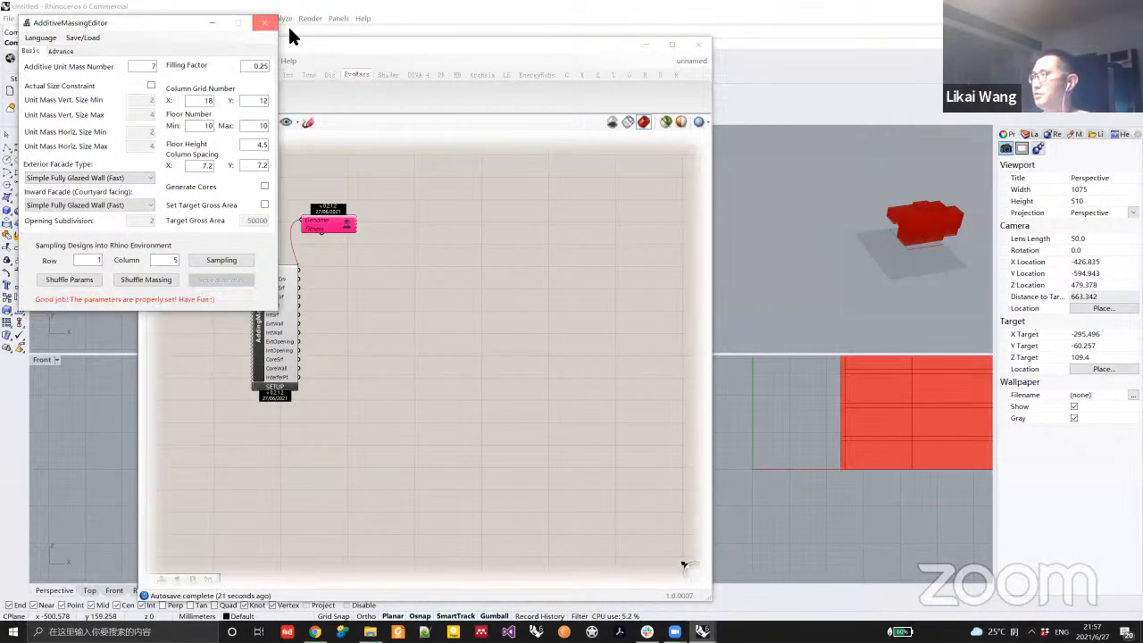
pyautogui.click(264, 23)
# Add a List Item component, feed it the massing's Area output and connect its result to the optimizer's Fitness input.
pyautogui.doubleClick(385, 281)
pyautogui.write('item')
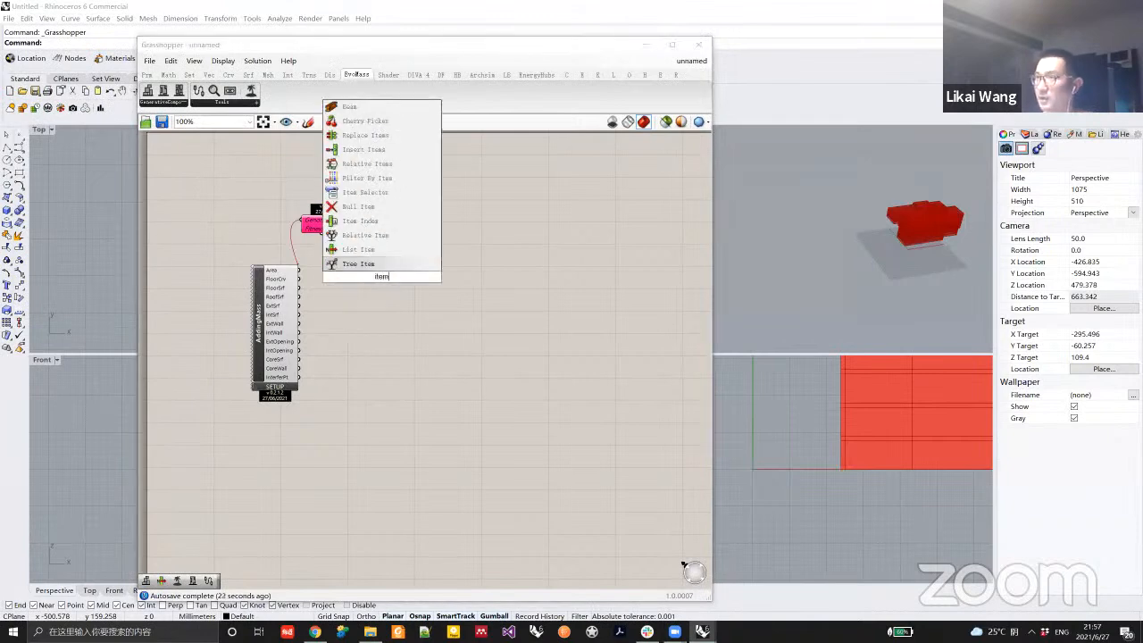
pyautogui.click(361, 250)
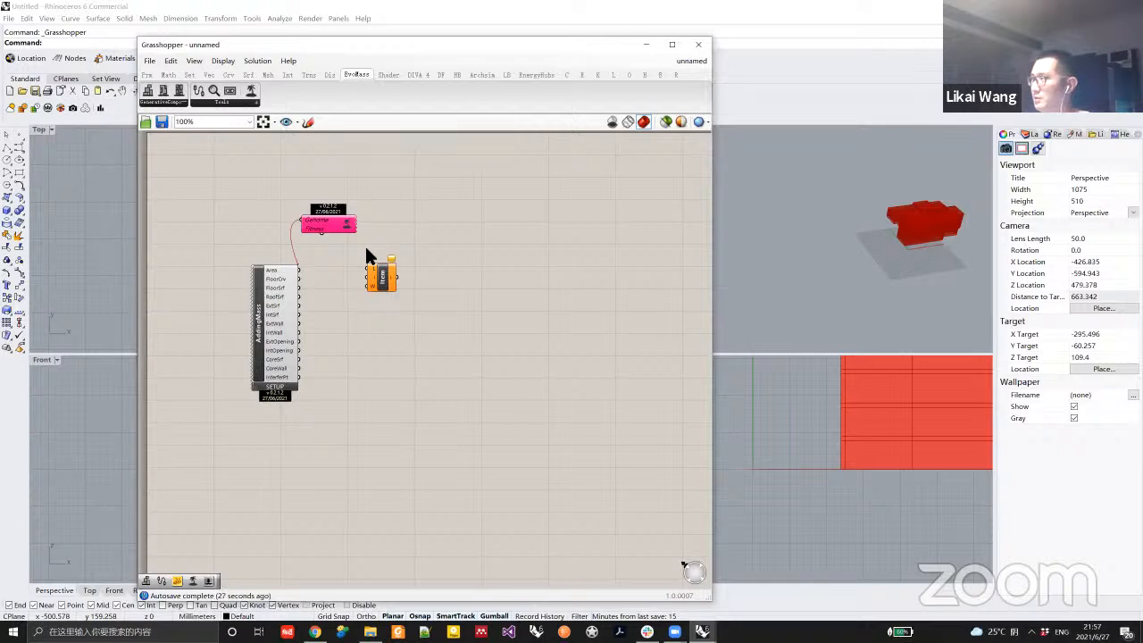
pyautogui.click(384, 274)
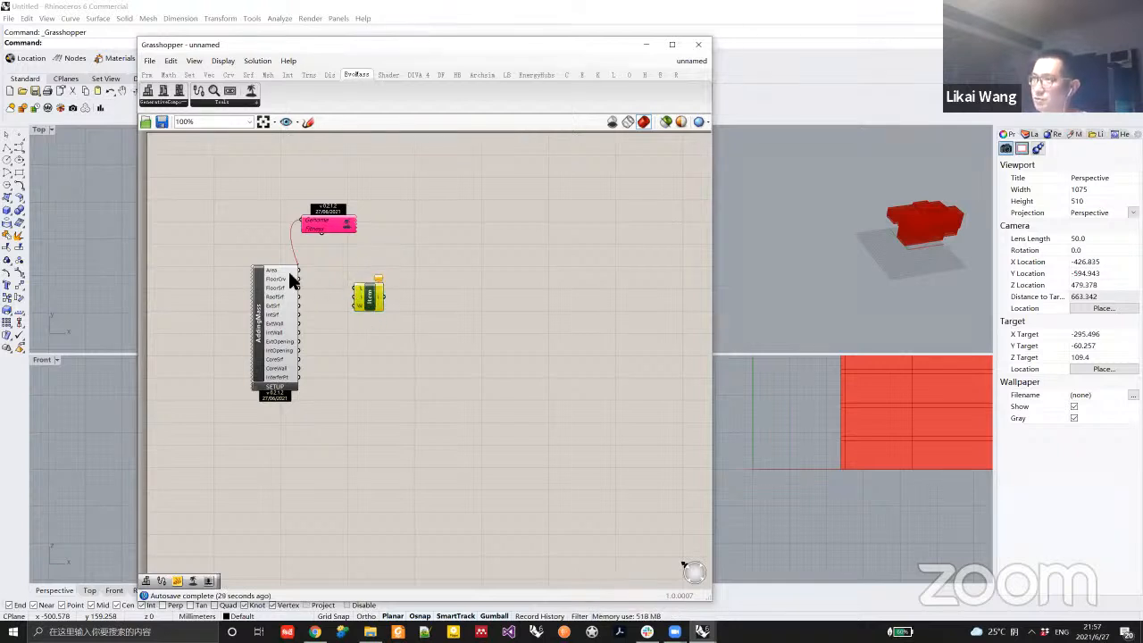
pyautogui.moveTo(326, 275); pyautogui.dragTo(356, 288)
pyautogui.moveTo(321, 233); pyautogui.dragTo(385, 298)
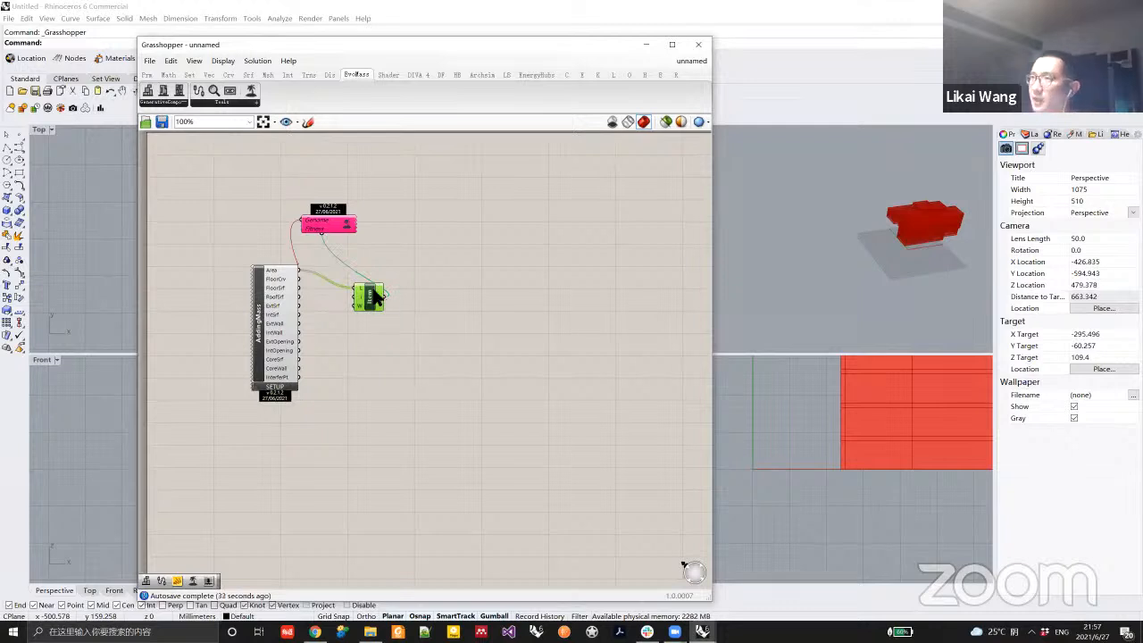
pyautogui.moveTo(244, 201); pyautogui.dragTo(518, 447)
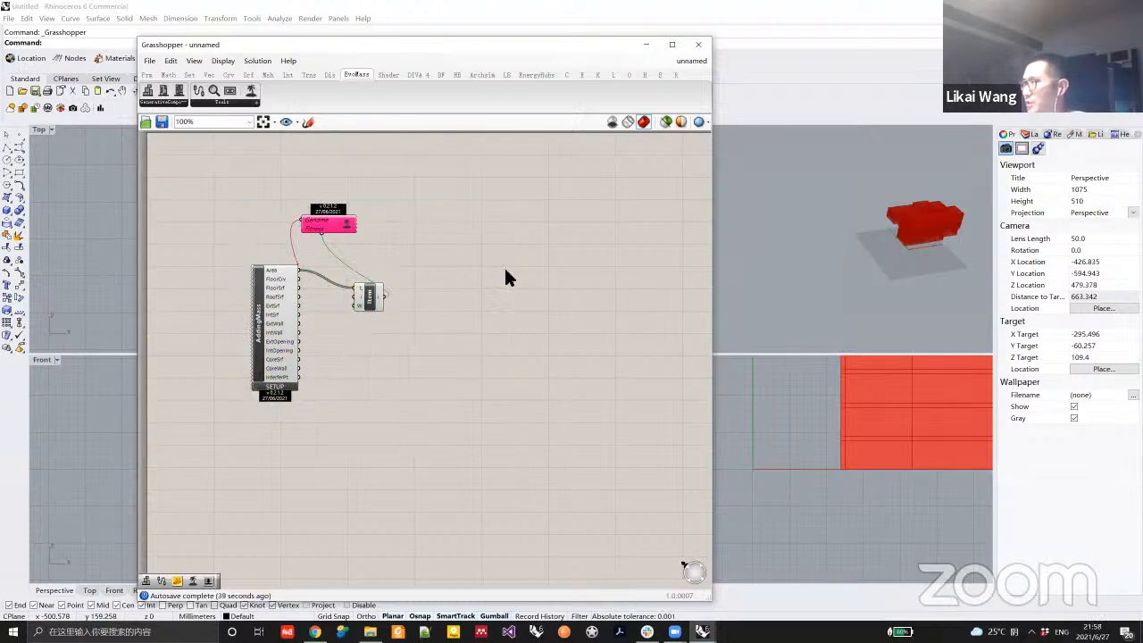
# Start saving the definition and create a new folder named example in D:\PBMDGO\DFworkshop.
pyautogui.click(163, 123)
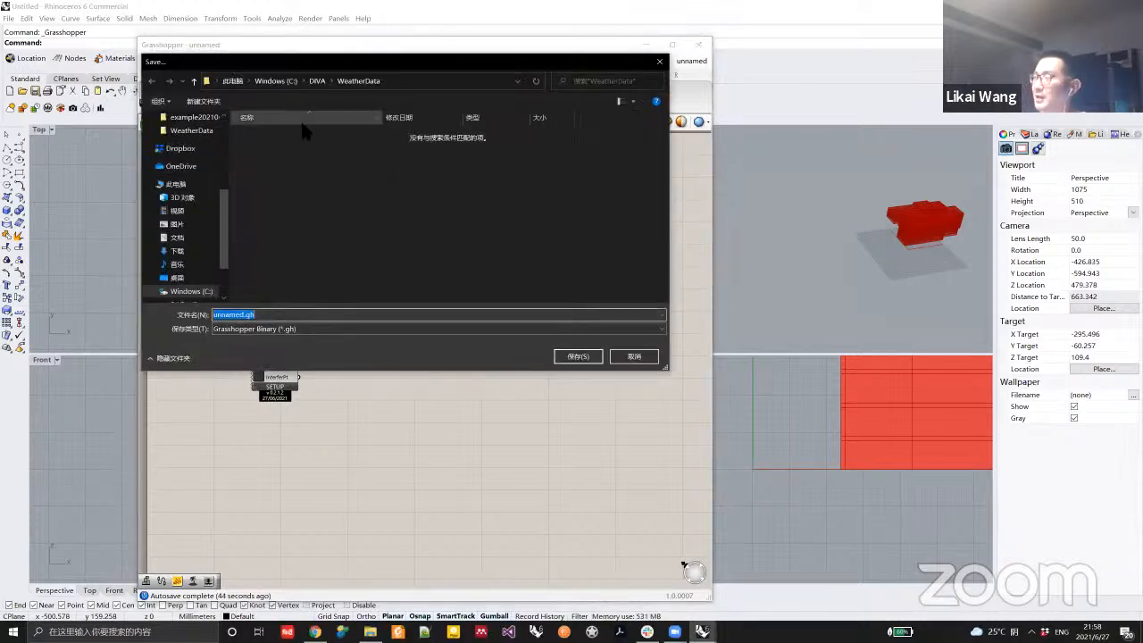
pyautogui.scroll(-1, 203, 284)
pyautogui.scroll(-1, 200, 289)
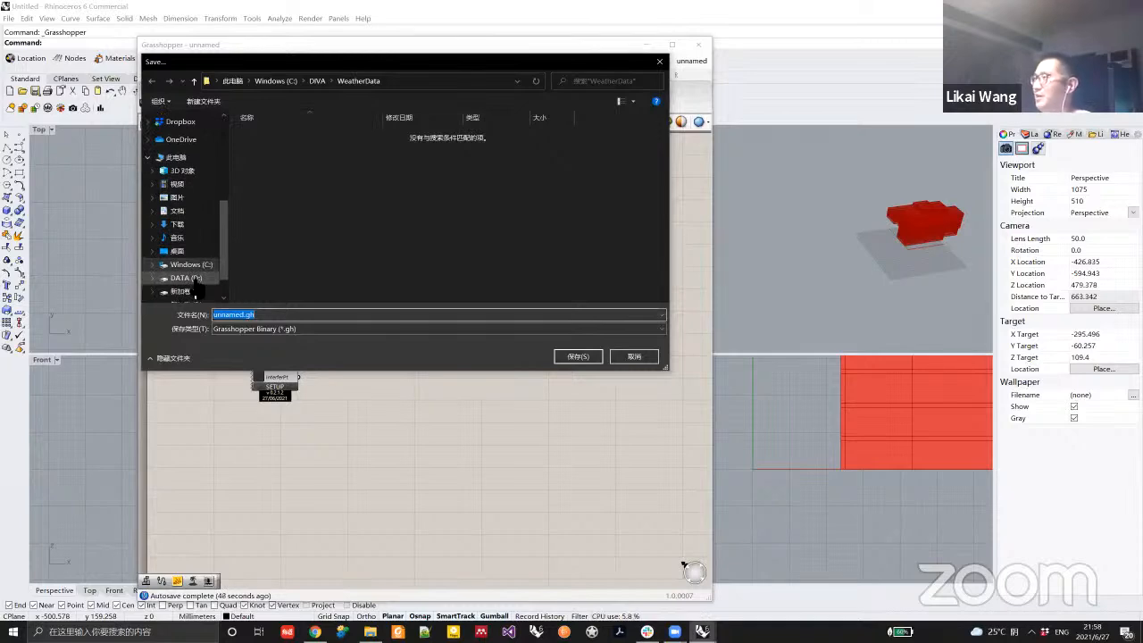
pyautogui.click(191, 280)
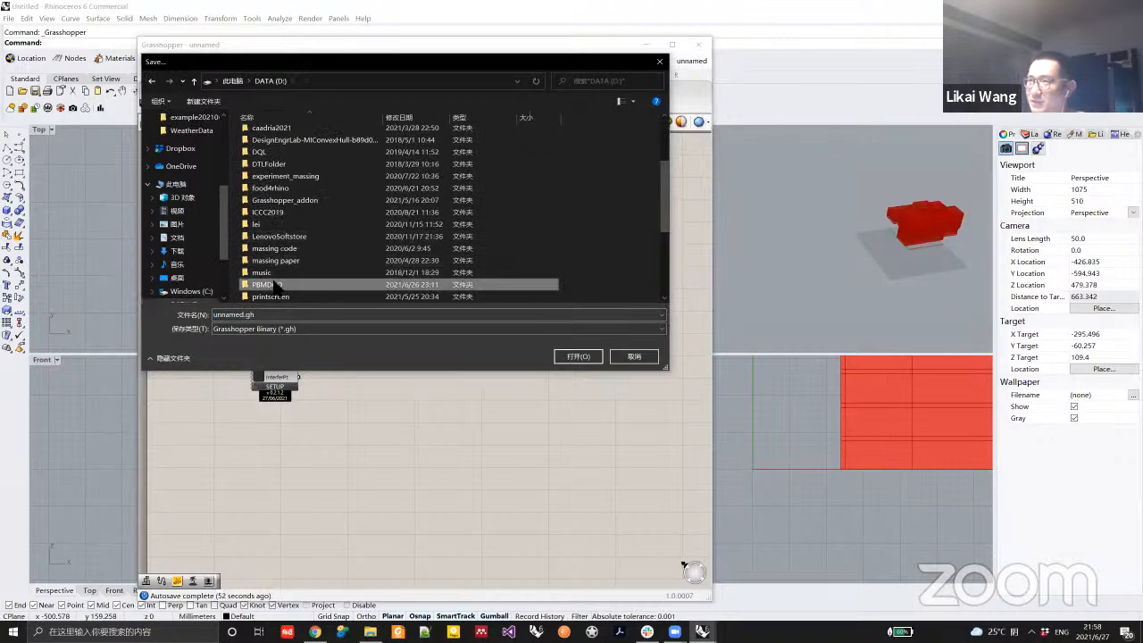
pyautogui.doubleClick(268, 284)
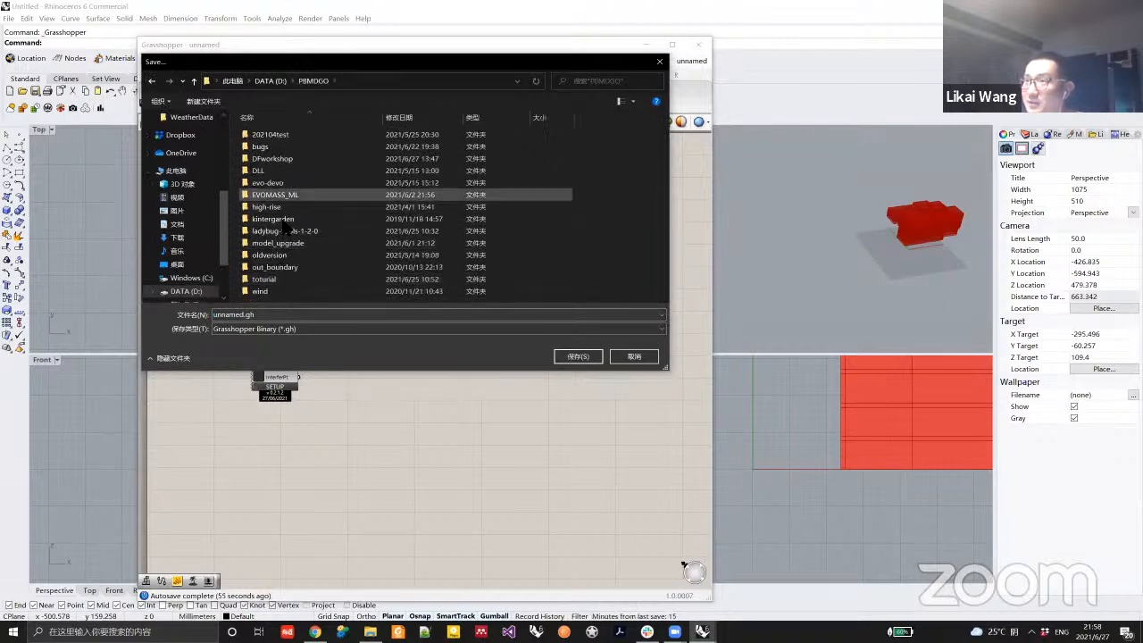
pyautogui.doubleClick(286, 158)
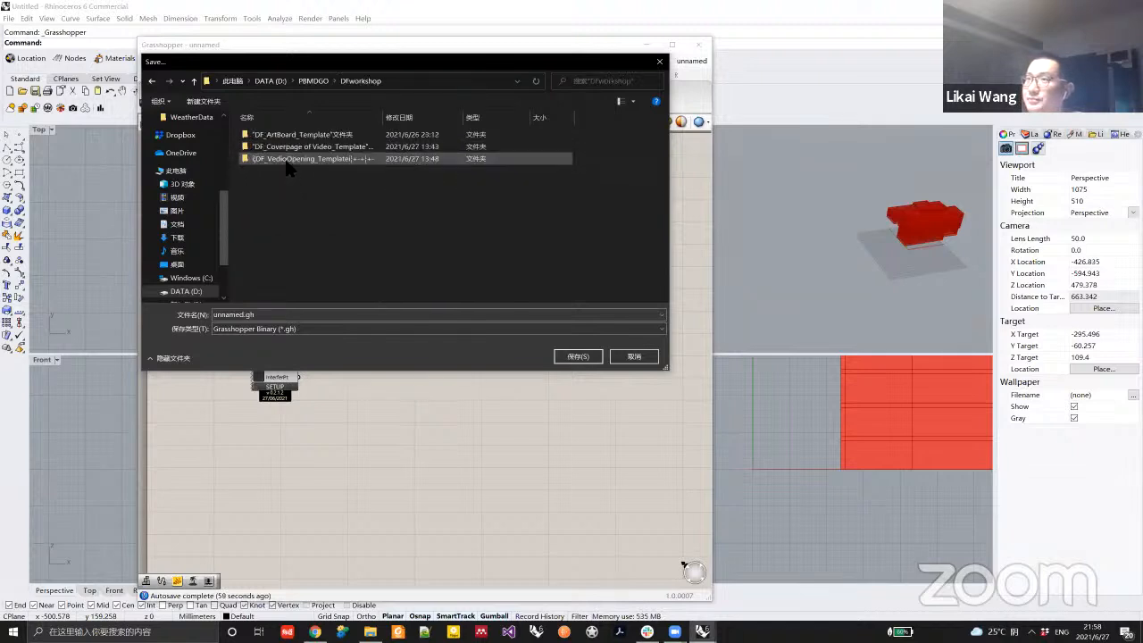
pyautogui.click(203, 102)
pyautogui.write('example')
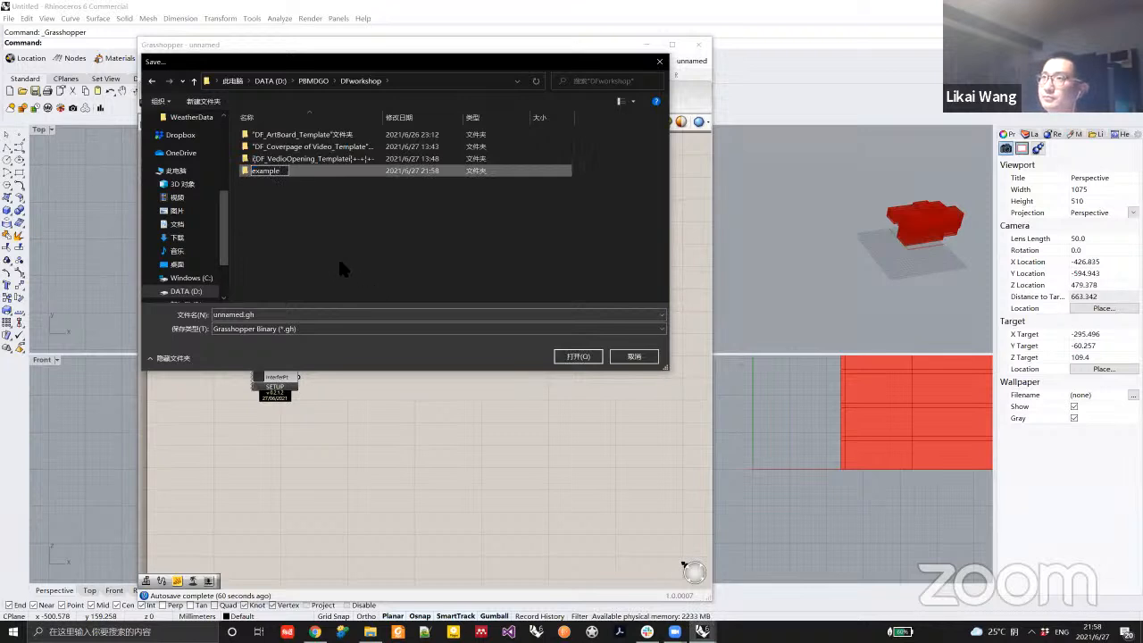
pyautogui.press('Return')
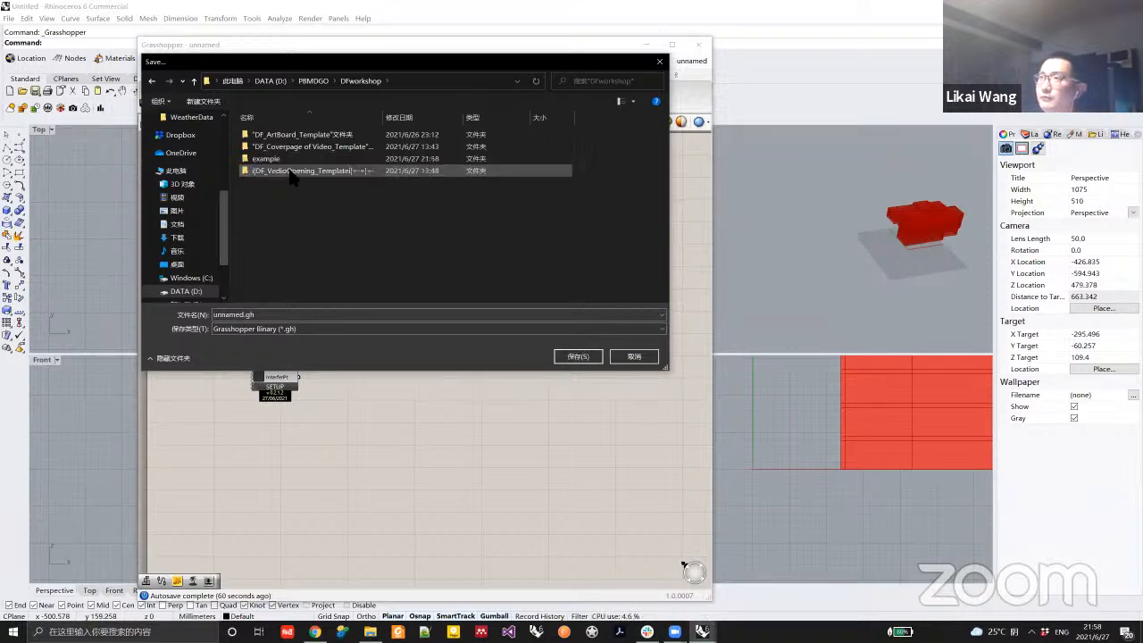
# Save the Grasshopper definition as example in the new example folder.
pyautogui.press('Return')
pyautogui.click(273, 316)
pyautogui.write('e')
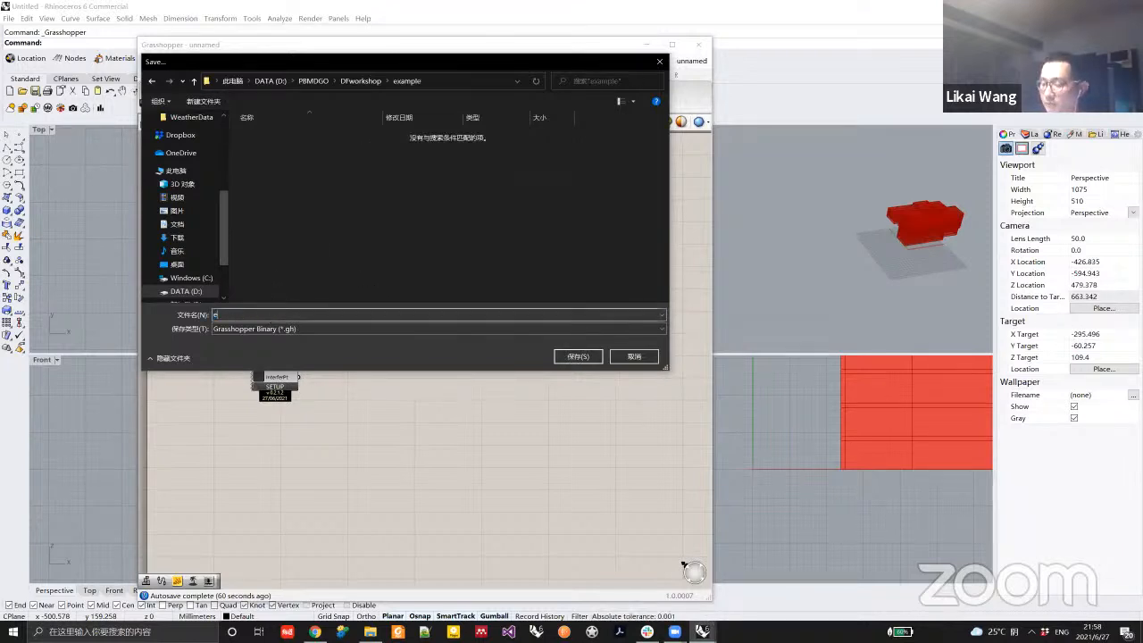
pyautogui.write('xmample')
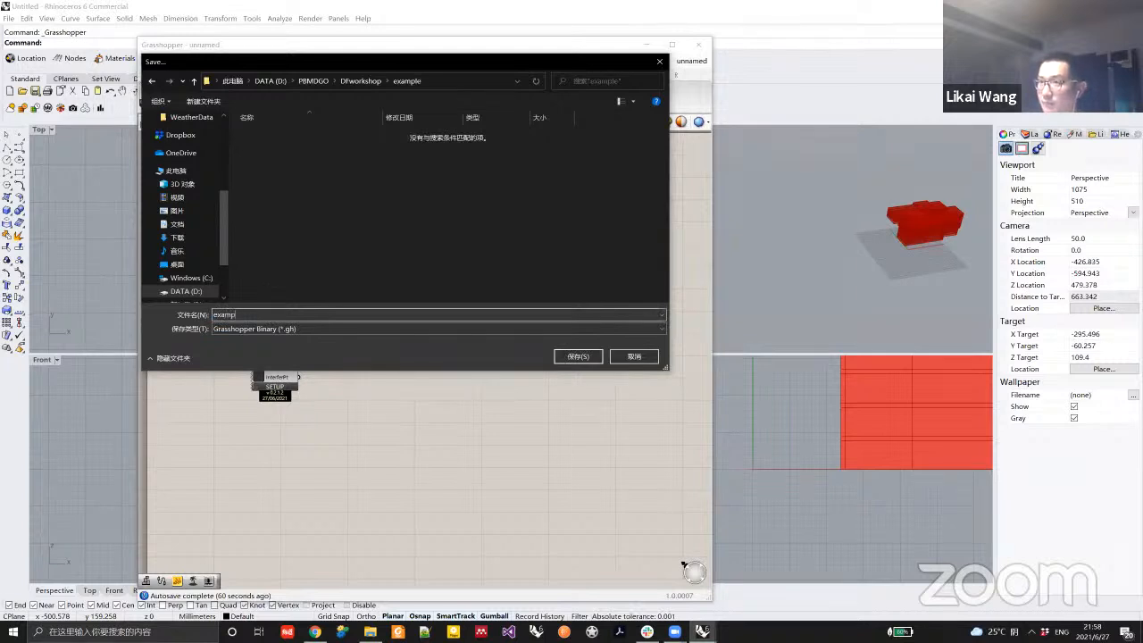
pyautogui.click(577, 356)
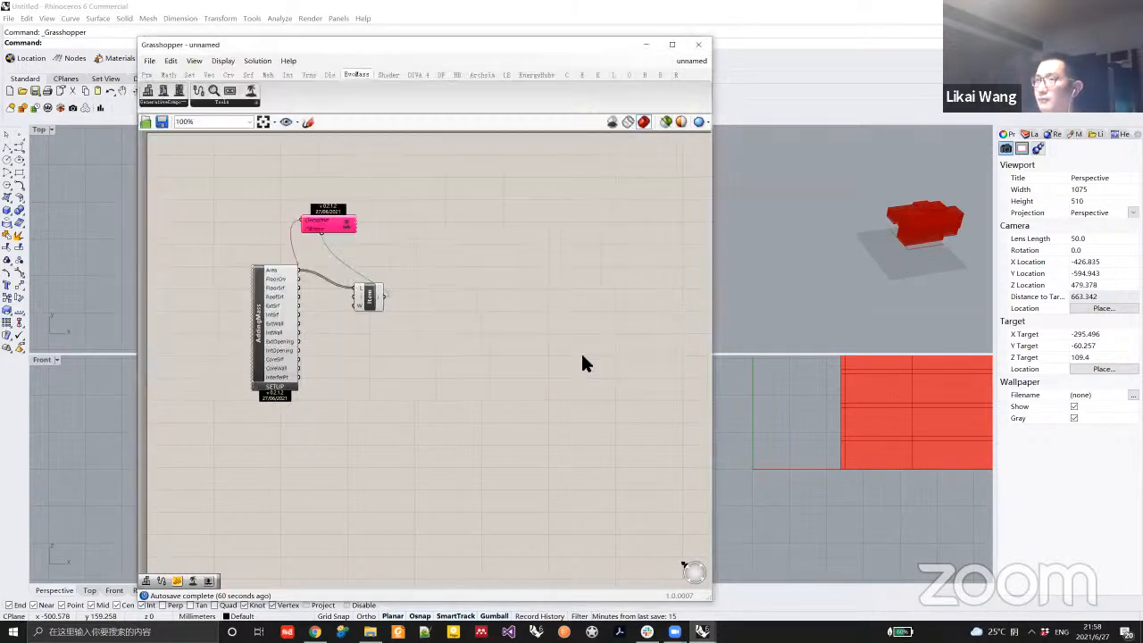
# Switch to File Explorer, open the D:\PBMDGO\DFworkshop\example folder, and move the Grasshopper window clear of it.
pyautogui.click(370, 631)
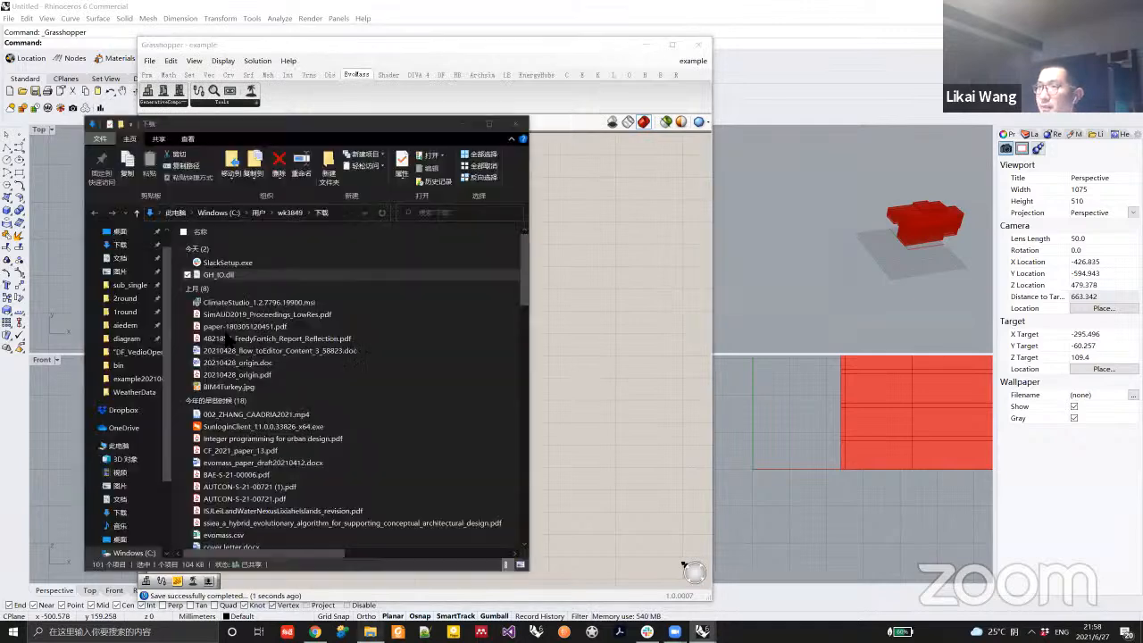
pyautogui.scroll(-1, 139, 470)
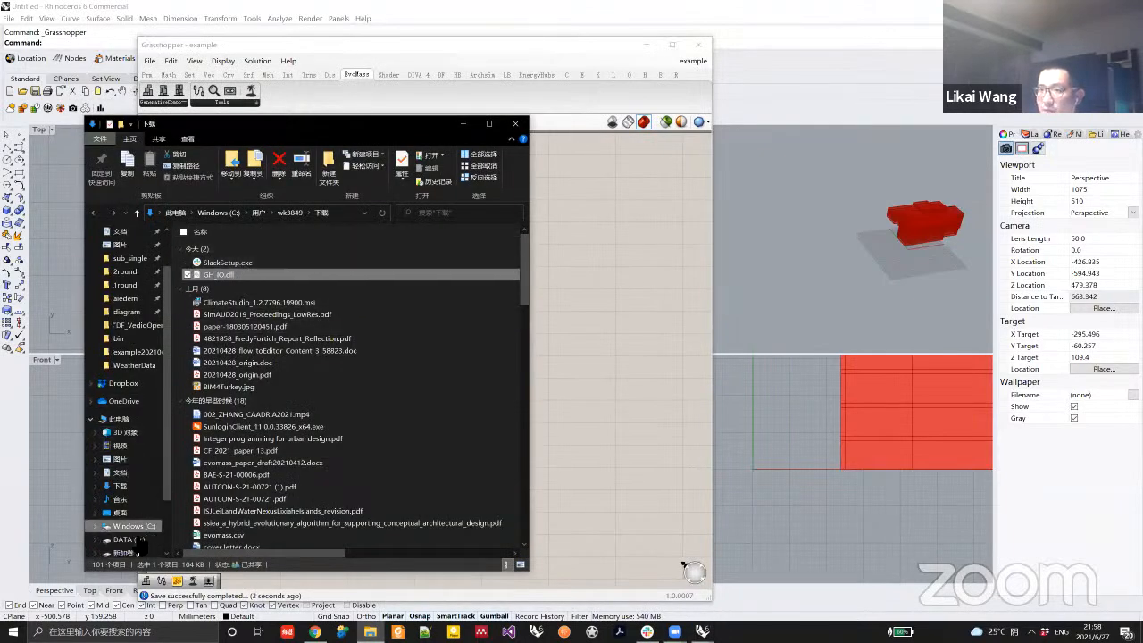
pyautogui.click(128, 539)
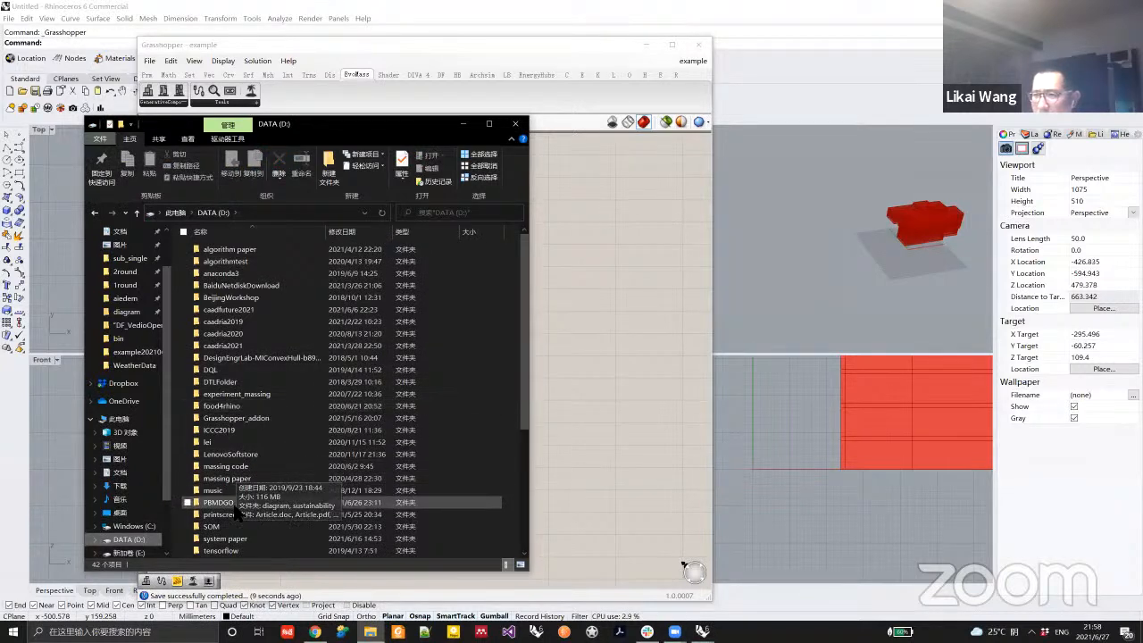
pyautogui.doubleClick(236, 503)
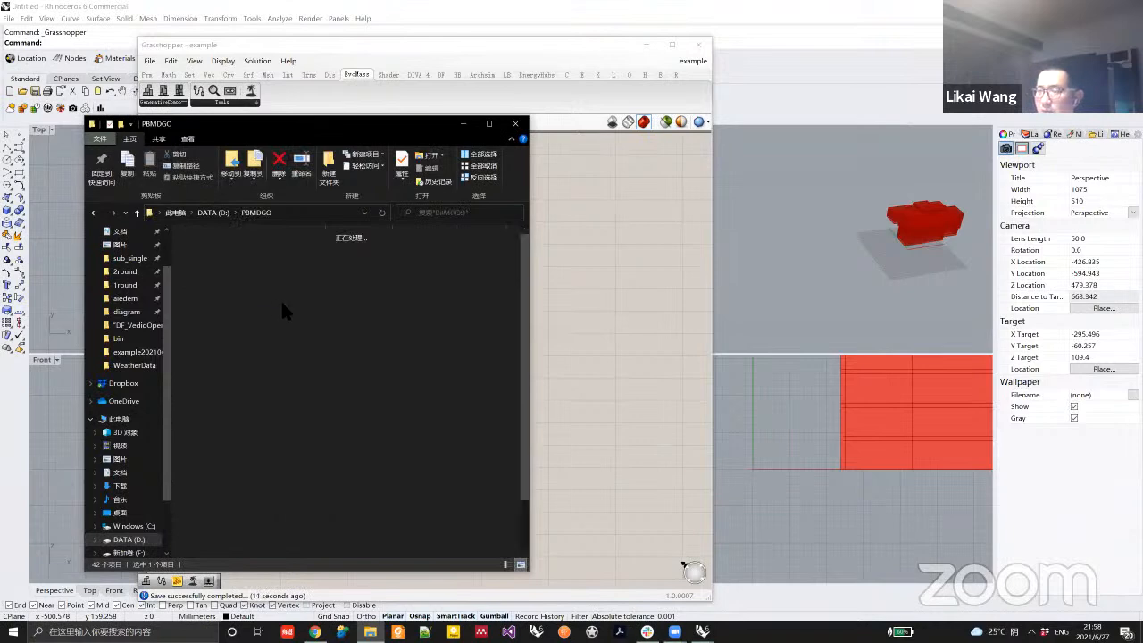
pyautogui.doubleClick(351, 270)
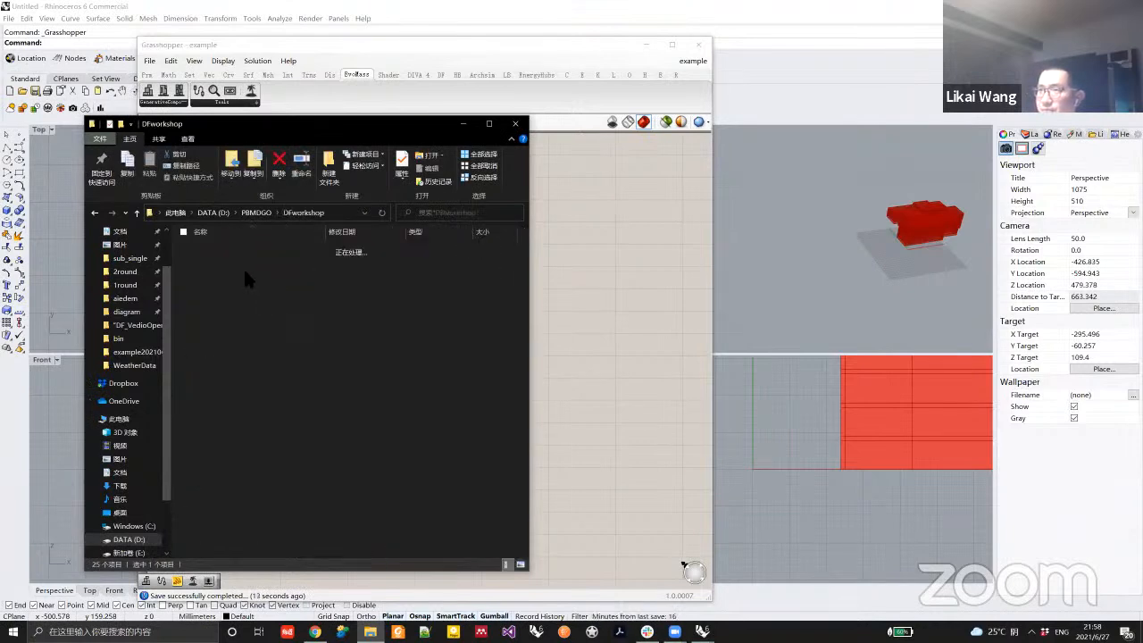
pyautogui.doubleClick(250, 273)
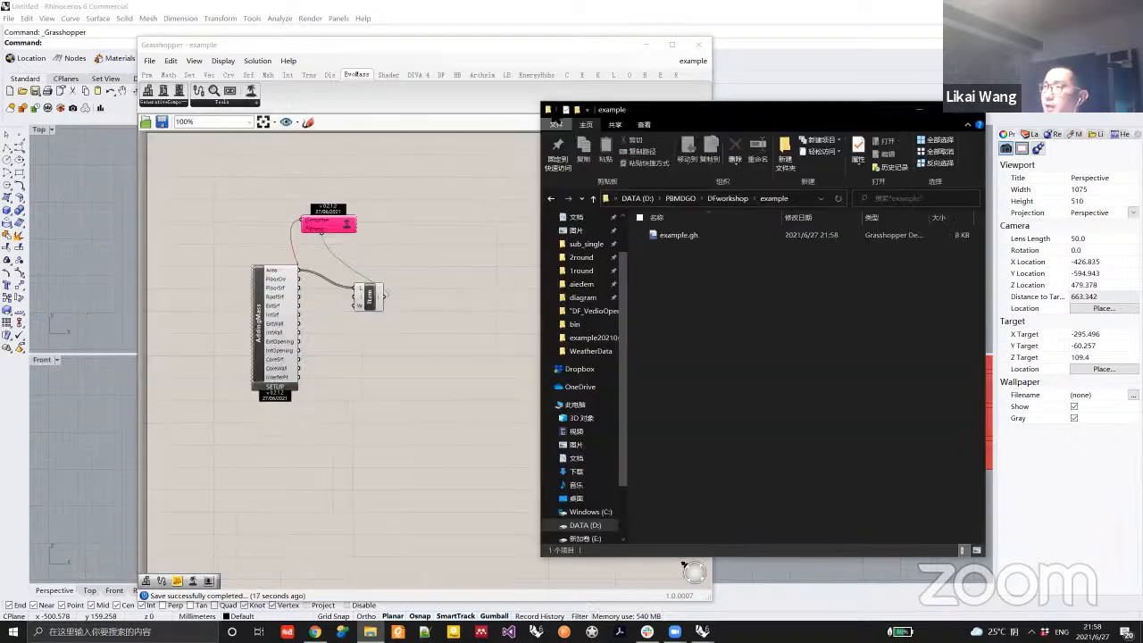
pyautogui.moveTo(432, 40); pyautogui.dragTo(386, 24)
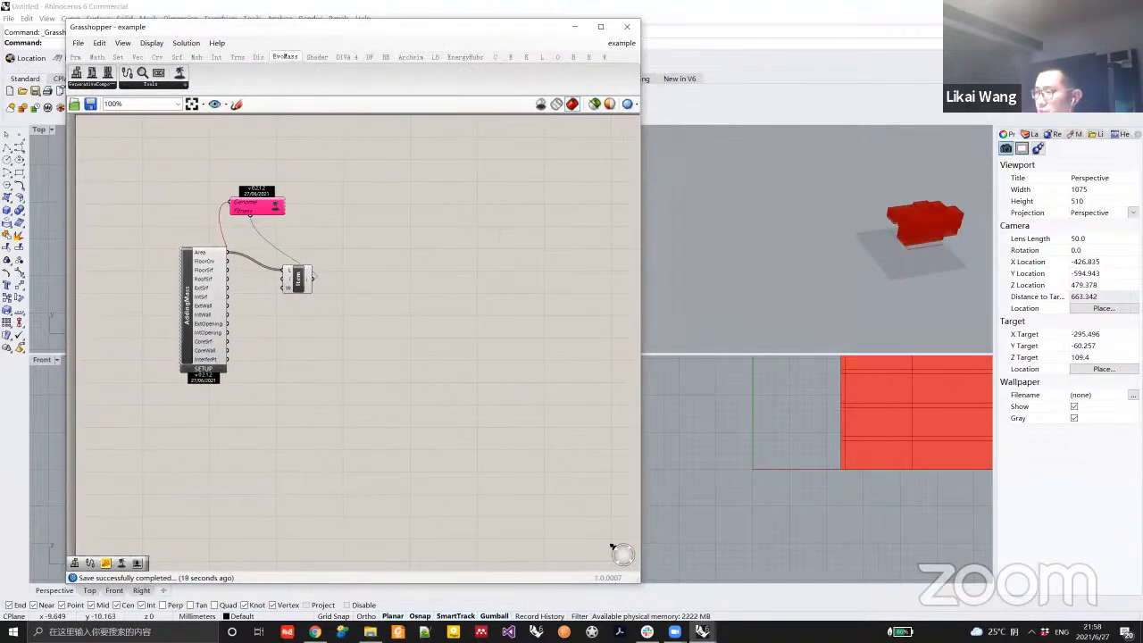
pyautogui.moveTo(702, 631)
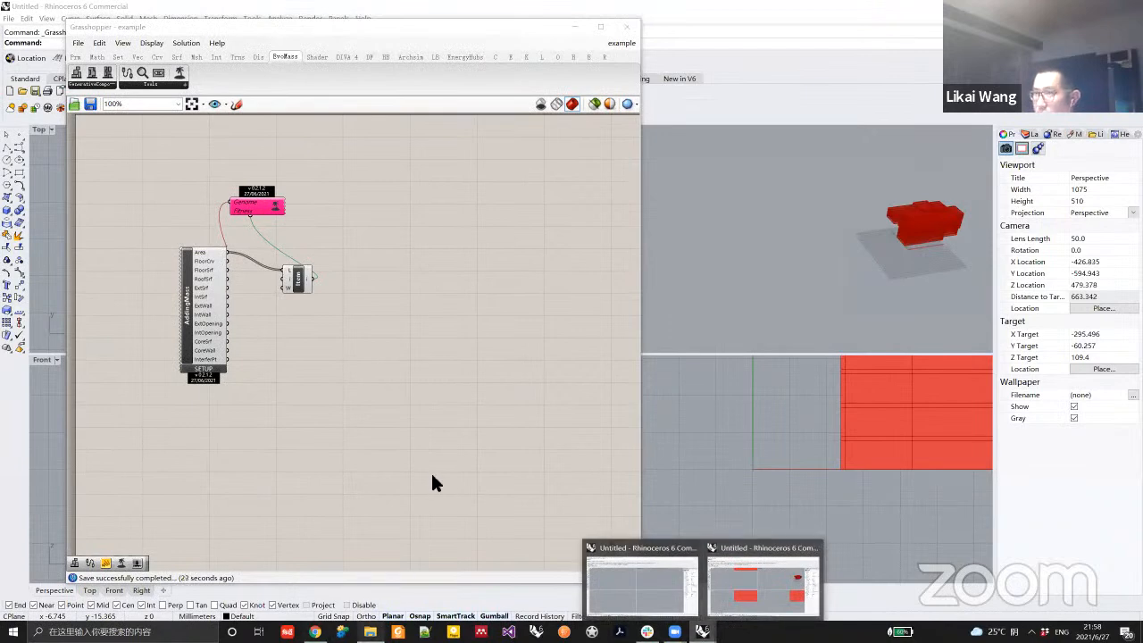
pyautogui.click(336, 369)
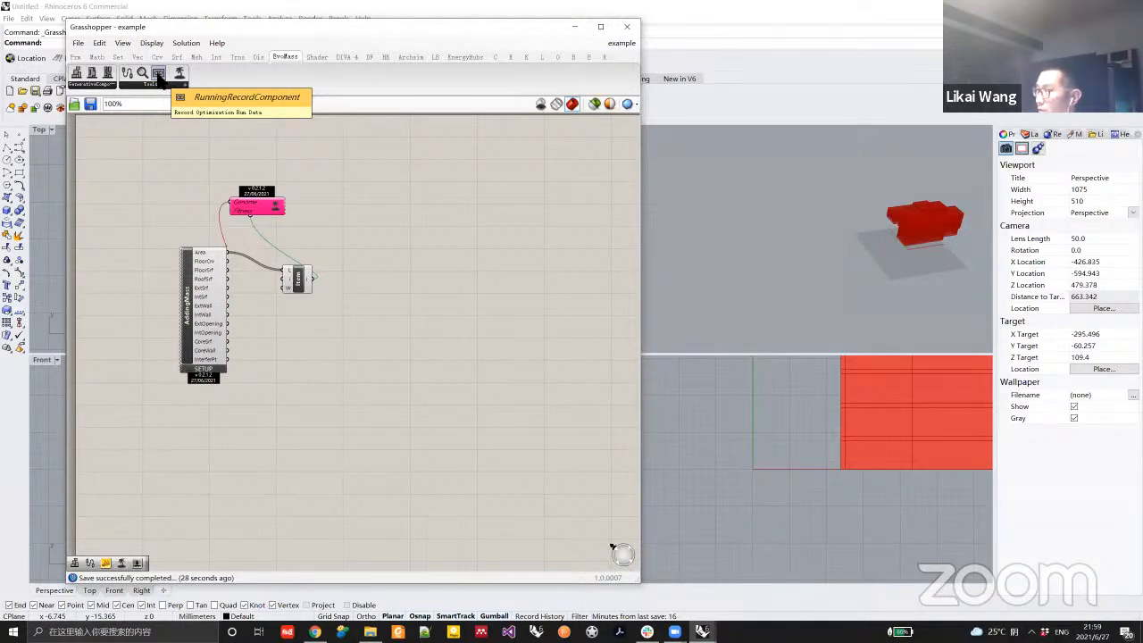
# Add a RunningRecordComponent and generate panels for its XML record path and printscreen folder, arranging them above the recorder.
pyautogui.moveTo(158, 74); pyautogui.dragTo(424, 355)
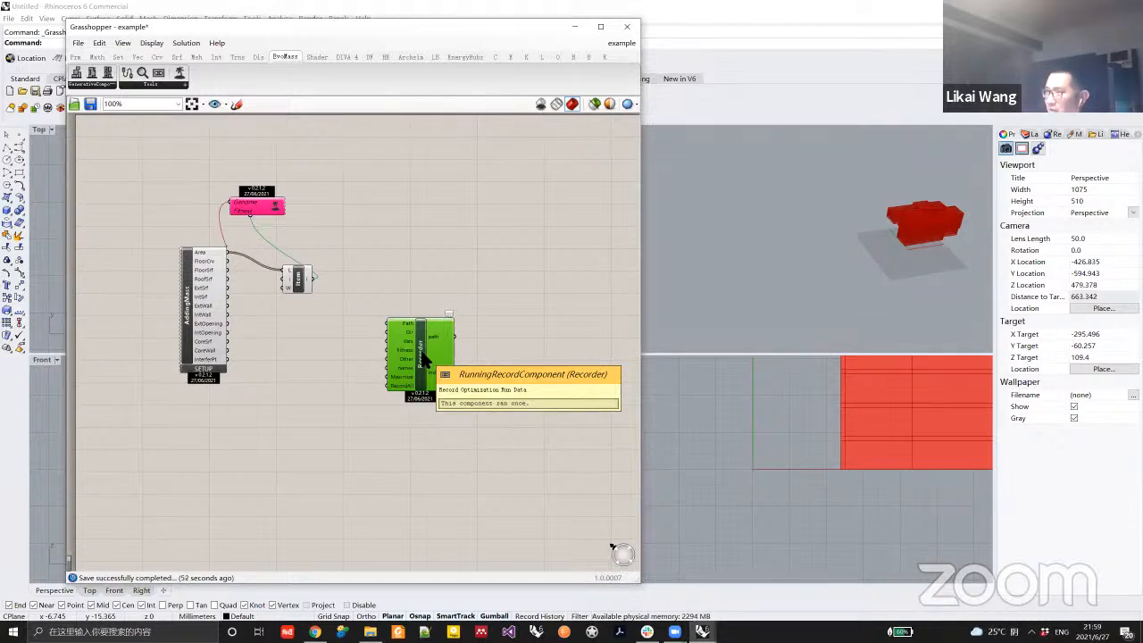
pyautogui.moveTo(425, 357); pyautogui.dragTo(444, 336)
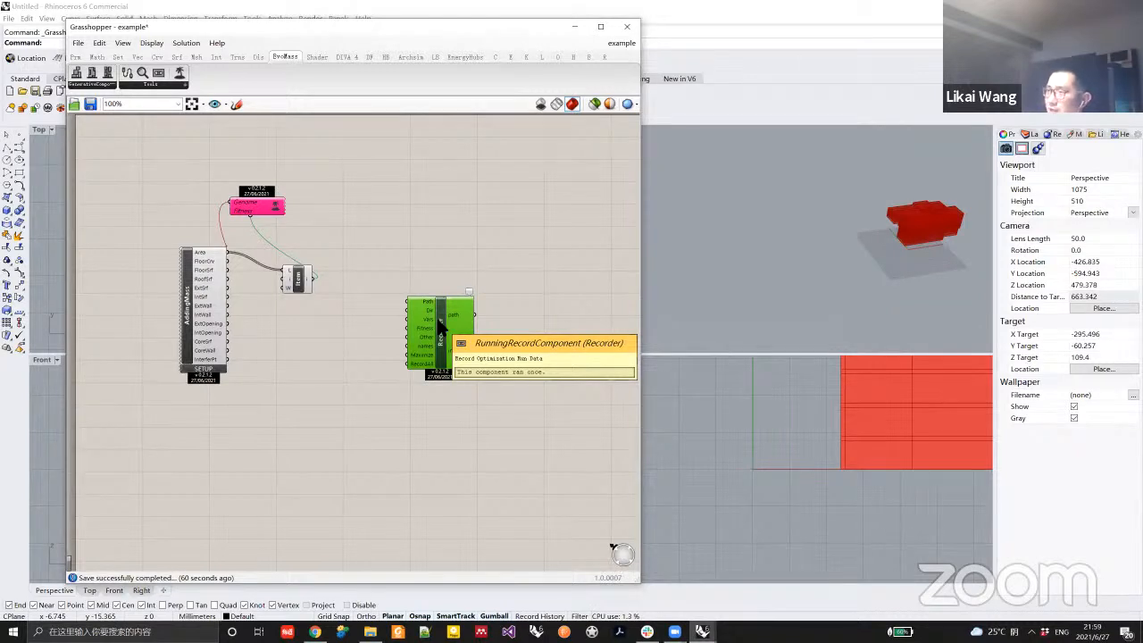
pyautogui.rightClick(439, 323)
pyautogui.click(491, 376)
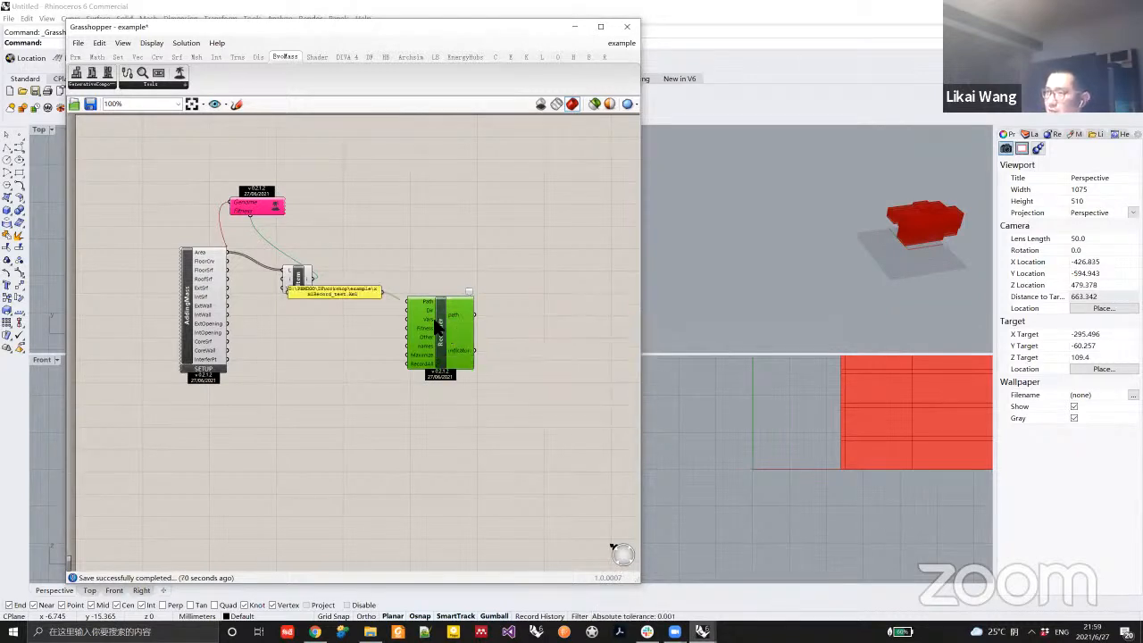
pyautogui.rightClick(440, 323)
pyautogui.click(469, 386)
pyautogui.moveTo(378, 342); pyautogui.dragTo(397, 232)
pyautogui.moveTo(440, 325); pyautogui.dragTo(453, 314)
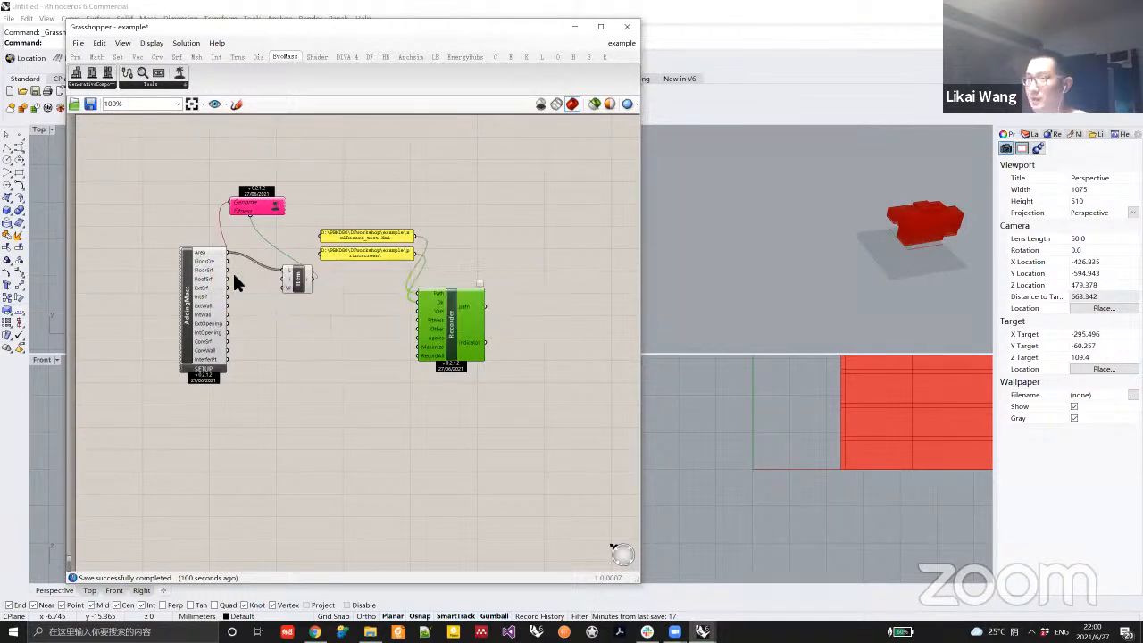
# Add a Number parameter beside the recorder and feed it the massing's Area output.
pyautogui.doubleClick(316, 327)
pyautogui.write('numb')
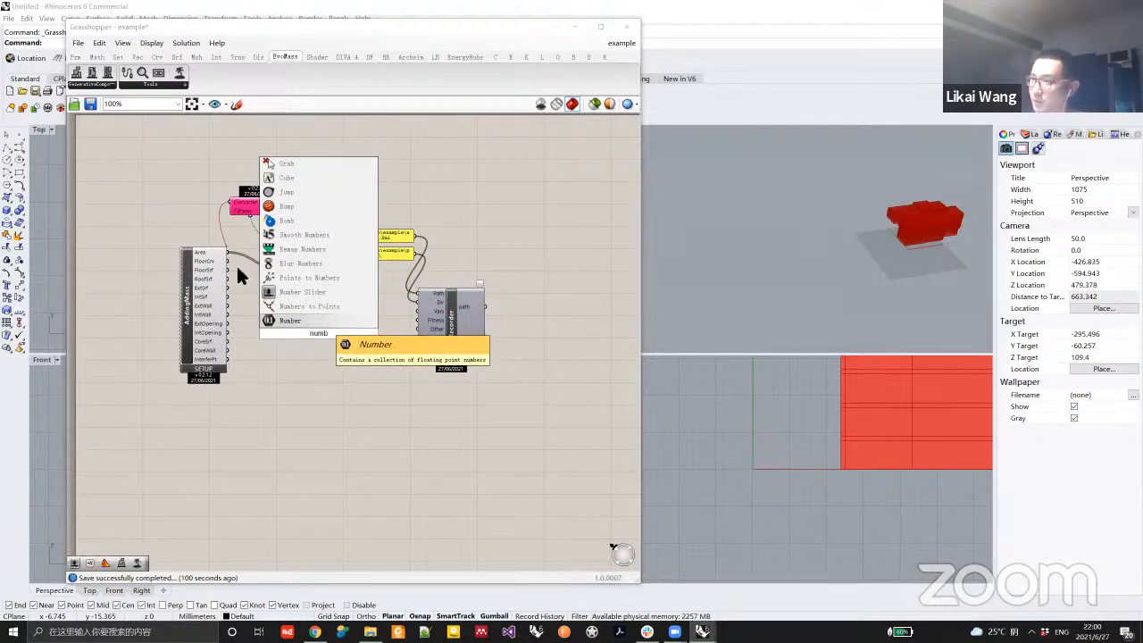
pyautogui.press('Return')
pyautogui.moveTo(229, 261); pyautogui.dragTo(334, 330)
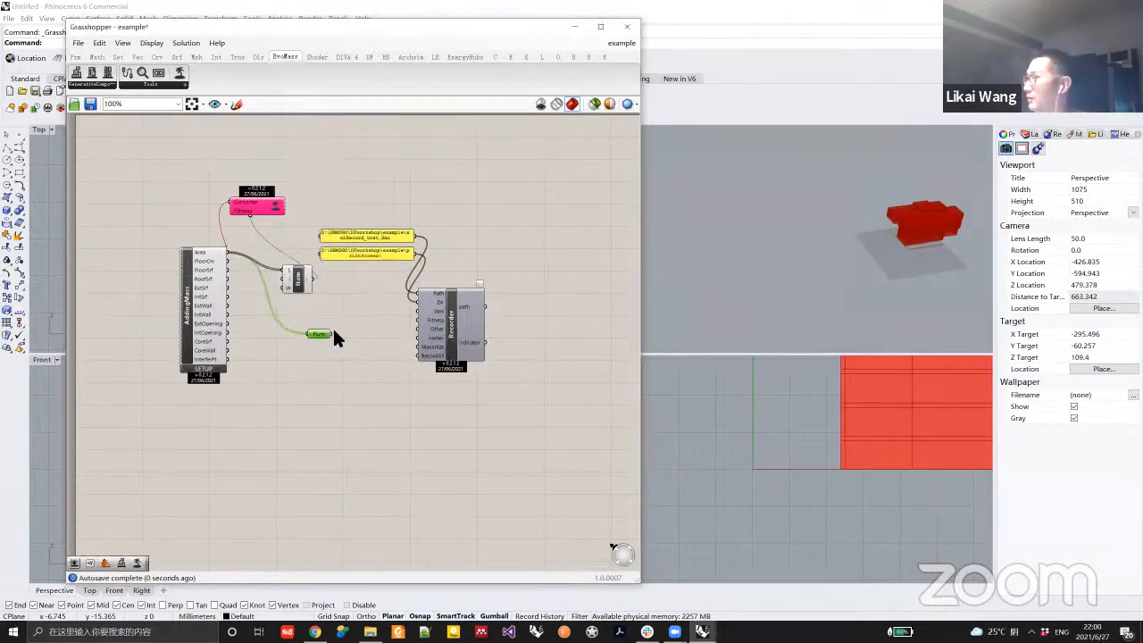
pyautogui.moveTo(334, 331)
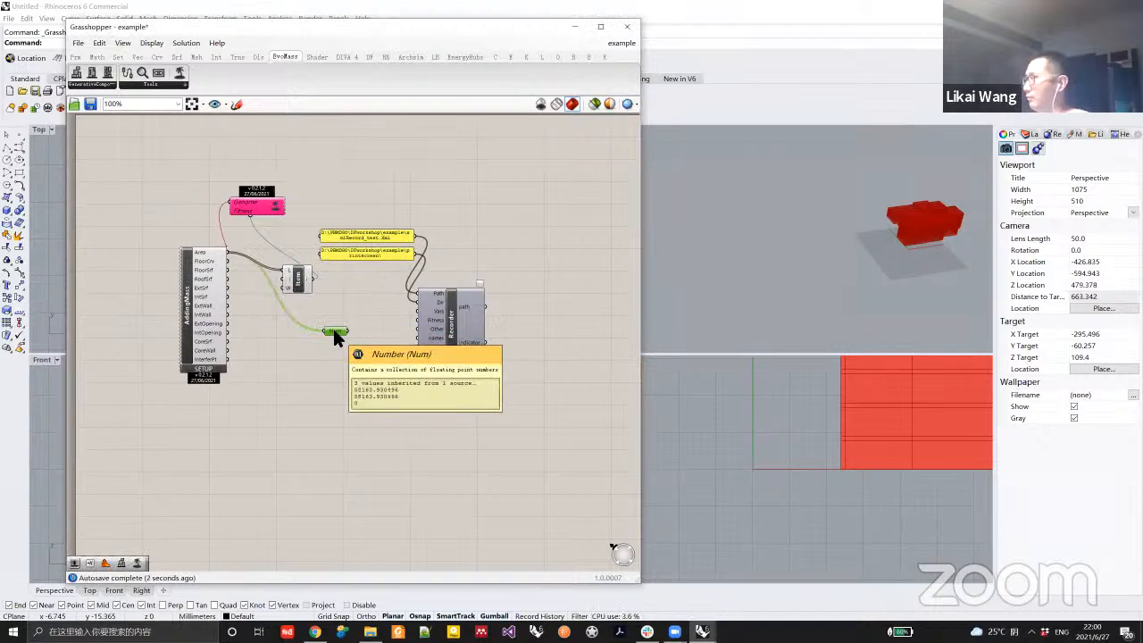
# Add an Area component, feed it the massing's RoofSrf output, and modify its geometry input's data option.
pyautogui.doubleClick(280, 357)
pyautogui.write('area')
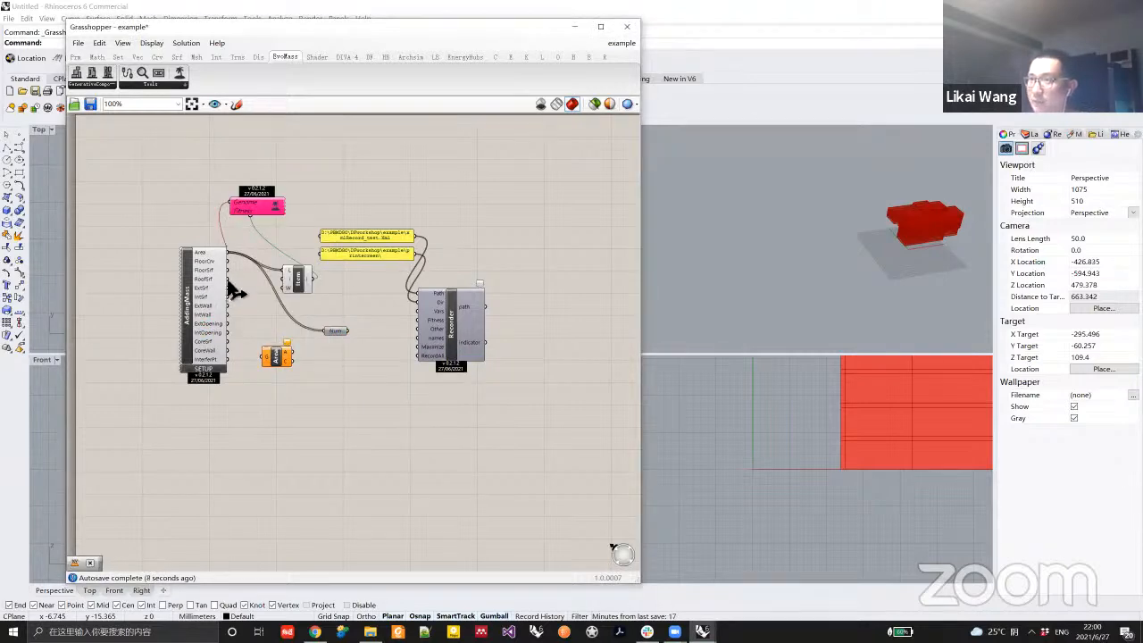
pyautogui.moveTo(246, 313); pyautogui.dragTo(269, 352)
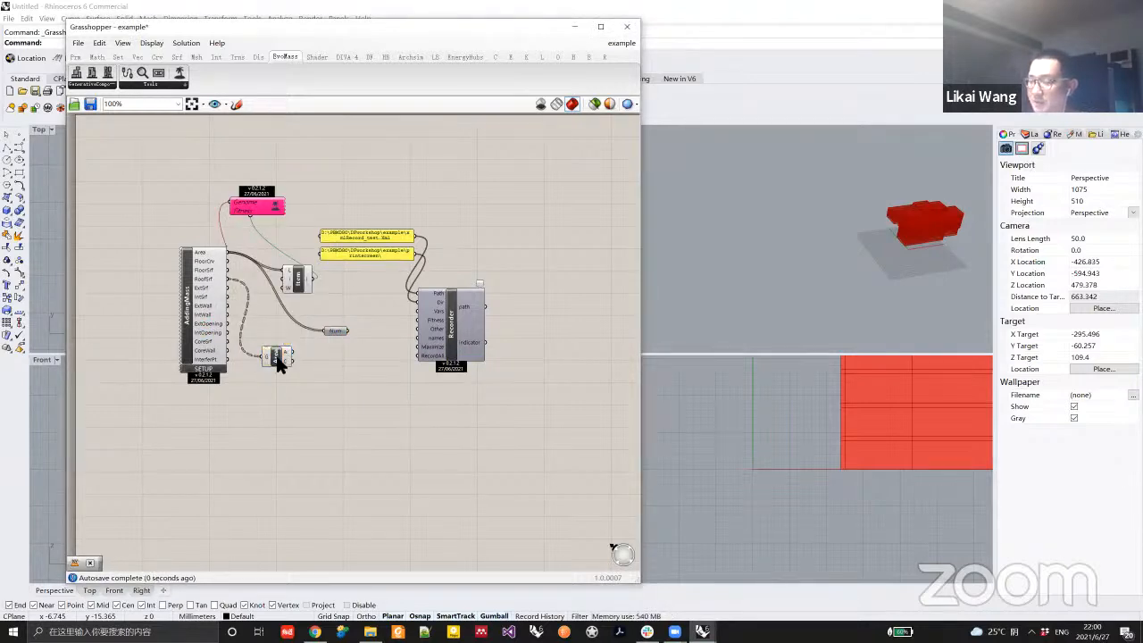
pyautogui.rightClick(267, 354)
pyautogui.click(312, 391)
# Add a Mass Addition component fed by the roof areas, and change the data-tree option on the Area component's geometry input.
pyautogui.doubleClick(313, 388)
pyautogui.write('ad')
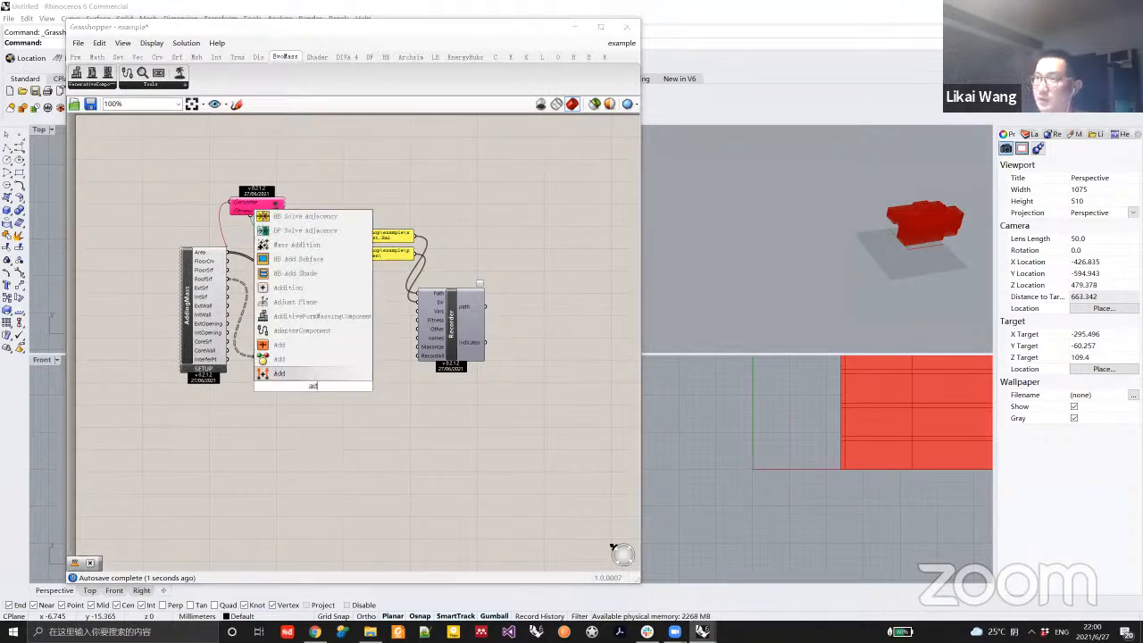
pyautogui.write('ss')
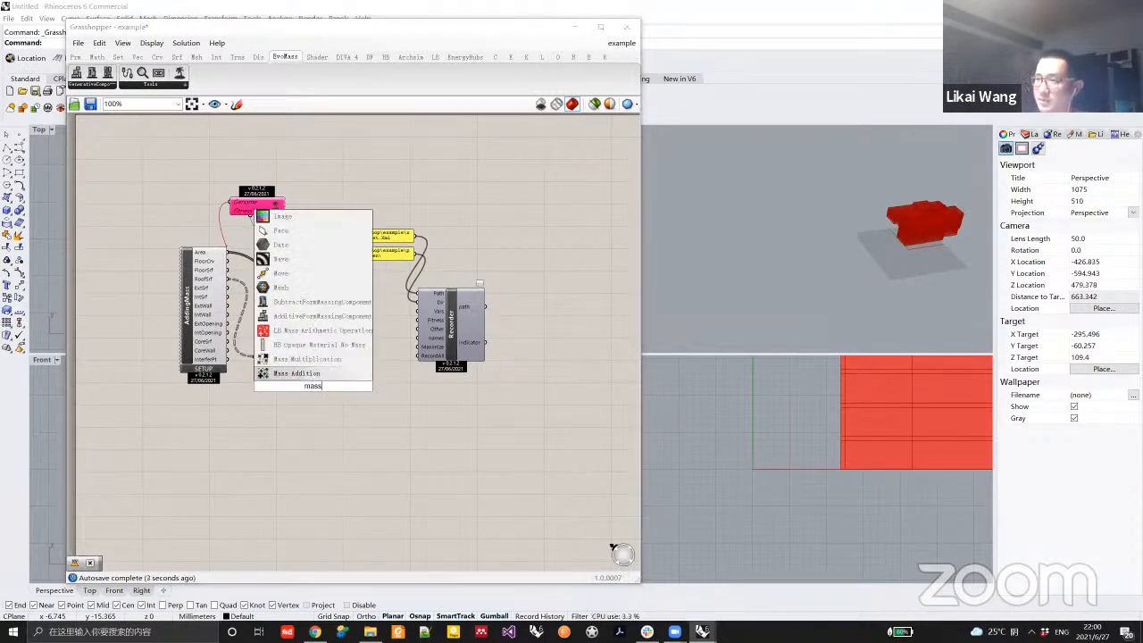
pyautogui.click(304, 372)
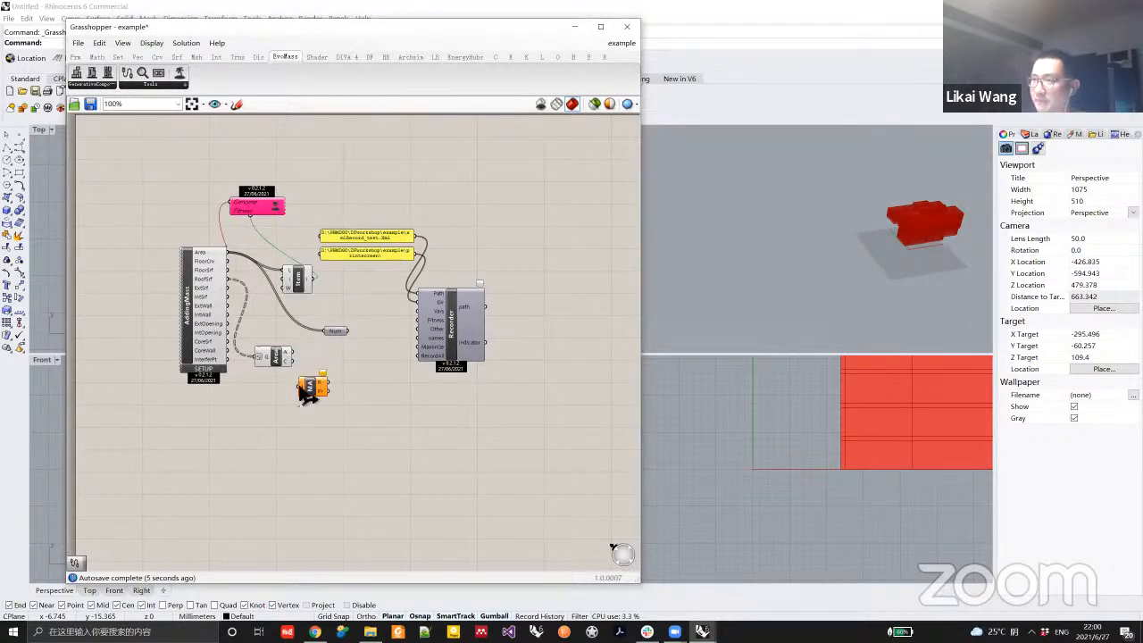
pyautogui.moveTo(341, 328); pyautogui.dragTo(354, 334)
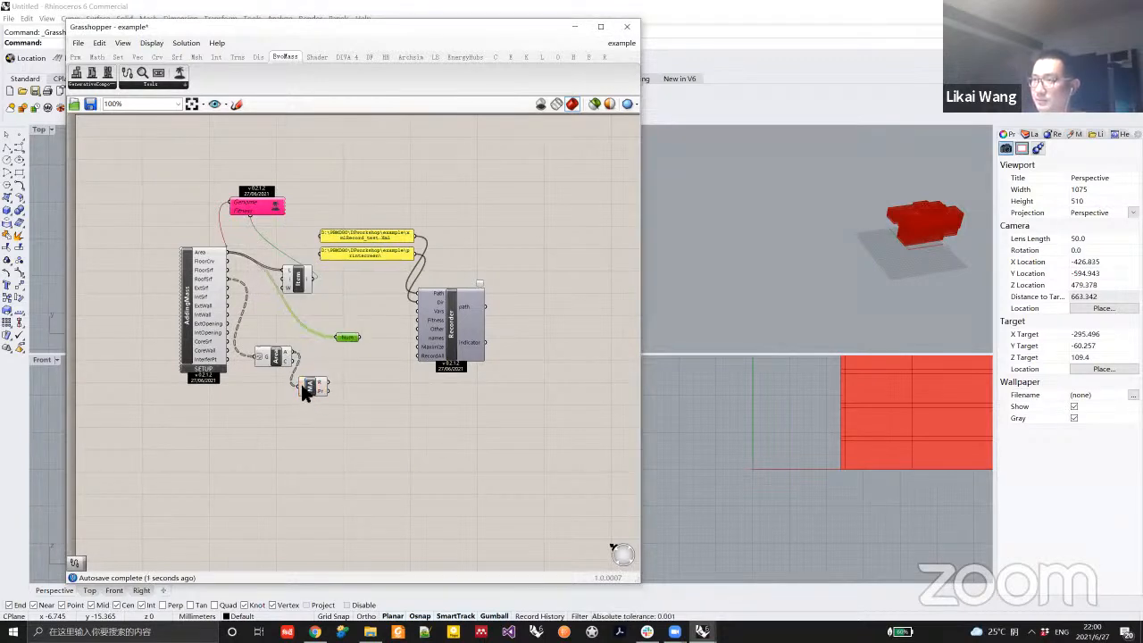
pyautogui.rightClick(258, 354)
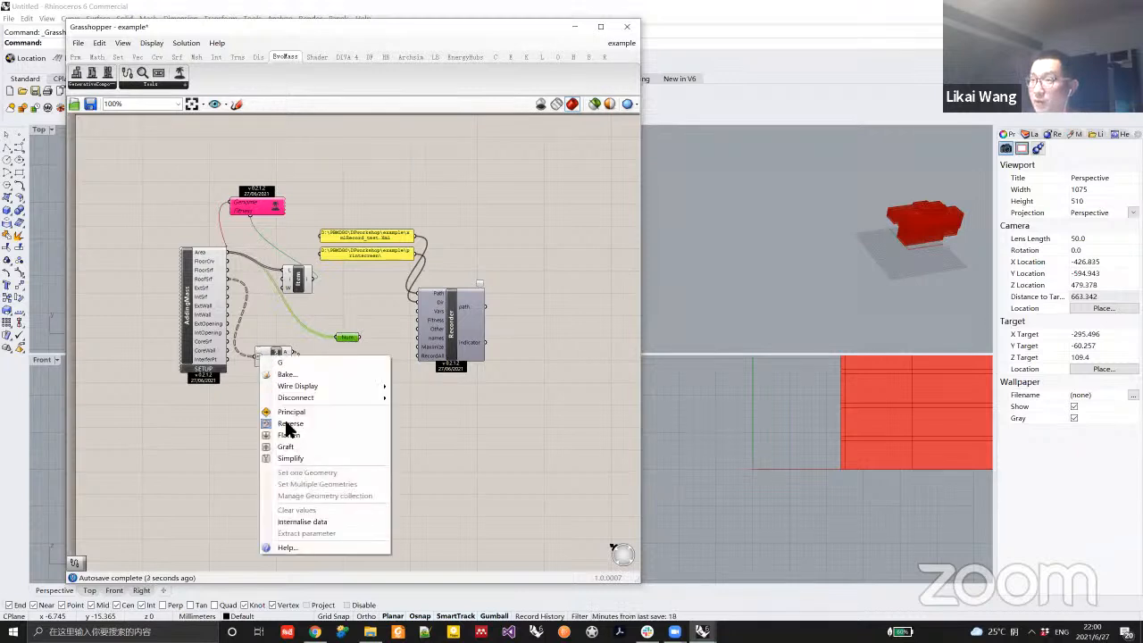
pyautogui.click(295, 443)
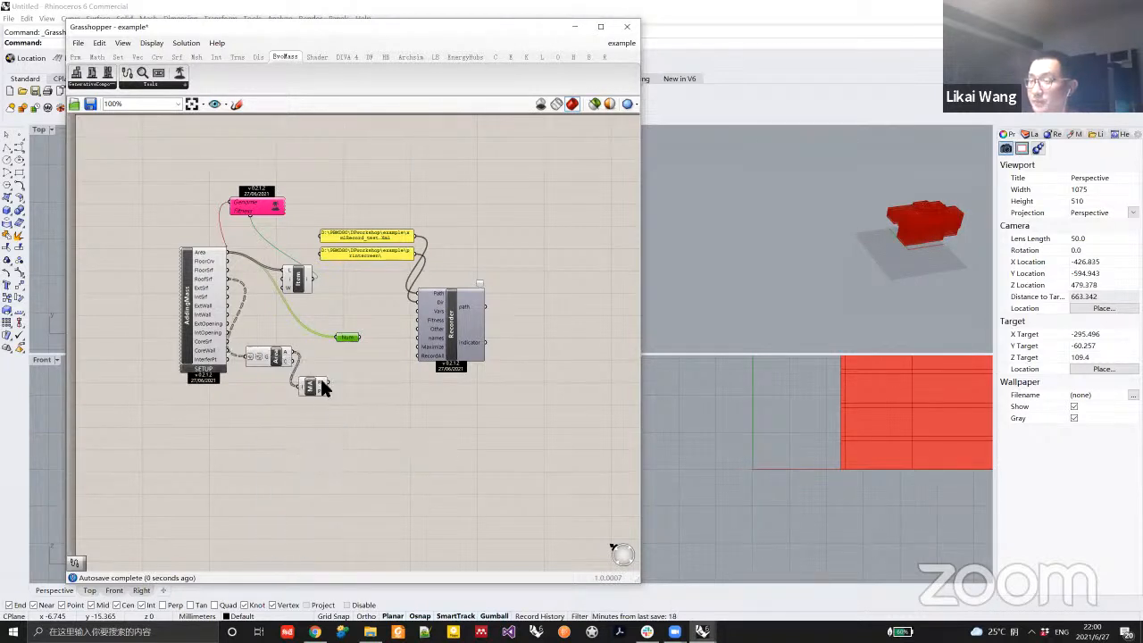
pyautogui.moveTo(321, 380)
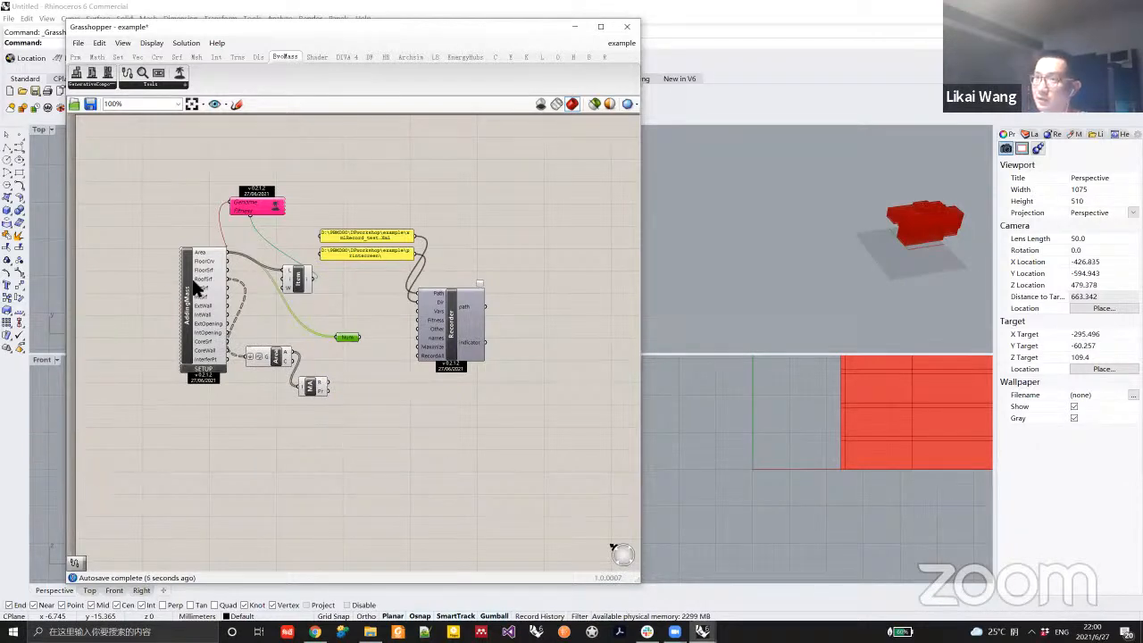
# Feed the Number parameter the Item output and Mass Addition result instead of the direct Area output, and display its values in a panel.
pyautogui.moveTo(328, 386); pyautogui.dragTo(334, 335)
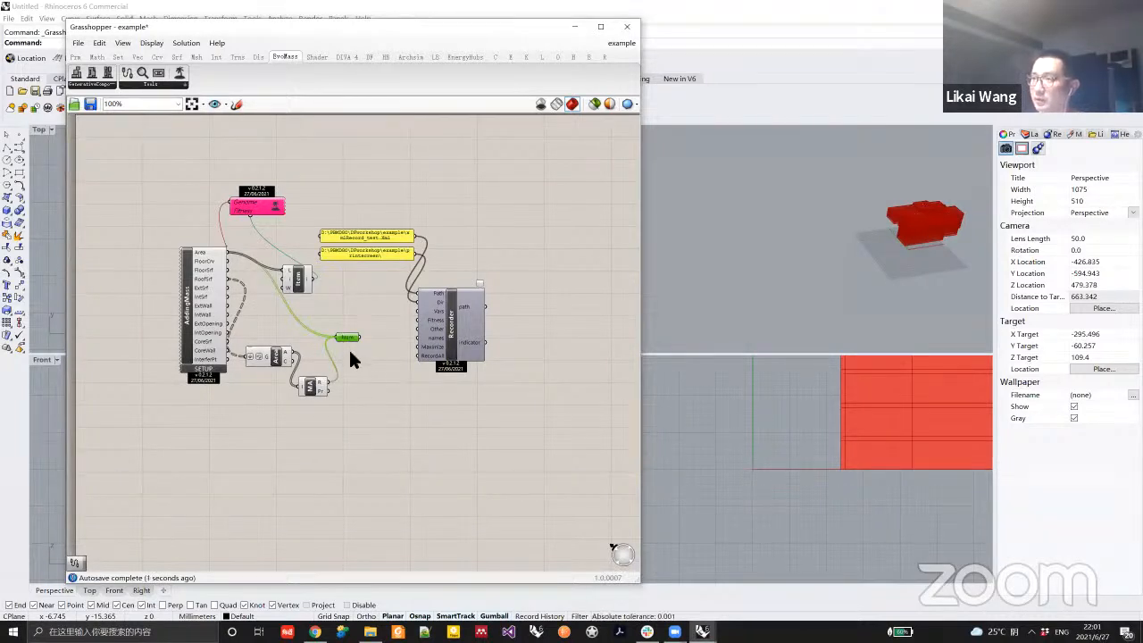
pyautogui.moveTo(312, 280); pyautogui.dragTo(338, 338)
pyautogui.doubleClick(386, 431)
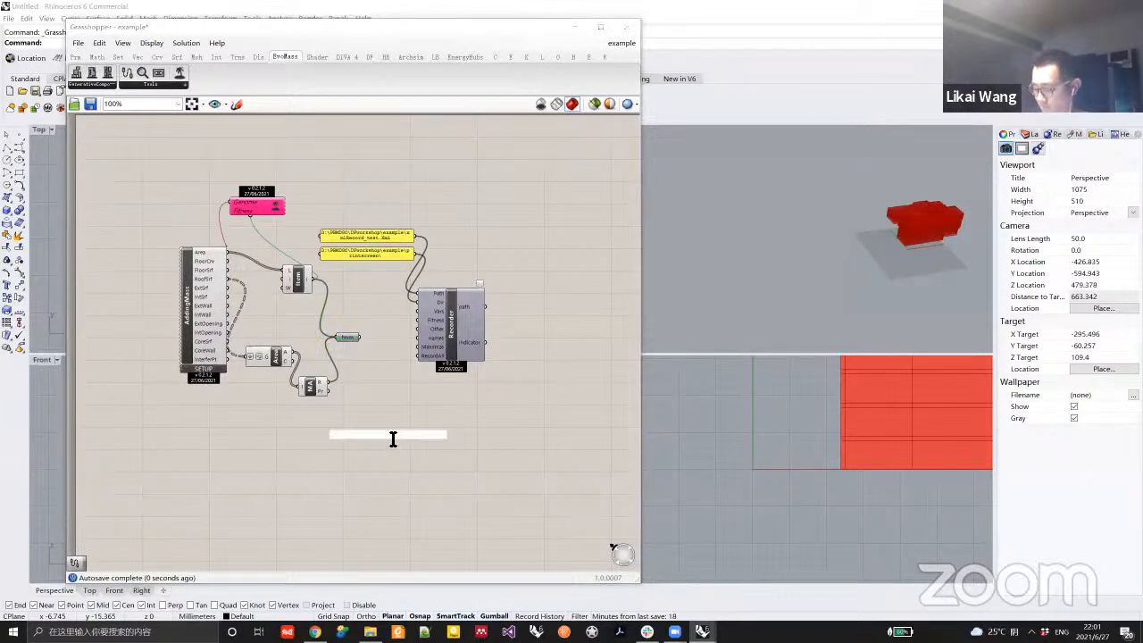
pyautogui.write('panel')
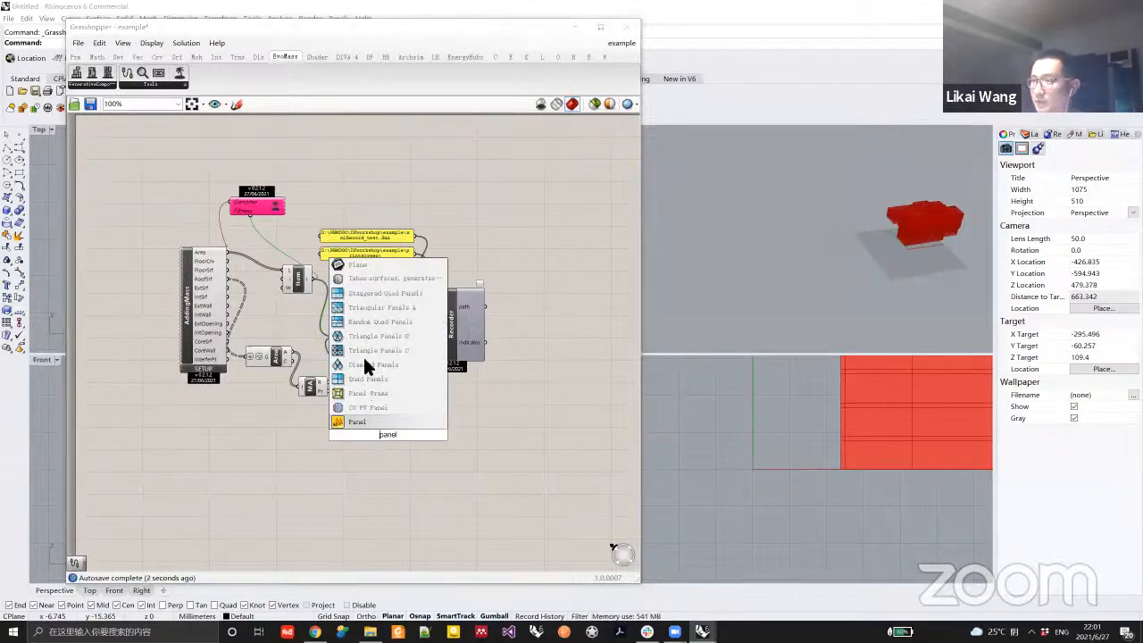
pyautogui.click(360, 423)
pyautogui.moveTo(360, 338); pyautogui.dragTo(382, 478)
pyautogui.click(393, 415)
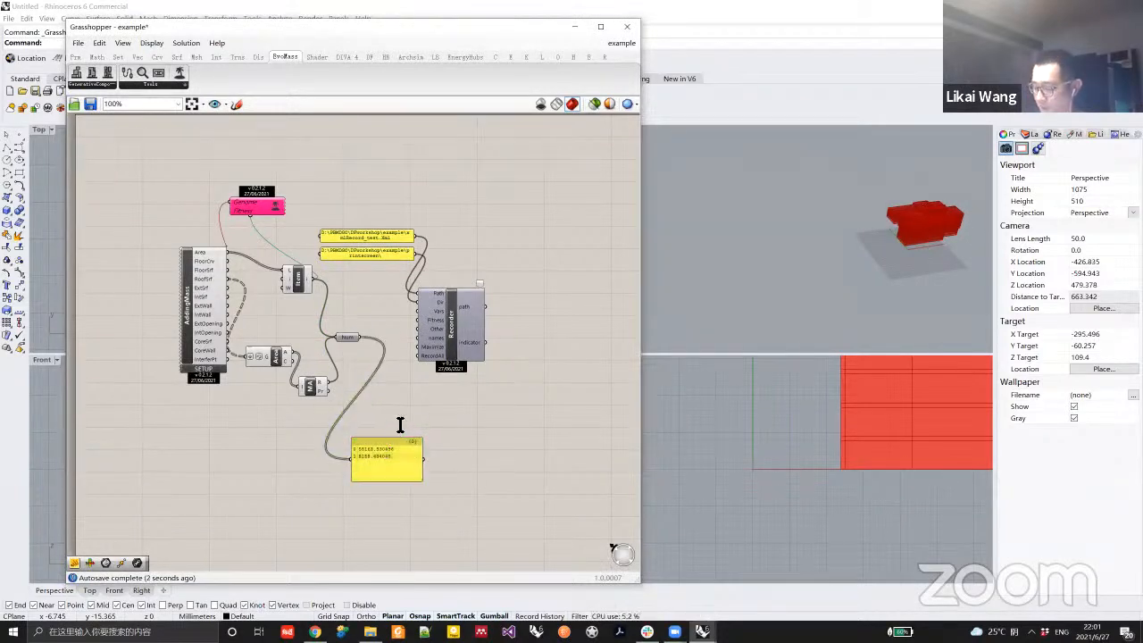
# Add an empty panel below the Number parameter and feed the Number values into the recorder's Other input.
pyautogui.doubleClick(393, 415)
pyautogui.write('pan')
pyautogui.click(384, 407)
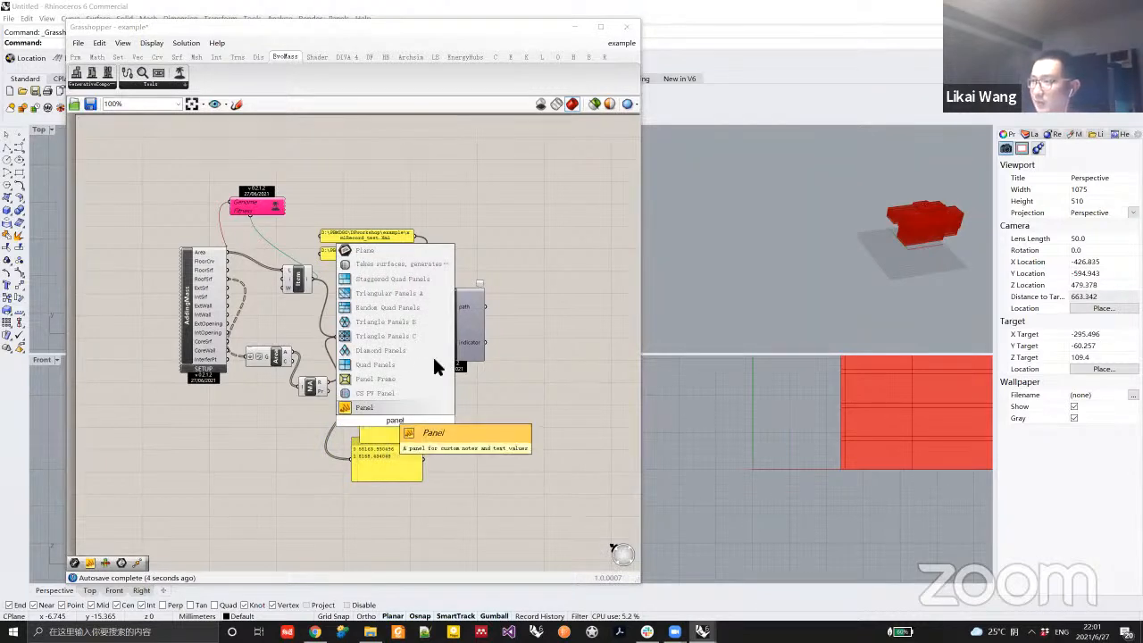
pyautogui.moveTo(389, 420); pyautogui.dragTo(377, 407)
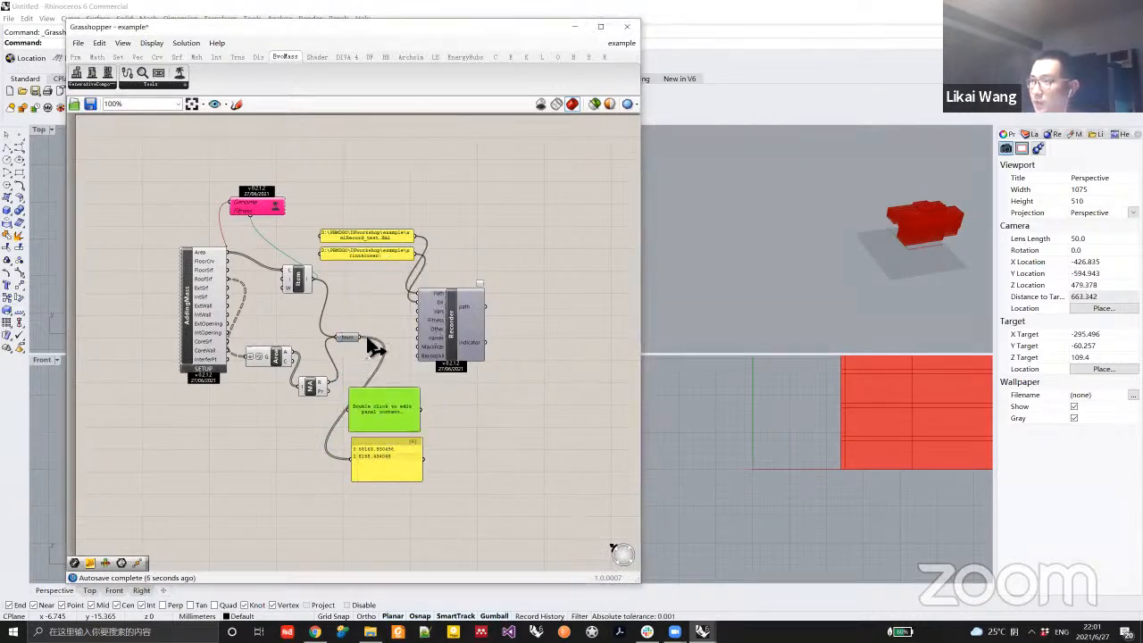
pyautogui.moveTo(362, 337); pyautogui.dragTo(416, 334)
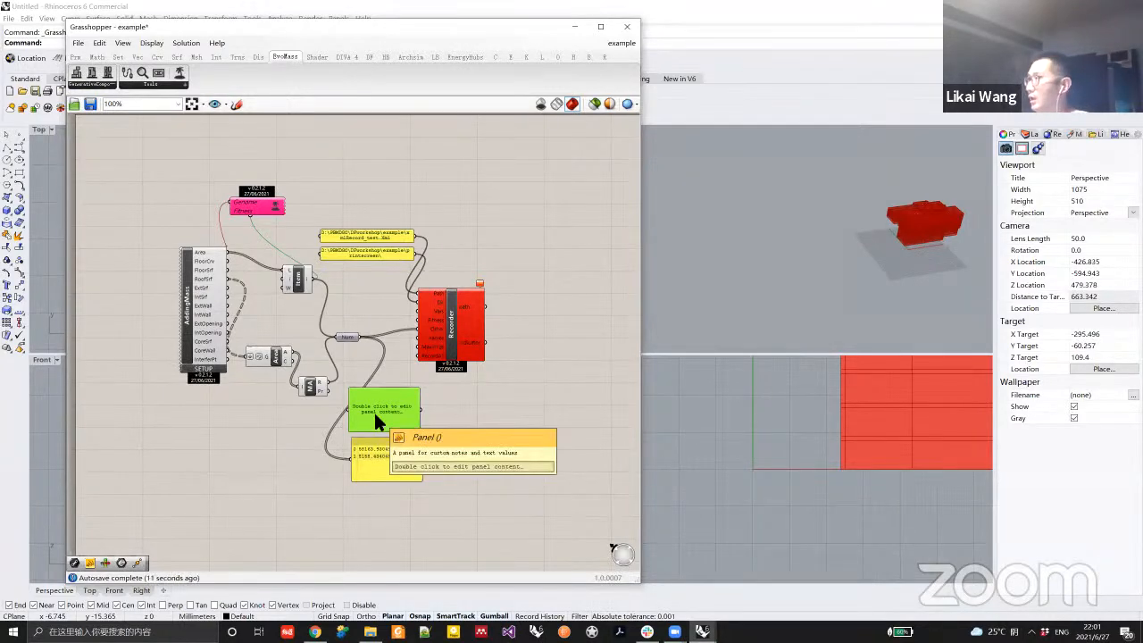
# Enter gross_area and roof_area on separate lines in the empty panel.
pyautogui.rightClick(373, 409)
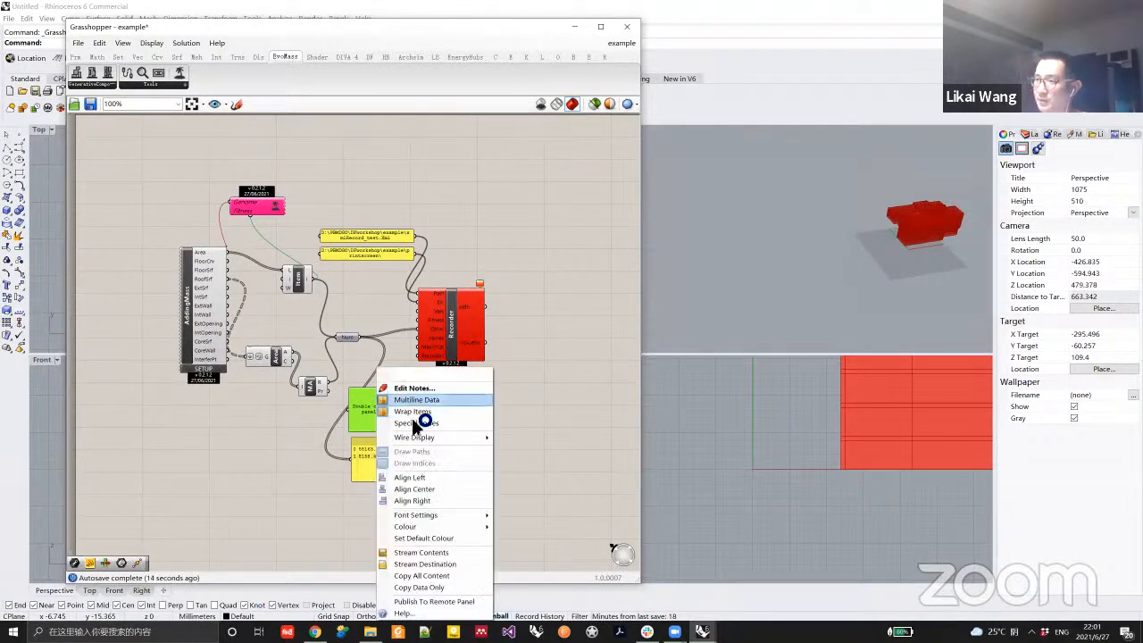
pyautogui.doubleClick(360, 404)
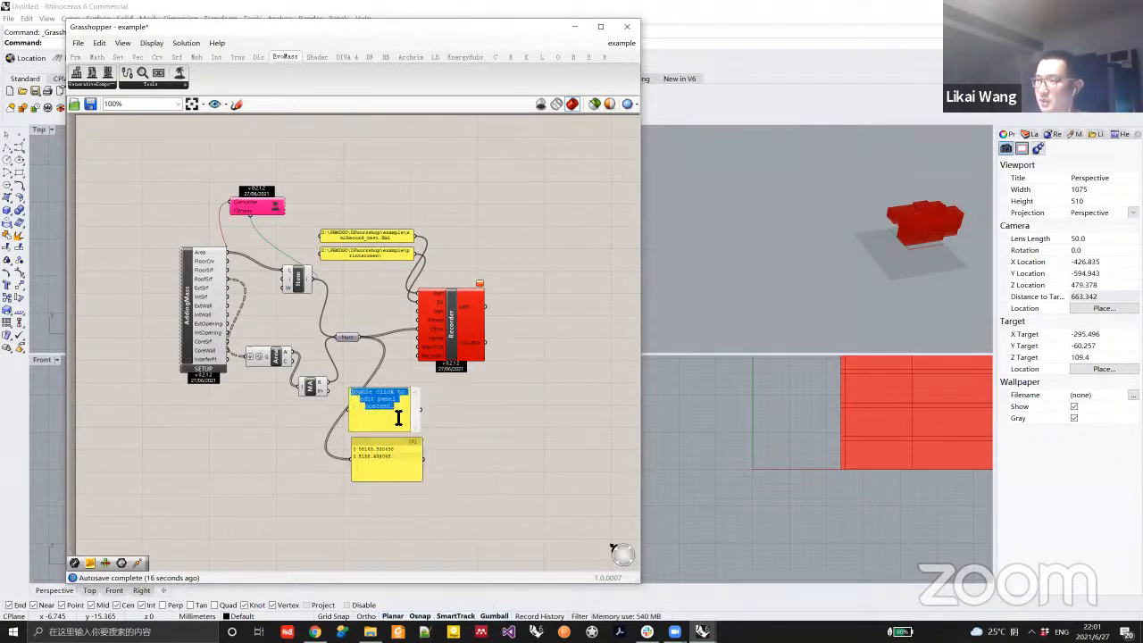
pyautogui.write('gross')
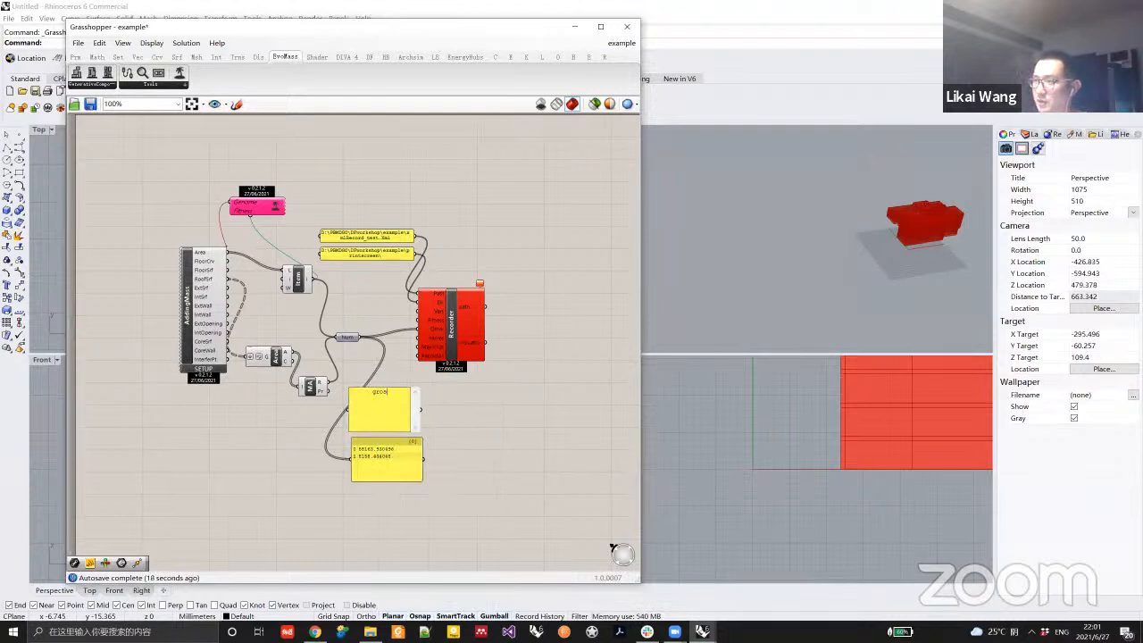
pyautogui.write('_area')
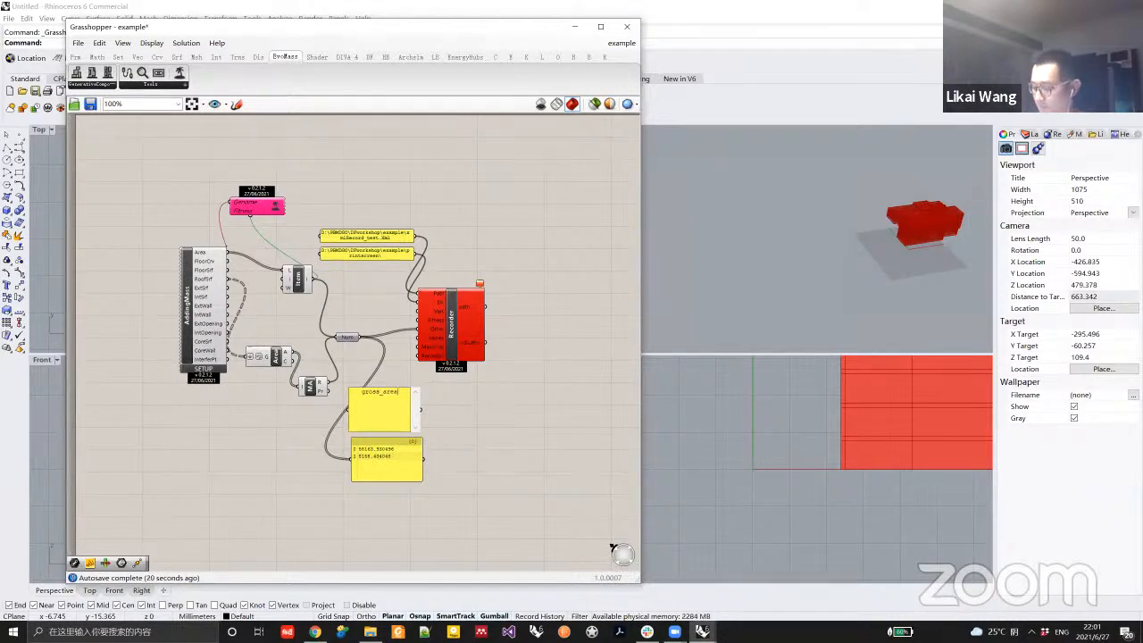
pyautogui.press('Return')
pyautogui.write('roof_area')
pyautogui.click(448, 415)
# Turn off Multiline Data for the gross_area and roof_area panel and feed it into the recorder's names input.
pyautogui.rightClick(393, 401)
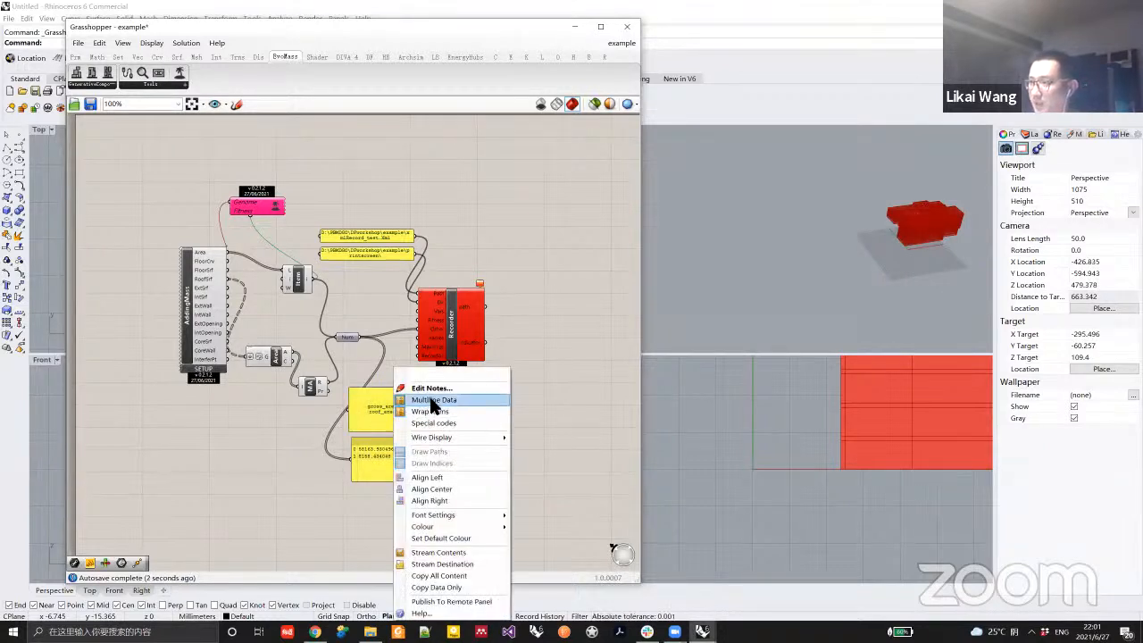
pyautogui.click(443, 399)
pyautogui.moveTo(421, 409); pyautogui.dragTo(420, 344)
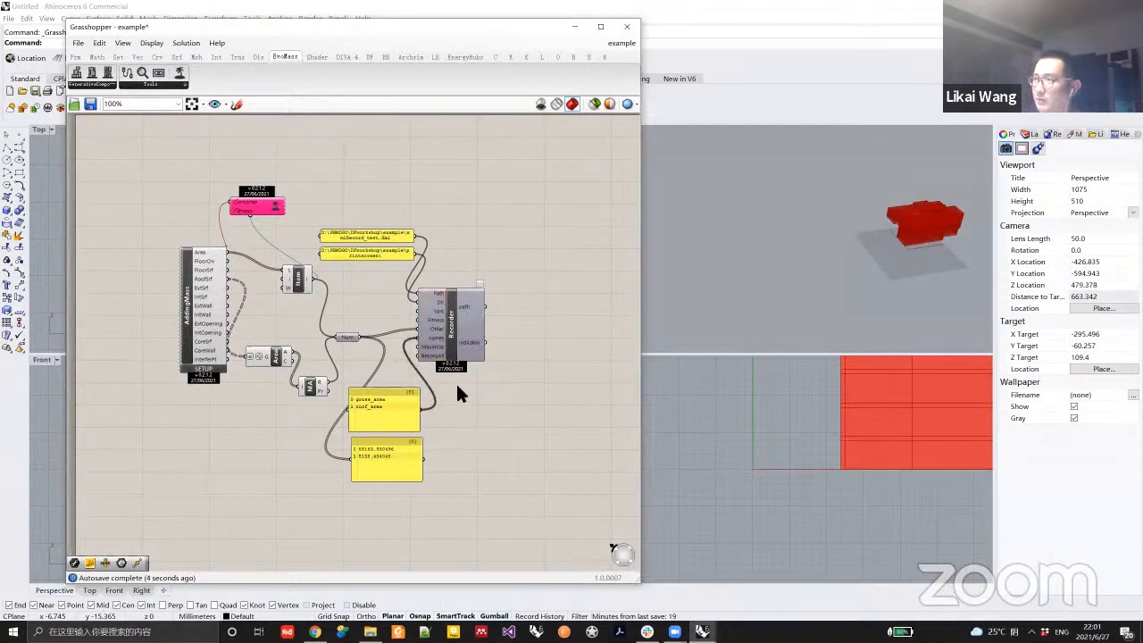
# Show the recorder's indicator output in a copied panel beside it, and feed the Item output into the recorder's Fitness input.
pyautogui.click(393, 456)
pyautogui.hotkey('ctrl', 'c')
pyautogui.hotkey('ctrl', 'v')
pyautogui.moveTo(486, 342); pyautogui.dragTo(512, 425)
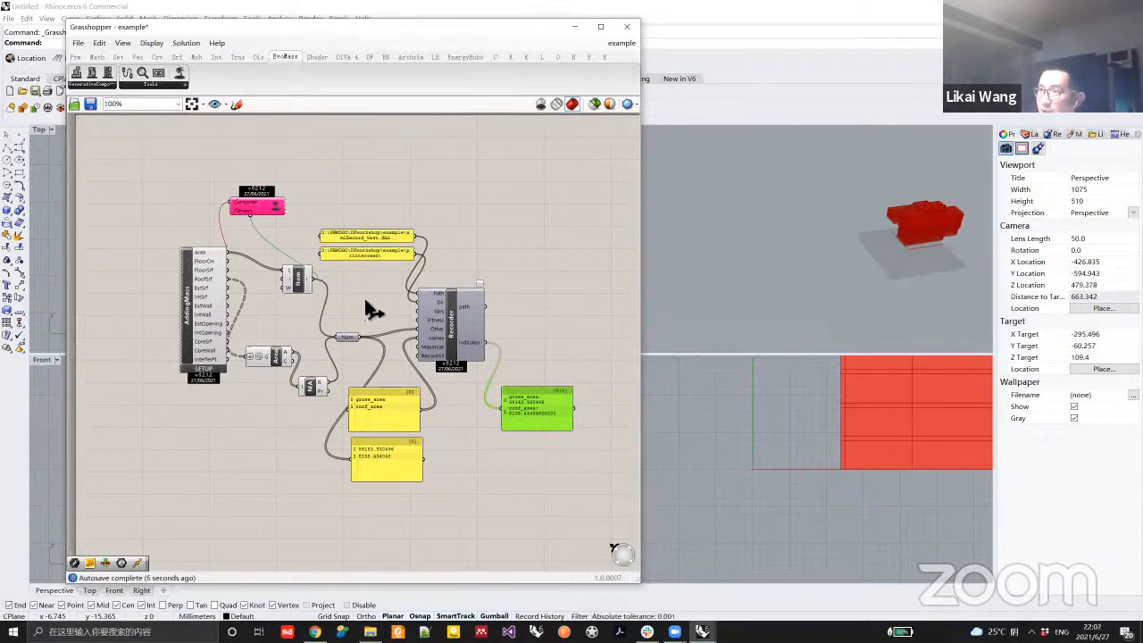
pyautogui.moveTo(406, 321); pyautogui.dragTo(311, 279)
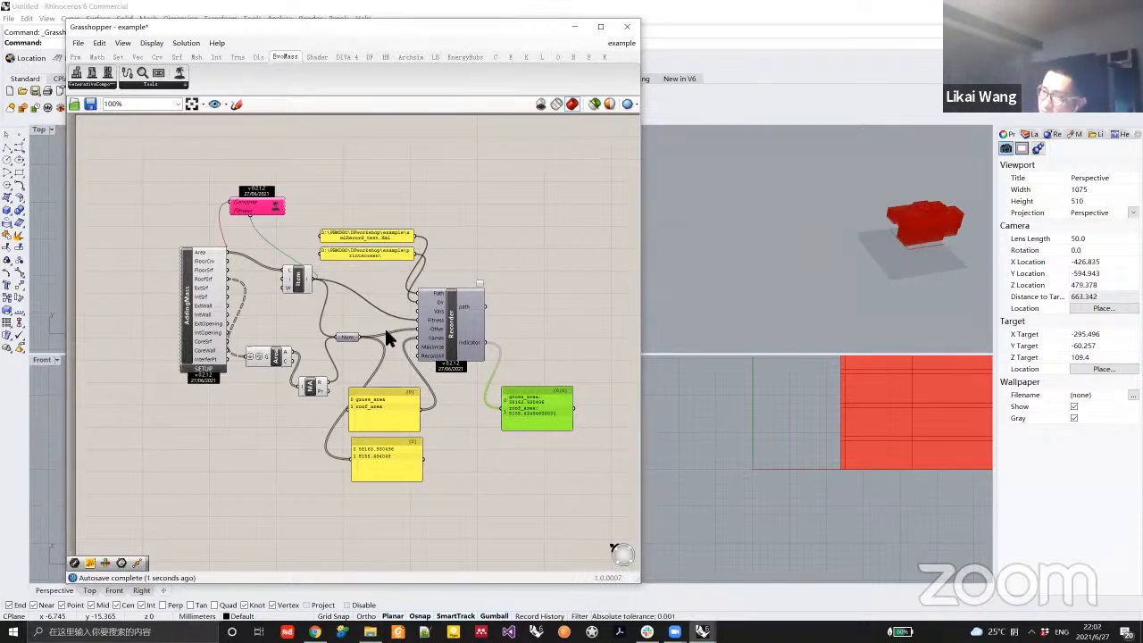
# Switch to File Explorer, launch Notepad, decline the Notepad++ update, and open xmlRecord_test.Xml from the example folder in Notepad.
pyautogui.click(369, 631)
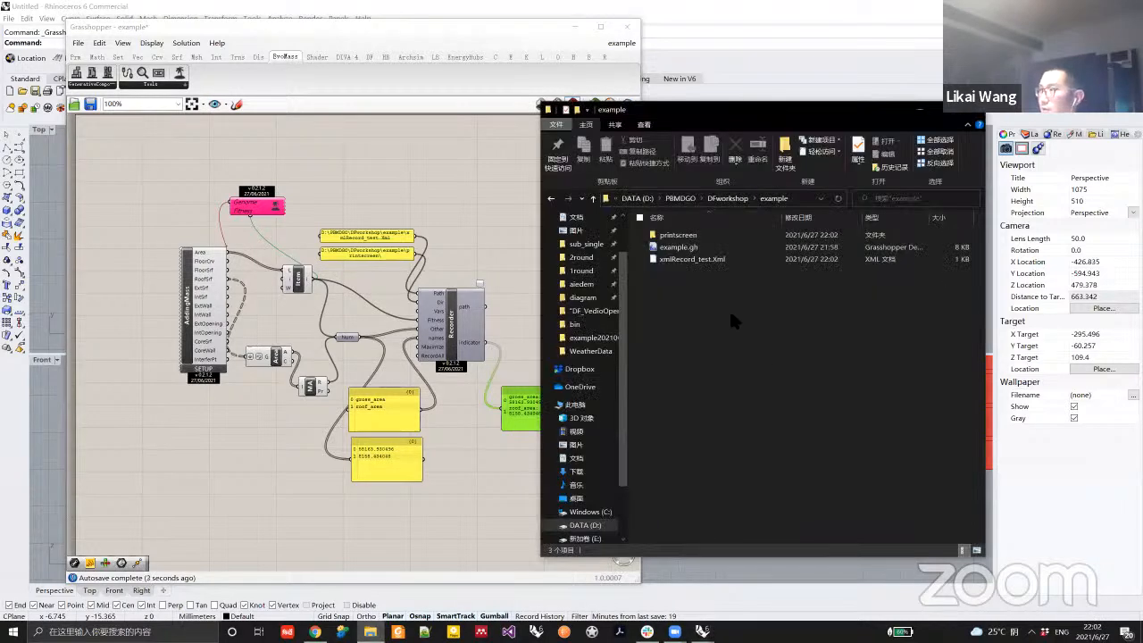
pyautogui.click(710, 266)
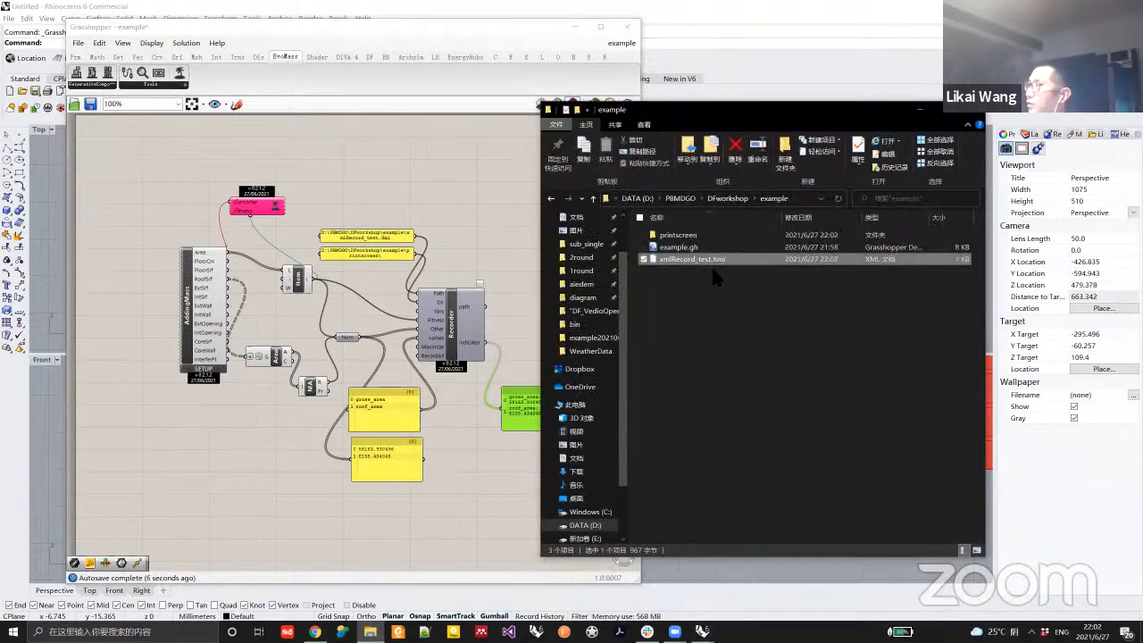
pyautogui.click(425, 631)
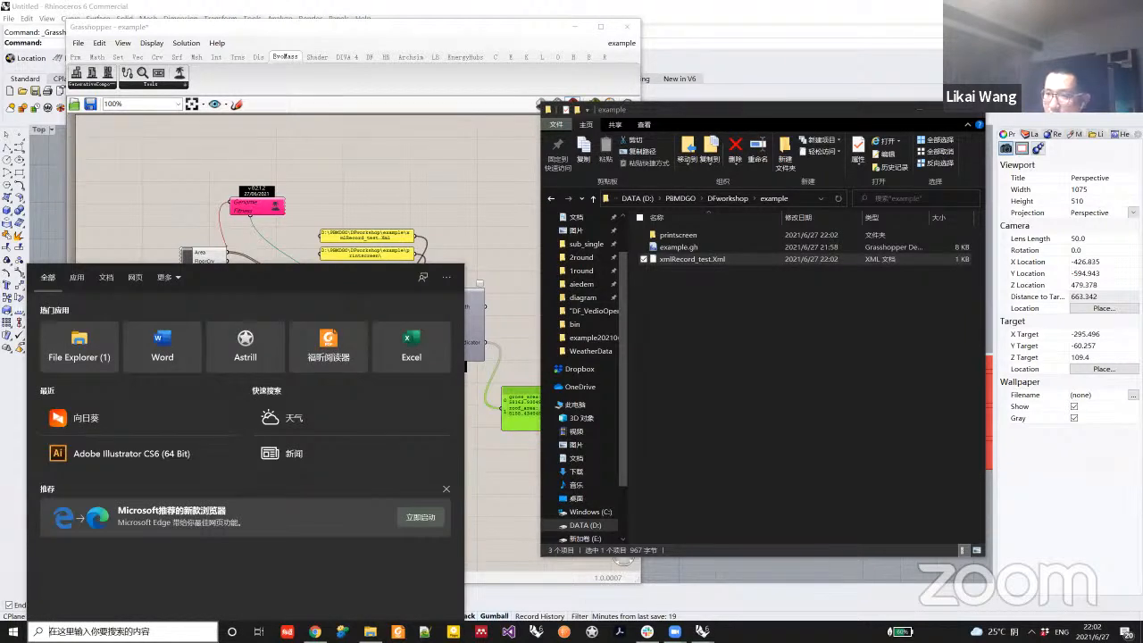
pyautogui.write('note')
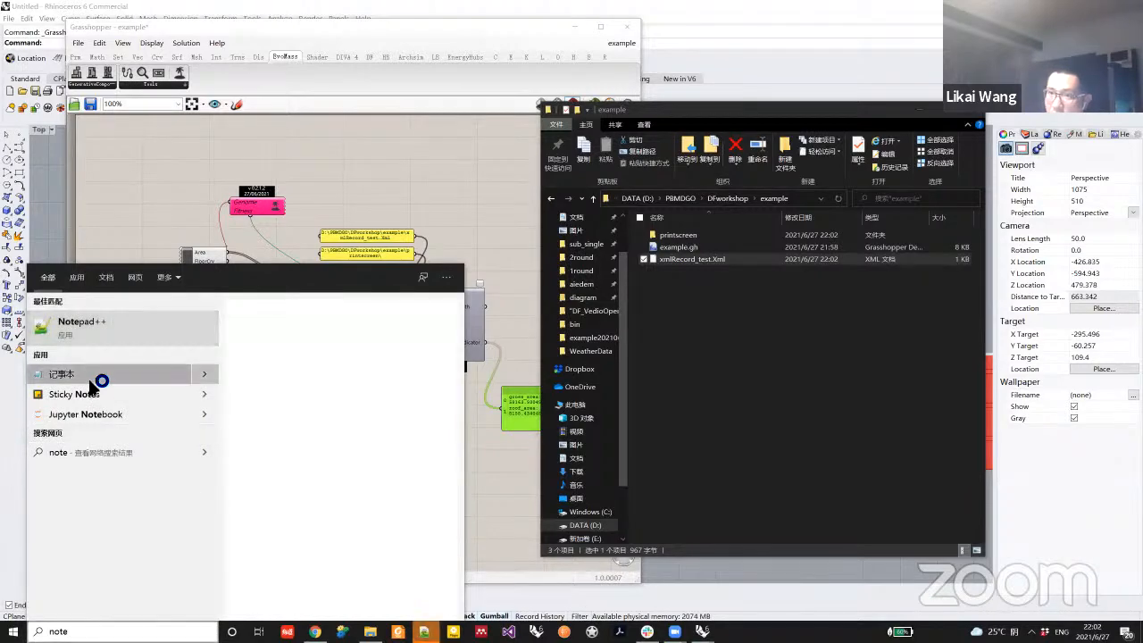
pyautogui.click(120, 373)
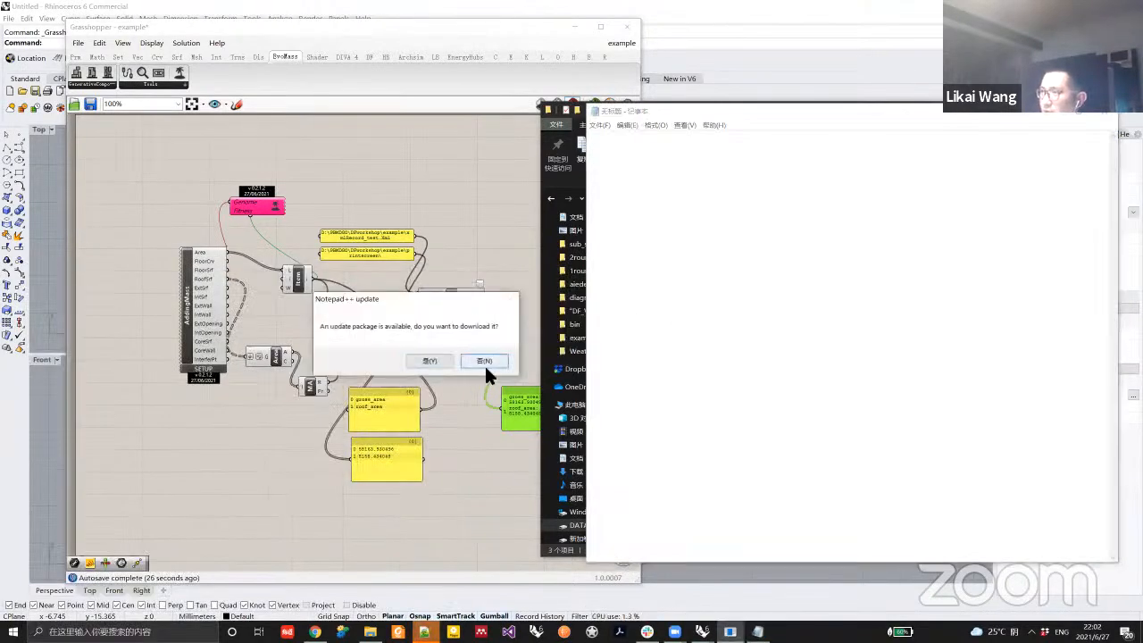
pyautogui.click(484, 363)
pyautogui.moveTo(682, 113); pyautogui.dragTo(258, 119)
pyautogui.moveTo(743, 259); pyautogui.dragTo(400, 302)
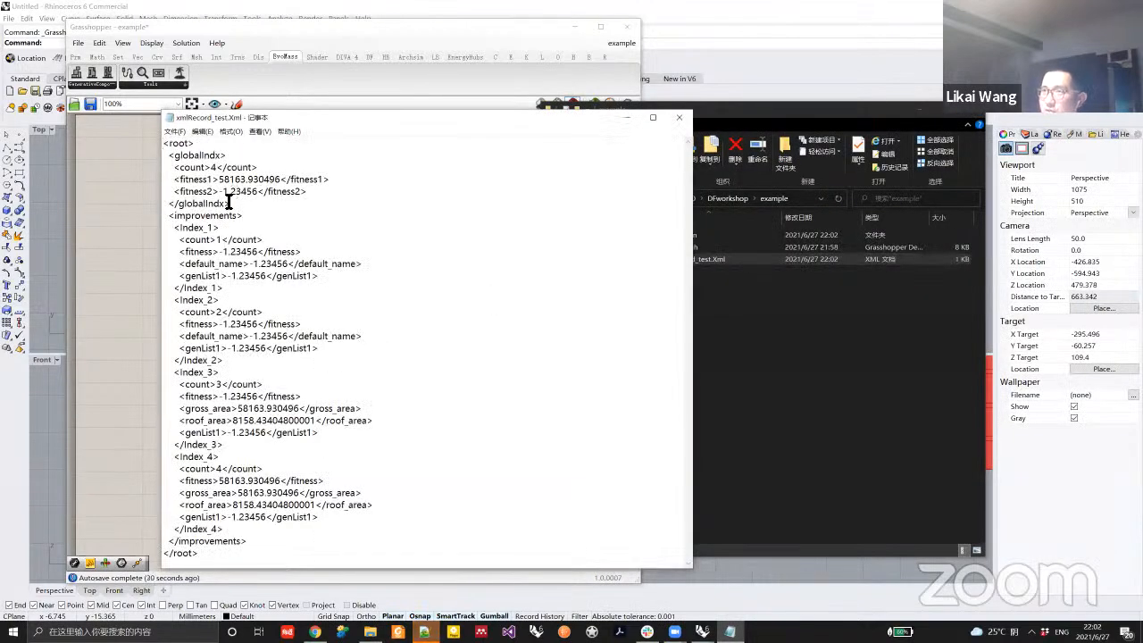
# Examine the gross_area, roof_area, fitness and count entries of Index_4 in the XML record, and close the file.
pyautogui.moveTo(181, 491); pyautogui.dragTo(394, 519)
pyautogui.click(199, 500)
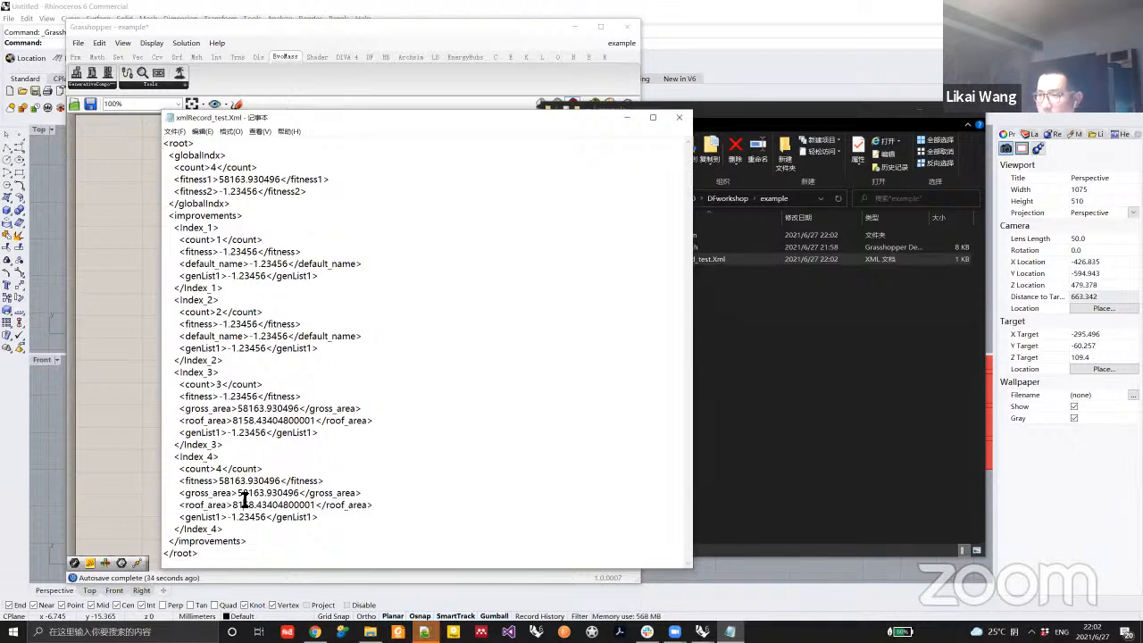
pyautogui.doubleClick(251, 493)
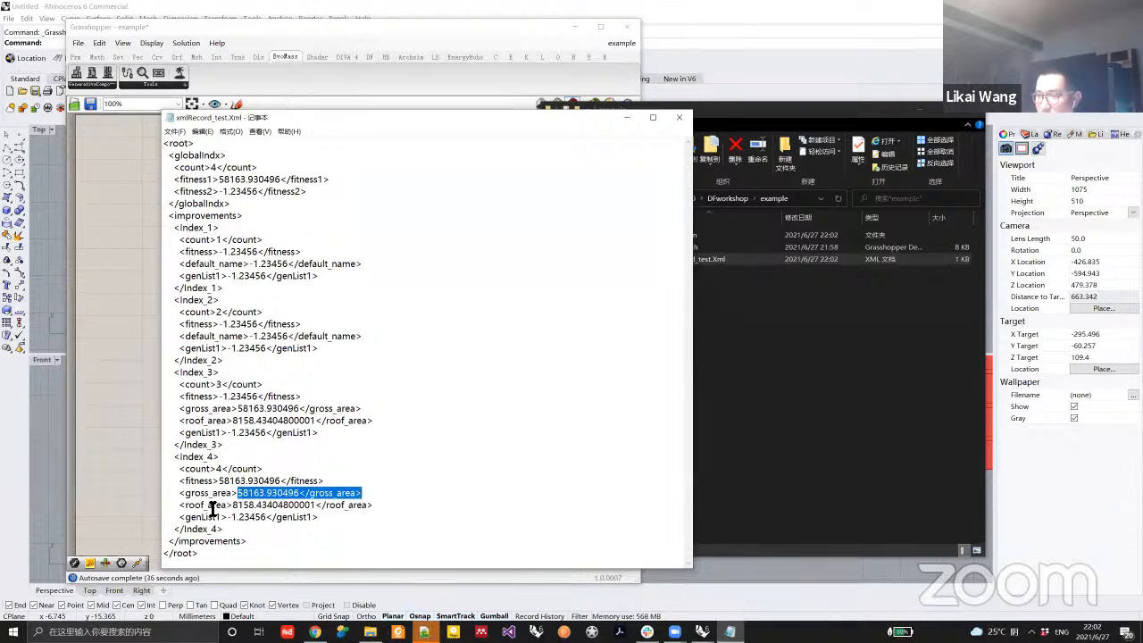
pyautogui.moveTo(181, 506); pyautogui.dragTo(262, 507)
pyautogui.moveTo(383, 512); pyautogui.dragTo(380, 509)
pyautogui.moveTo(199, 482); pyautogui.dragTo(330, 486)
pyautogui.moveTo(216, 469); pyautogui.dragTo(230, 473)
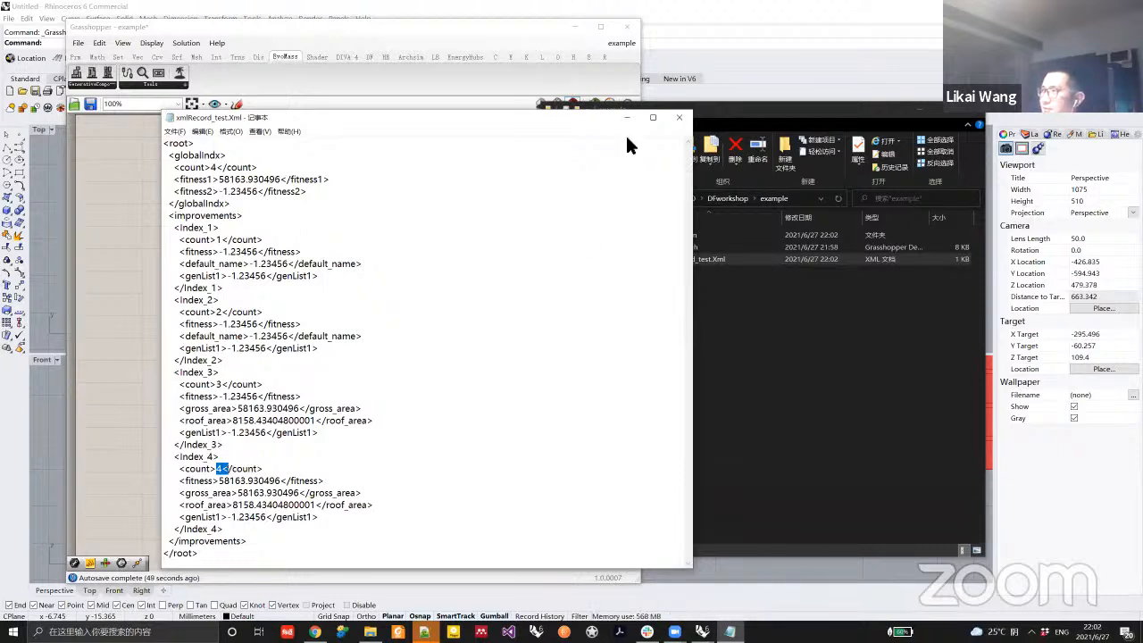
pyautogui.click(679, 117)
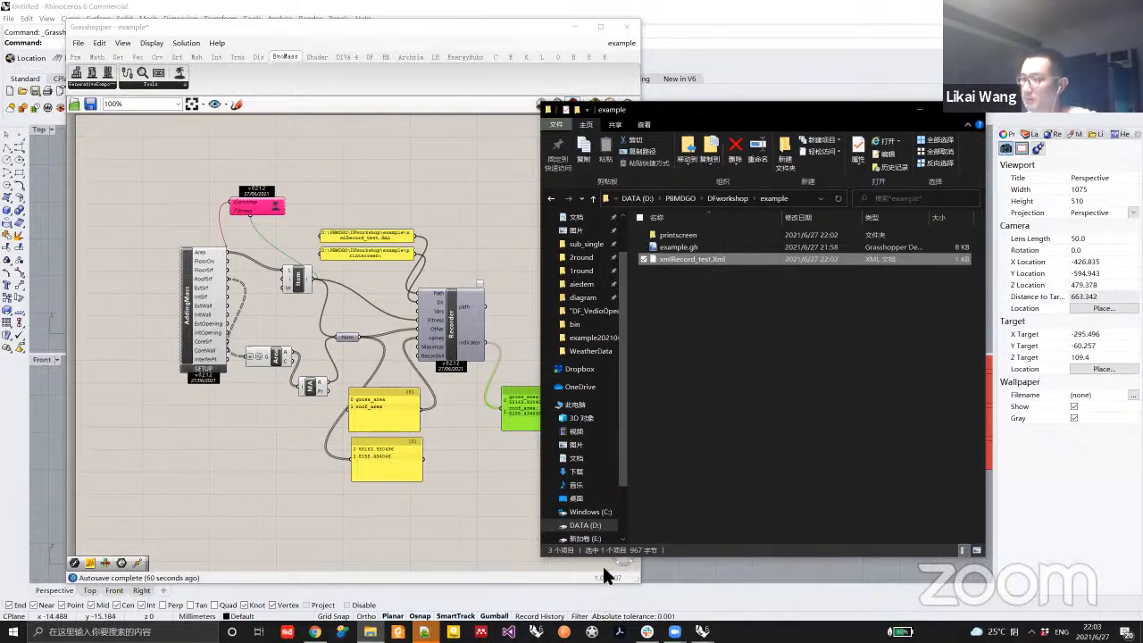
# View the 4.bmp screenshot saved in the printscreen folder, and close the image viewer.
pyautogui.click(688, 261)
pyautogui.click(695, 277)
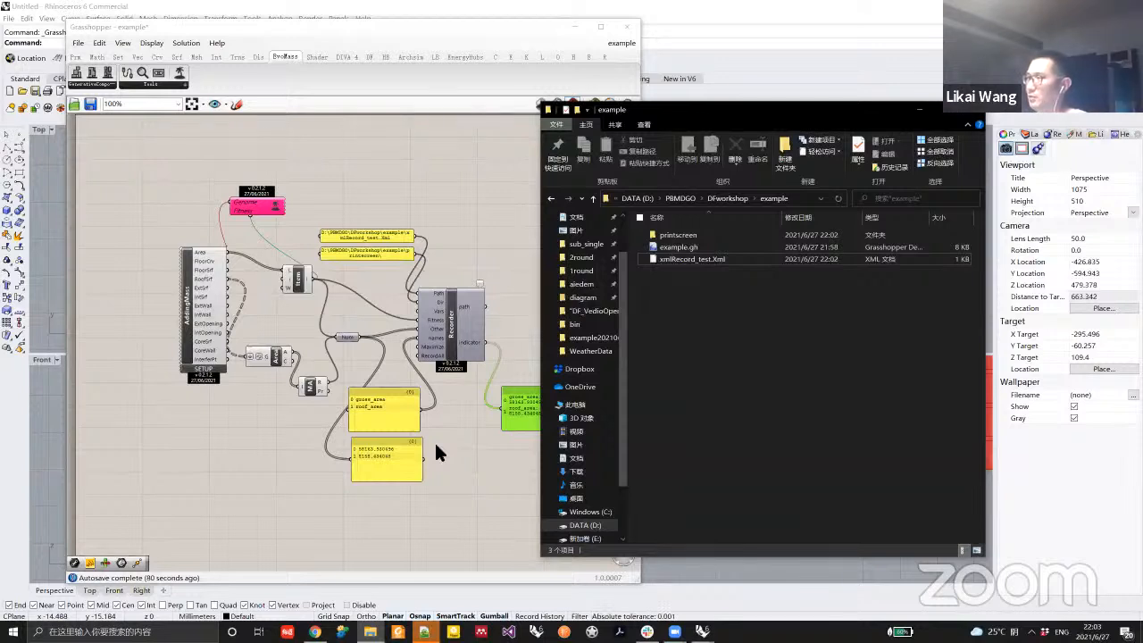
pyautogui.click(677, 236)
pyautogui.doubleClick(677, 235)
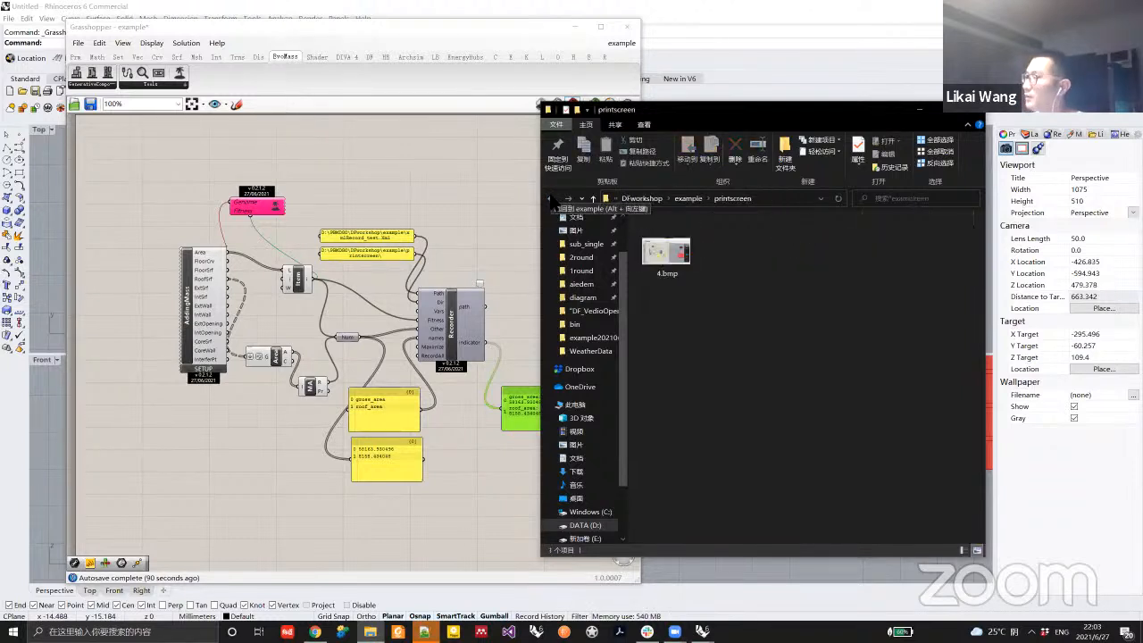
pyautogui.click(668, 253)
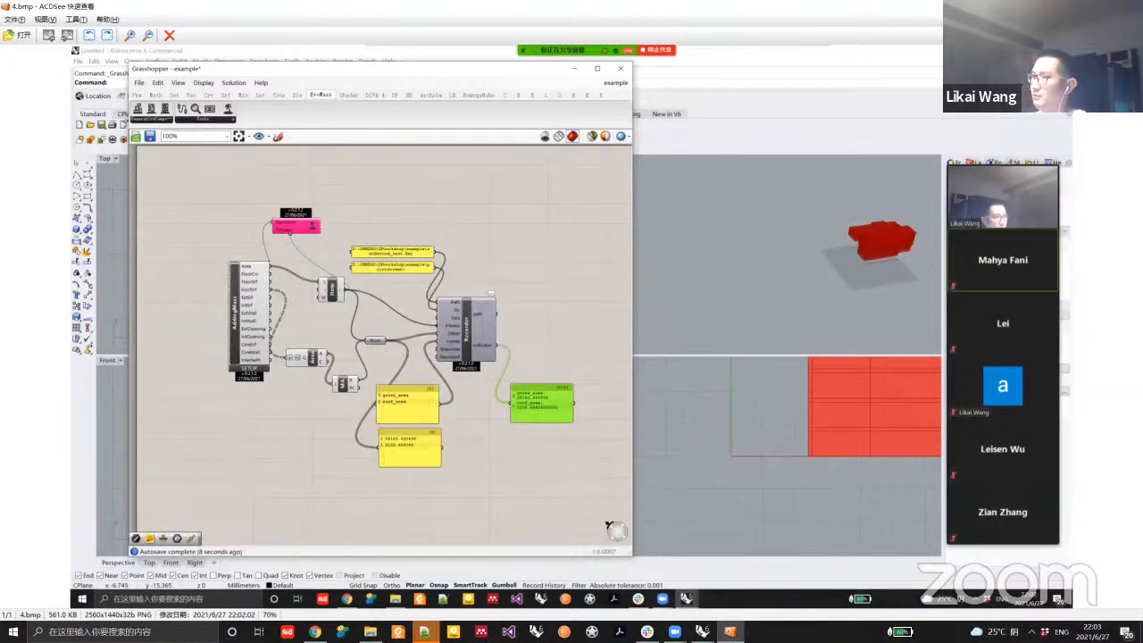
pyautogui.press('Escape')
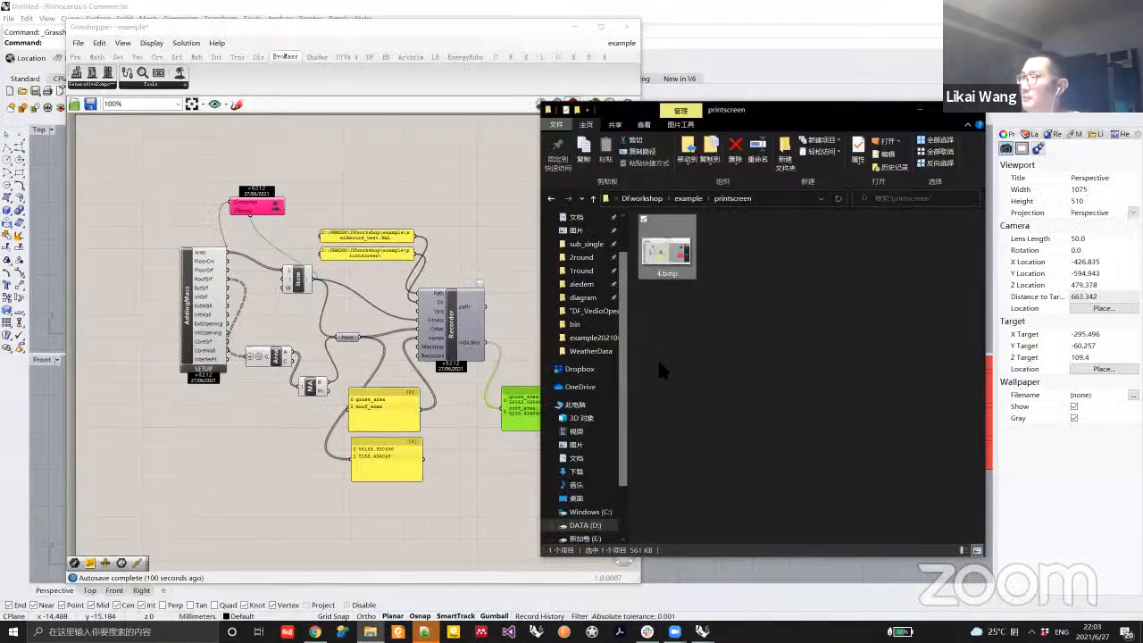
# Return to the example folder and delete the printscreen folder and xmlRecord_test.Xml.
pyautogui.click(551, 198)
pyautogui.click(679, 260)
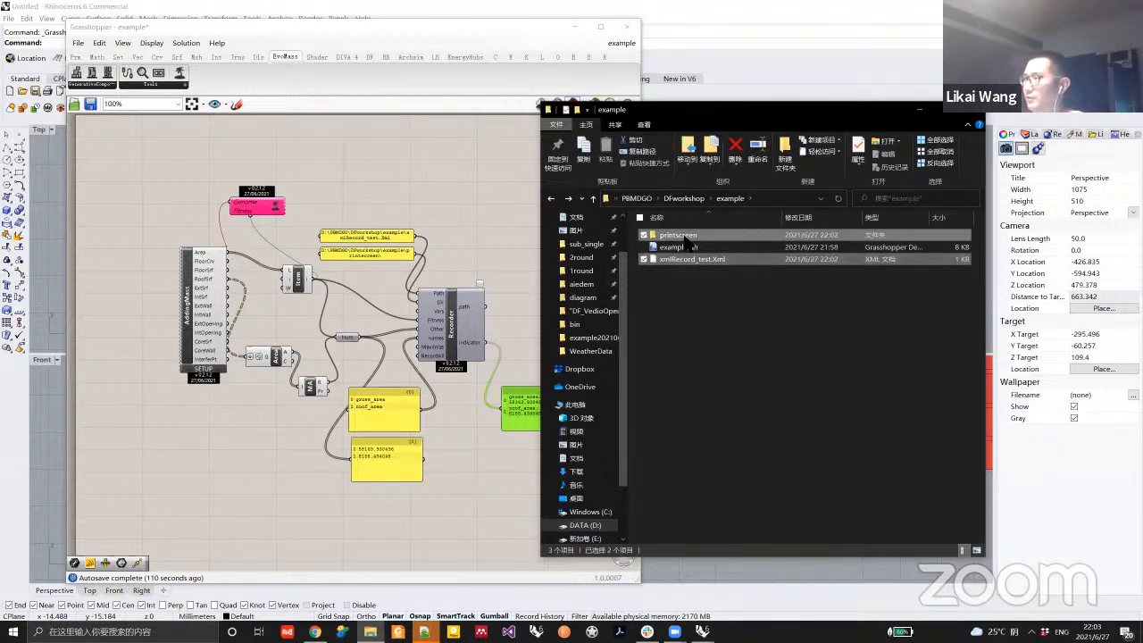
pyautogui.press('Delete')
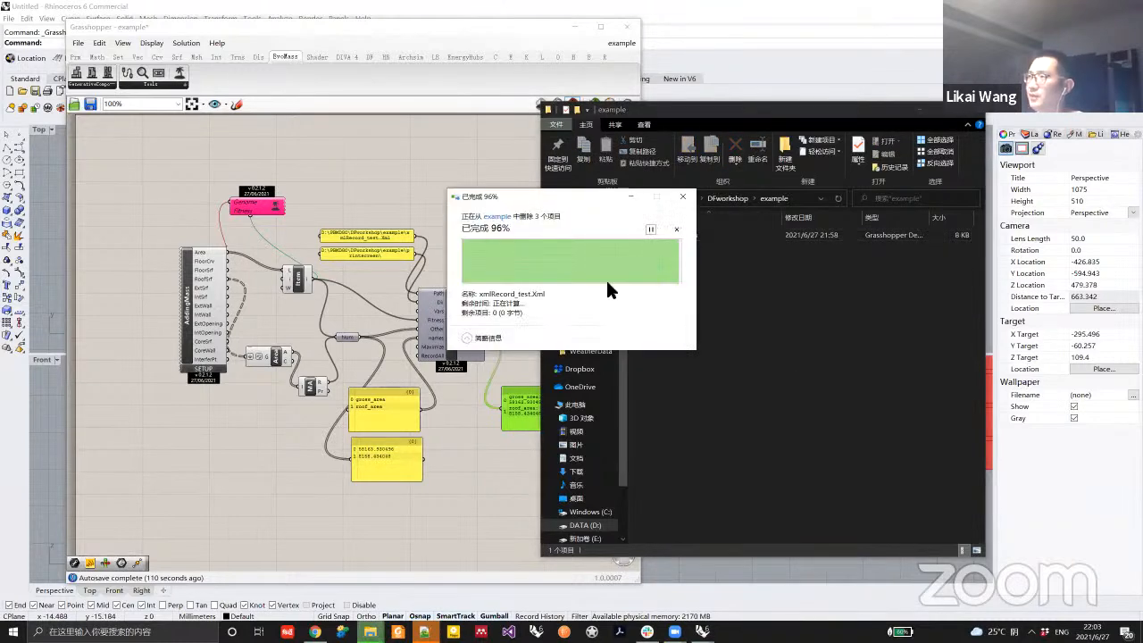
# Switch back to Grasshopper, open the optimizer's SSIEA settings, and start the optimization.
pyautogui.click(273, 208)
pyautogui.doubleClick(274, 208)
pyautogui.click(134, 94)
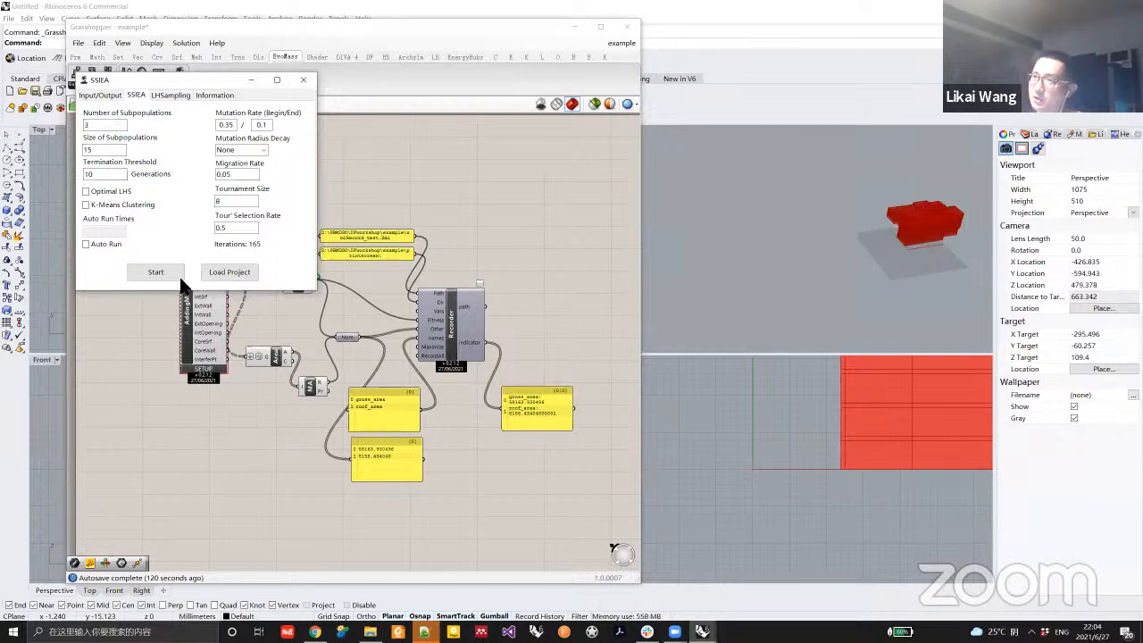
pyautogui.click(157, 272)
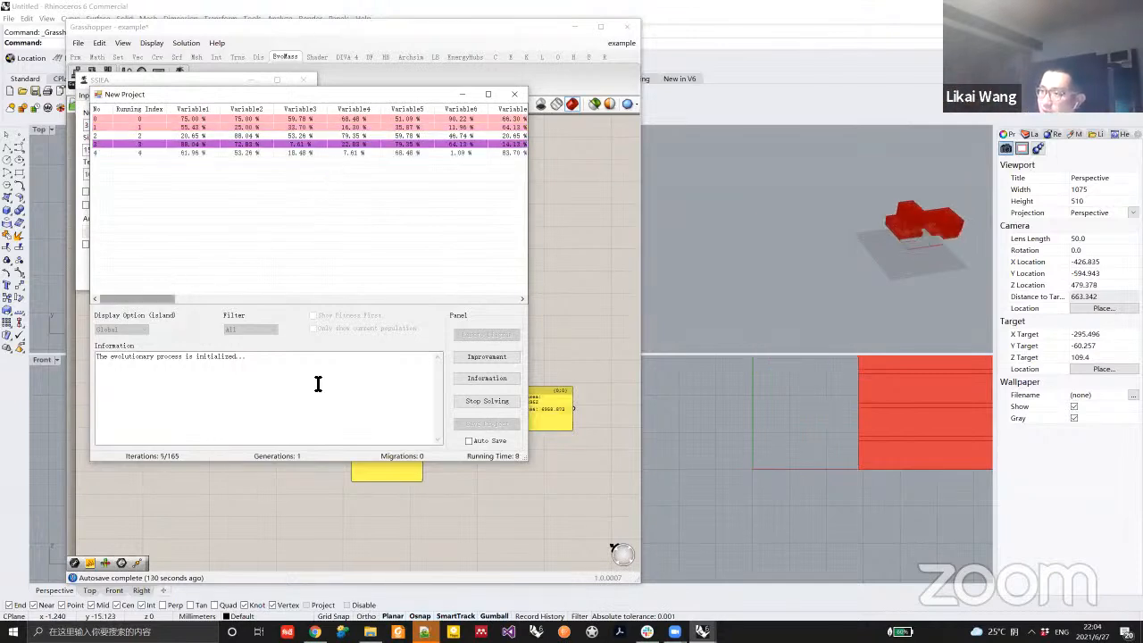
# Switch to File Explorer and open the printscreen folder generated by the running optimization.
pyautogui.click(369, 631)
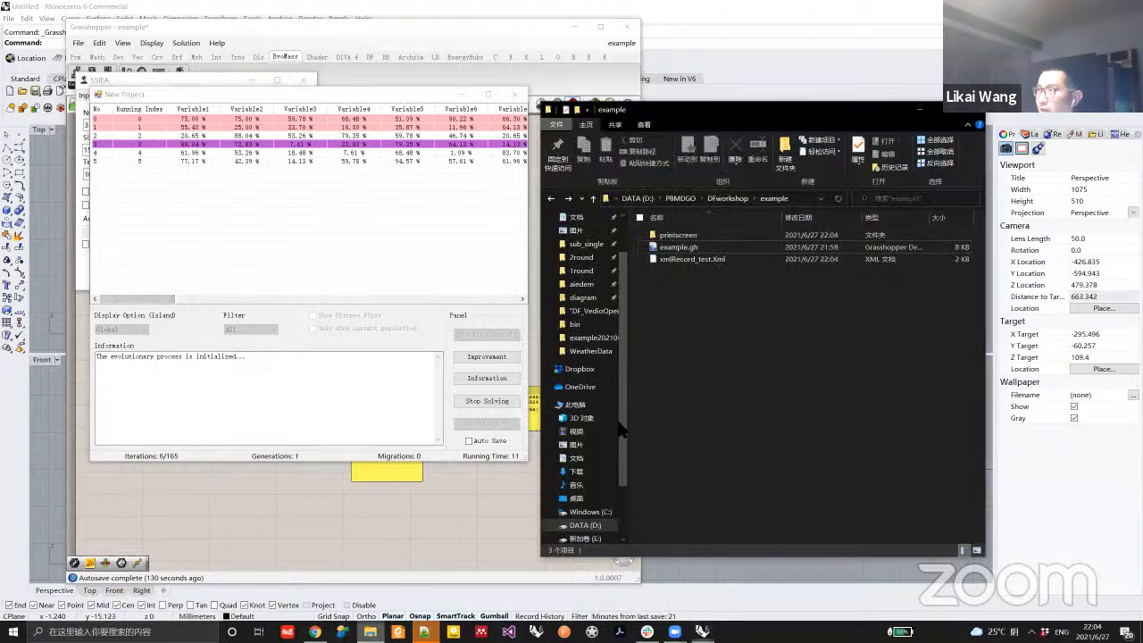
pyautogui.click(684, 235)
pyautogui.doubleClick(685, 237)
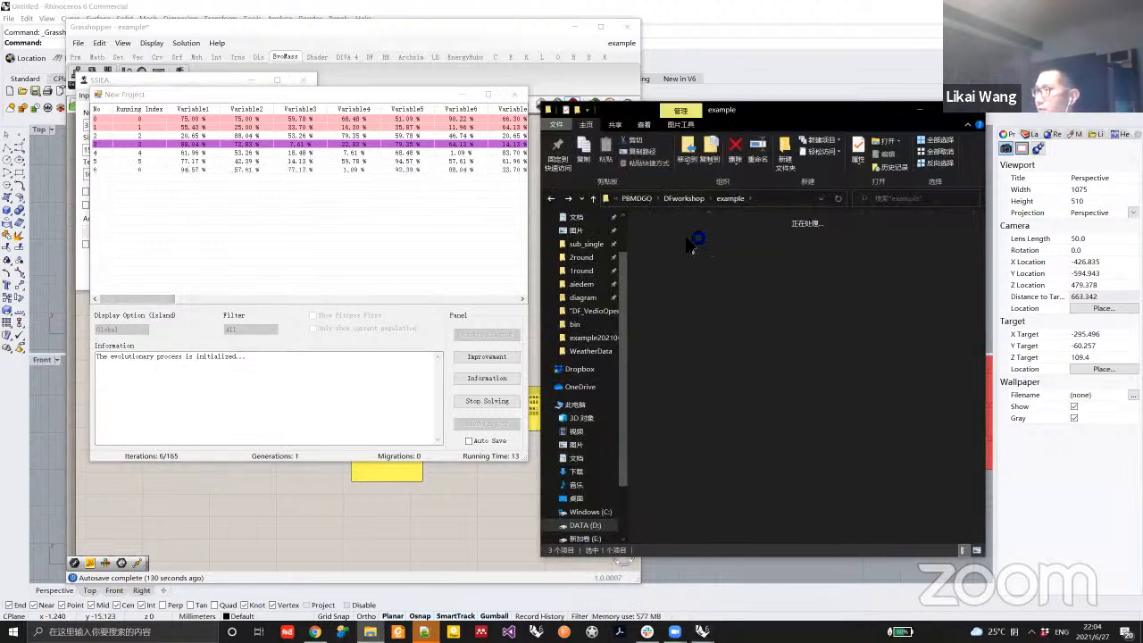
# Return to the example folder and open the backup folder written by the running optimization.
pyautogui.click(550, 198)
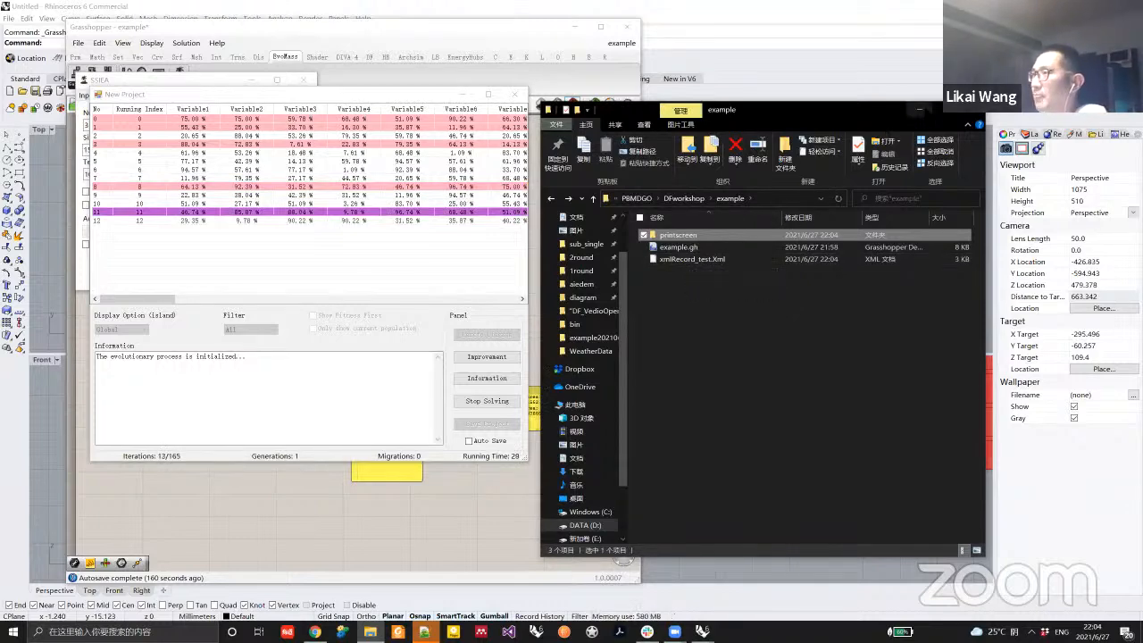
pyautogui.click(502, 296)
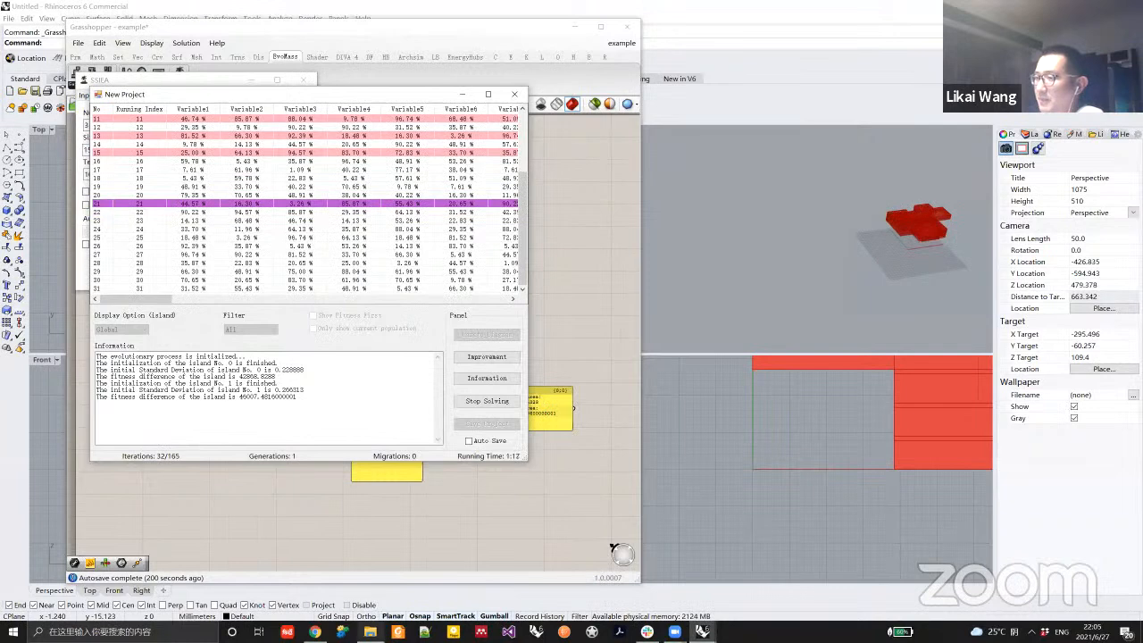
pyautogui.click(369, 631)
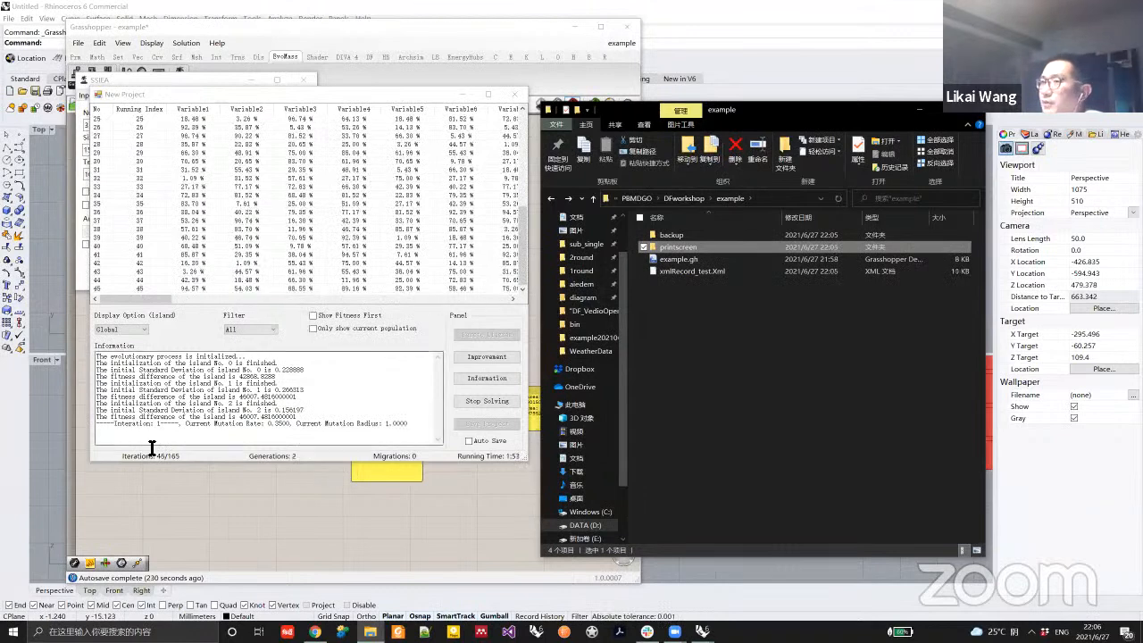
pyautogui.click(687, 237)
pyautogui.doubleClick(689, 237)
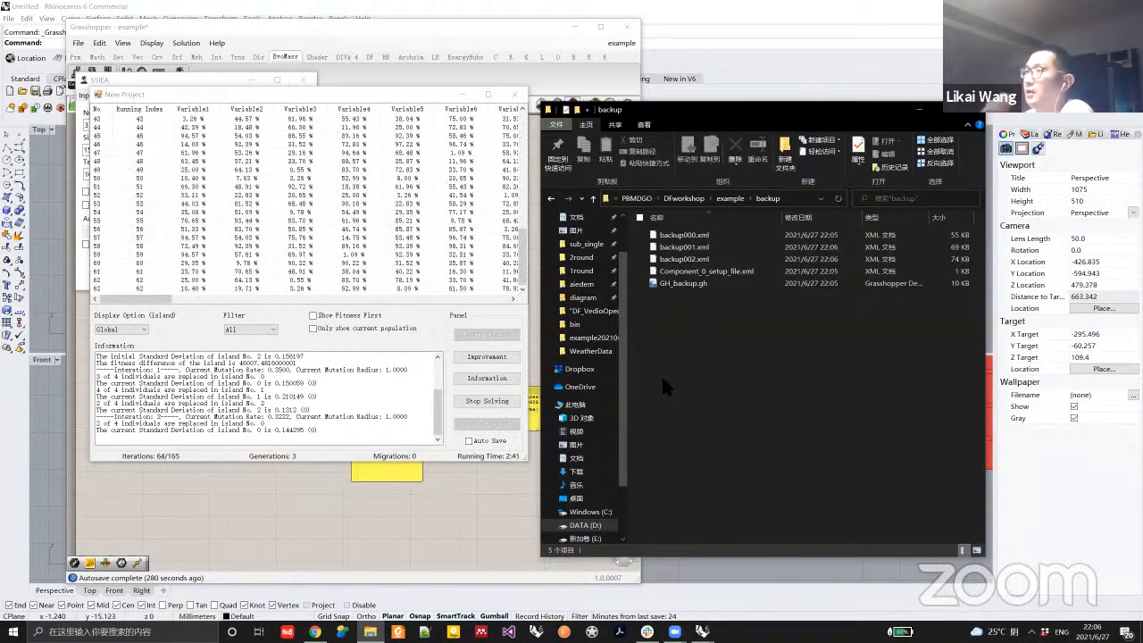
# Stop the running optimization and close the SSIEA optimizer windows.
pyautogui.click(495, 398)
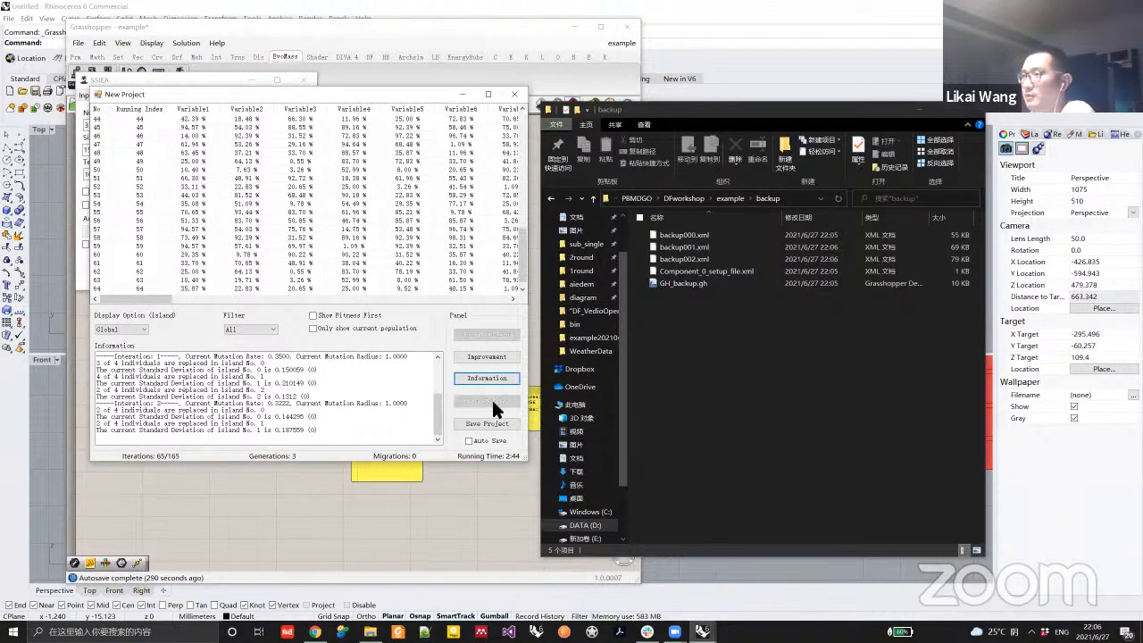
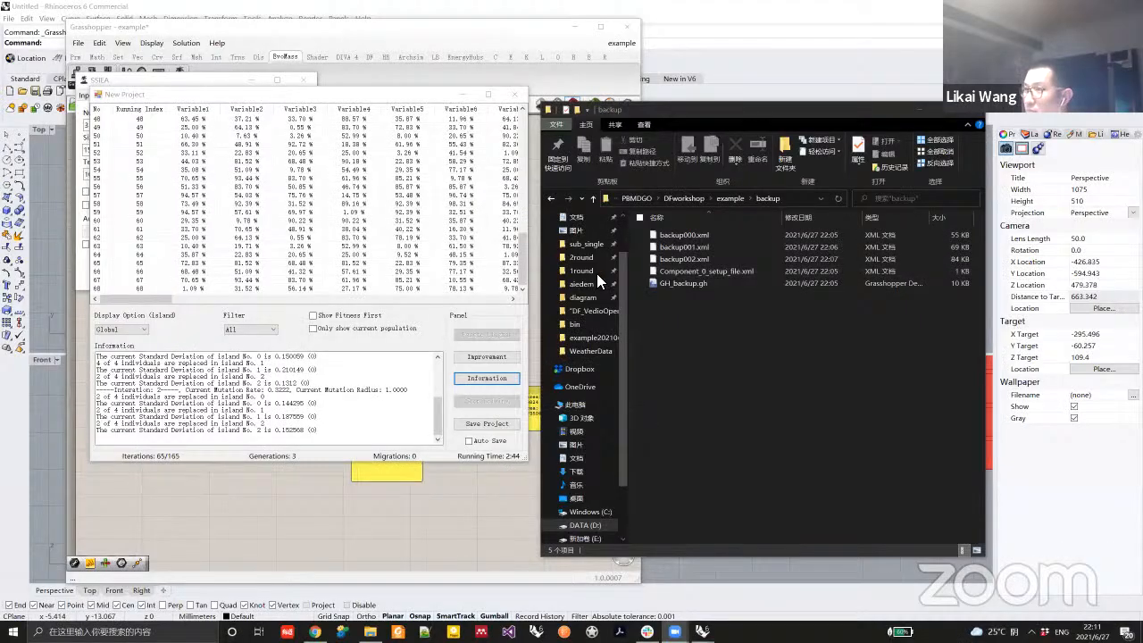
pyautogui.click(676, 570)
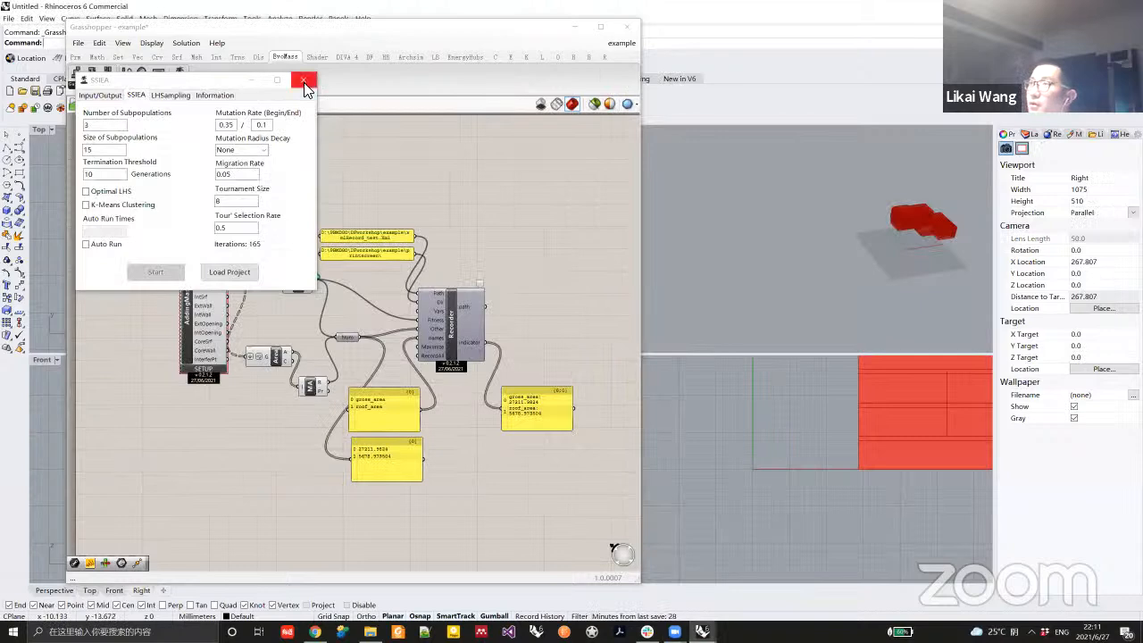
pyautogui.click(302, 81)
# Close the example definition without saving its changes.
pyautogui.click(625, 46)
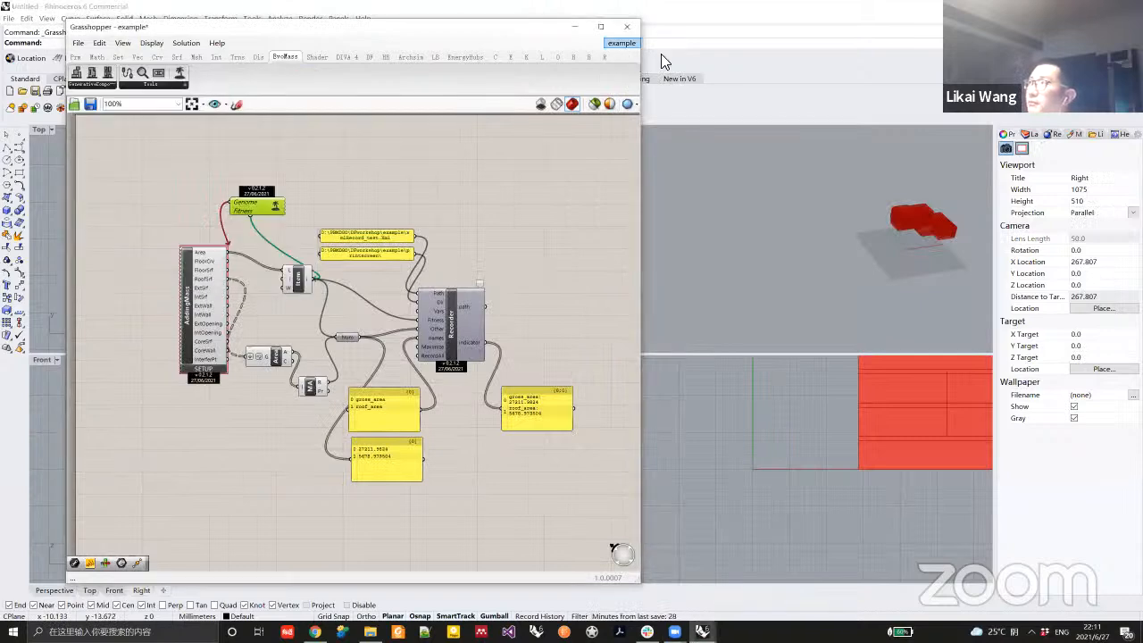
pyautogui.click(684, 60)
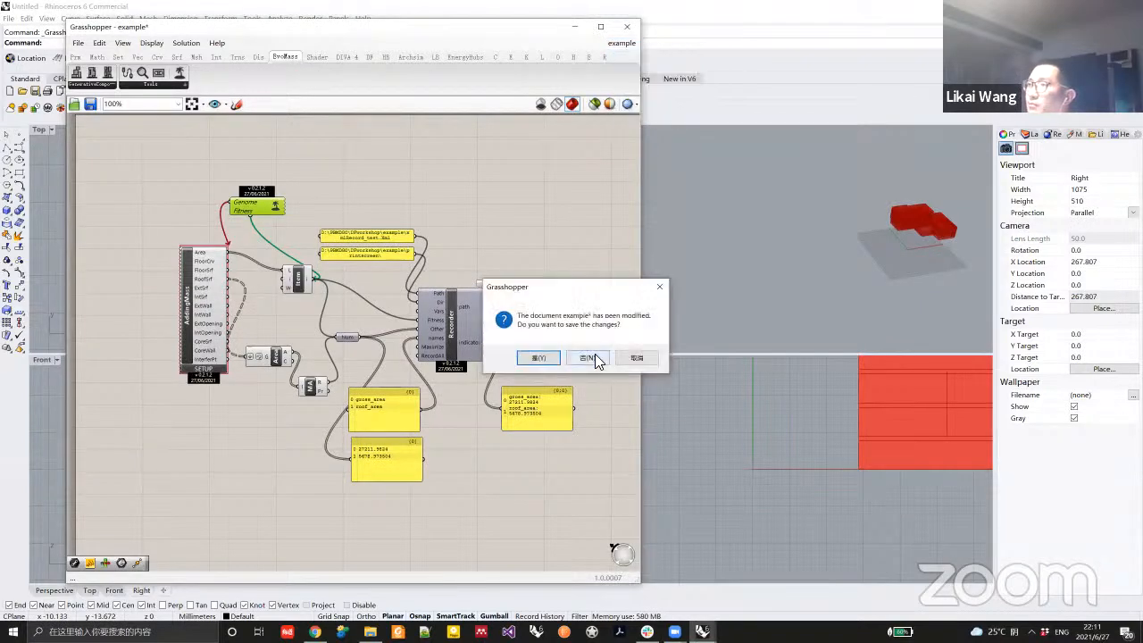
pyautogui.click(590, 357)
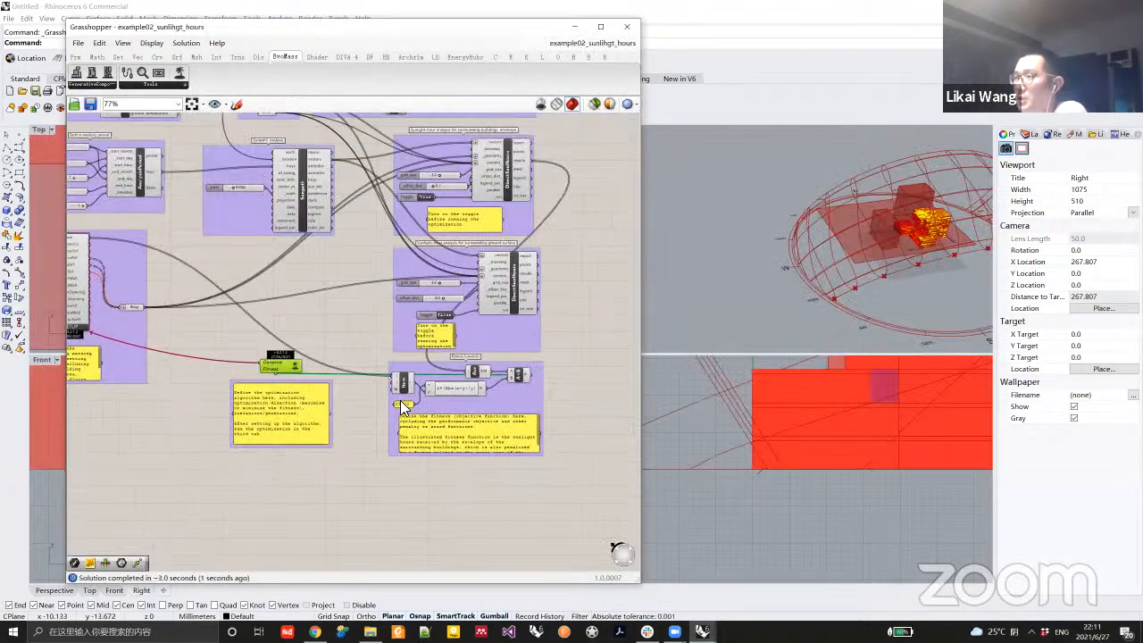
# Examine the fitness function group in the sunlight hours definition, including its expression and explanatory note.
pyautogui.scroll(3, 533, 391)
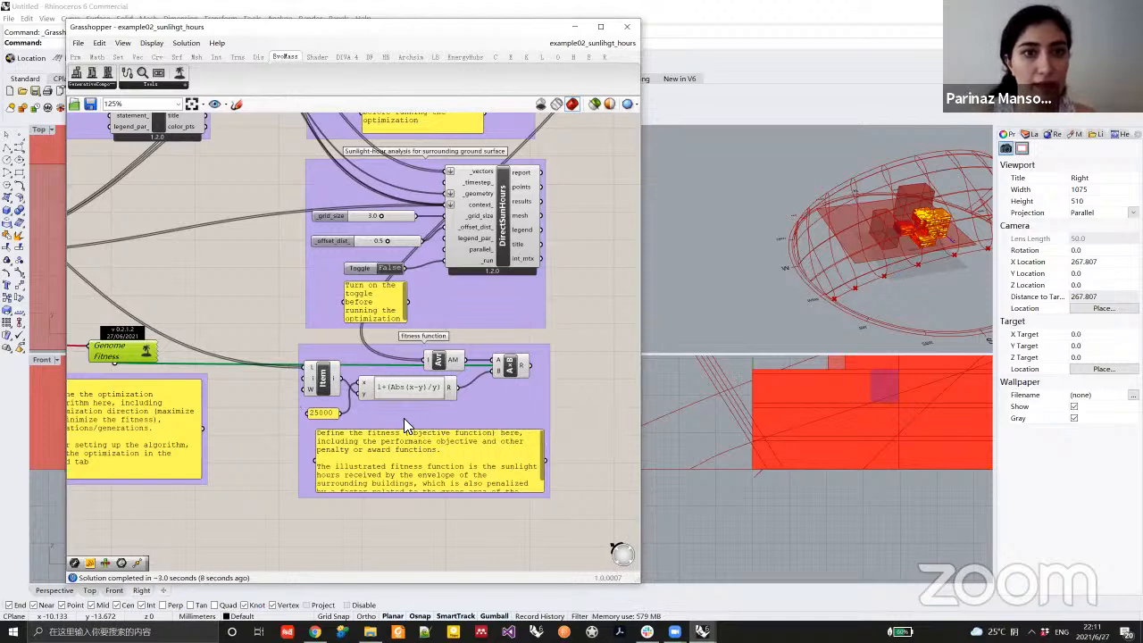
pyautogui.moveTo(350, 393); pyautogui.dragTo(367, 377, button='right')
pyautogui.scroll(-1, 341, 375)
pyautogui.scroll(1, 341, 375)
pyautogui.scroll(3, 369, 382)
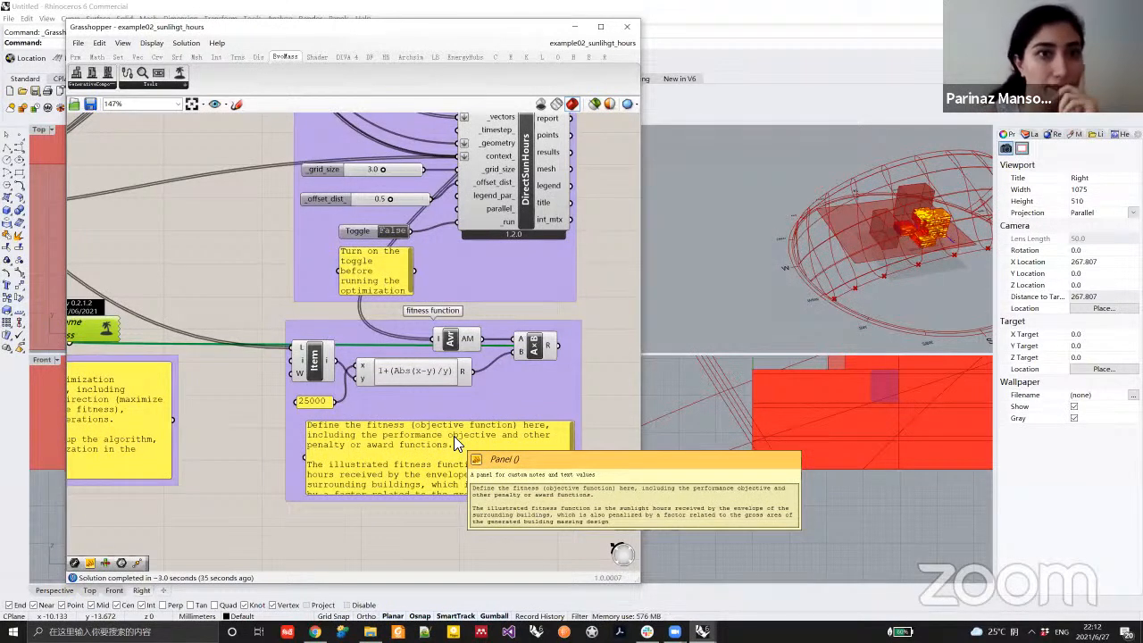
pyautogui.scroll(-4, 311, 266)
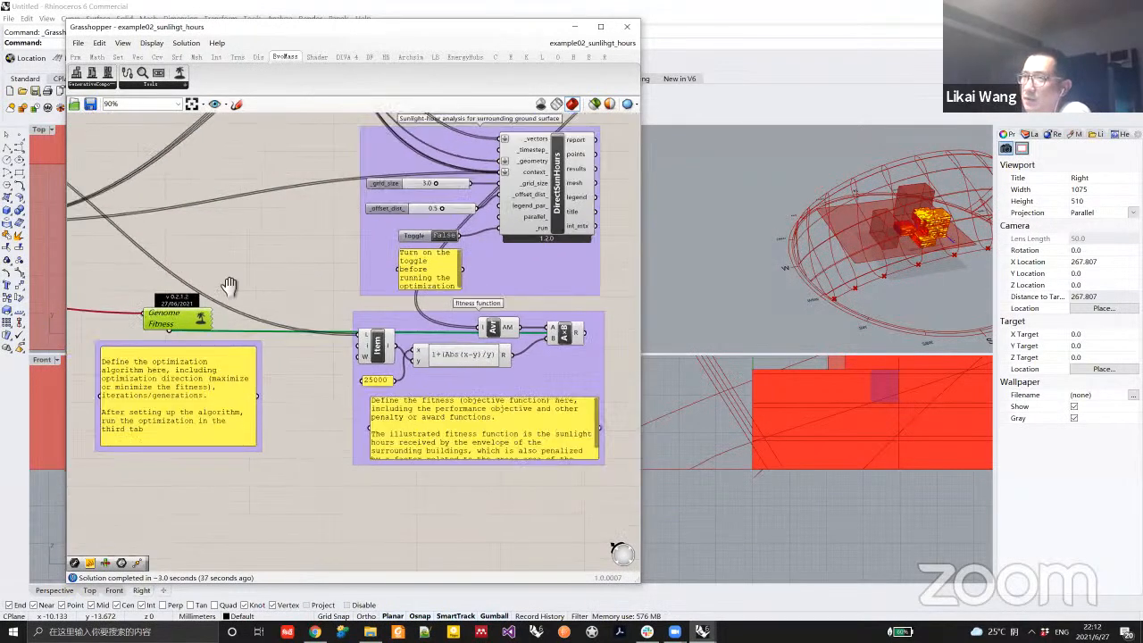
# Review the target gross area option in the AddingMass component's settings, and close the editor without changes.
pyautogui.click(159, 304)
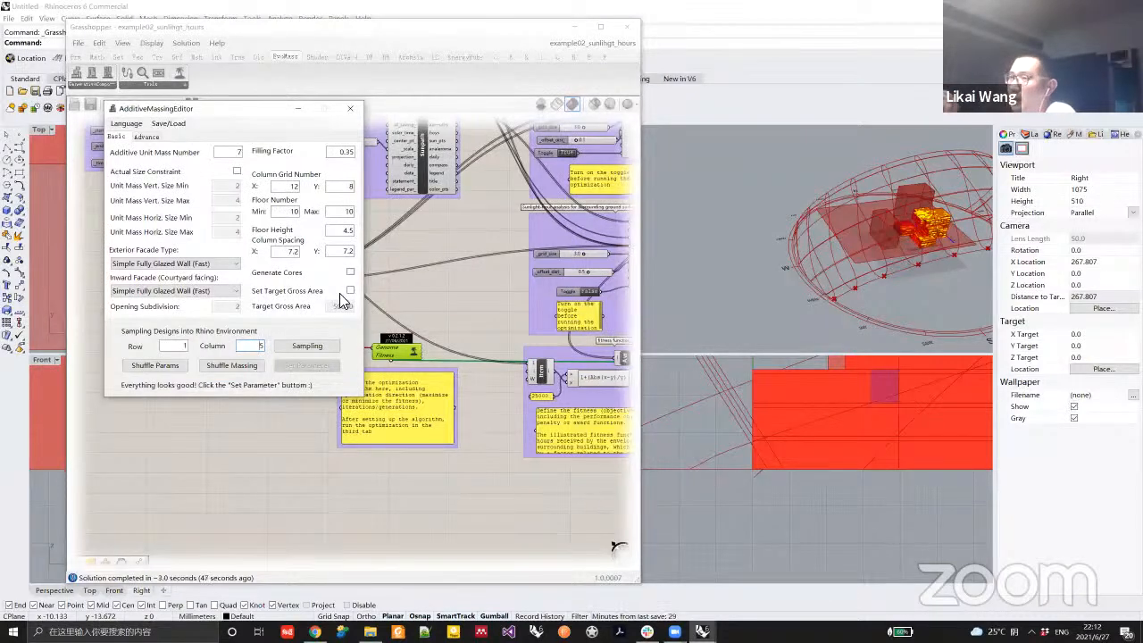
pyautogui.click(351, 111)
pyautogui.scroll(-5, 345, 351)
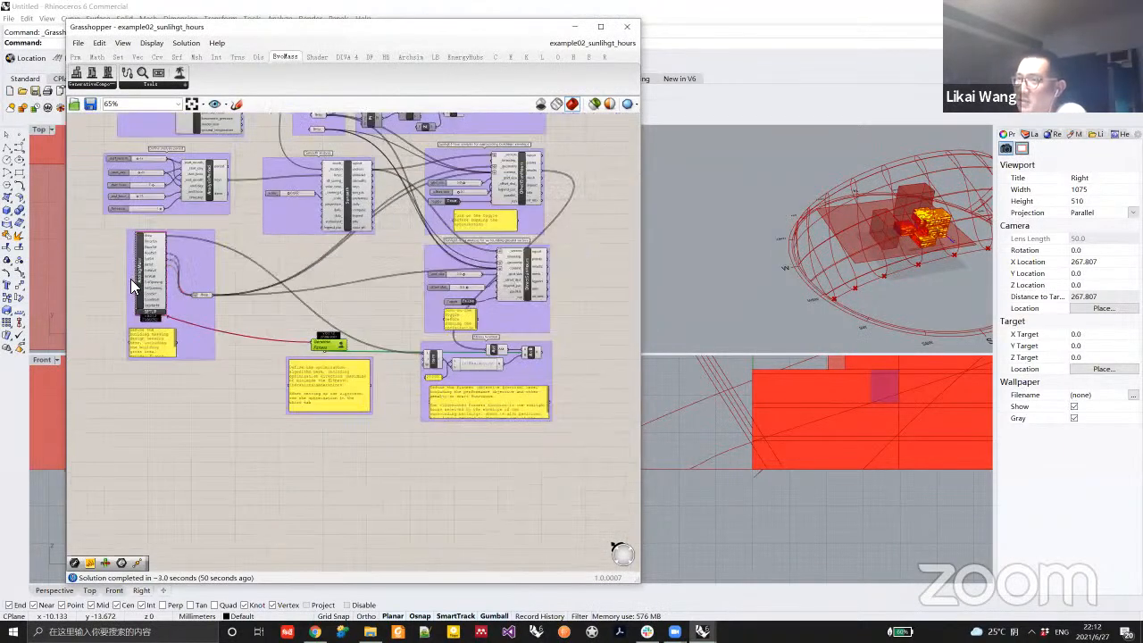
pyautogui.scroll(3, 157, 317)
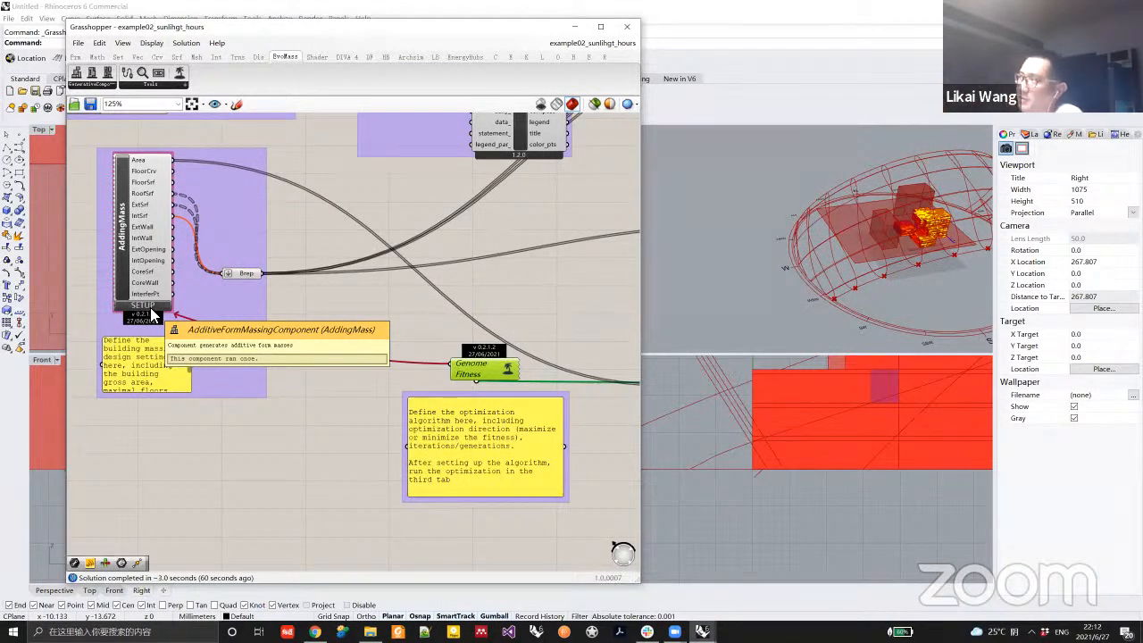
pyautogui.click(143, 305)
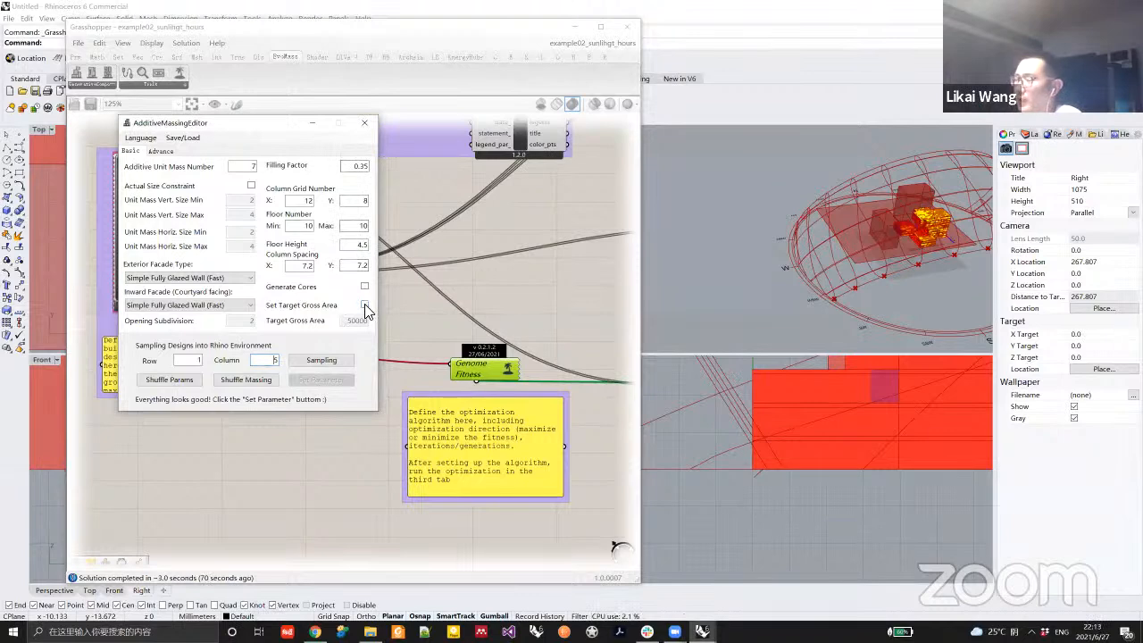
pyautogui.click(365, 122)
# Shift the 1+(Abs(x-y)/y) expression component slightly away from the Item component inside the fitness function group.
pyautogui.moveTo(382, 346); pyautogui.dragTo(322, 337, button='right')
pyautogui.moveTo(554, 393); pyautogui.dragTo(361, 367, button='right')
pyautogui.scroll(-1, 547, 400)
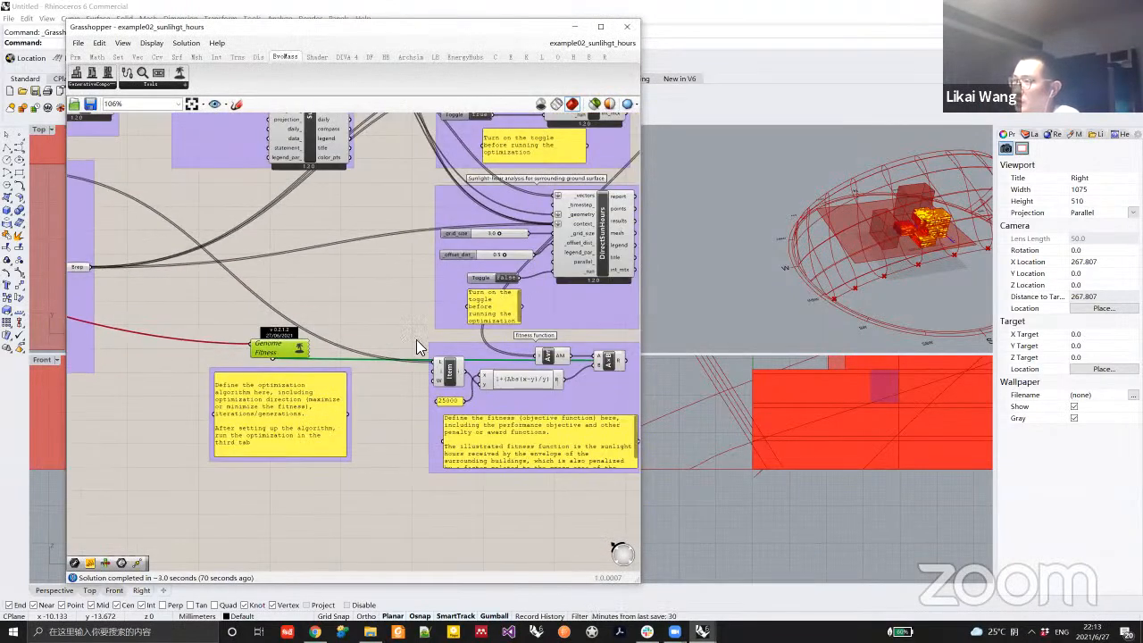
pyautogui.moveTo(421, 346); pyautogui.dragTo(348, 336, button='right')
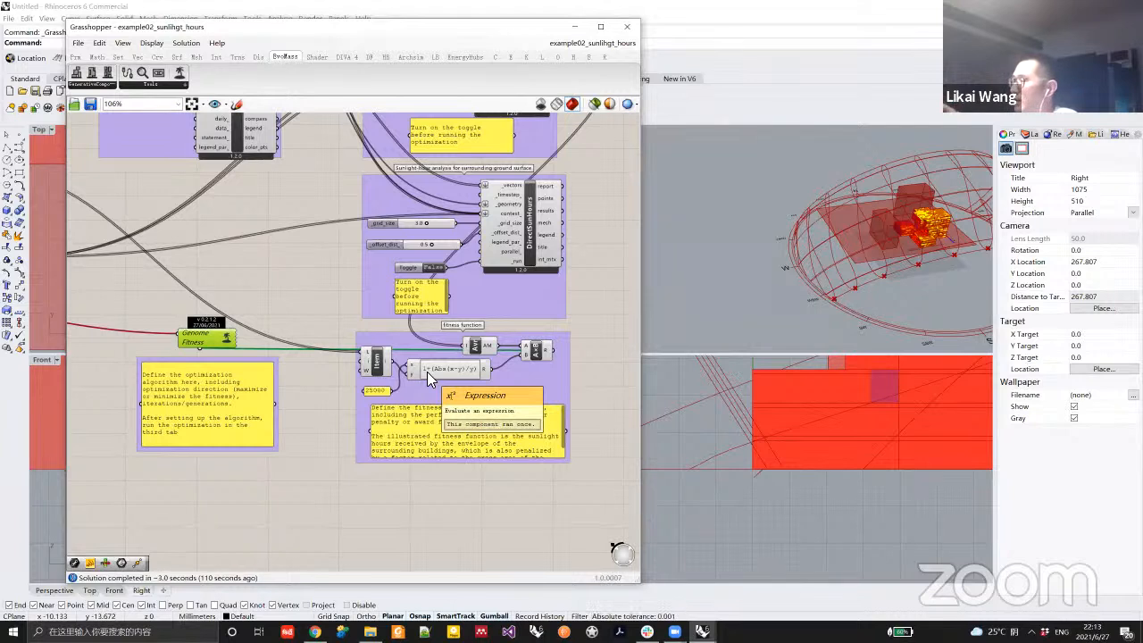
pyautogui.moveTo(450, 366); pyautogui.dragTo(477, 382)
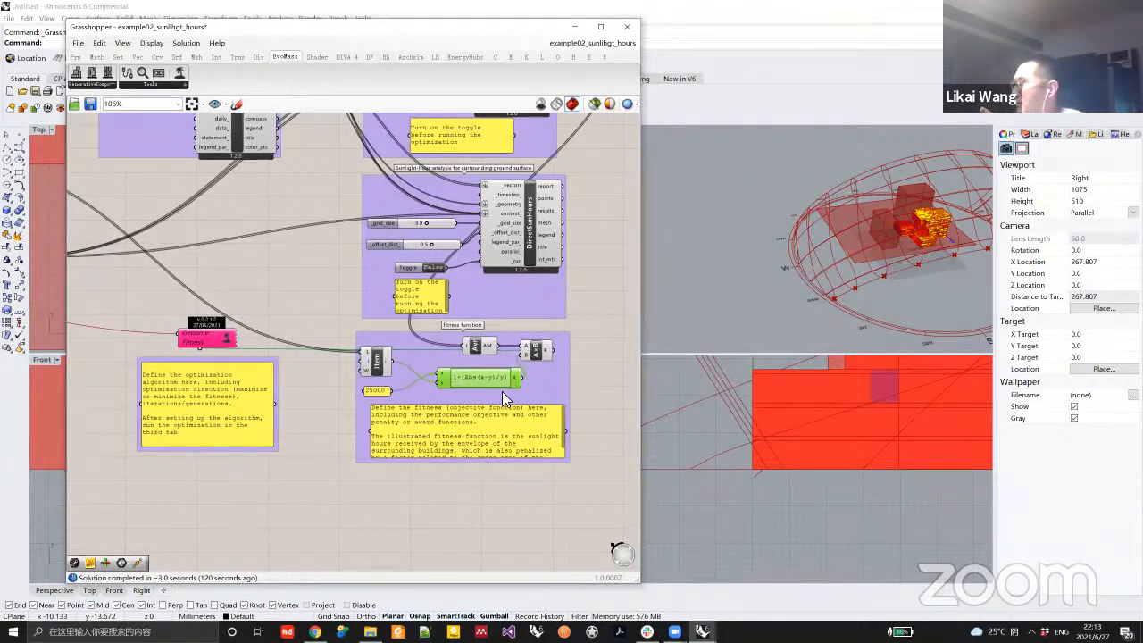
pyautogui.scroll(3, 502, 391)
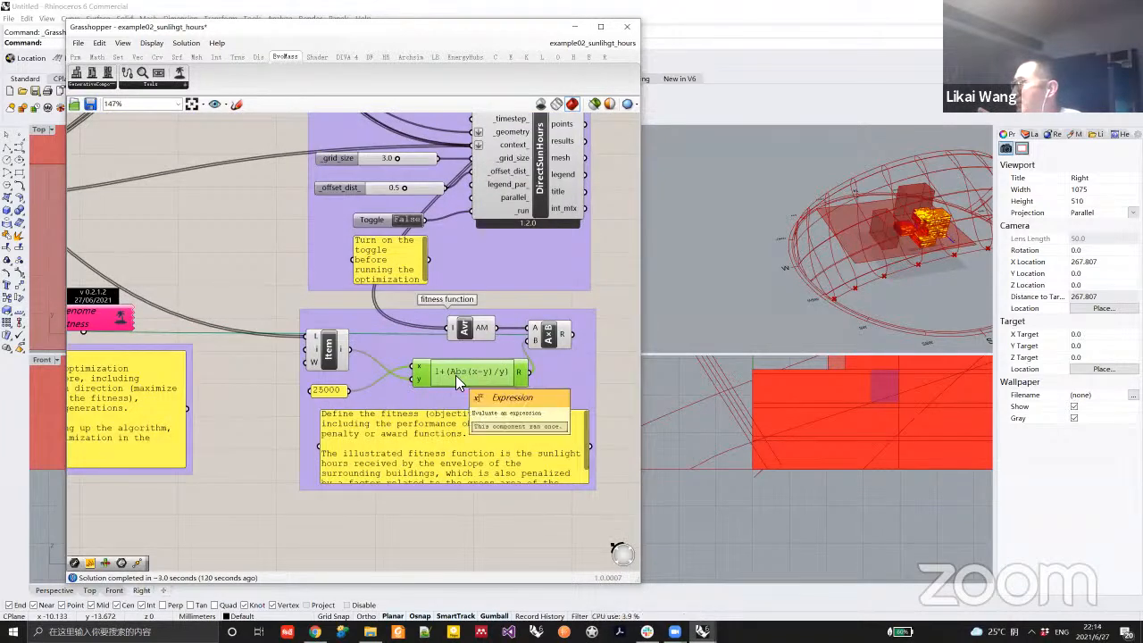
pyautogui.scroll(2, 455, 379)
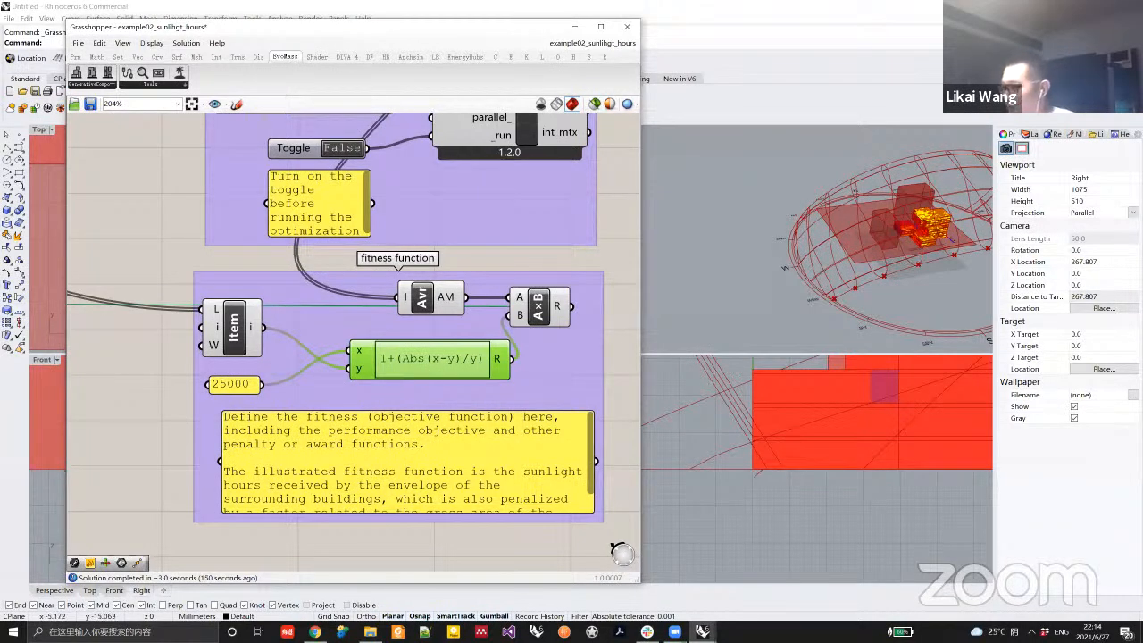
# Open the AddingMass component's settings editor.
pyautogui.moveTo(675, 631)
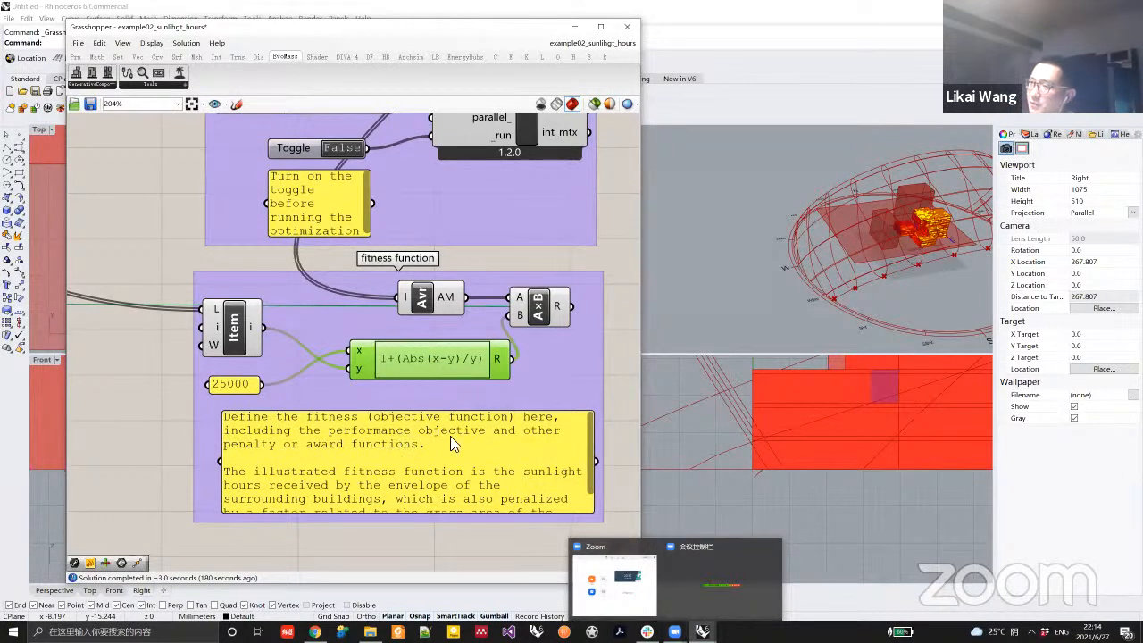
pyautogui.scroll(-8, 450, 436)
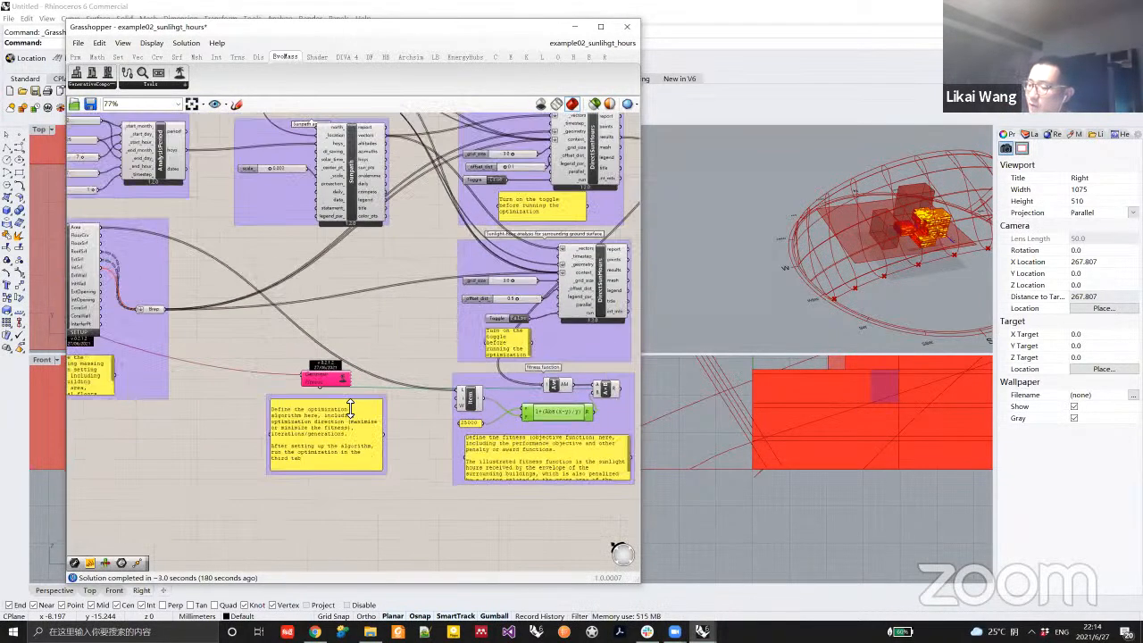
pyautogui.scroll(-1, 349, 407)
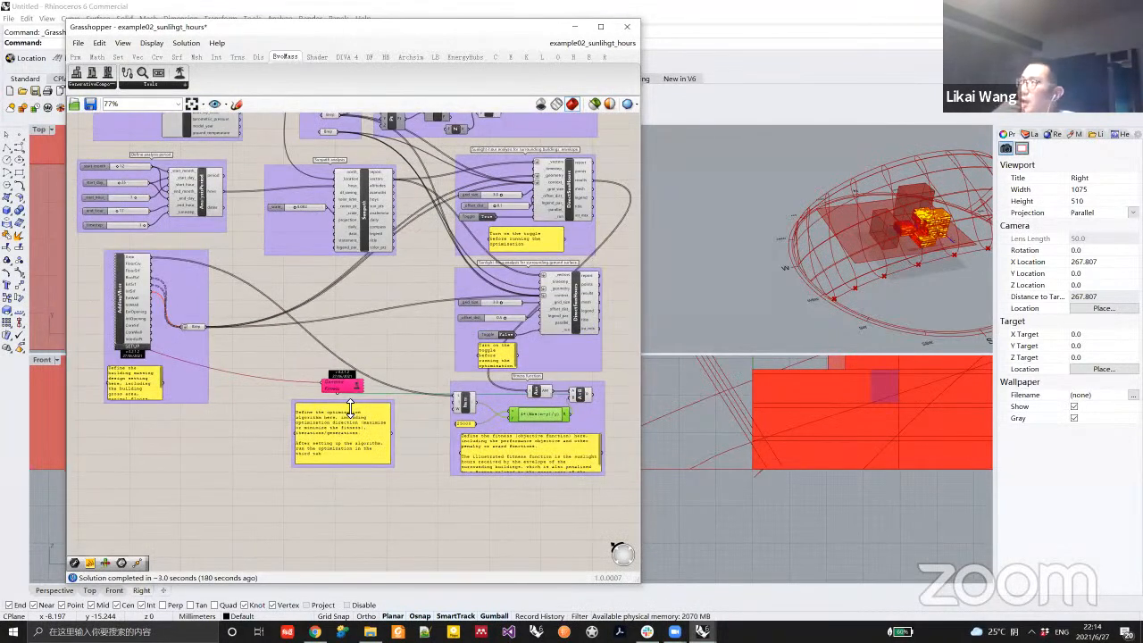
pyautogui.doubleClick(125, 354)
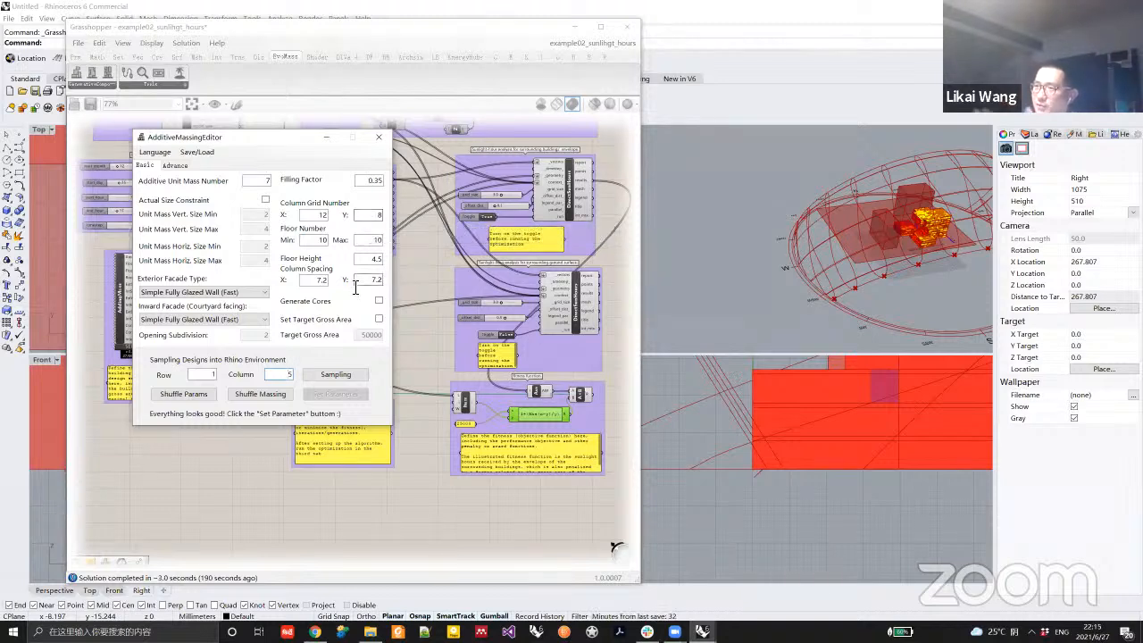
# Try a column spacing of 5 in Y, restore Y to 7.2, and try 4 in X.
pyautogui.moveTo(360, 284); pyautogui.dragTo(399, 282)
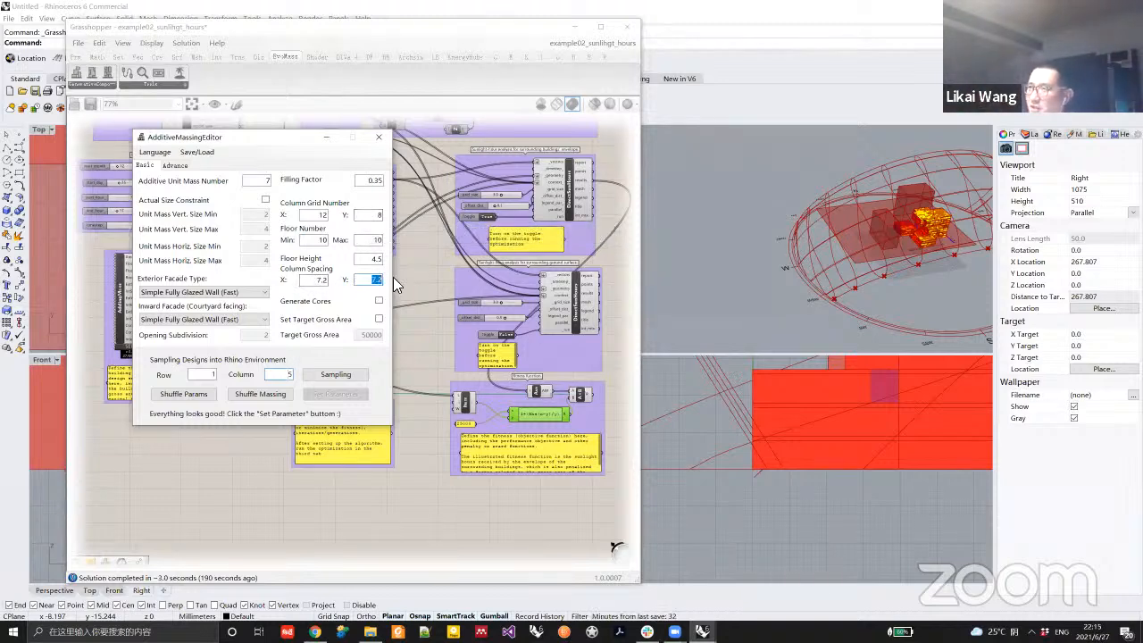
pyautogui.write('5')
pyautogui.moveTo(315, 283); pyautogui.dragTo(406, 279)
pyautogui.press('Tab')
pyautogui.write('7.2')
pyautogui.moveTo(315, 283); pyautogui.dragTo(380, 284)
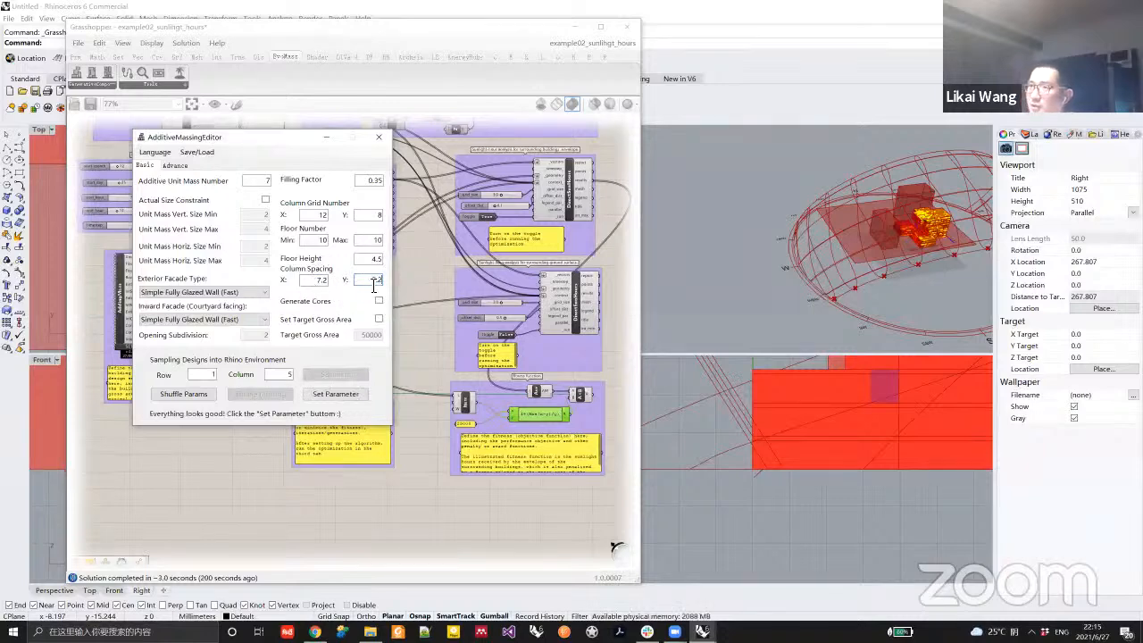
pyautogui.write('4')
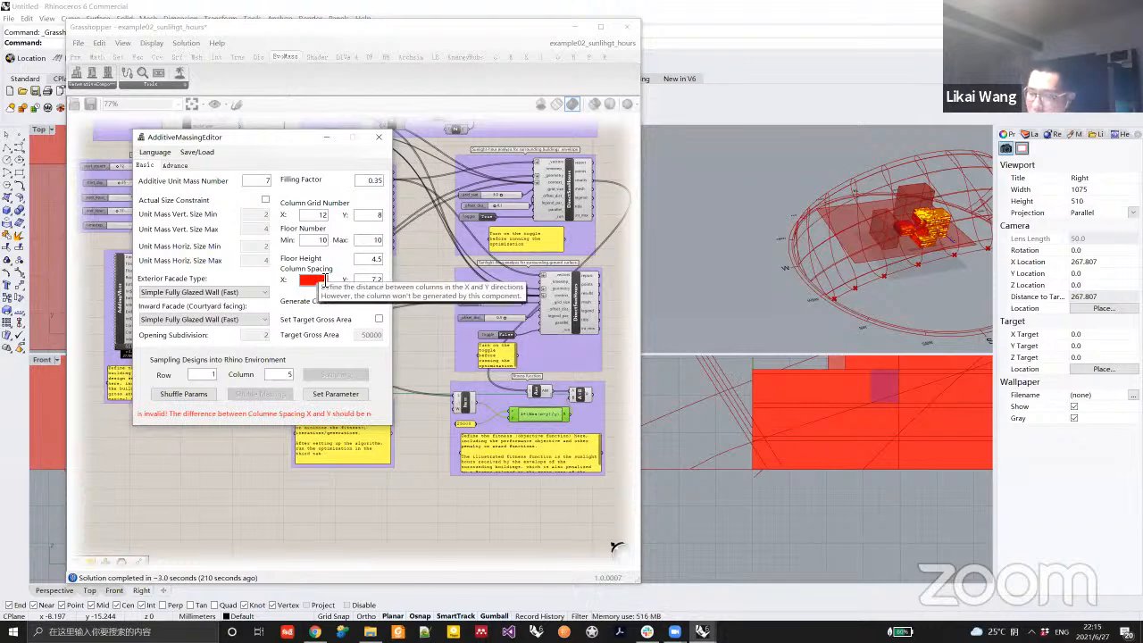
# Set the column spacing to 5 in Y and 4 in X.
pyautogui.doubleClick(379, 280)
pyautogui.write('5')
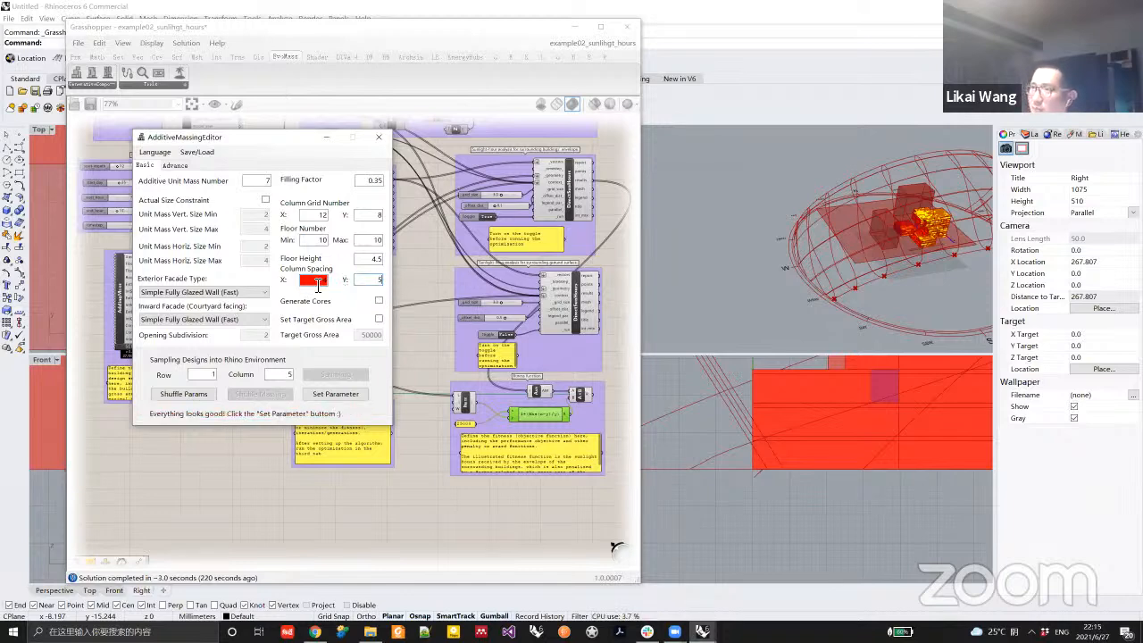
pyautogui.doubleClick(325, 282)
pyautogui.write('4')
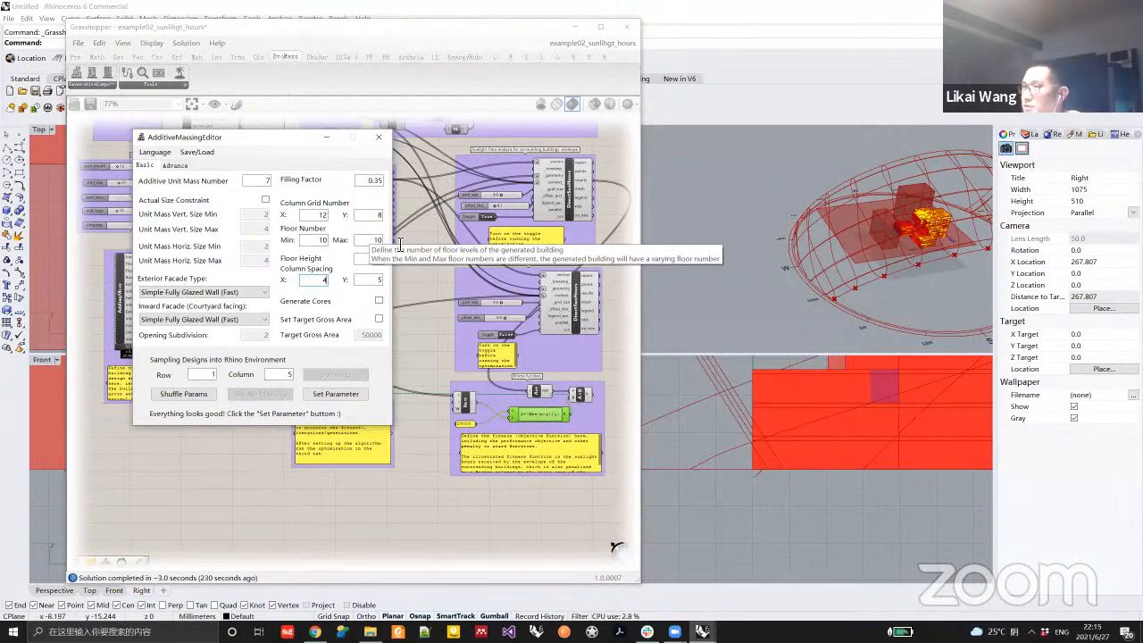
# Set both the maximum and minimum floor numbers to 15.
pyautogui.doubleClick(380, 241)
pyautogui.write('15')
pyautogui.doubleClick(312, 239)
pyautogui.write('15')
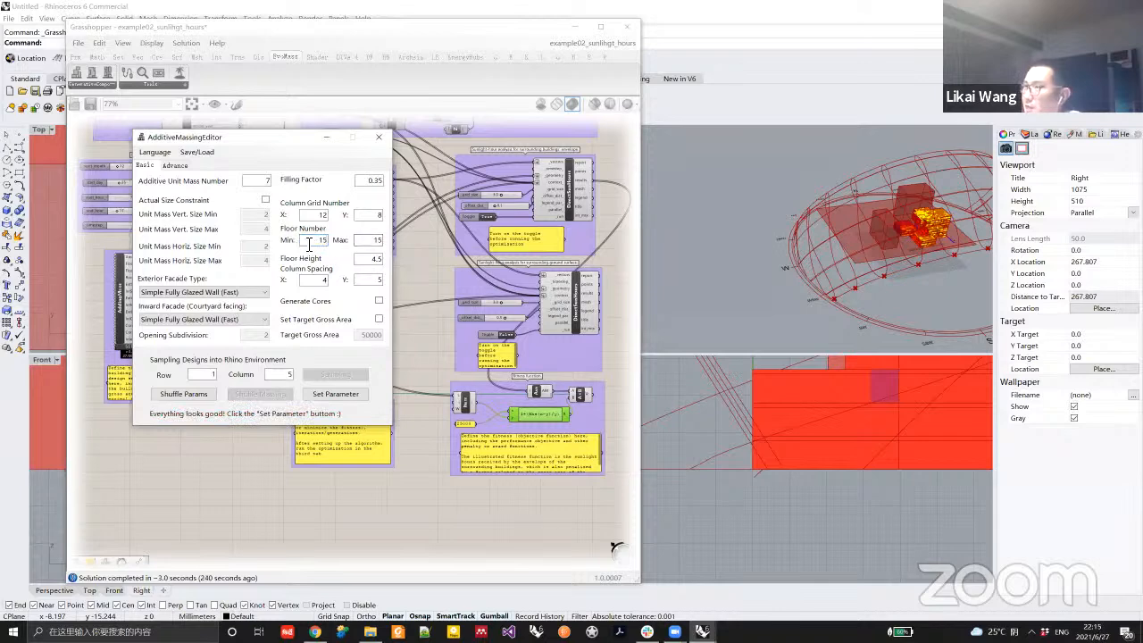
# Set both the minimum and maximum floor numbers to 20.
pyautogui.moveTo(316, 242); pyautogui.dragTo(420, 235)
pyautogui.write('2025')
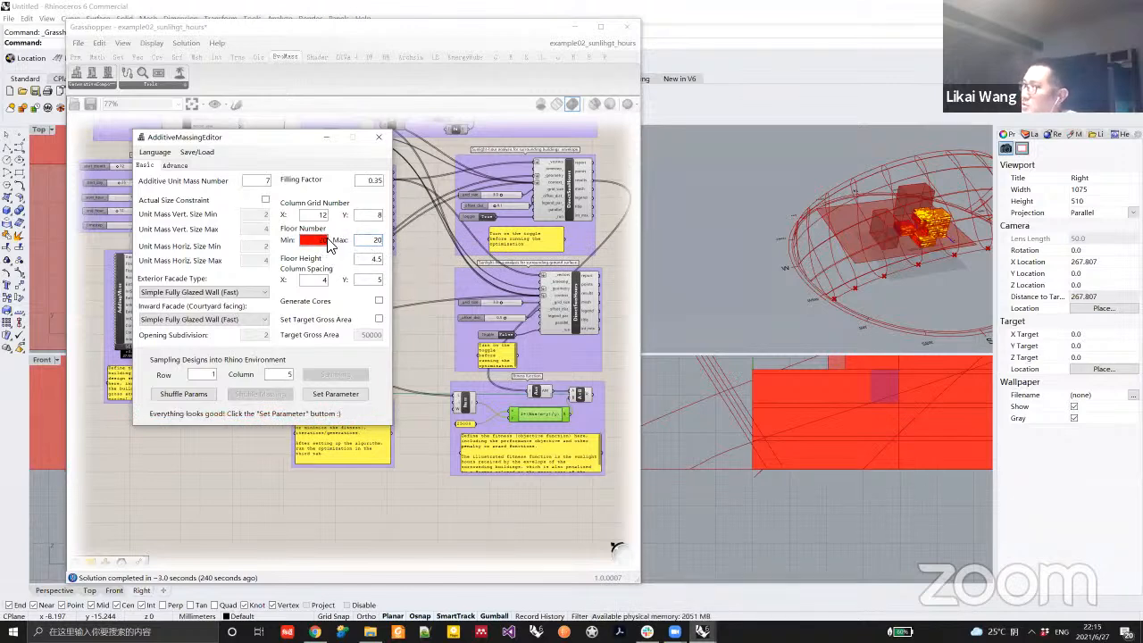
pyautogui.moveTo(303, 239); pyautogui.dragTo(407, 237)
pyautogui.write('19')
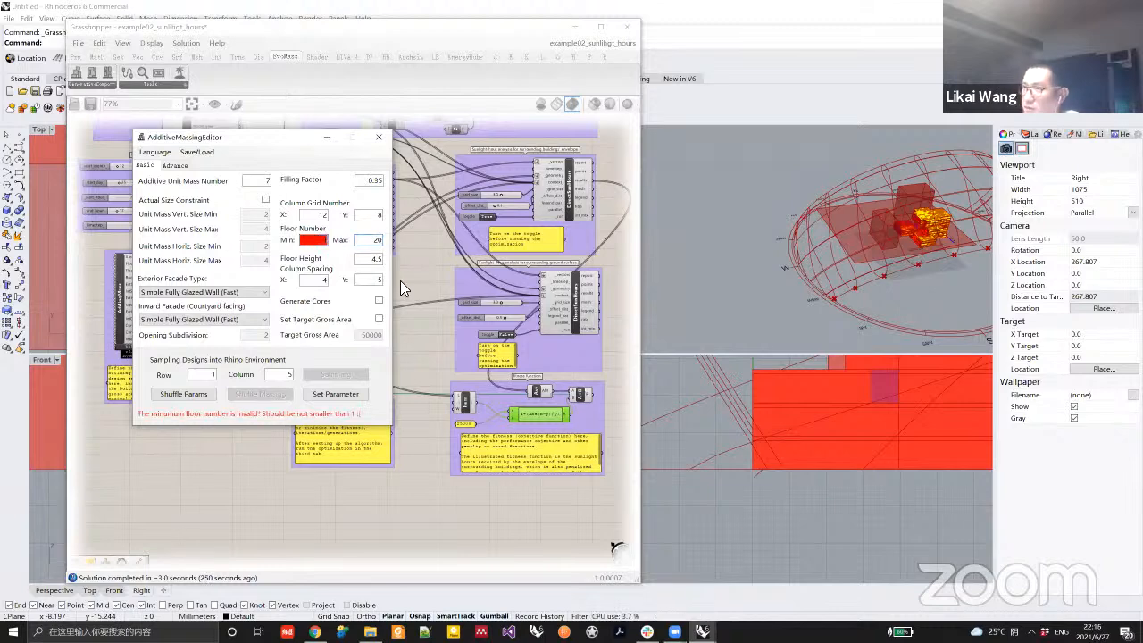
pyautogui.moveTo(318, 243); pyautogui.dragTo(393, 243)
pyautogui.write('20')
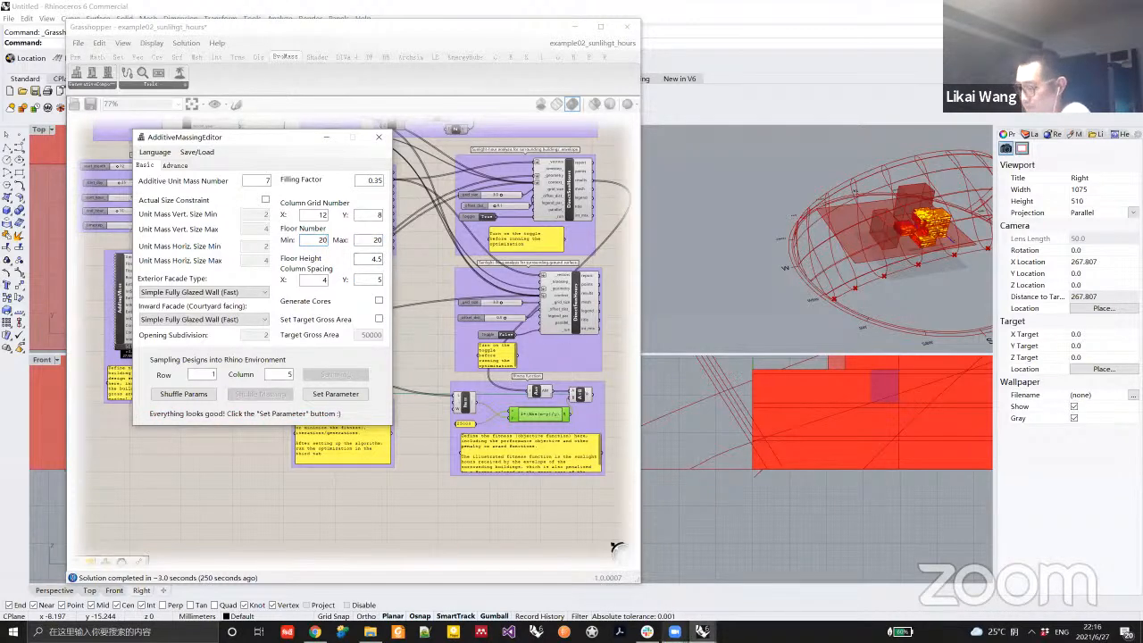
# Close the additive massing editor and examine the gross-area penalty expression in the fitness function group.
pyautogui.moveTo(675, 631)
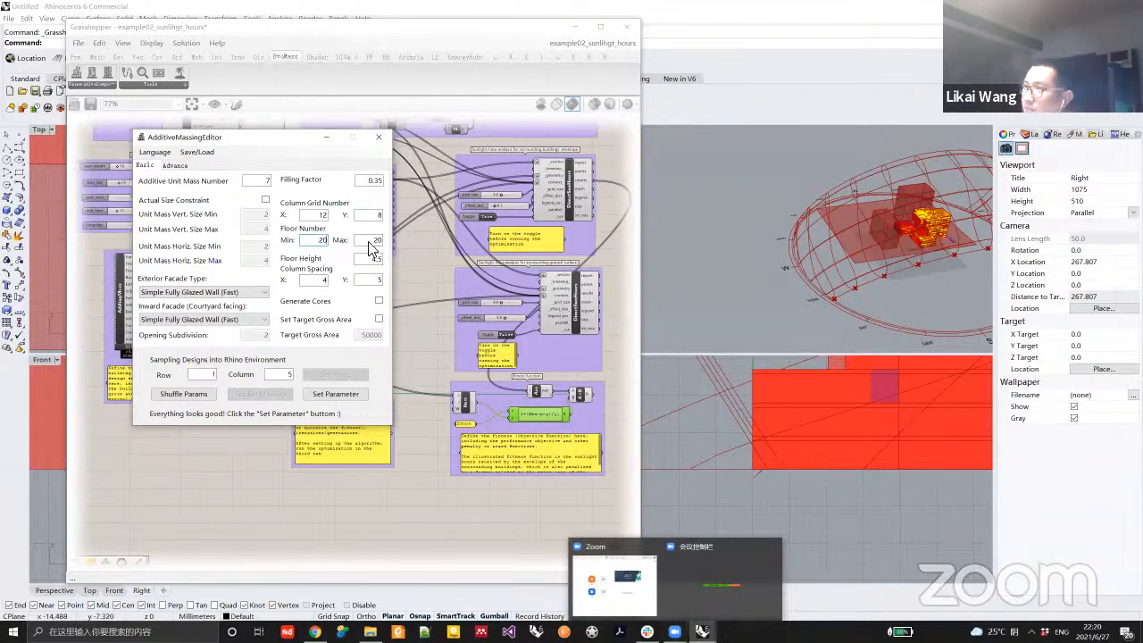
pyautogui.click(379, 137)
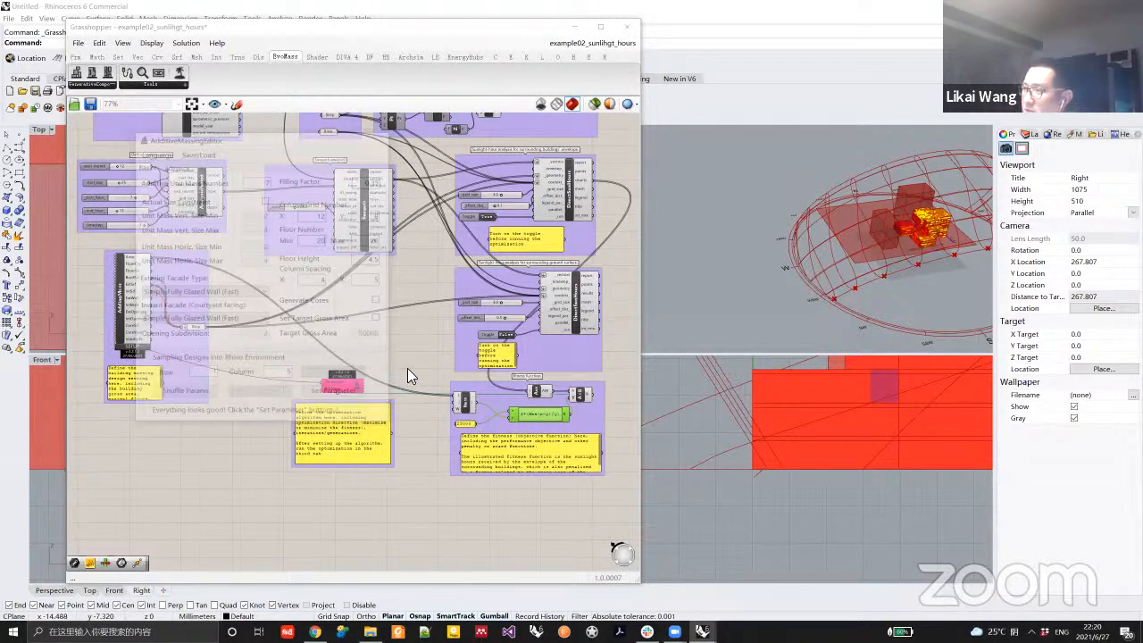
pyautogui.scroll(5, 406, 368)
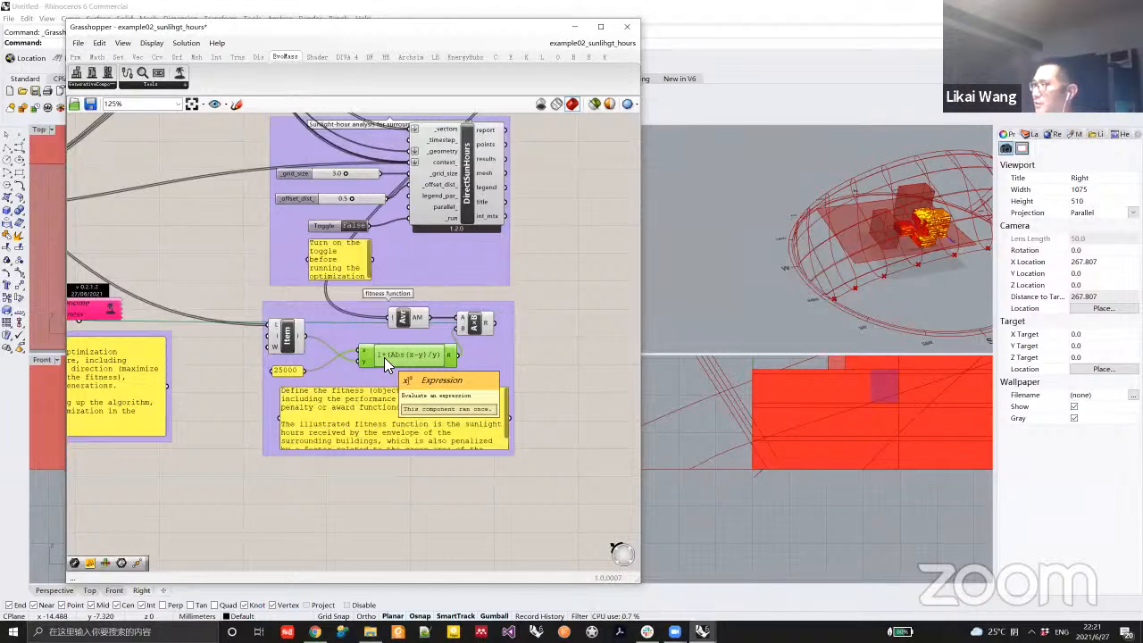
# Add a Graph Mapper component to the empty canvas area beside the fitness function group.
pyautogui.click(75, 58)
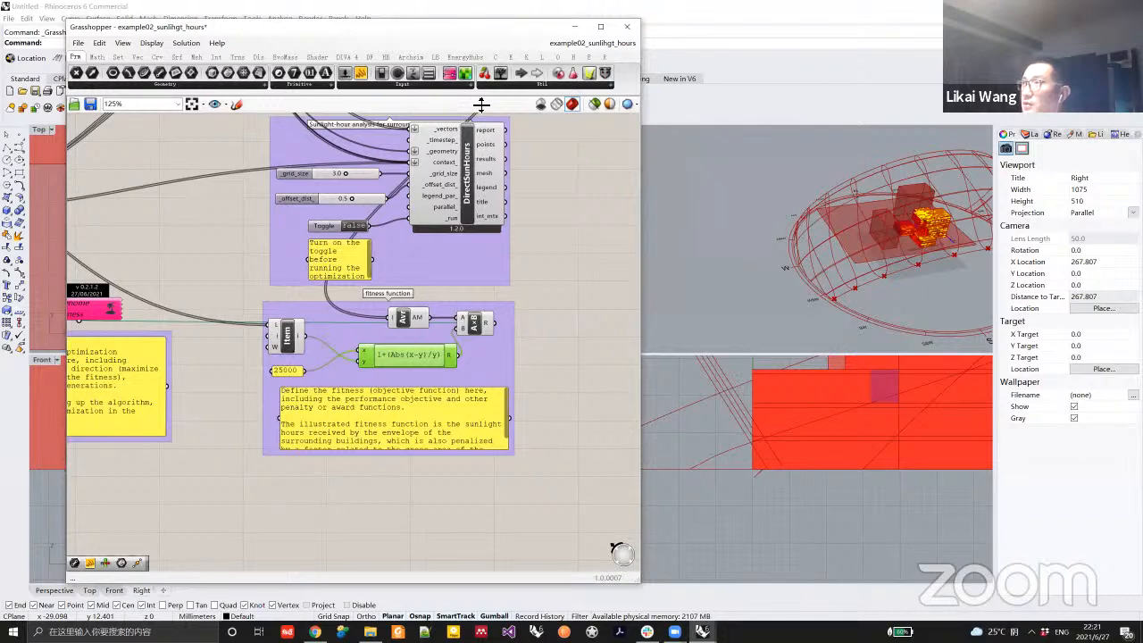
pyautogui.click(438, 86)
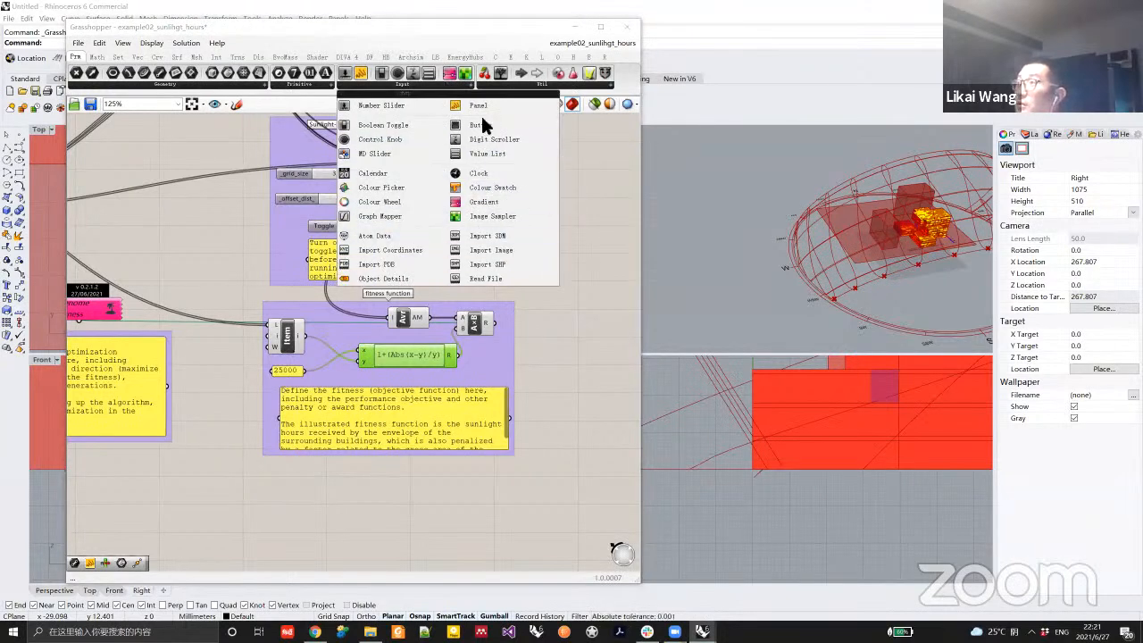
pyautogui.click(498, 87)
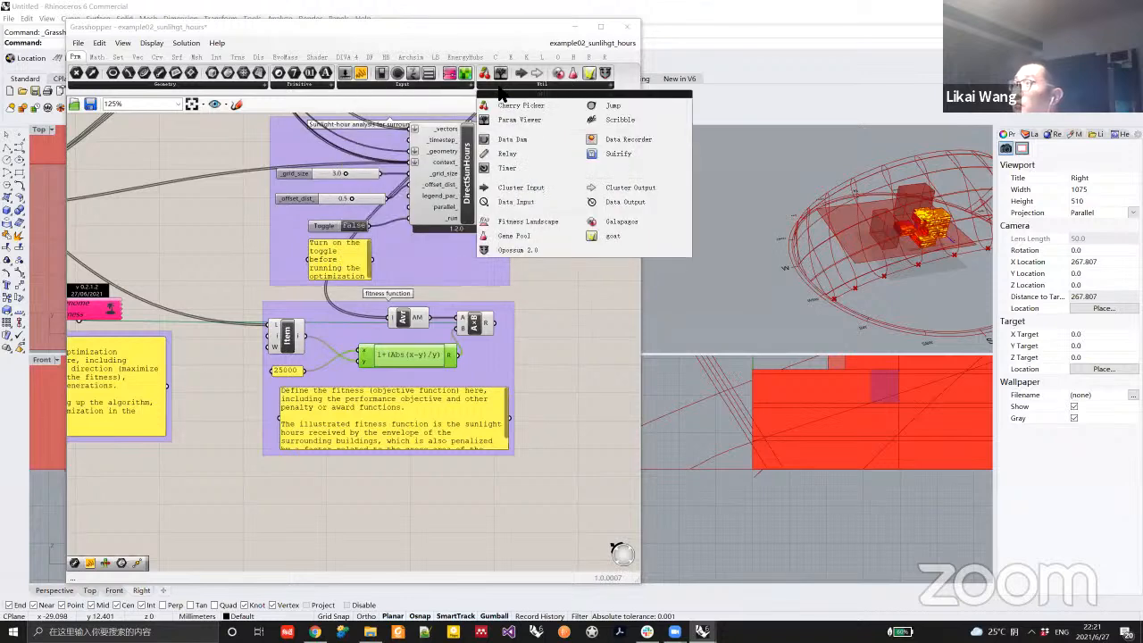
pyautogui.click(435, 87)
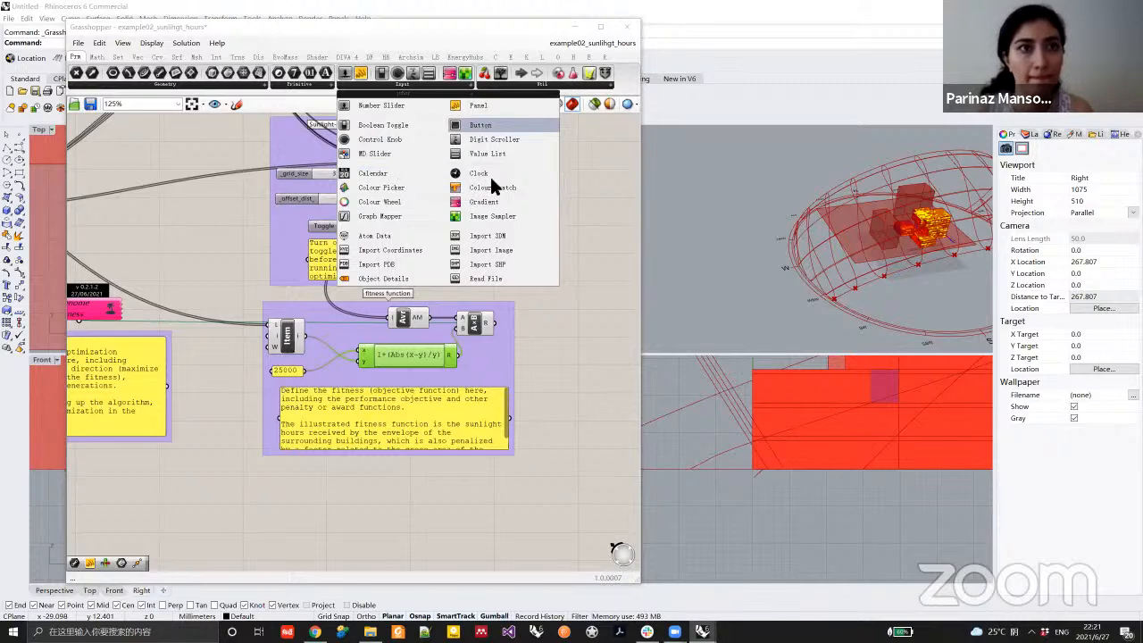
pyautogui.moveTo(379, 216); pyautogui.dragTo(553, 369)
pyautogui.moveTo(554, 384); pyautogui.dragTo(316, 364, button='right')
pyautogui.moveTo(293, 348); pyautogui.dragTo(381, 354)
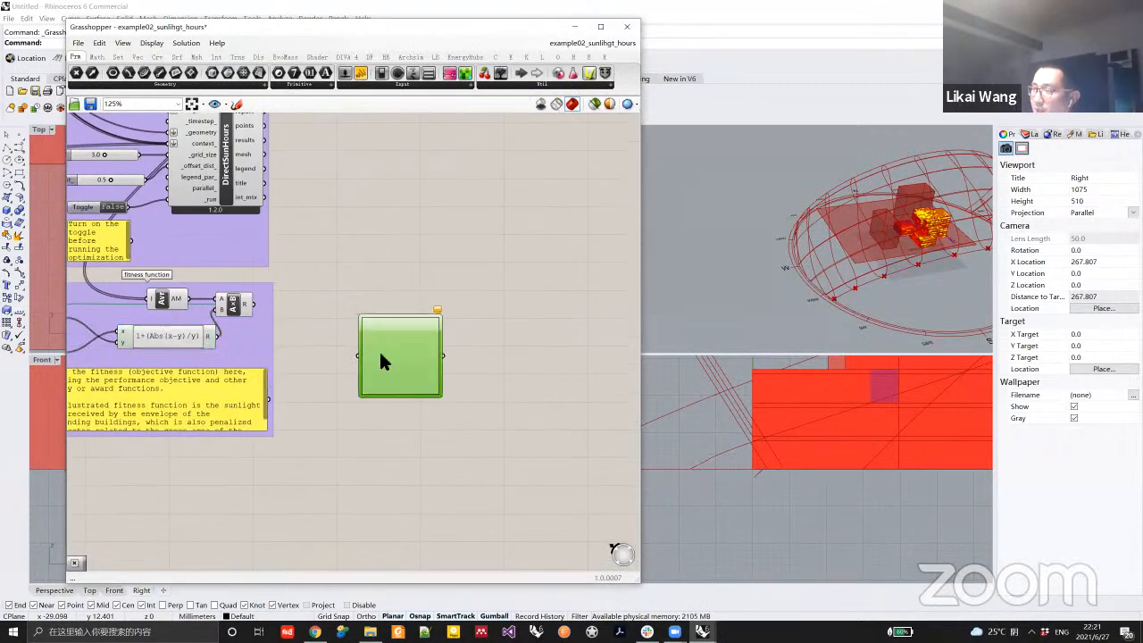
# Set the graph mapper's graph type to Bezier and shape its curve to start flat, rise steeply late and level off at the end.
pyautogui.rightClick(380, 354)
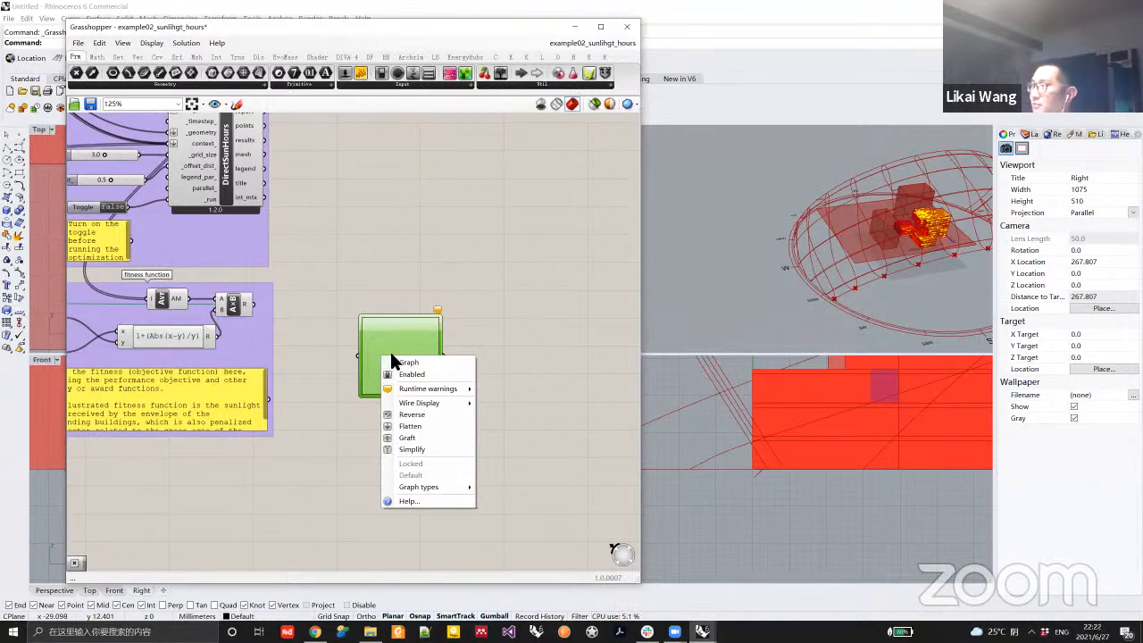
pyautogui.moveTo(449, 489)
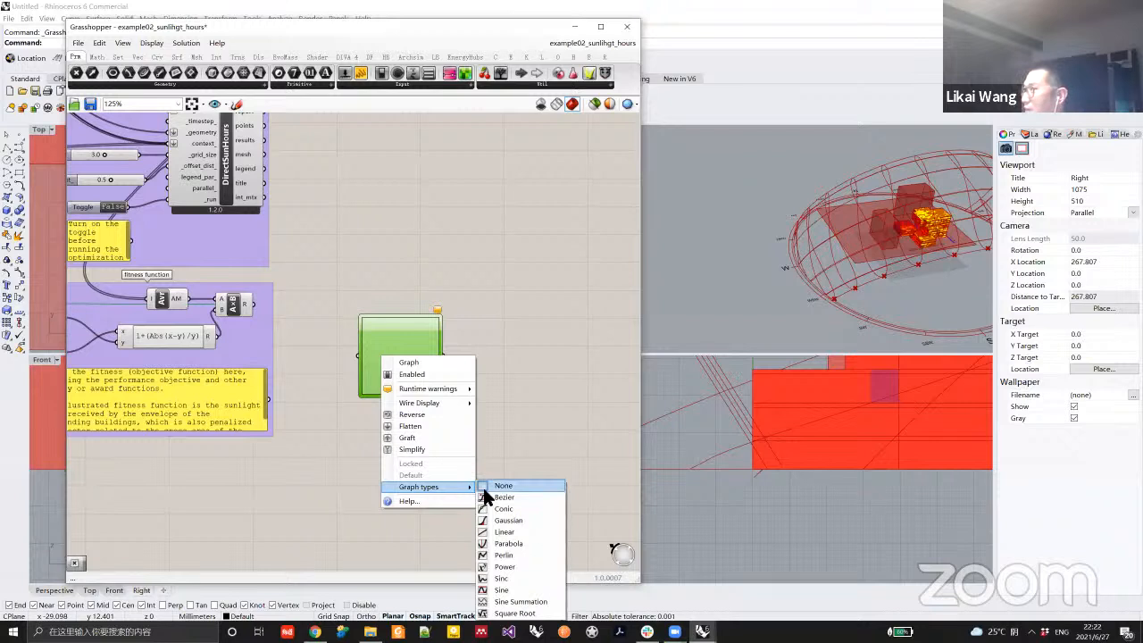
pyautogui.click(504, 497)
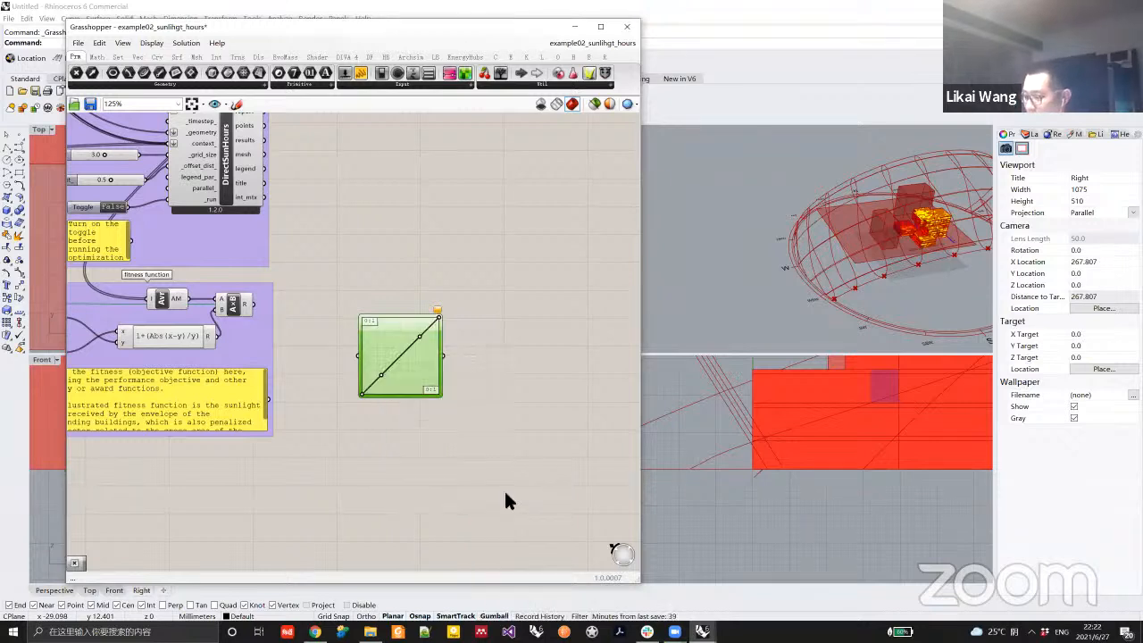
pyautogui.moveTo(381, 375); pyautogui.dragTo(384, 408)
pyautogui.moveTo(420, 337); pyautogui.dragTo(411, 304)
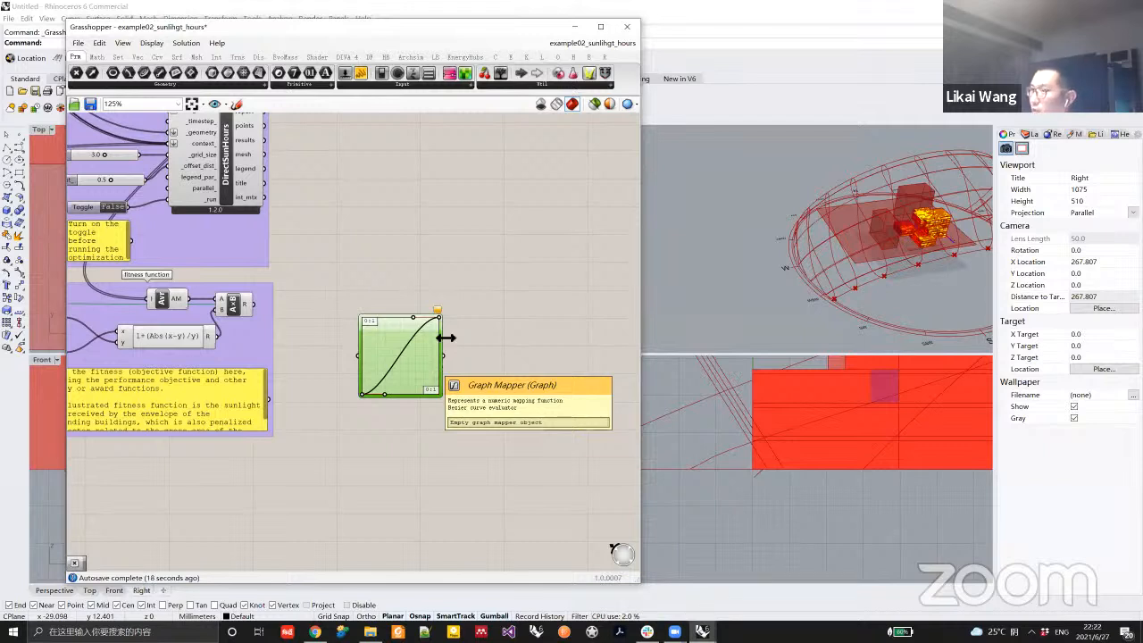
pyautogui.moveTo(386, 399); pyautogui.dragTo(427, 402)
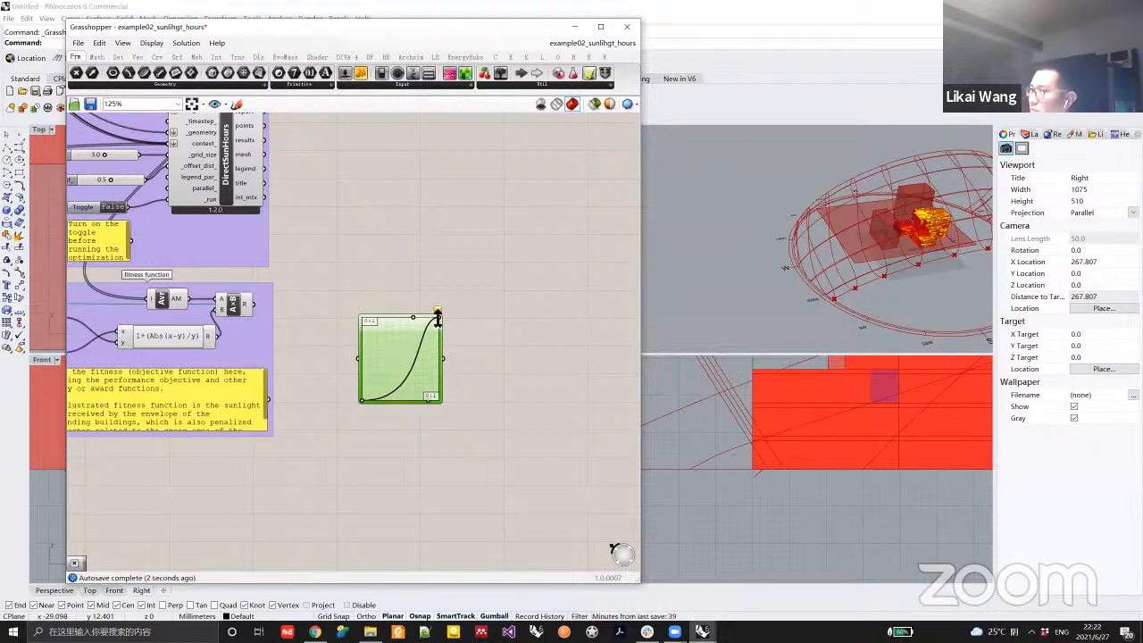